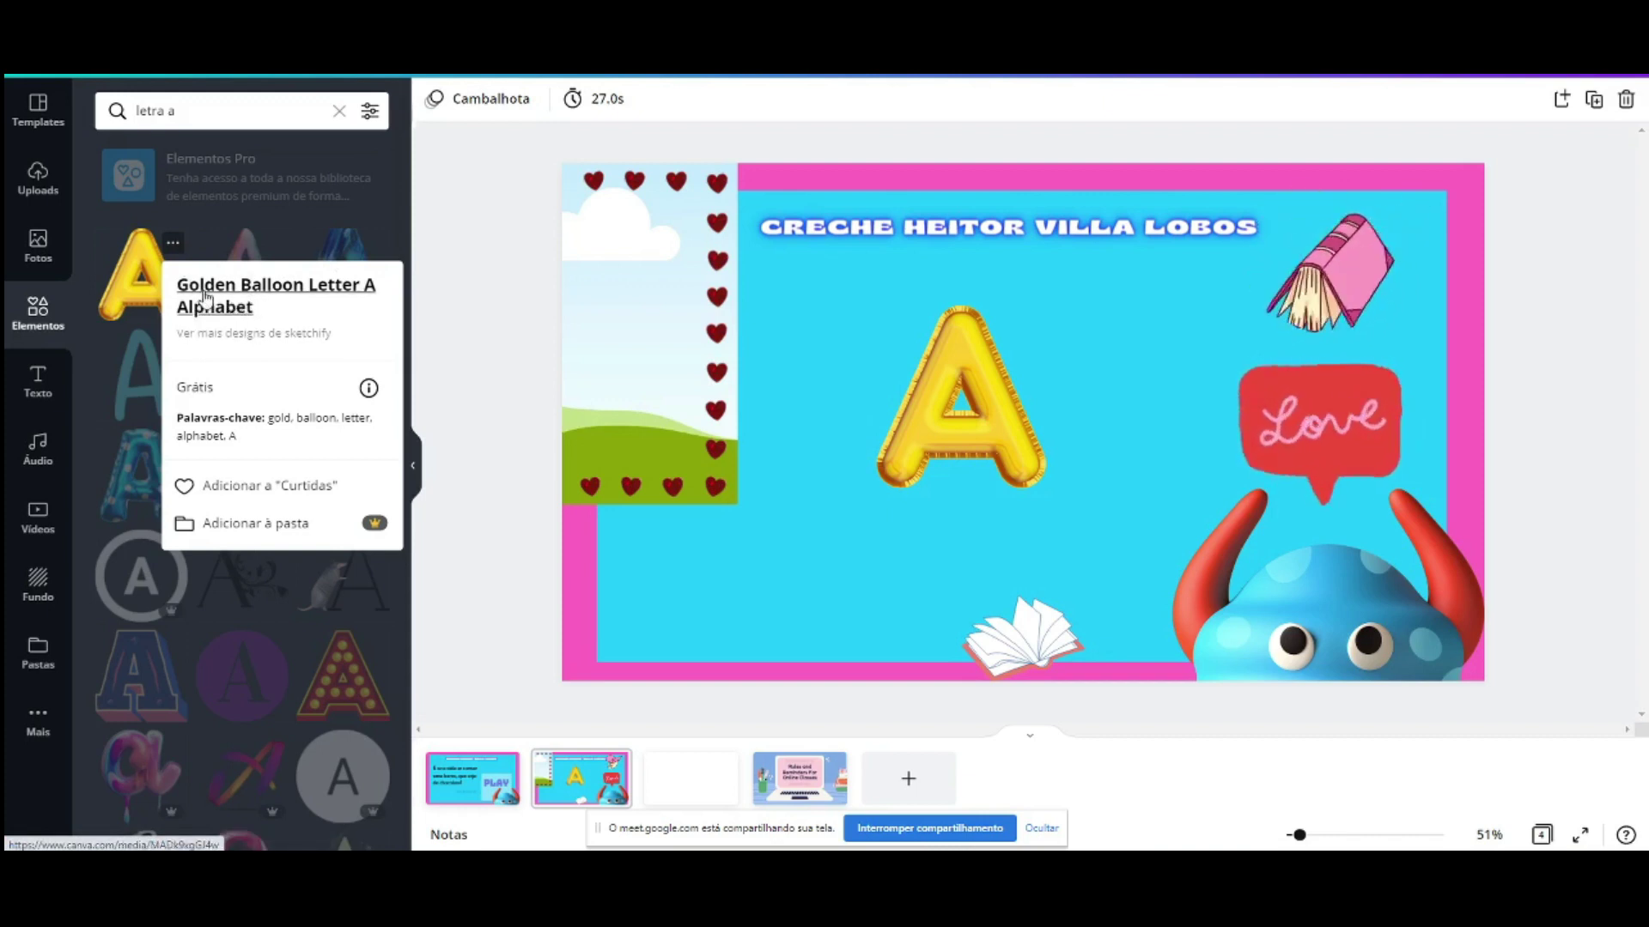
Step: View the details page of the Golden Balloon Letter A Alphabet element and return to the design
click(206, 297)
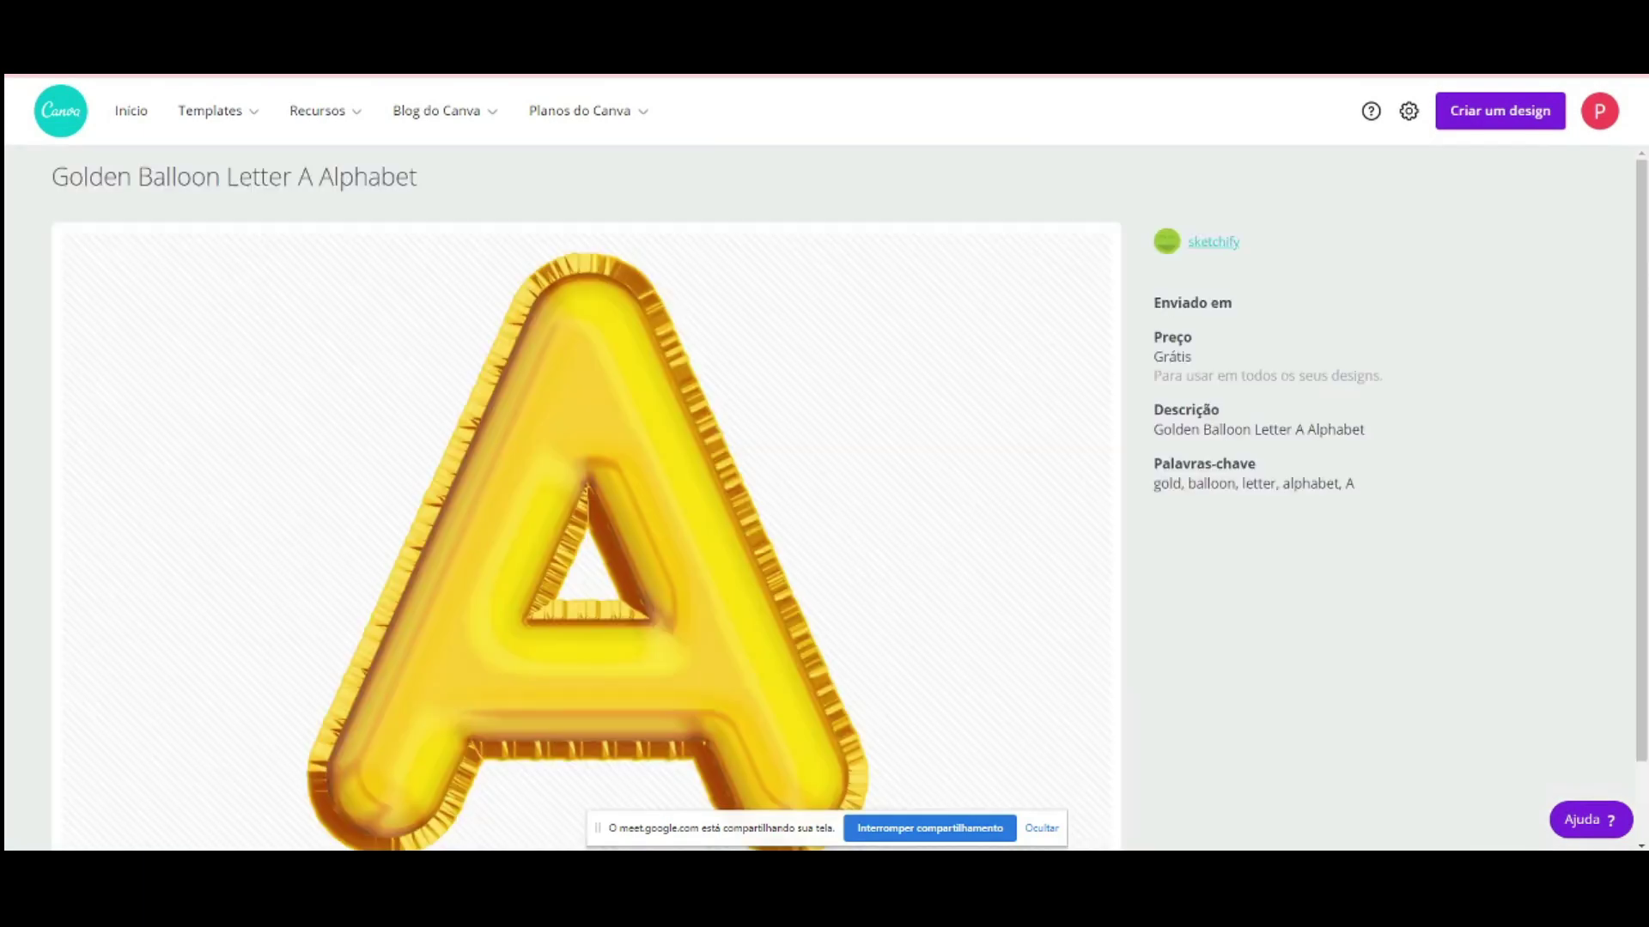
scroll(626, 421, down, 2)
scroll(627, 421, up, 2)
key(ctrl+w)
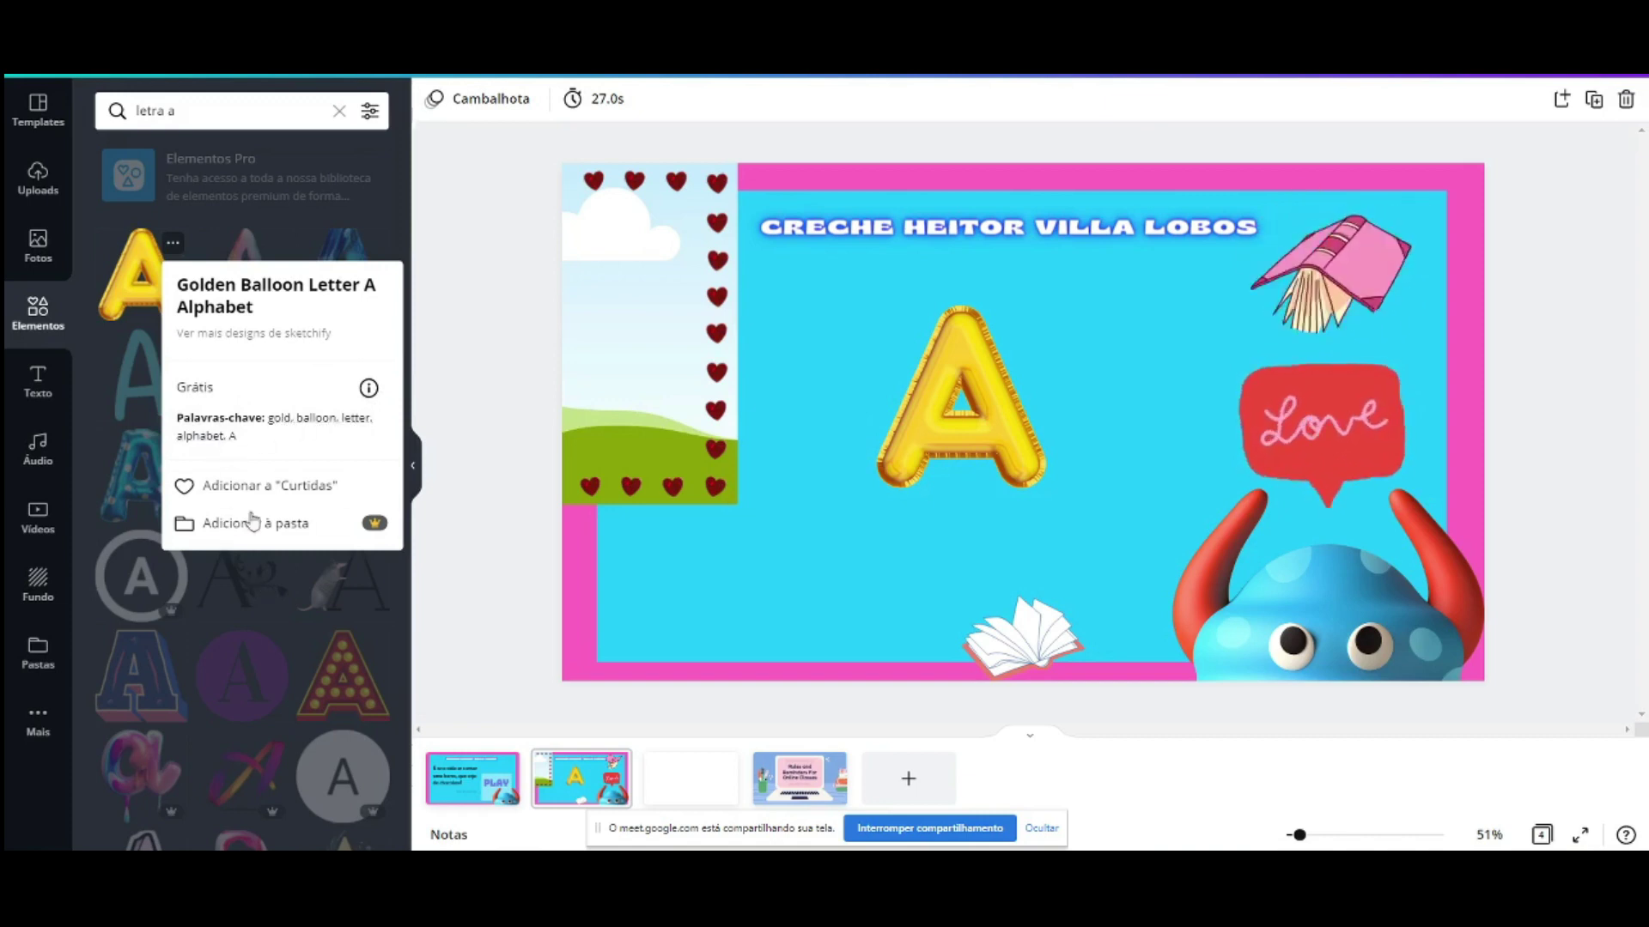
Step: Search elements by the golden letter A's keywords and browse the matching balloon alphabet letters
click(307, 426)
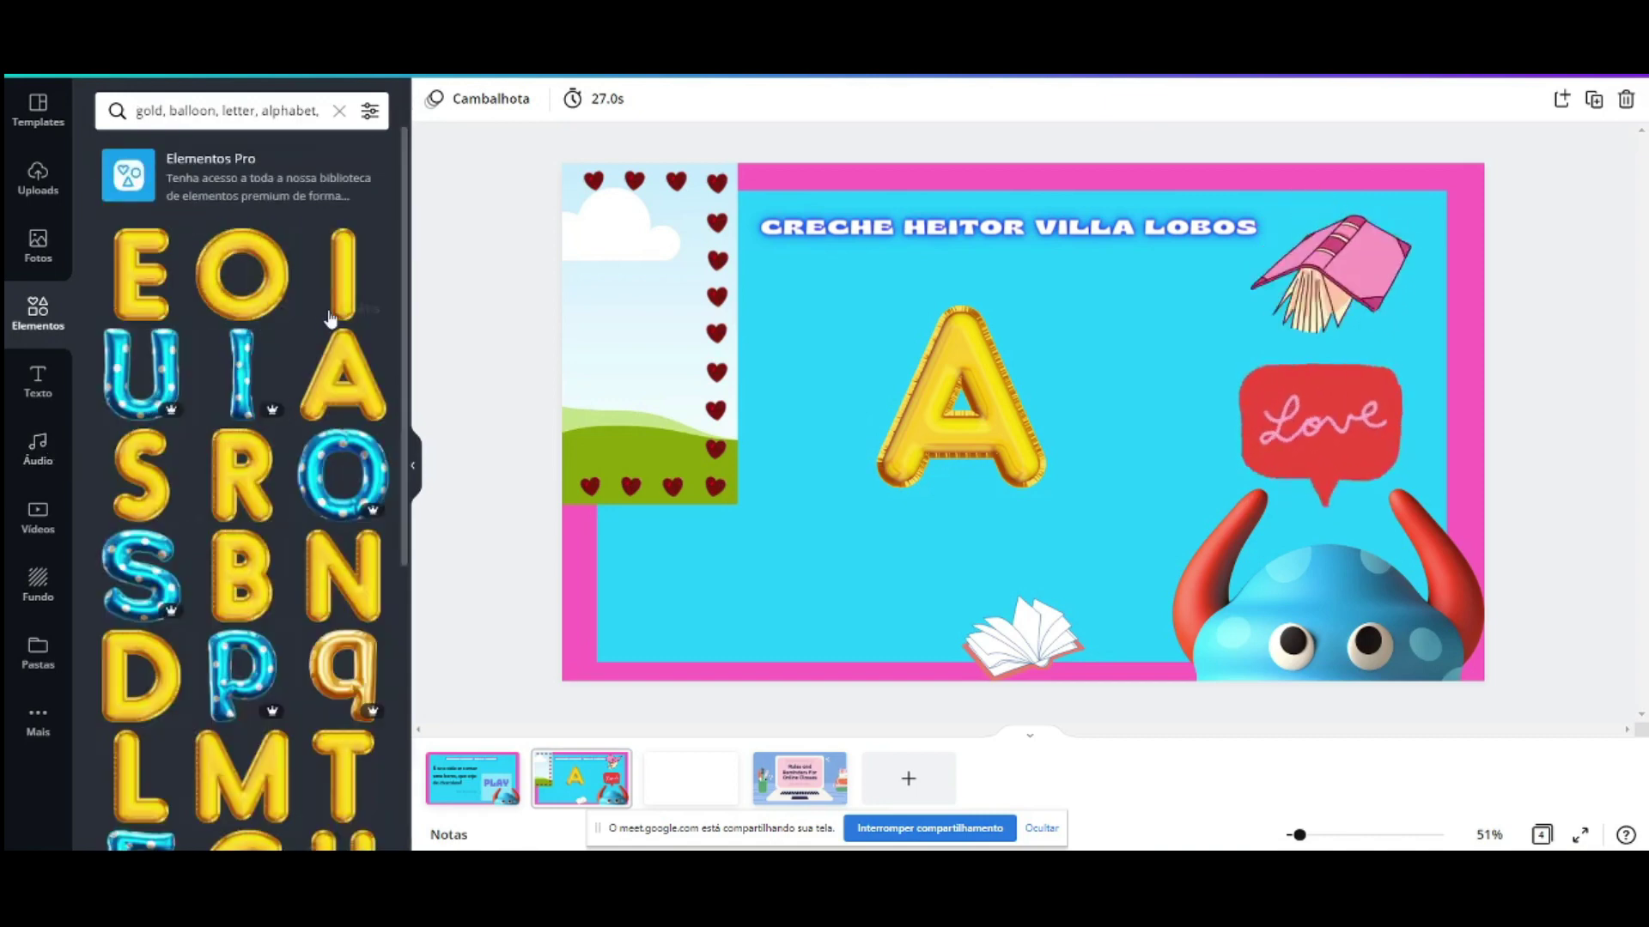
scroll(258, 506, down, 5)
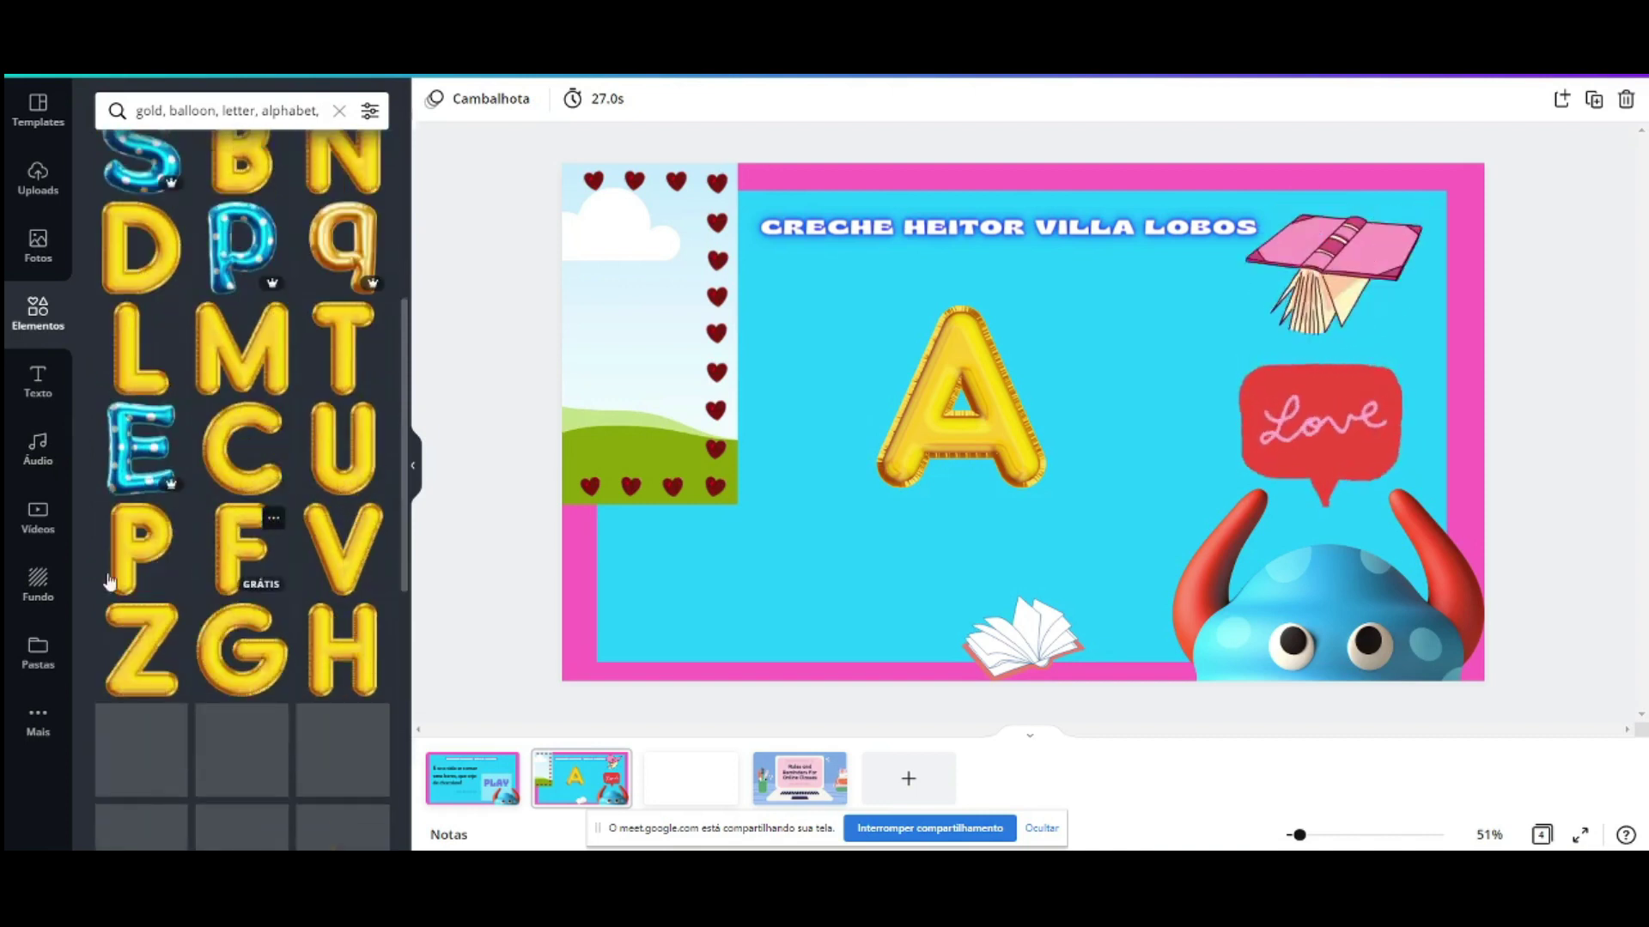
scroll(257, 579, down, 6)
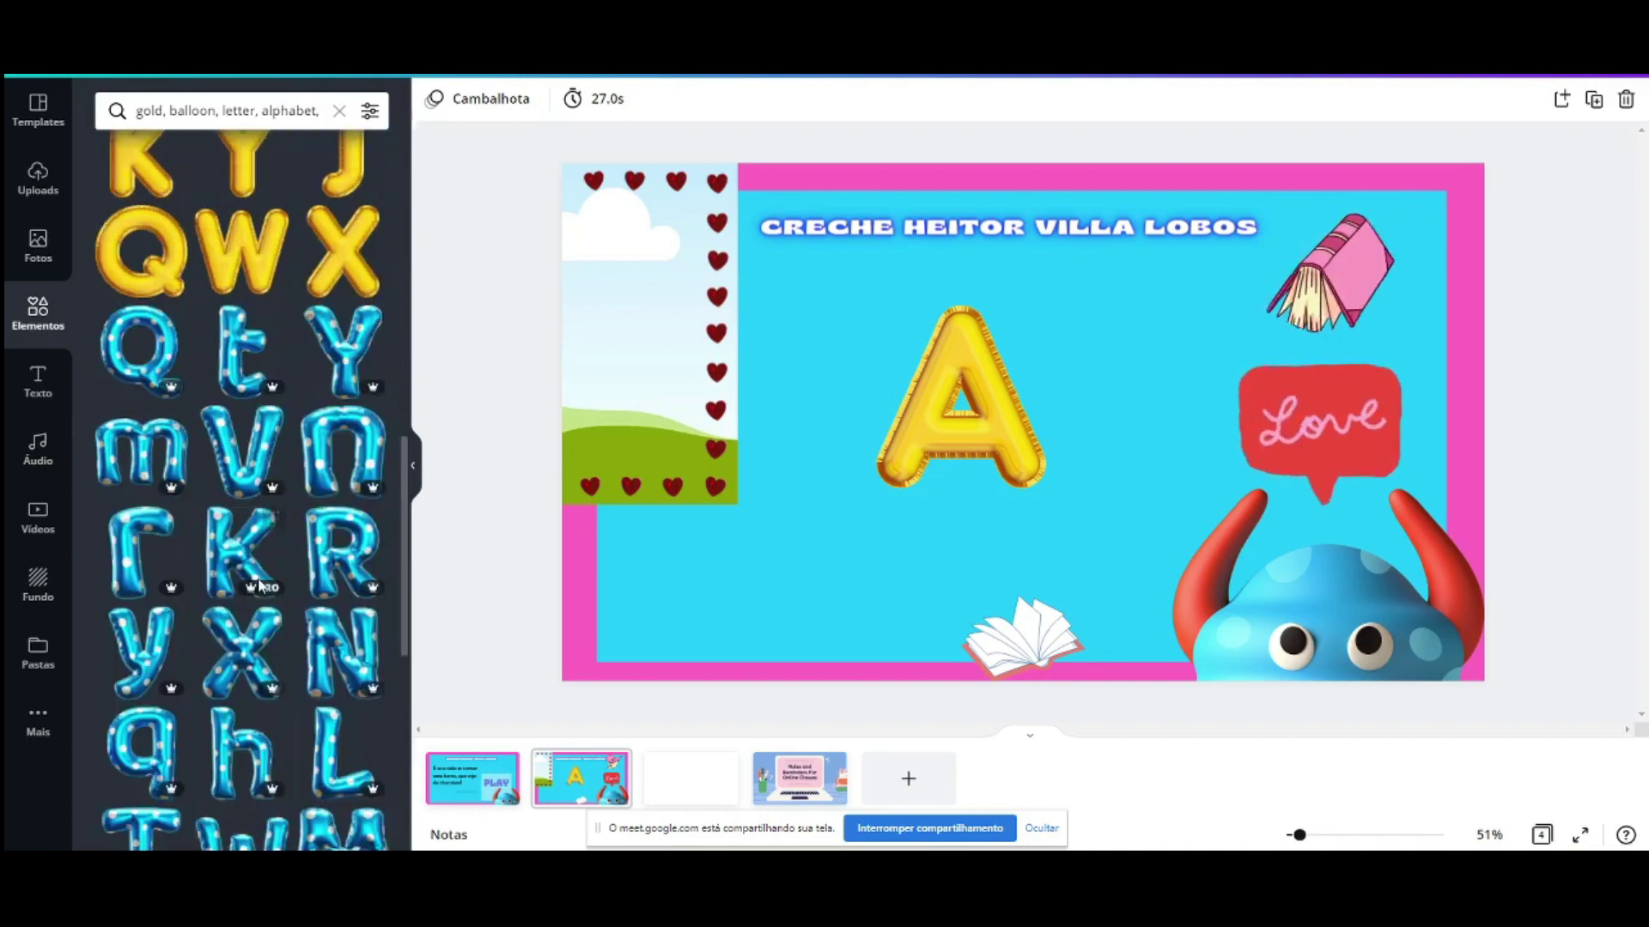
scroll(266, 584, down, 5)
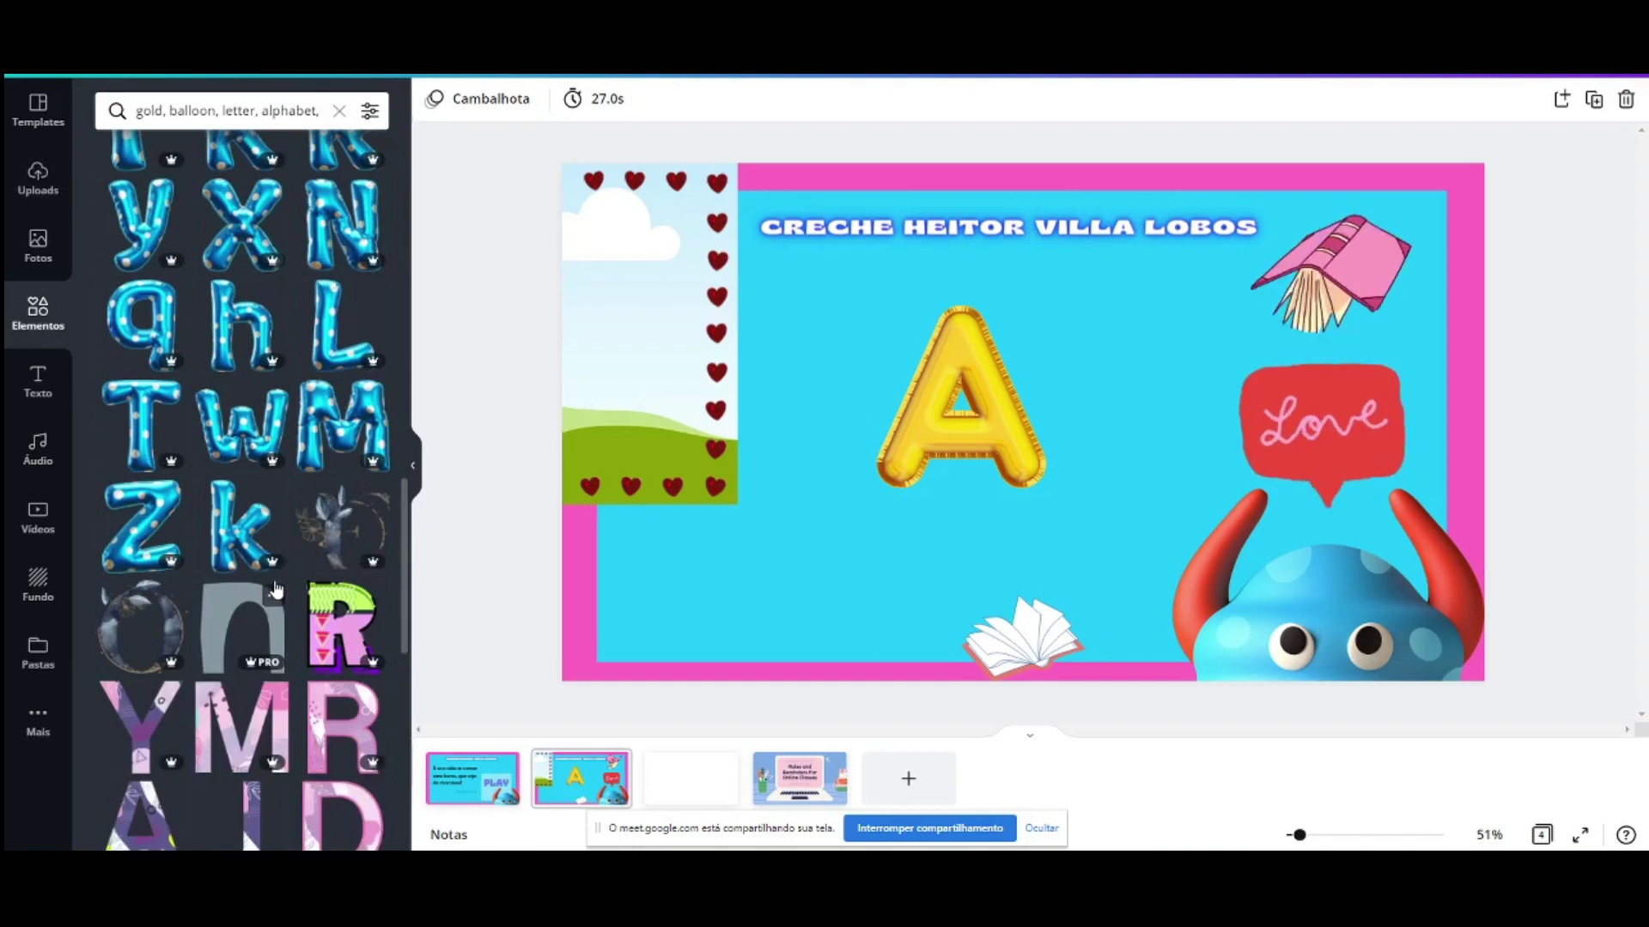
scroll(275, 584, down, 8)
scroll(275, 584, down, 10)
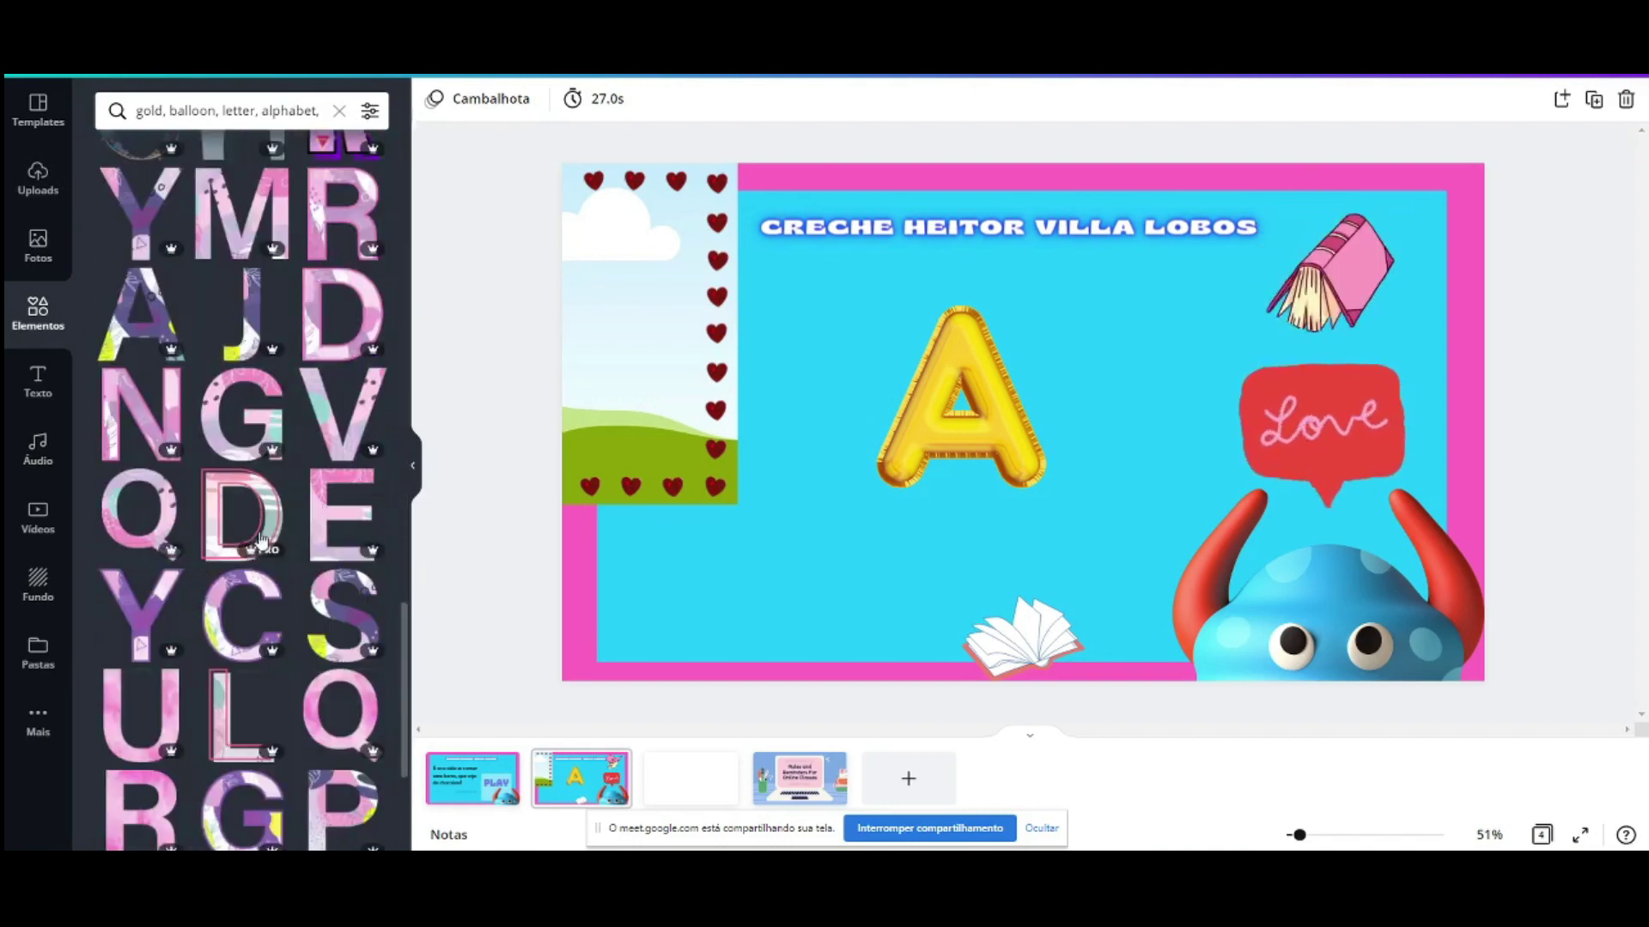
scroll(174, 232, up, 15)
drag(168, 110, 391, 125)
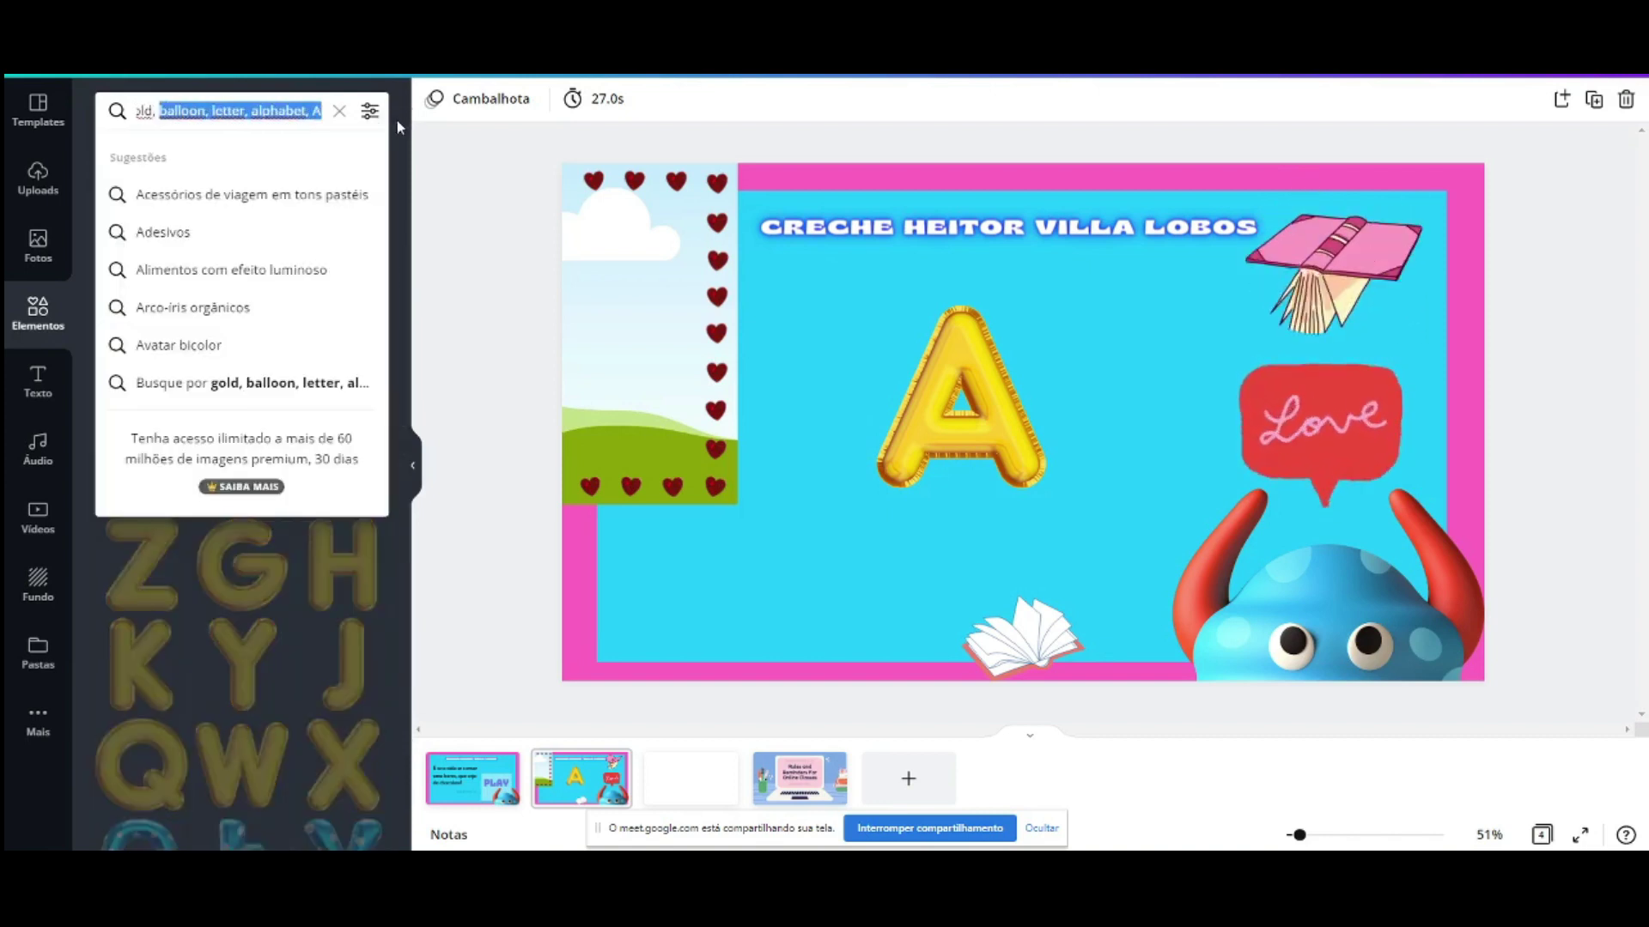
click(244, 105)
click(412, 216)
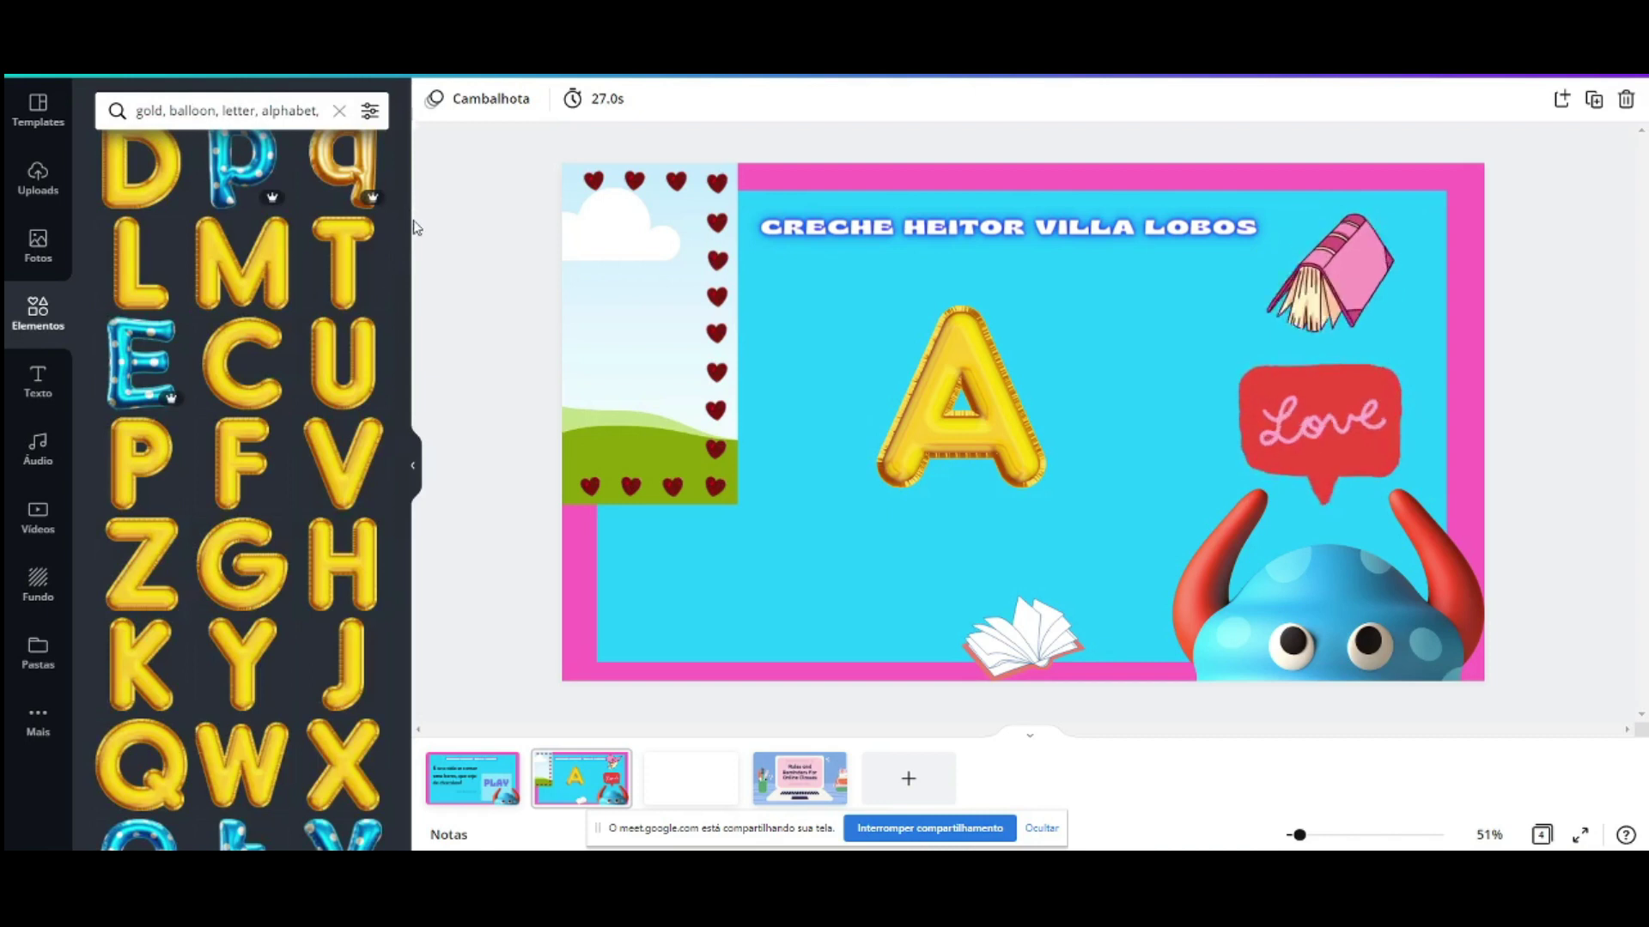
Step: Add the golden balloon letter M and place it, reduced to about the A's size, beside the A on its left
scroll(244, 575, up, 4)
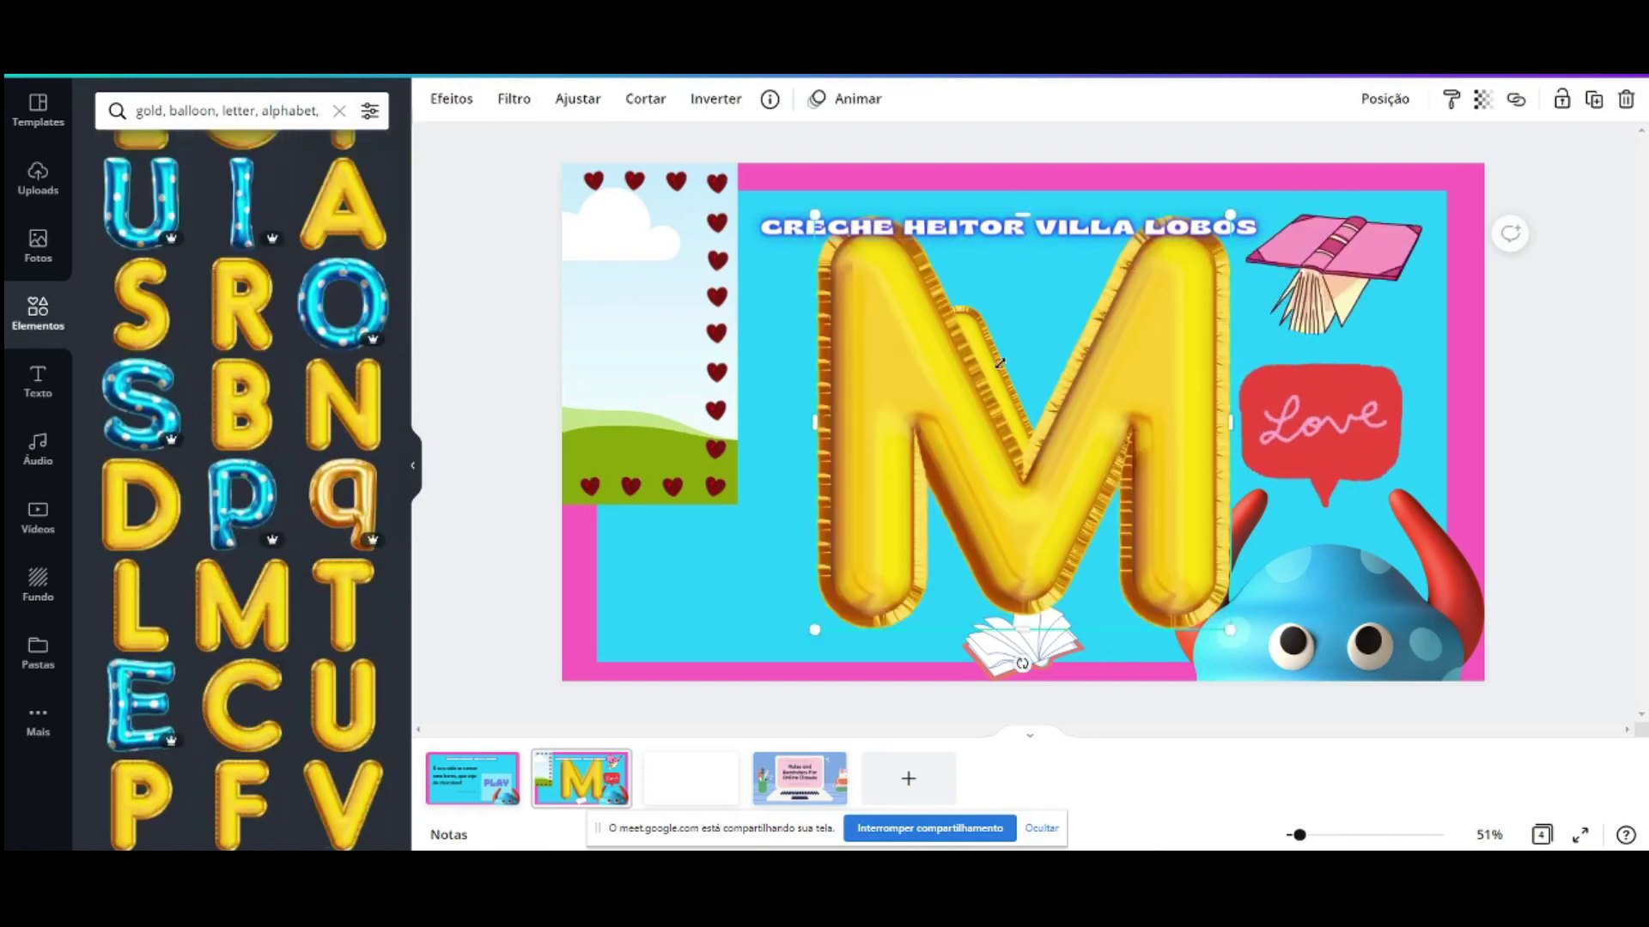
drag(1000, 363, 1007, 435)
drag(908, 502, 972, 474)
drag(908, 559, 811, 388)
scroll(270, 657, up, 2)
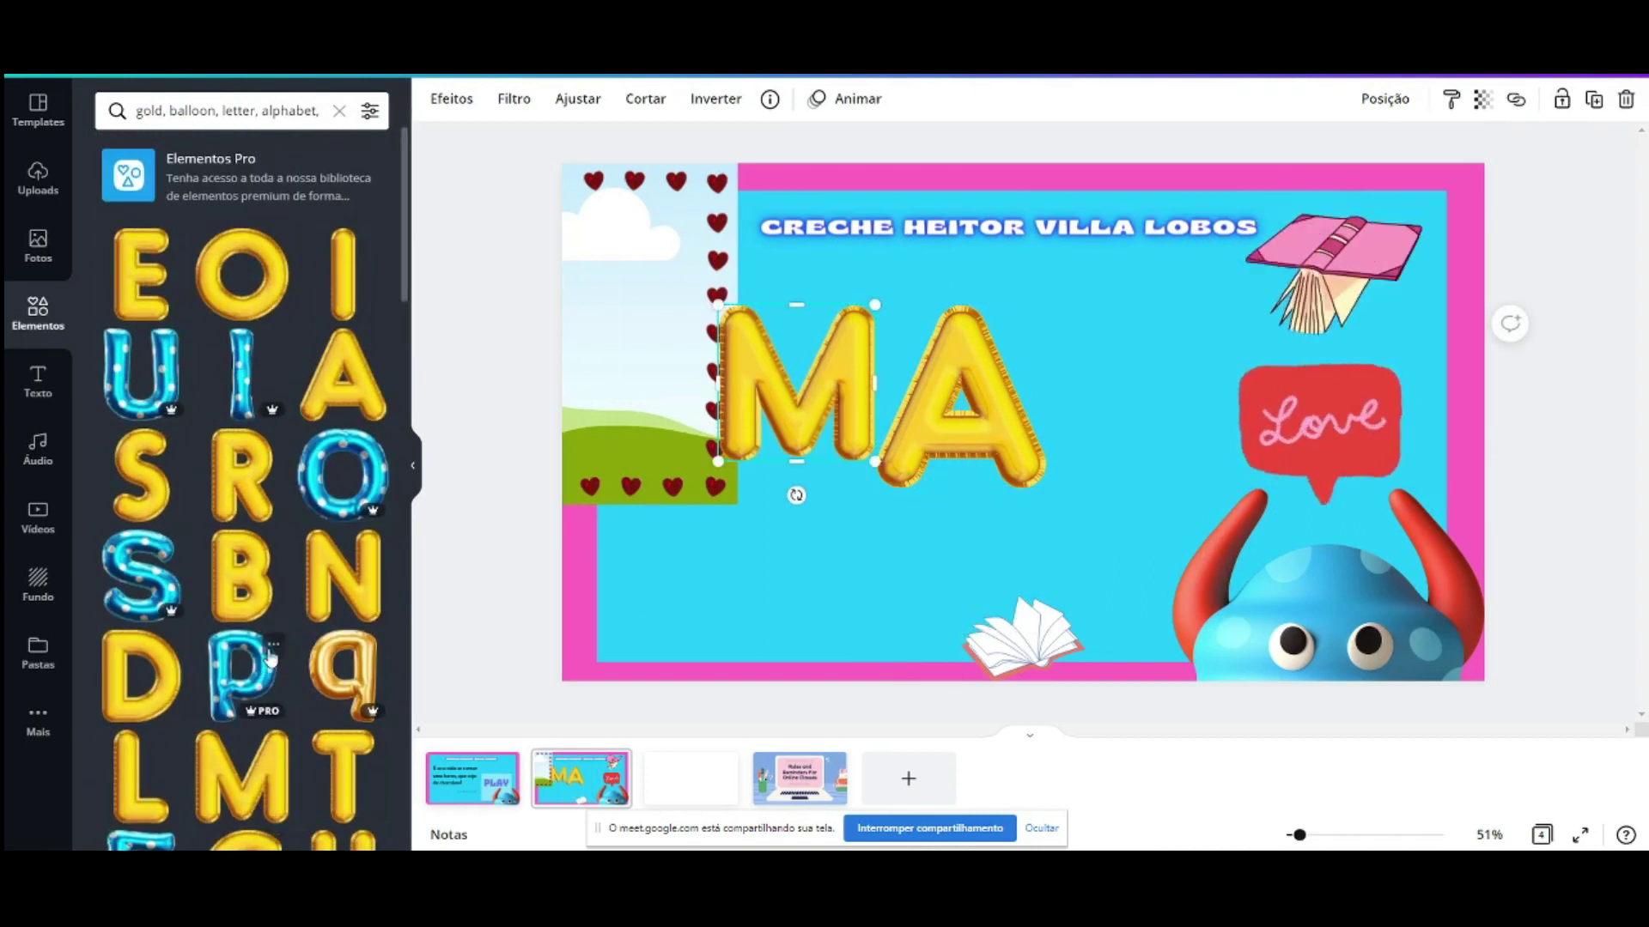
Step: Add the golden balloon letter E, shrunk to about the A's height, on the right side of the A
click(142, 273)
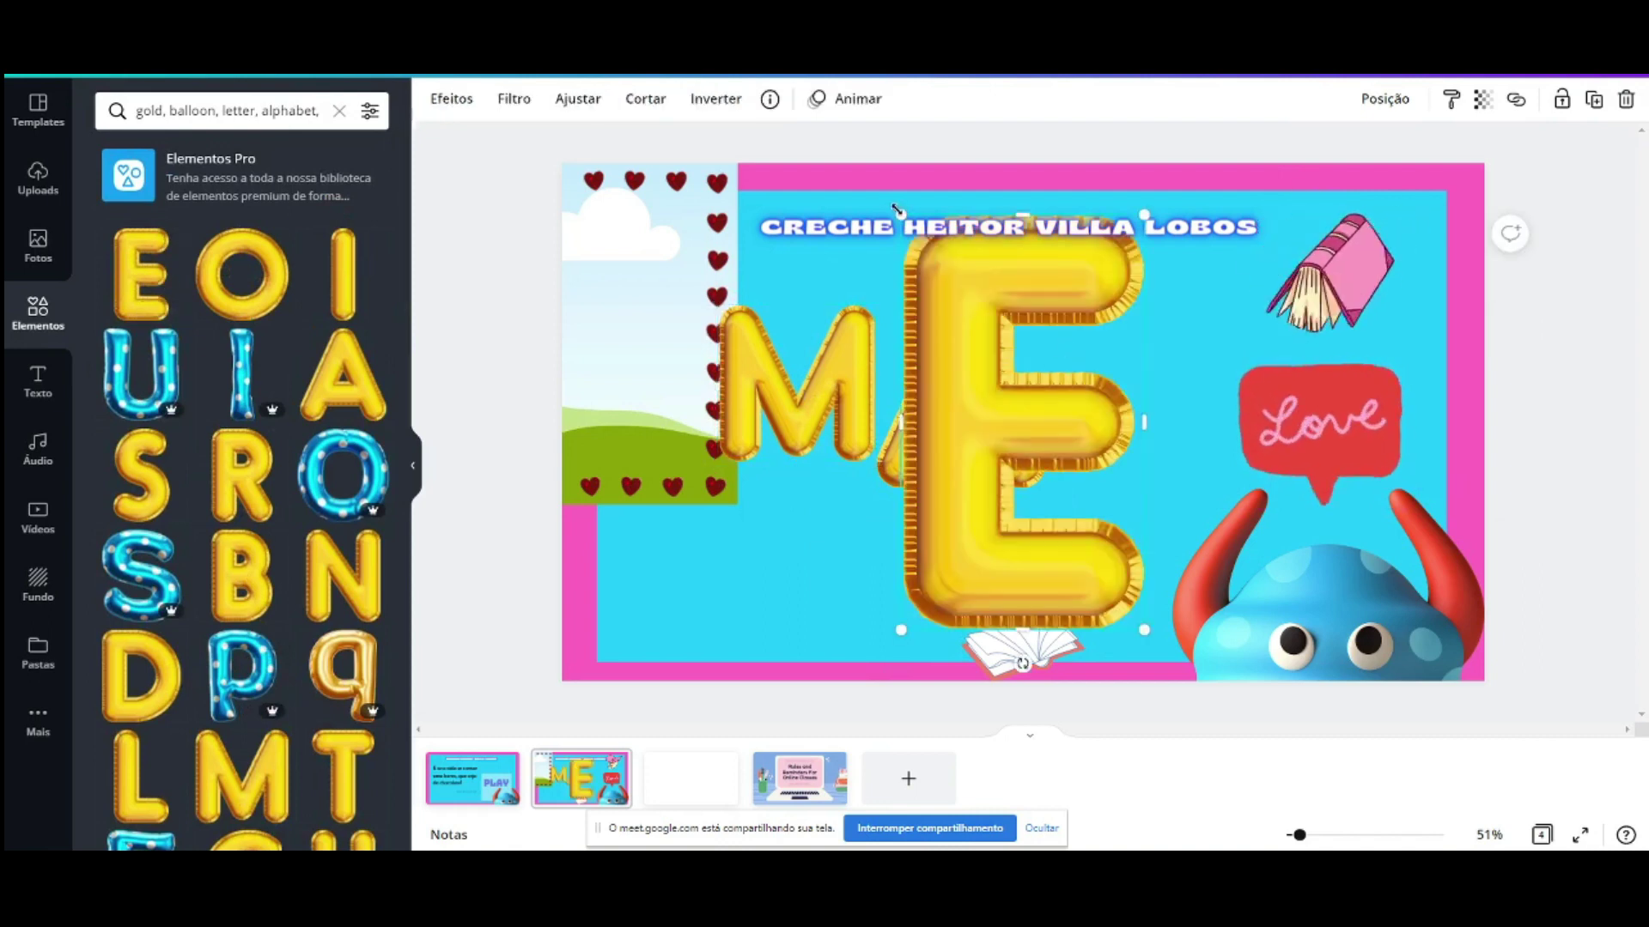
drag(896, 209, 1043, 455)
drag(1077, 524, 1140, 375)
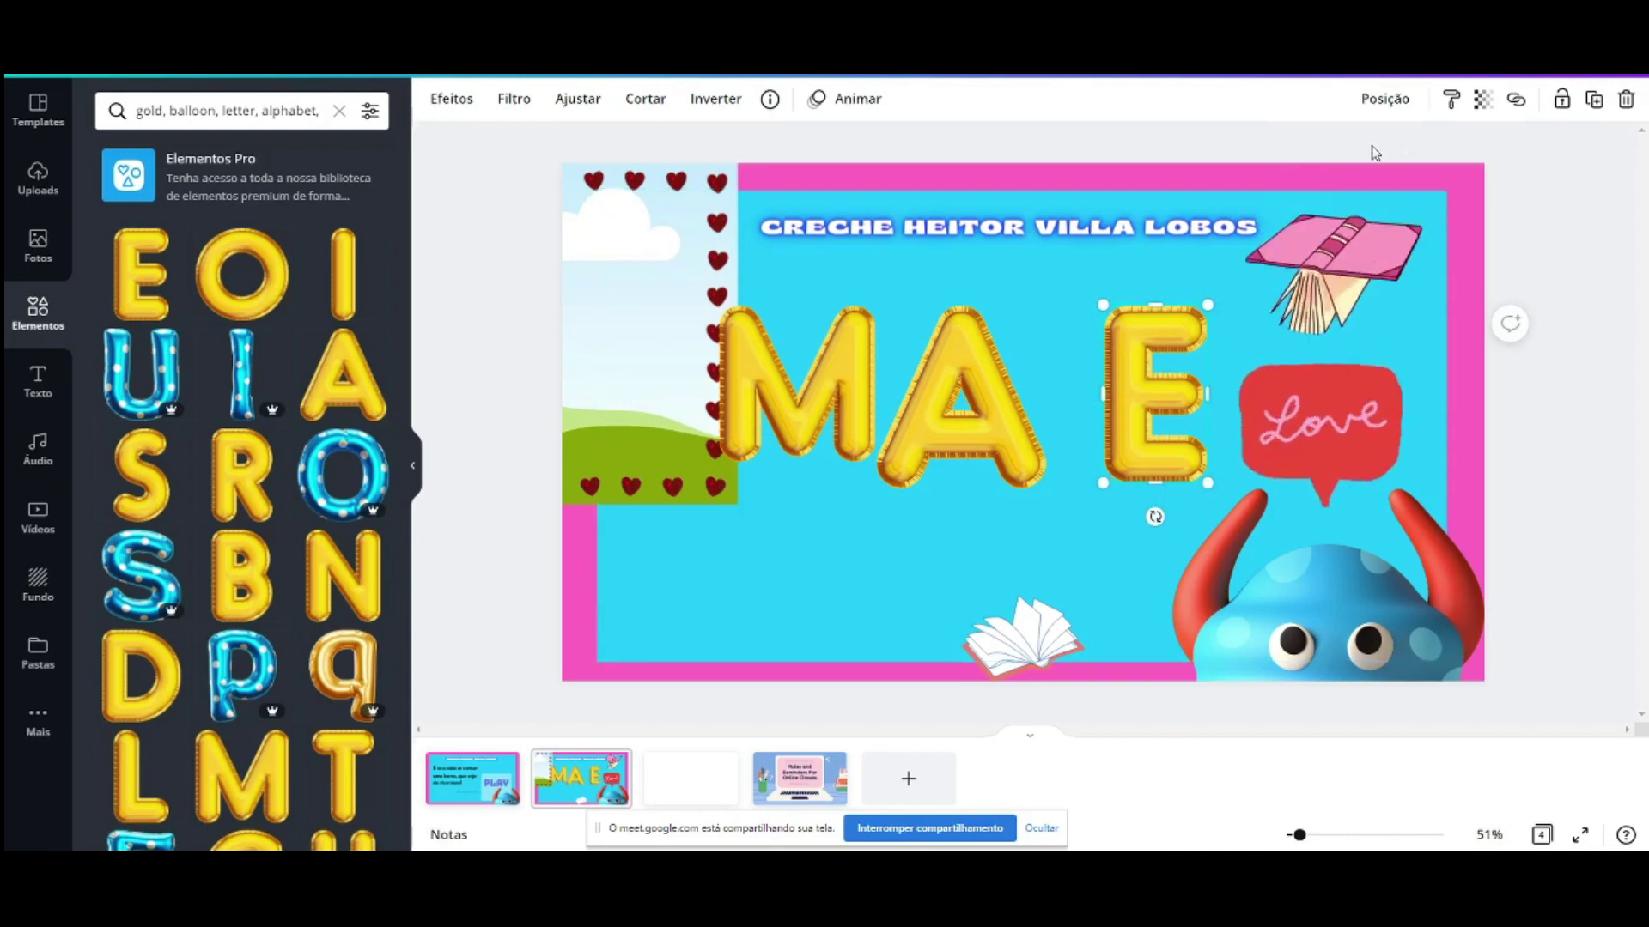
Step: Adjust the spacing of the golden letters M, A and E so they spell MAE across the slide
click(1000, 352)
drag(1006, 358, 1025, 359)
mouse_move(1165, 357)
mouse_down()
mouse_move(1132, 357)
mouse_move(1166, 355)
mouse_move(1153, 358)
mouse_up()
click(879, 371)
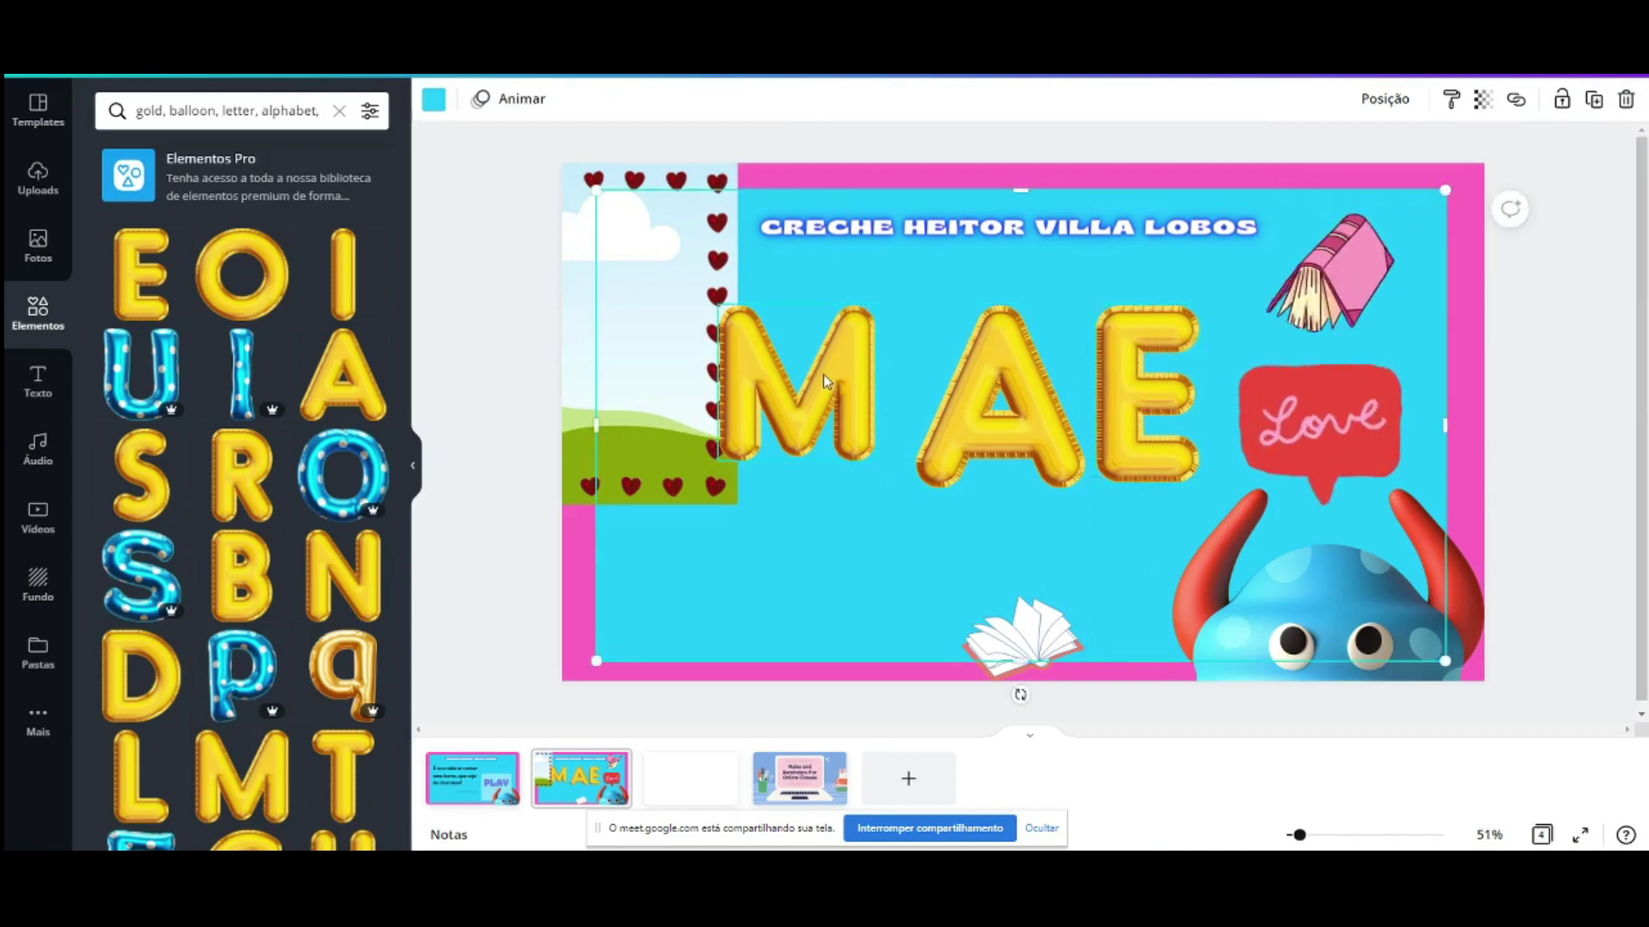
click(846, 382)
drag(846, 382, 865, 382)
Step: Move the heart-bordered frame up into the slide's upper-left corner, clear of the M, and nudge the M toward the A
click(633, 335)
drag(736, 497, 638, 421)
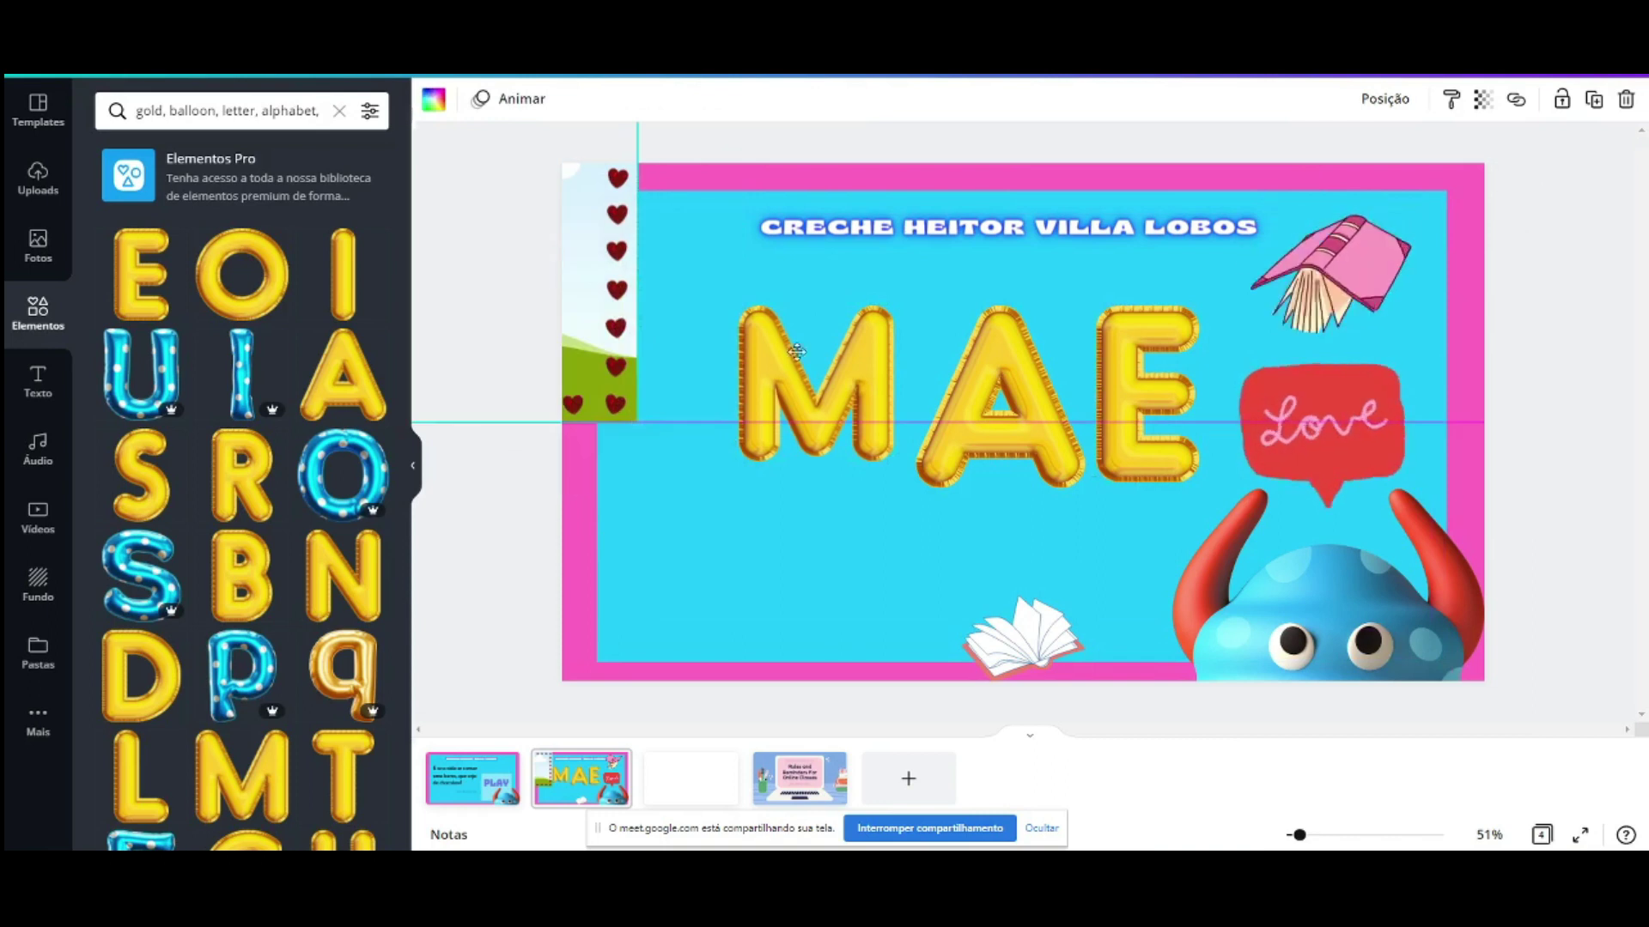
click(831, 397)
mouse_move(830, 397)
mouse_down()
mouse_move(789, 395)
mouse_move(837, 396)
mouse_up()
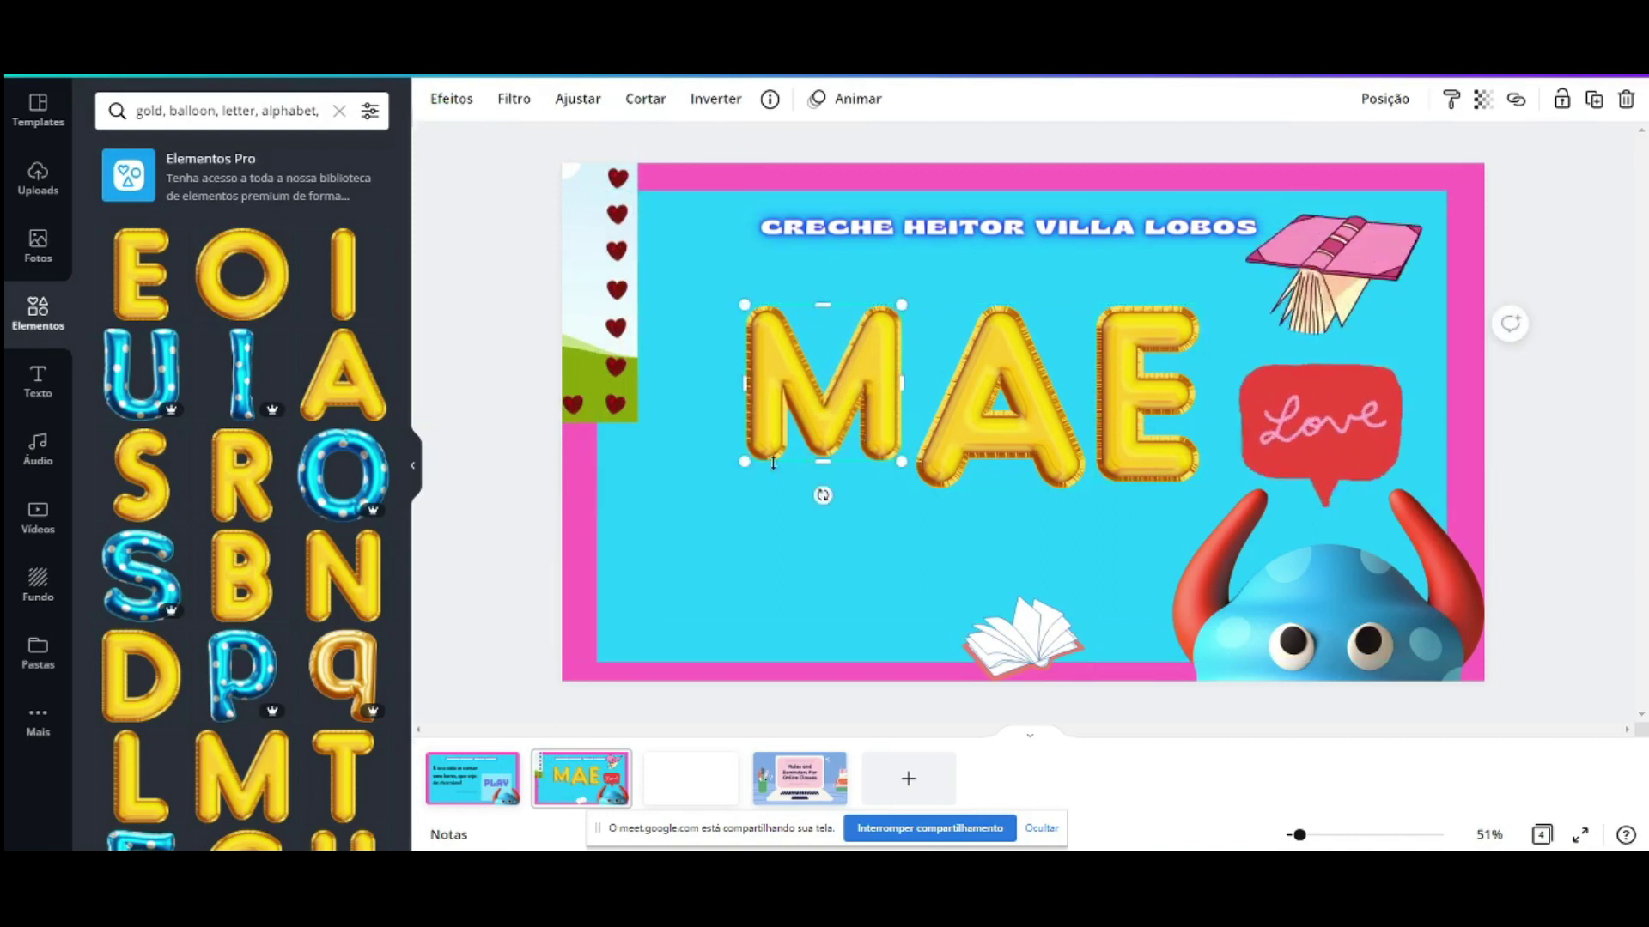
Step: Enlarge the golden M to match the A's height and slightly enlarge the E
drag(744, 462, 718, 488)
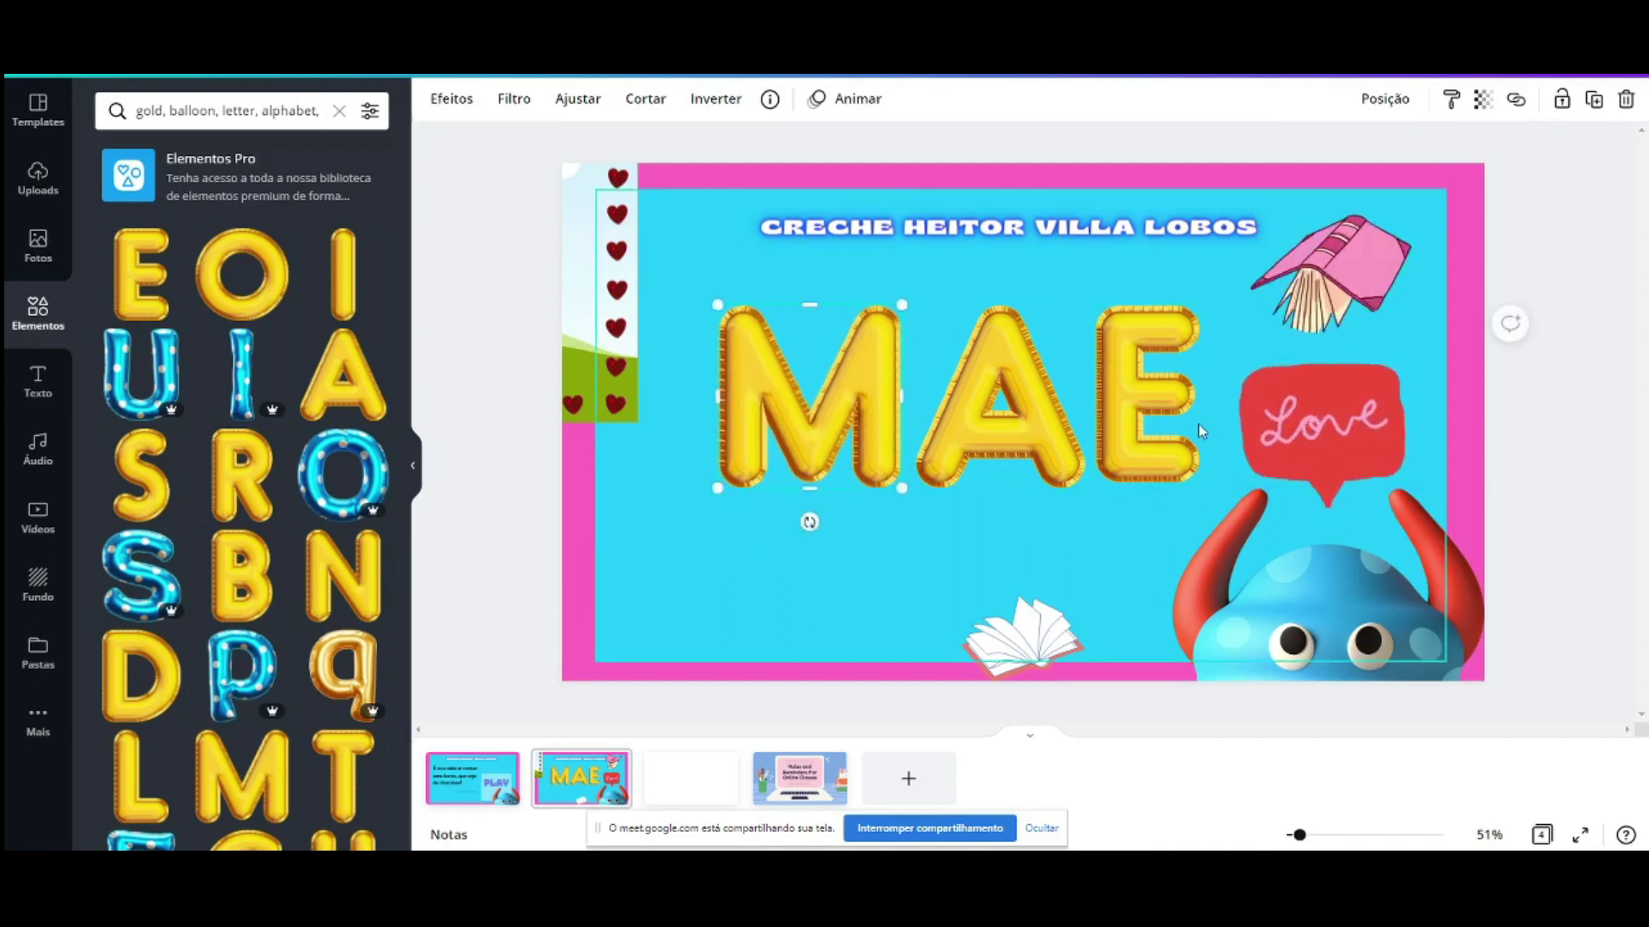
click(1190, 431)
drag(1200, 485, 1201, 484)
click(1132, 539)
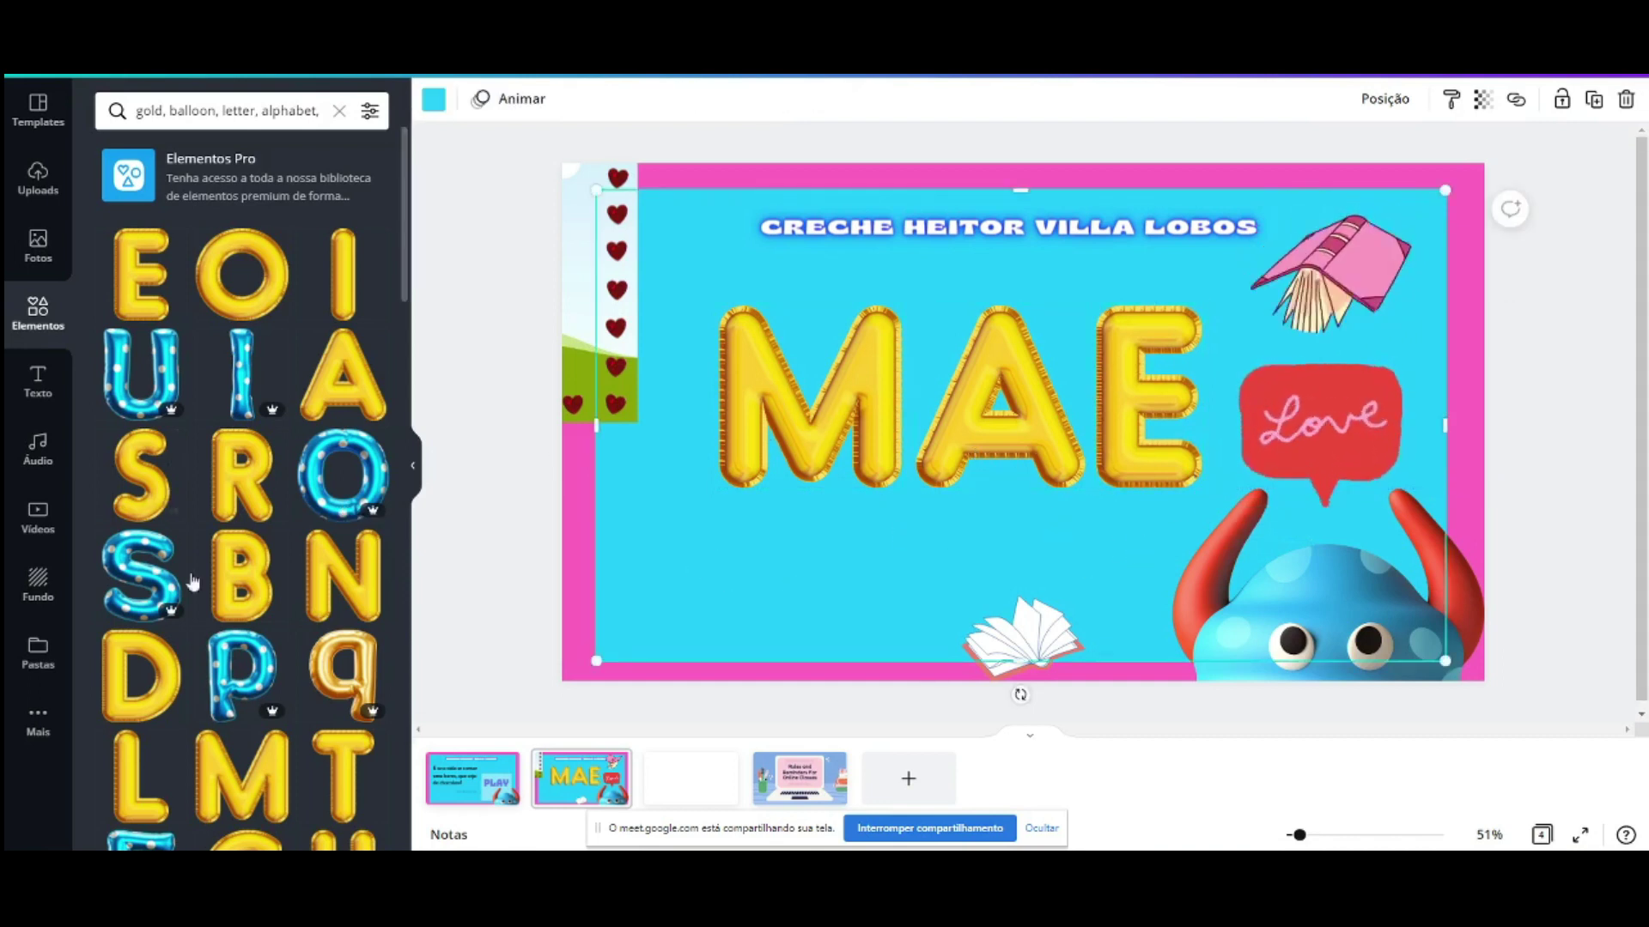
Step: Add a golden balloon letter S, shrunk and turned sideways, above the A to serve as its tilde
scroll(243, 560, down, 5)
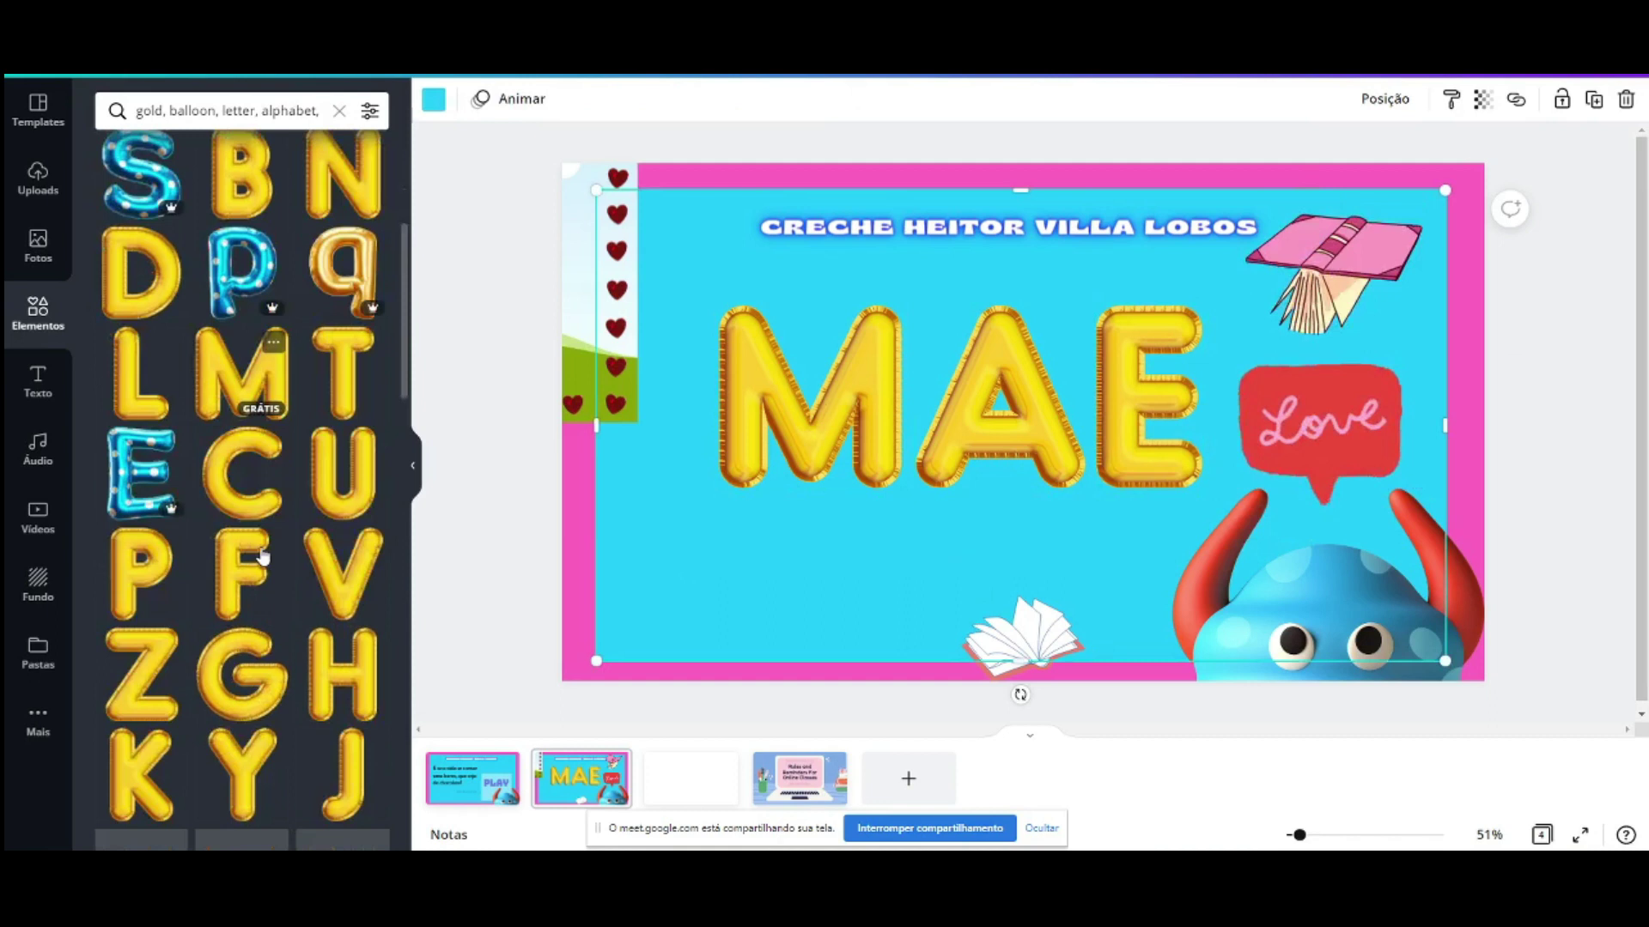
scroll(262, 558, down, 4)
scroll(198, 491, up, 1)
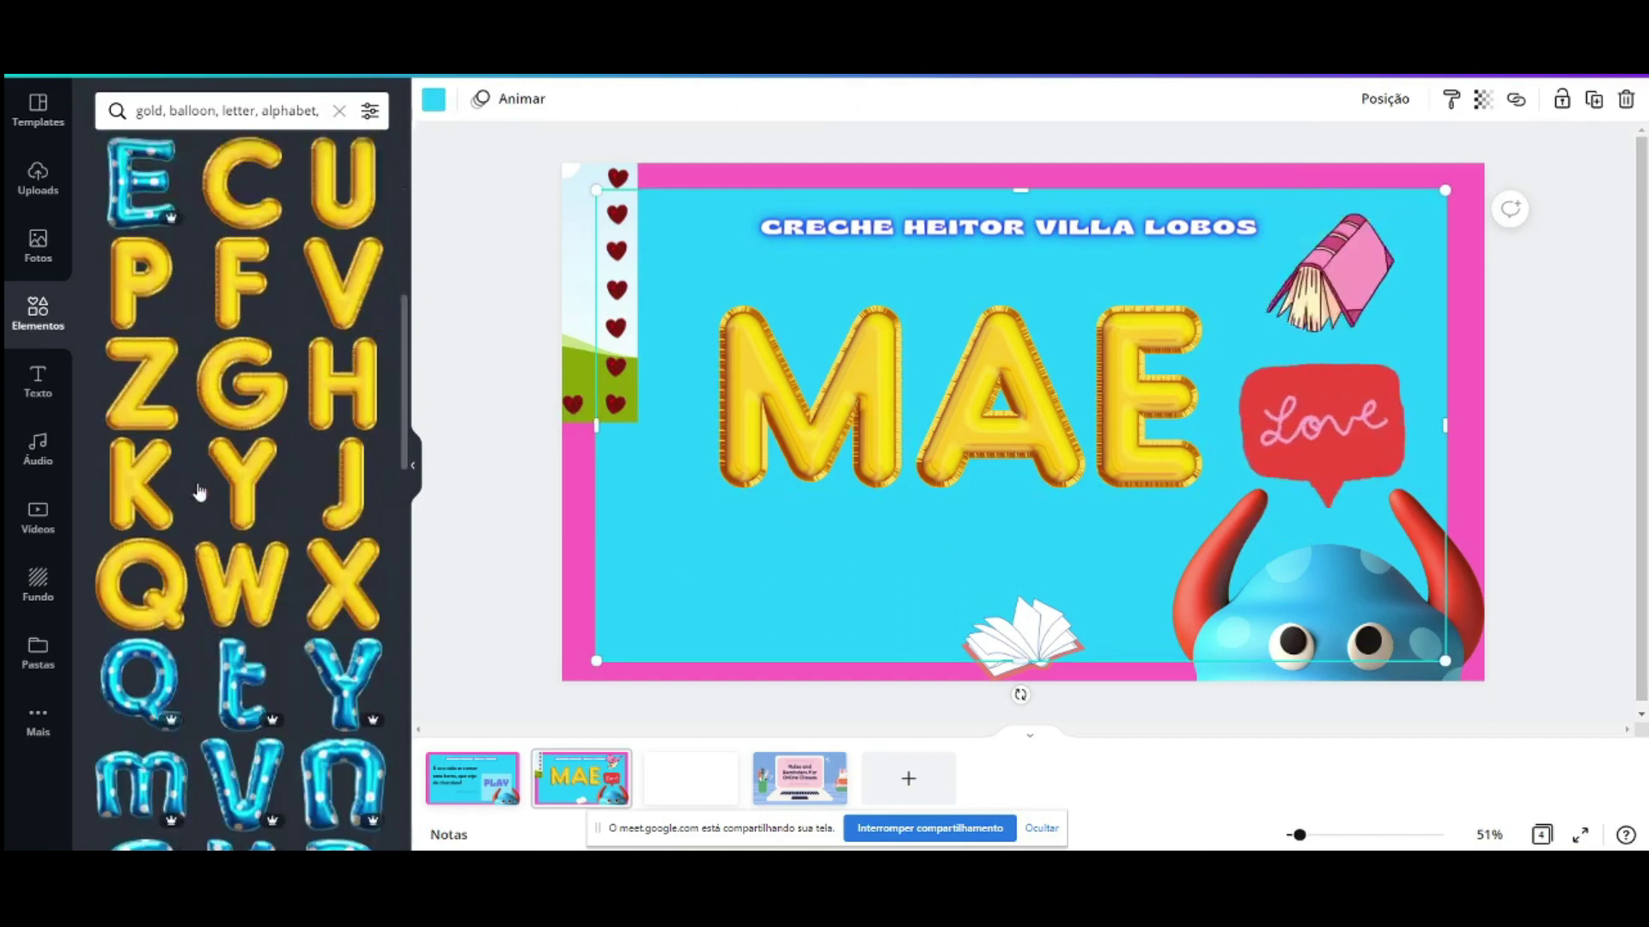
scroll(199, 491, up, 5)
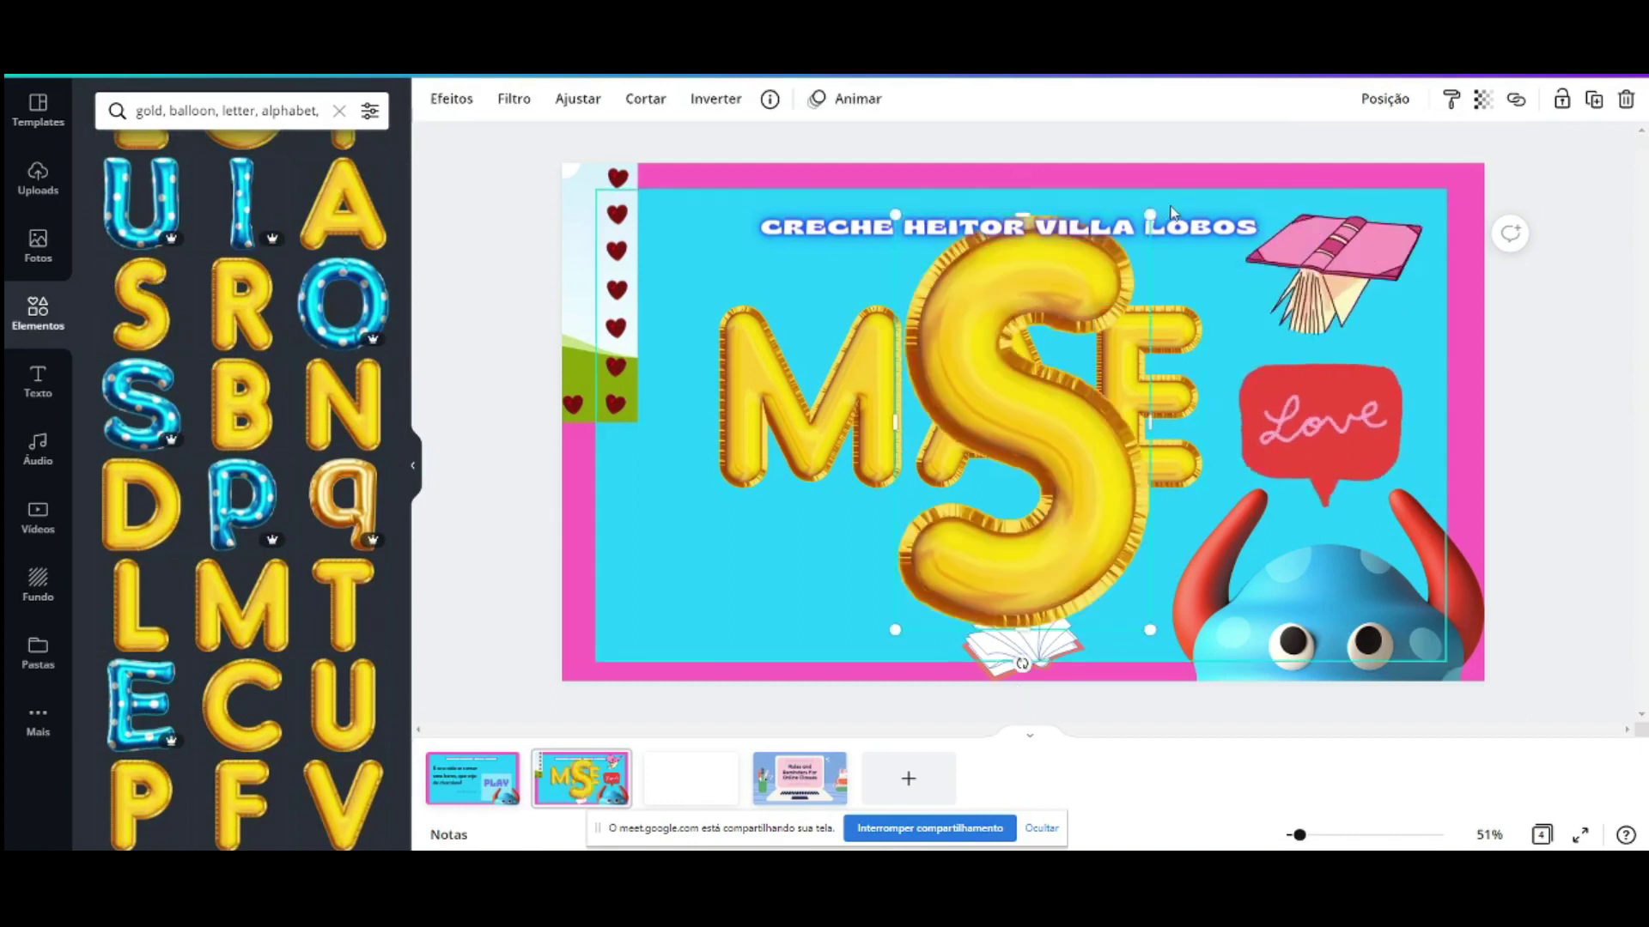
drag(1151, 230, 936, 564)
drag(902, 661, 869, 589)
drag(1037, 325, 1020, 289)
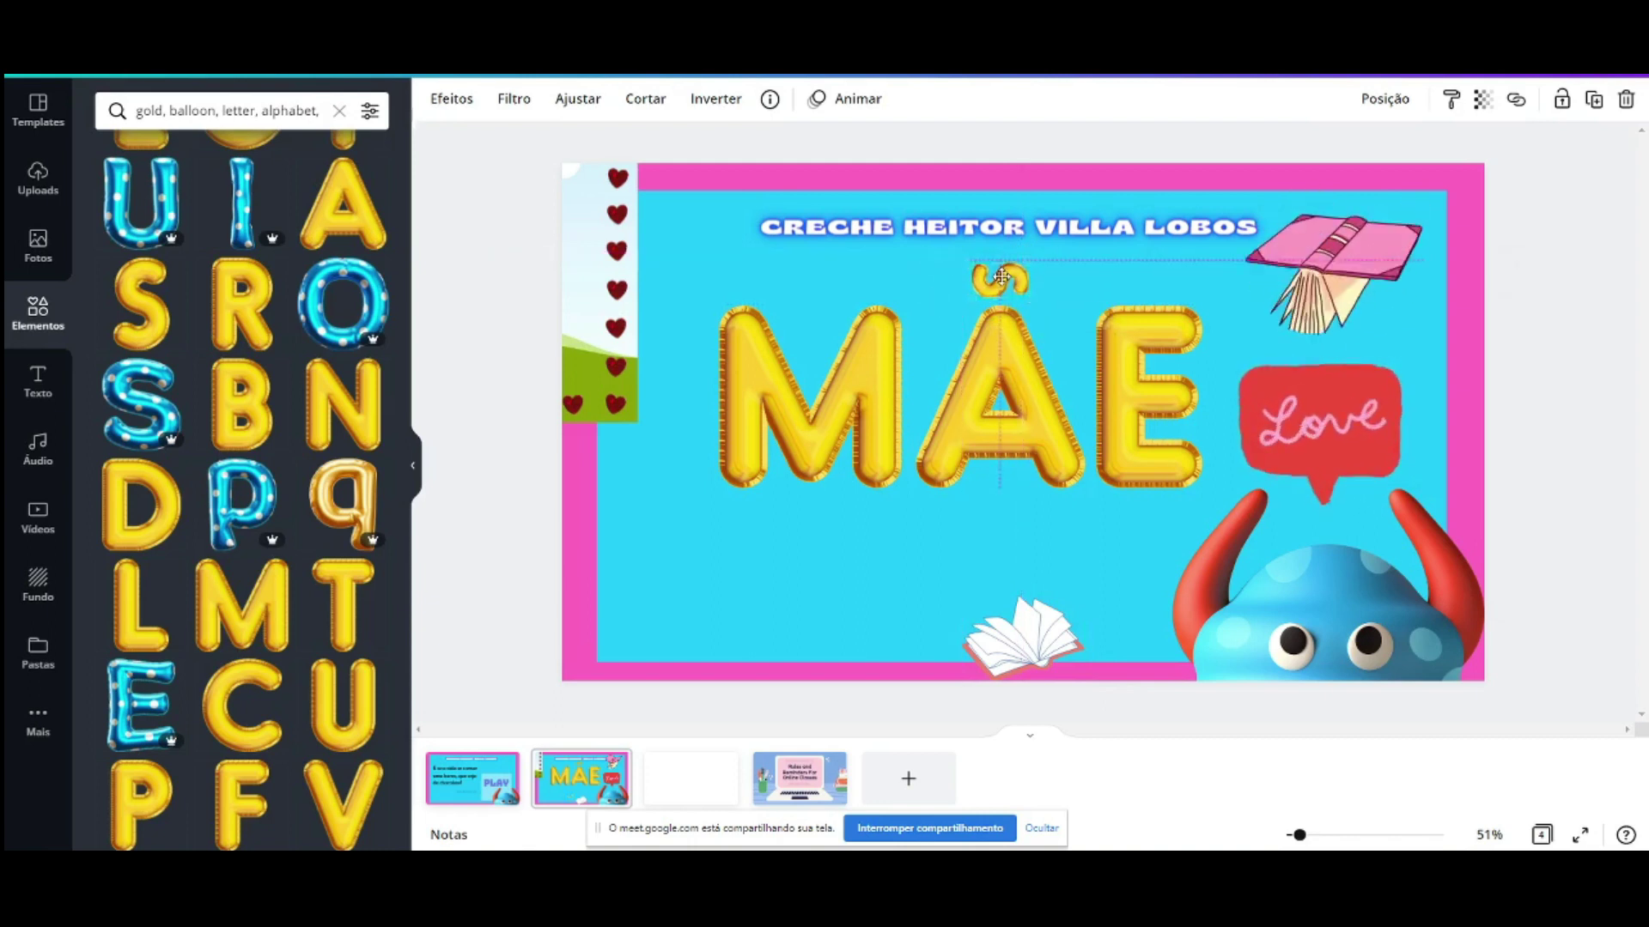
click(895, 554)
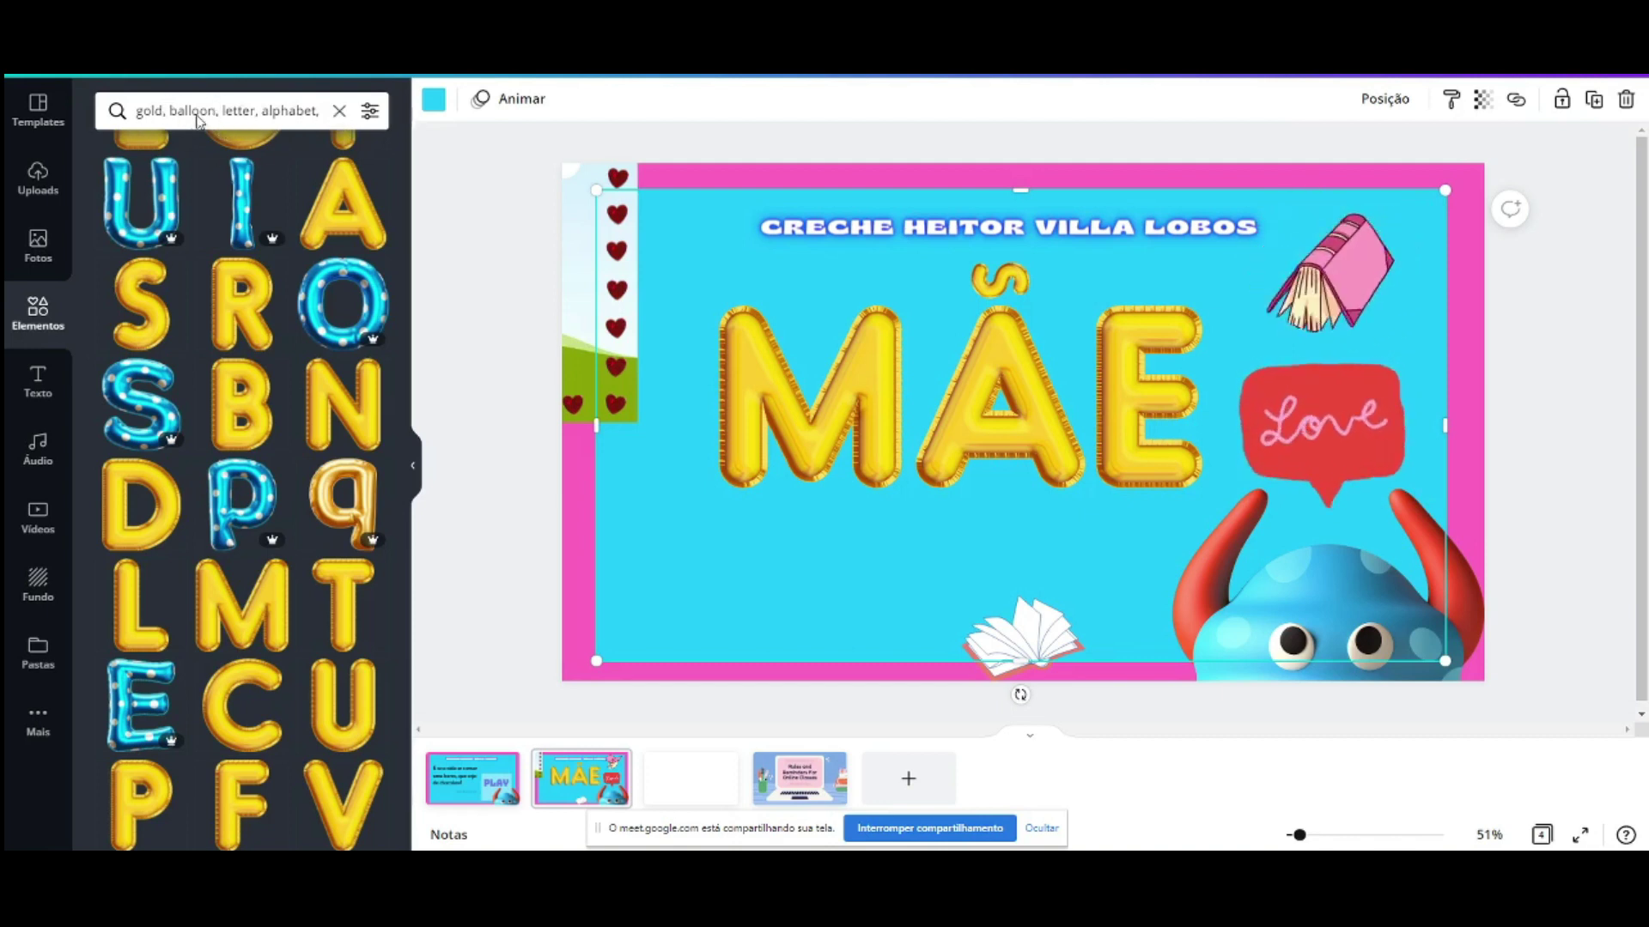
Step: Clear the element search and look at the recently used golden letters
click(339, 110)
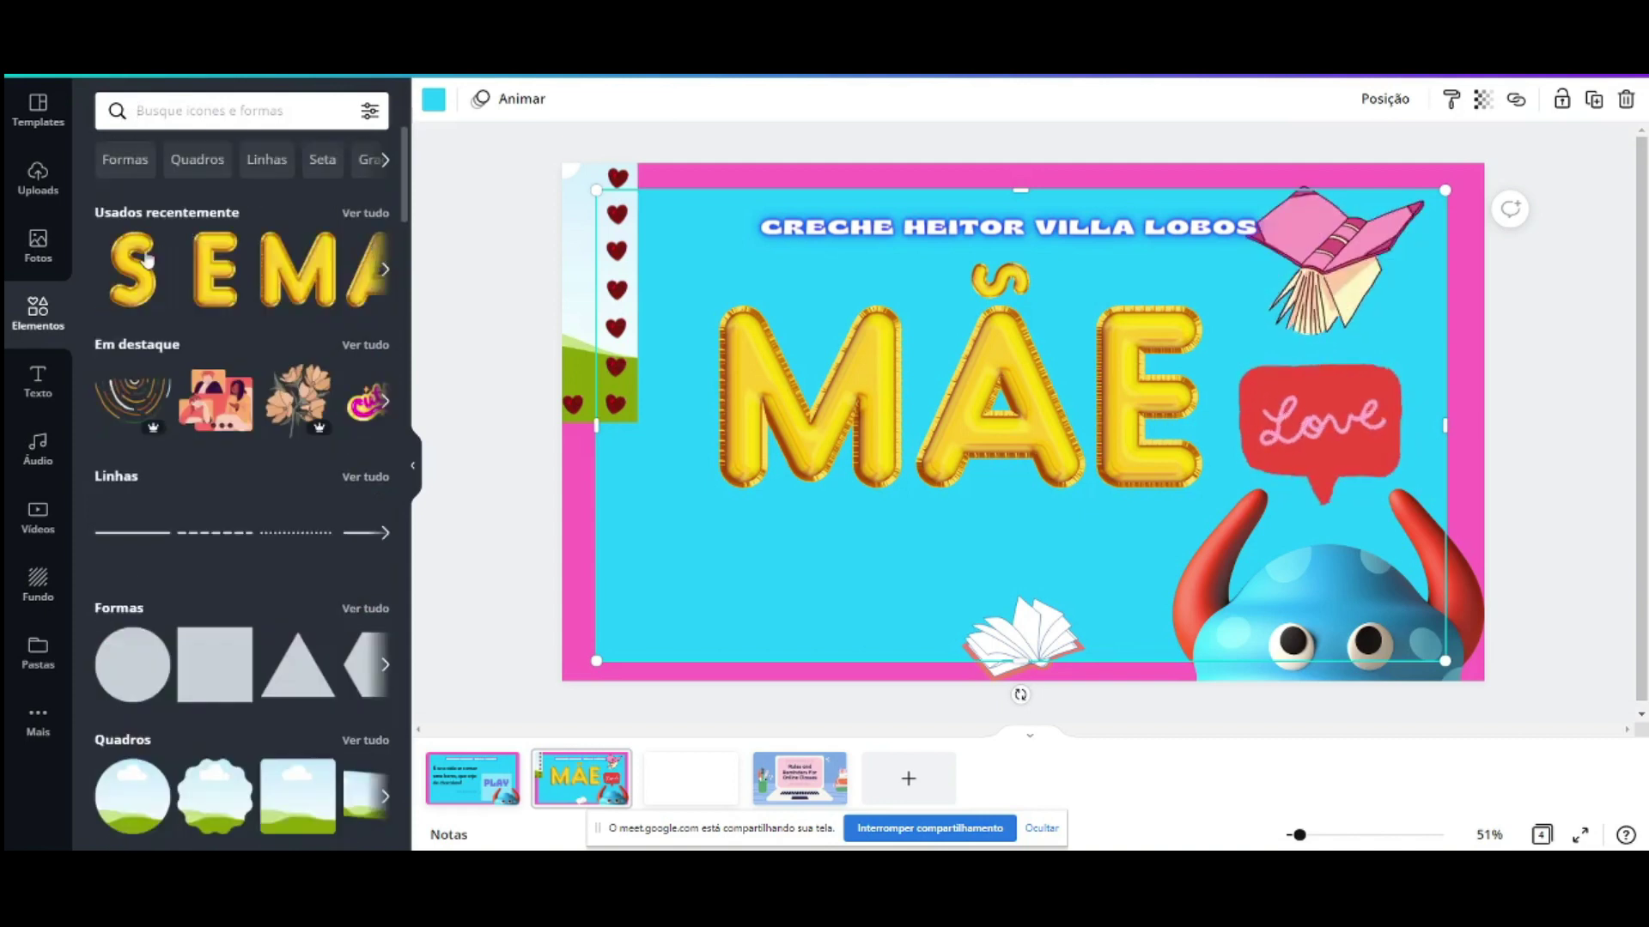
click(155, 247)
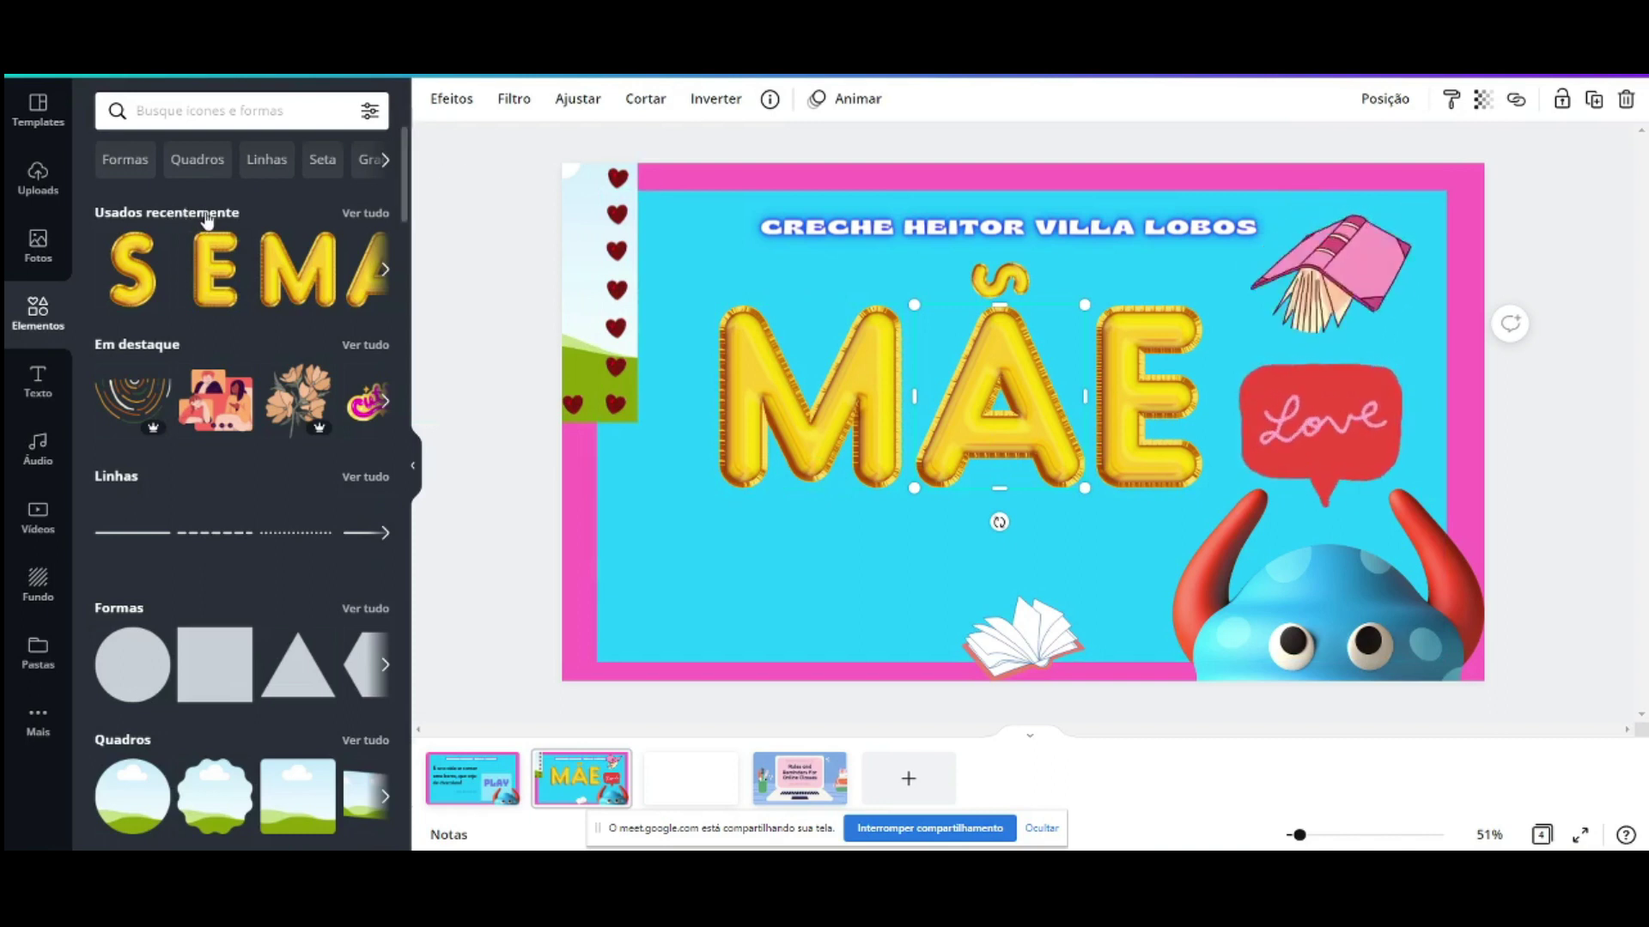
click(800, 540)
drag(1036, 493, 1007, 351)
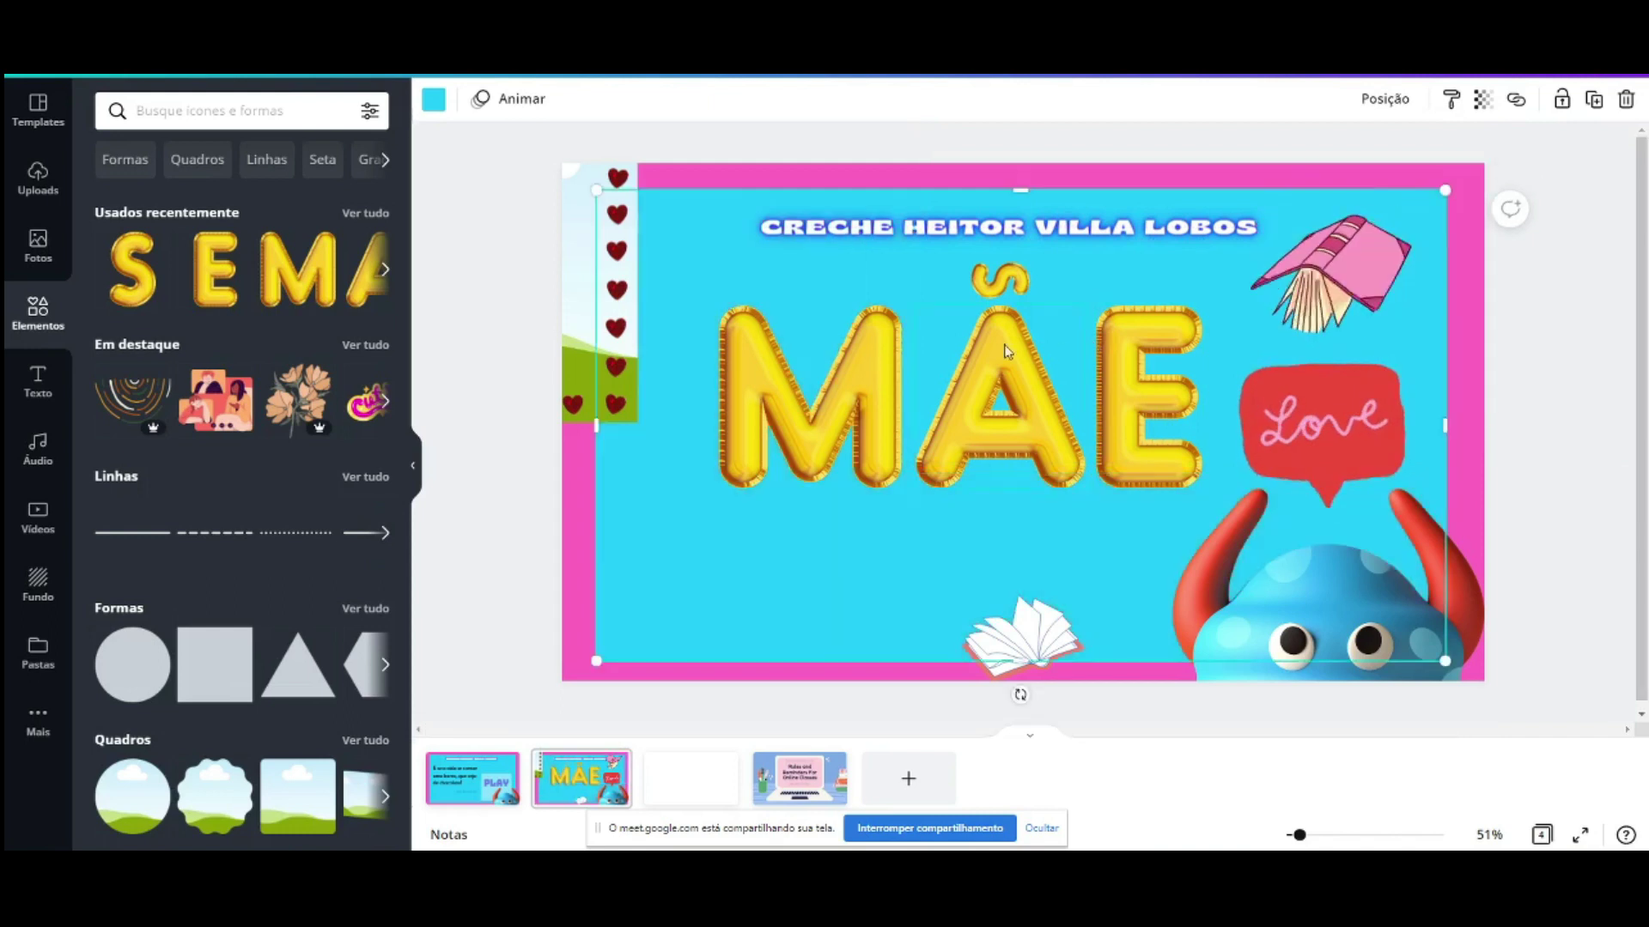
Step: Delete the golden letters M, A and E and the S used as a tilde from the slide
click(845, 373)
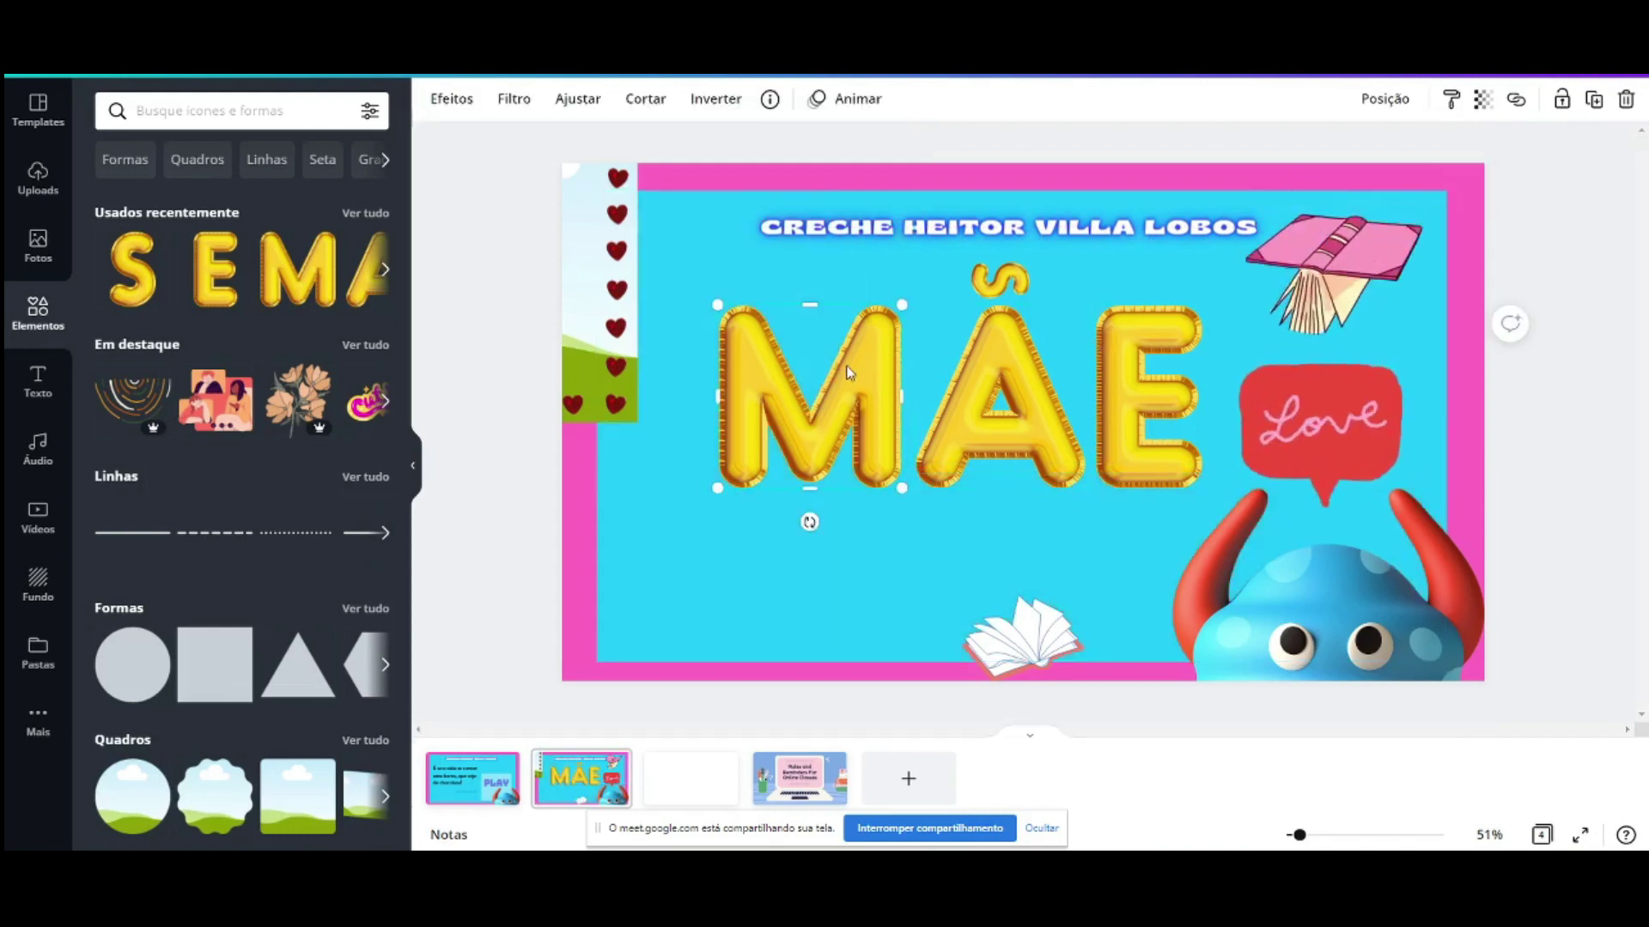
key(Delete)
click(996, 382)
key(Delete)
click(1146, 395)
key(Delete)
click(1001, 279)
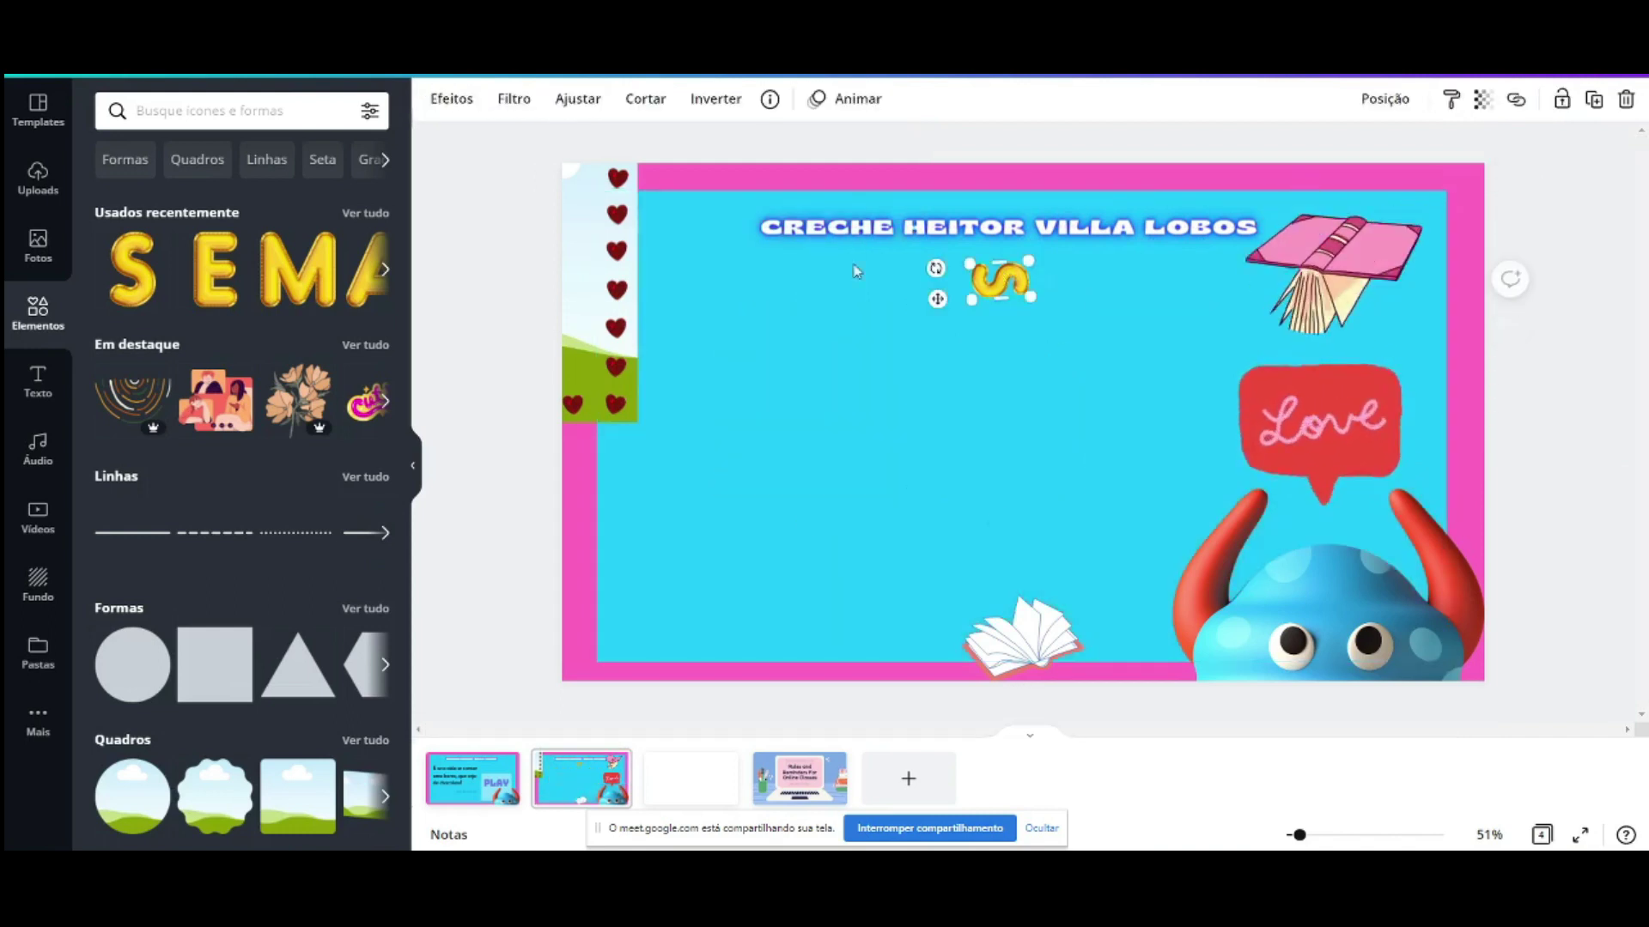
key(Delete)
Step: Move the heart-bordered frame down and to the right so that more of it sits on the slide
click(234, 112)
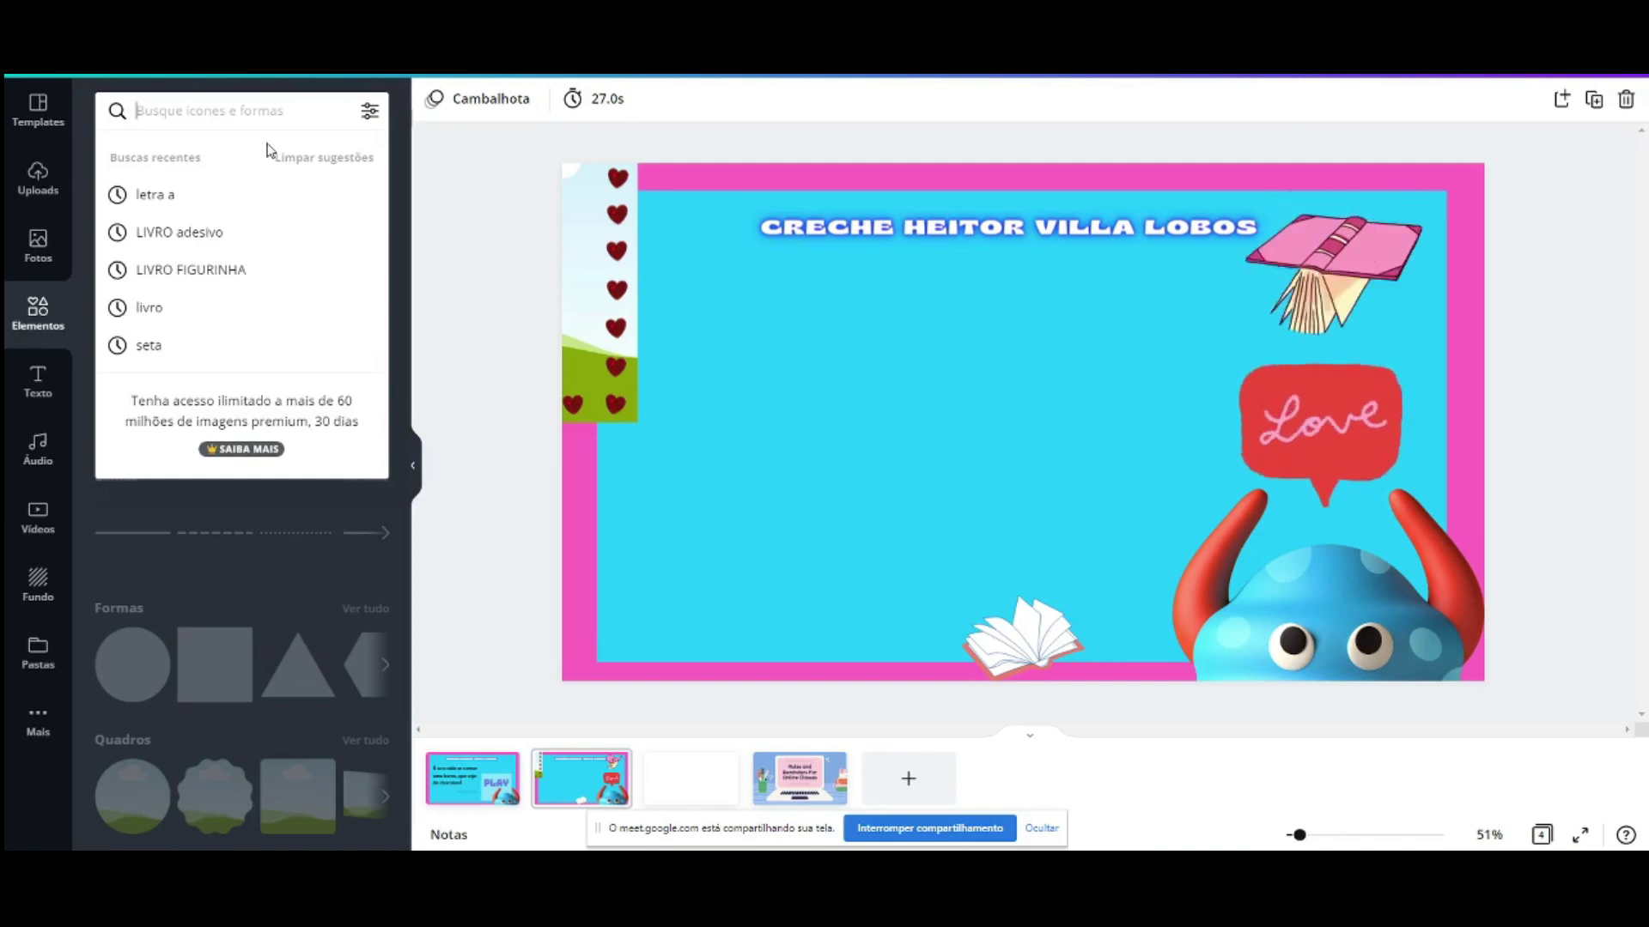
click(582, 245)
key(ctrl+z)
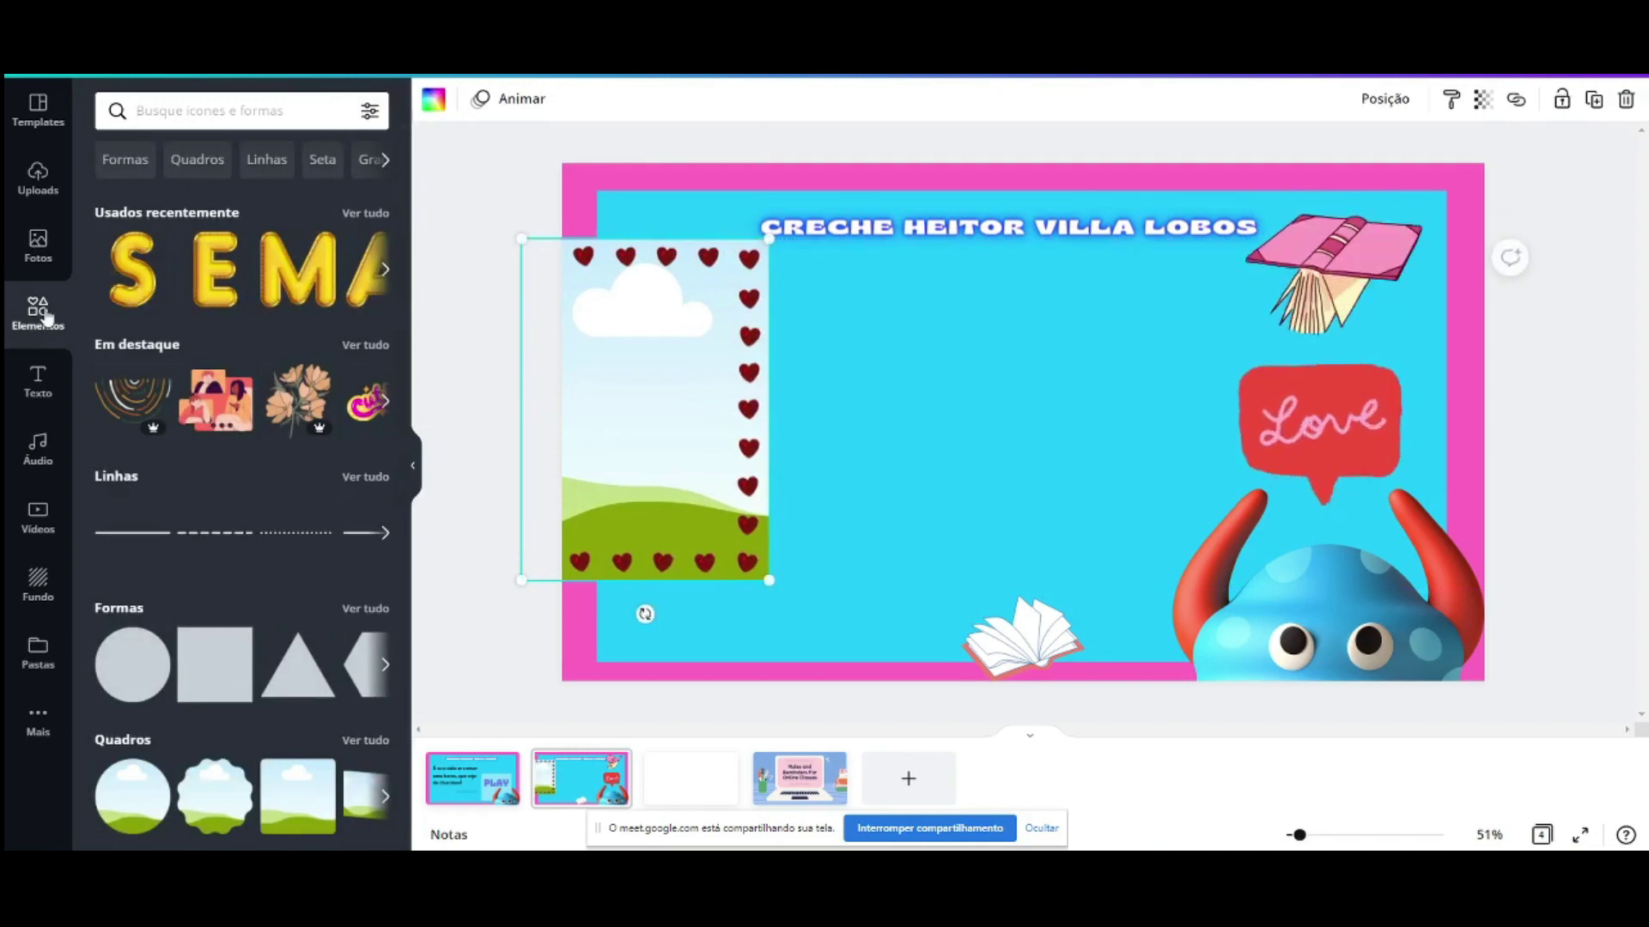
Step: Browse the element categories such as frames, grids and gradients, and switch to the Canva home page
drag(404, 196, 409, 348)
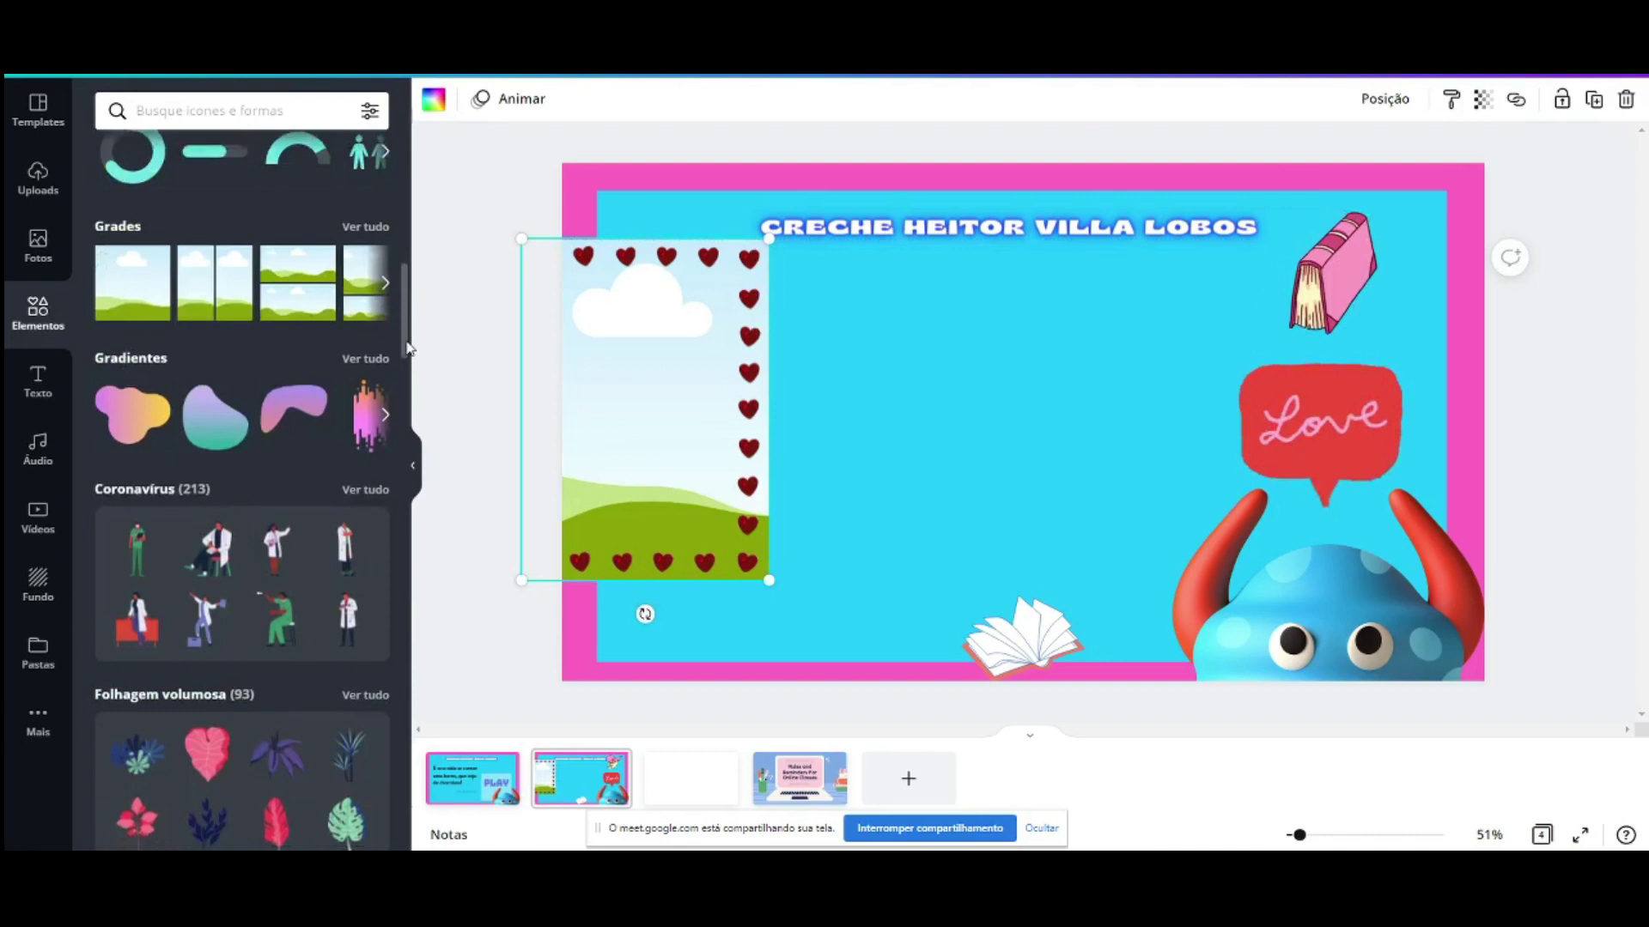
scroll(407, 335, up, 2)
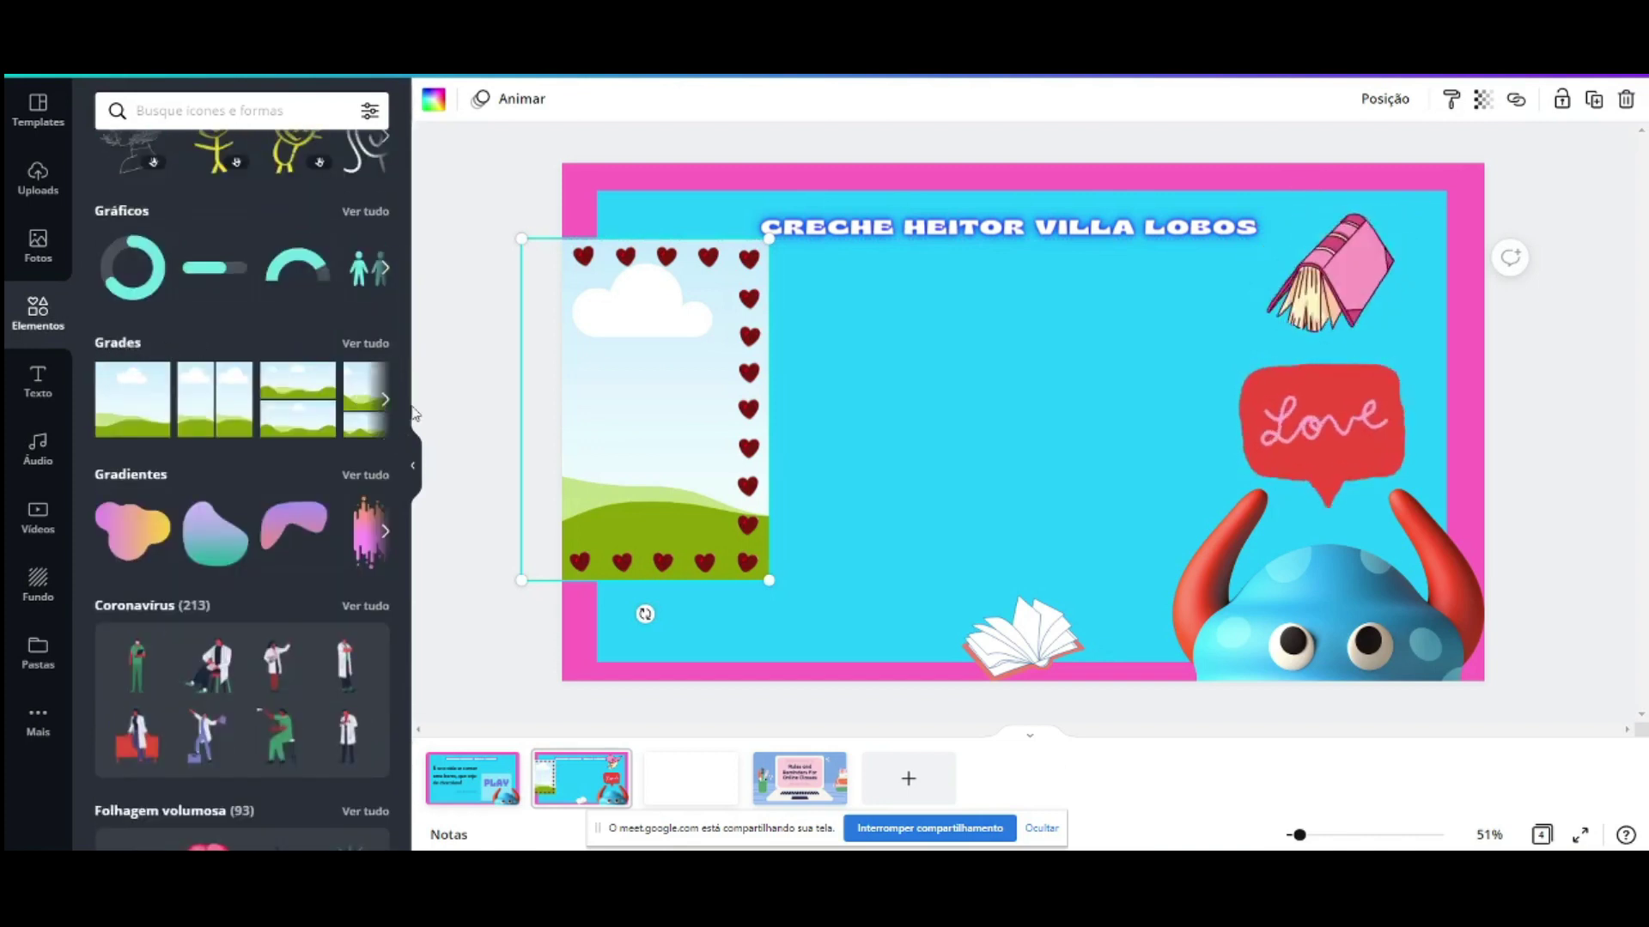
drag(403, 311, 409, 271)
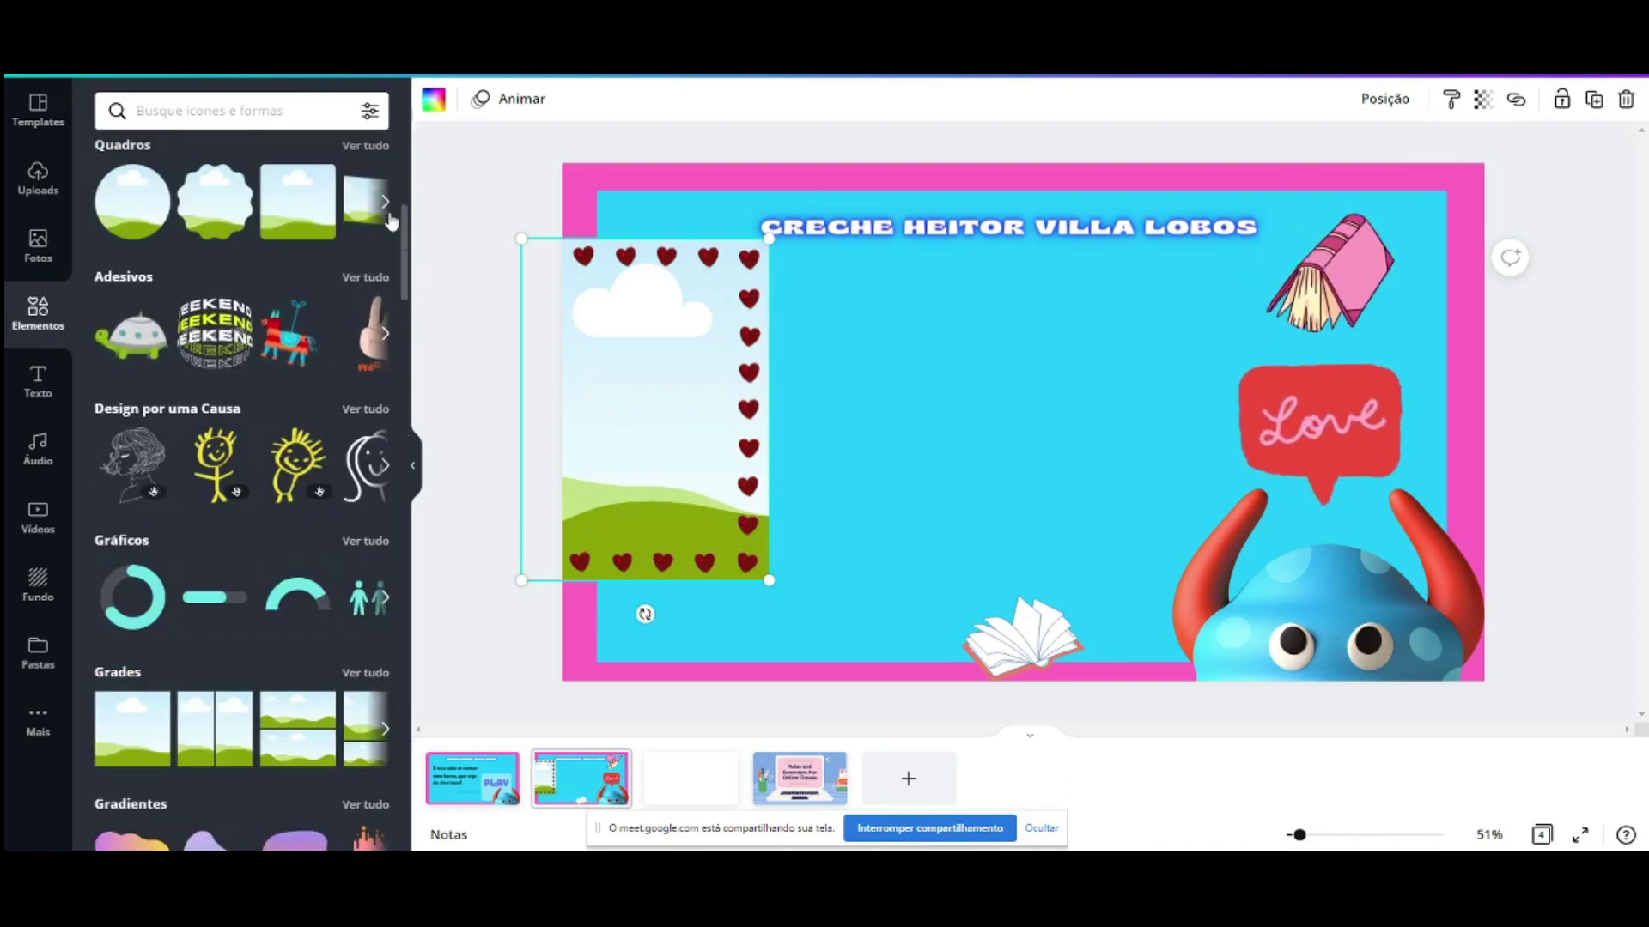
mouse_move(406, 255)
mouse_down()
mouse_move(409, 172)
mouse_move(409, 247)
mouse_up()
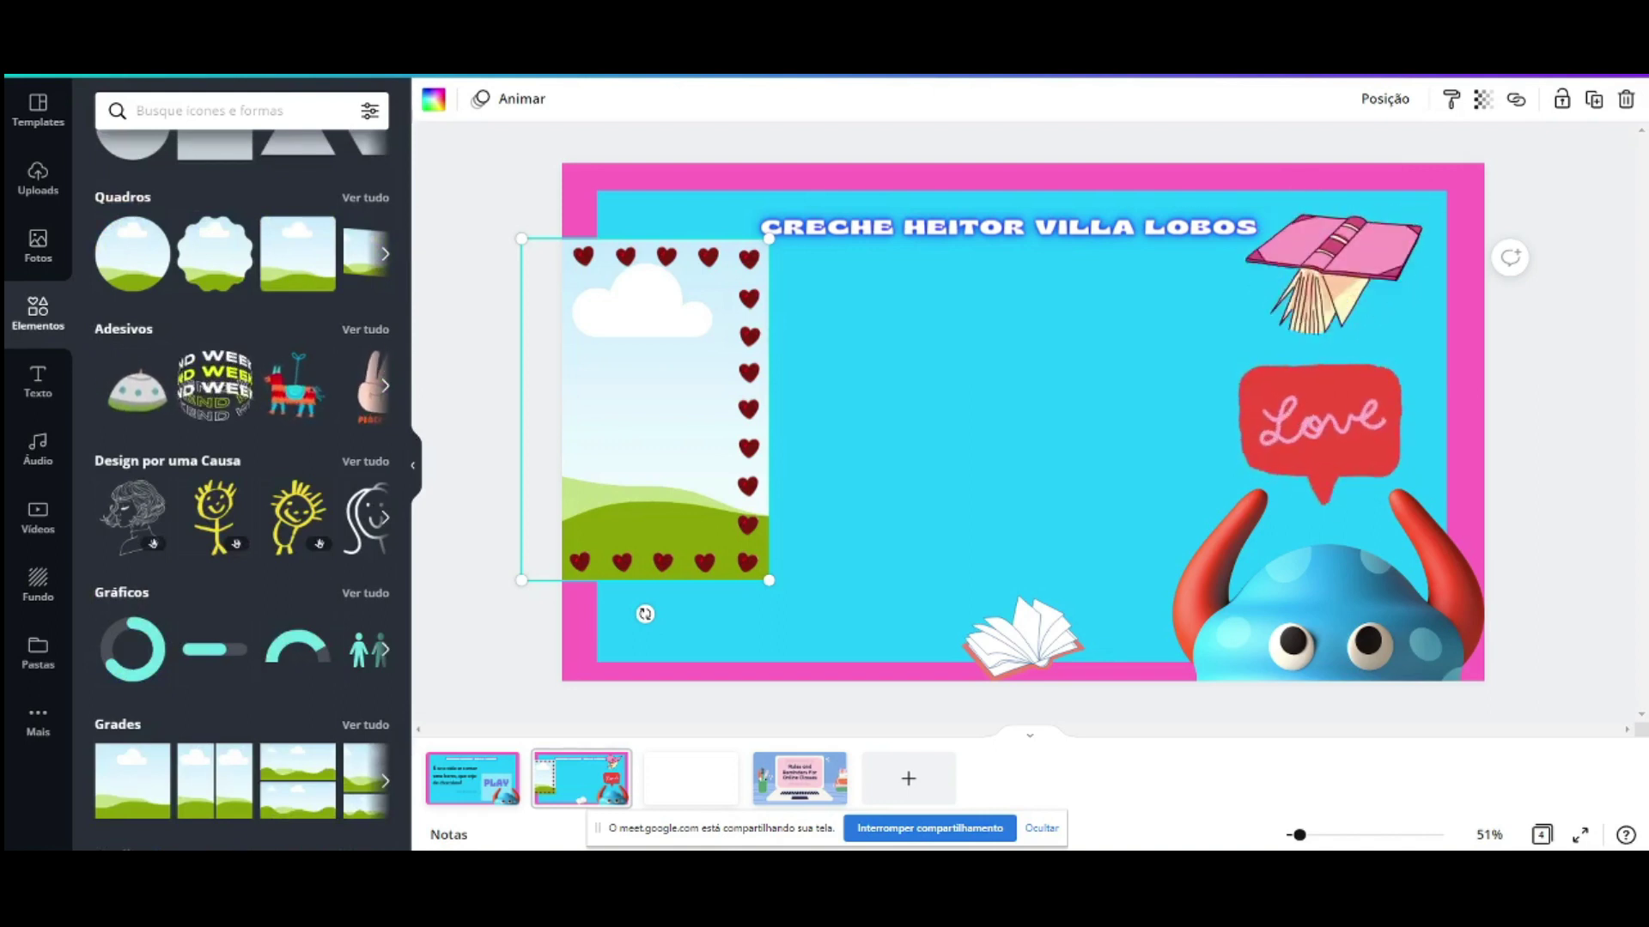
key(ctrl+Tab)
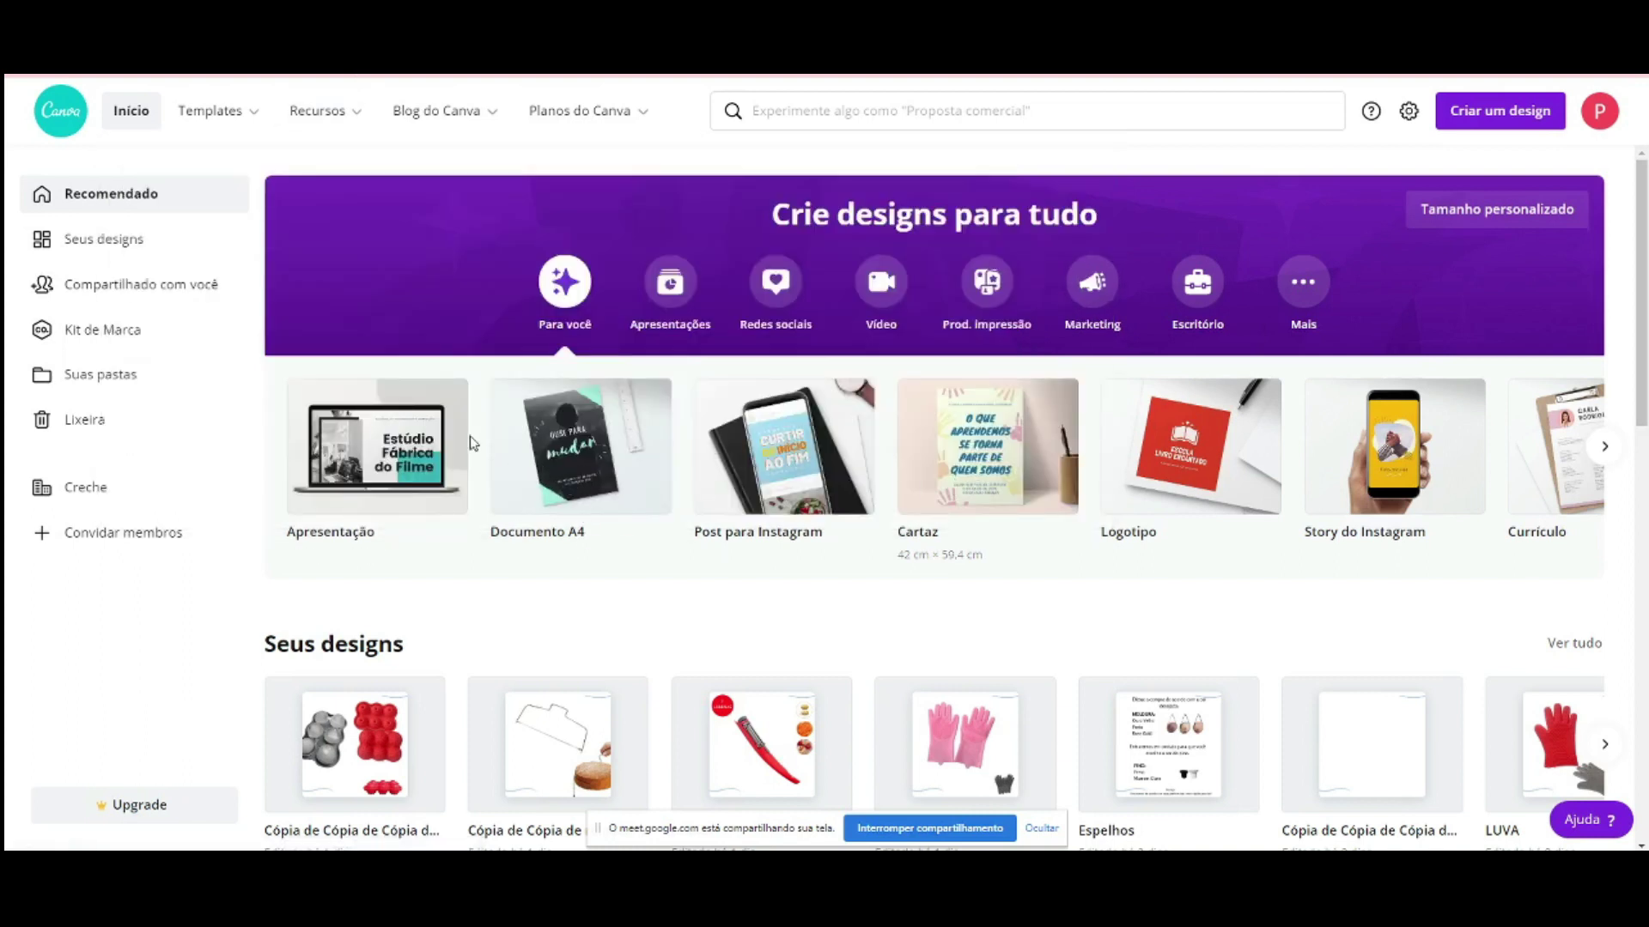
Step: Create a blank A4 document and open the full collection of grid elements
click(593, 513)
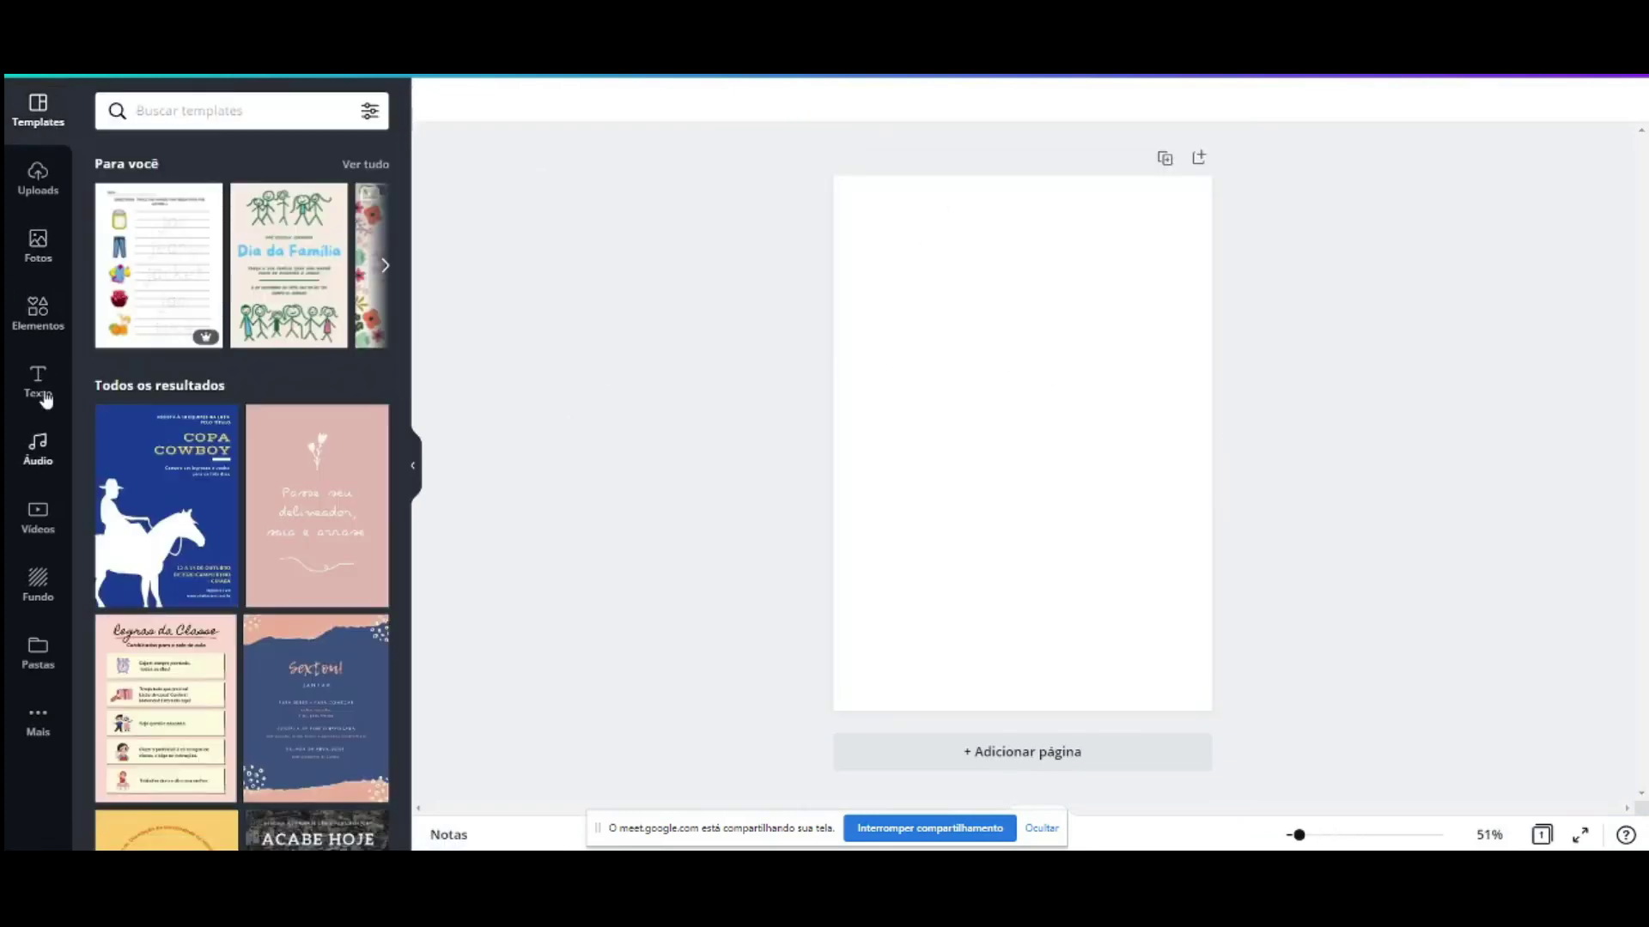
click(34, 322)
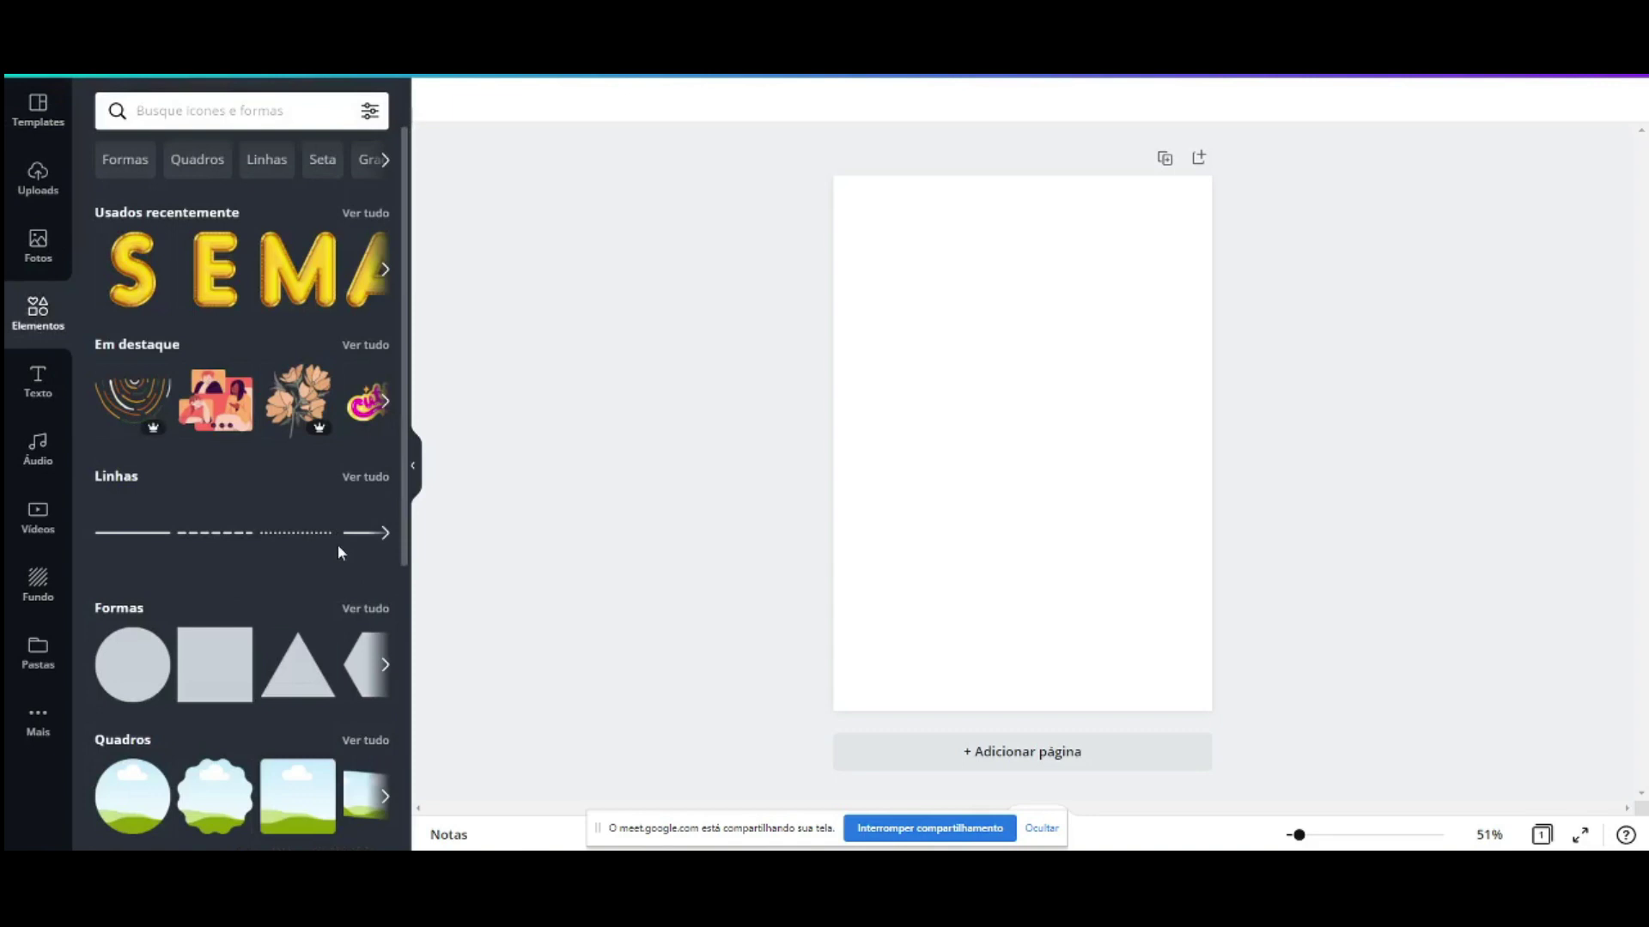
scroll(338, 545, down, 1)
scroll(279, 602, down, 2)
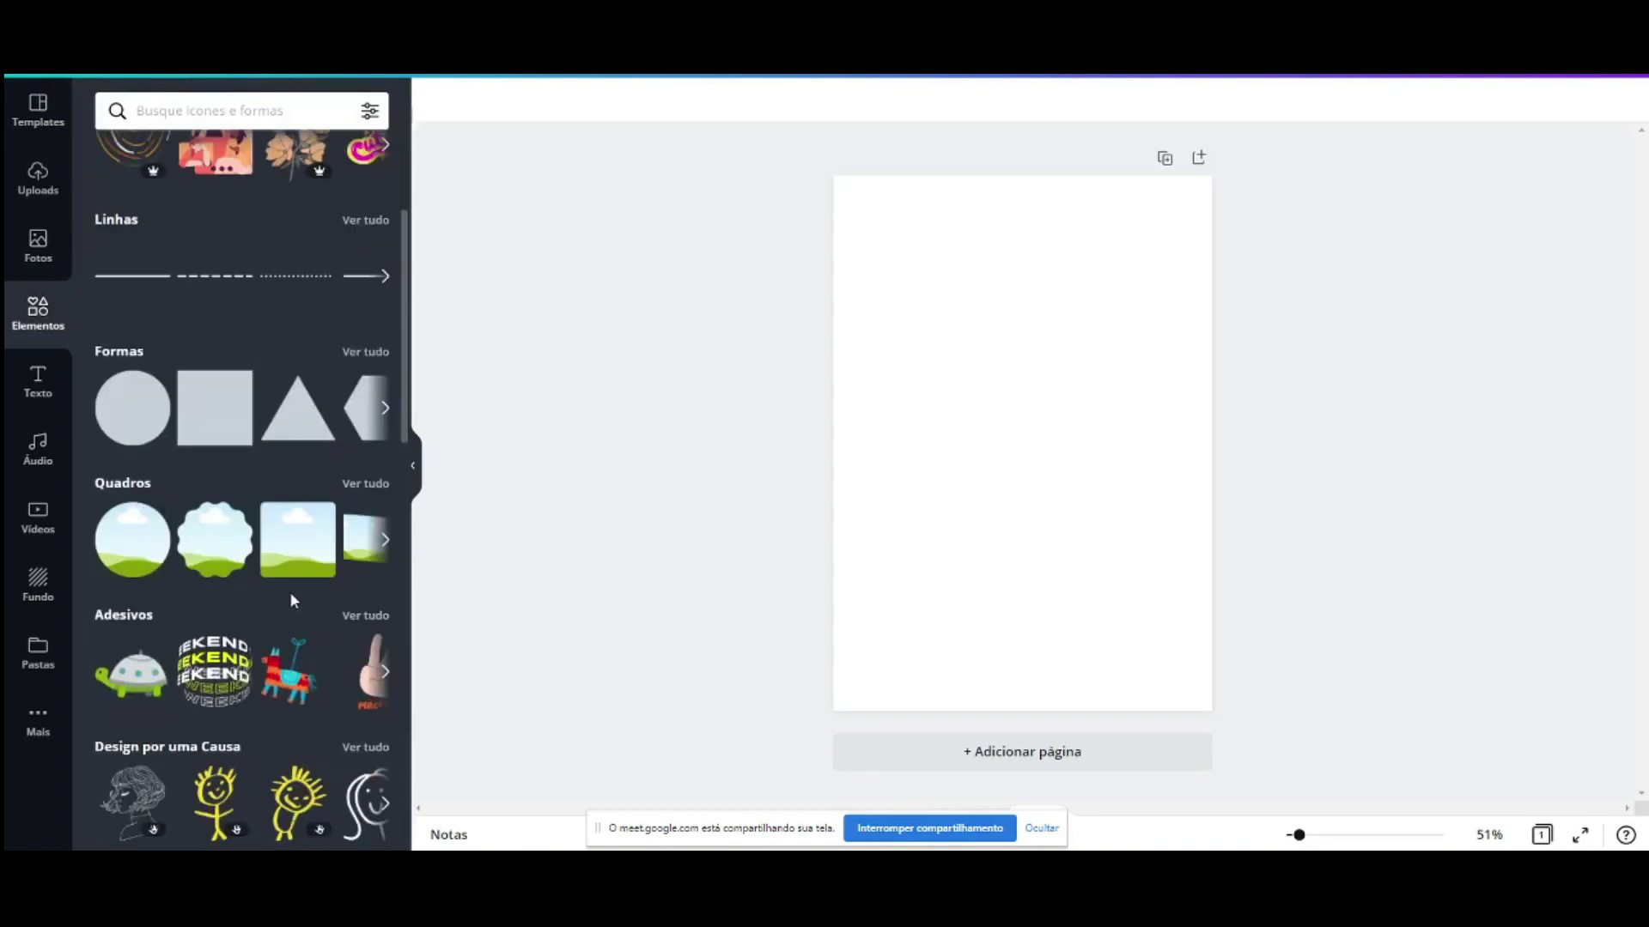
scroll(290, 599, down, 2)
scroll(261, 539, down, 2)
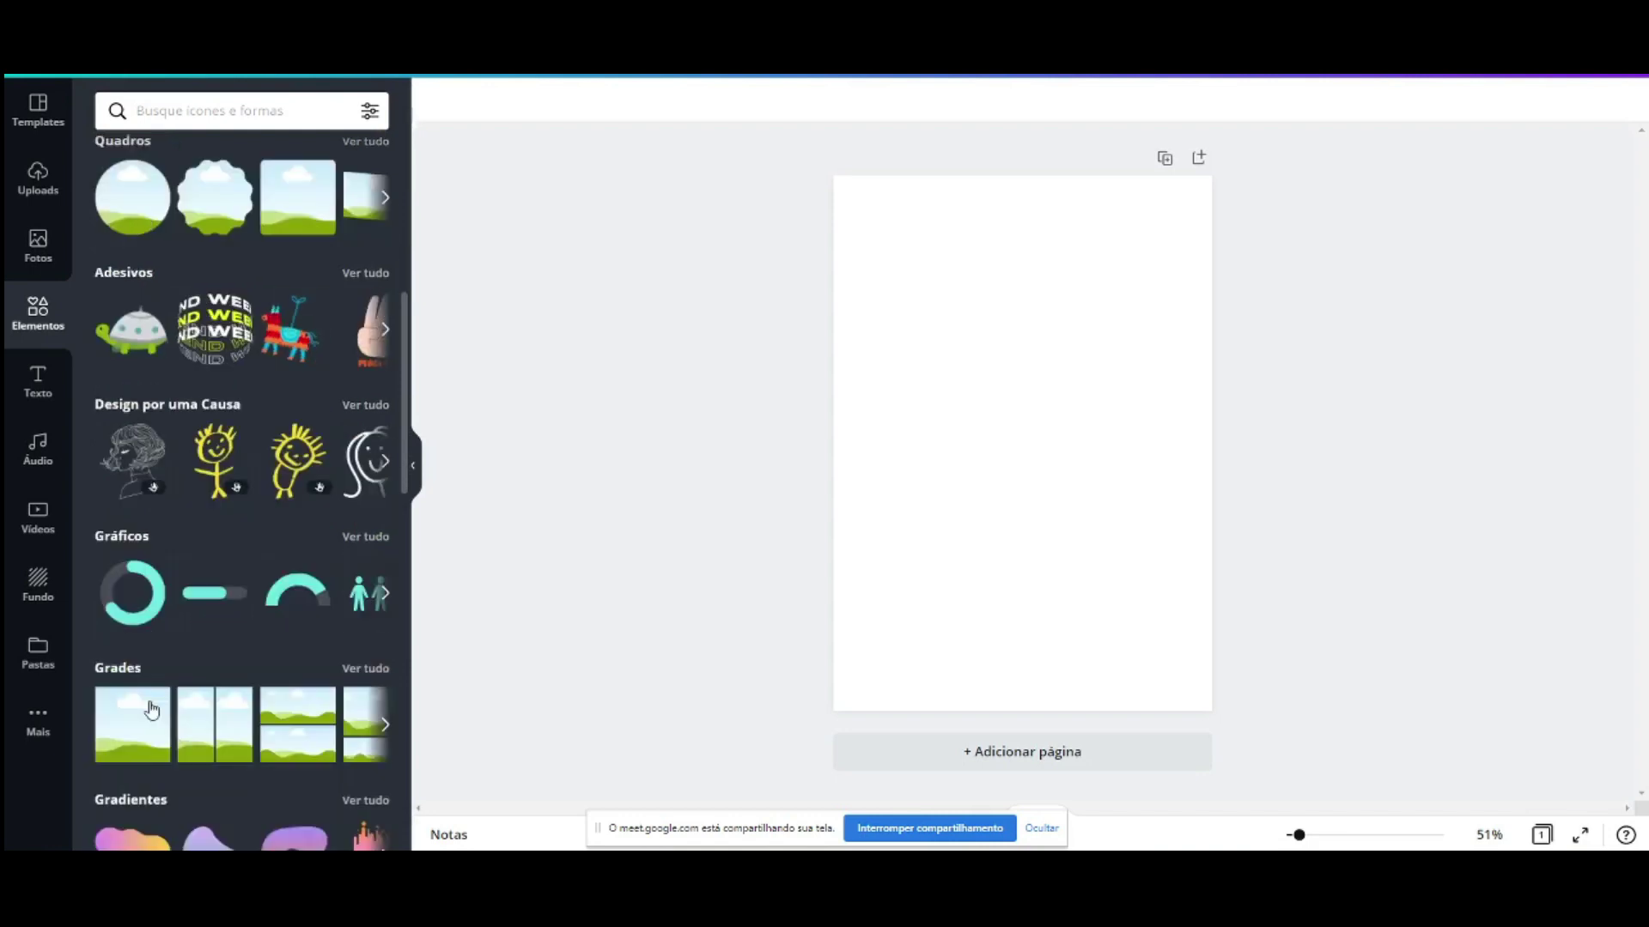
click(383, 670)
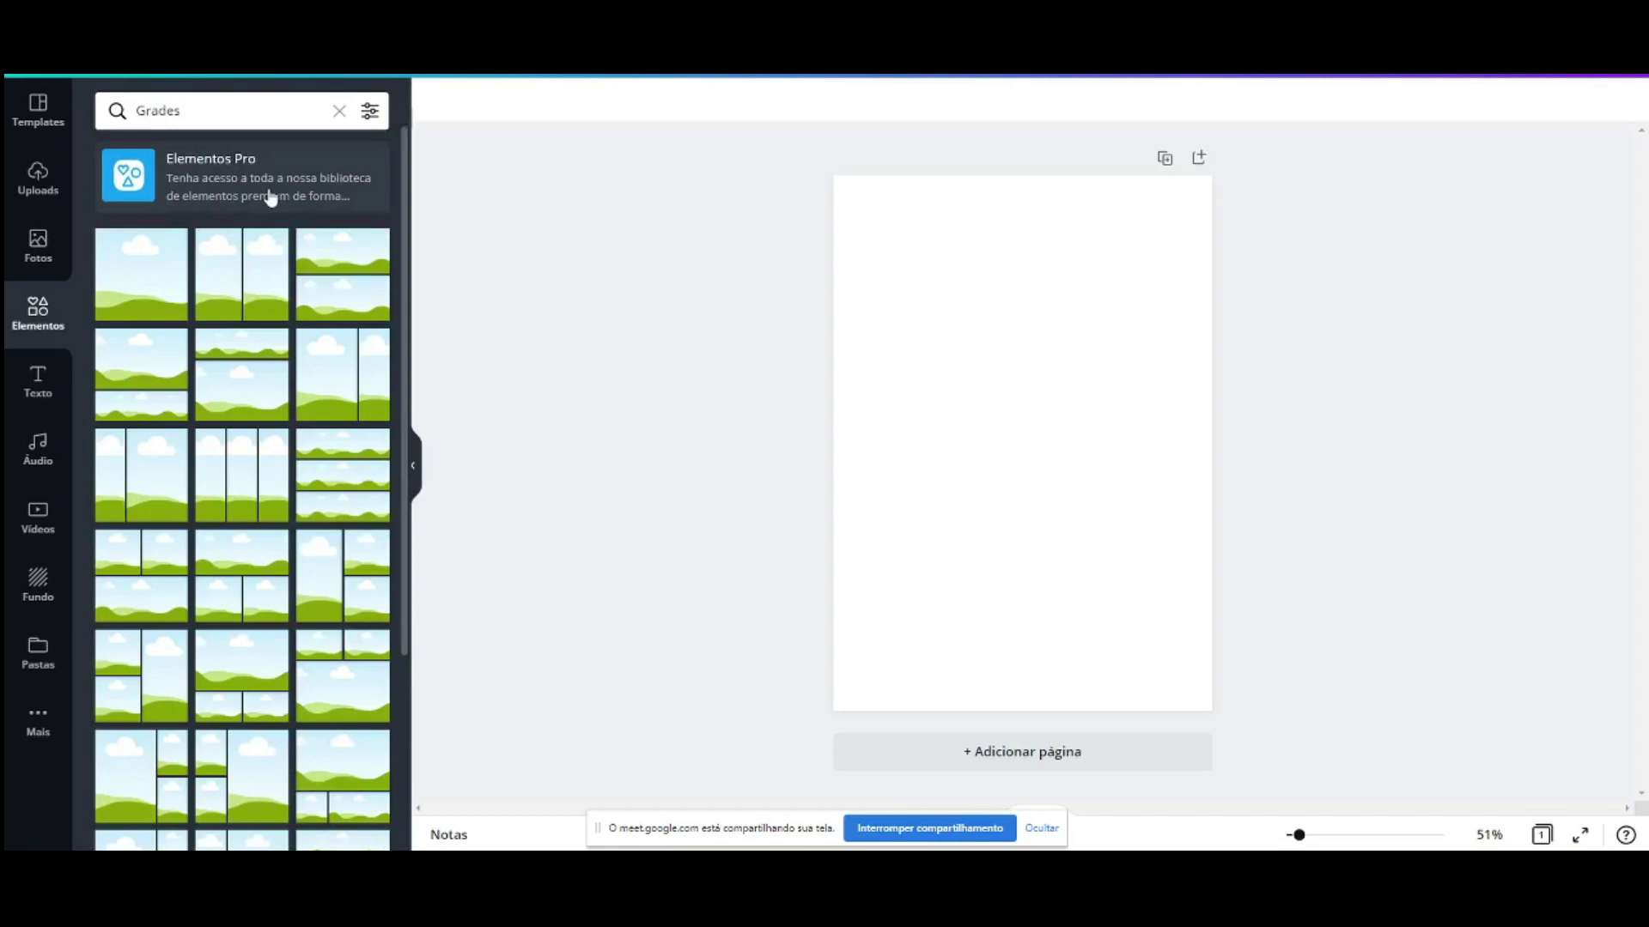
Step: Try a grid with one tall cell beside two stacked cells on the page, and delete it
scroll(212, 666, down, 1)
scroll(219, 657, down, 4)
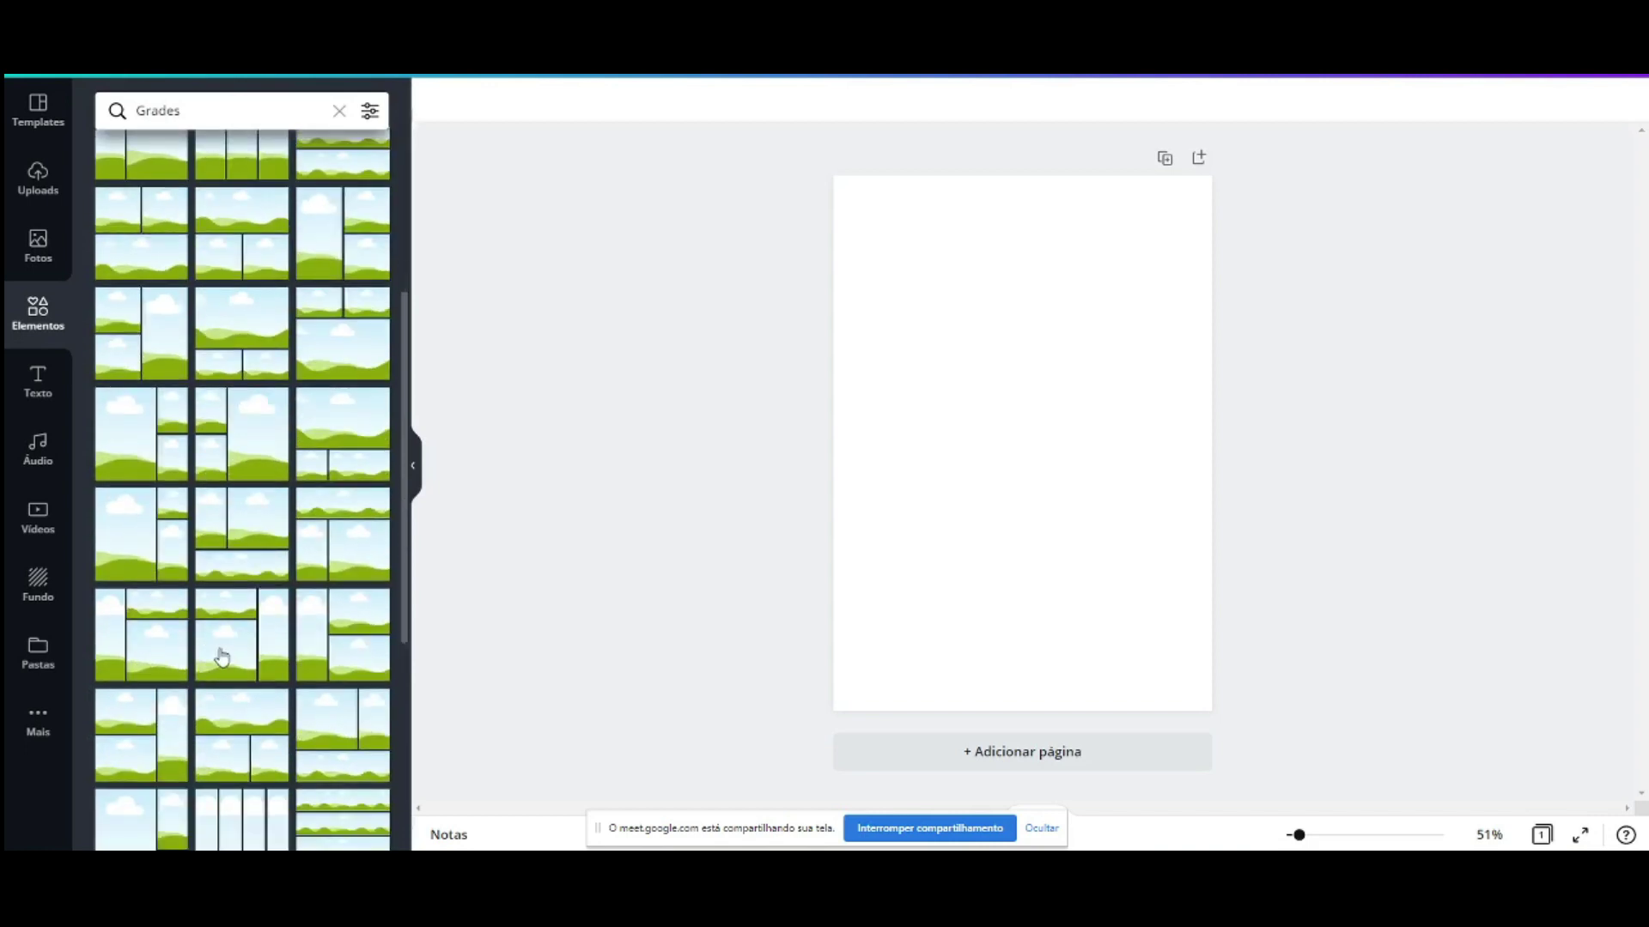
click(349, 165)
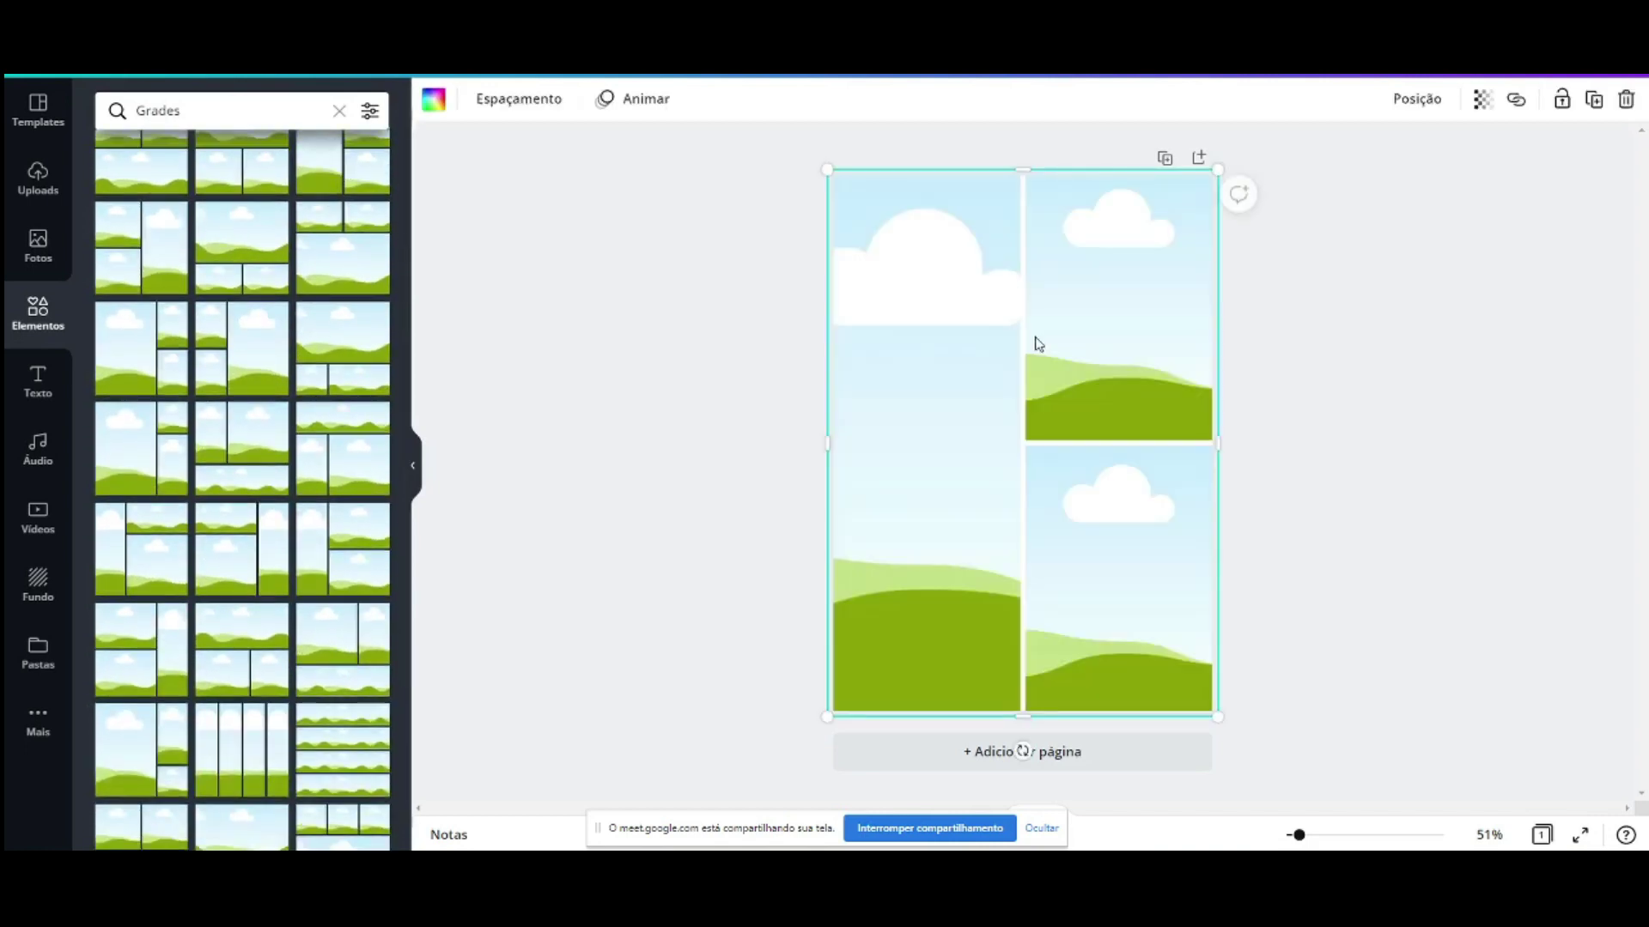
click(1357, 409)
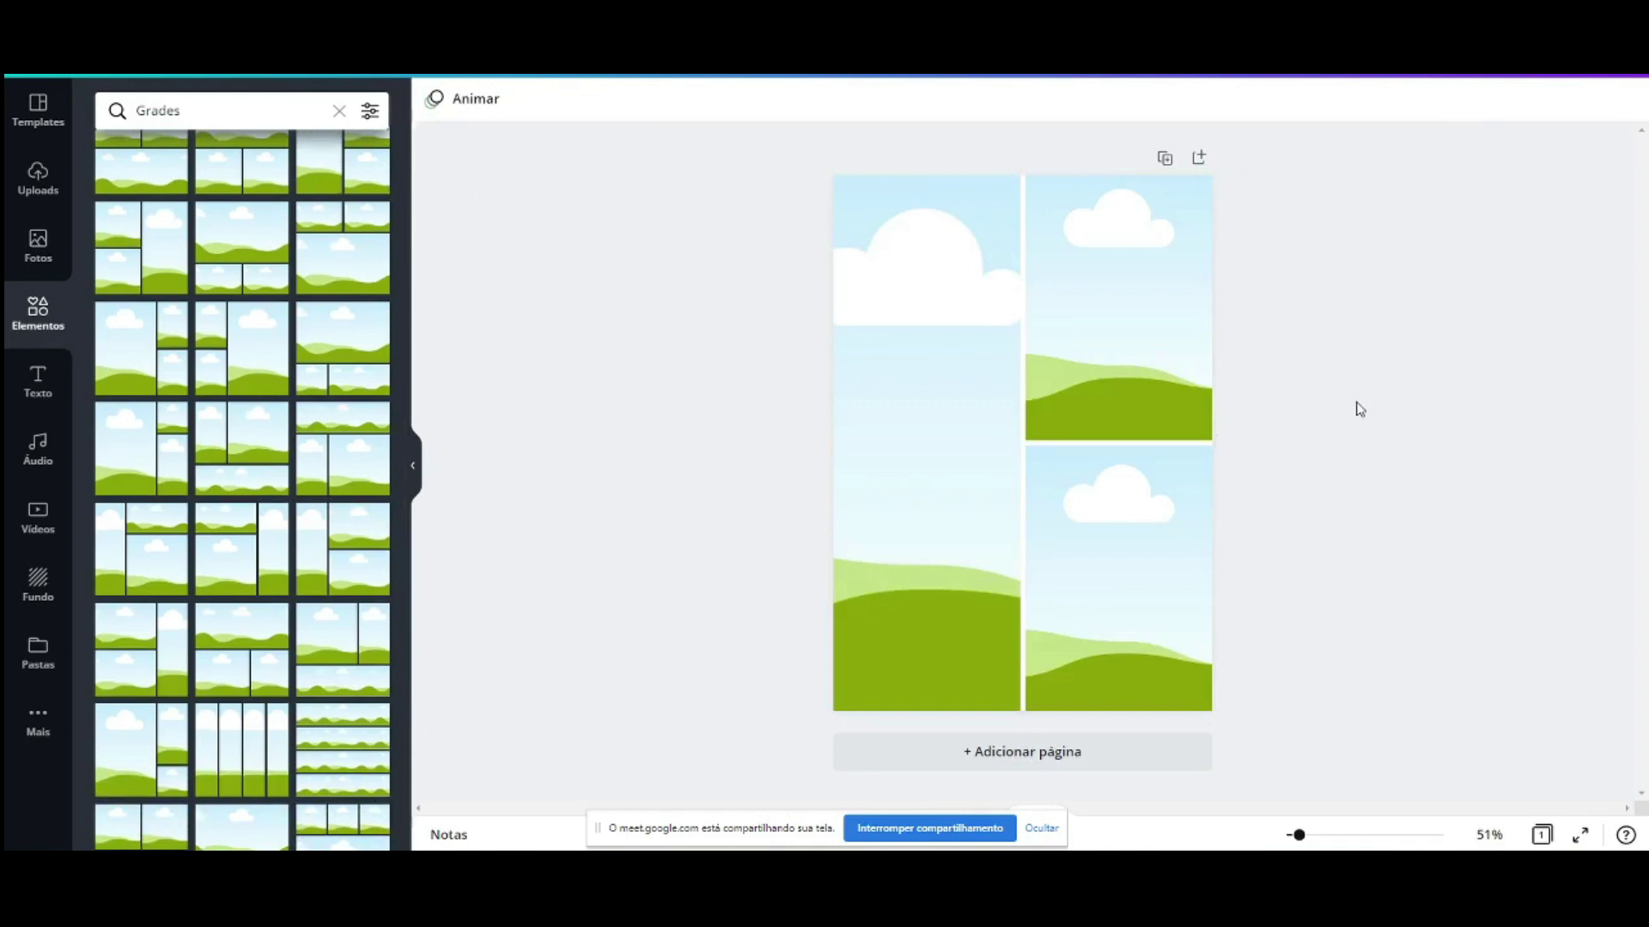
click(980, 383)
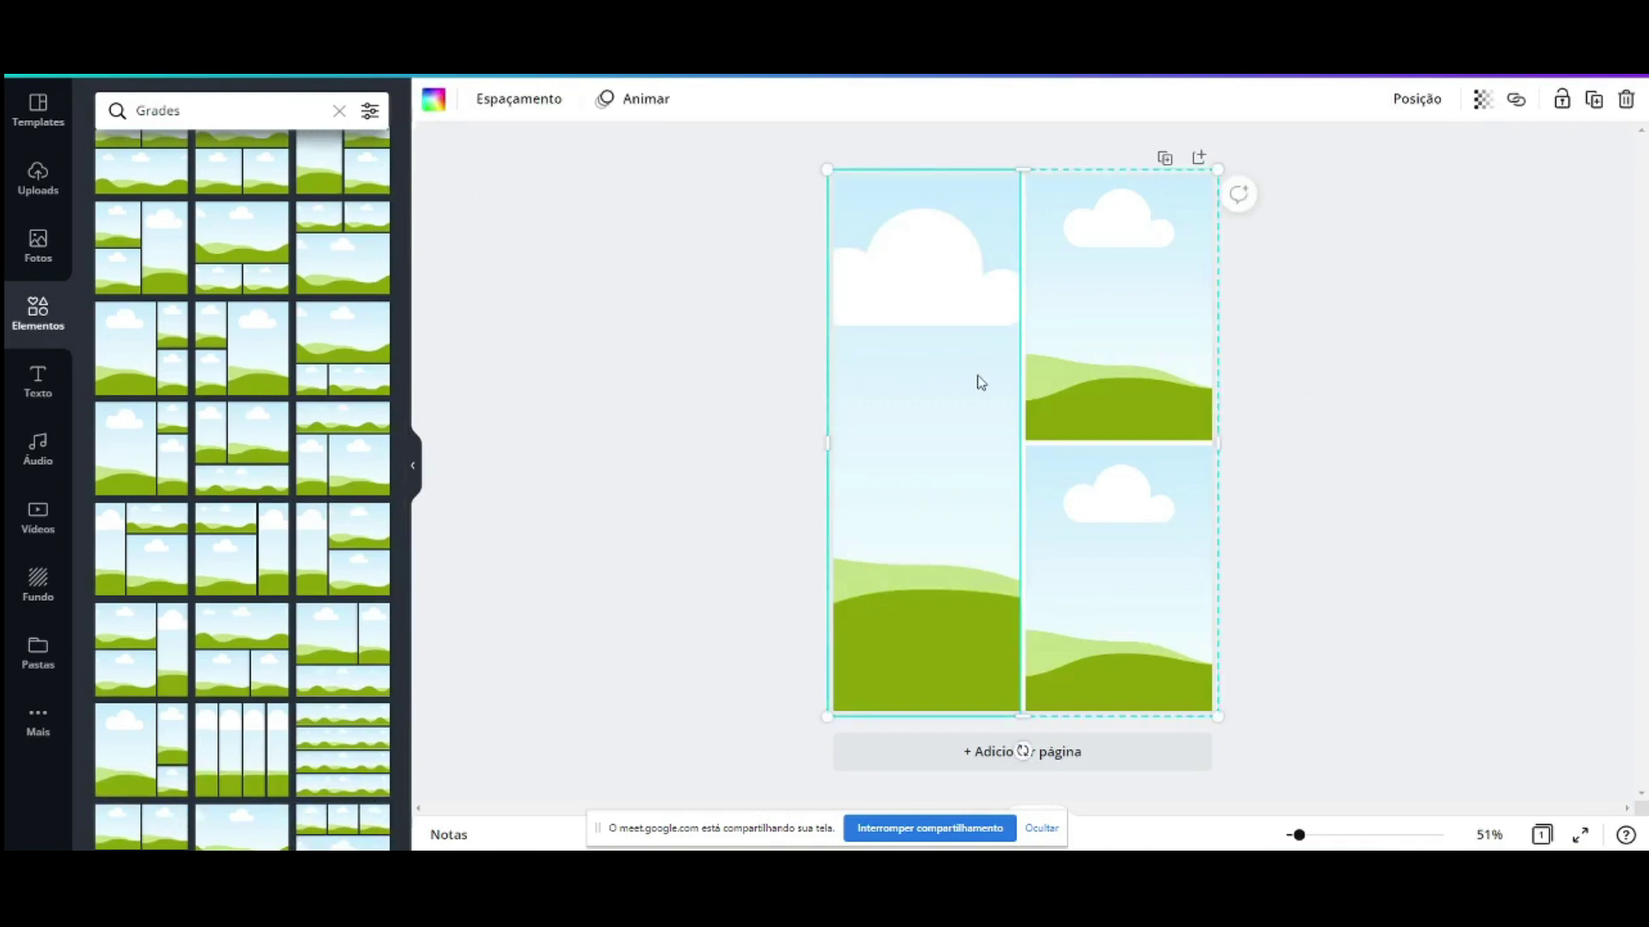
mouse_move(968, 417)
mouse_down()
mouse_move(1019, 412)
mouse_move(968, 417)
mouse_up()
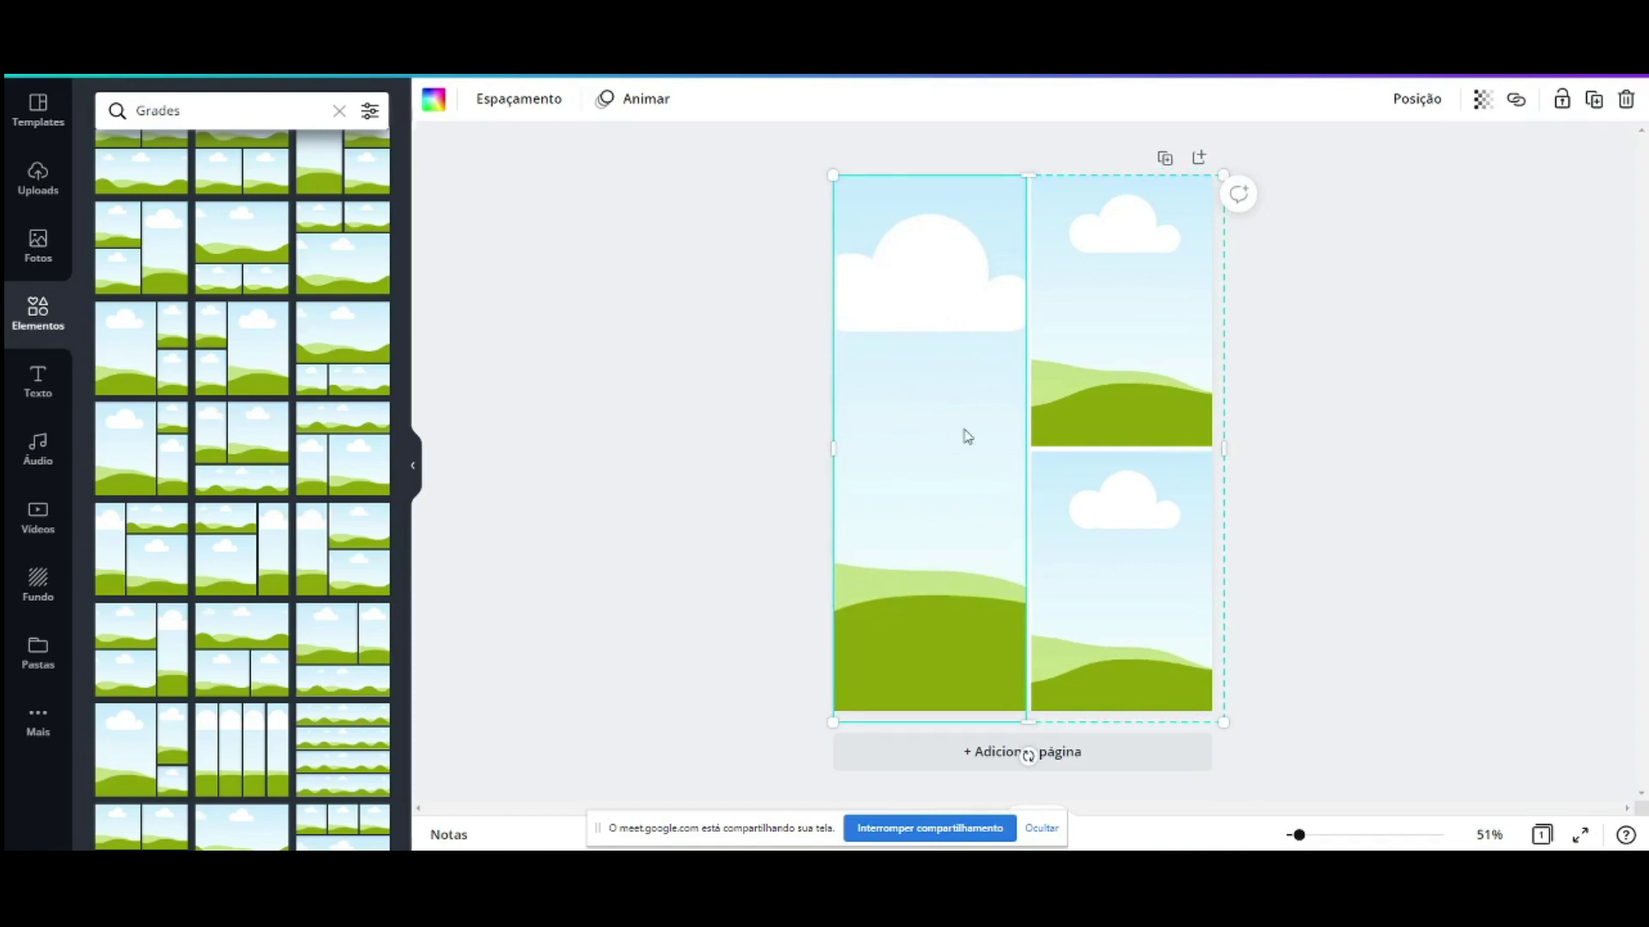
key(Delete)
Step: Fill the A4 page with the grid that has one large cell beside three stacked cells
scroll(341, 496, down, 4)
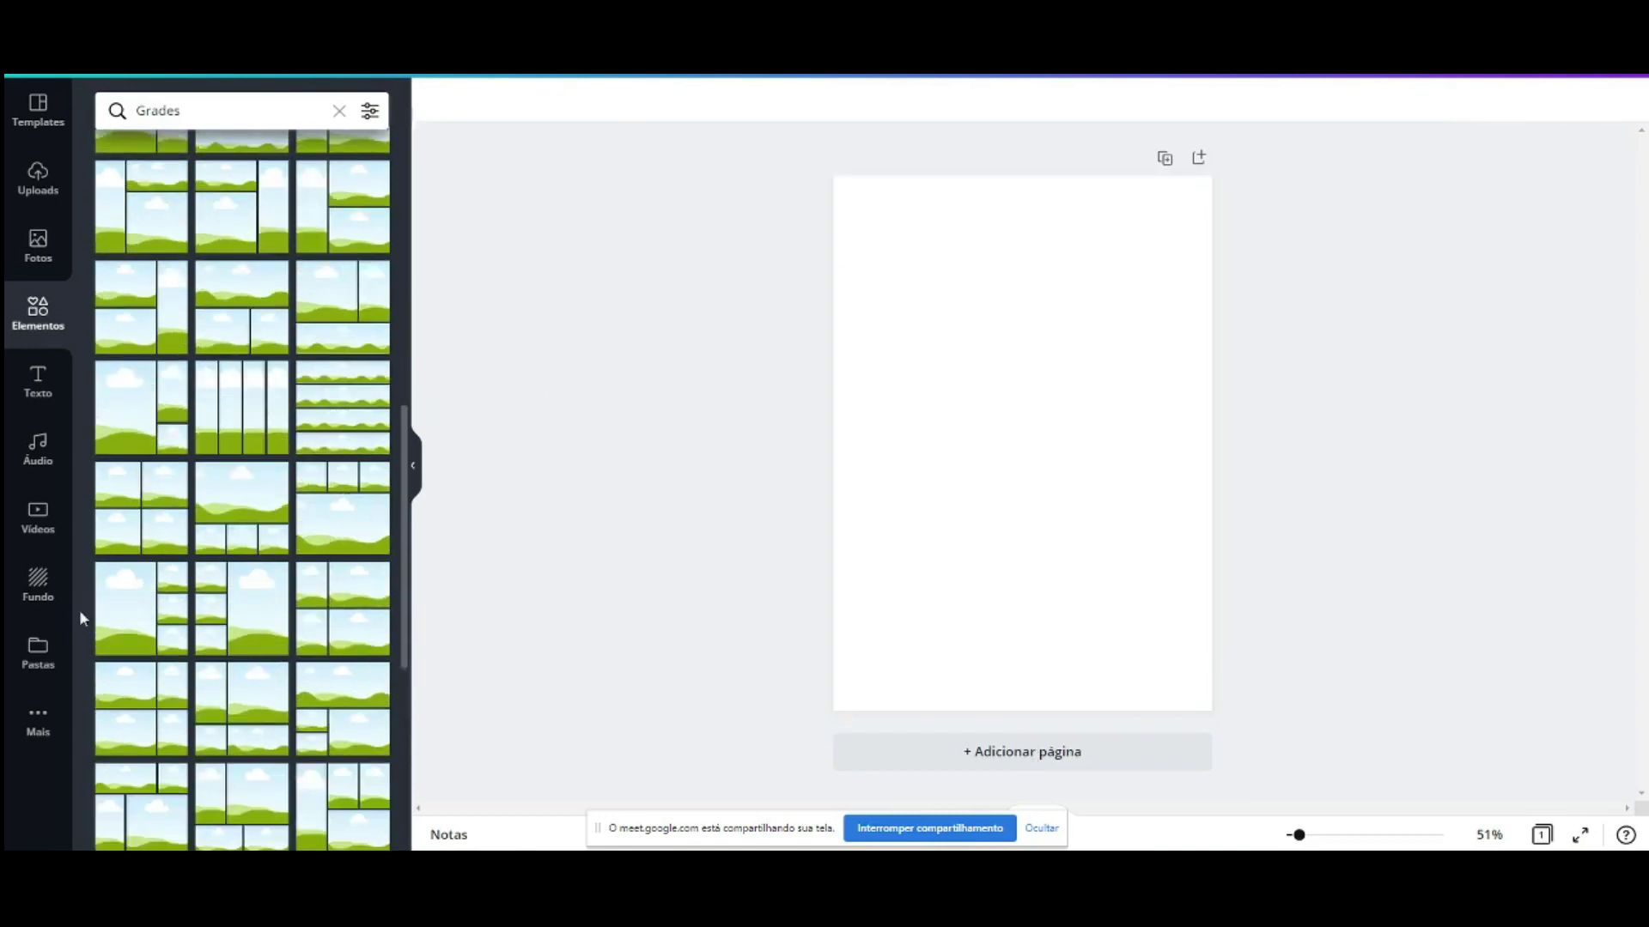
click(133, 608)
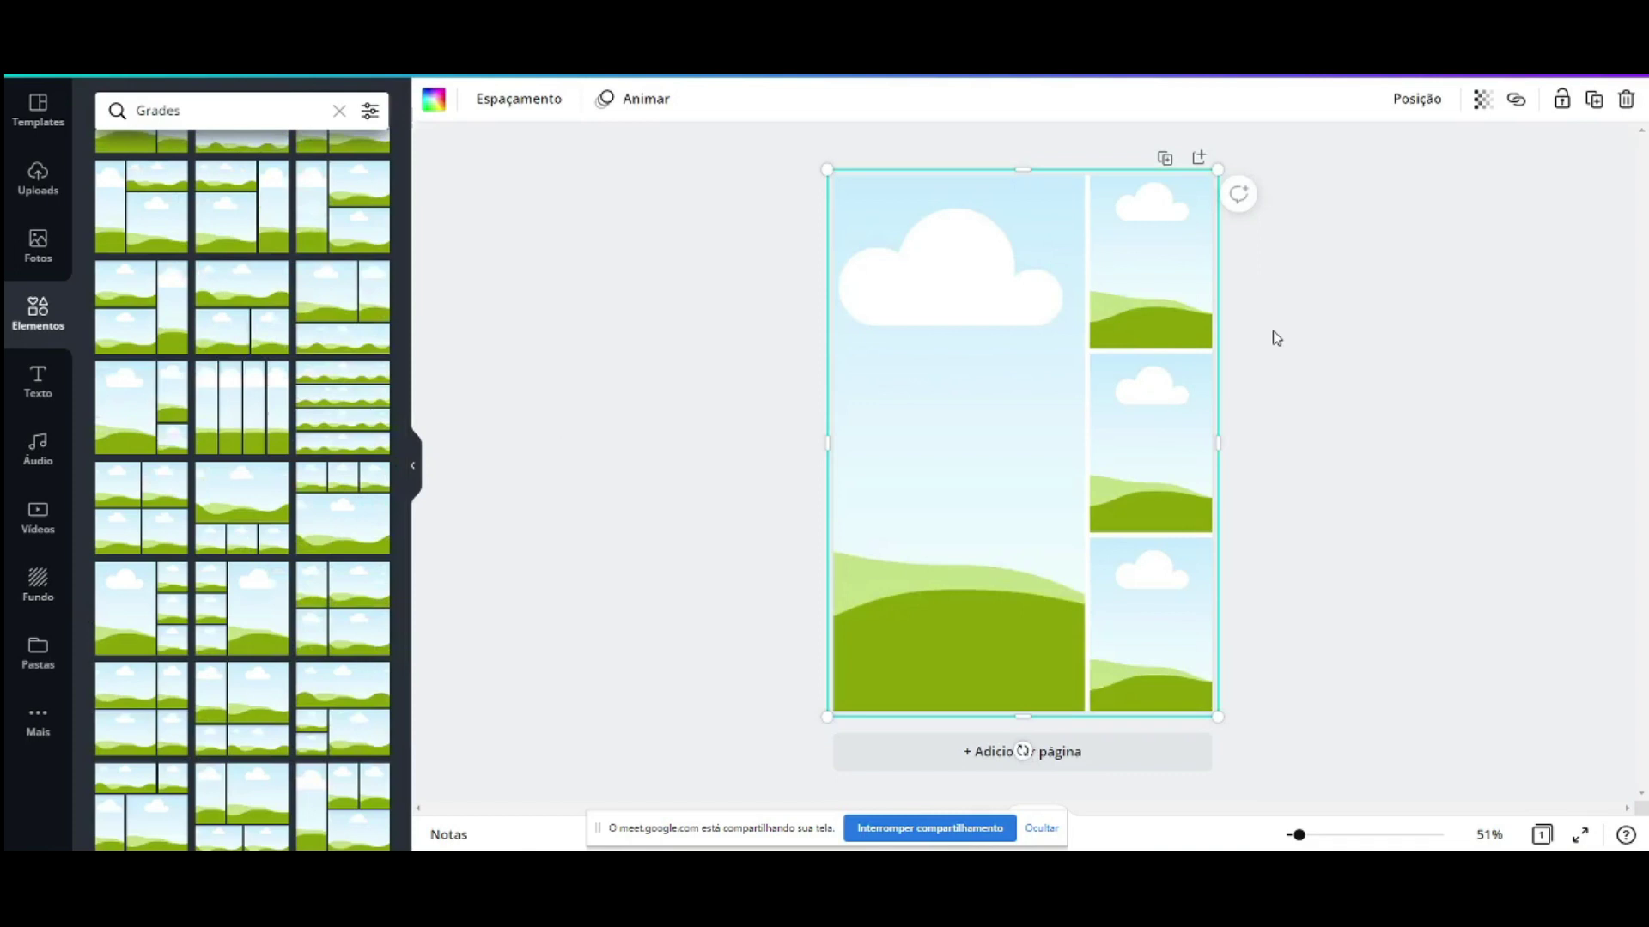
click(1372, 443)
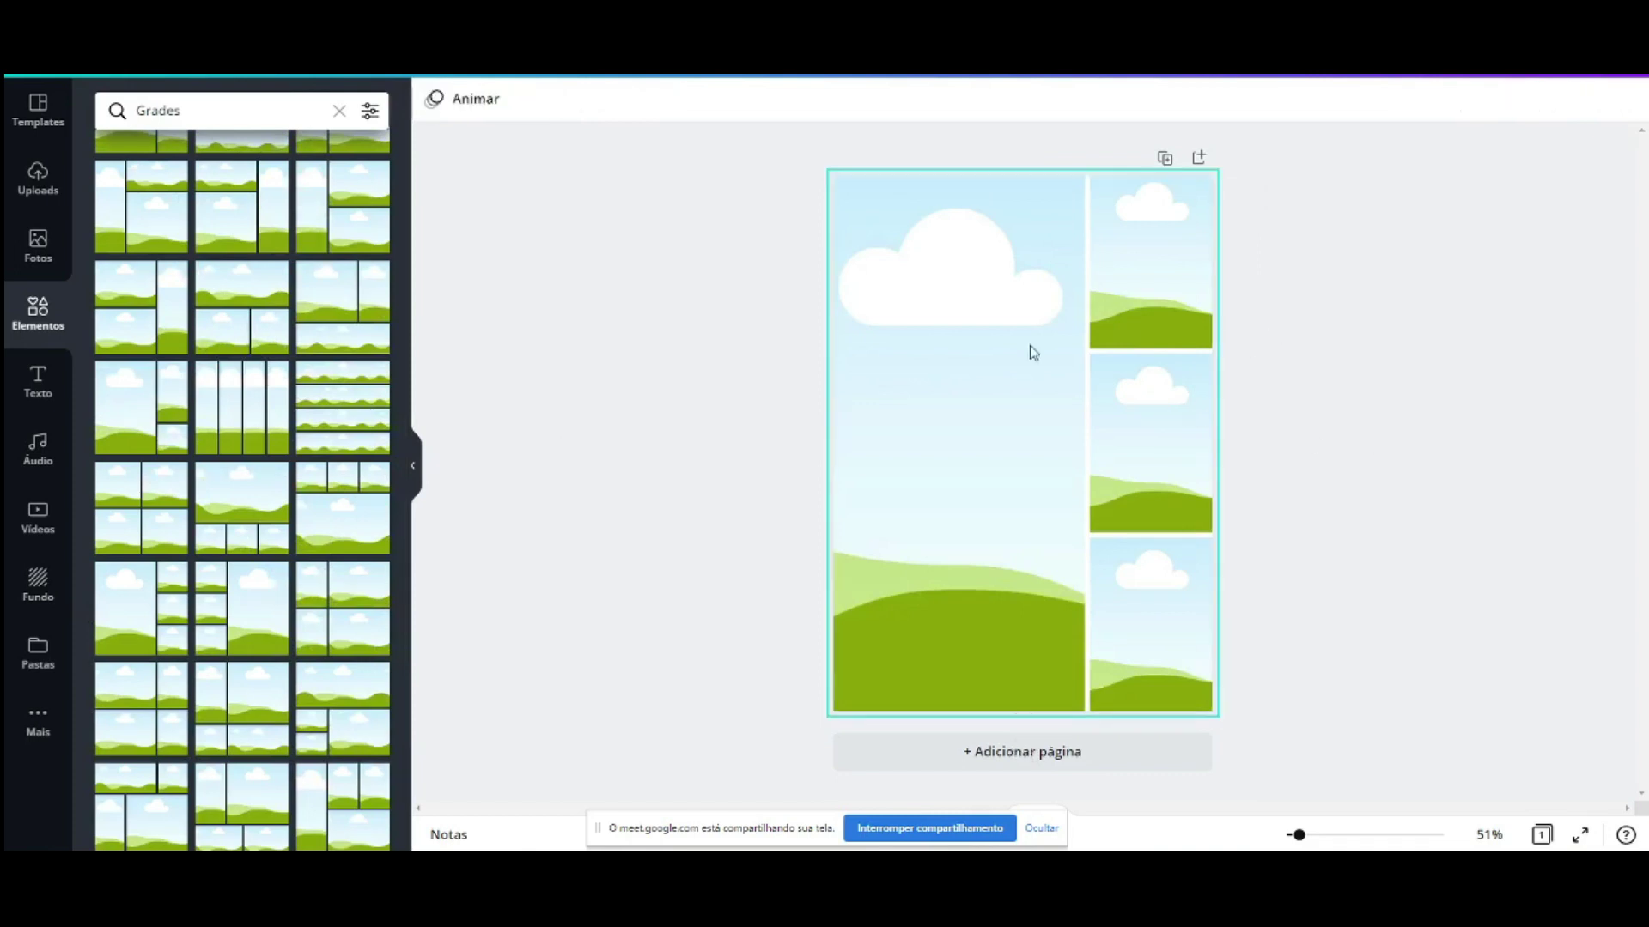
Step: Shrink the grid and centre it on the page so that a white margin surrounds it
click(1088, 424)
drag(1237, 184, 1166, 276)
click(1324, 344)
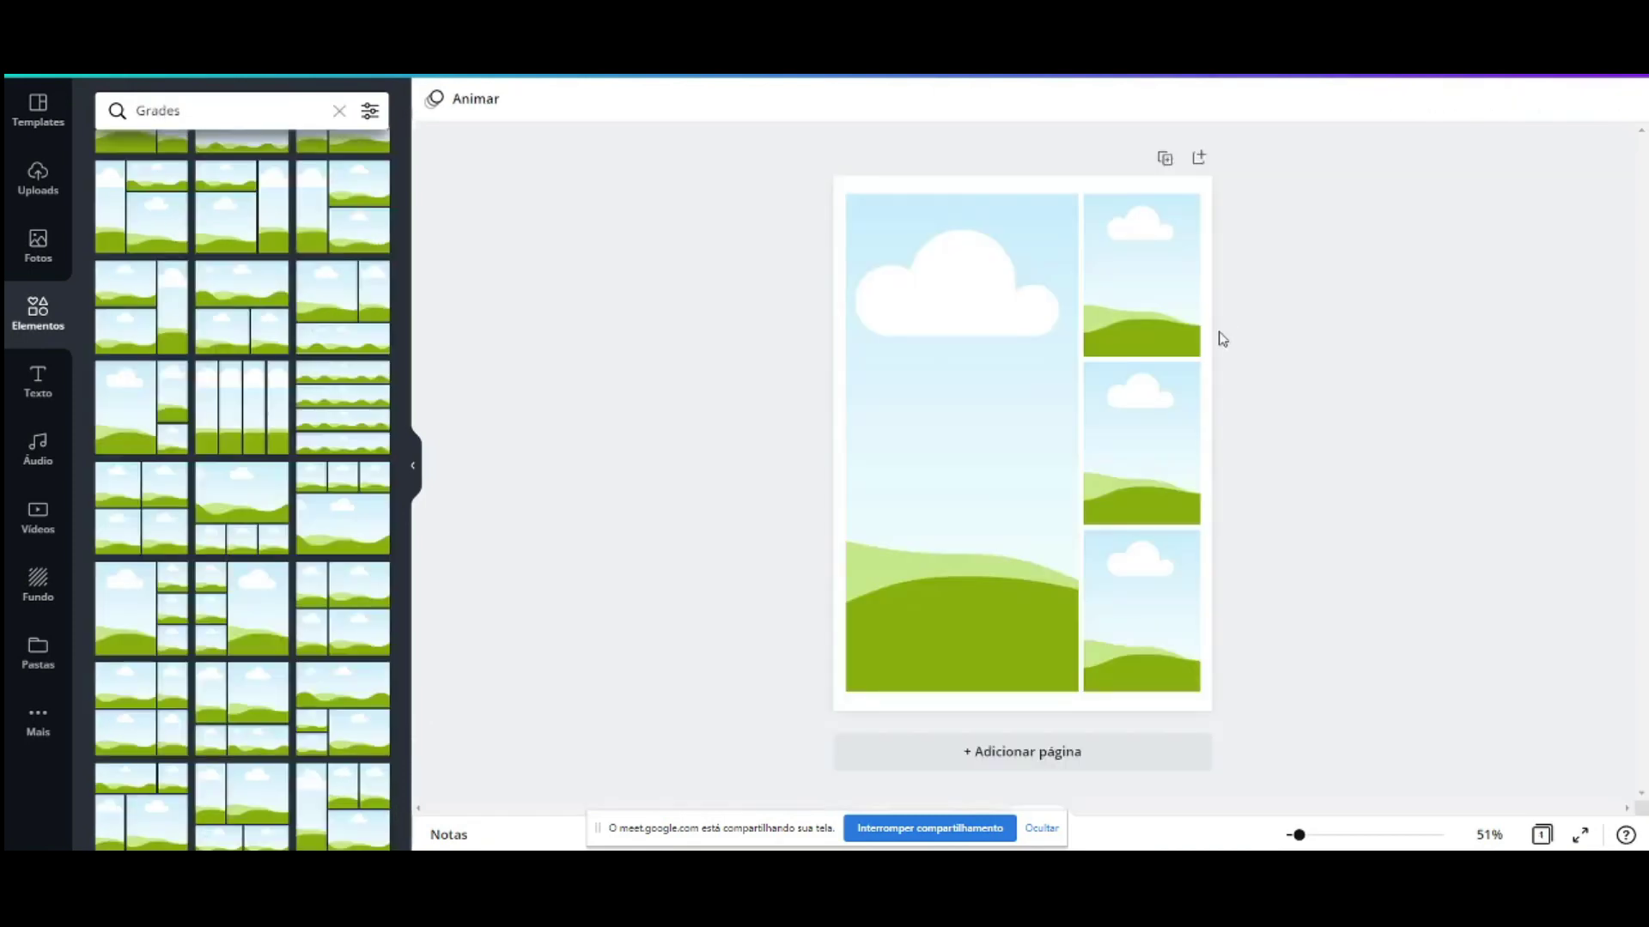
click(1081, 319)
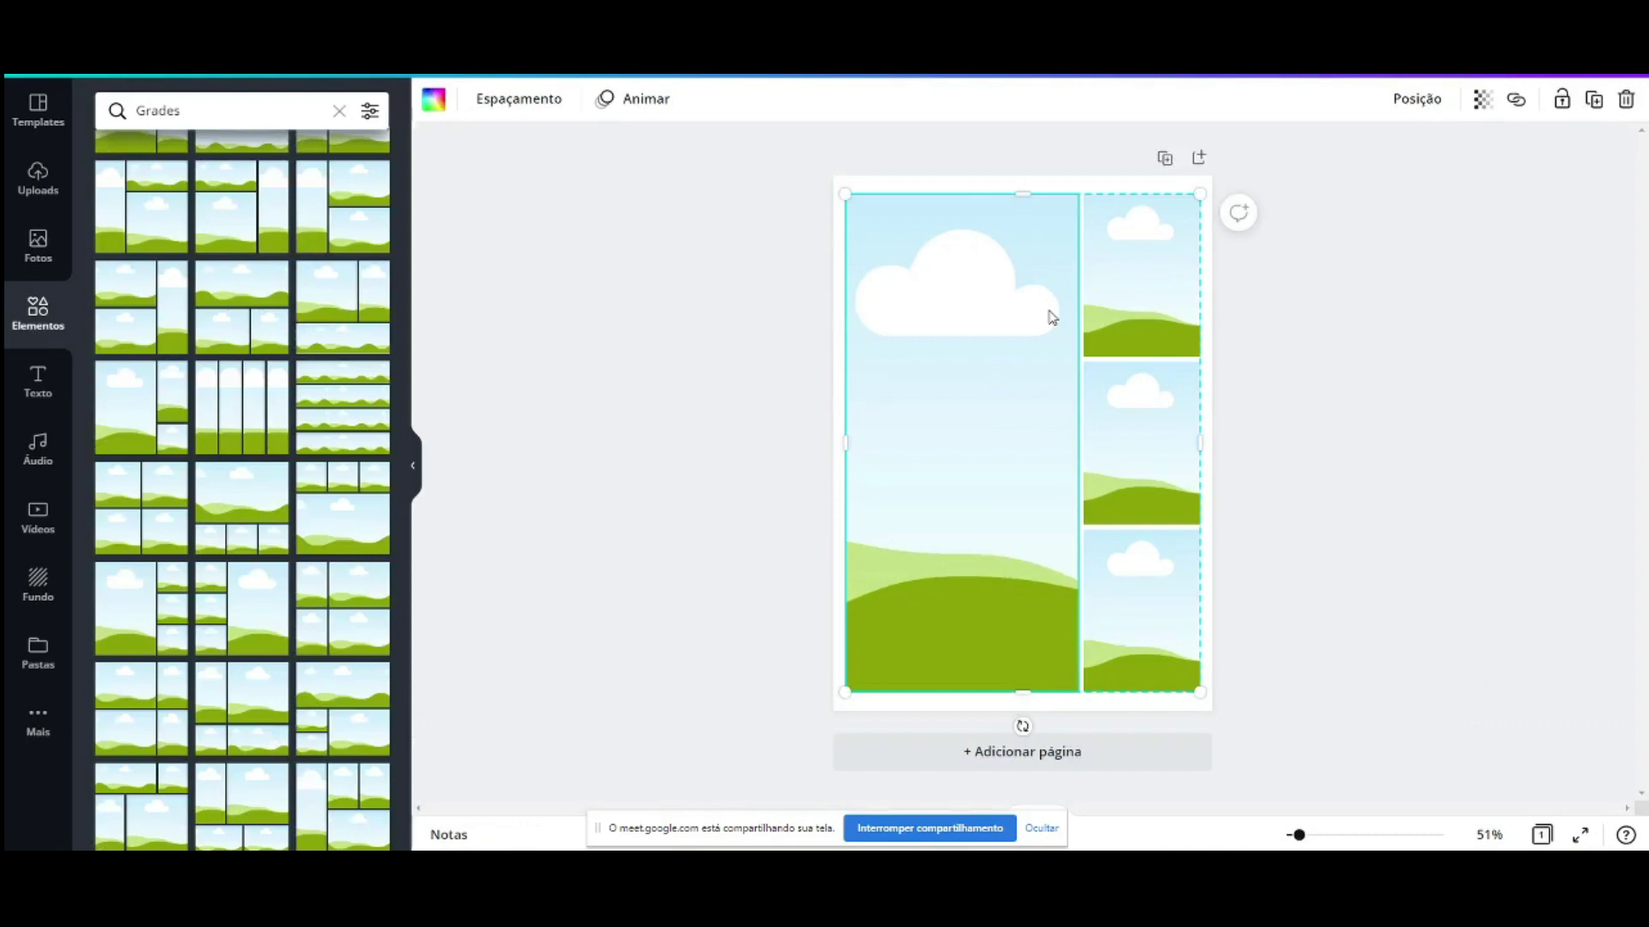
click(1313, 465)
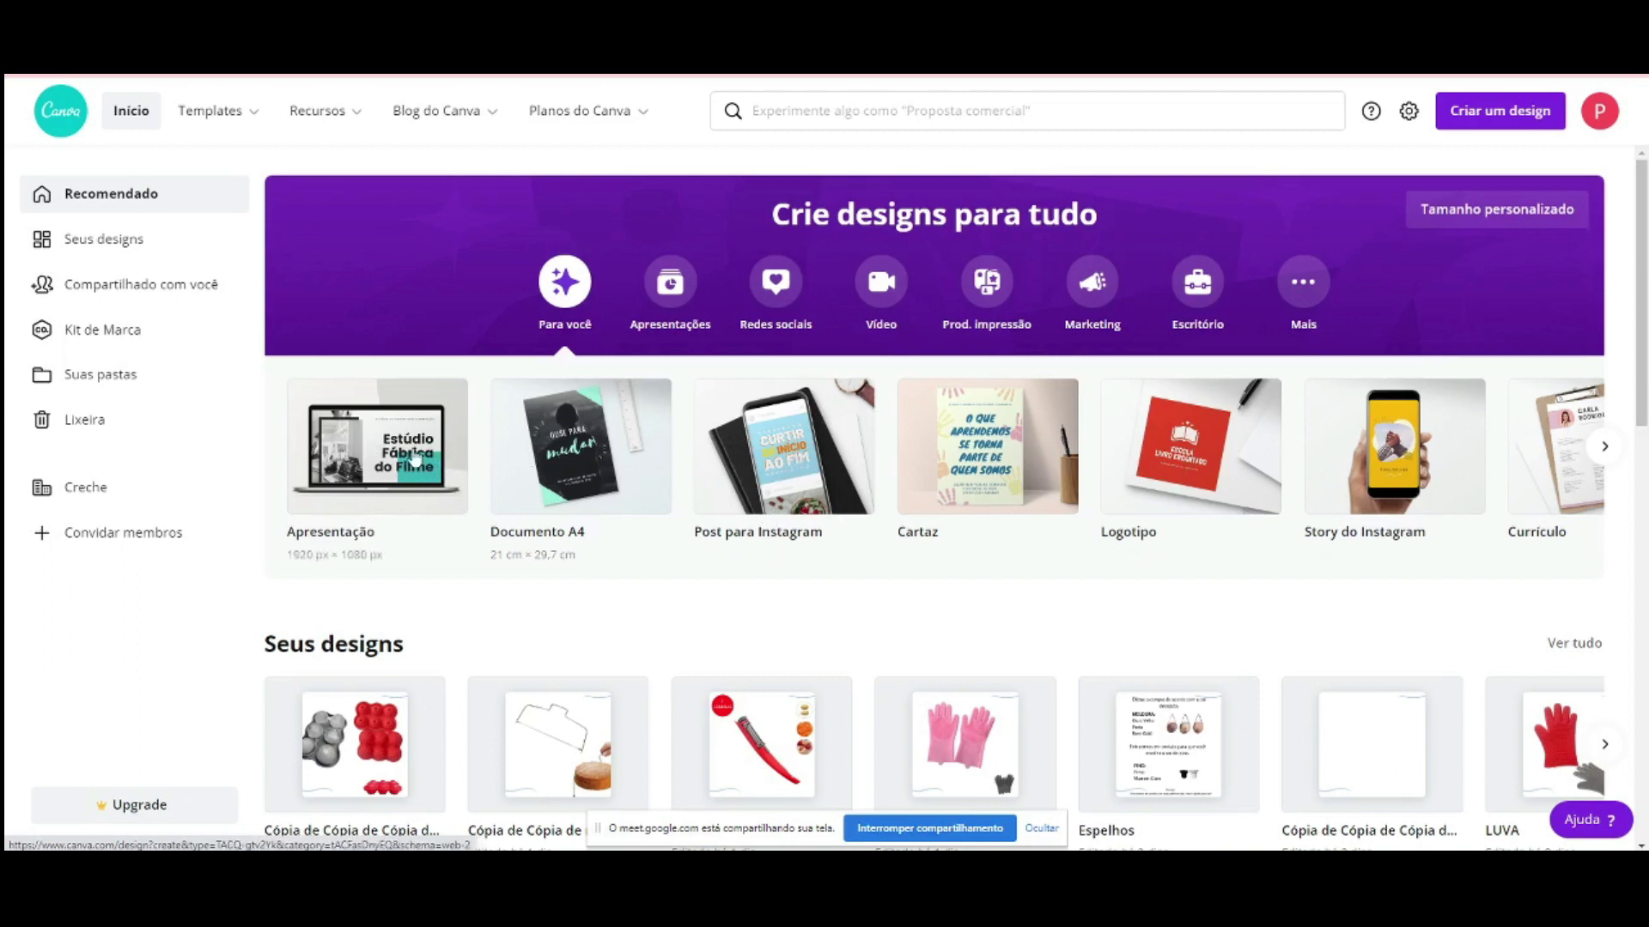
Step: Create a blank Instagram post from the home page and open the full collection of grid elements
click(767, 455)
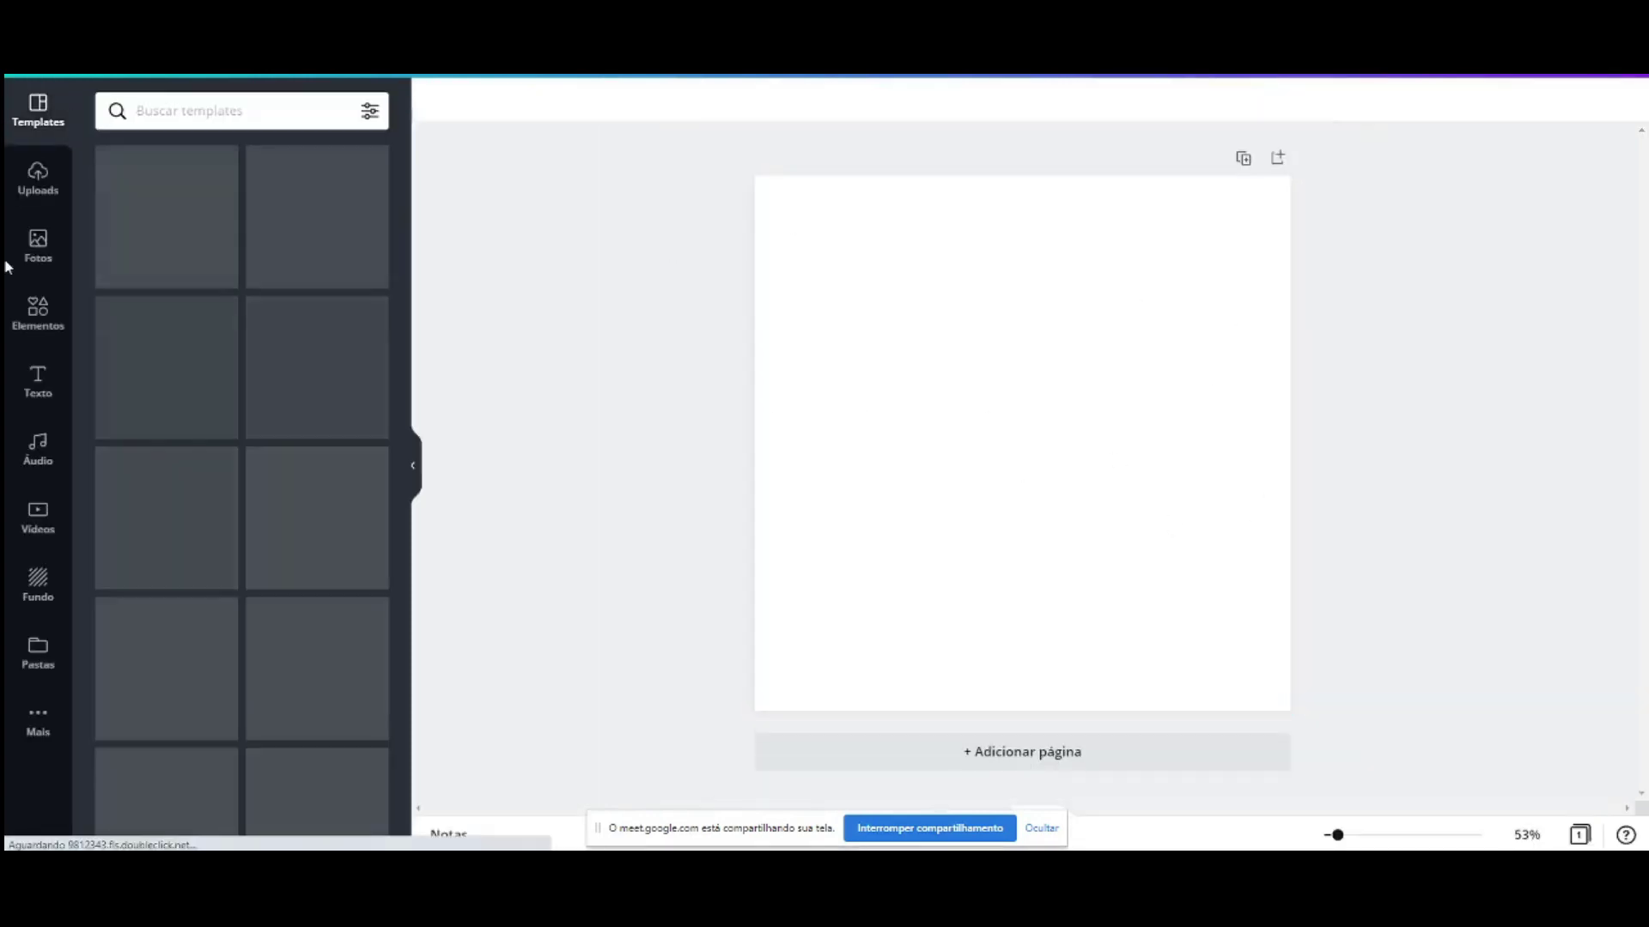
click(23, 259)
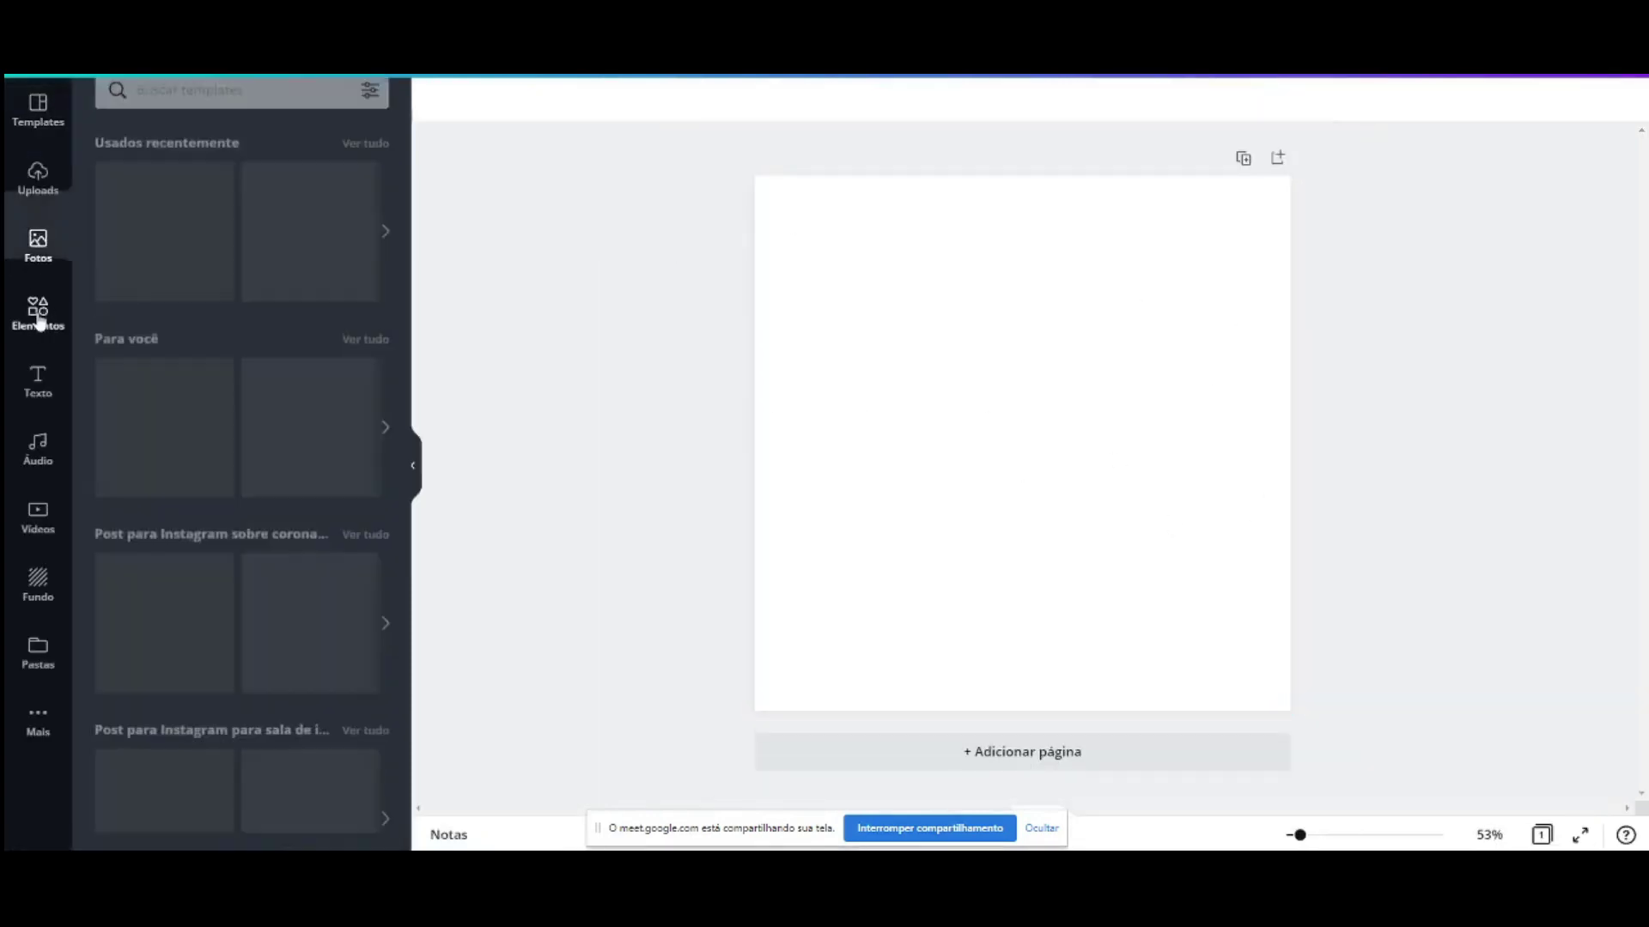
click(37, 324)
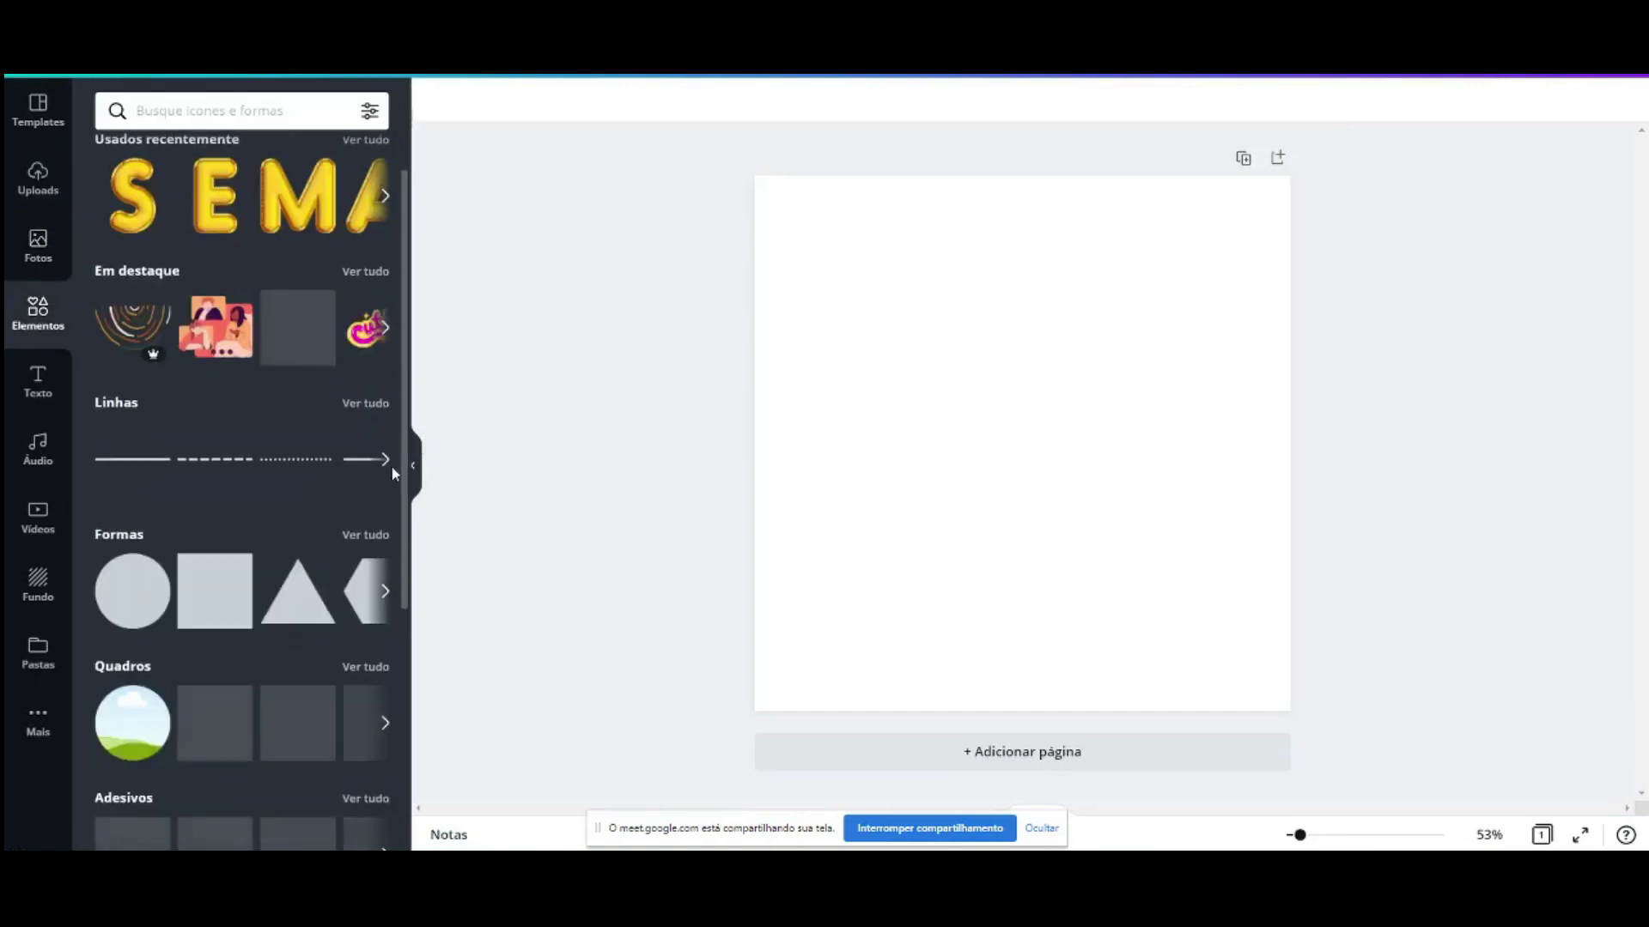
scroll(394, 471, down, 1)
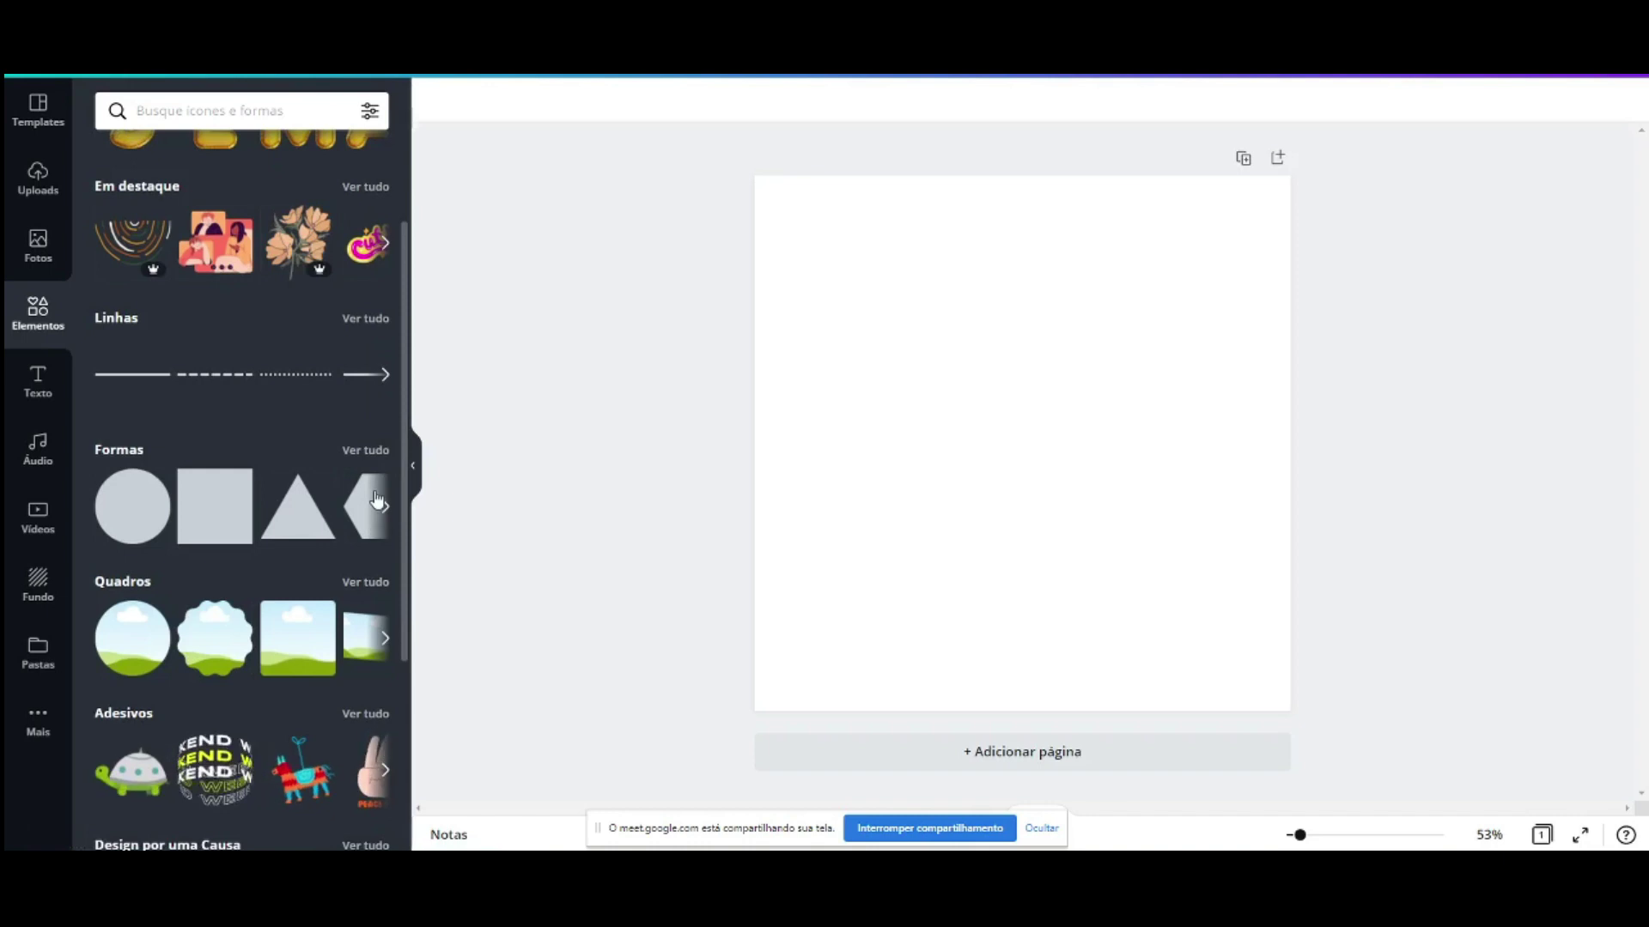
scroll(345, 594, down, 4)
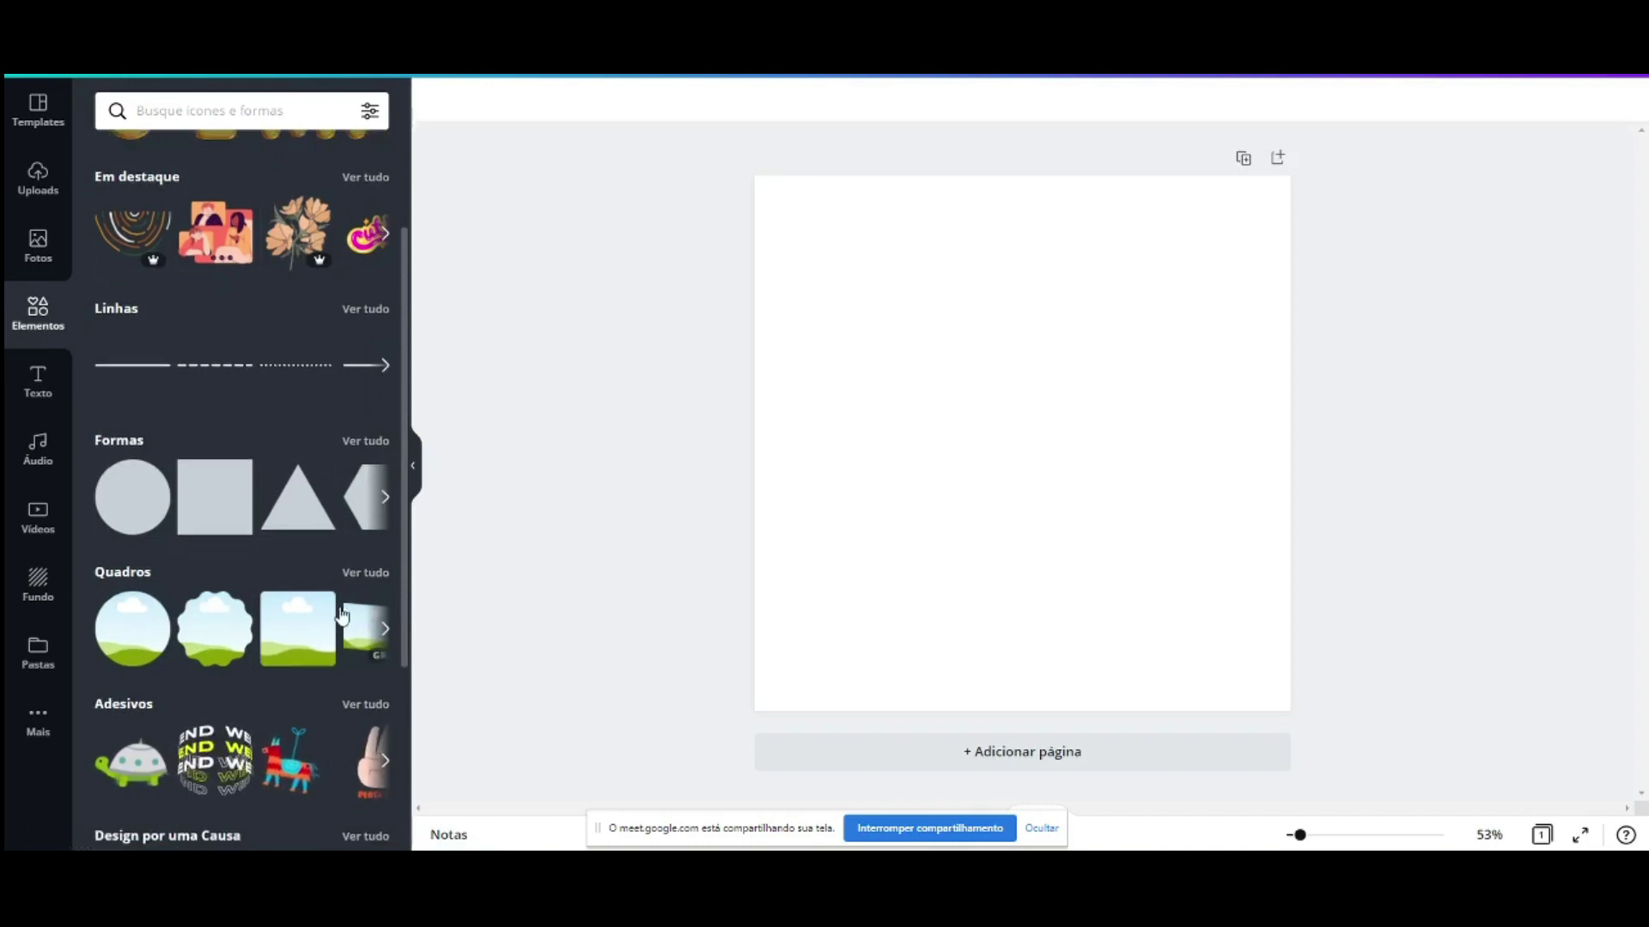
scroll(342, 586, down, 2)
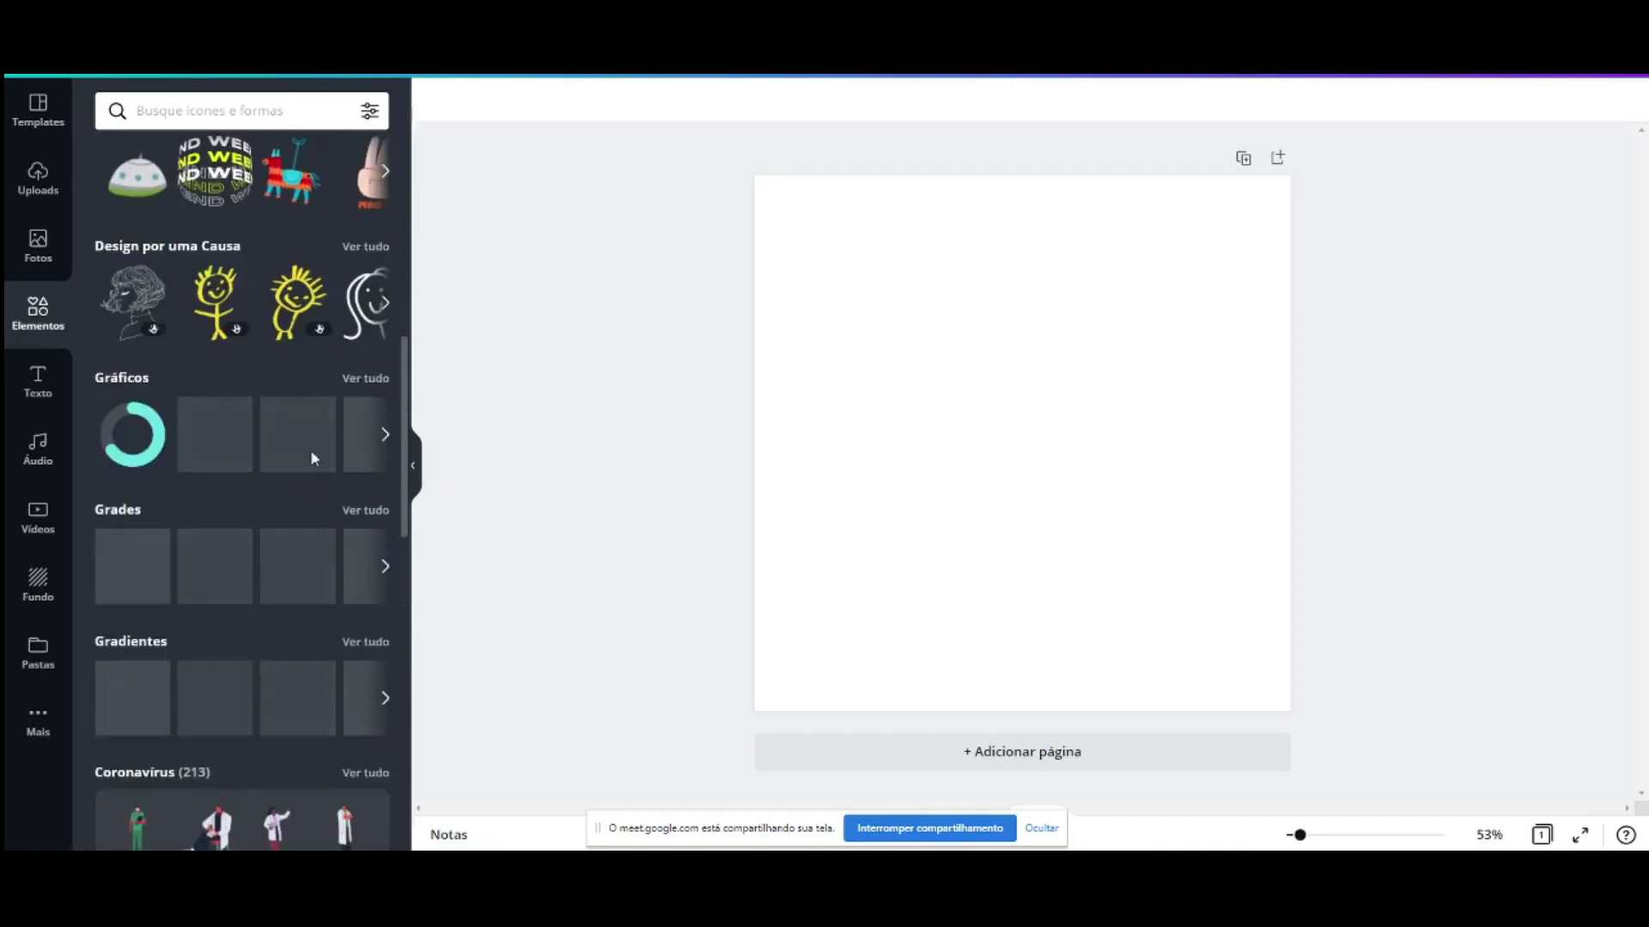
click(371, 513)
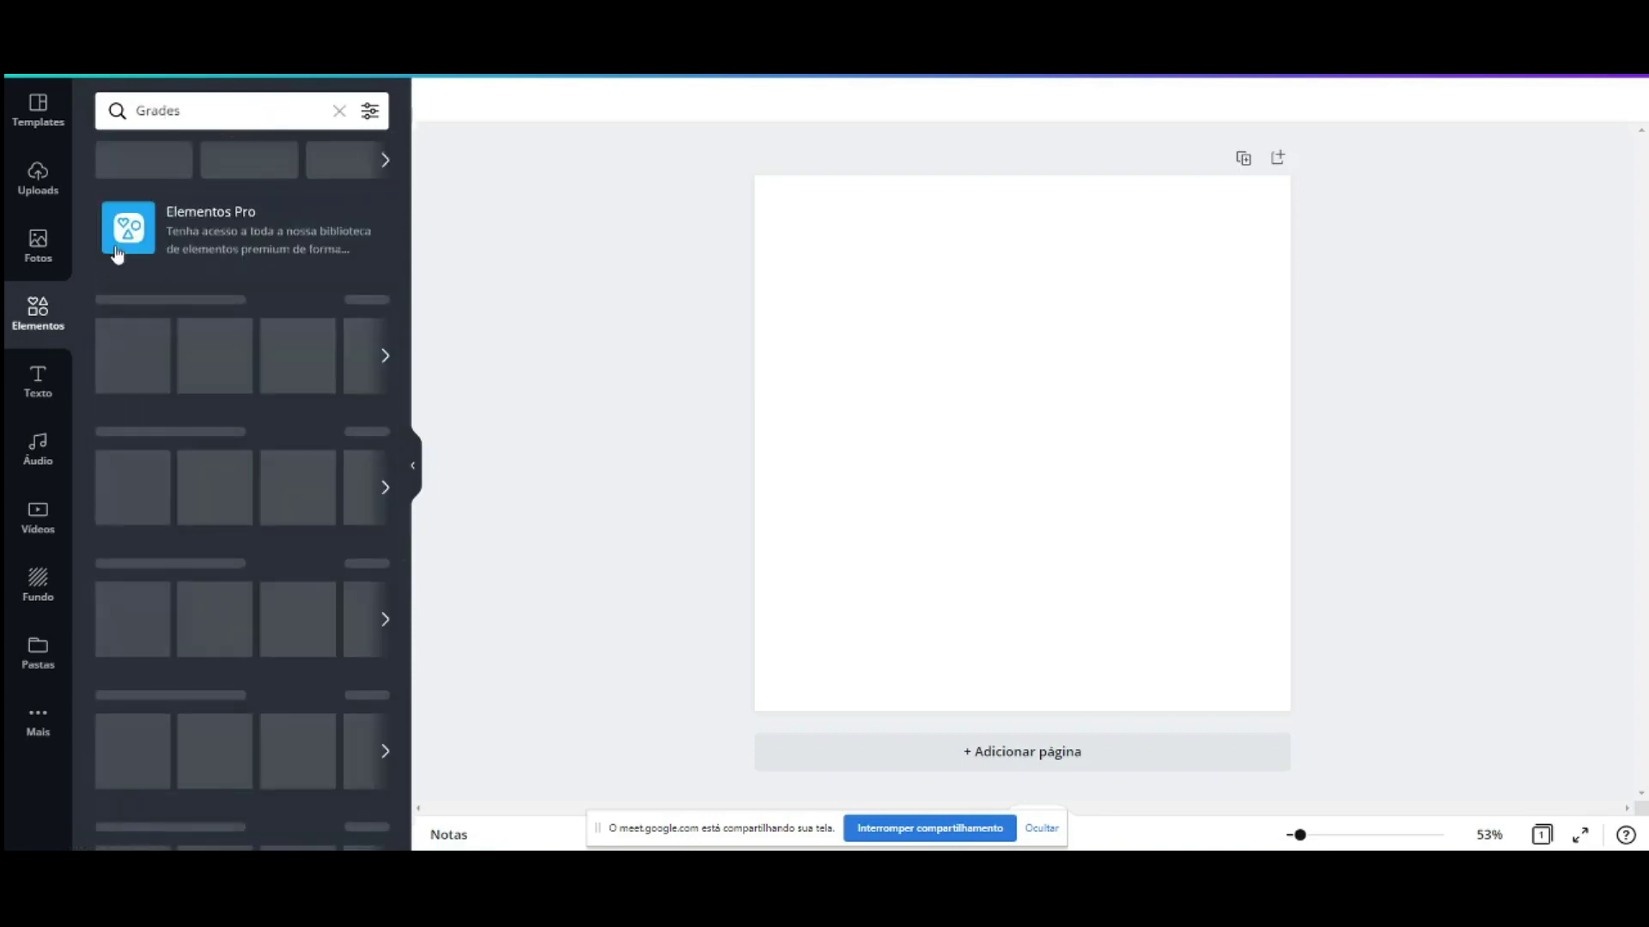
Step: Add the grid with one large cell beside two stacked cells to the Instagram post
scroll(240, 534, down, 2)
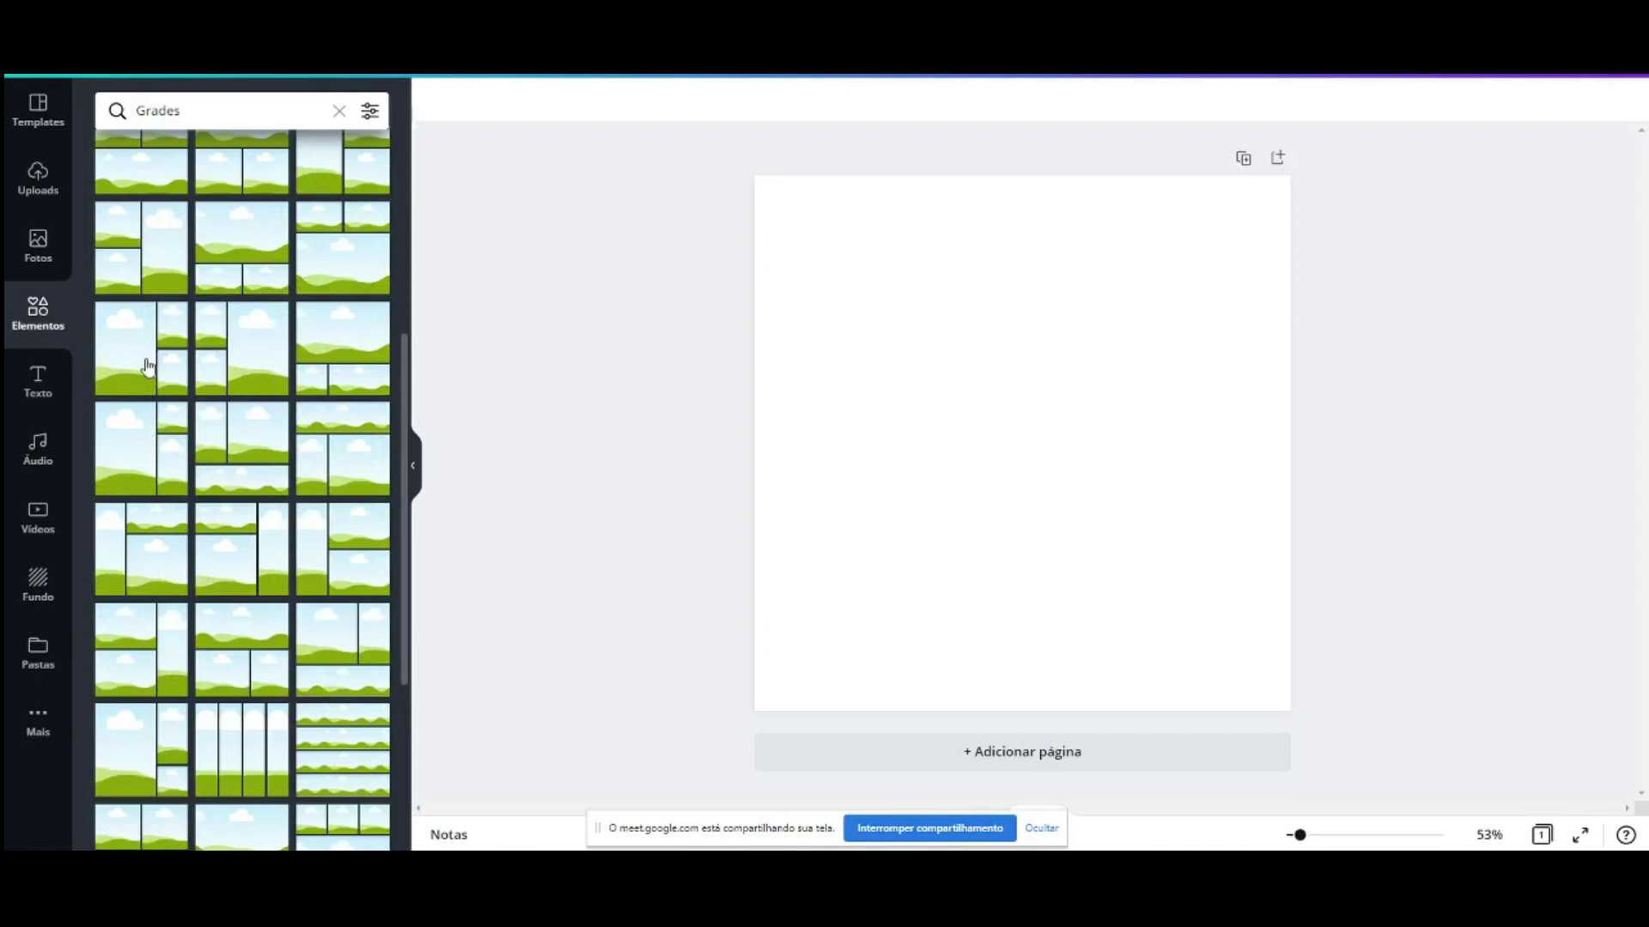
click(148, 367)
click(1381, 429)
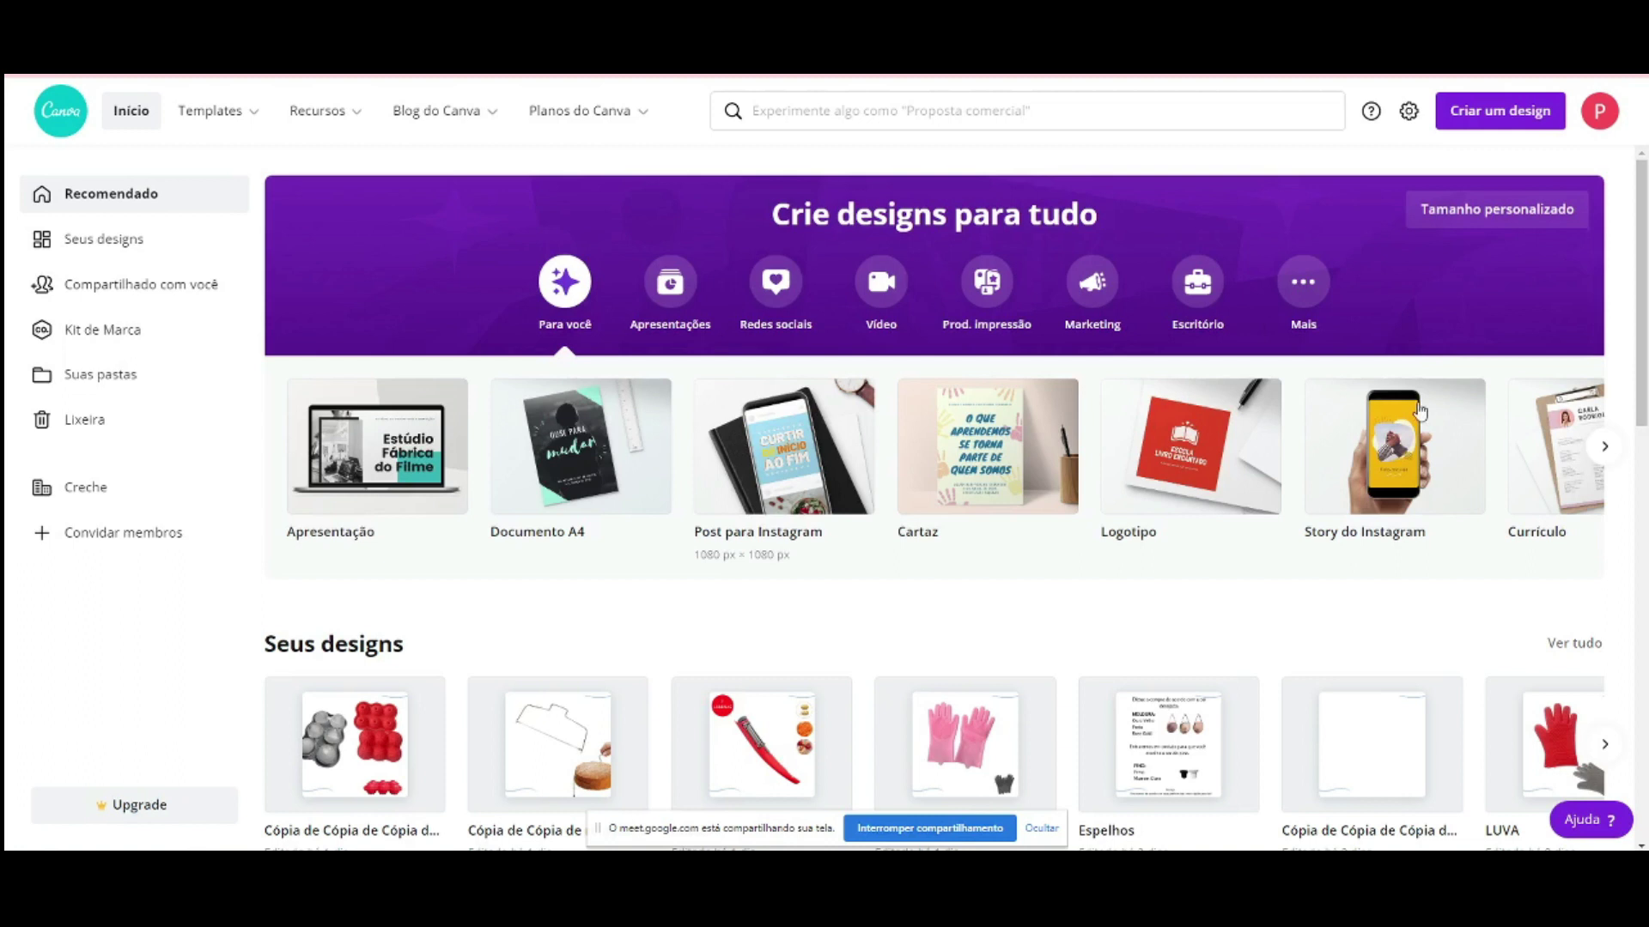
Step: Browse the suggested design types on the home page, such as video, card and Instagram story
click(1603, 447)
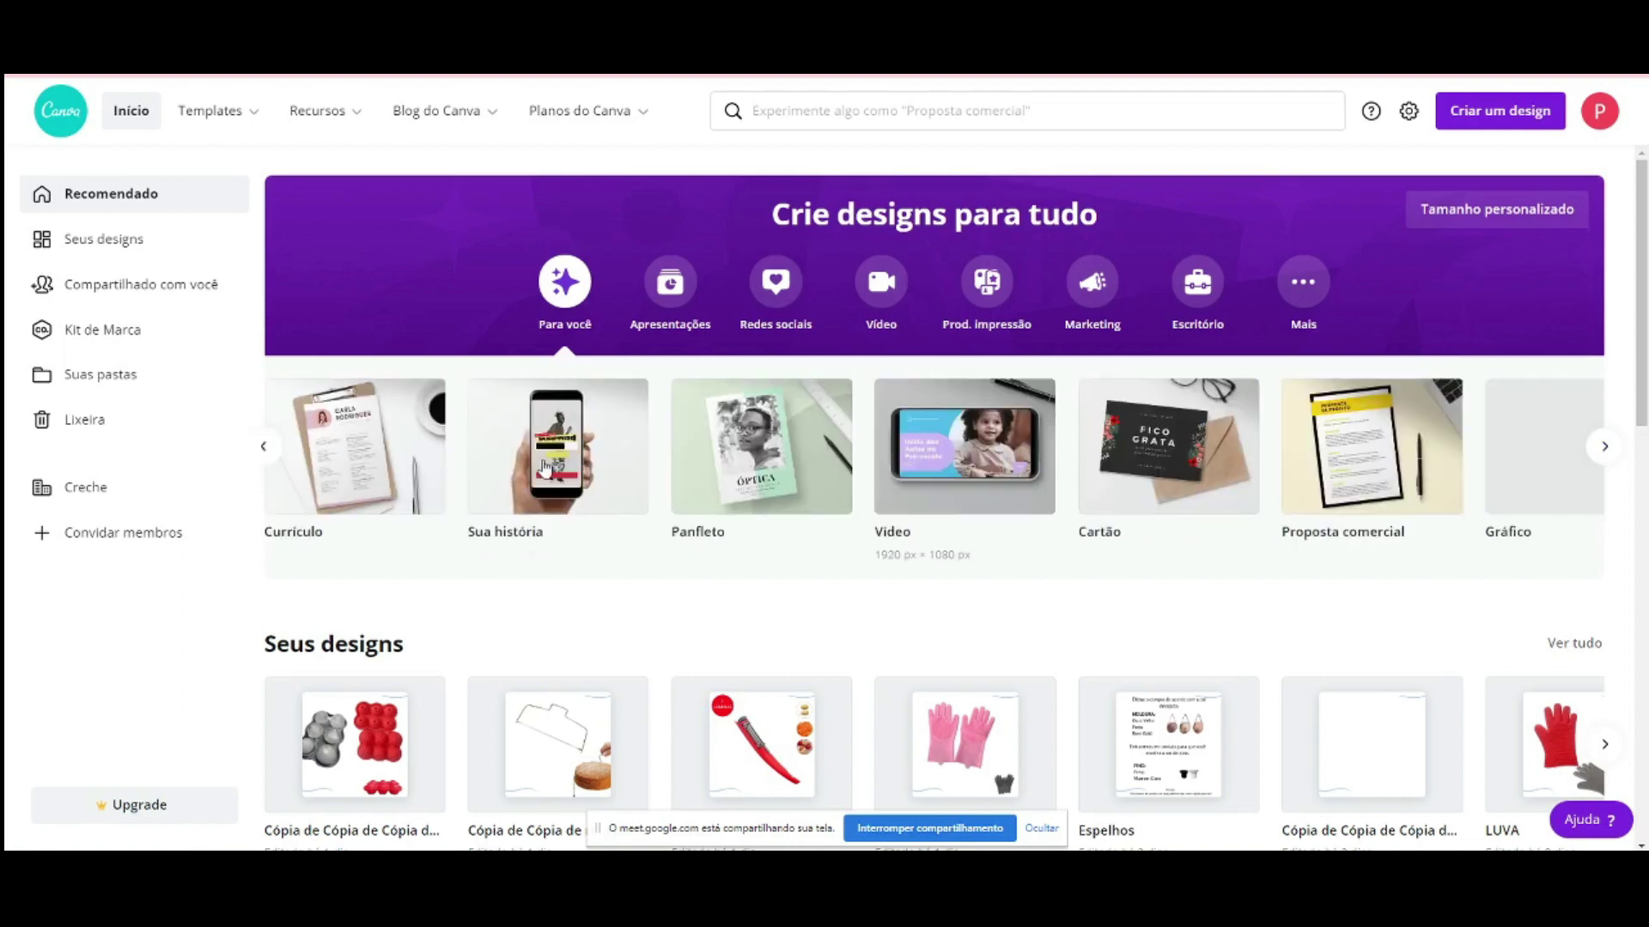
click(264, 446)
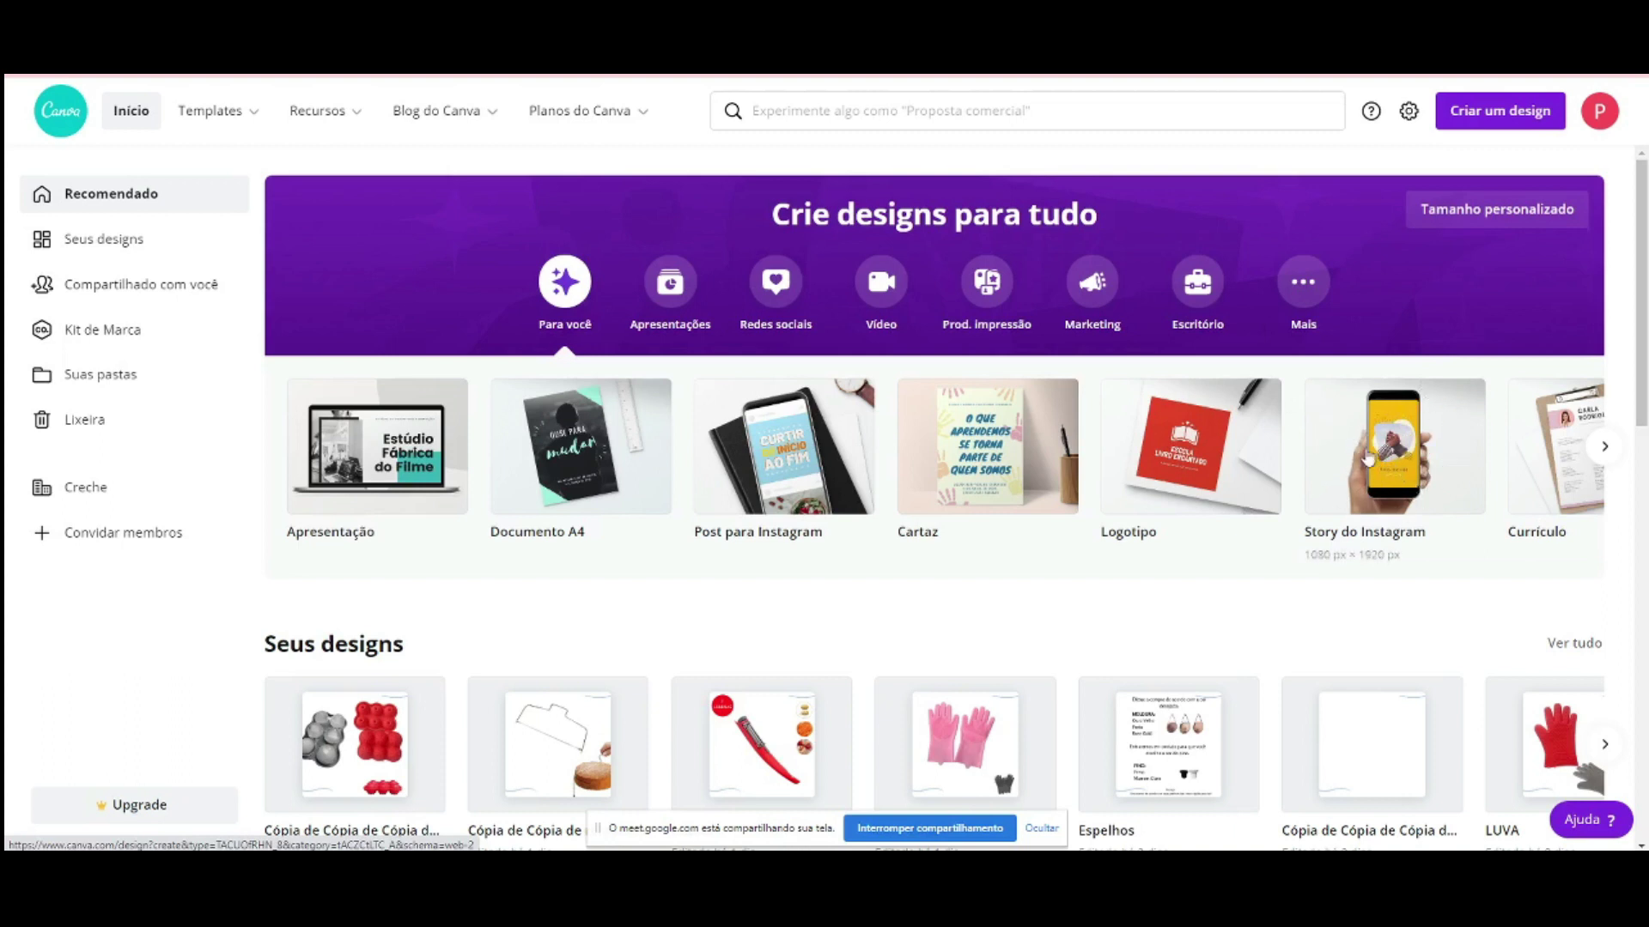
click(1602, 447)
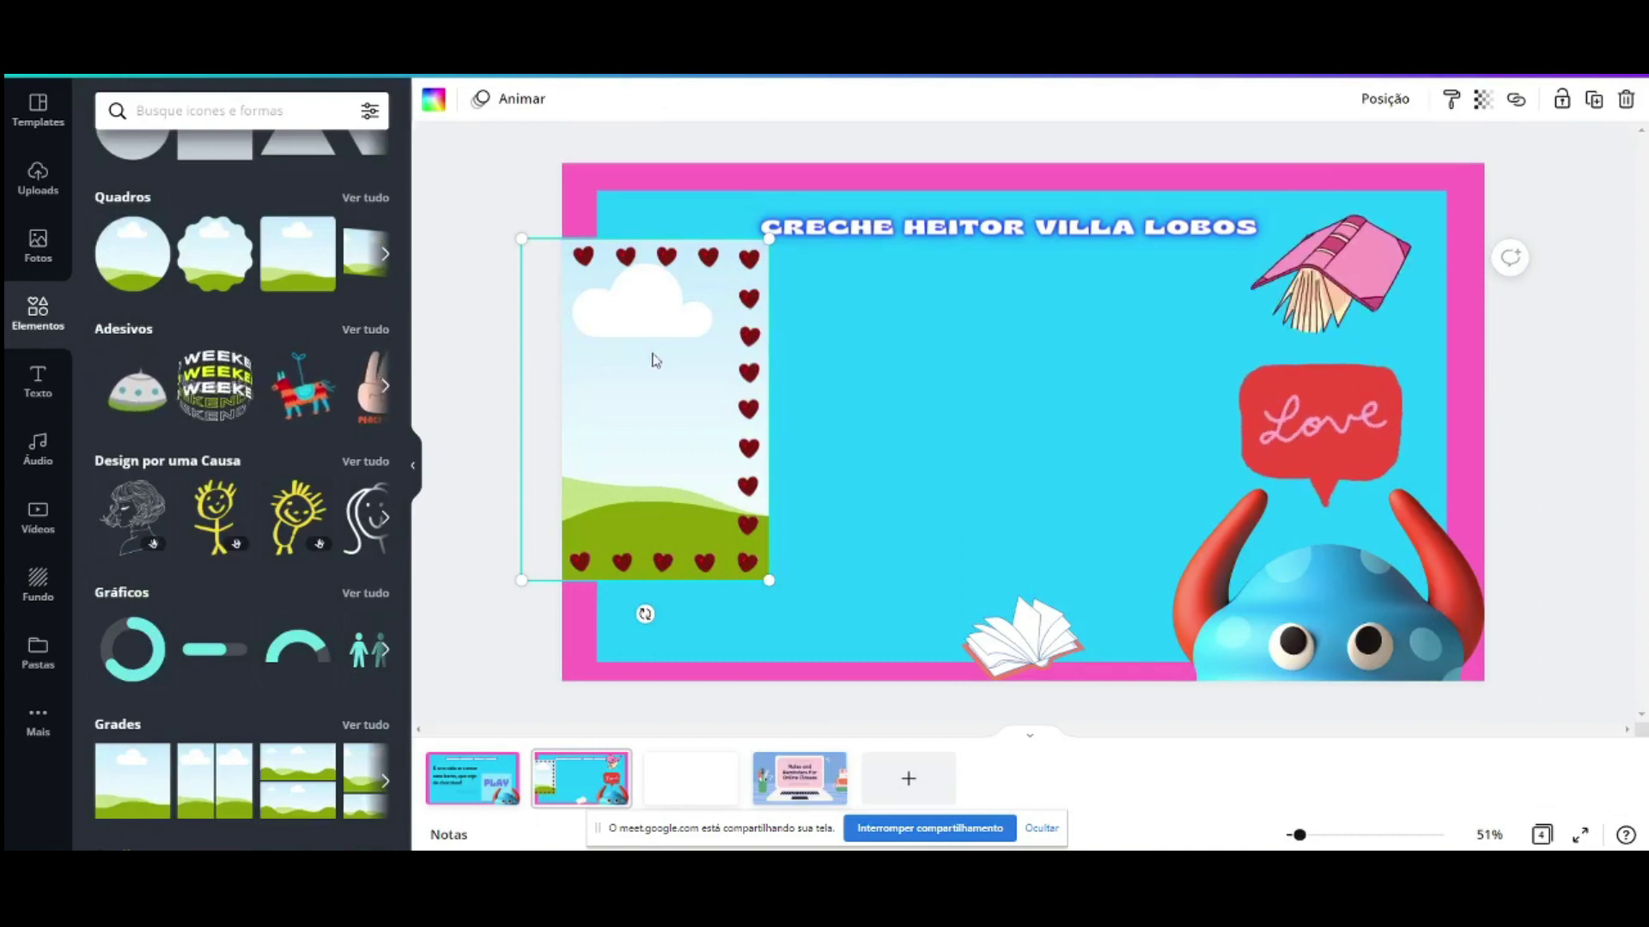
Step: Move the heart-bordered frame fully onto the blue area of the daycare presentation's second slide, and select that slide
key(ctrl+z)
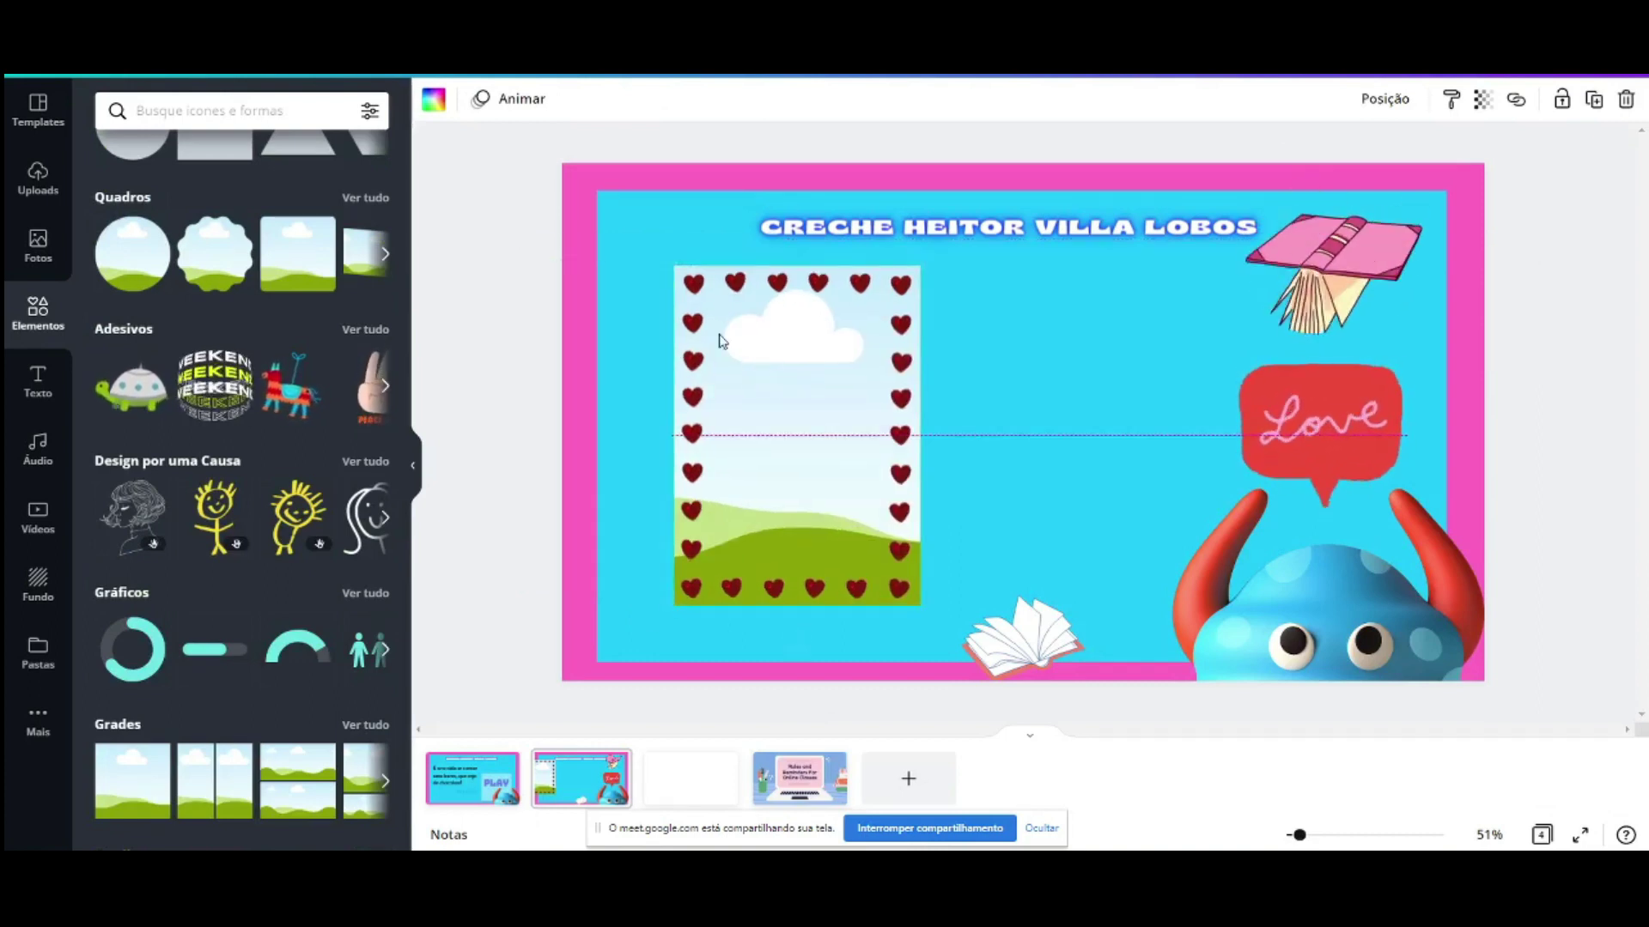
click(519, 777)
click(625, 794)
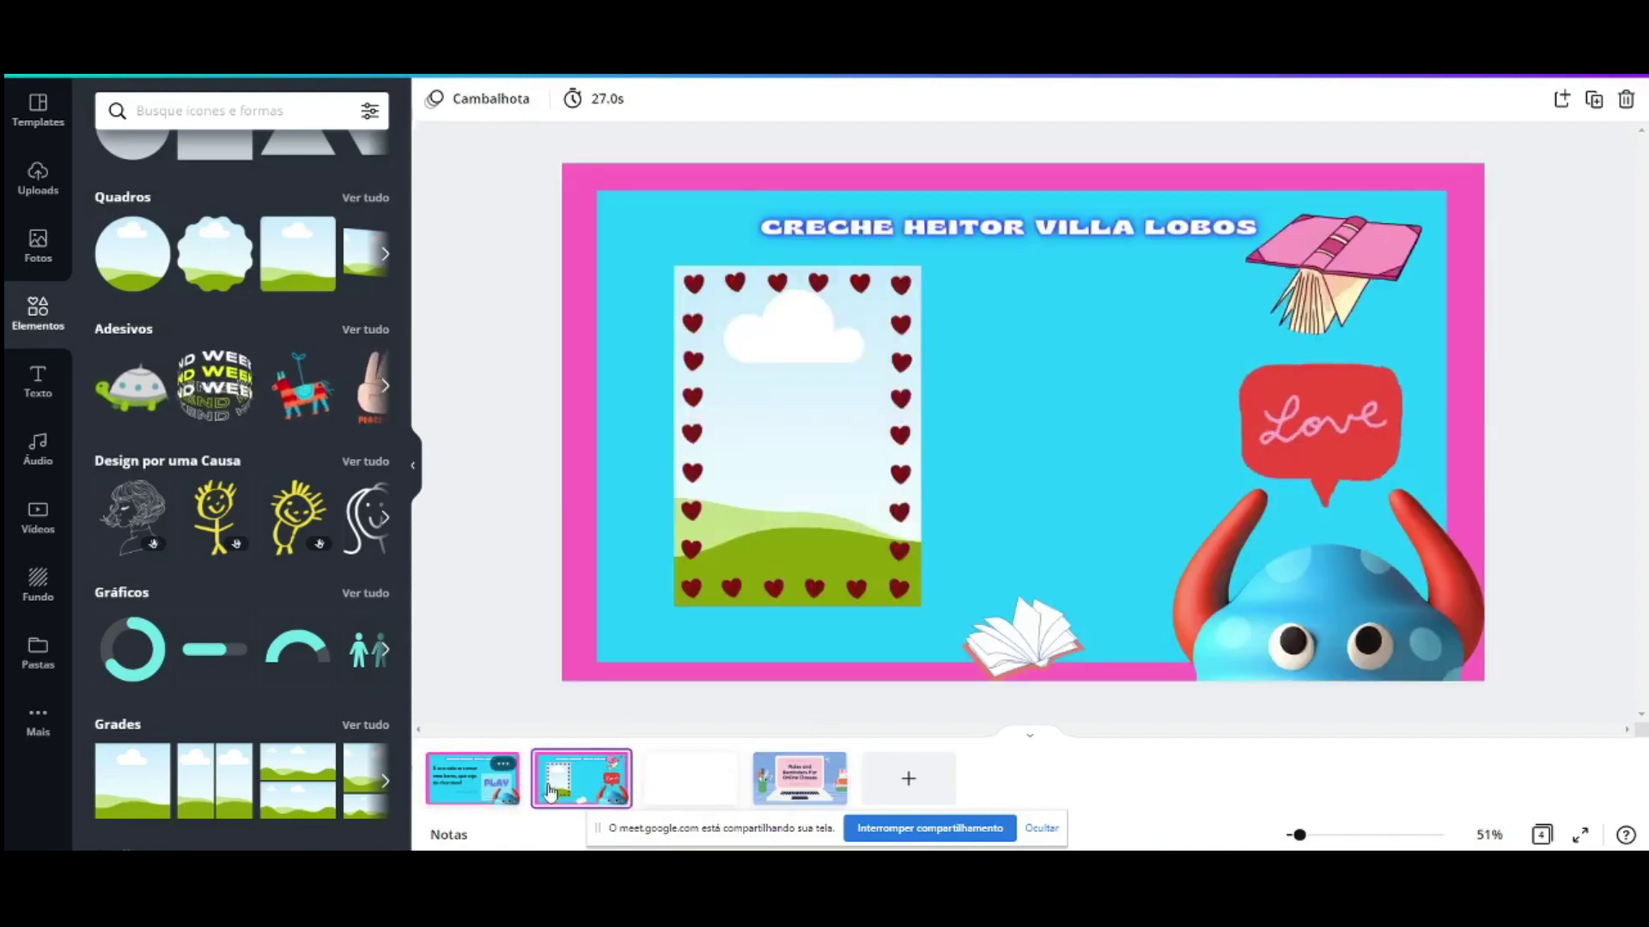
click(589, 792)
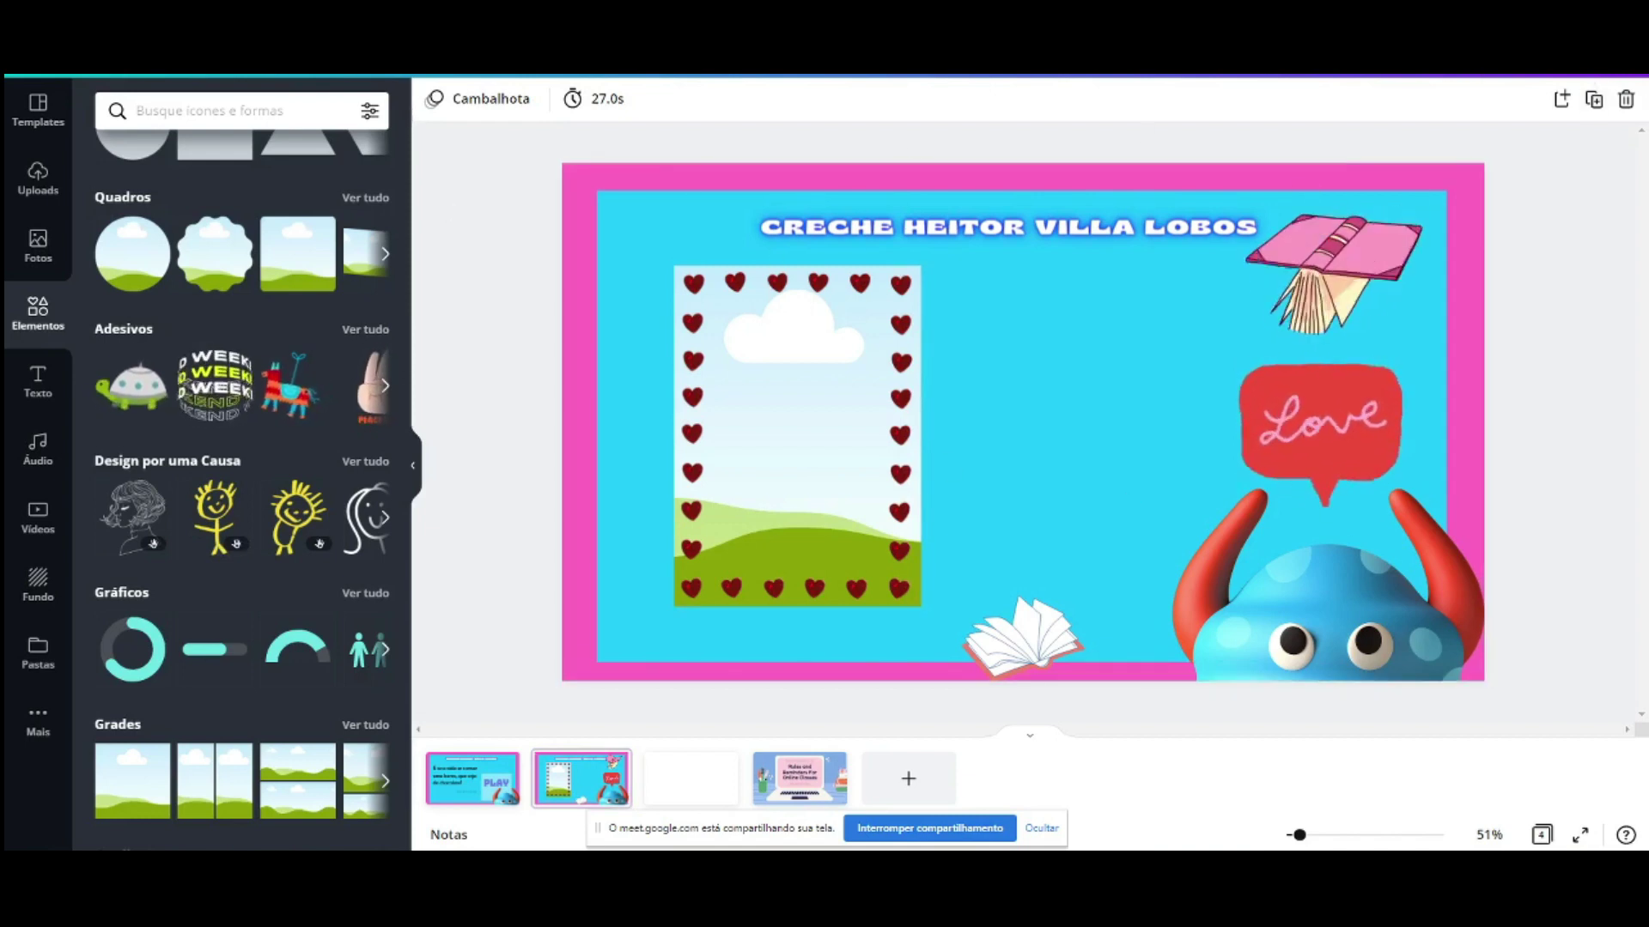
Step: Examine the file formats offered for downloading the presentation, including JPG, PDF, MP4 video and GIF, and close the download options
click(1614, 52)
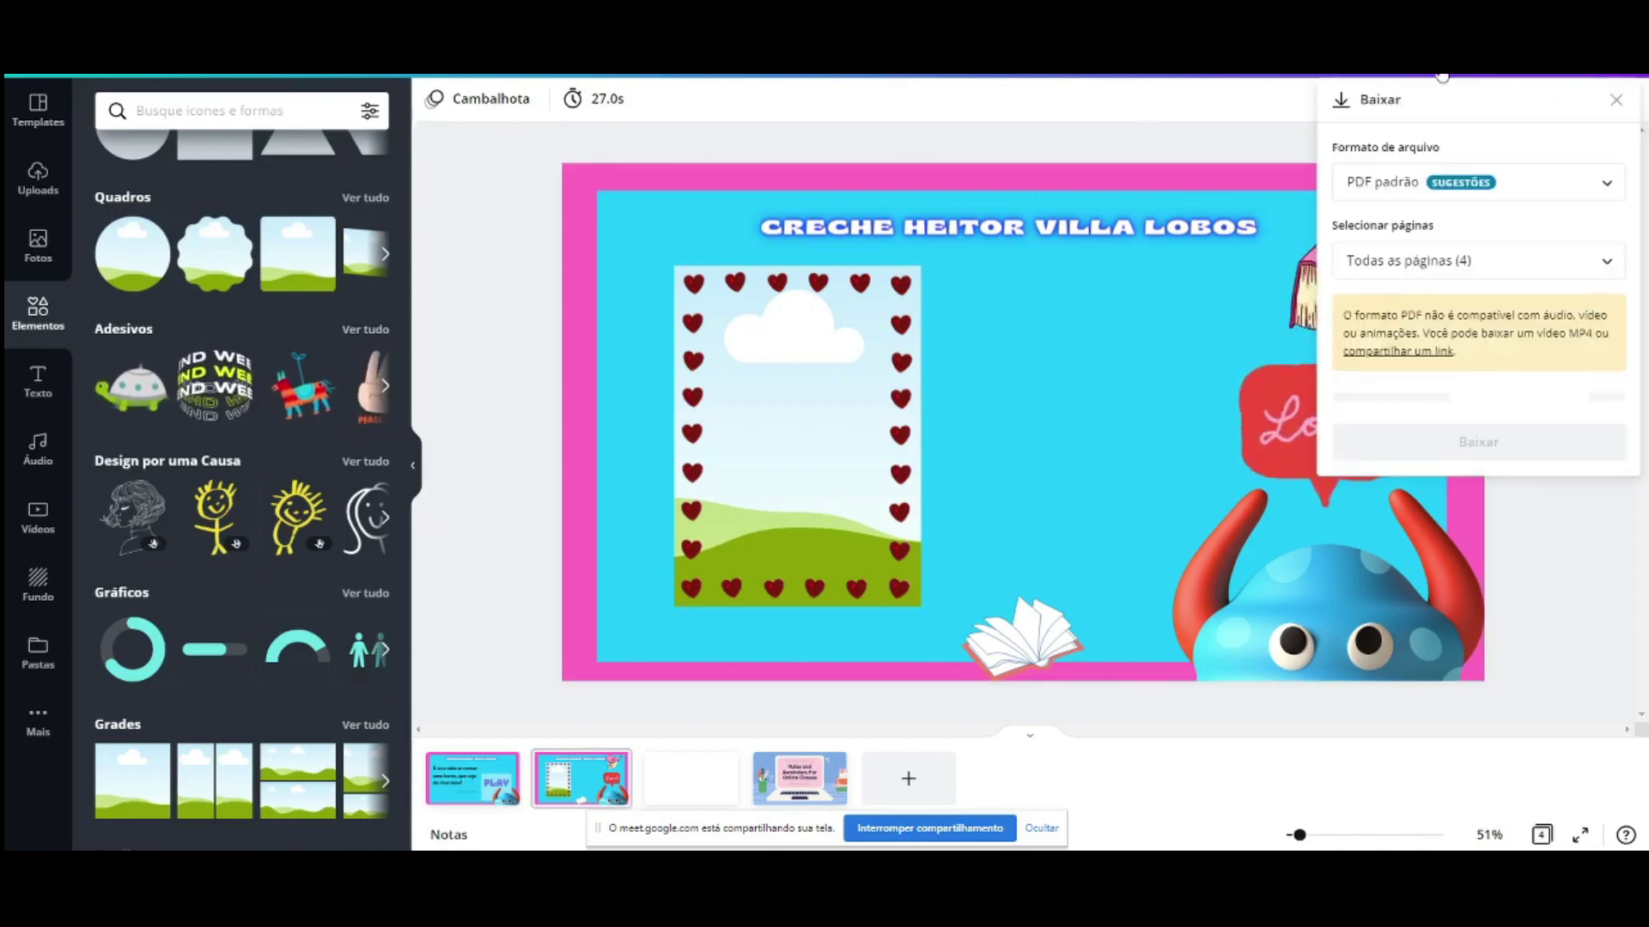
click(1385, 198)
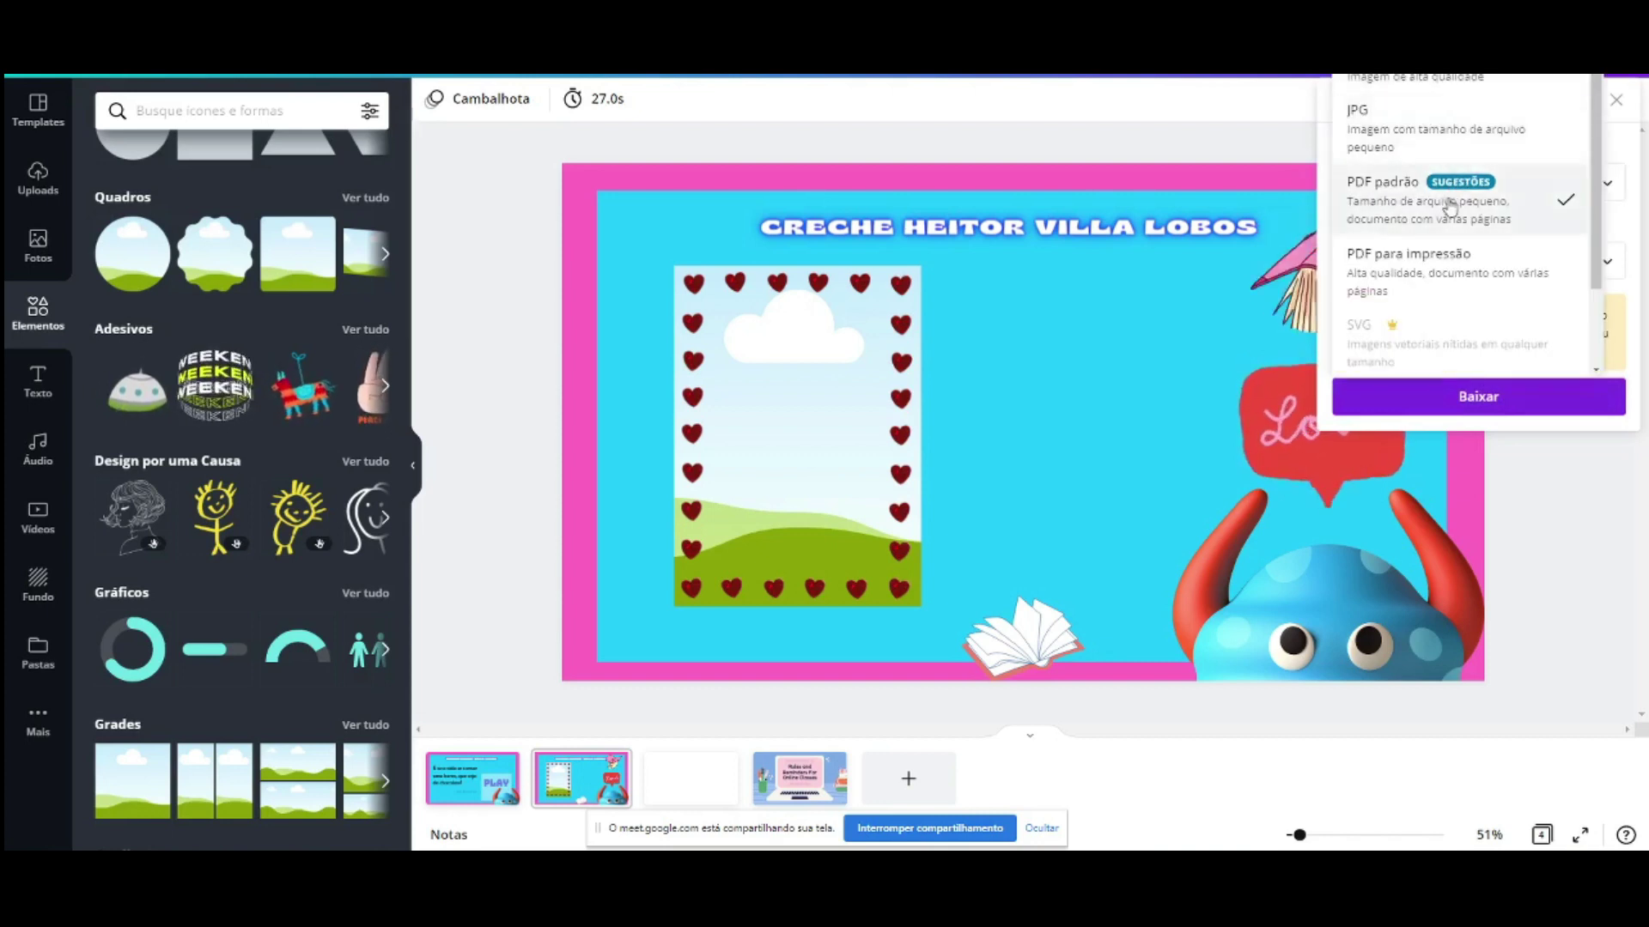
scroll(1379, 258, down, 3)
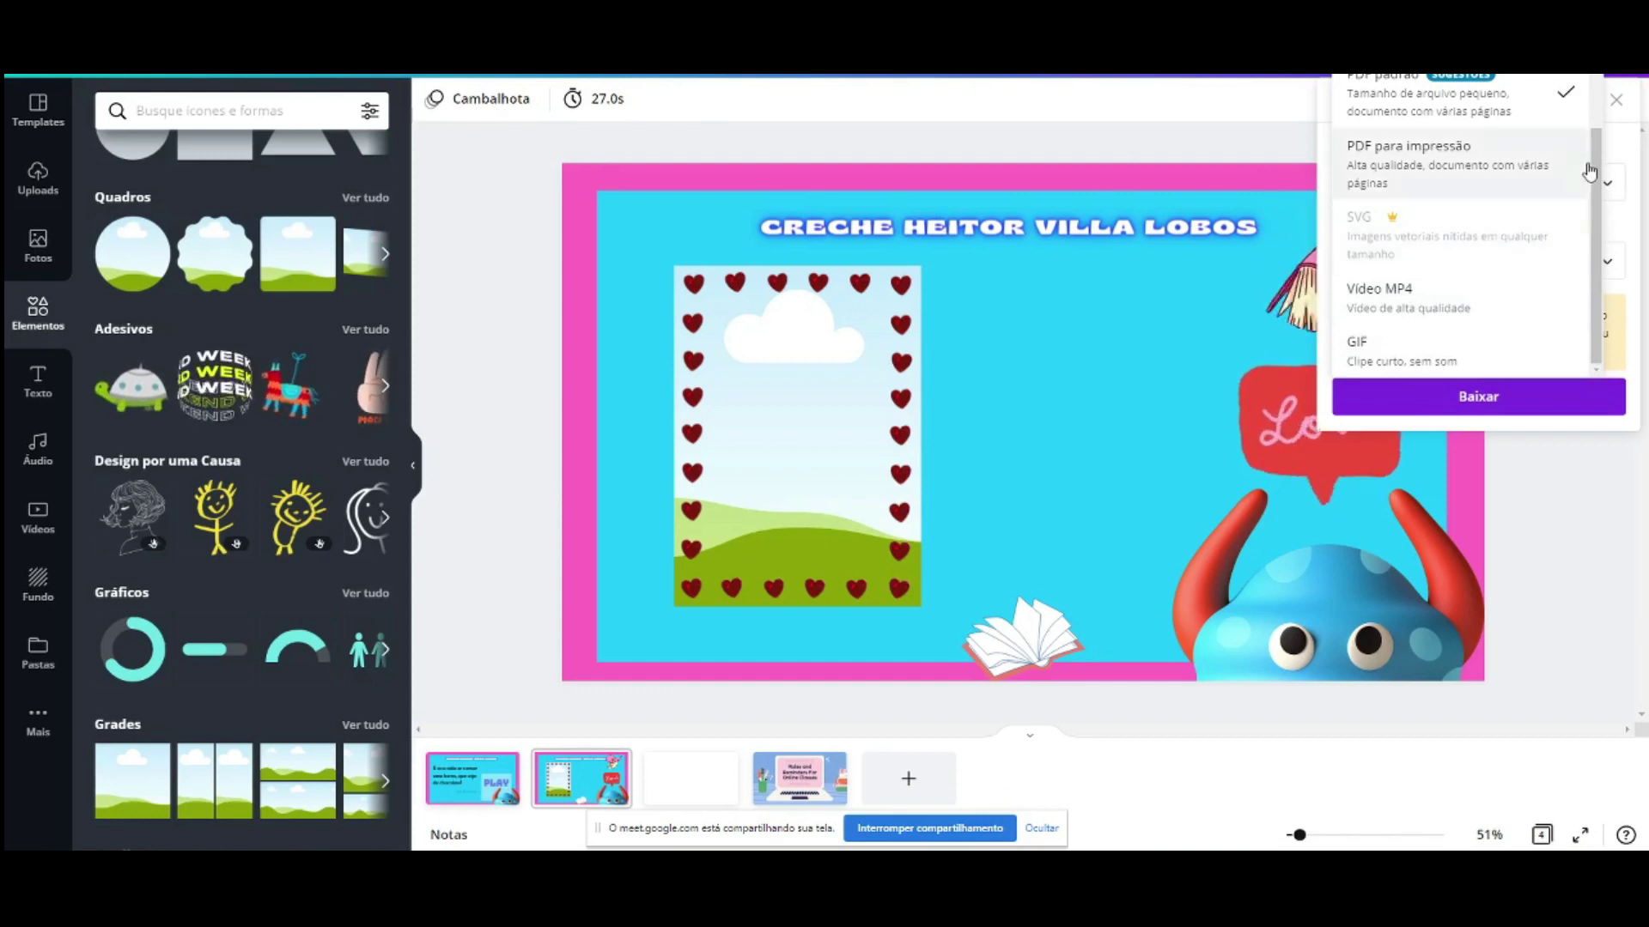
scroll(1591, 167, up, 2)
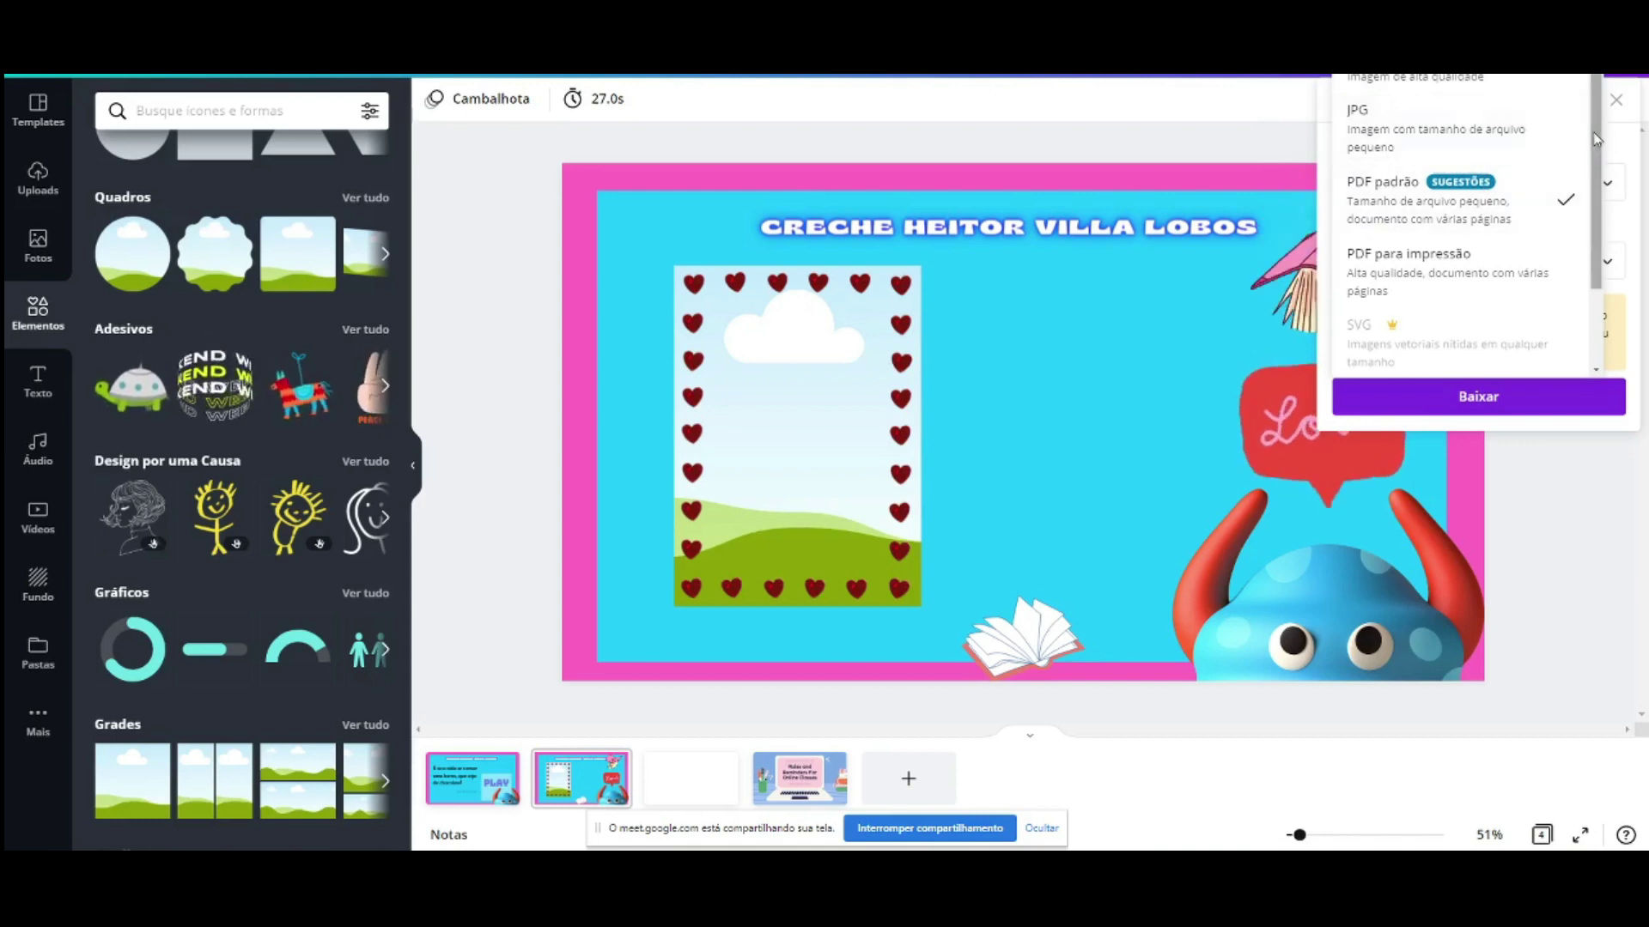
scroll(1593, 214, down, 2)
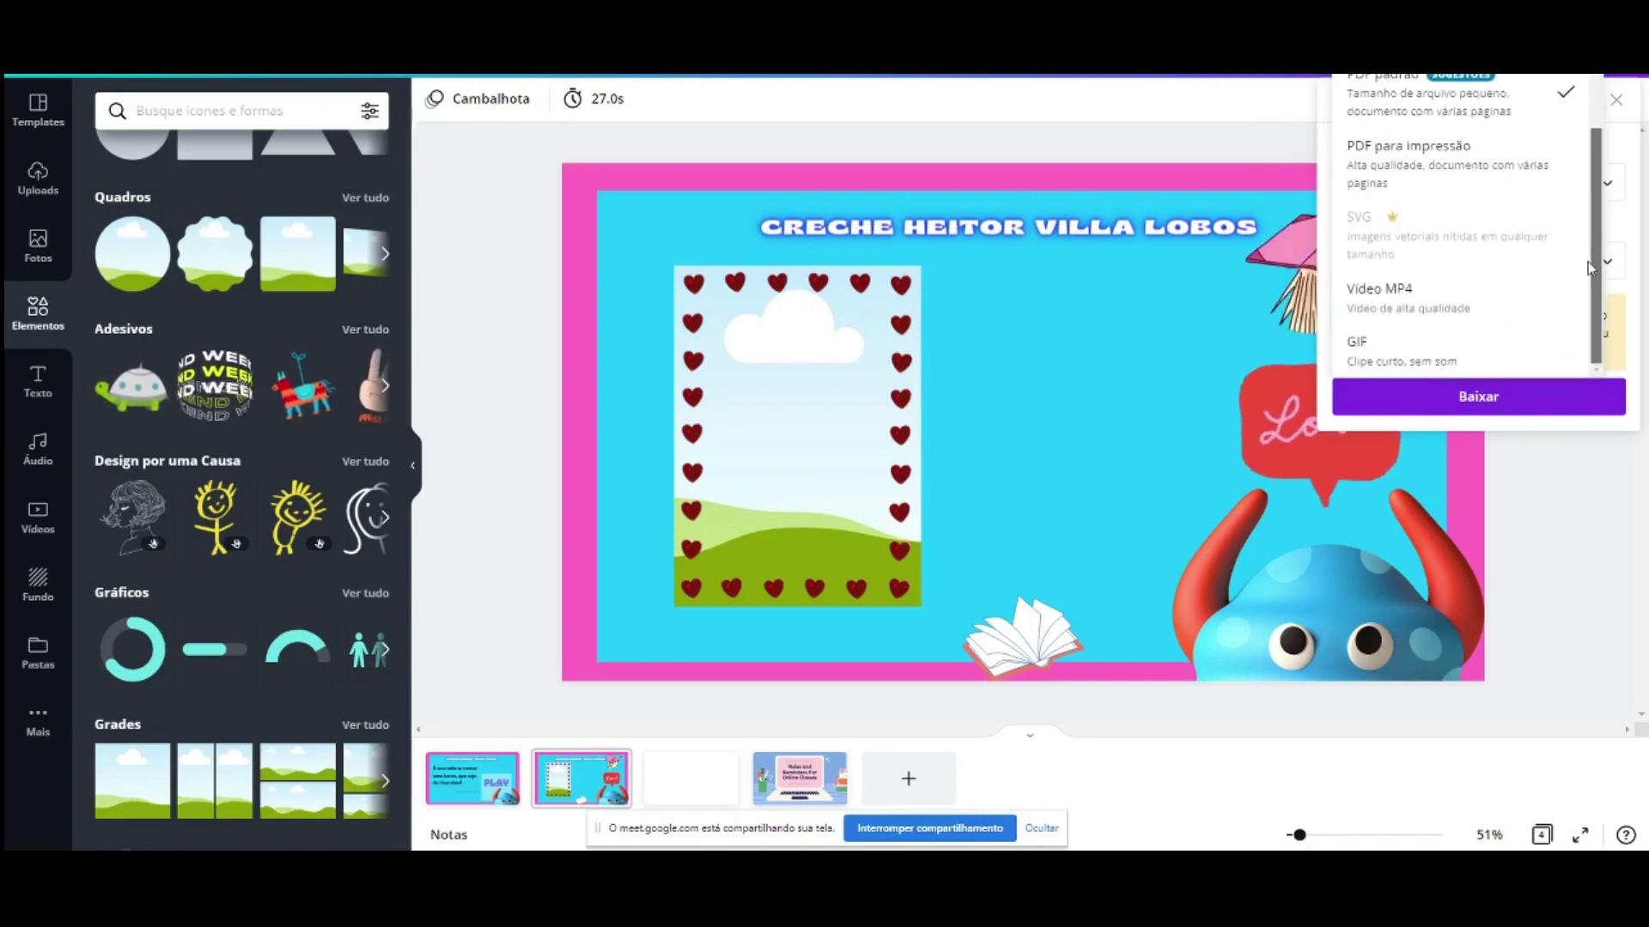
click(509, 206)
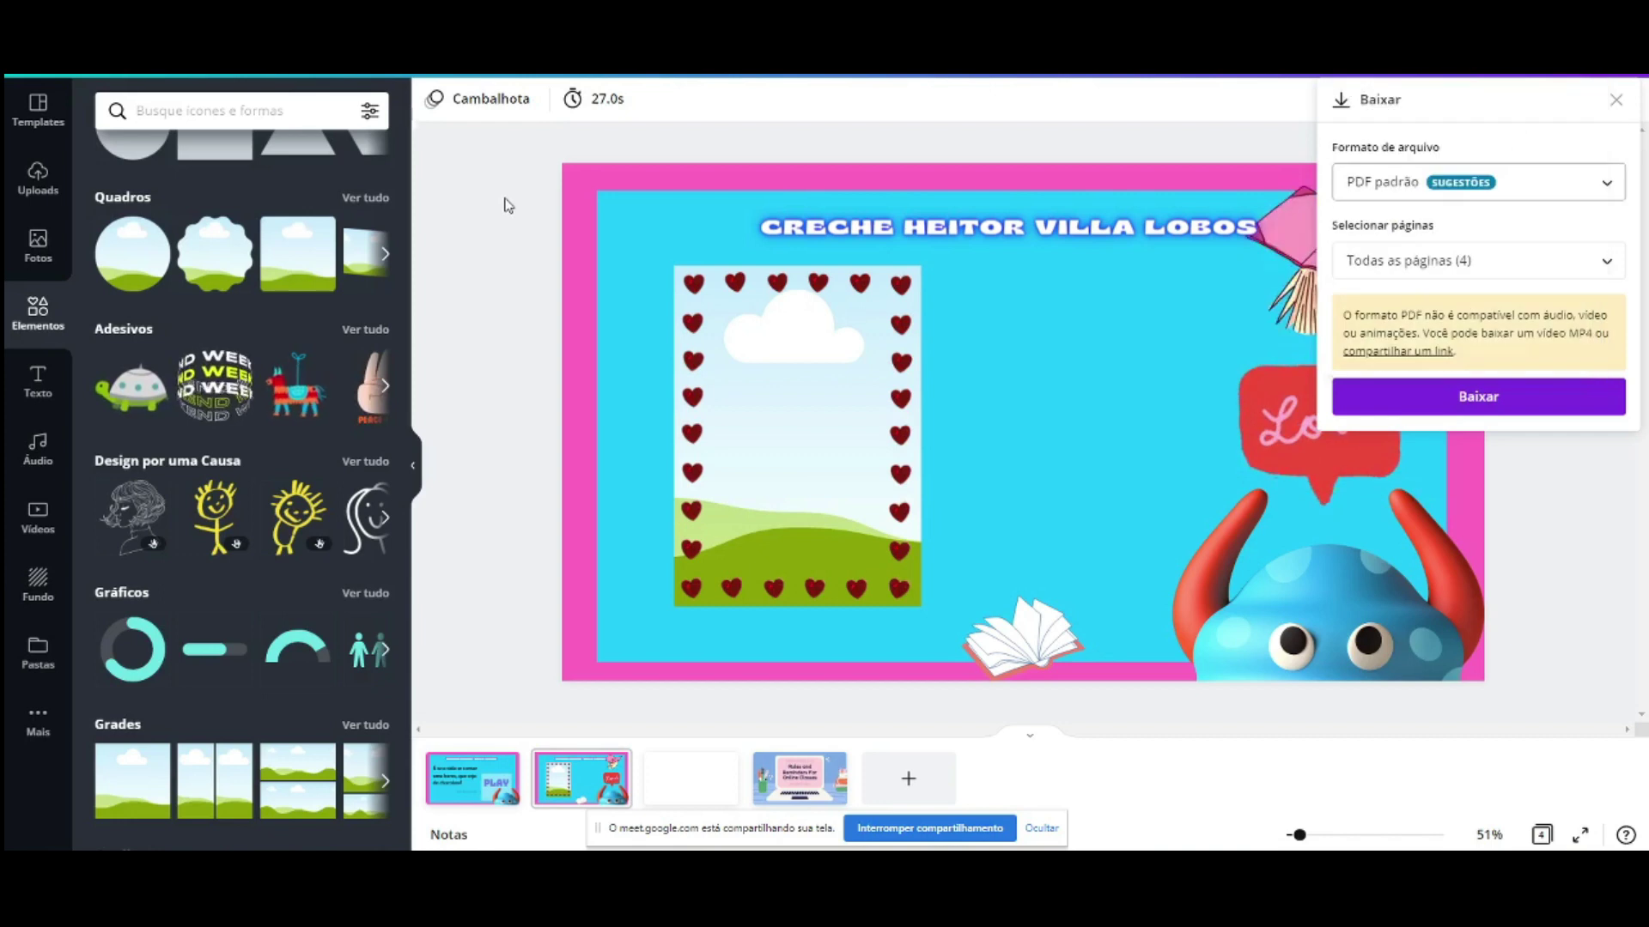
click(511, 202)
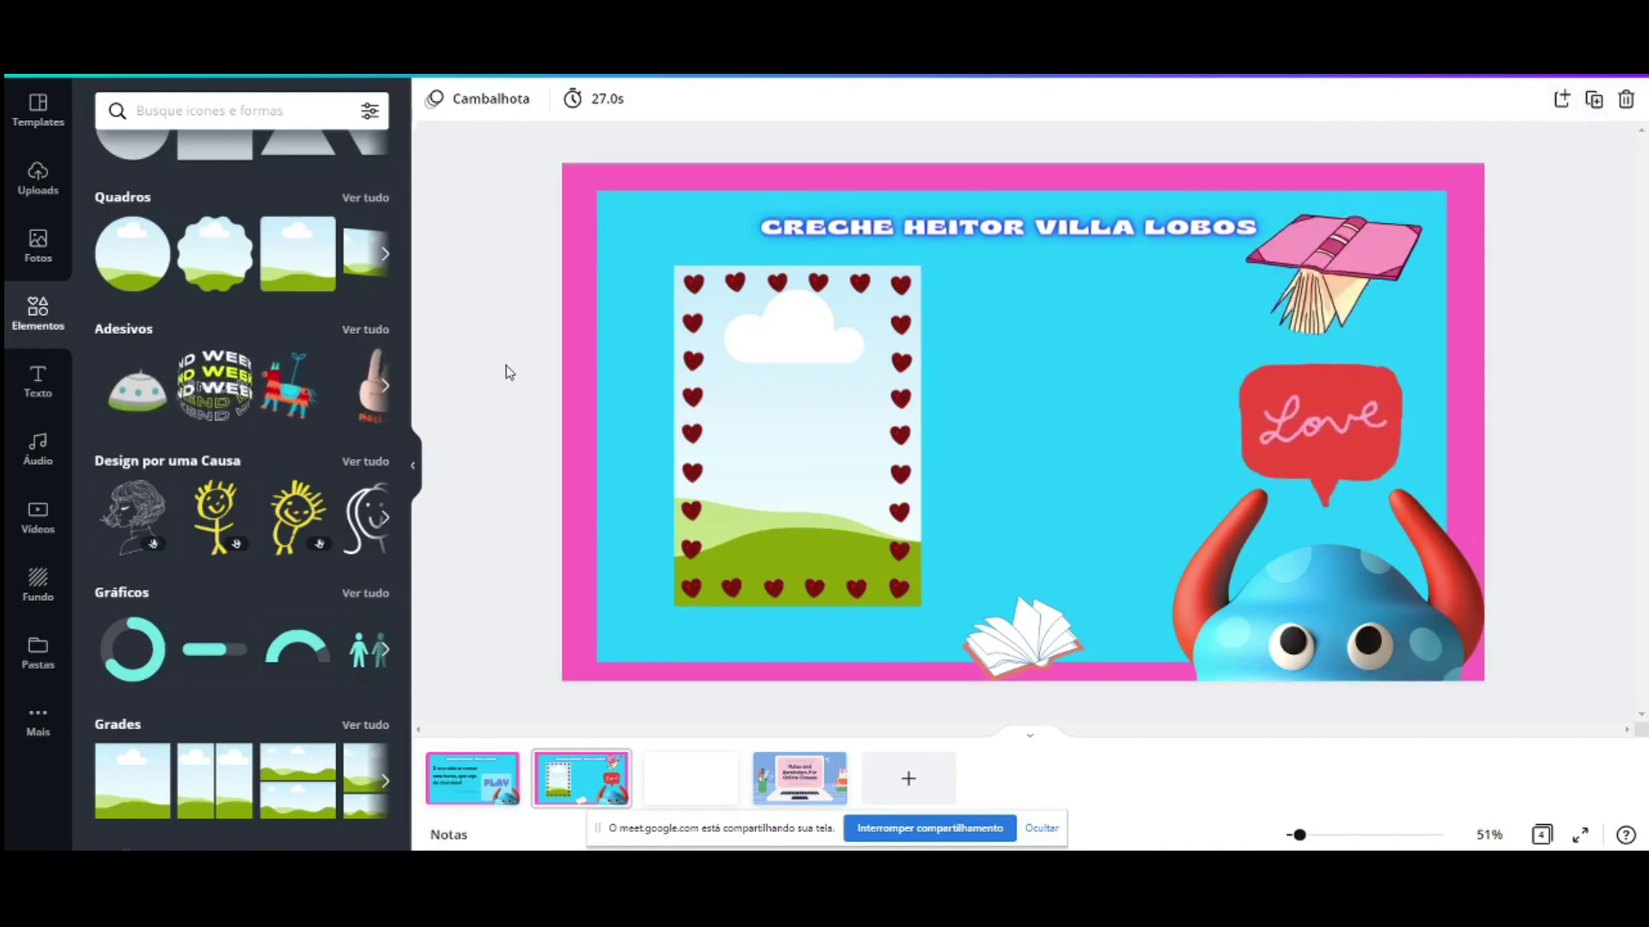
Step: Search the elements for "3d" and browse through the characters, shapes and objects found
click(1015, 647)
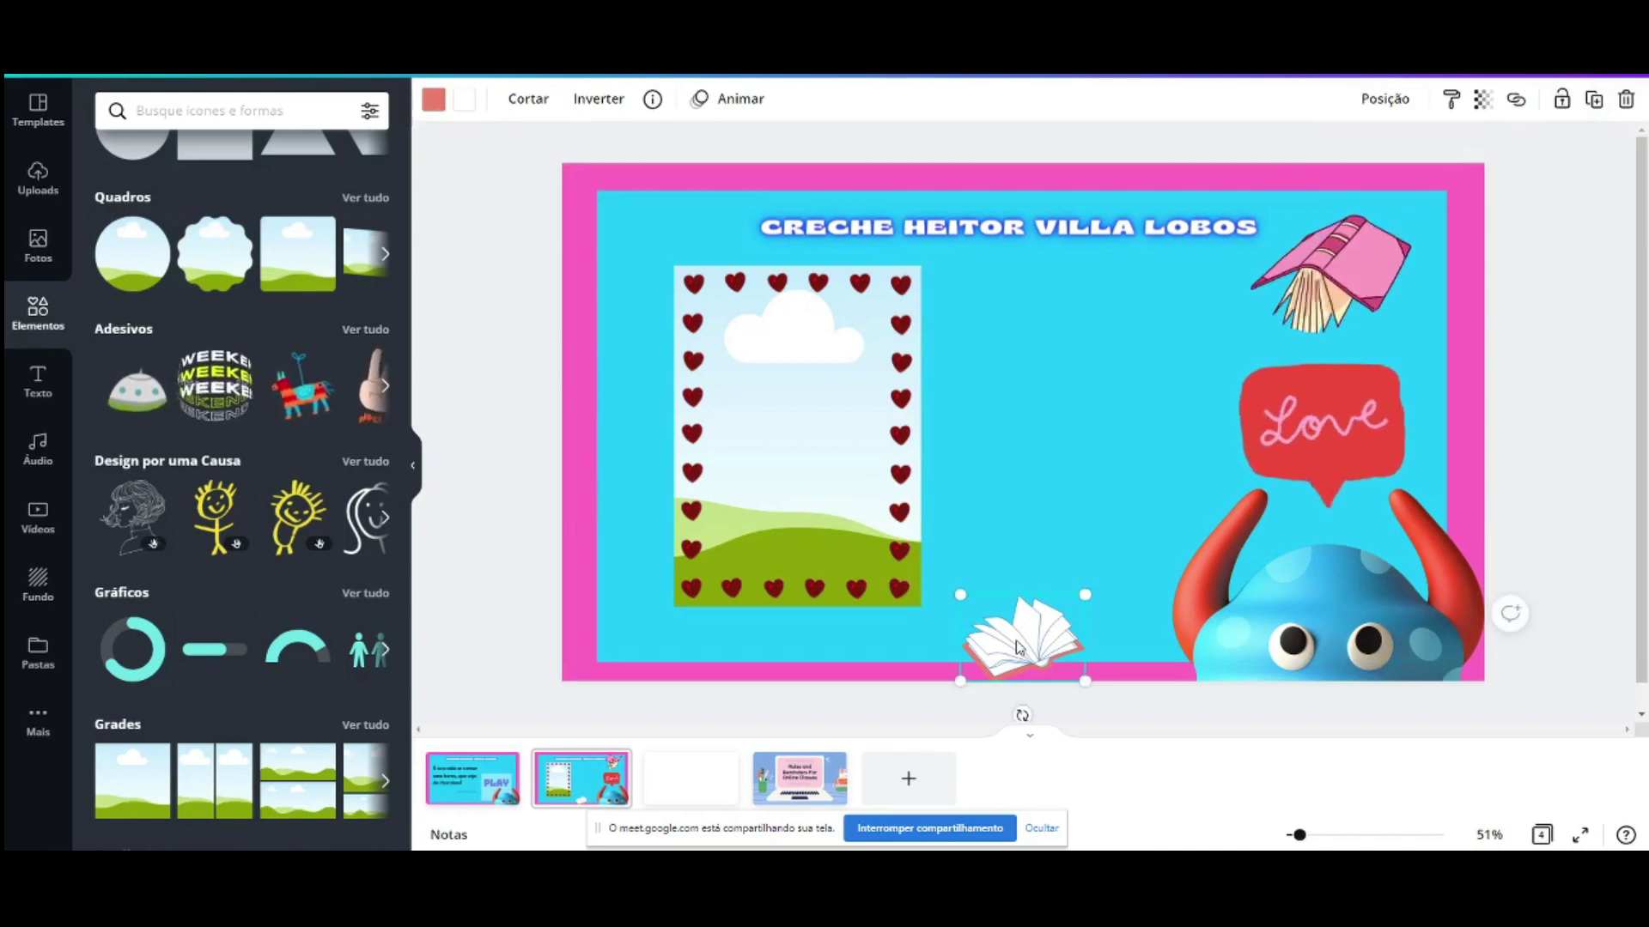
click(463, 218)
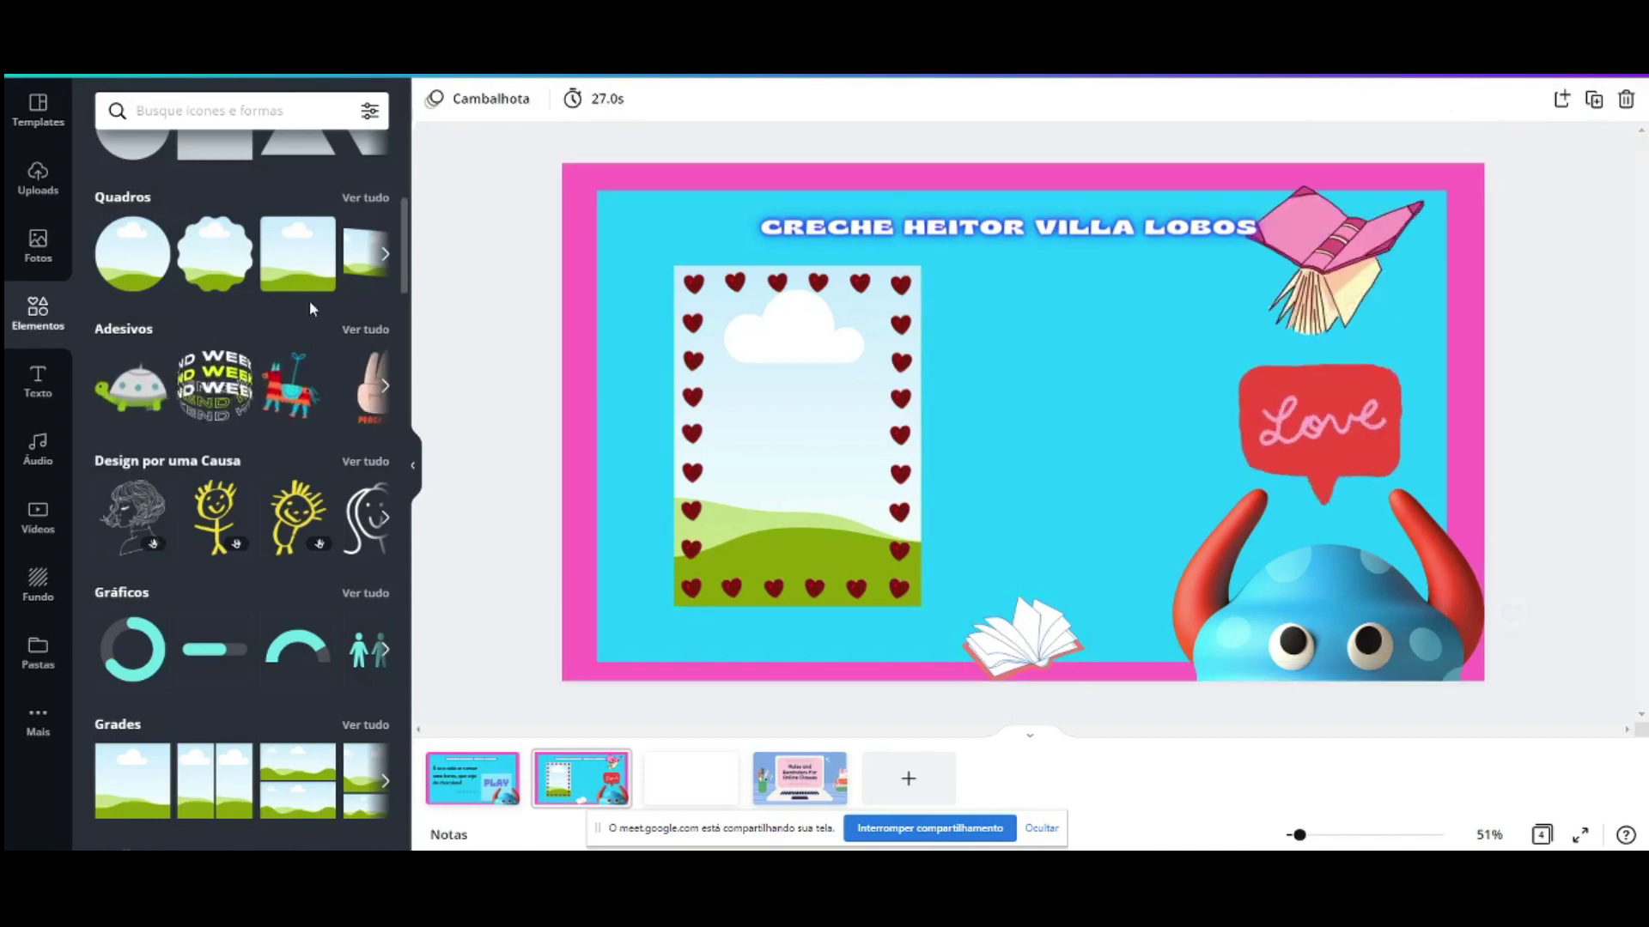
click(215, 119)
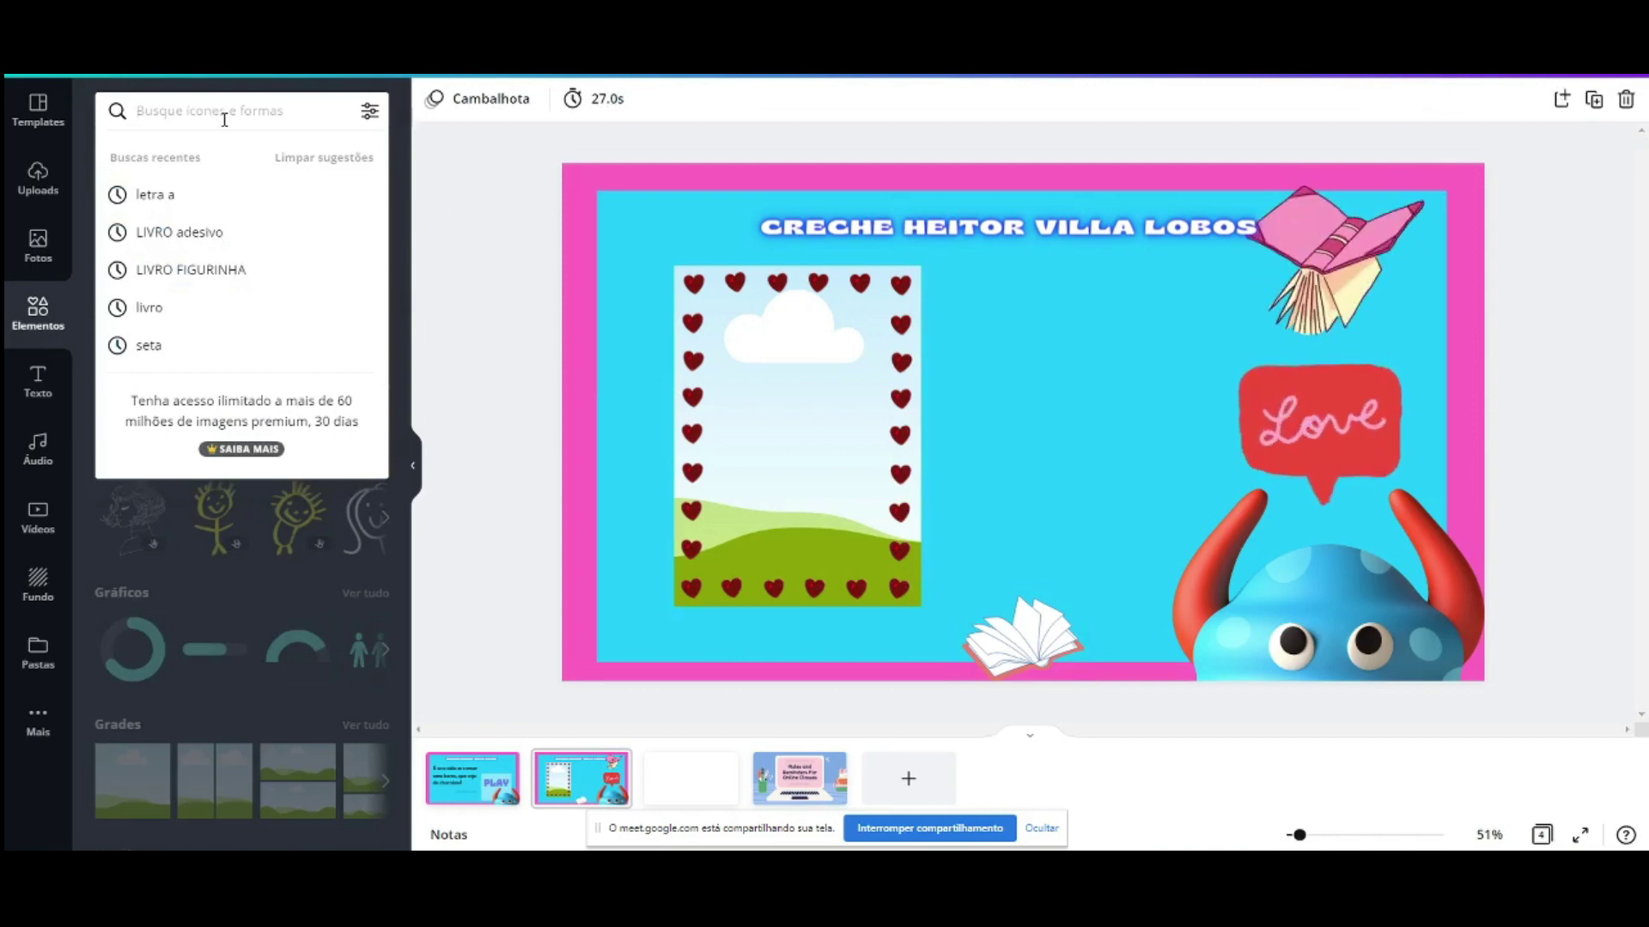
text(3d)
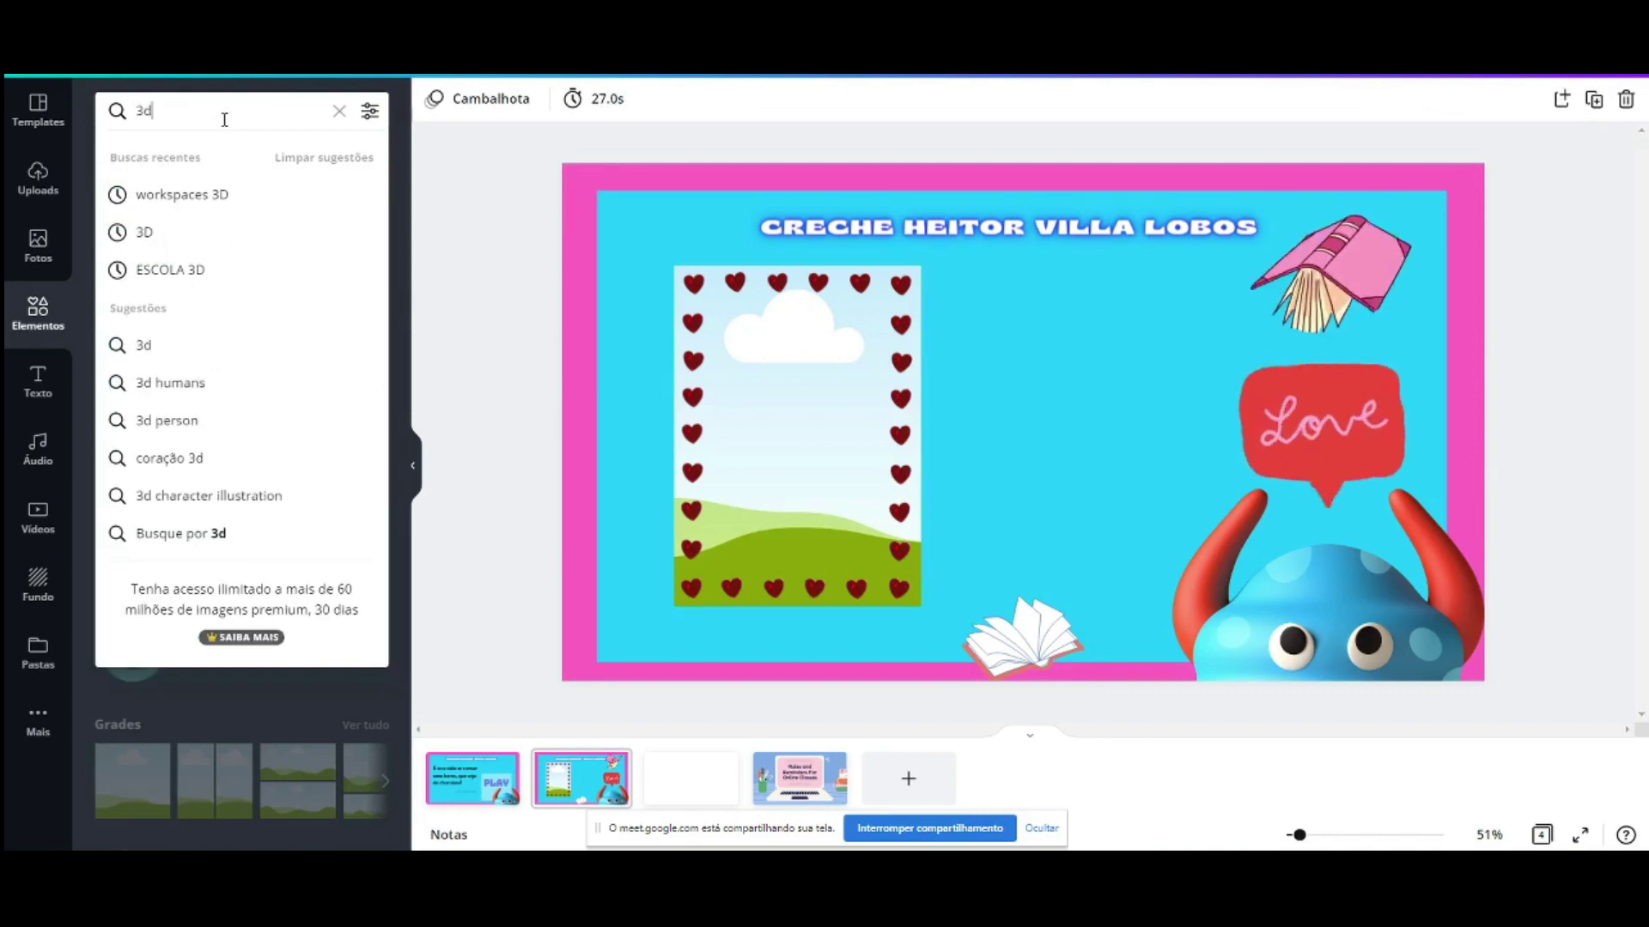
key(Return)
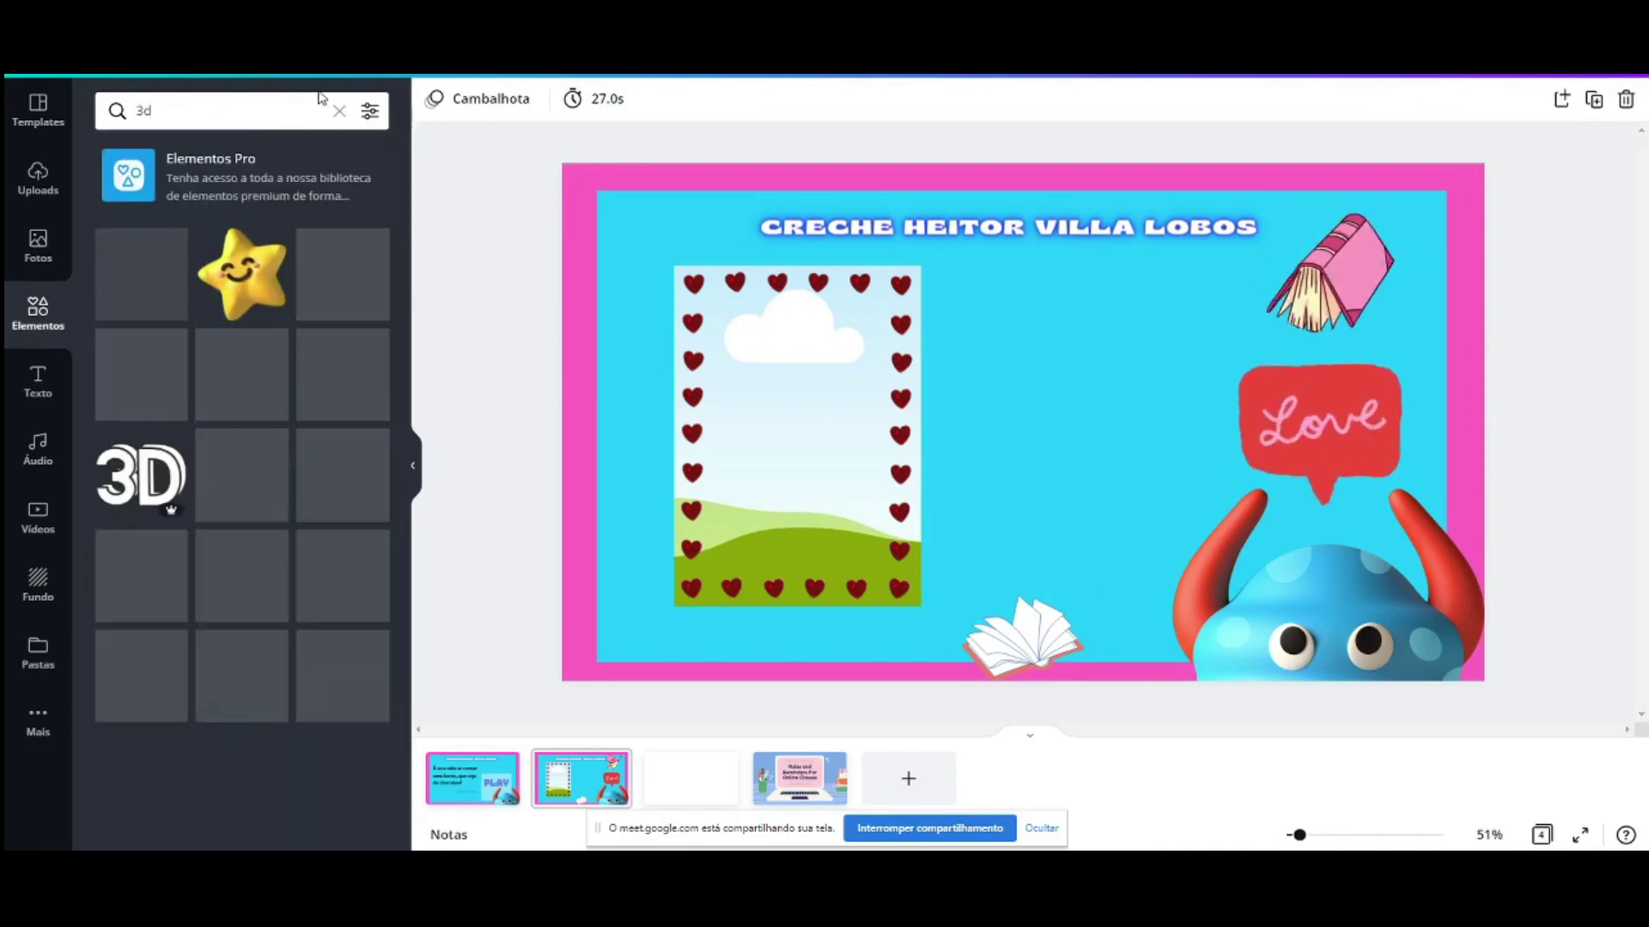
scroll(320, 485, down, 5)
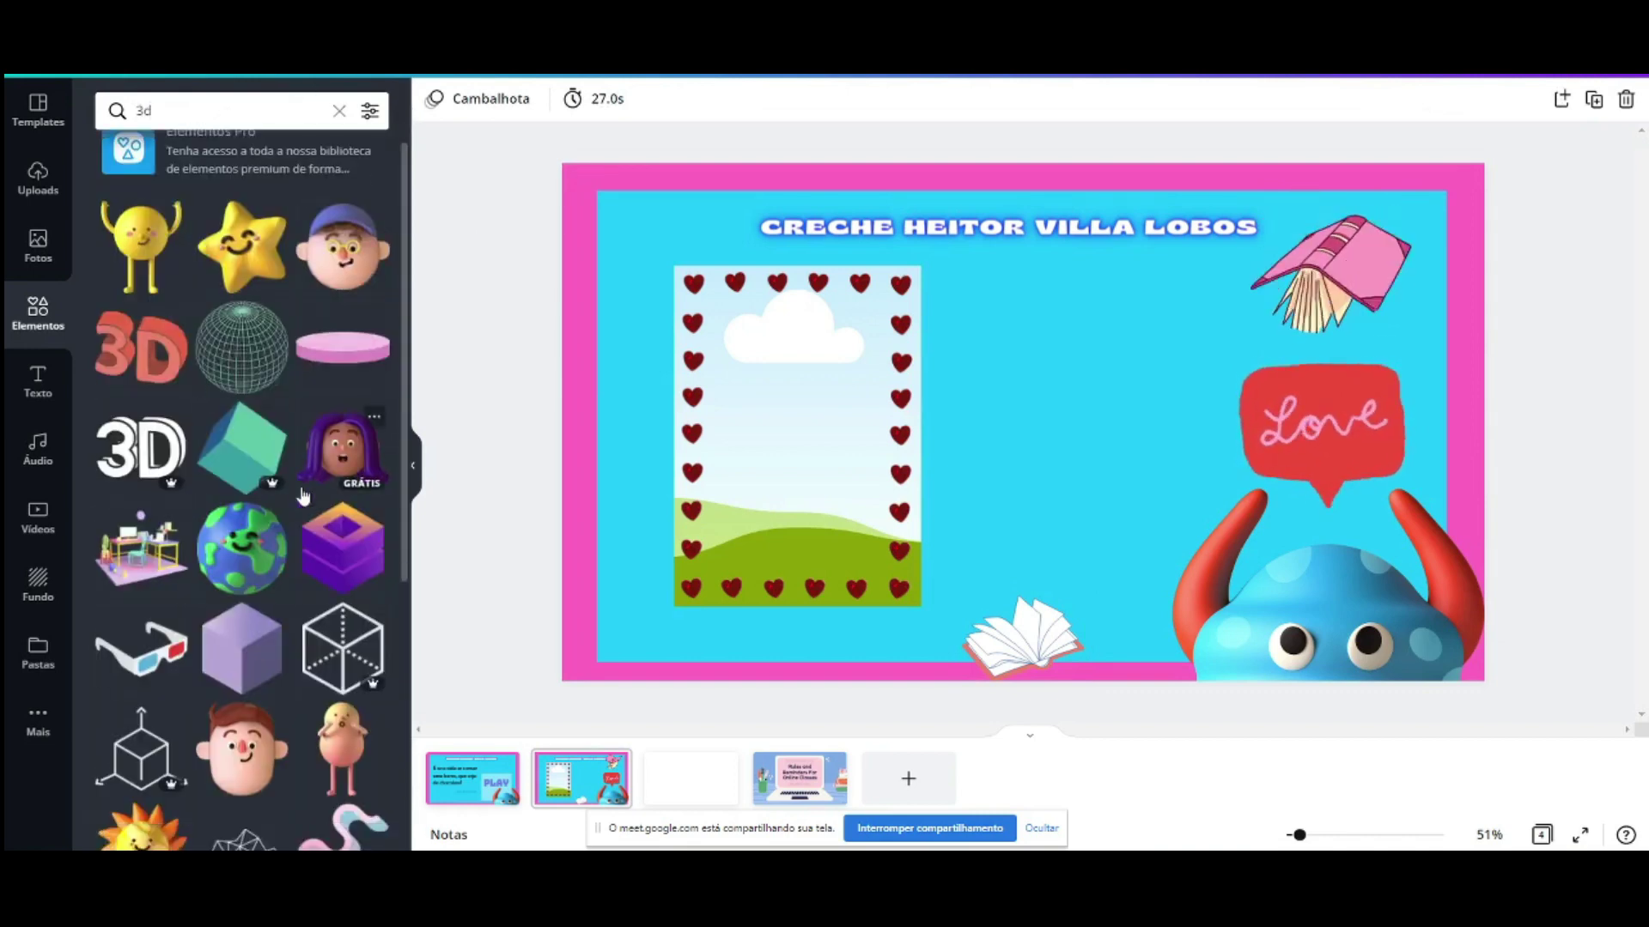
scroll(337, 492, down, 8)
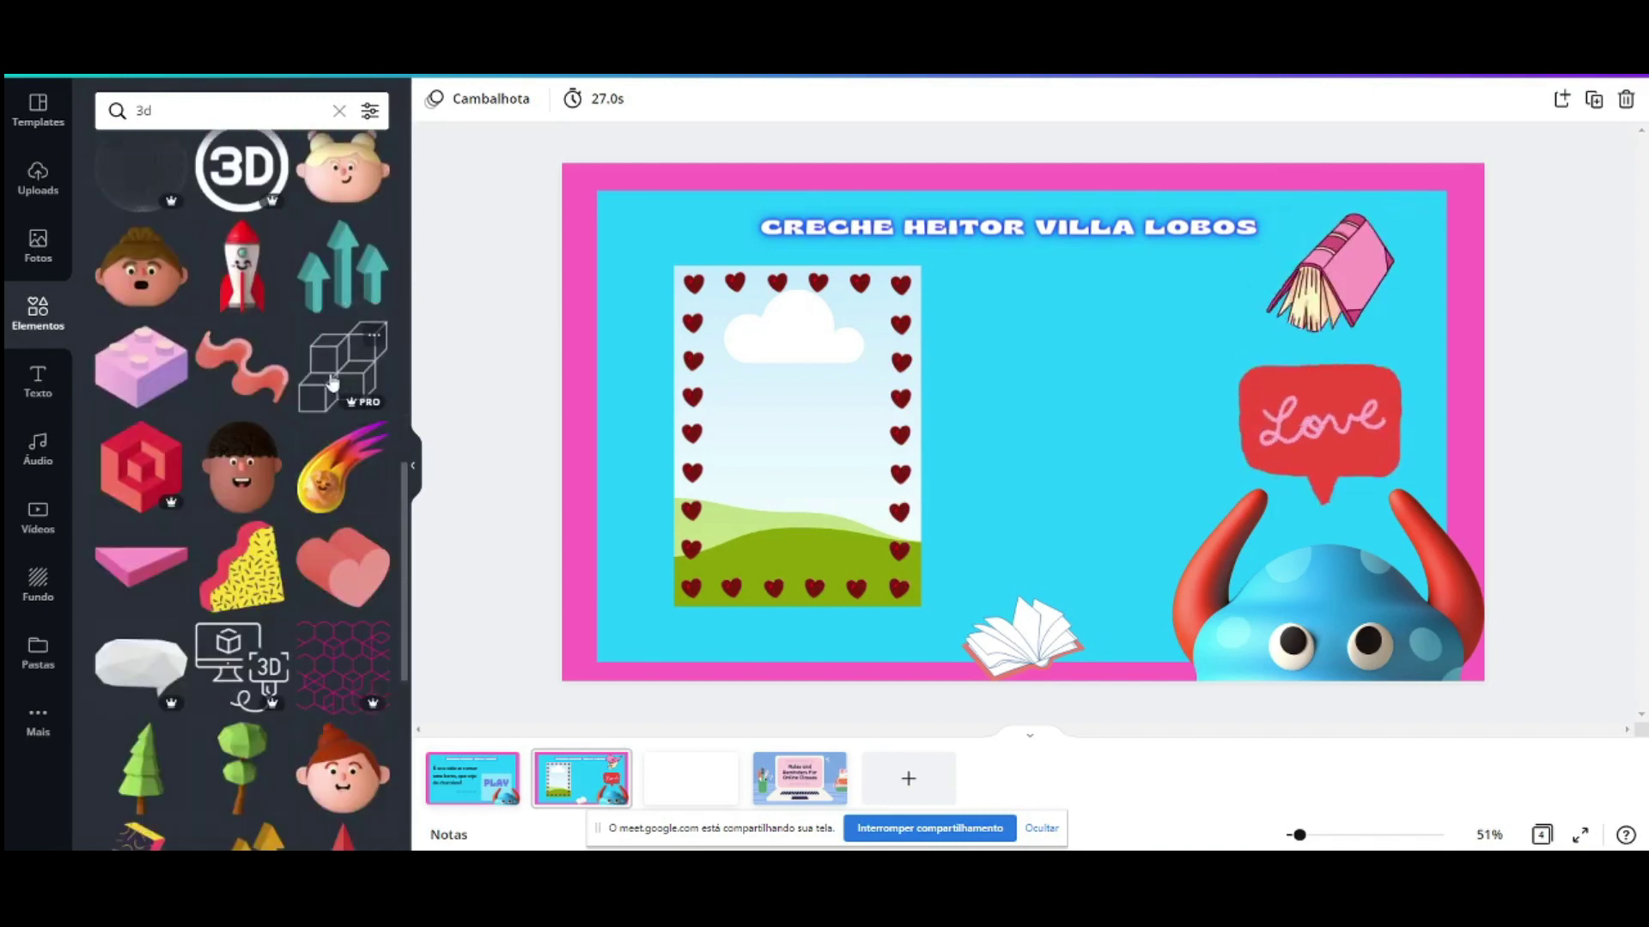
scroll(344, 361, down, 5)
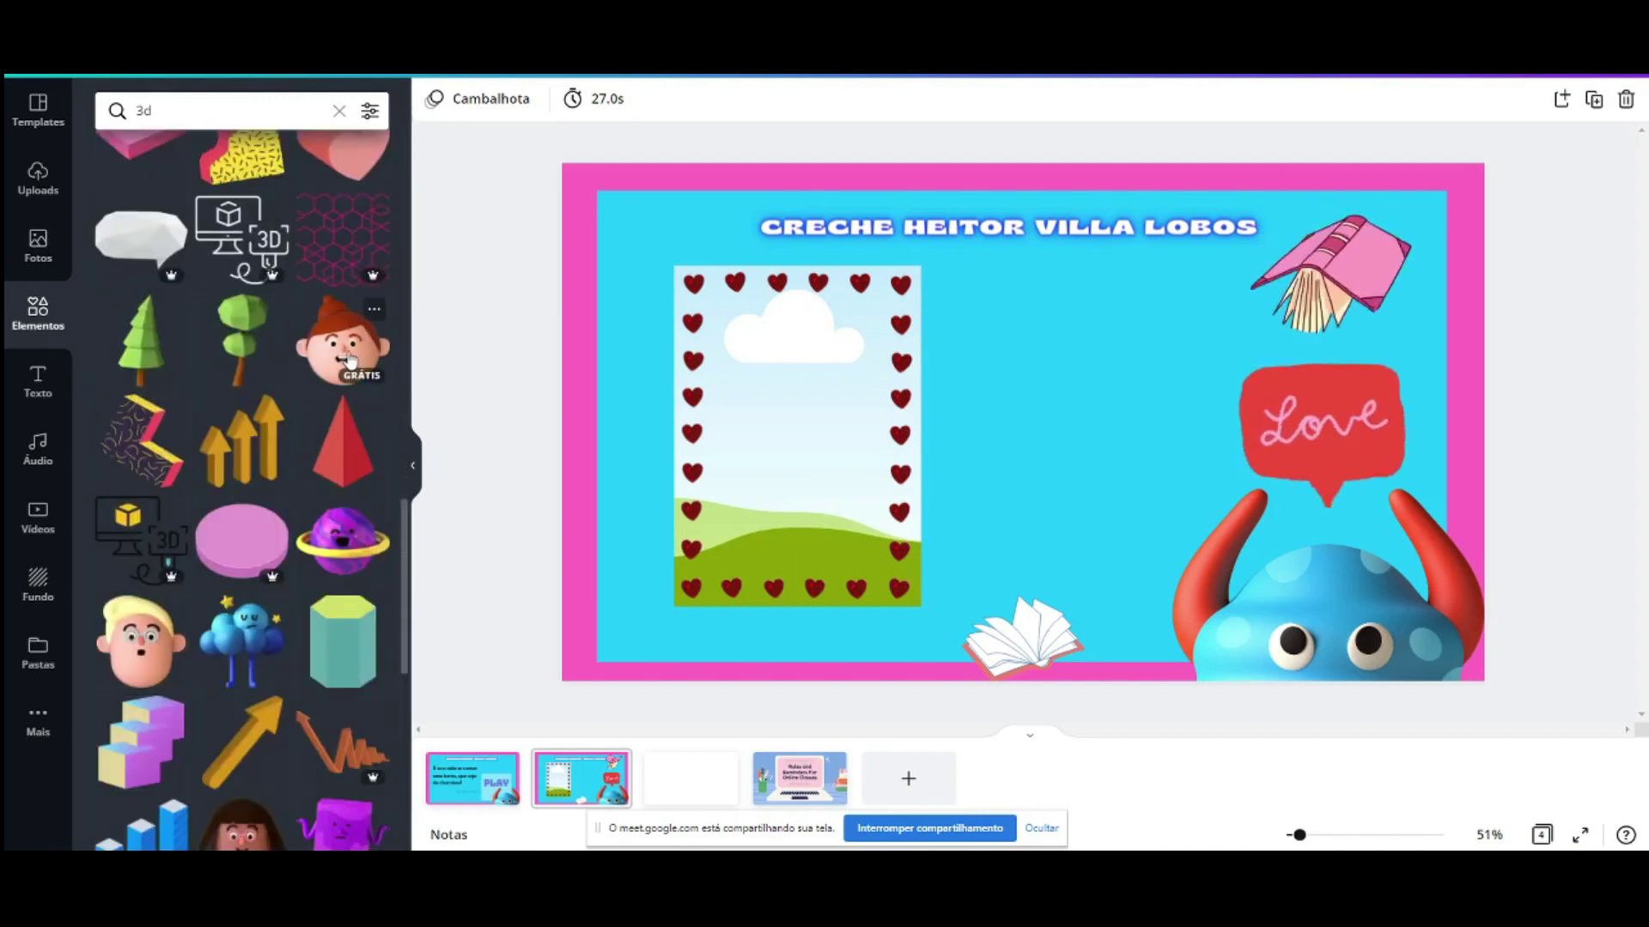
scroll(343, 361, down, 5)
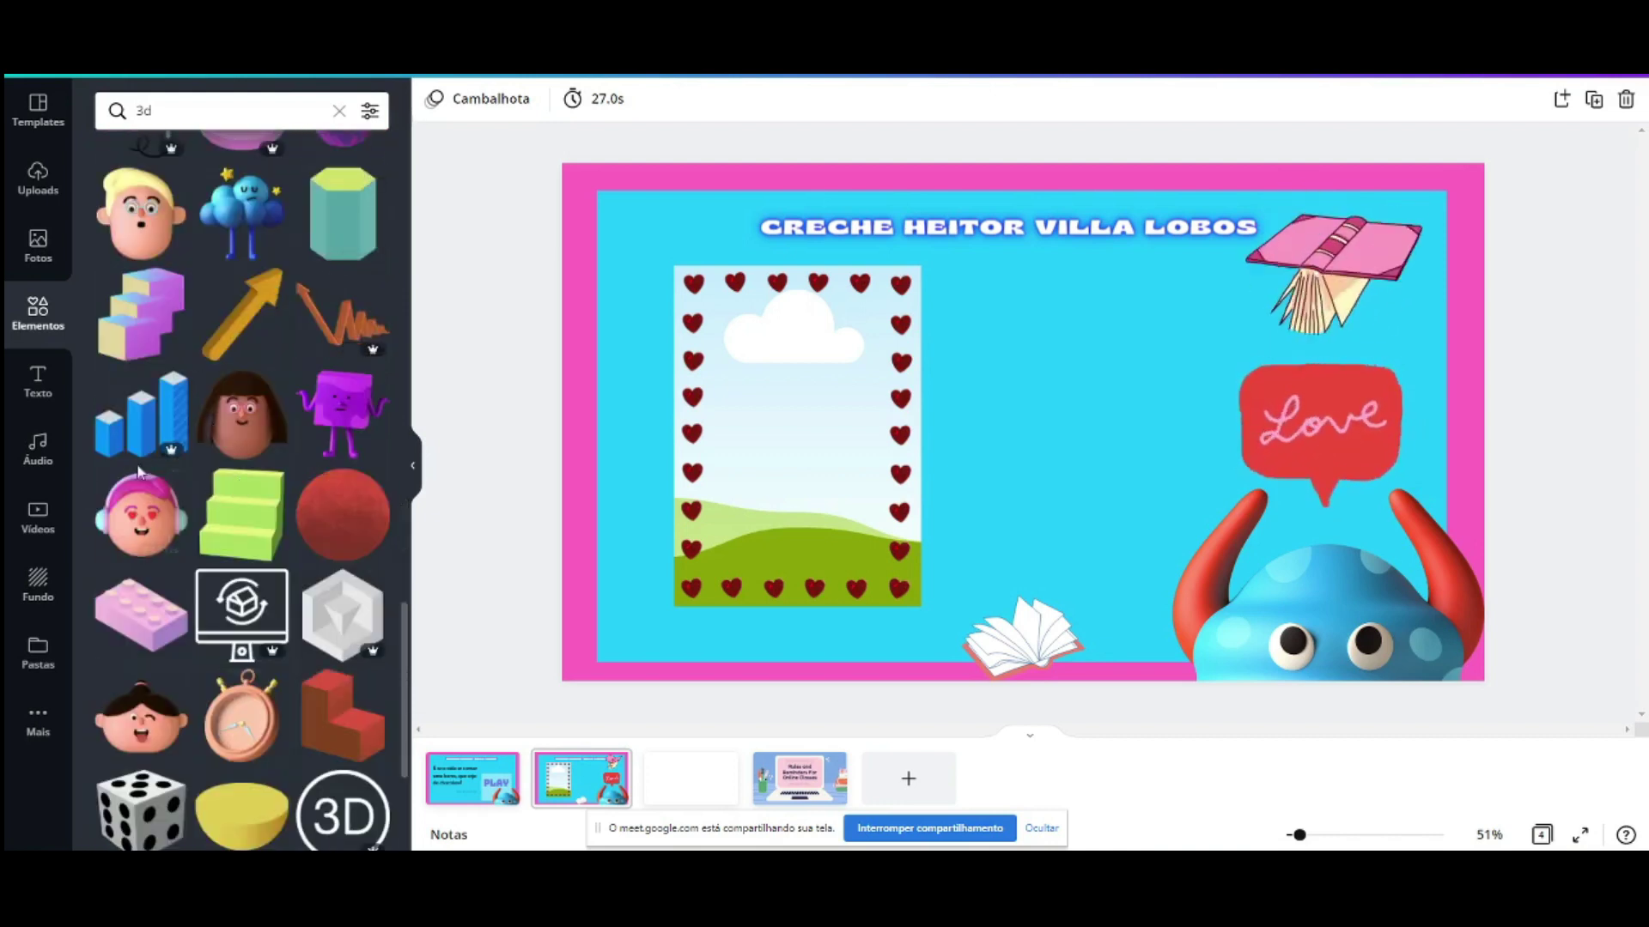
Step: Try the black-and-white 3D dice on the second slide and delete it again
scroll(407, 654, down, 1)
drag(406, 655, 406, 684)
click(141, 567)
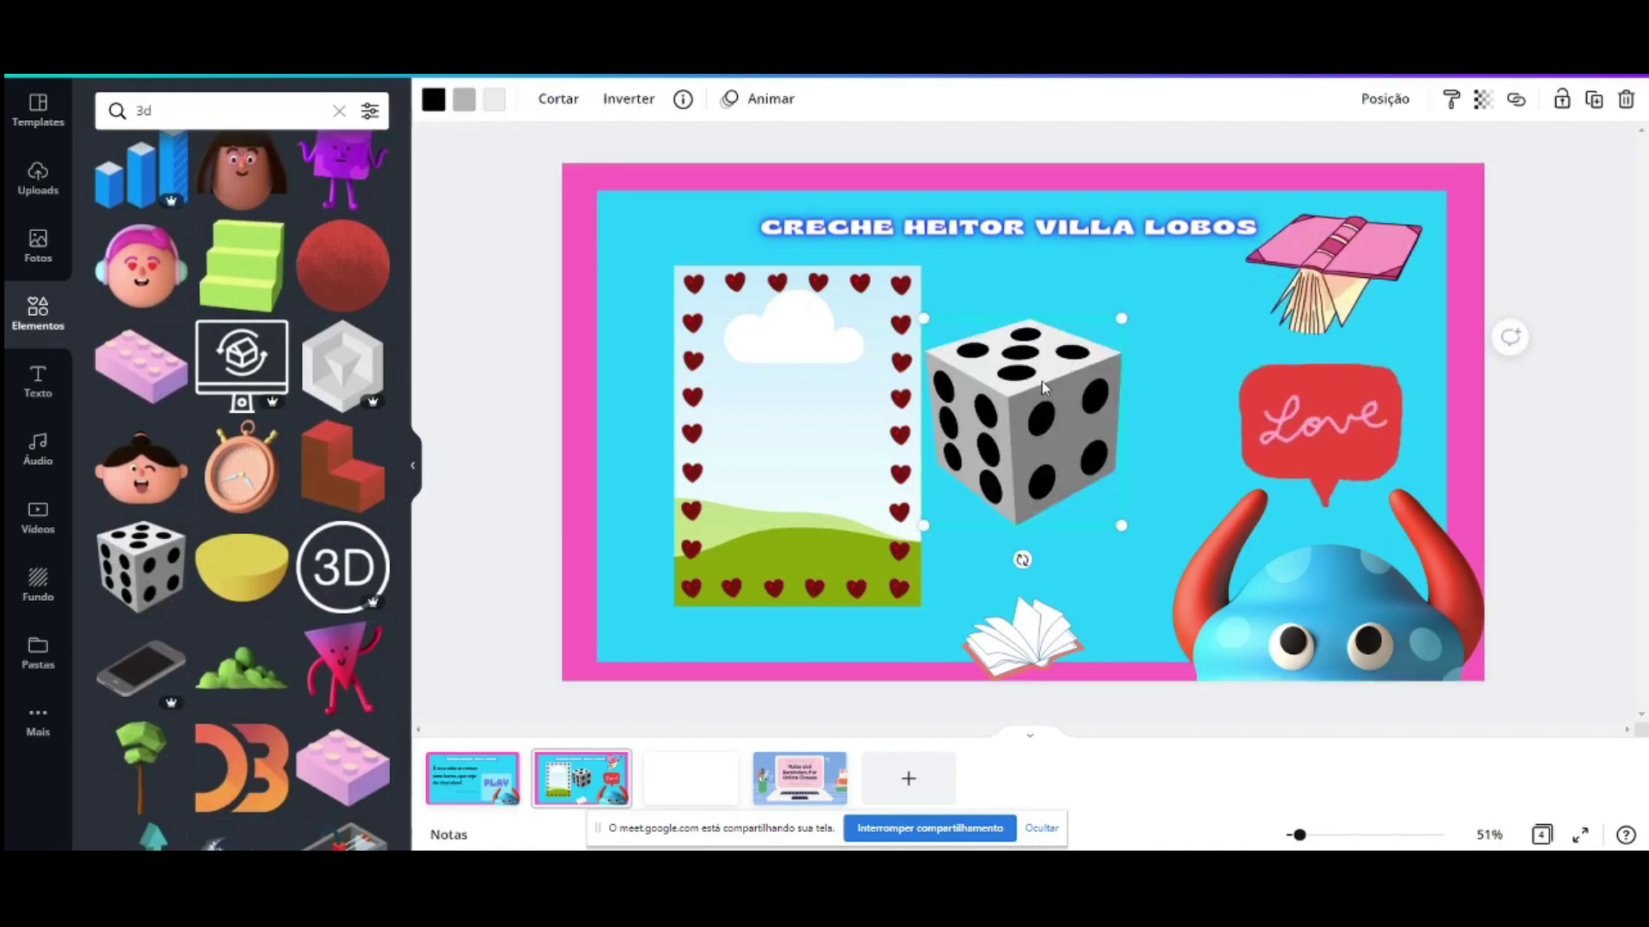
key(Delete)
Step: Extend the element search to "3d coraçao"
scroll(279, 498, up, 10)
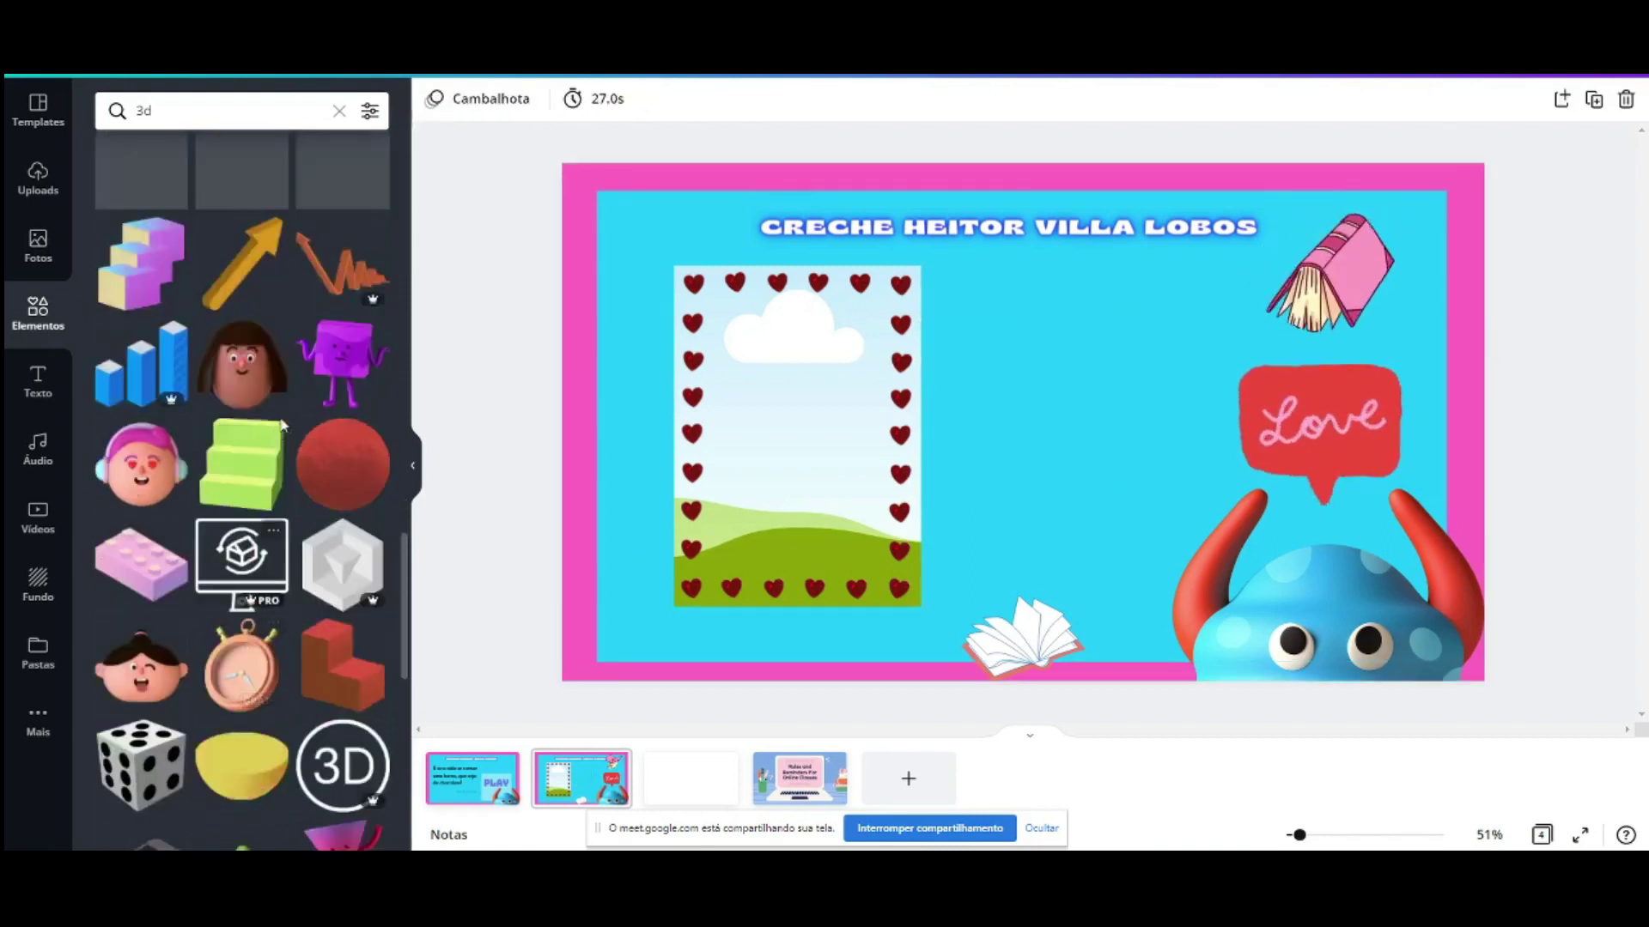
text(coraçao)
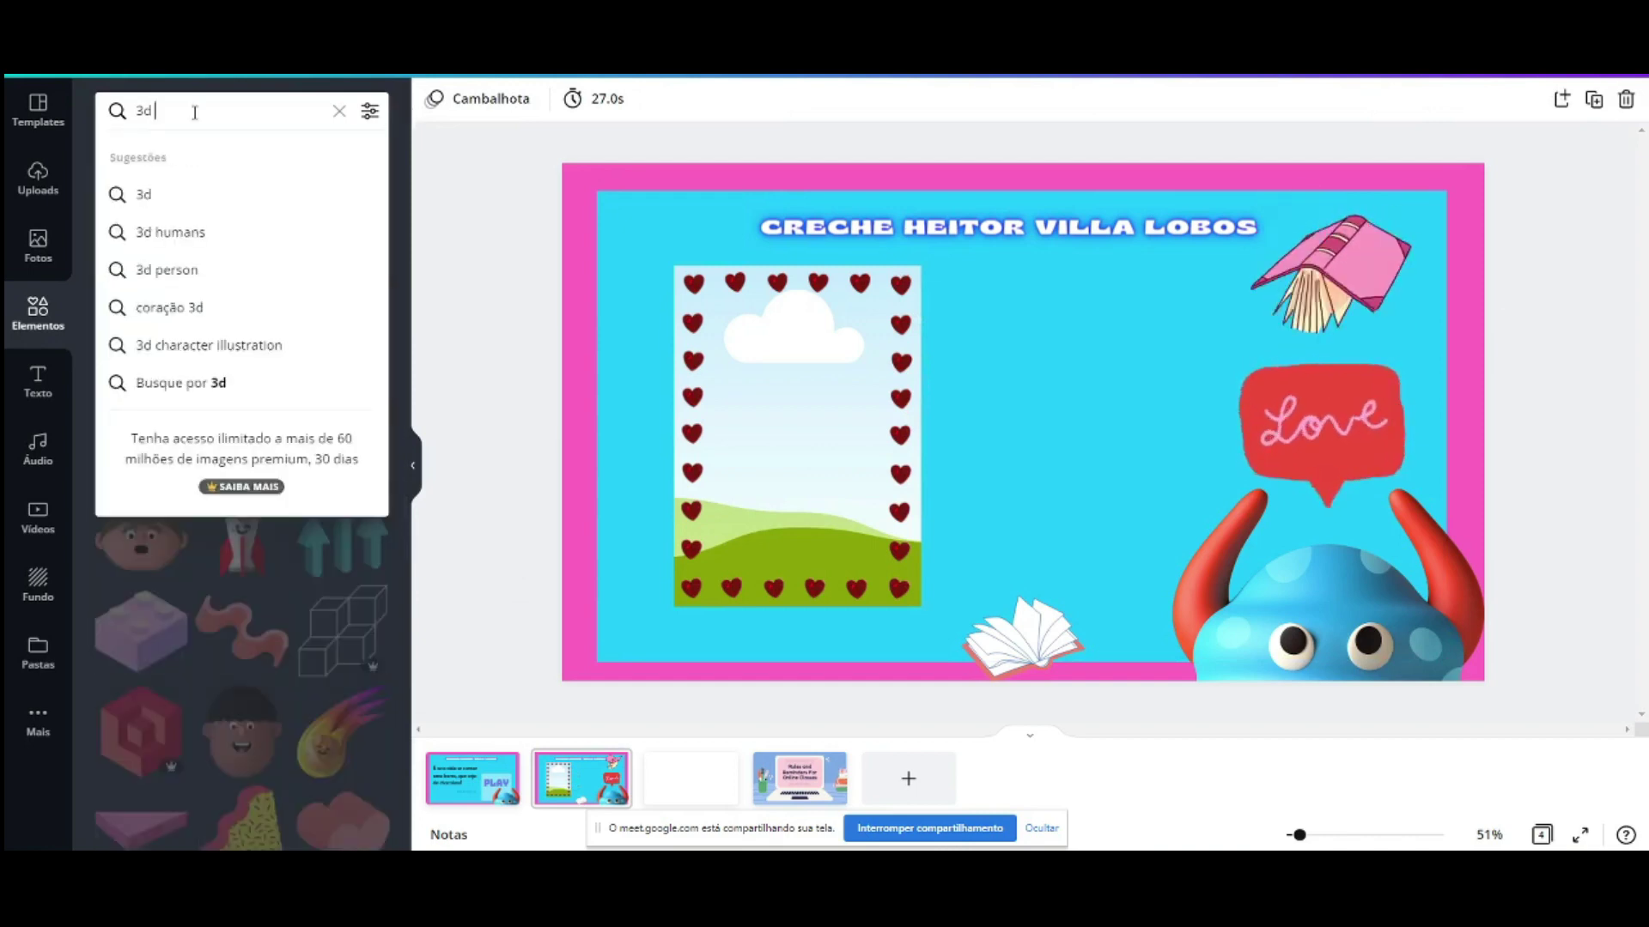
key(BackSpace)
key(BackSpace)
text(ão)
key(Return)
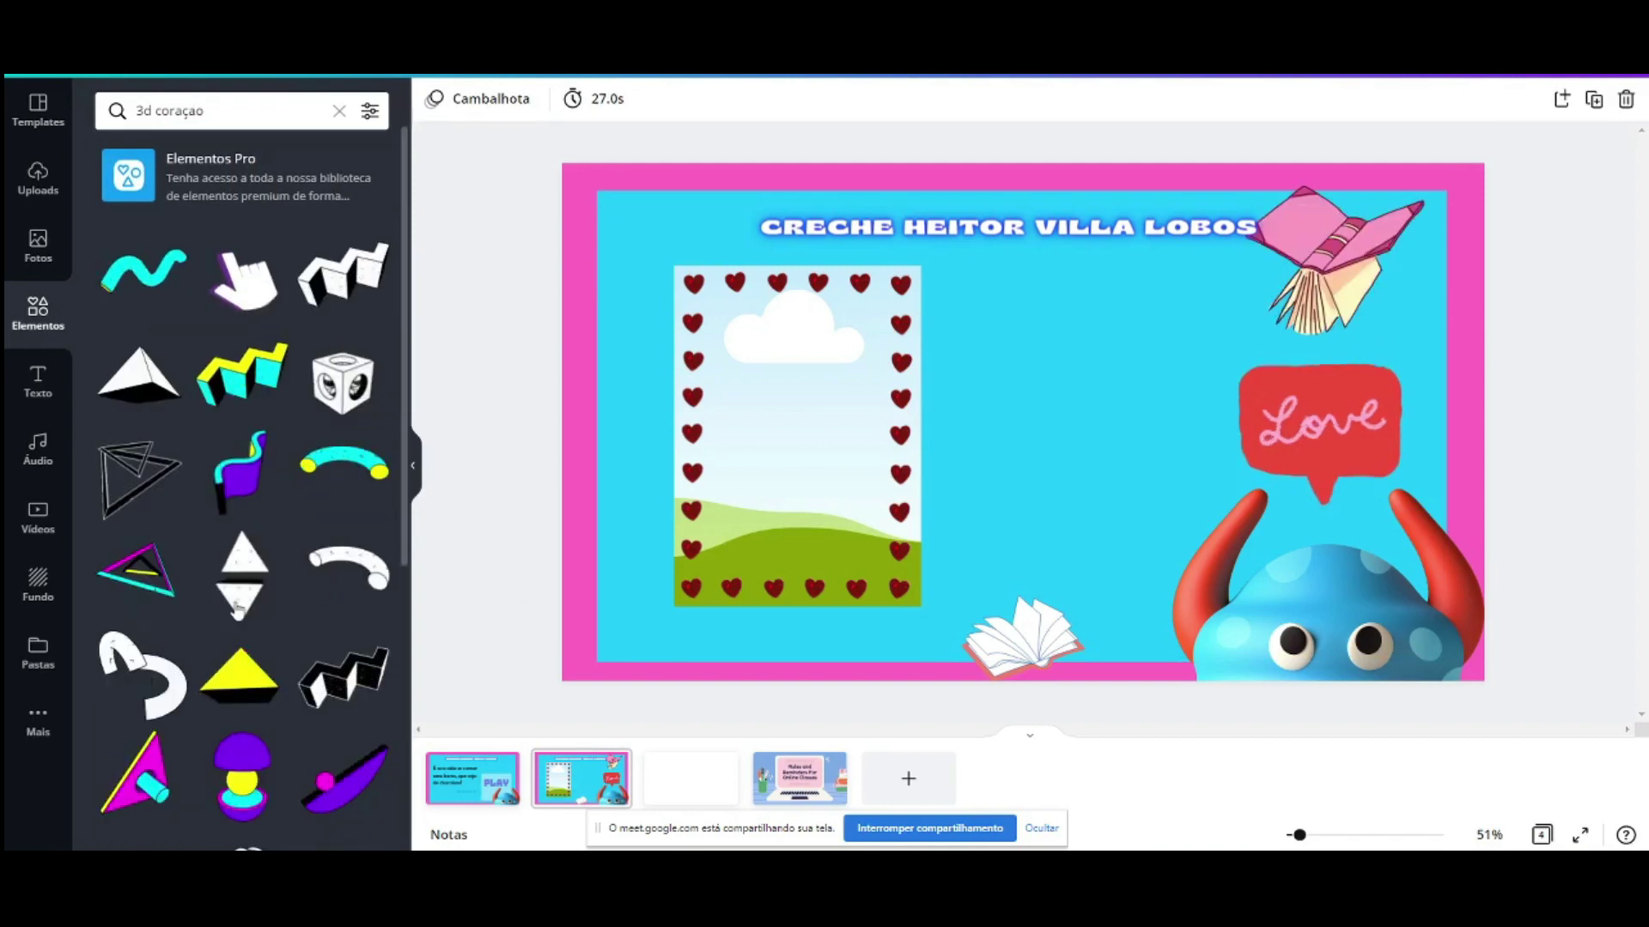
Step: Search the elements for the suggested term "3d humans" and add the pink-haired head with headphones to the second slide
double_click(325, 116)
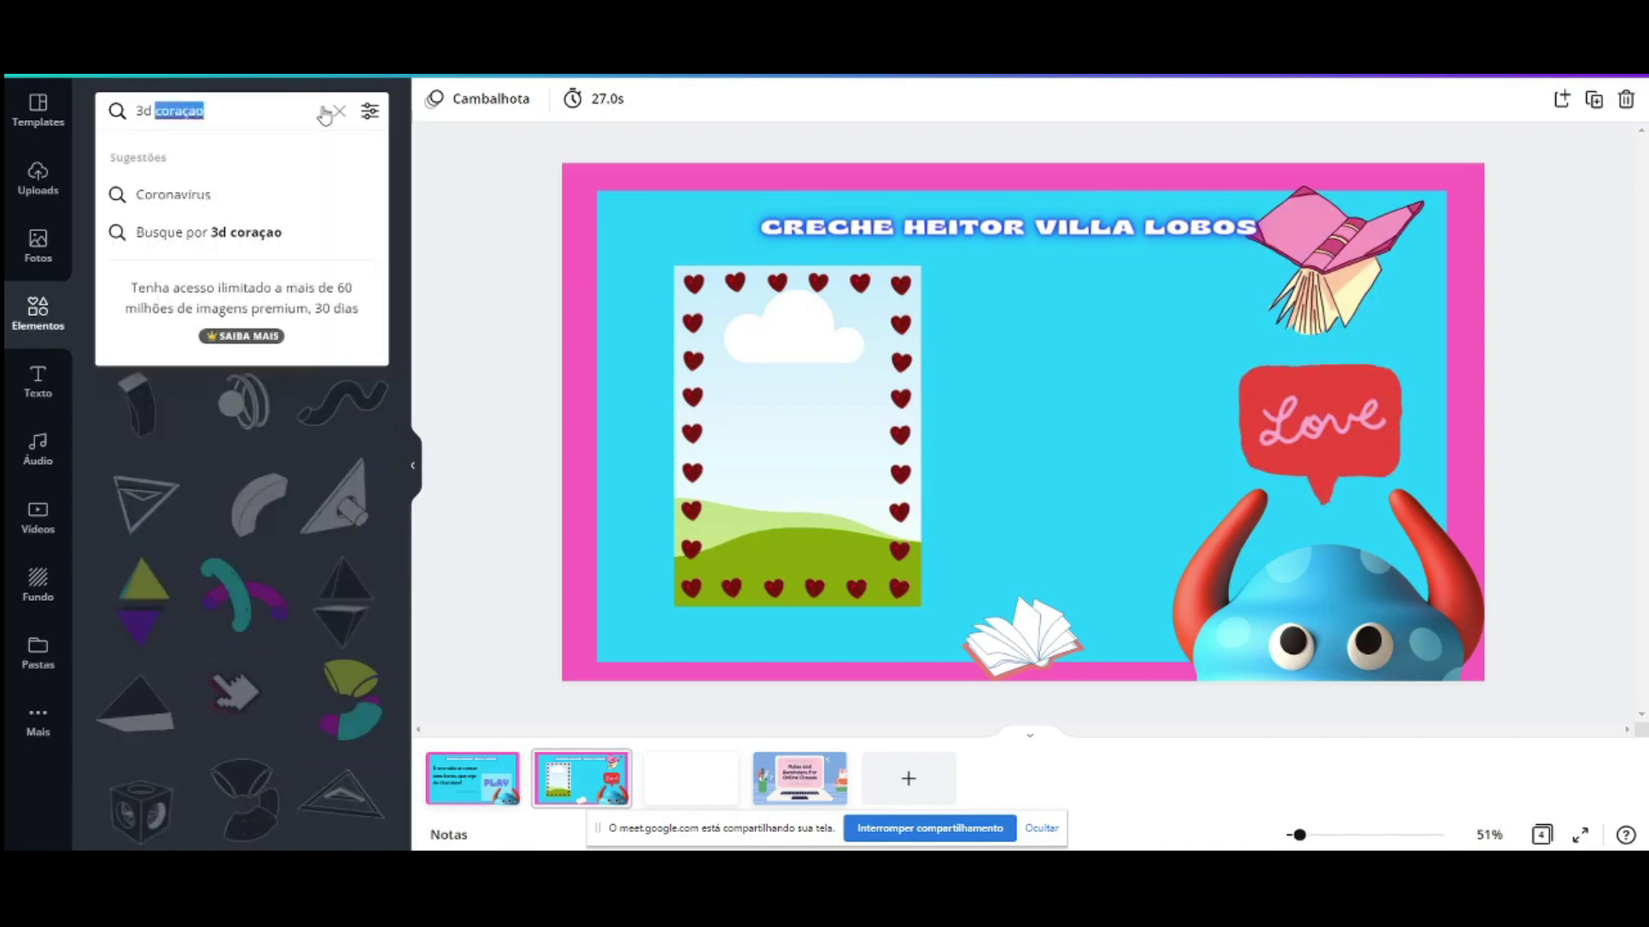
key(BackSpace)
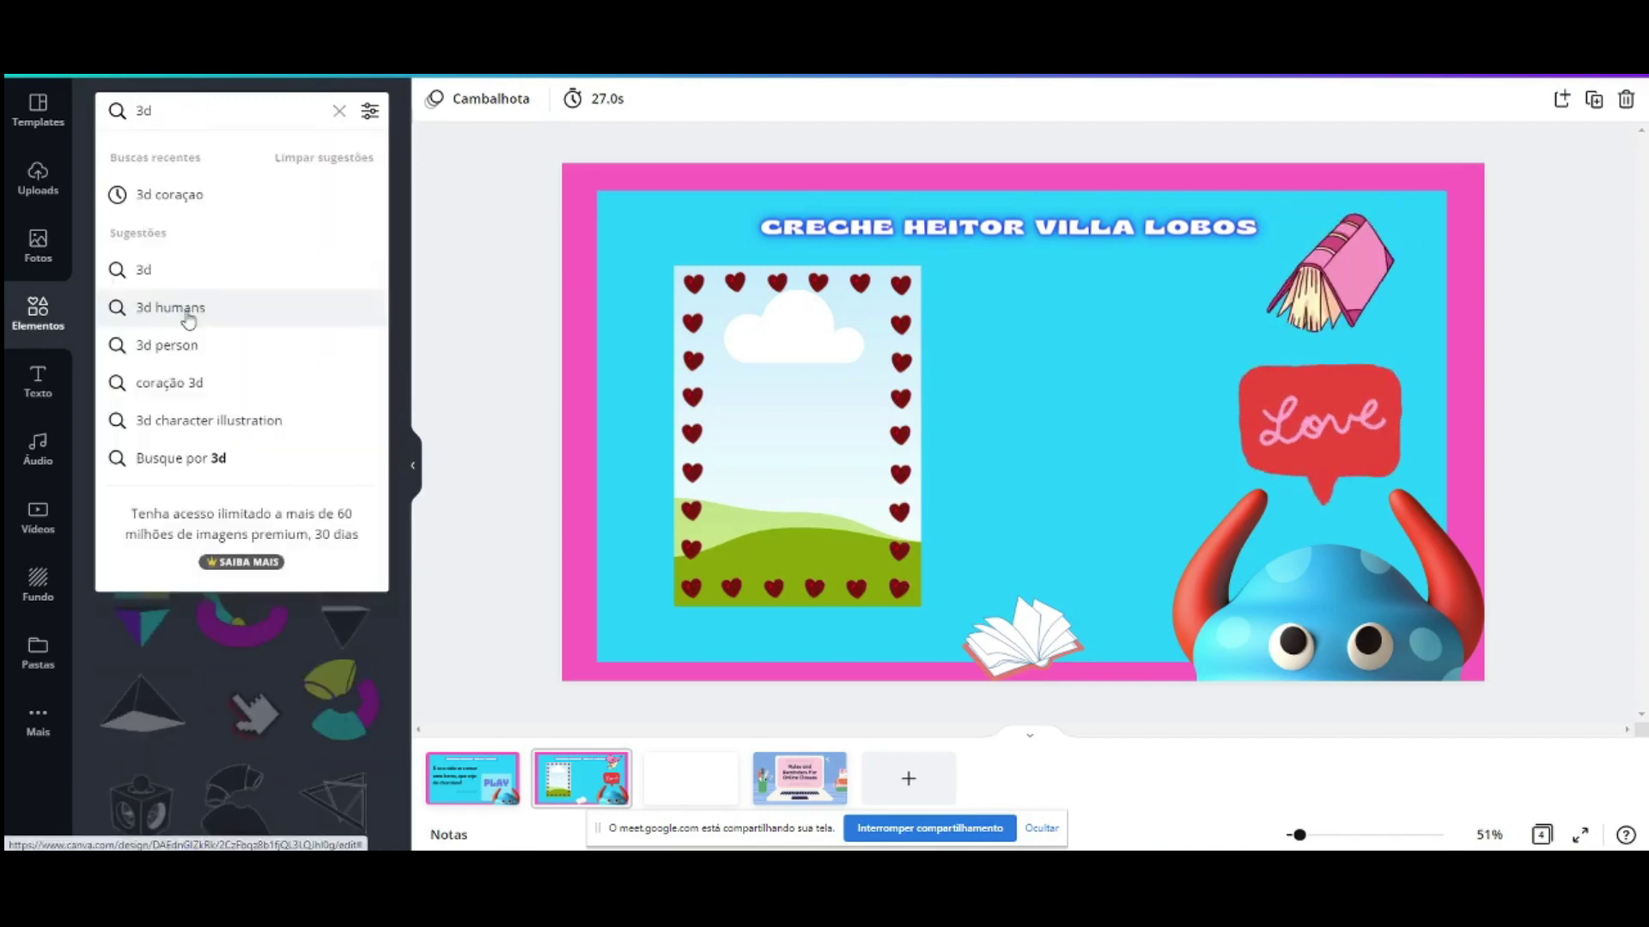
click(188, 311)
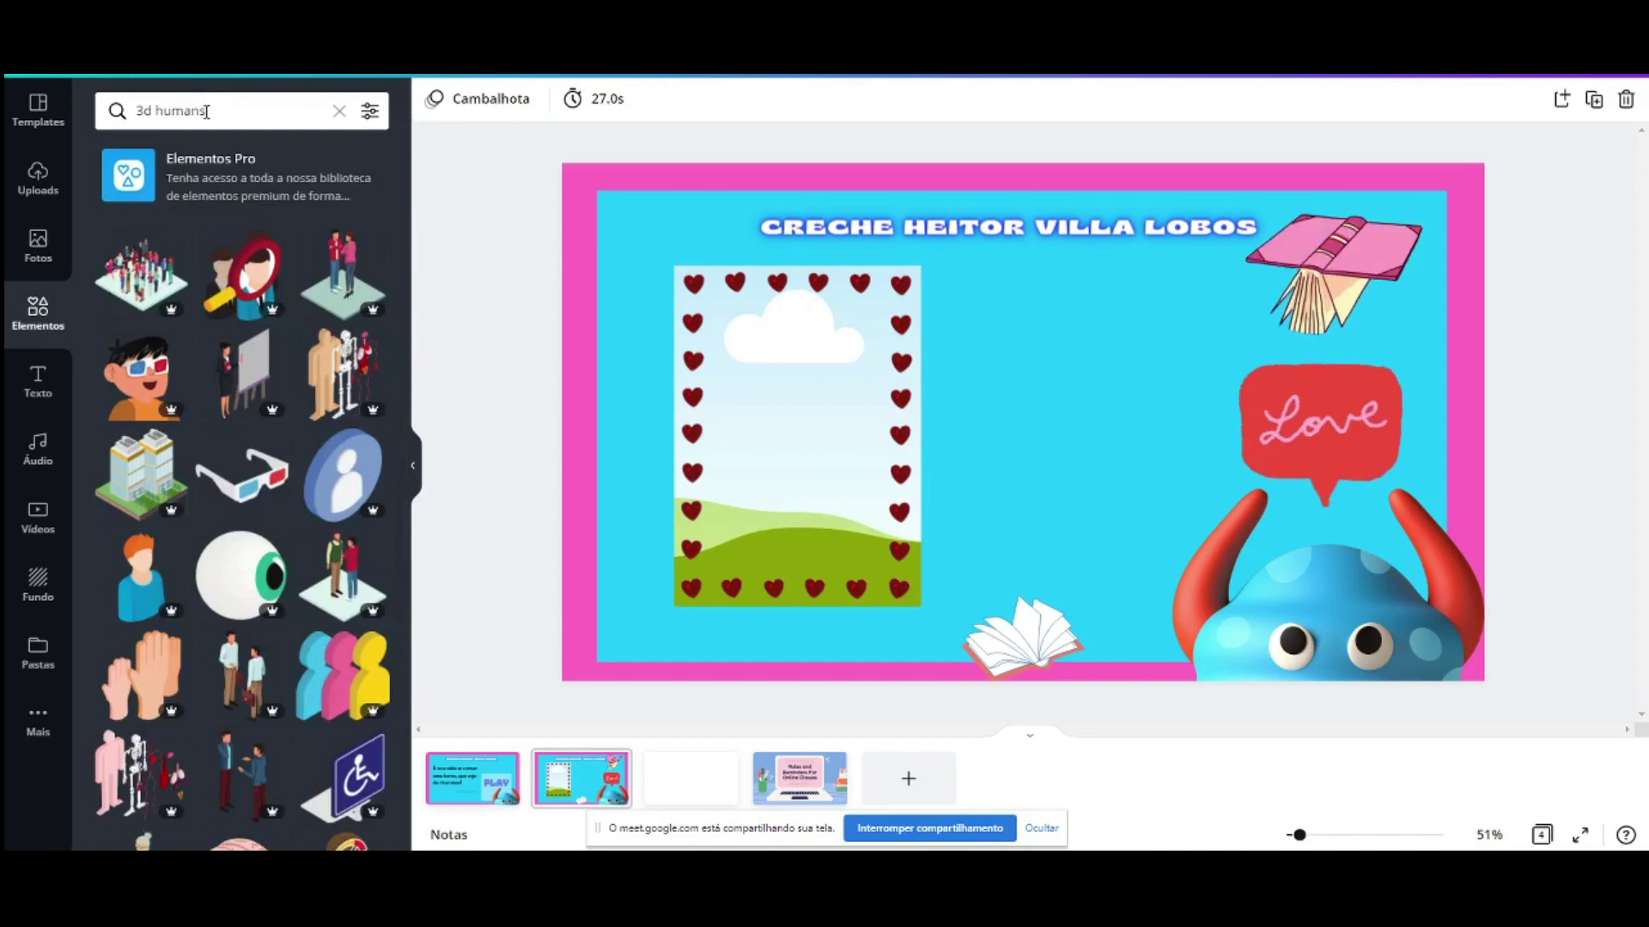
scroll(255, 541, down, 4)
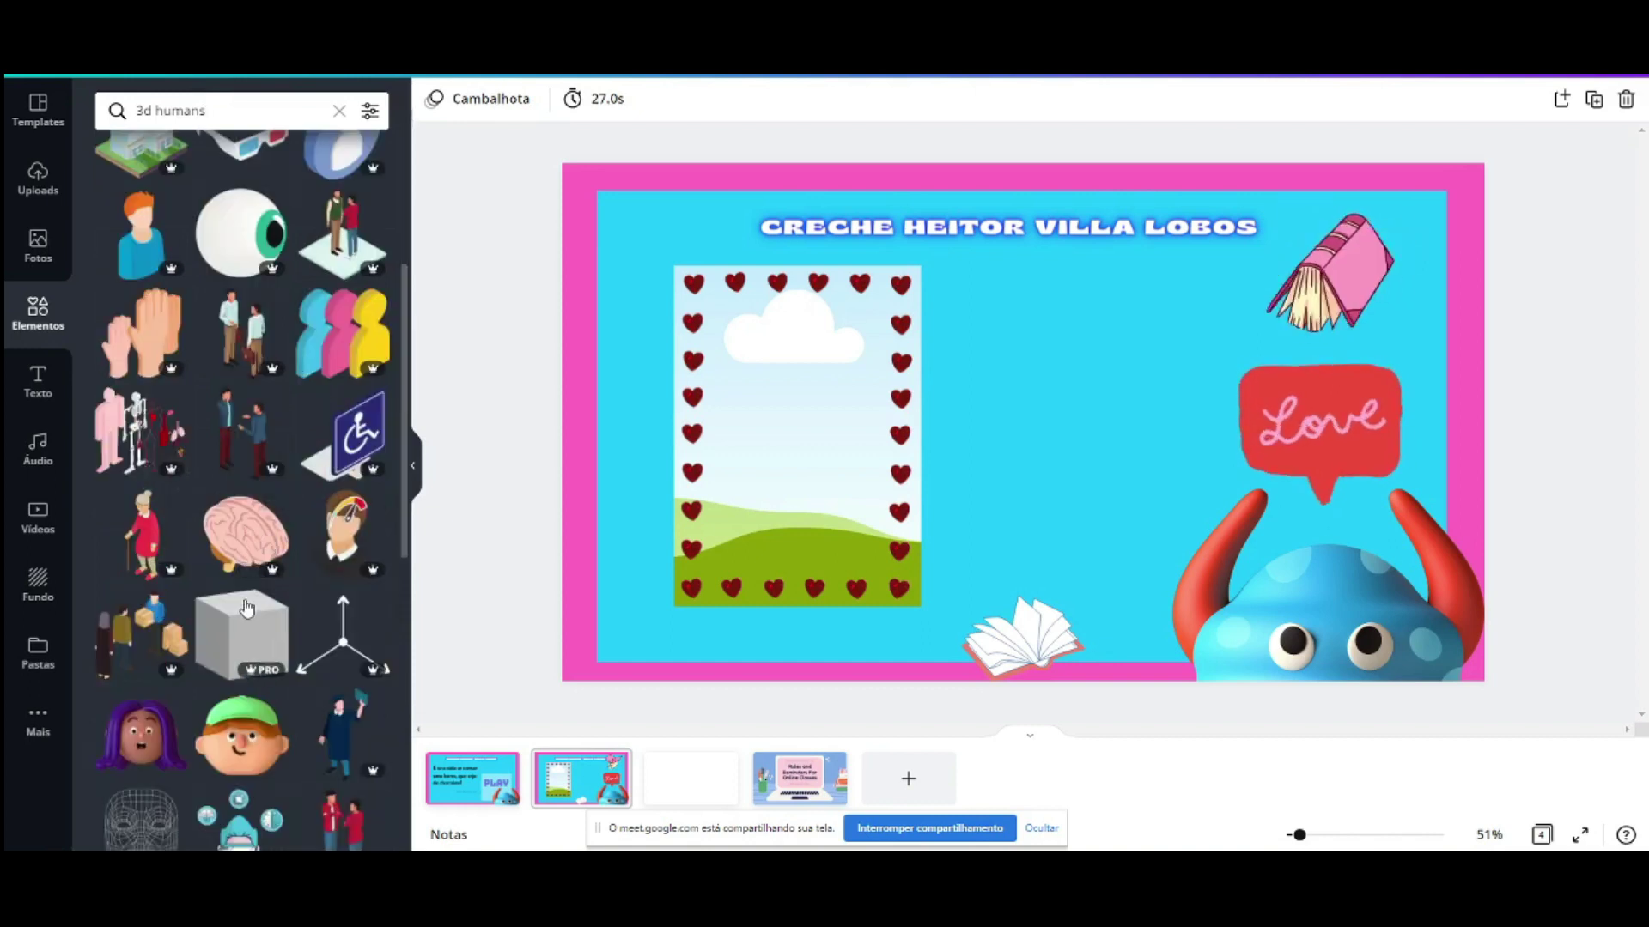
scroll(197, 472, down, 4)
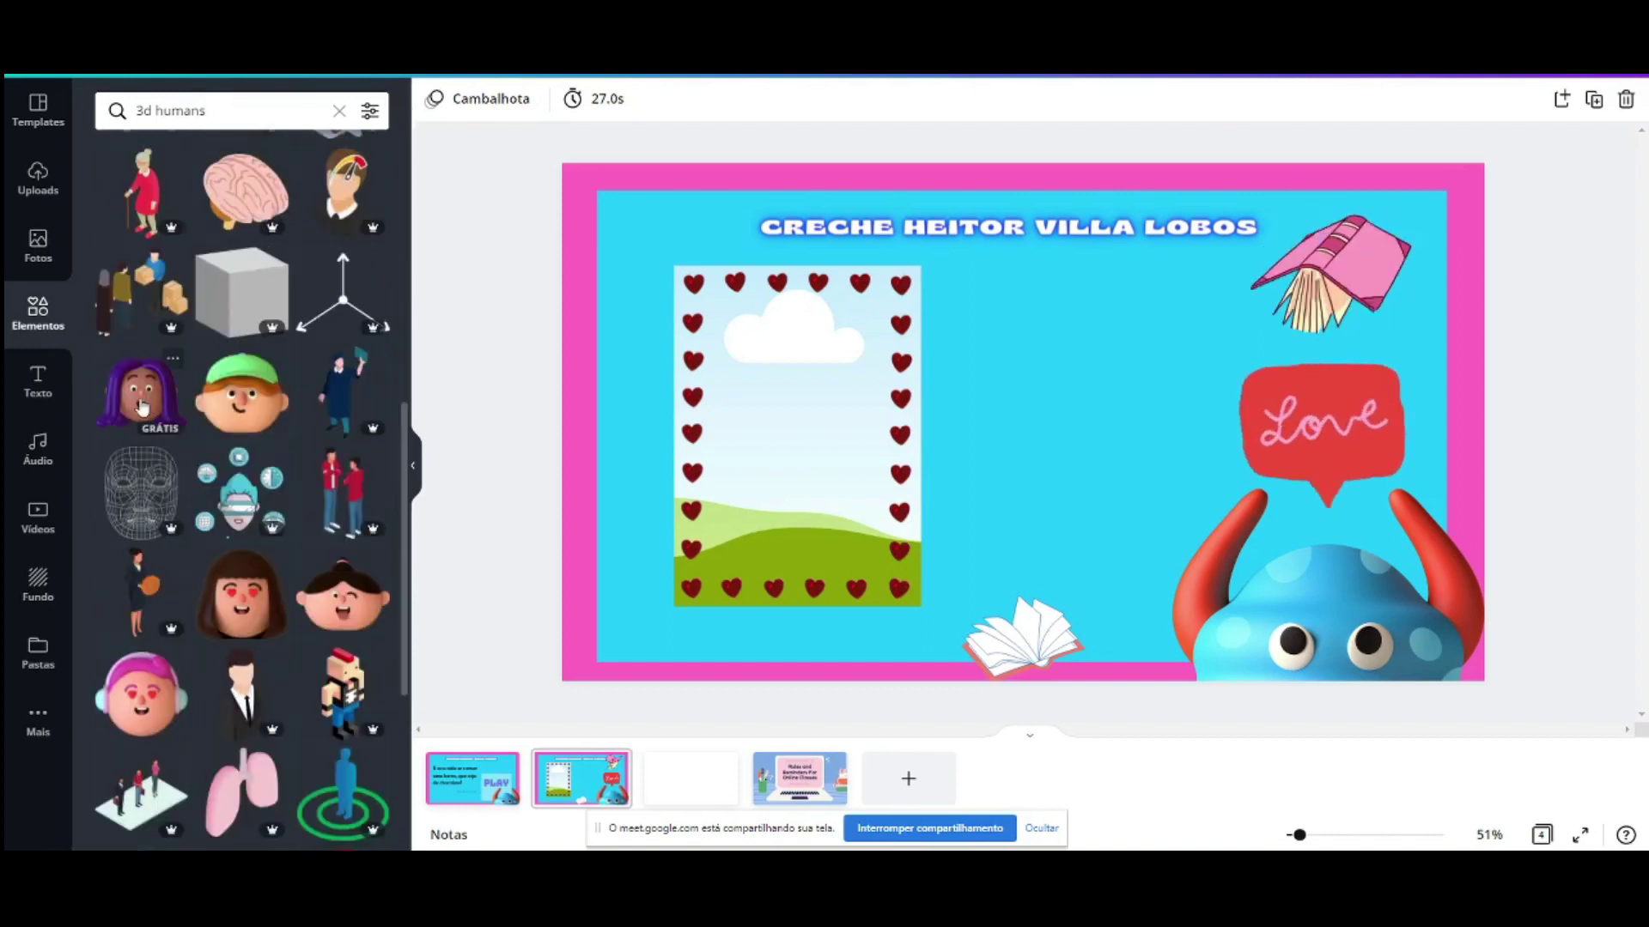
click(141, 694)
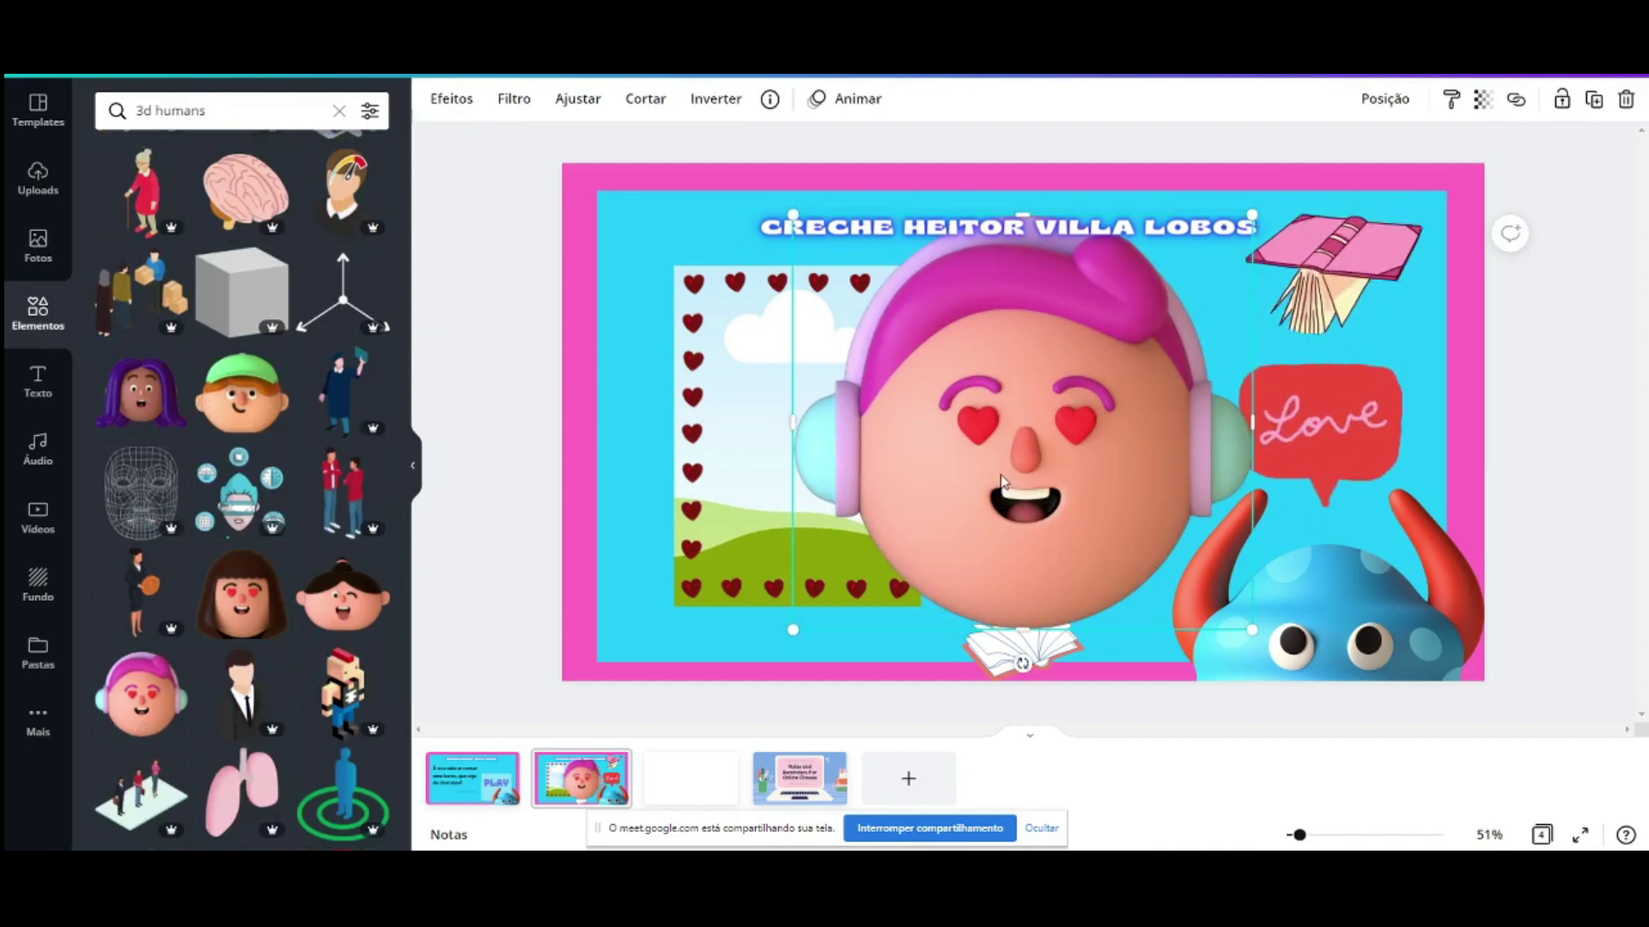
Step: Add the 3D classroom illustration from the results and enlarge it over the left part of the second slide
scroll(241, 515, down, 3)
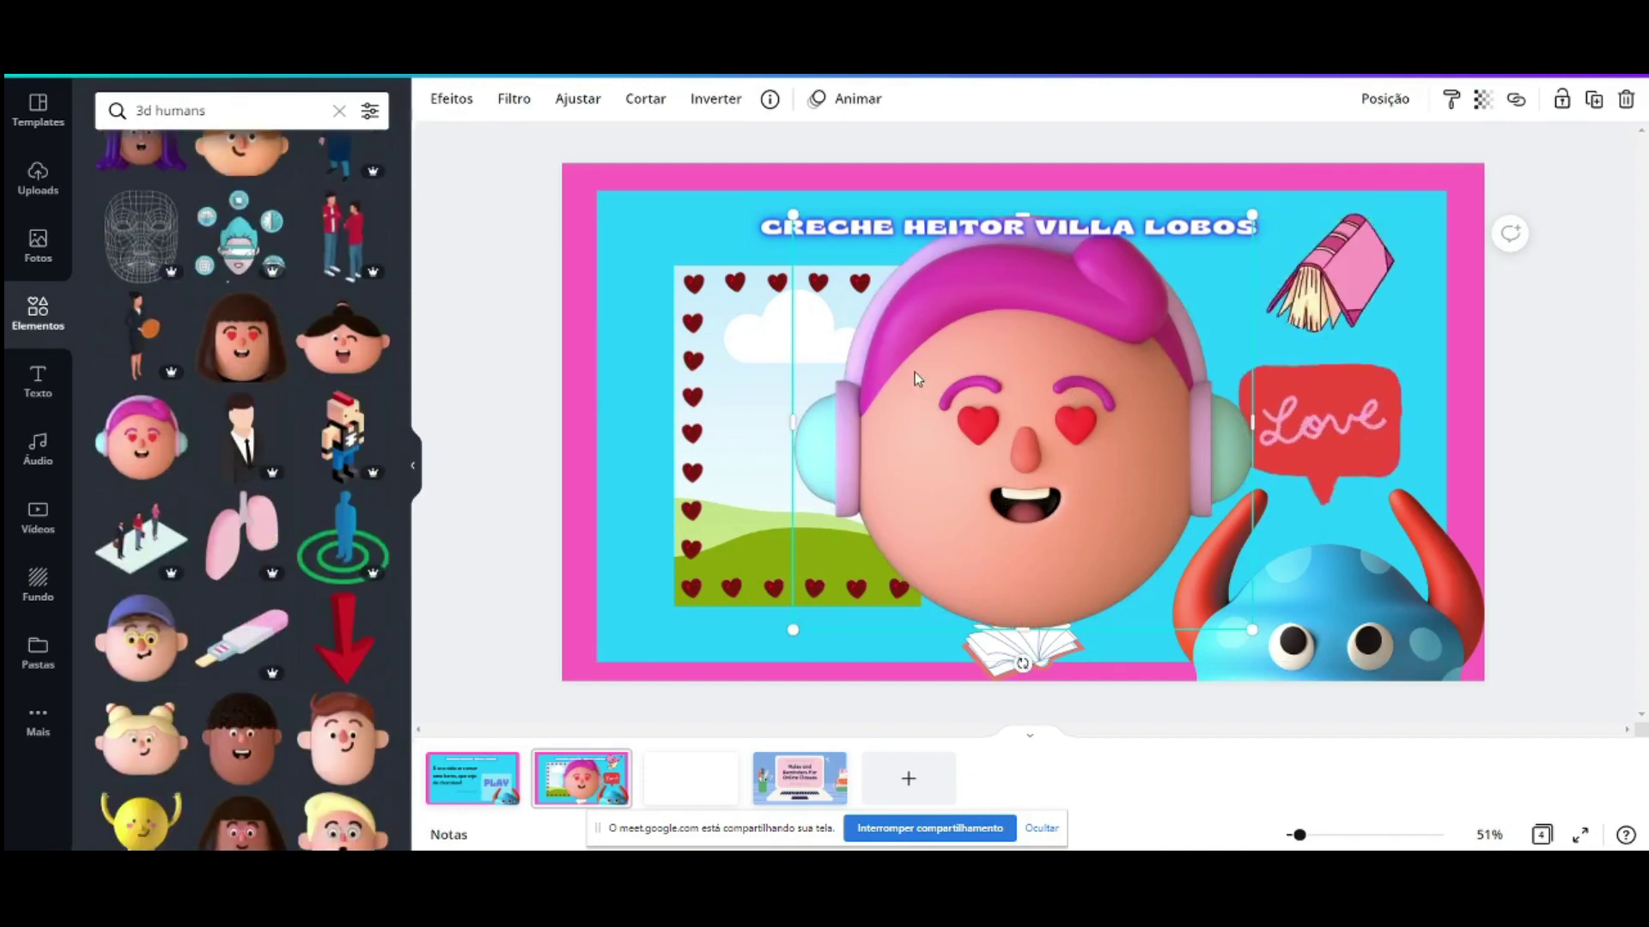
scroll(210, 617, down, 5)
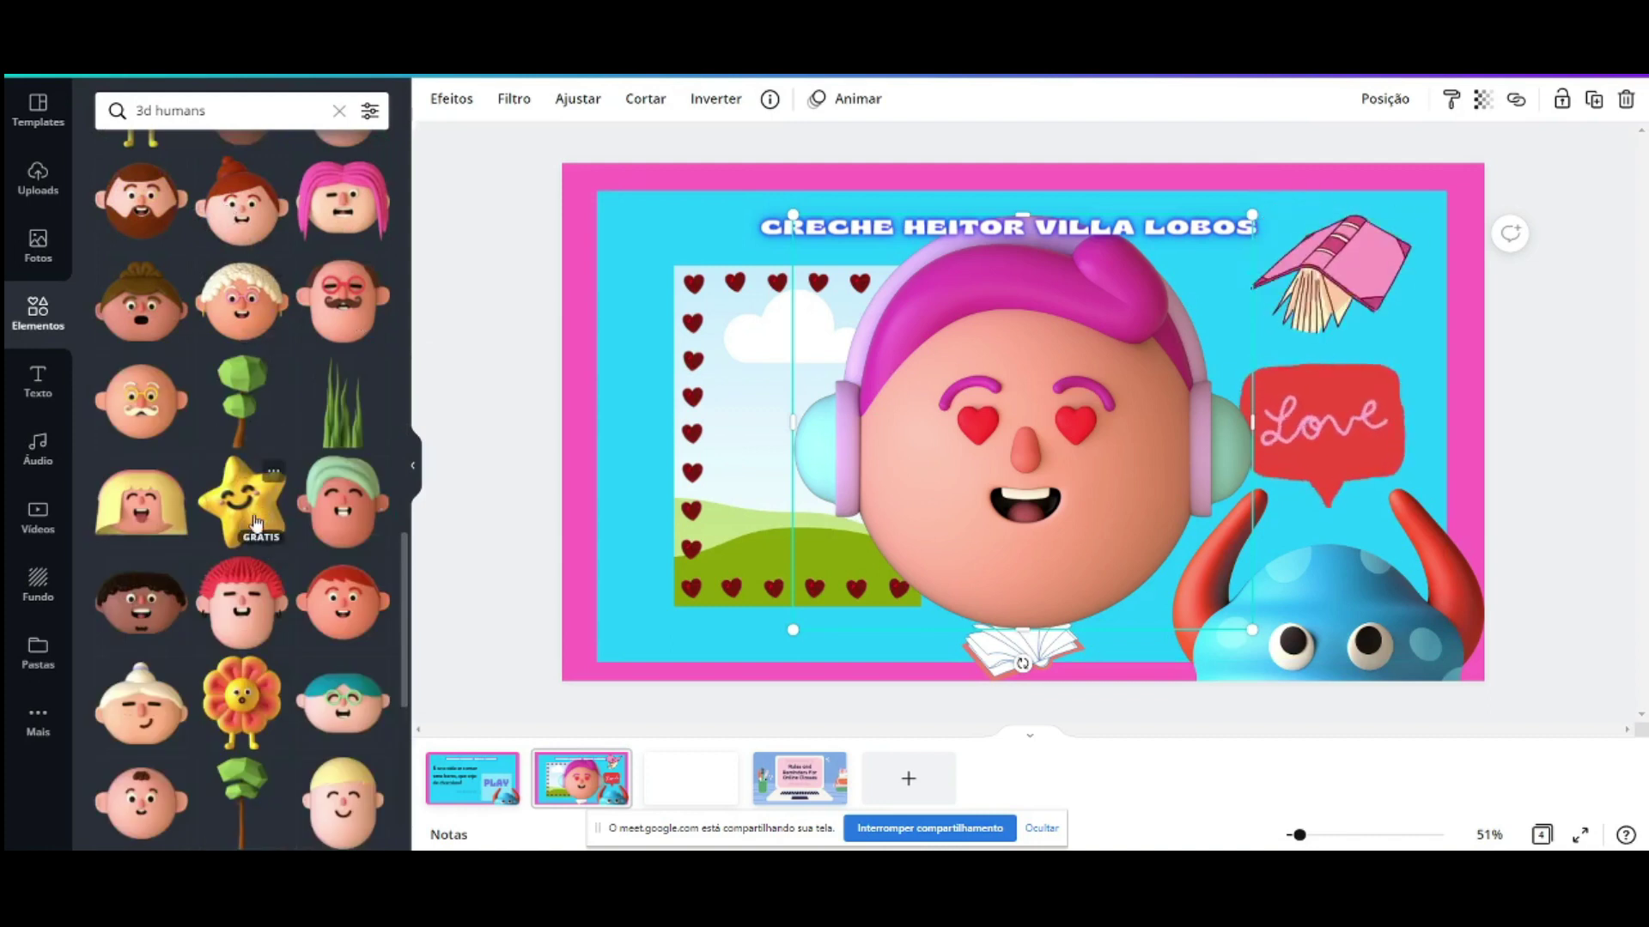
scroll(255, 522, down, 3)
scroll(283, 601, down, 3)
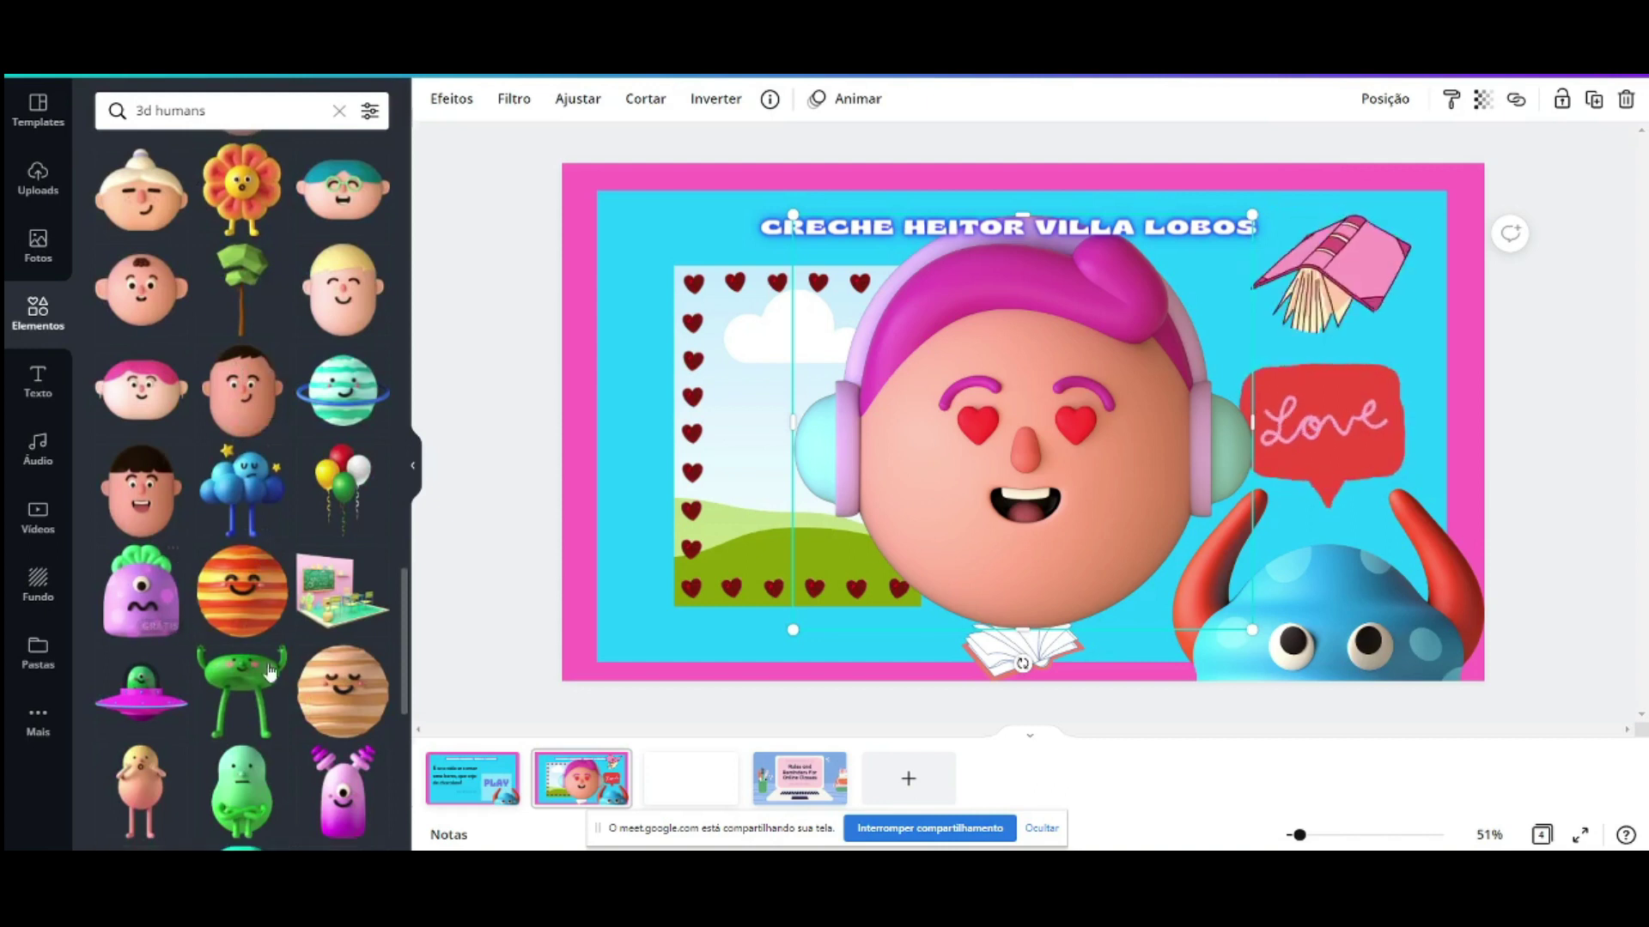
click(333, 624)
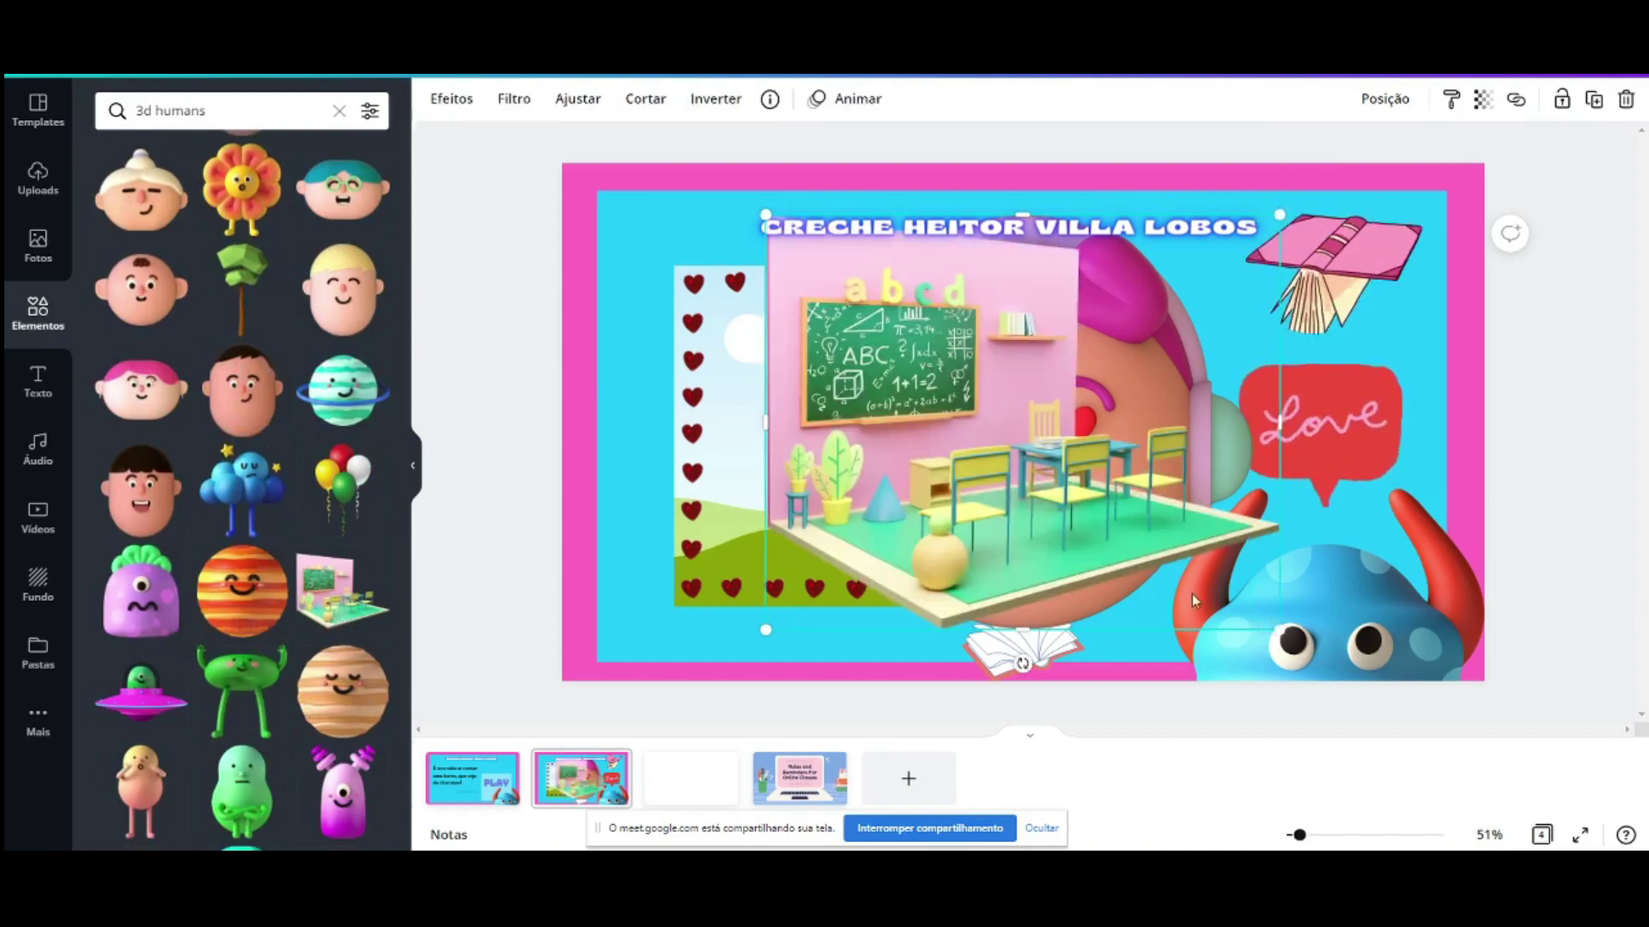
drag(1279, 629, 1491, 717)
drag(1035, 463, 861, 395)
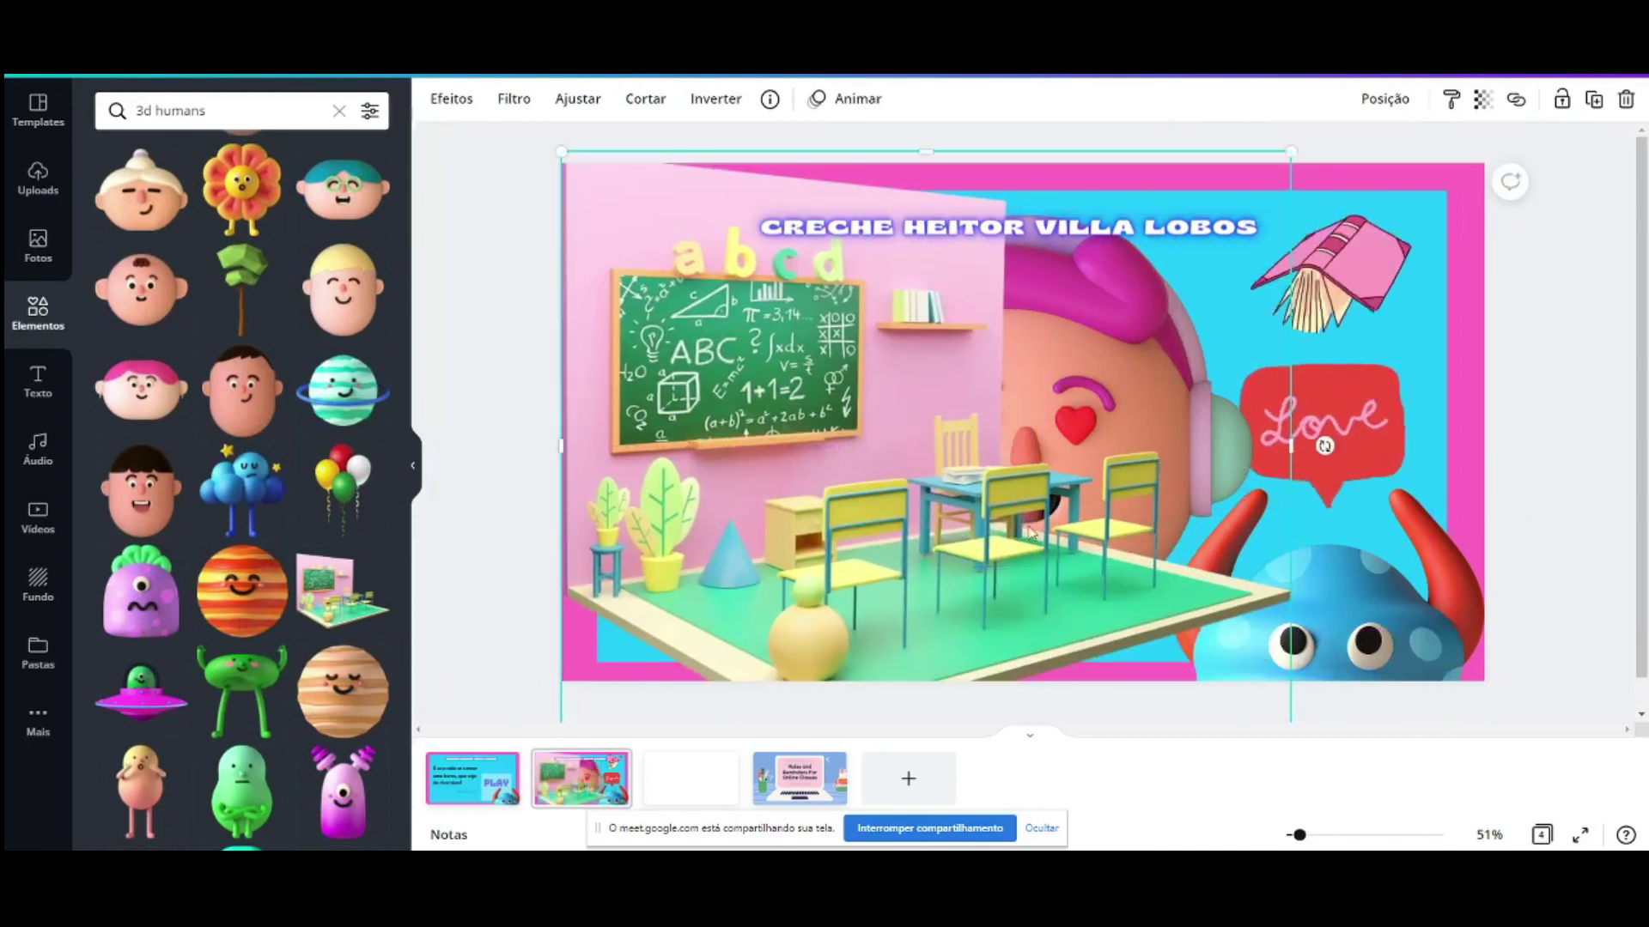
Step: Delete the classroom illustration and the pink-haired head from the second slide
key(Delete)
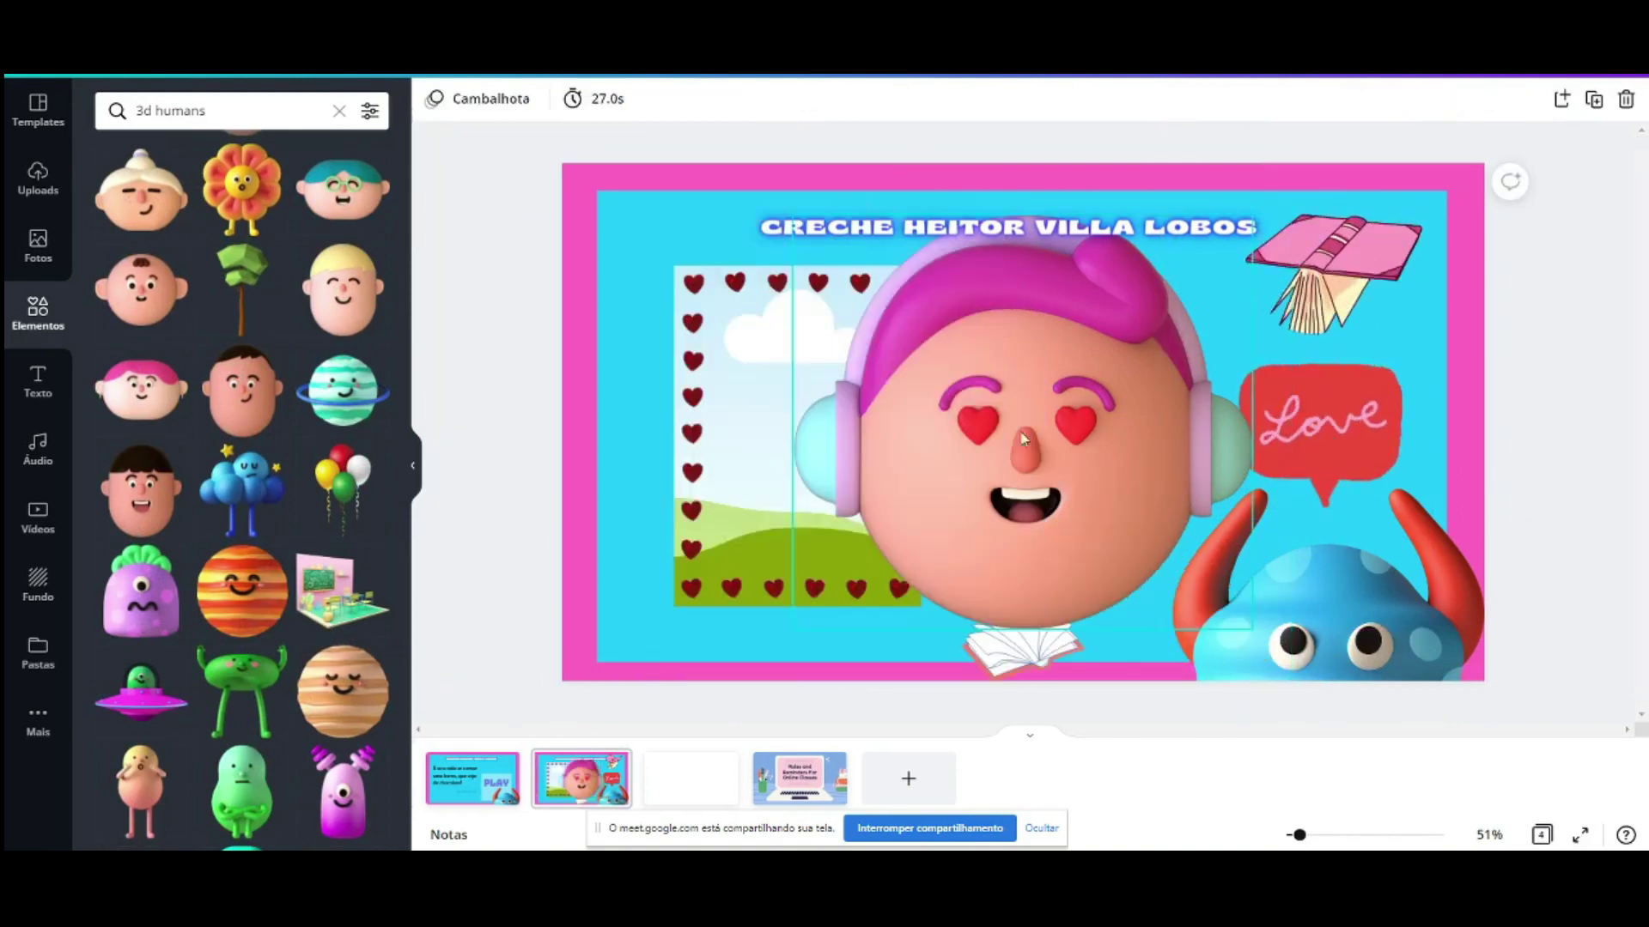
click(1106, 408)
key(Delete)
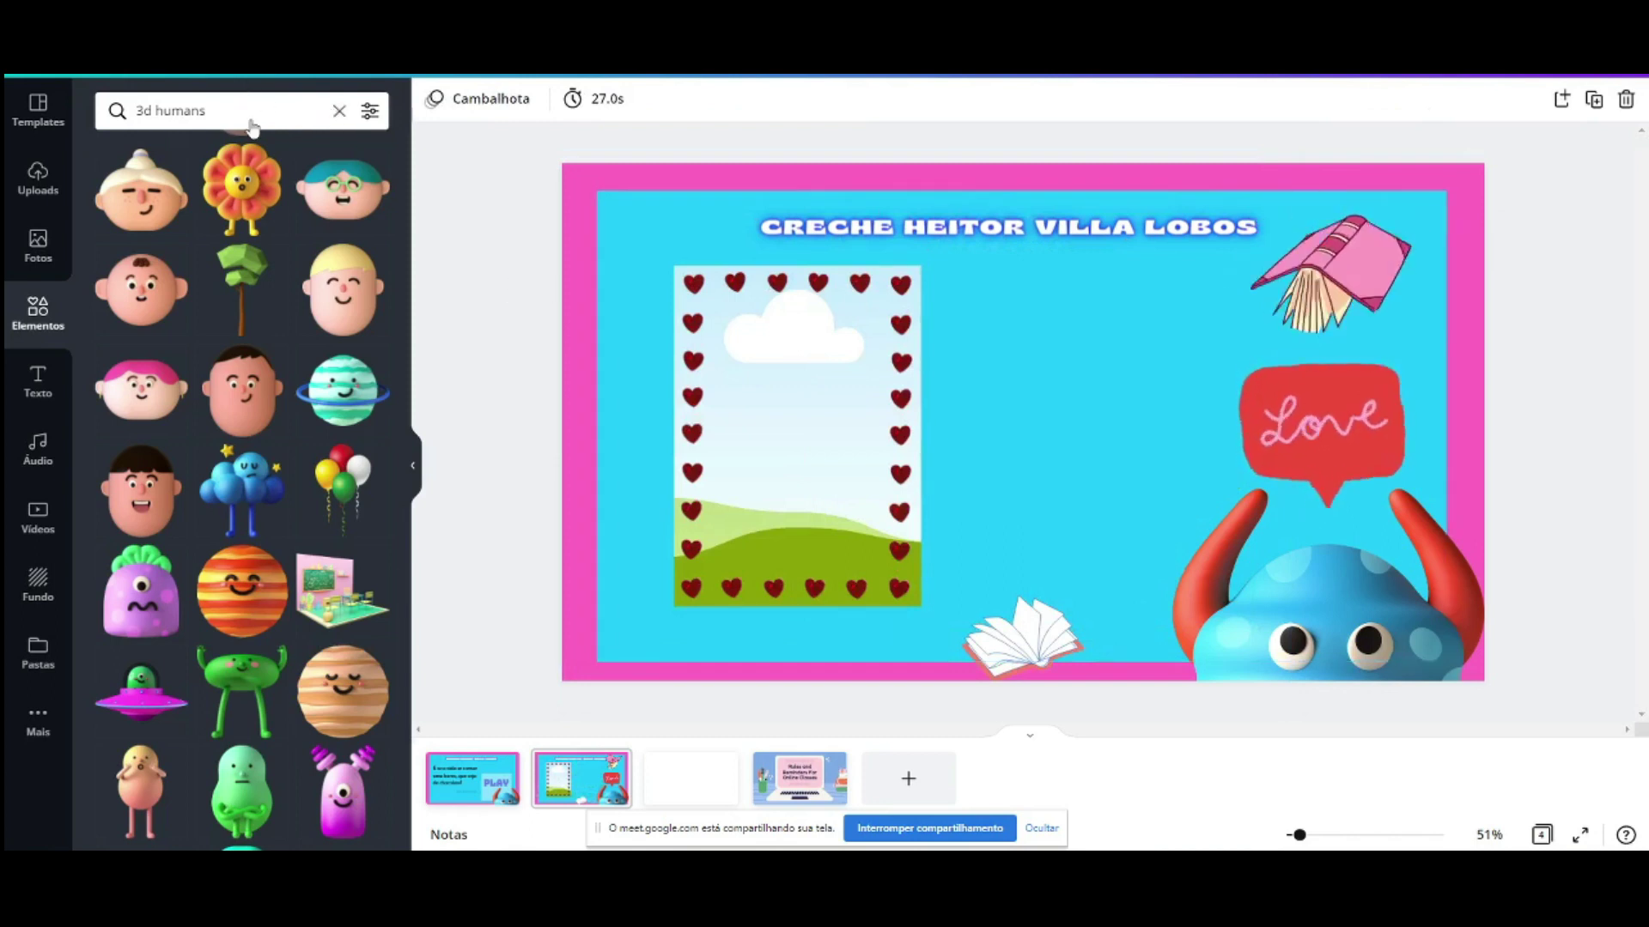
Step: Clear the "3d humans" search from the elements library
click(339, 110)
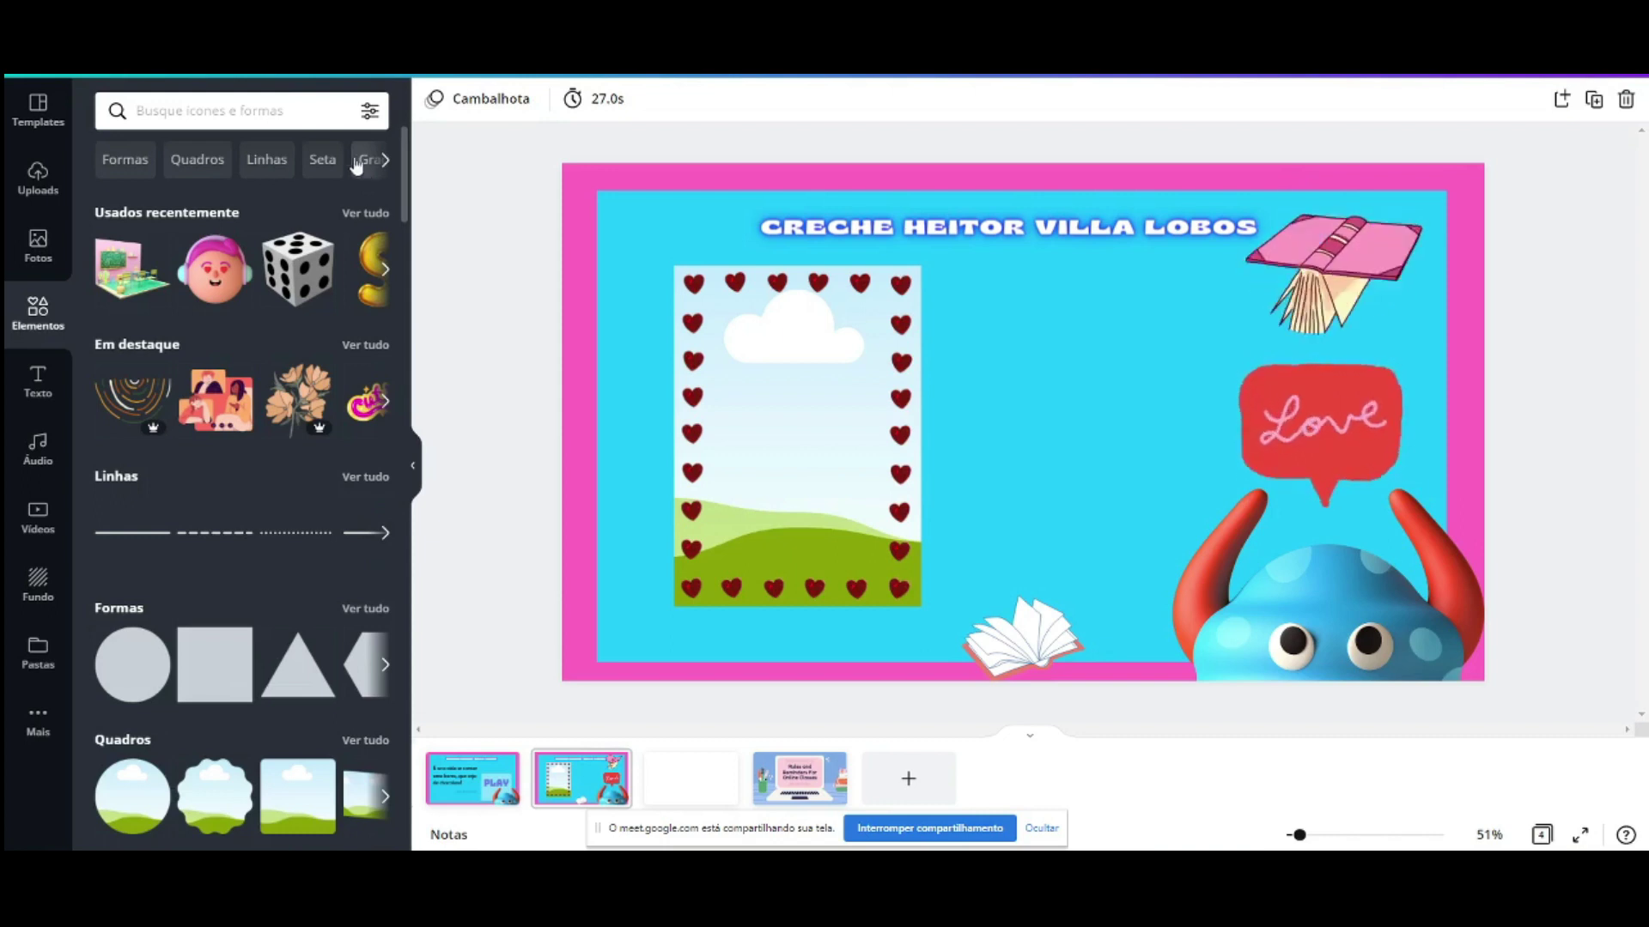
click(299, 127)
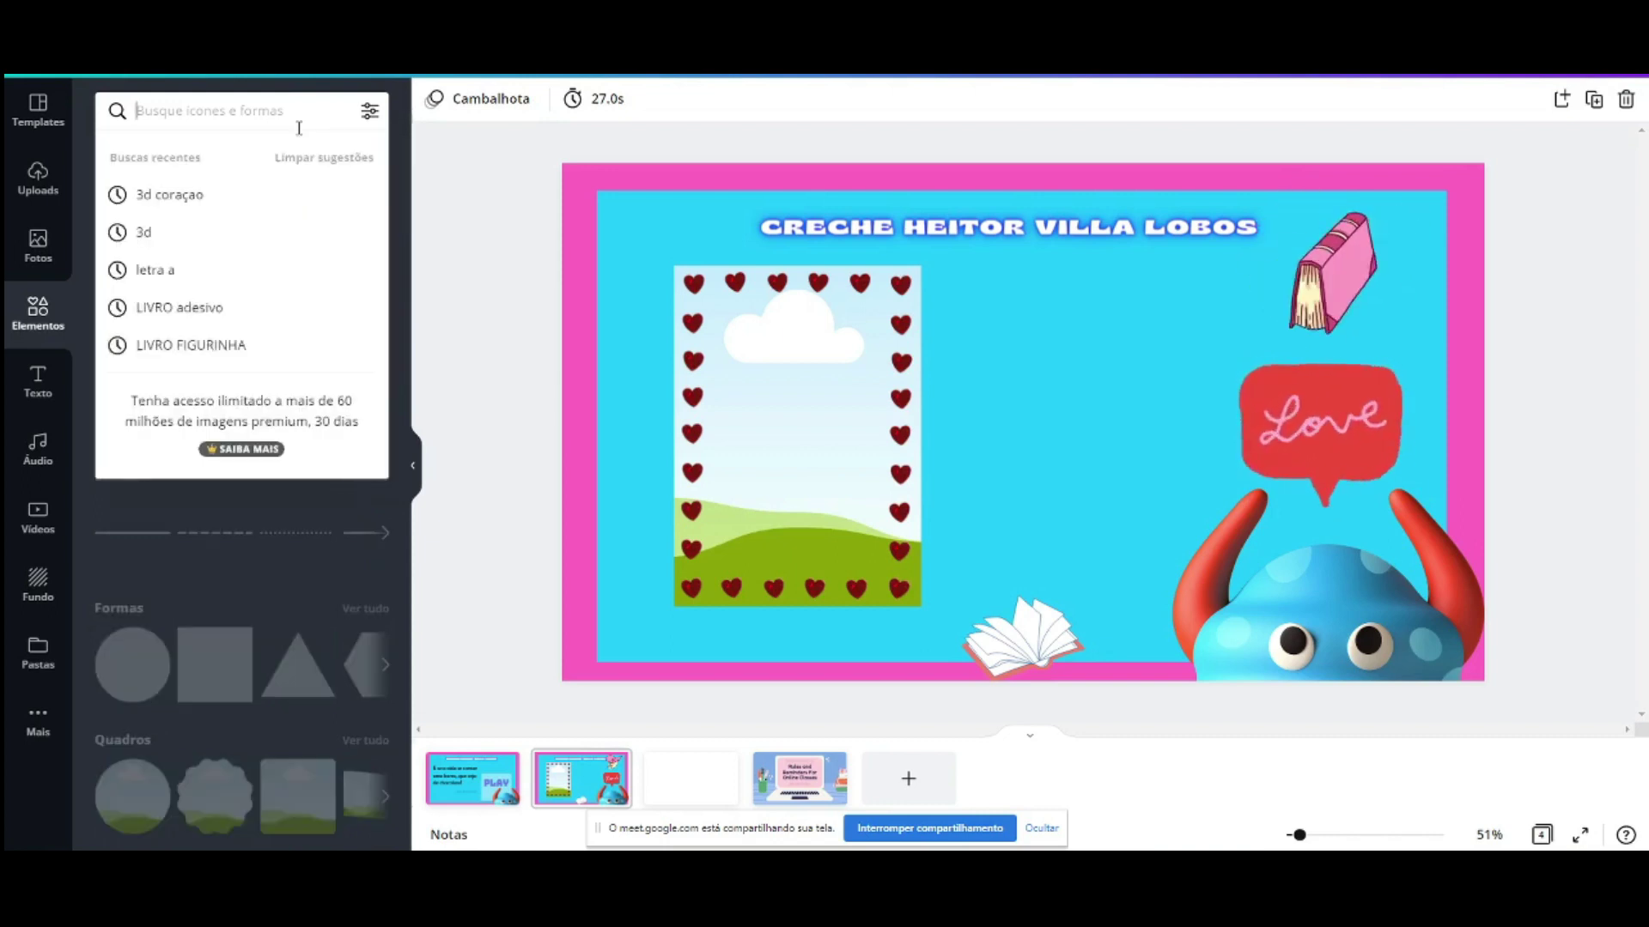
click(507, 219)
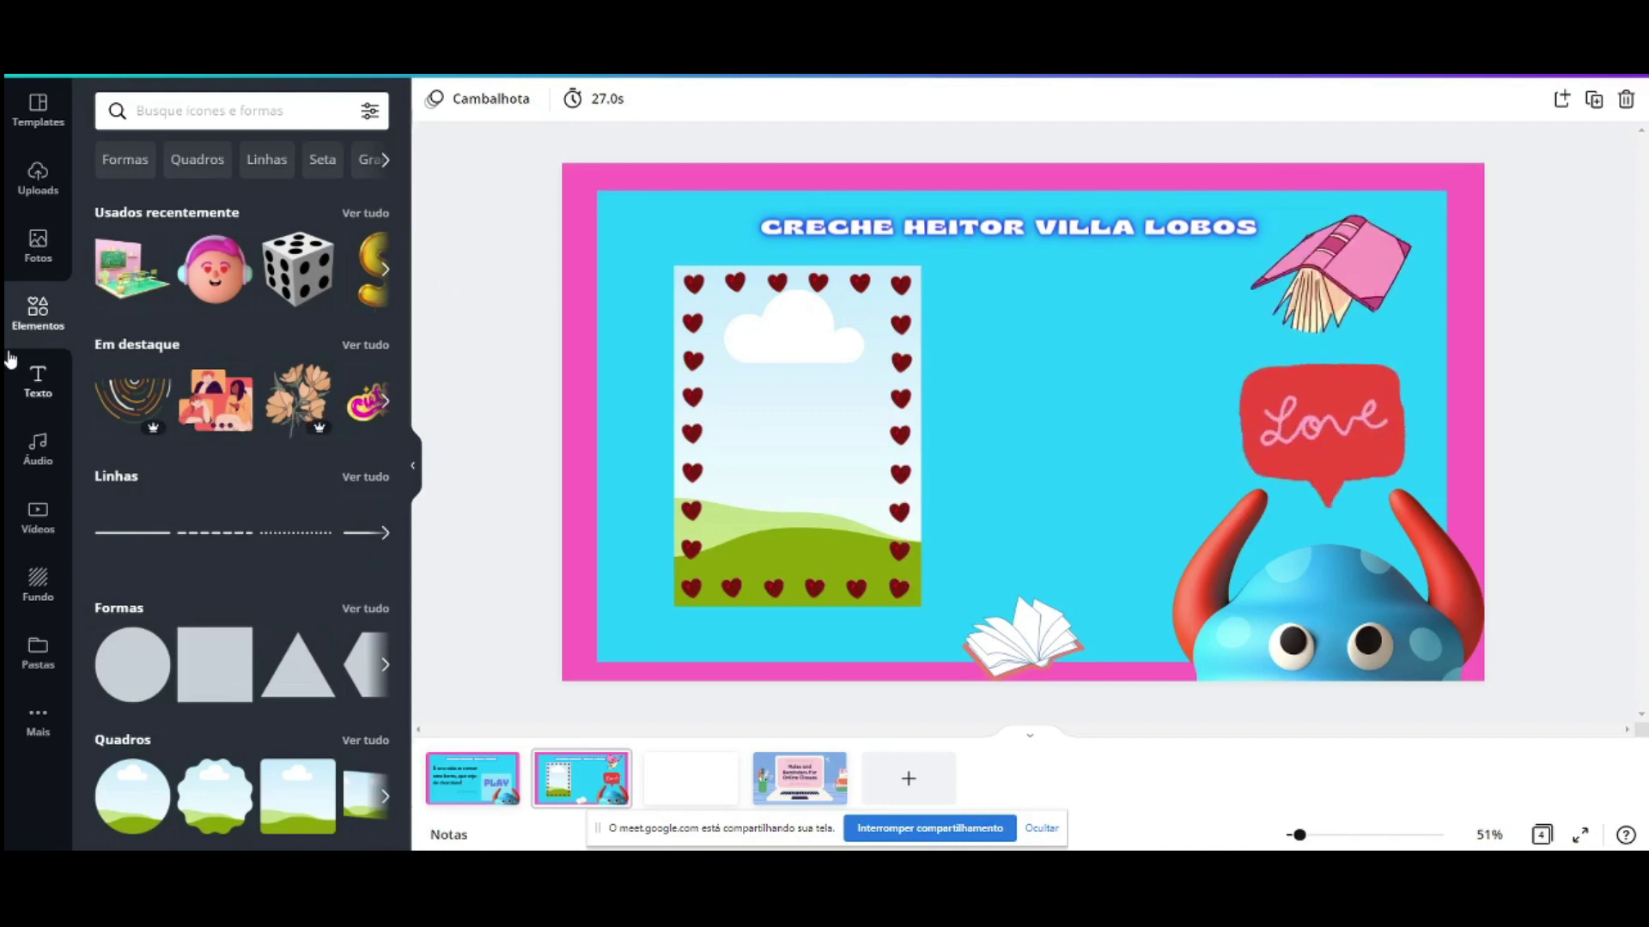
Step: Find the pink rose petals photo in the stock photos and place it inside the heart-bordered frame on the second slide
click(32, 268)
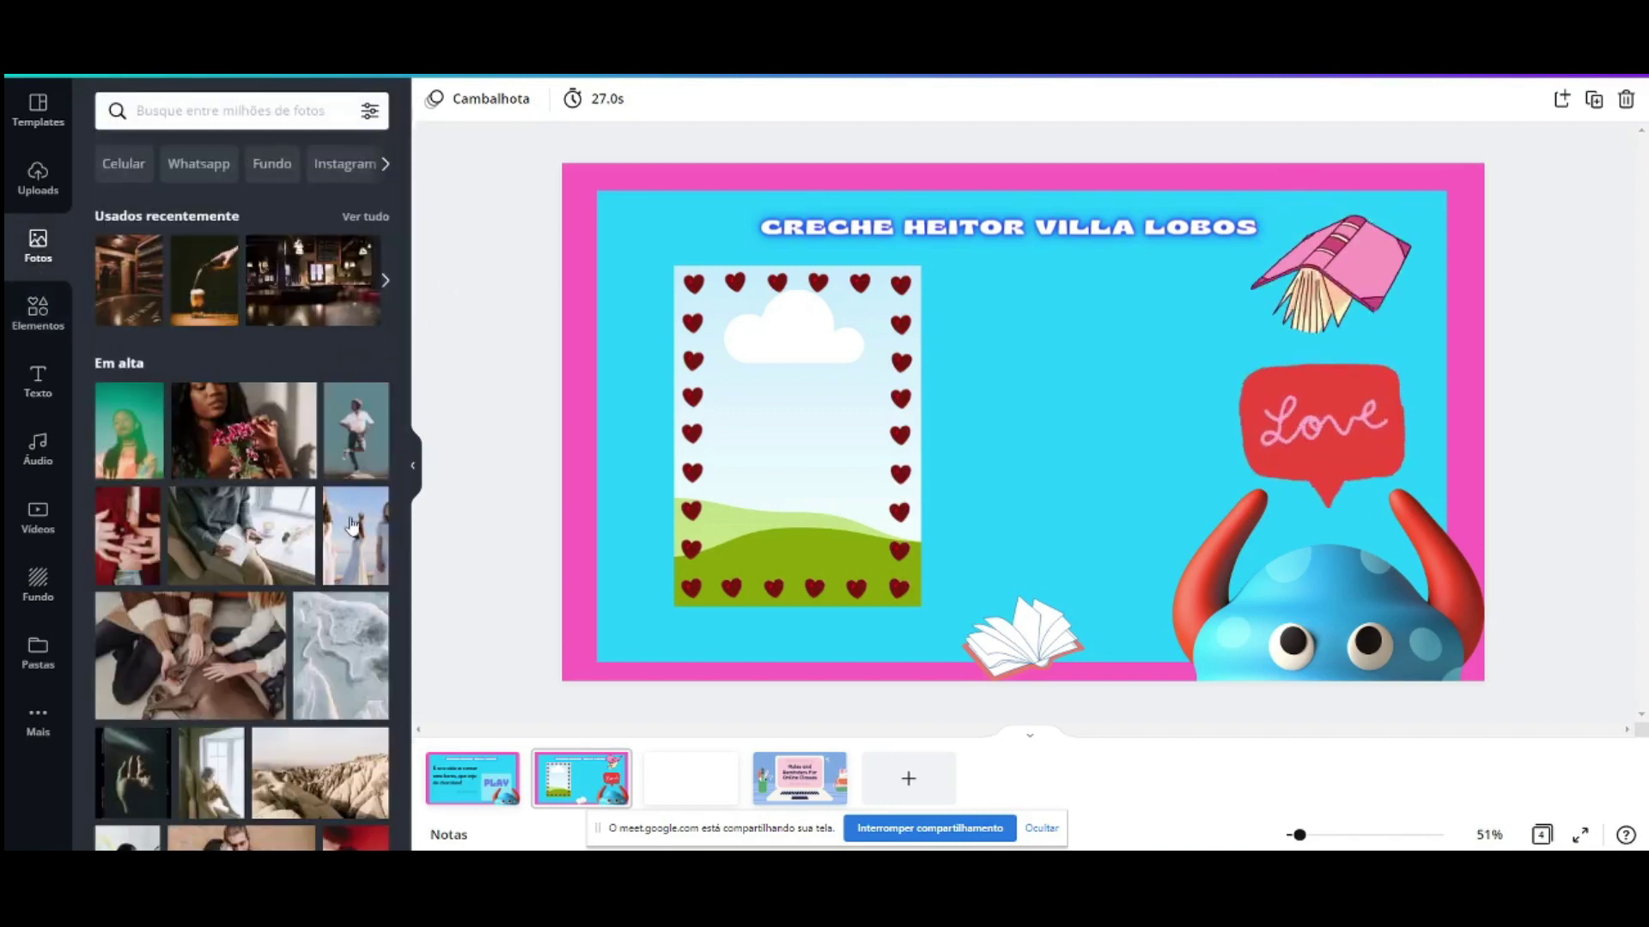
scroll(383, 664, down, 1)
scroll(383, 663, down, 5)
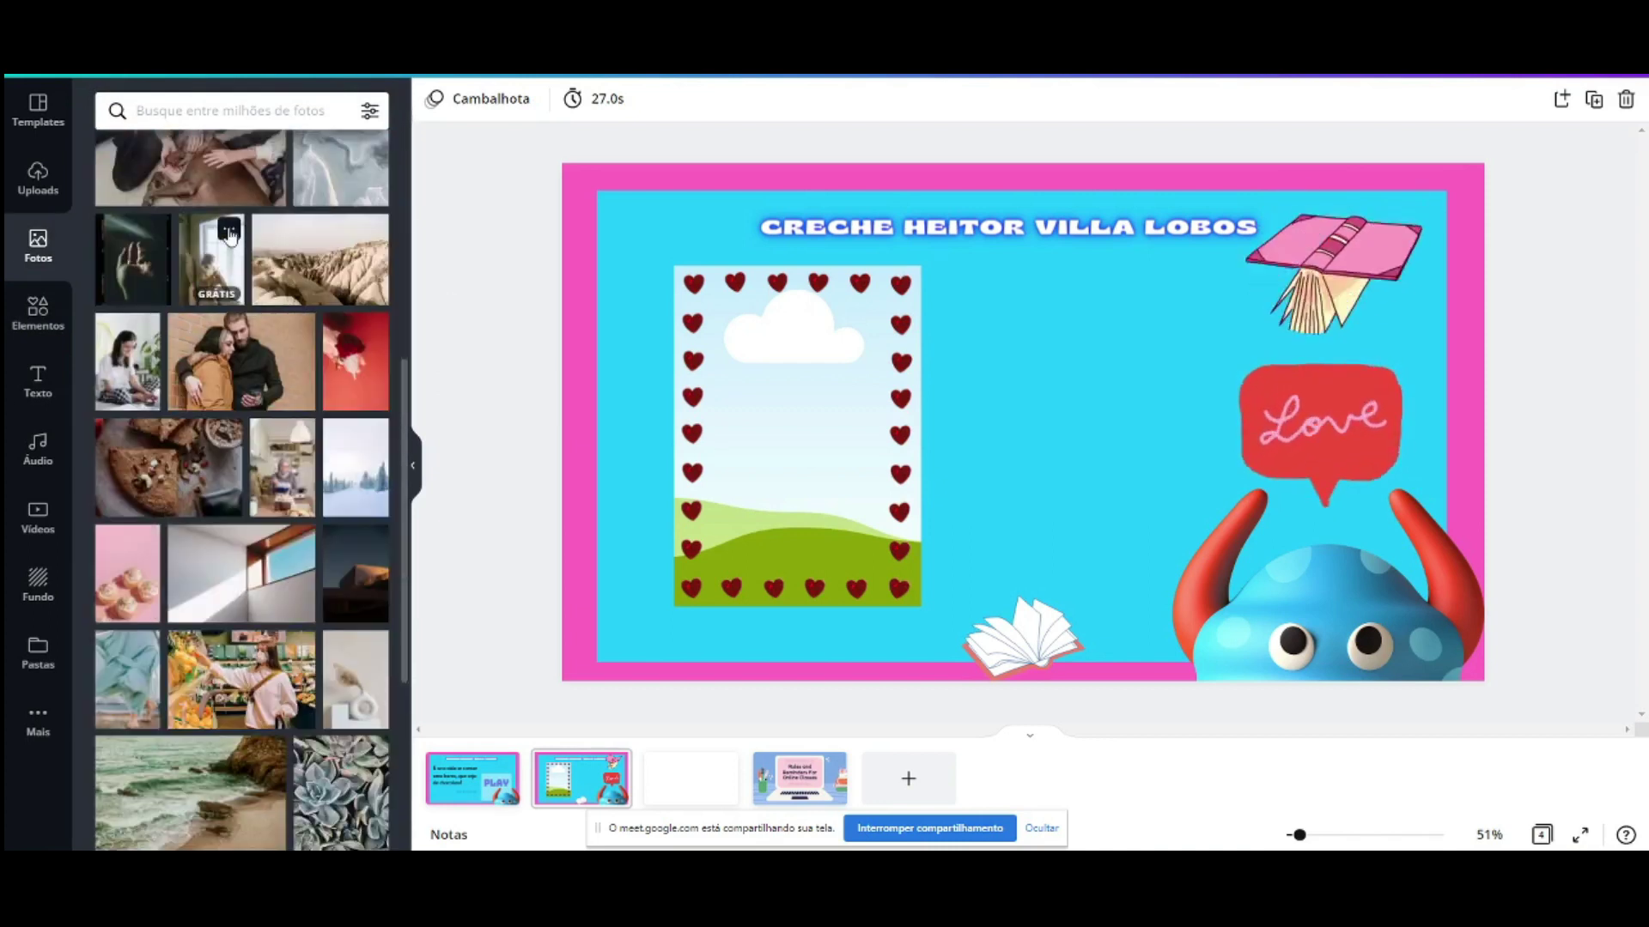
scroll(286, 400, down, 4)
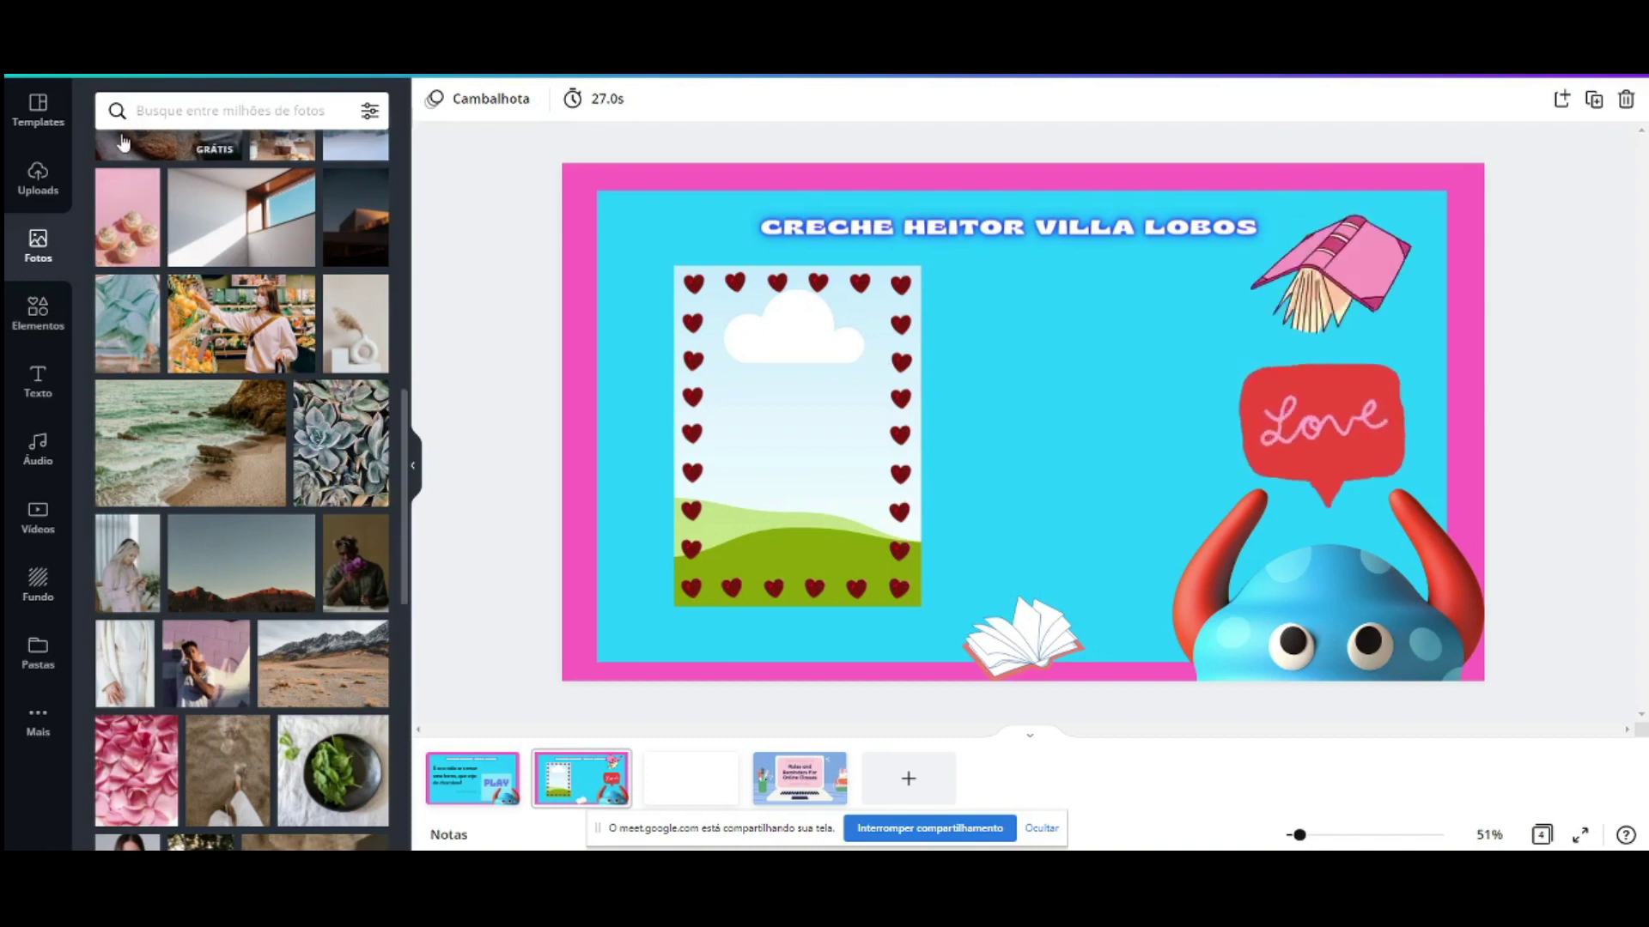
click(120, 790)
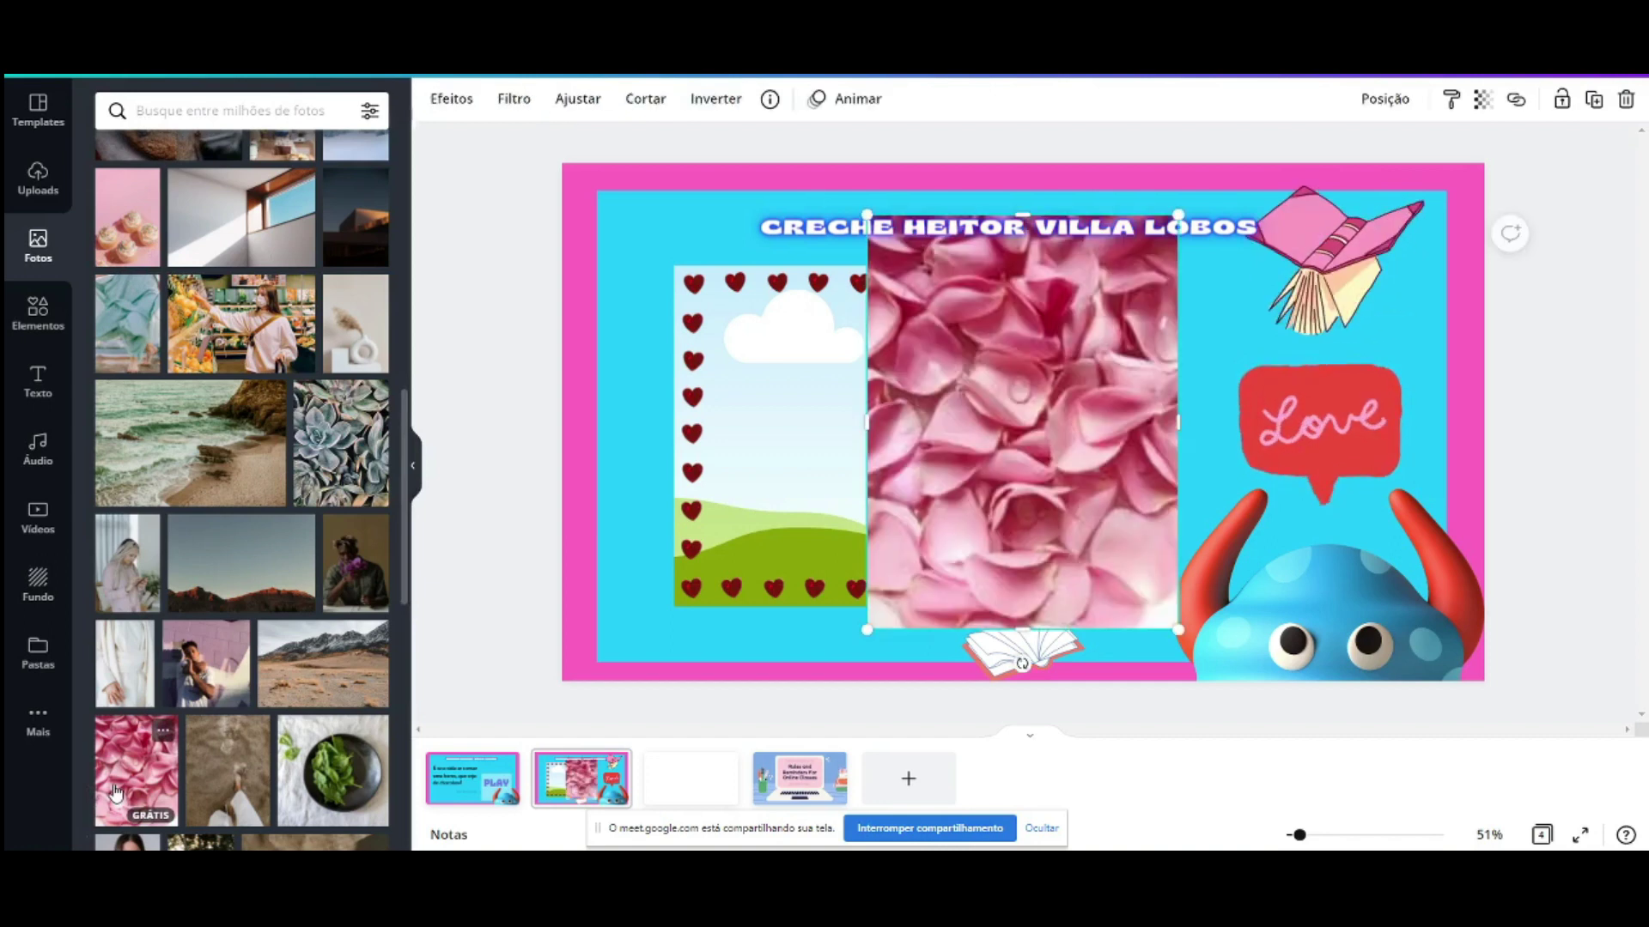
drag(1023, 375, 800, 389)
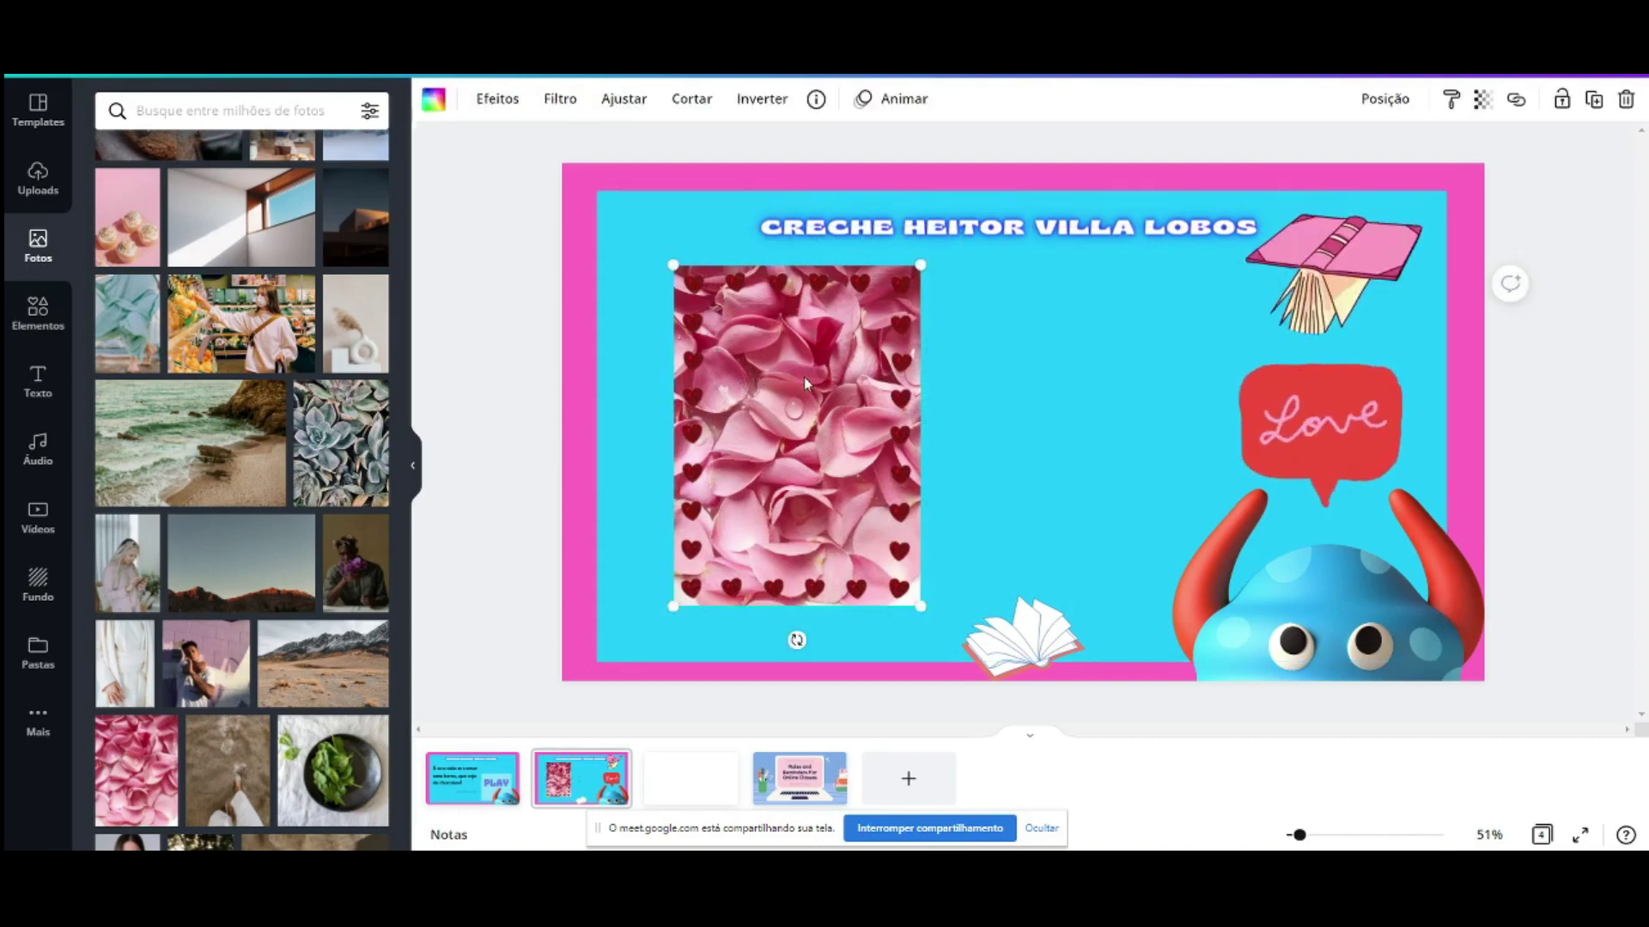
Step: Try a transparency of 43 on the framed petals photo and restore it to 100
click(1482, 99)
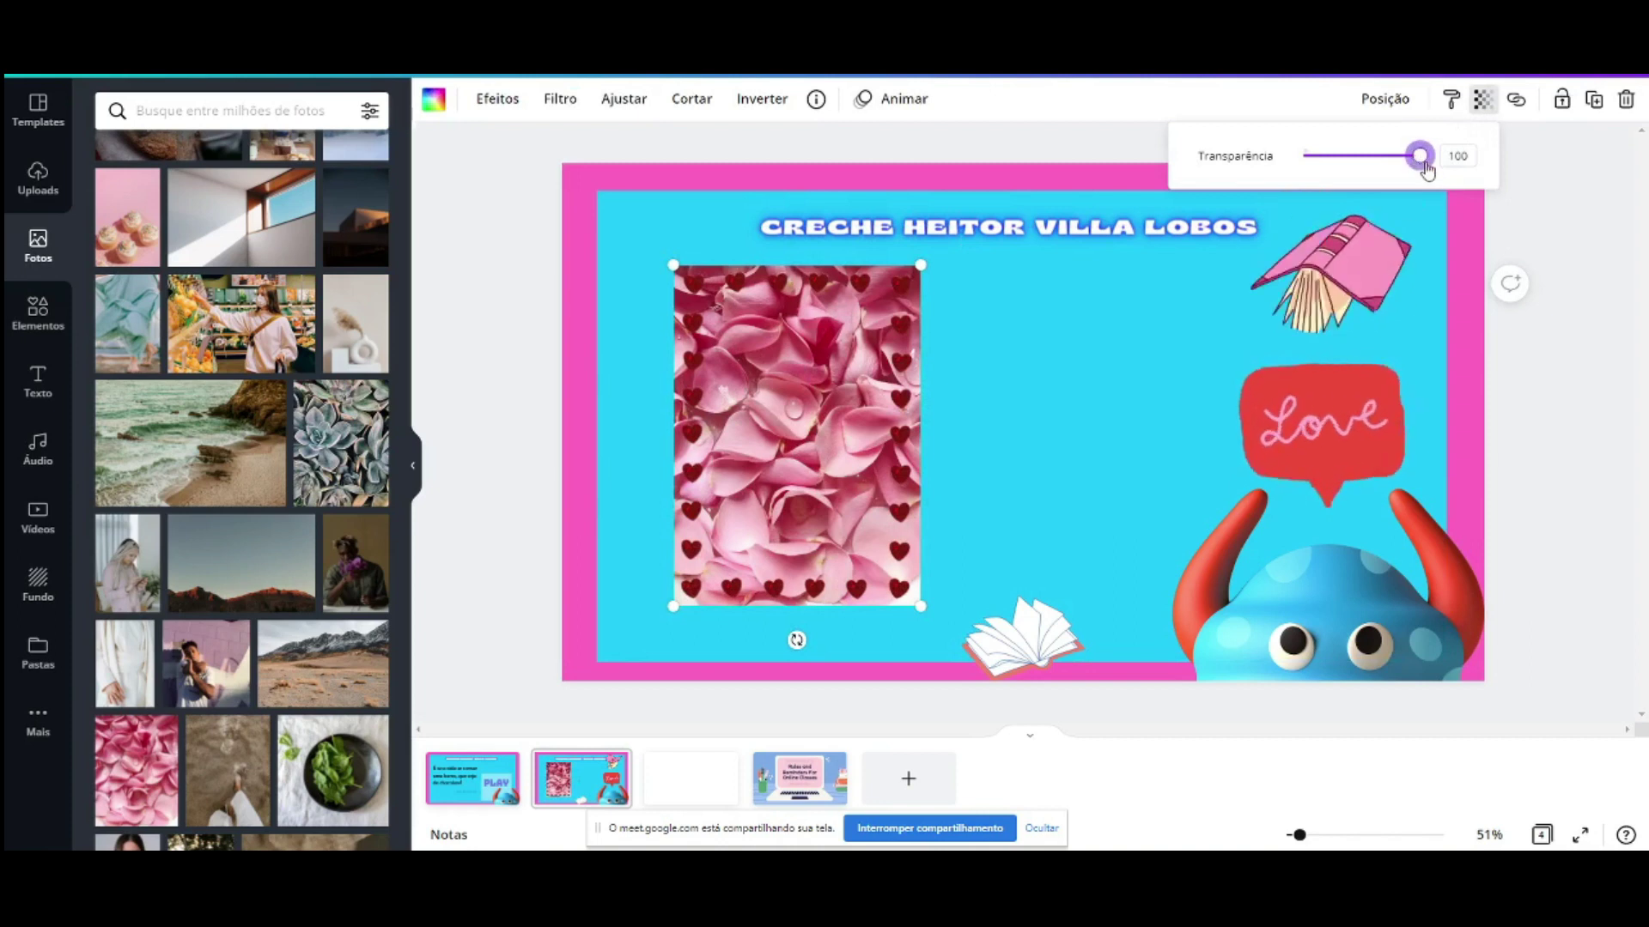
click(1354, 155)
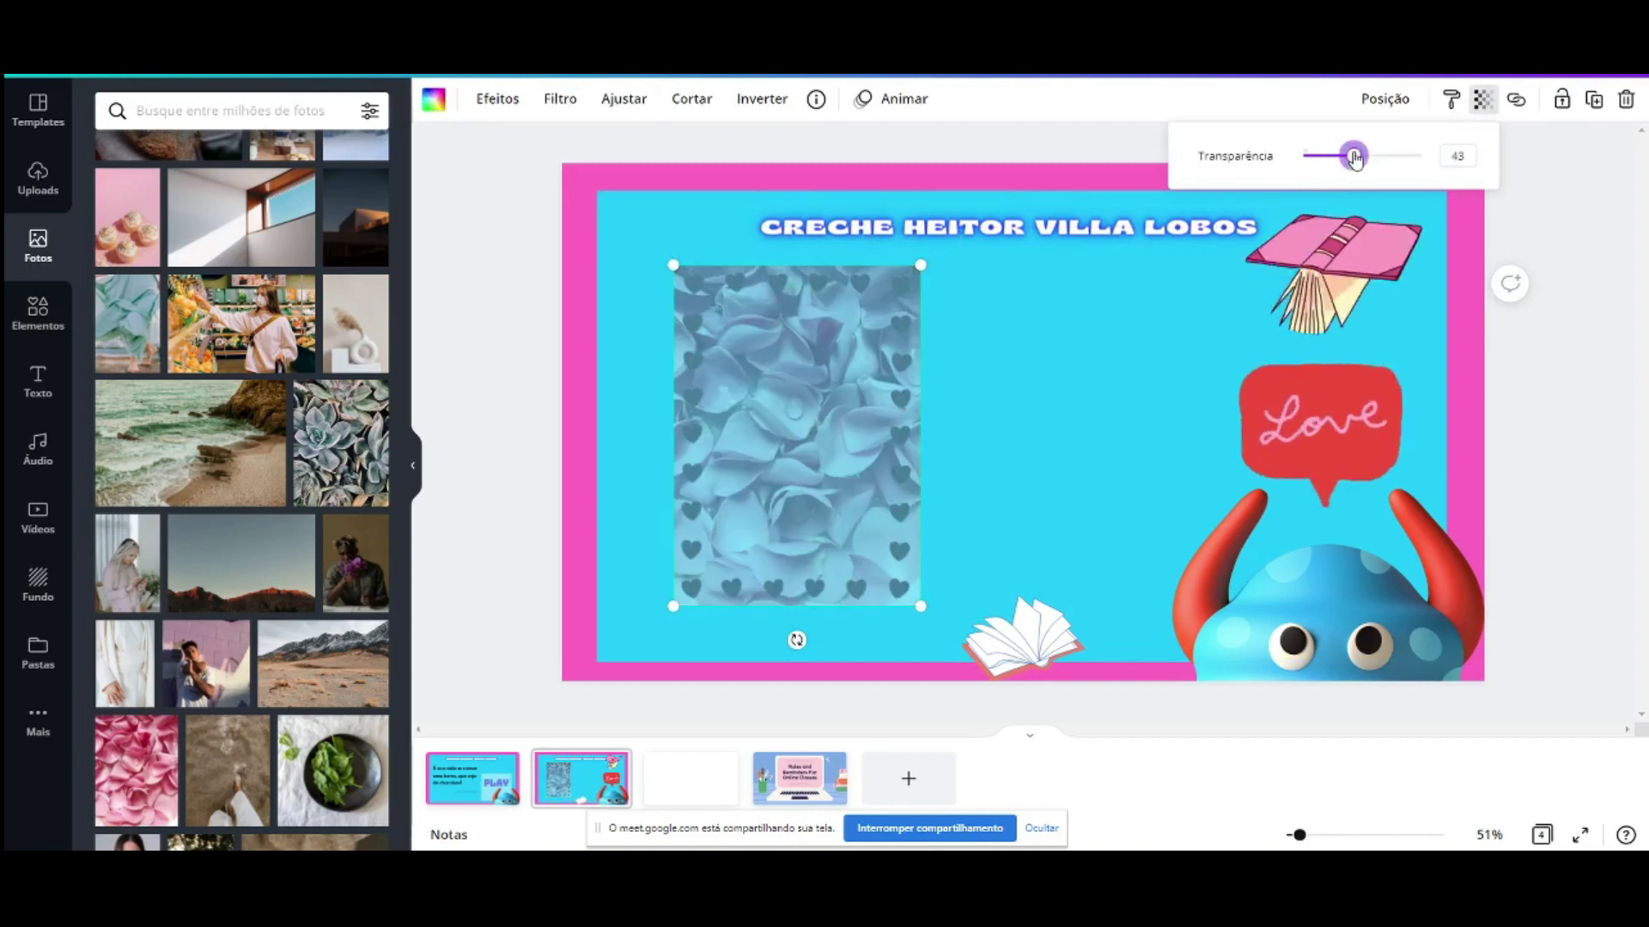
drag(1354, 155, 1425, 154)
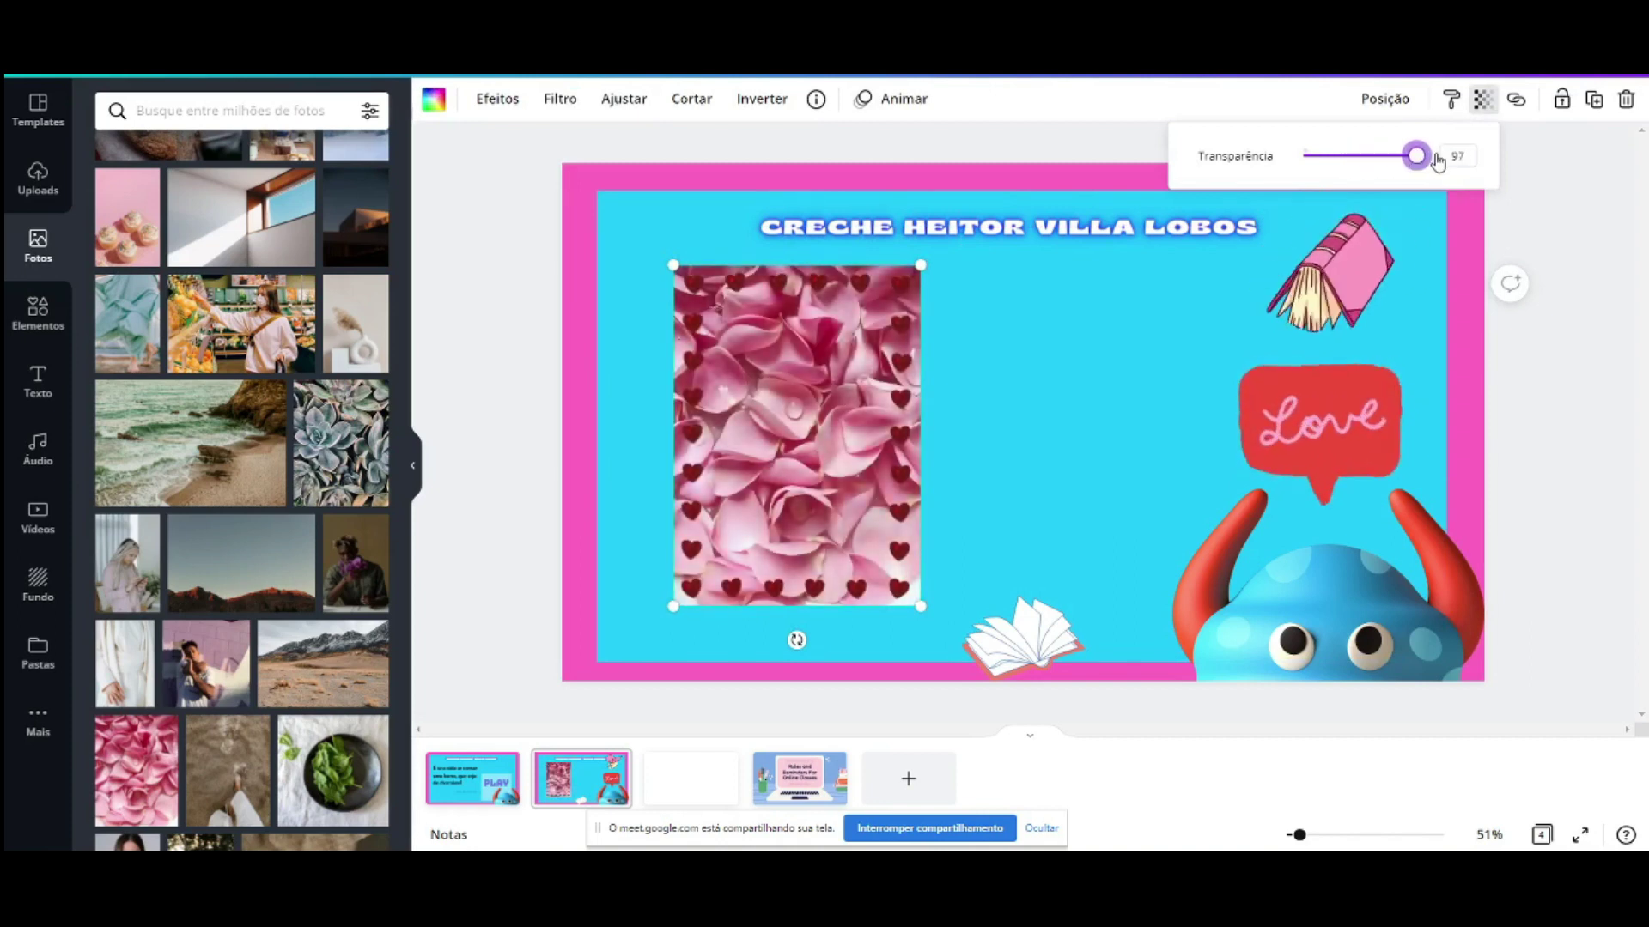
click(1324, 155)
drag(1323, 156, 1563, 155)
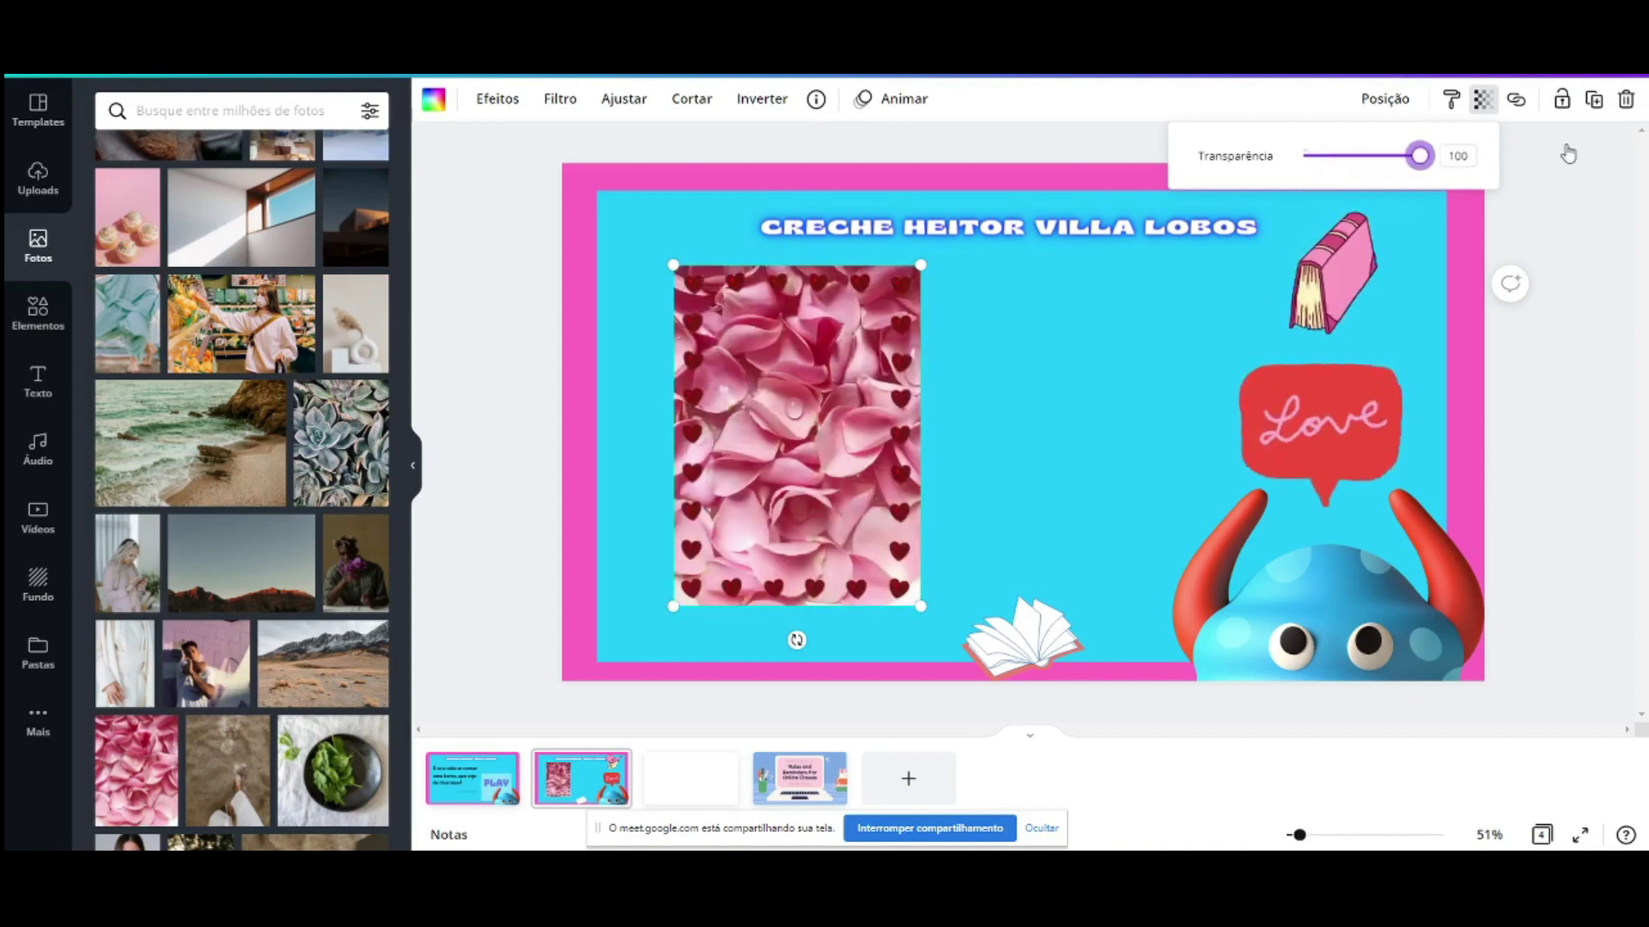
Step: Delete the blue rectangle behind the second slide's content
click(627, 264)
key(Delete)
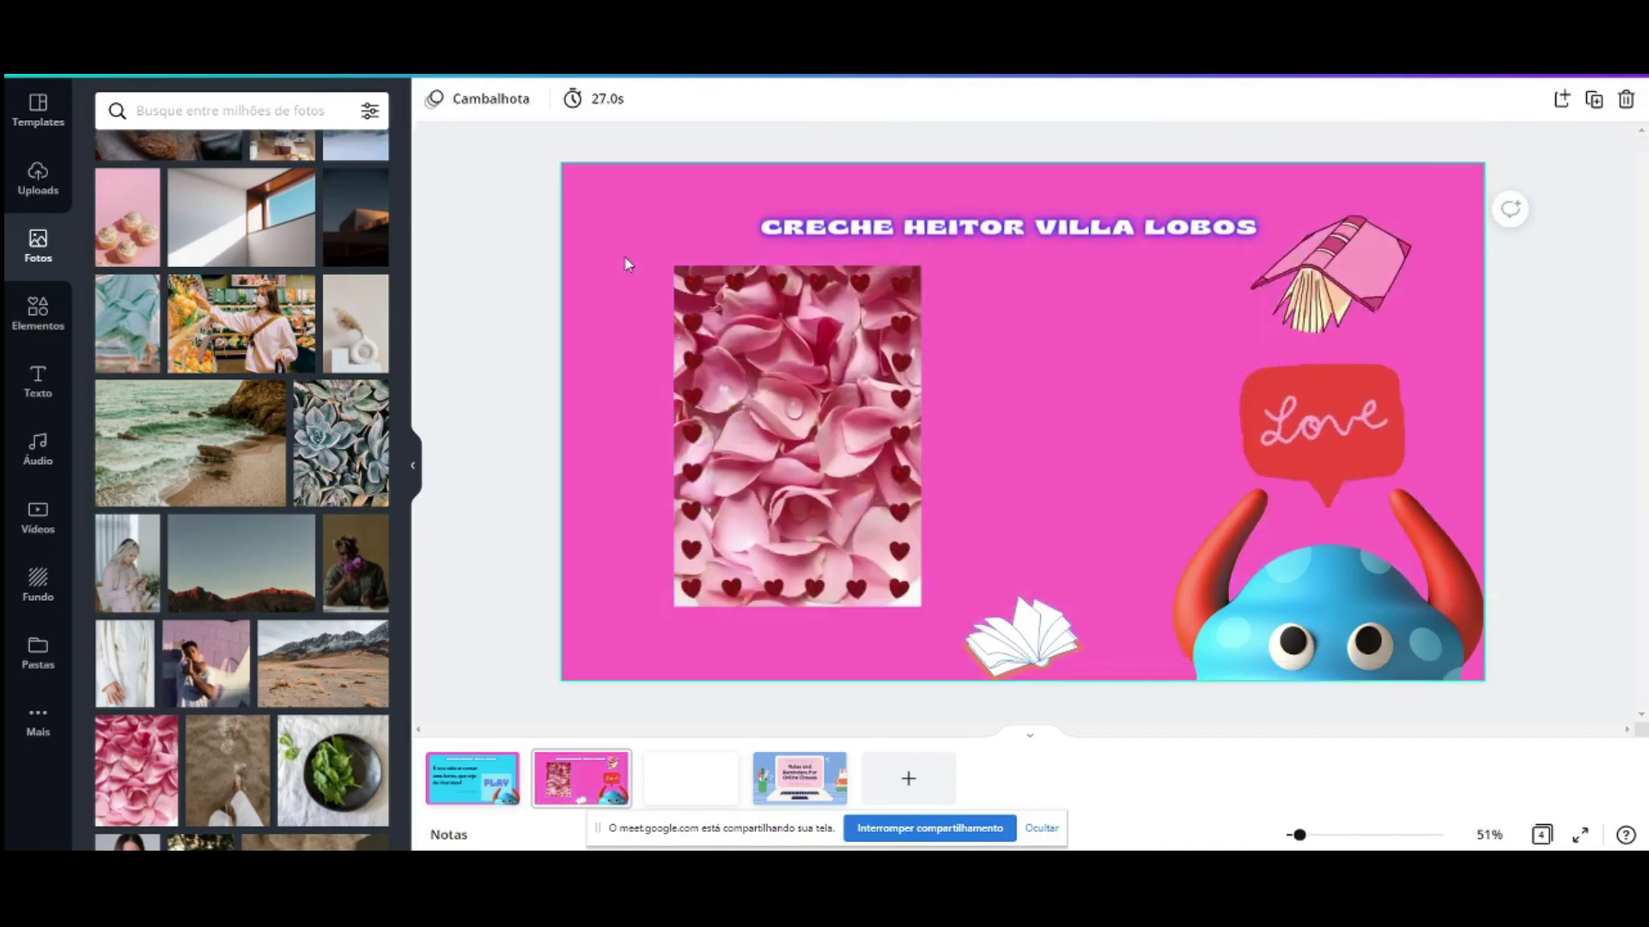
Step: Try a transparency of 44 on the petals photo against the pink background and make it fully opaque again
click(754, 338)
click(1483, 111)
drag(1419, 156, 1345, 163)
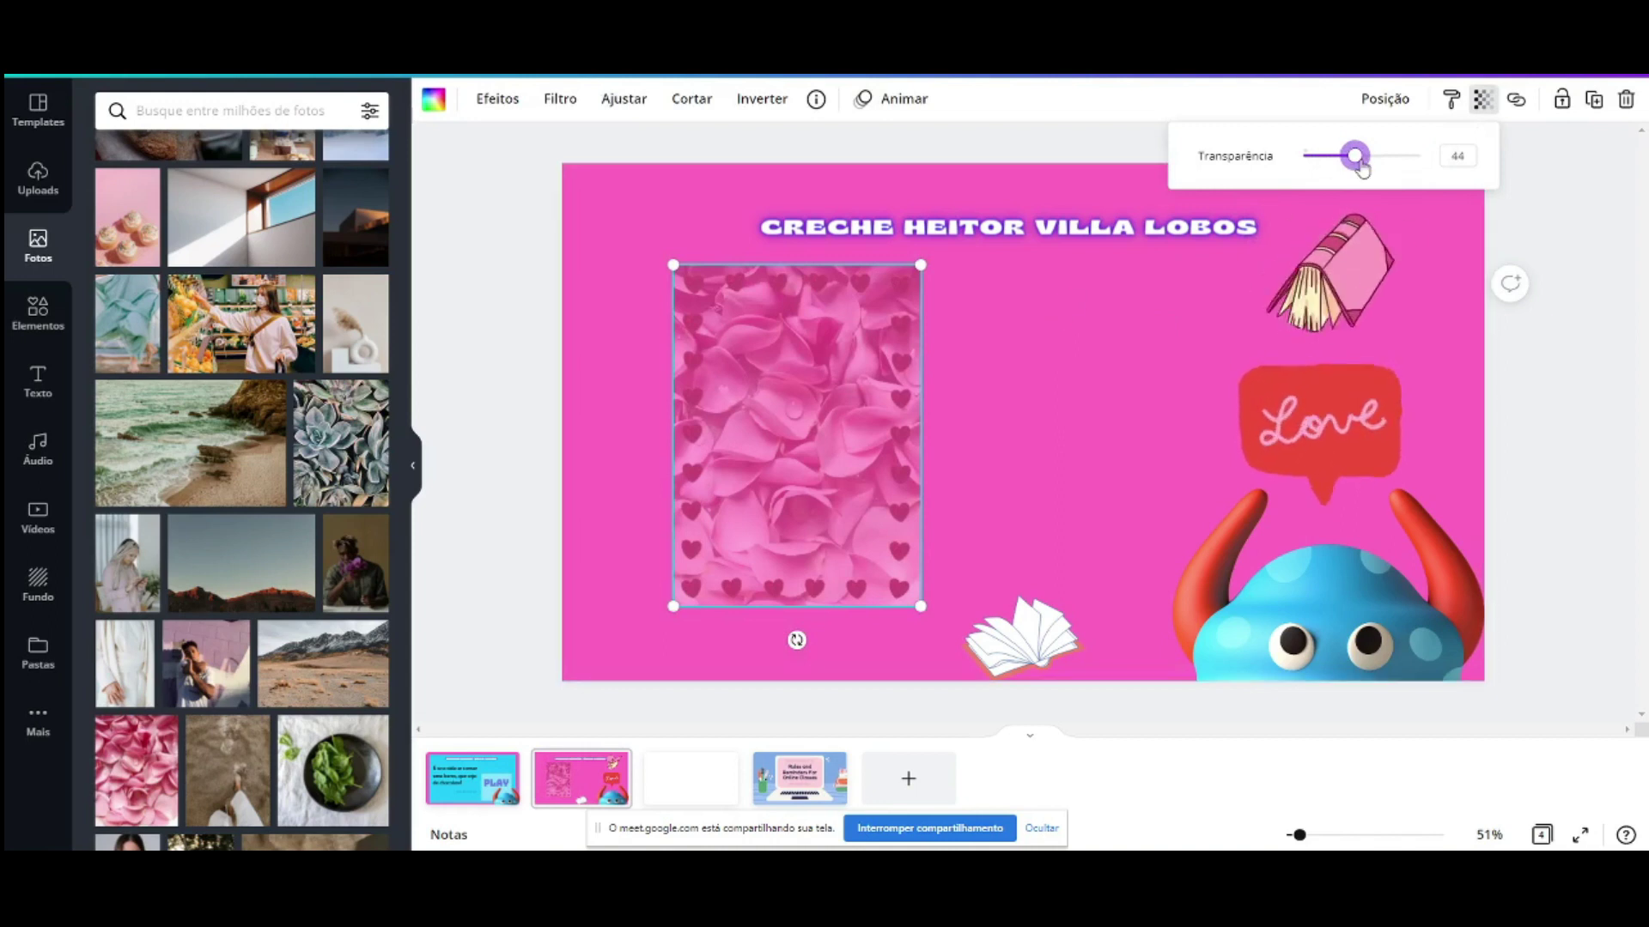
drag(1355, 155, 1419, 156)
click(1000, 370)
click(755, 365)
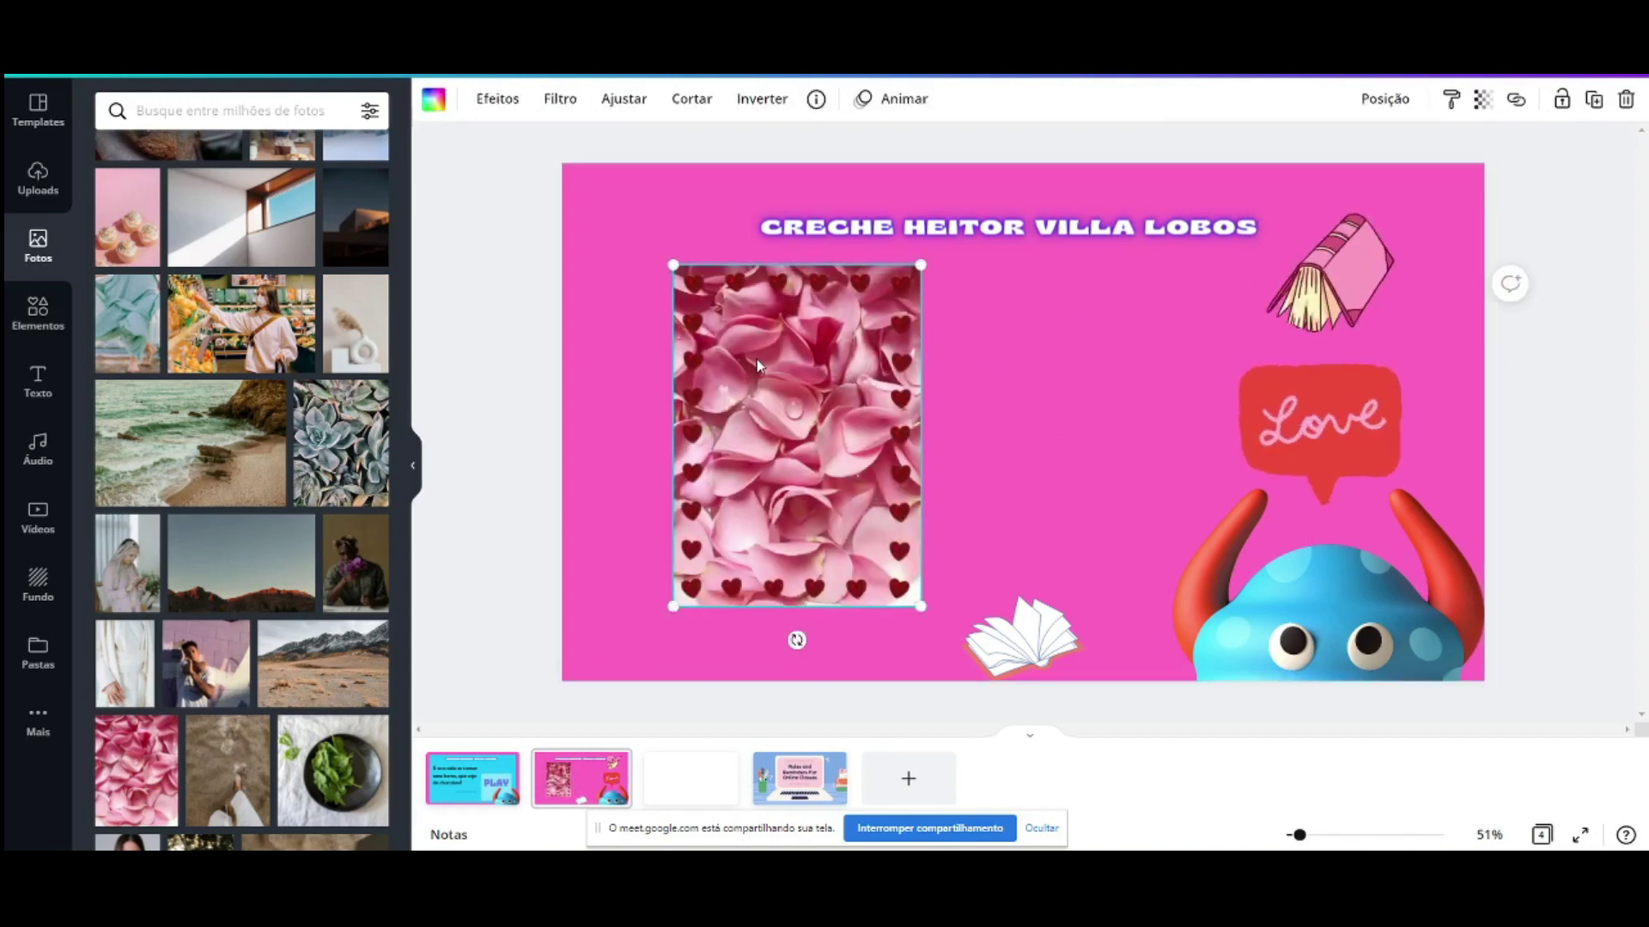
Step: Detach the petals photo from the heart-bordered frame and delete it from the slide
right_click(804, 393)
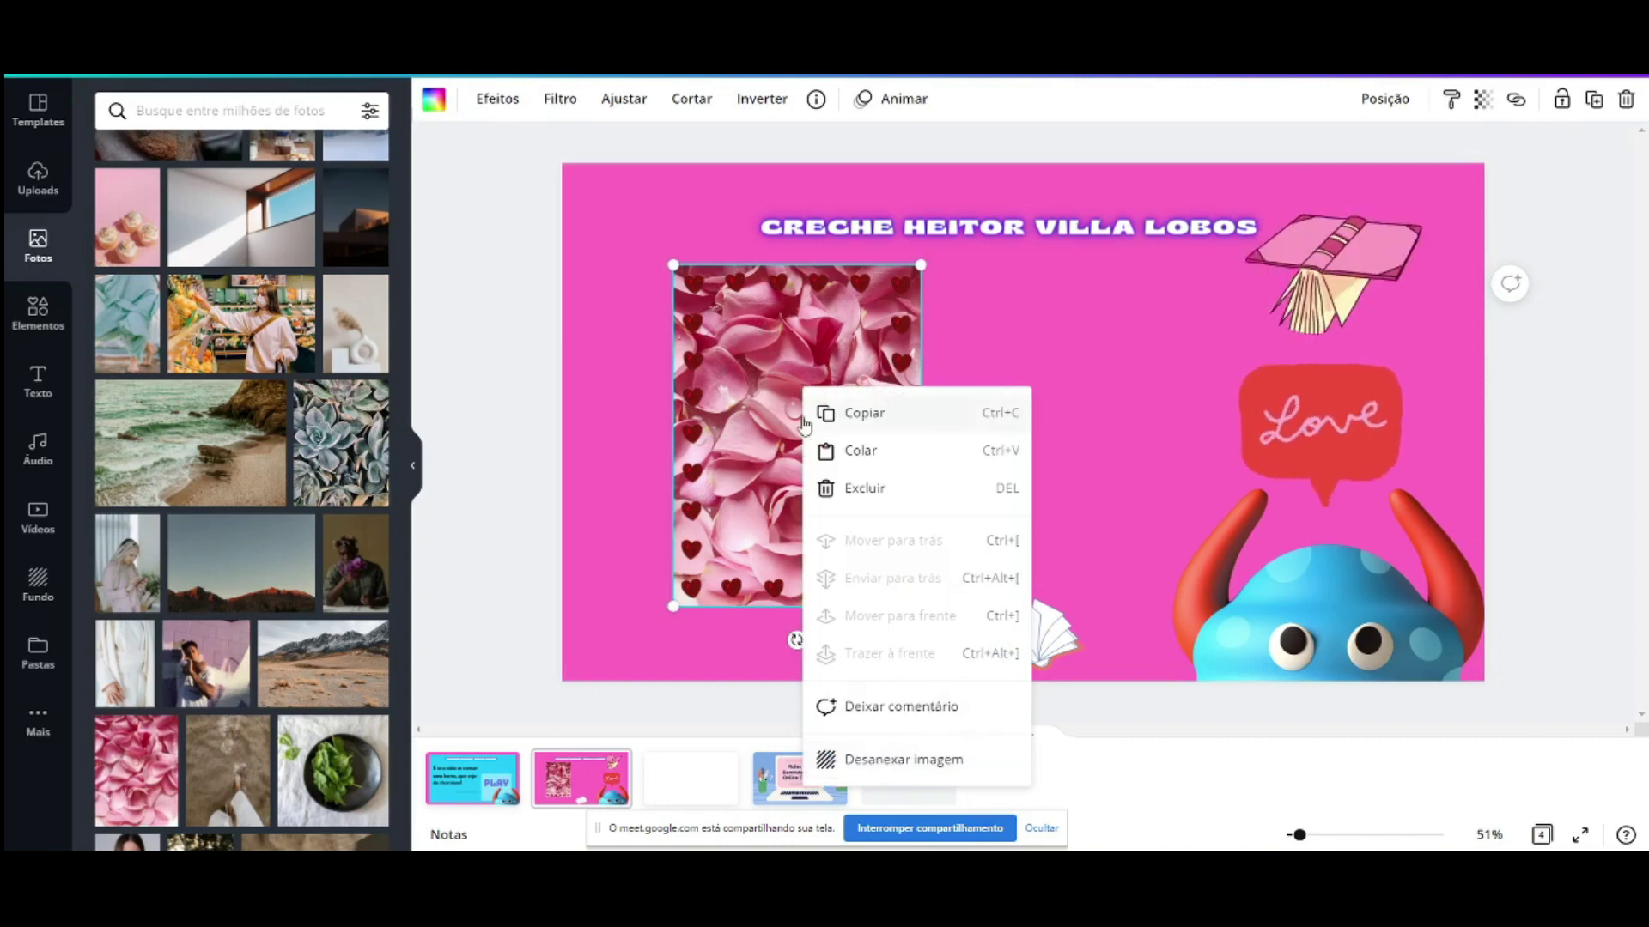
click(755, 338)
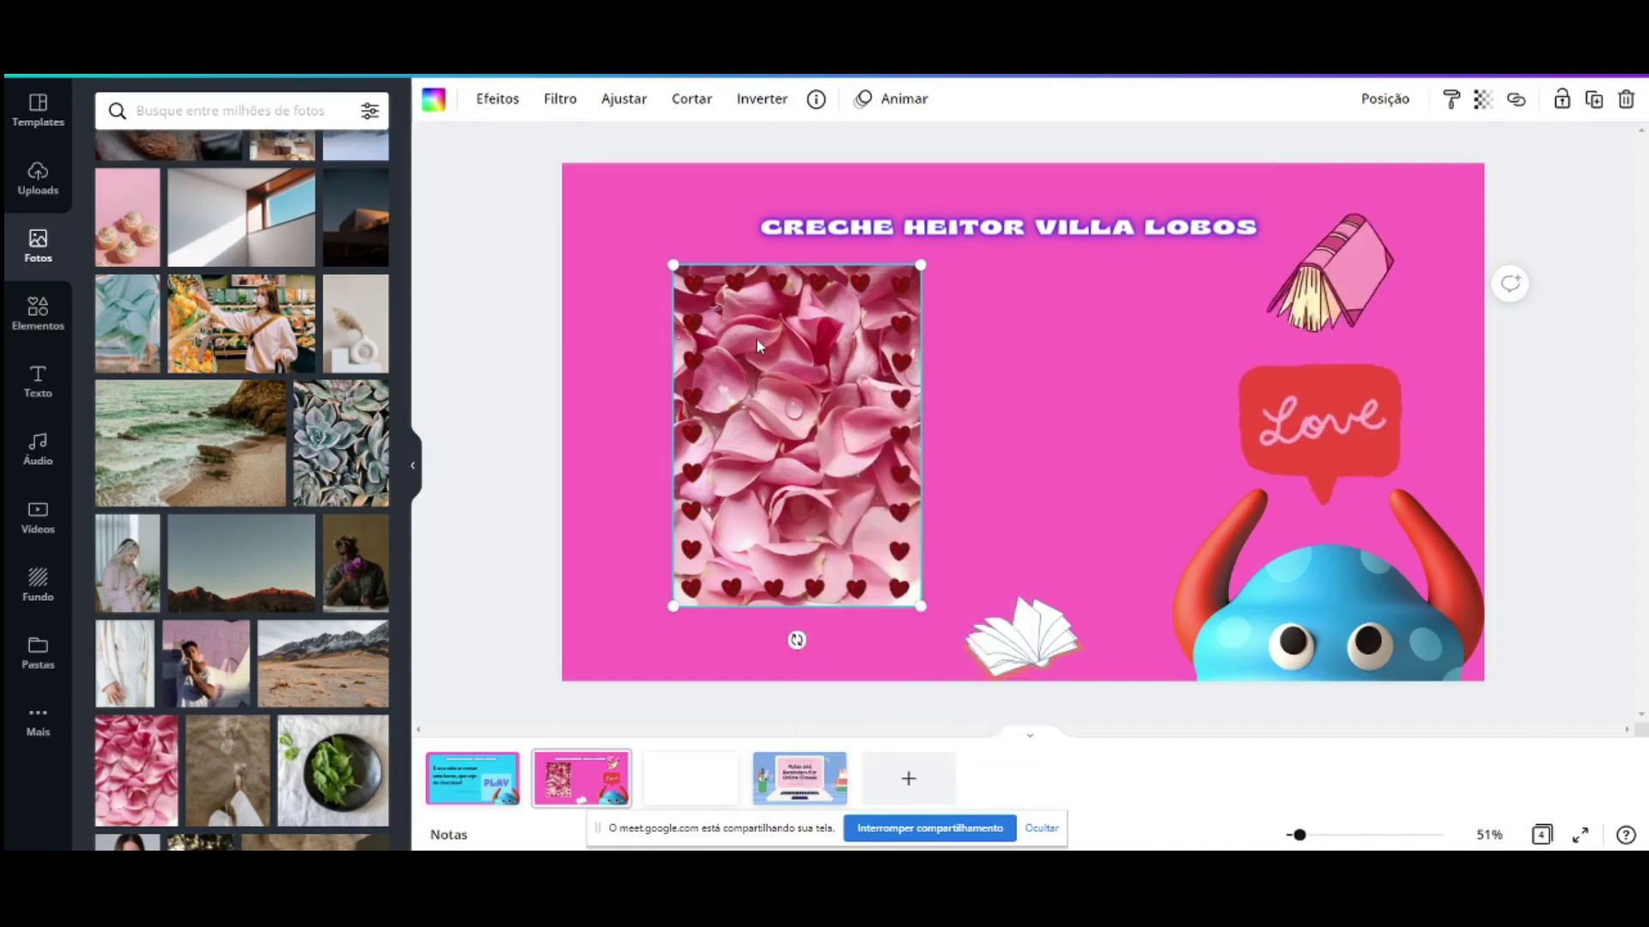
right_click(801, 301)
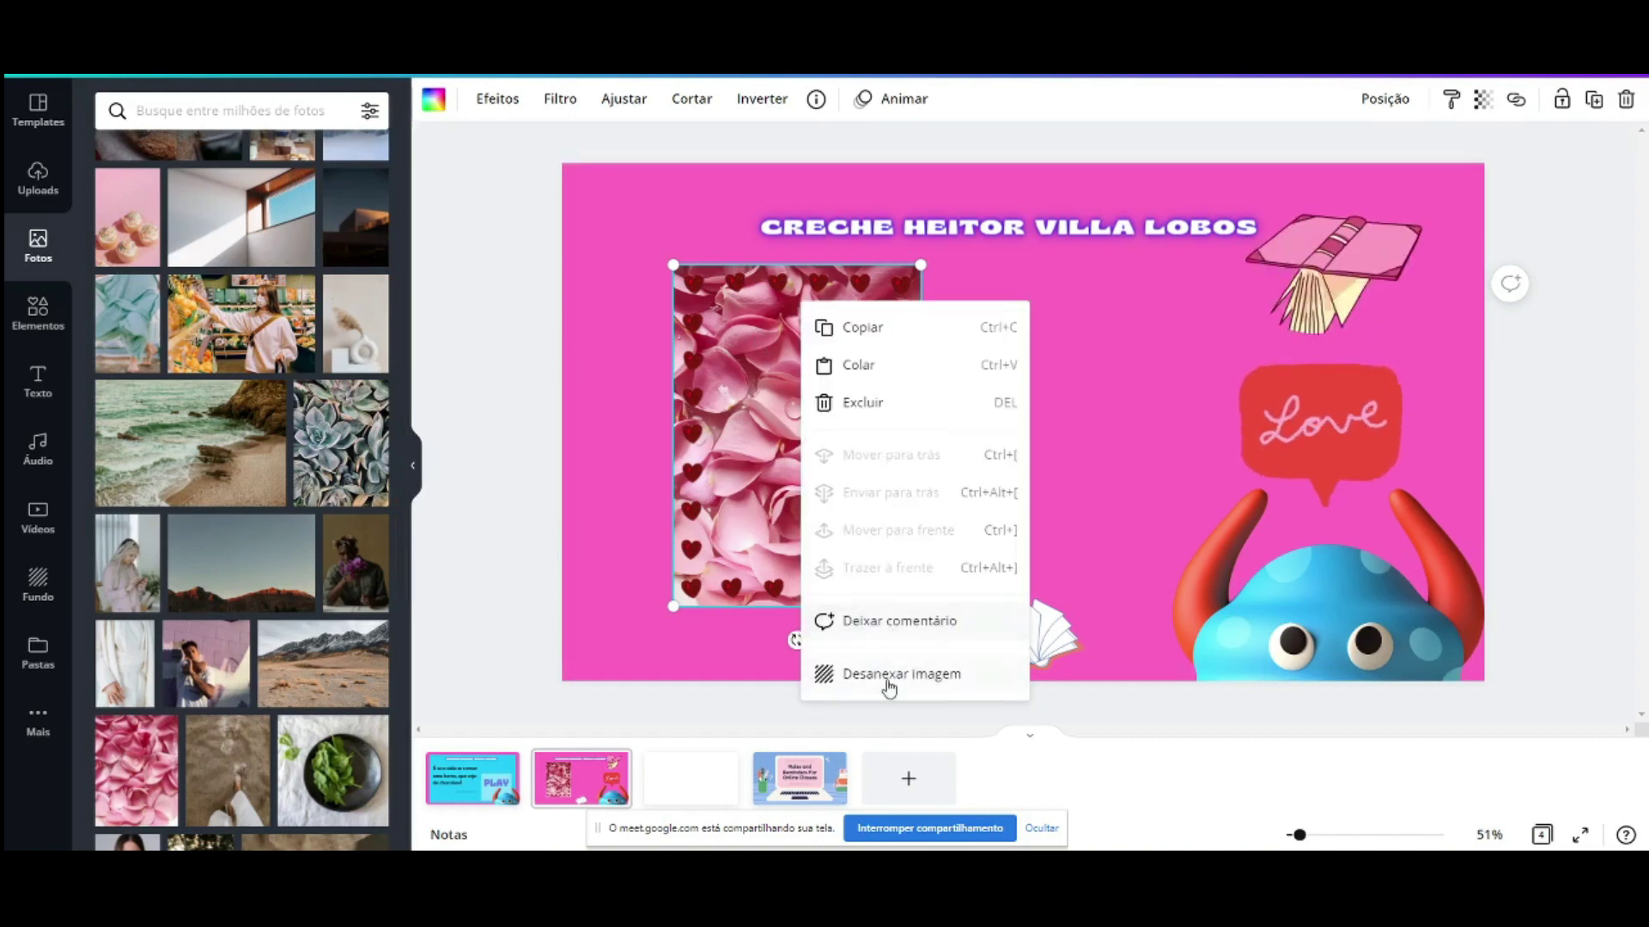
click(887, 677)
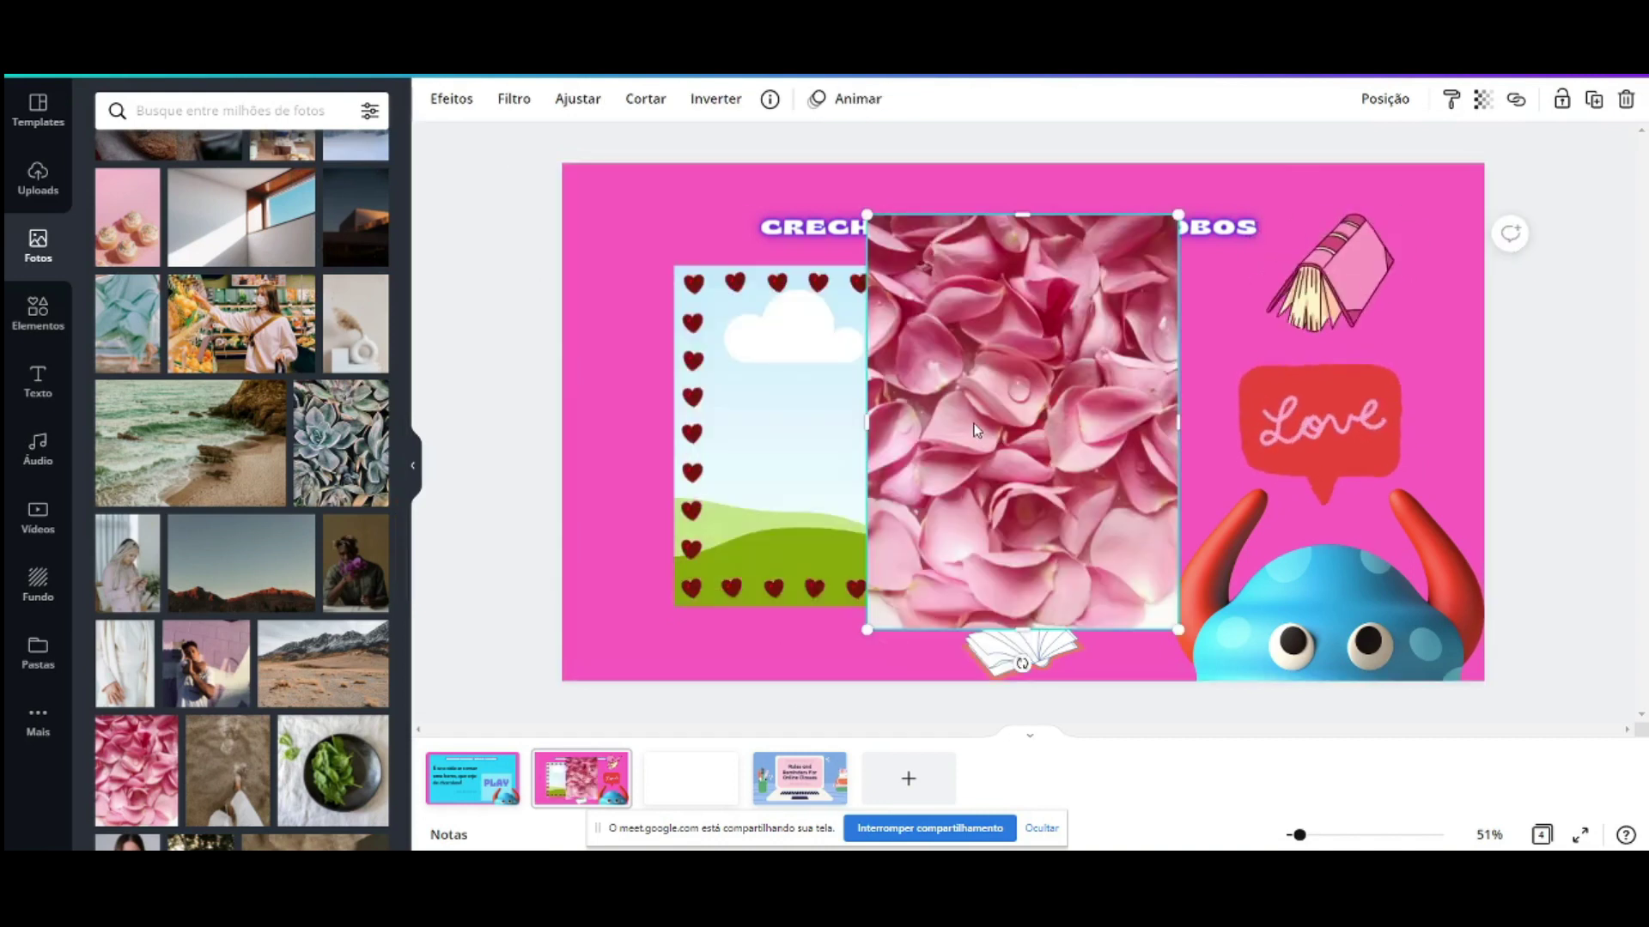
key(Delete)
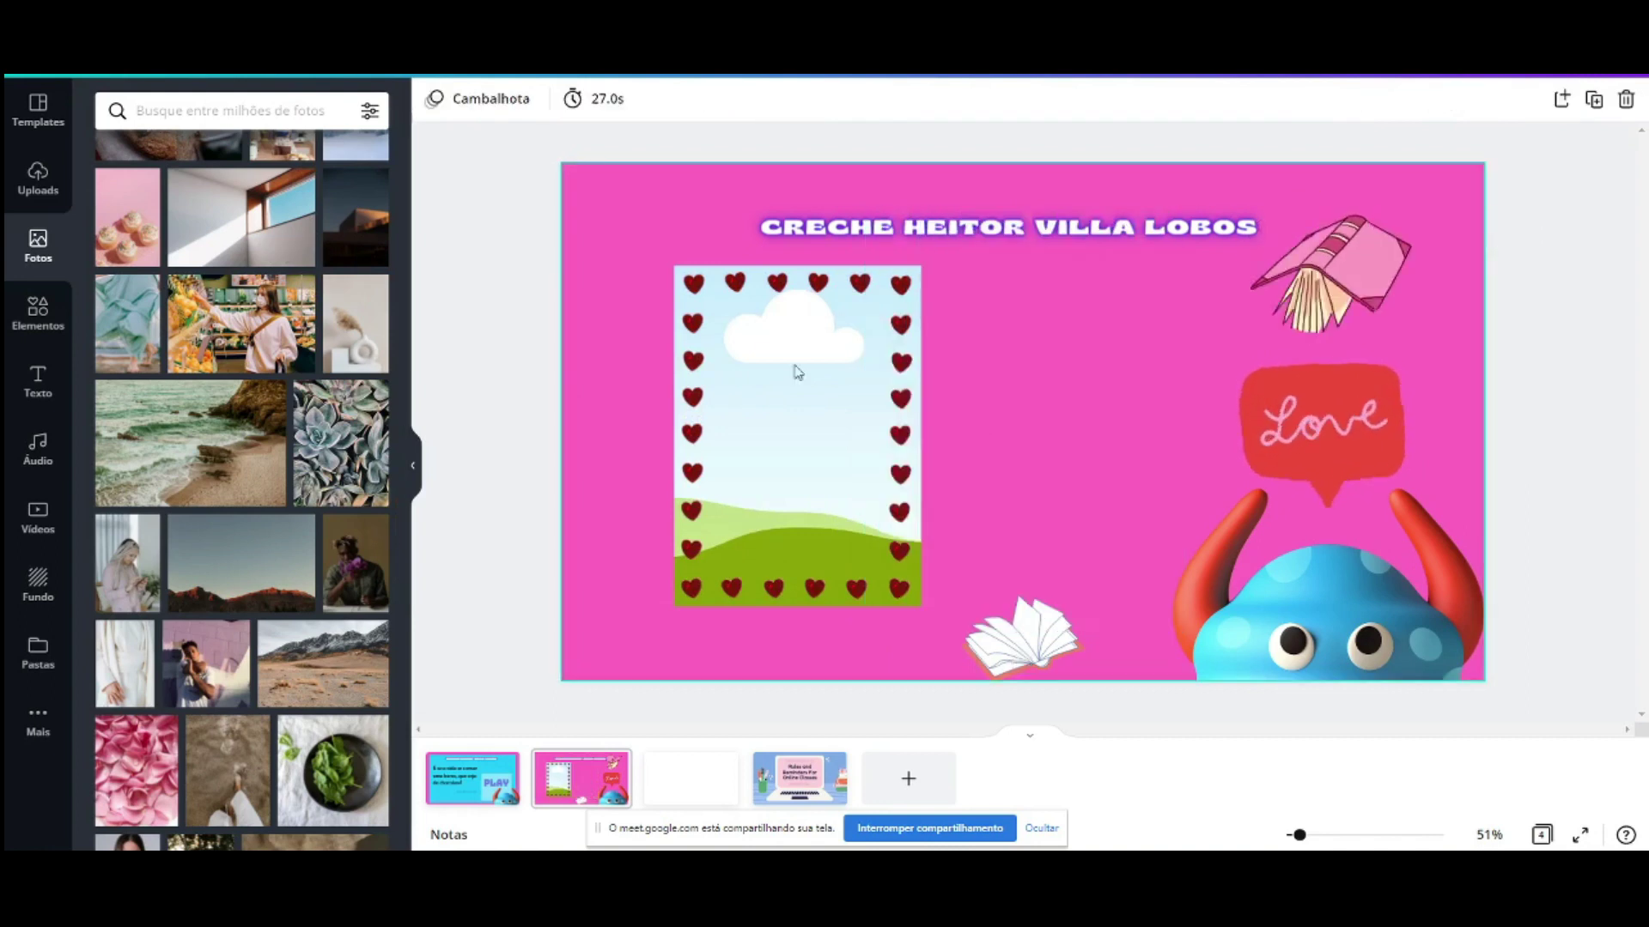
Step: Browse further through the stock photos and look at the recent photo searches
scroll(164, 550, down, 7)
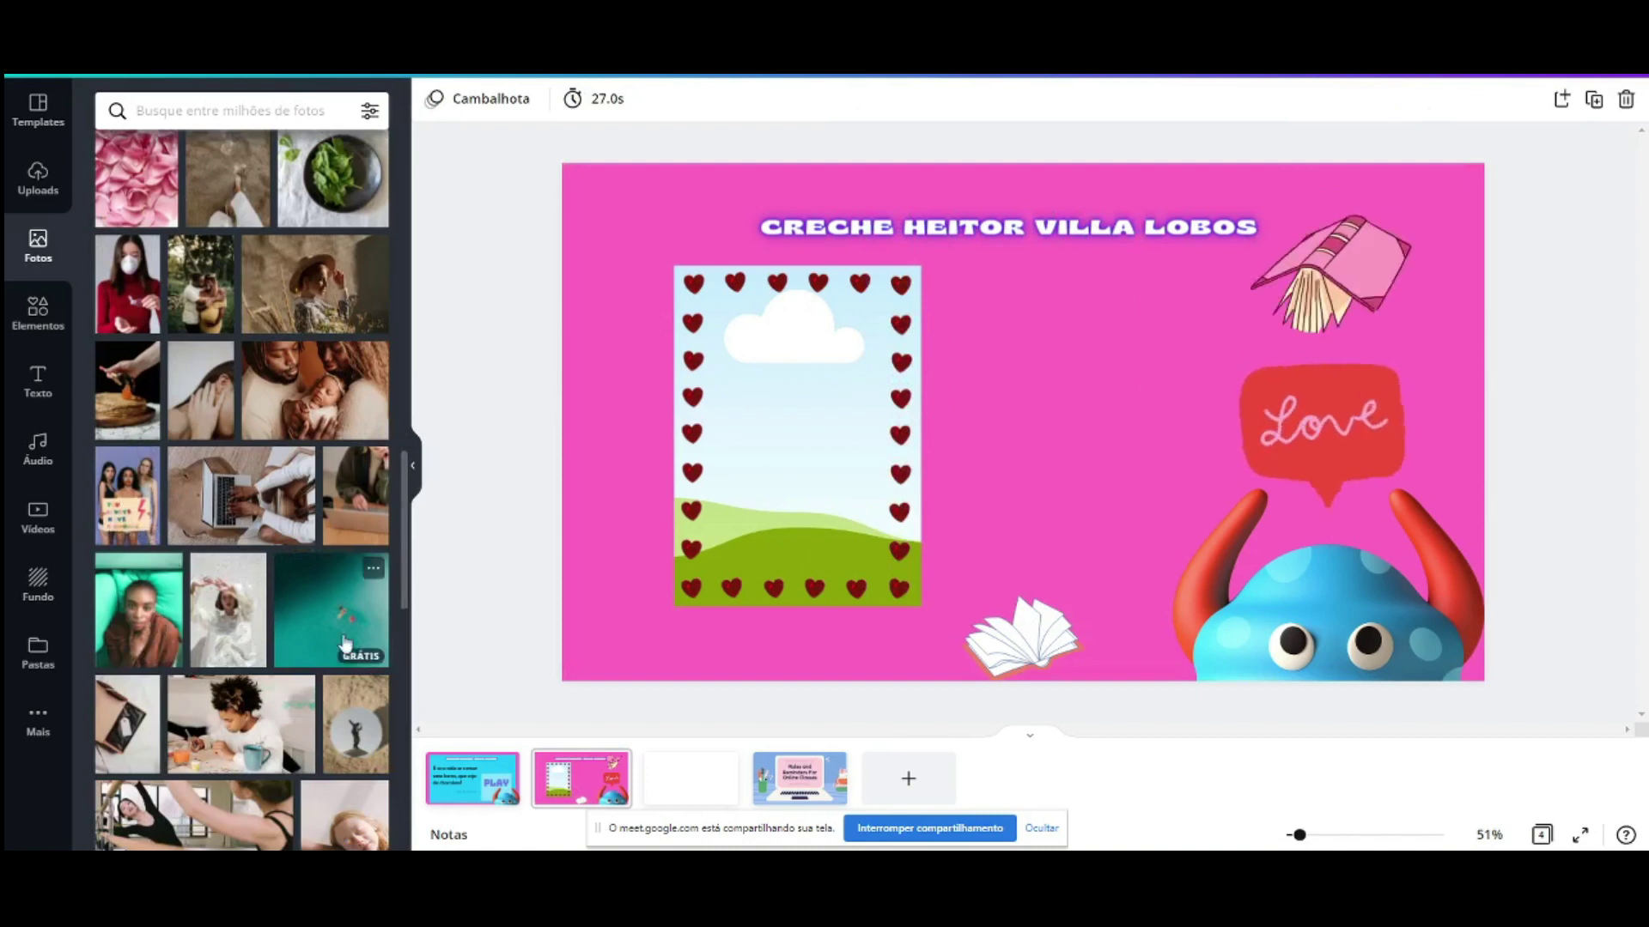
scroll(344, 675, down, 1)
scroll(344, 675, down, 6)
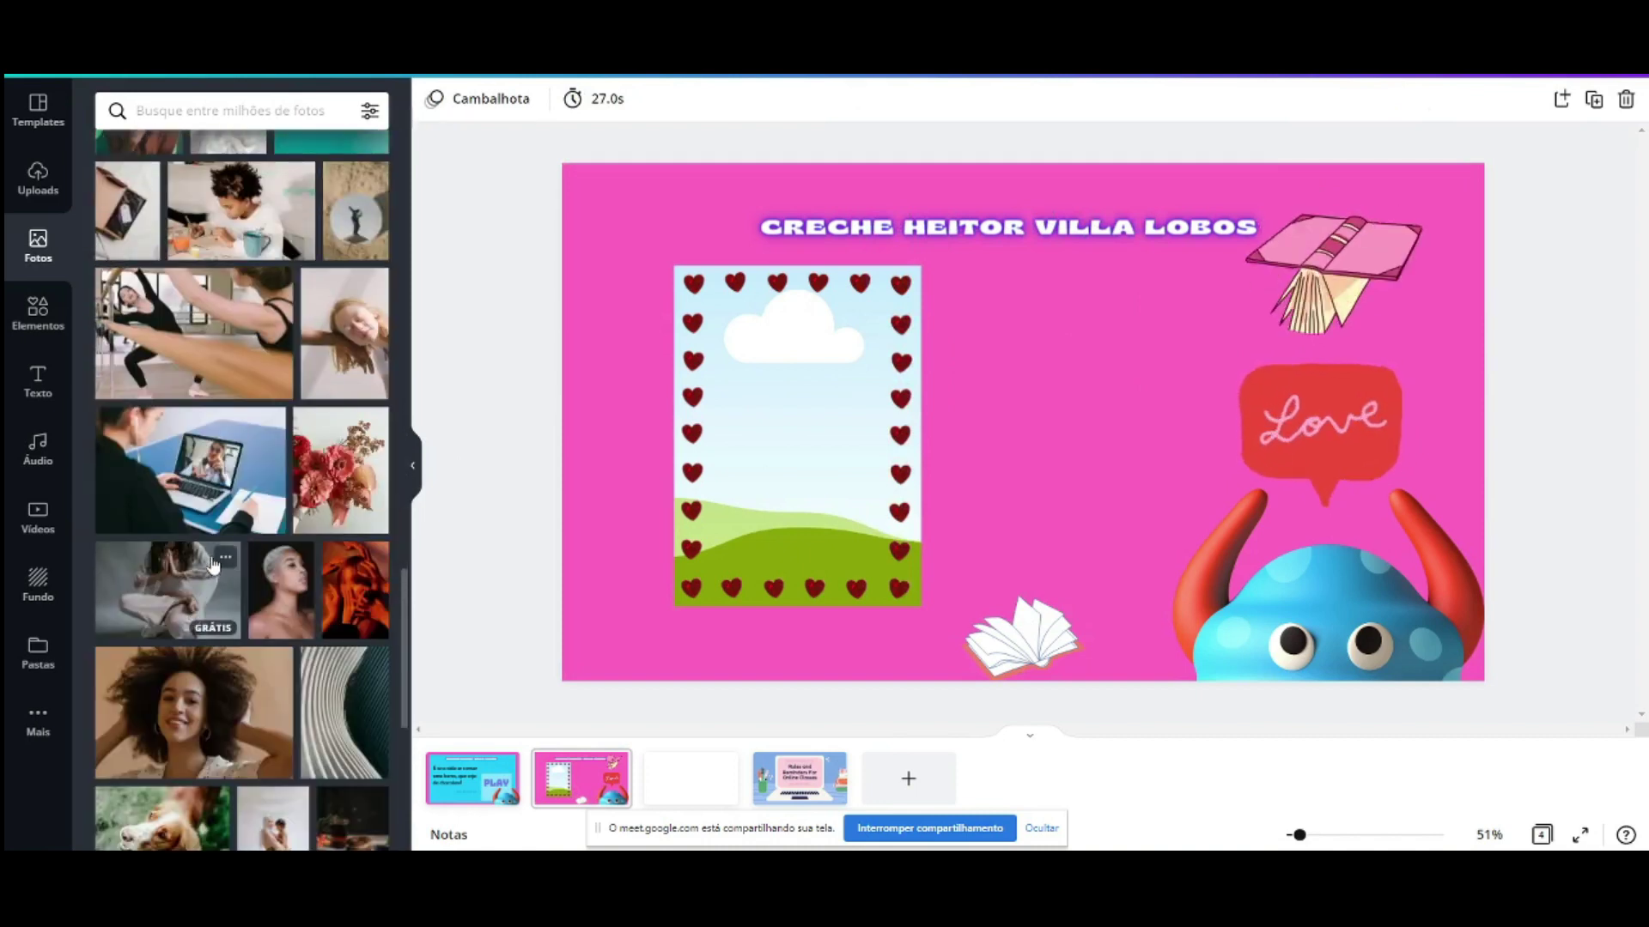
scroll(257, 595, down, 5)
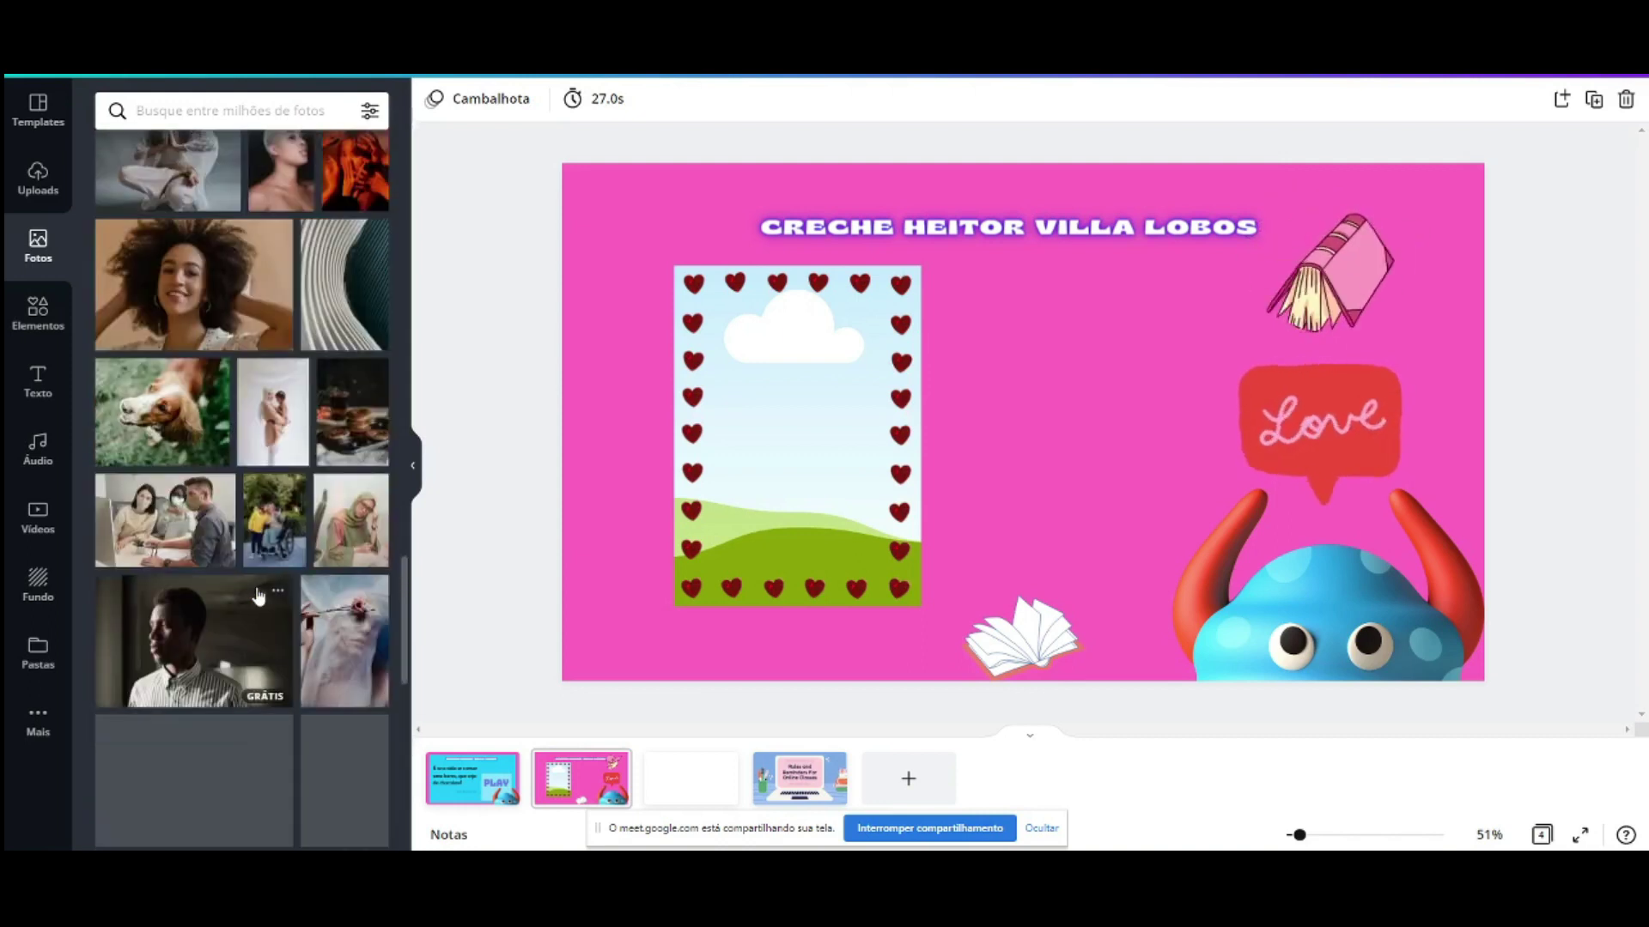
scroll(259, 595, down, 7)
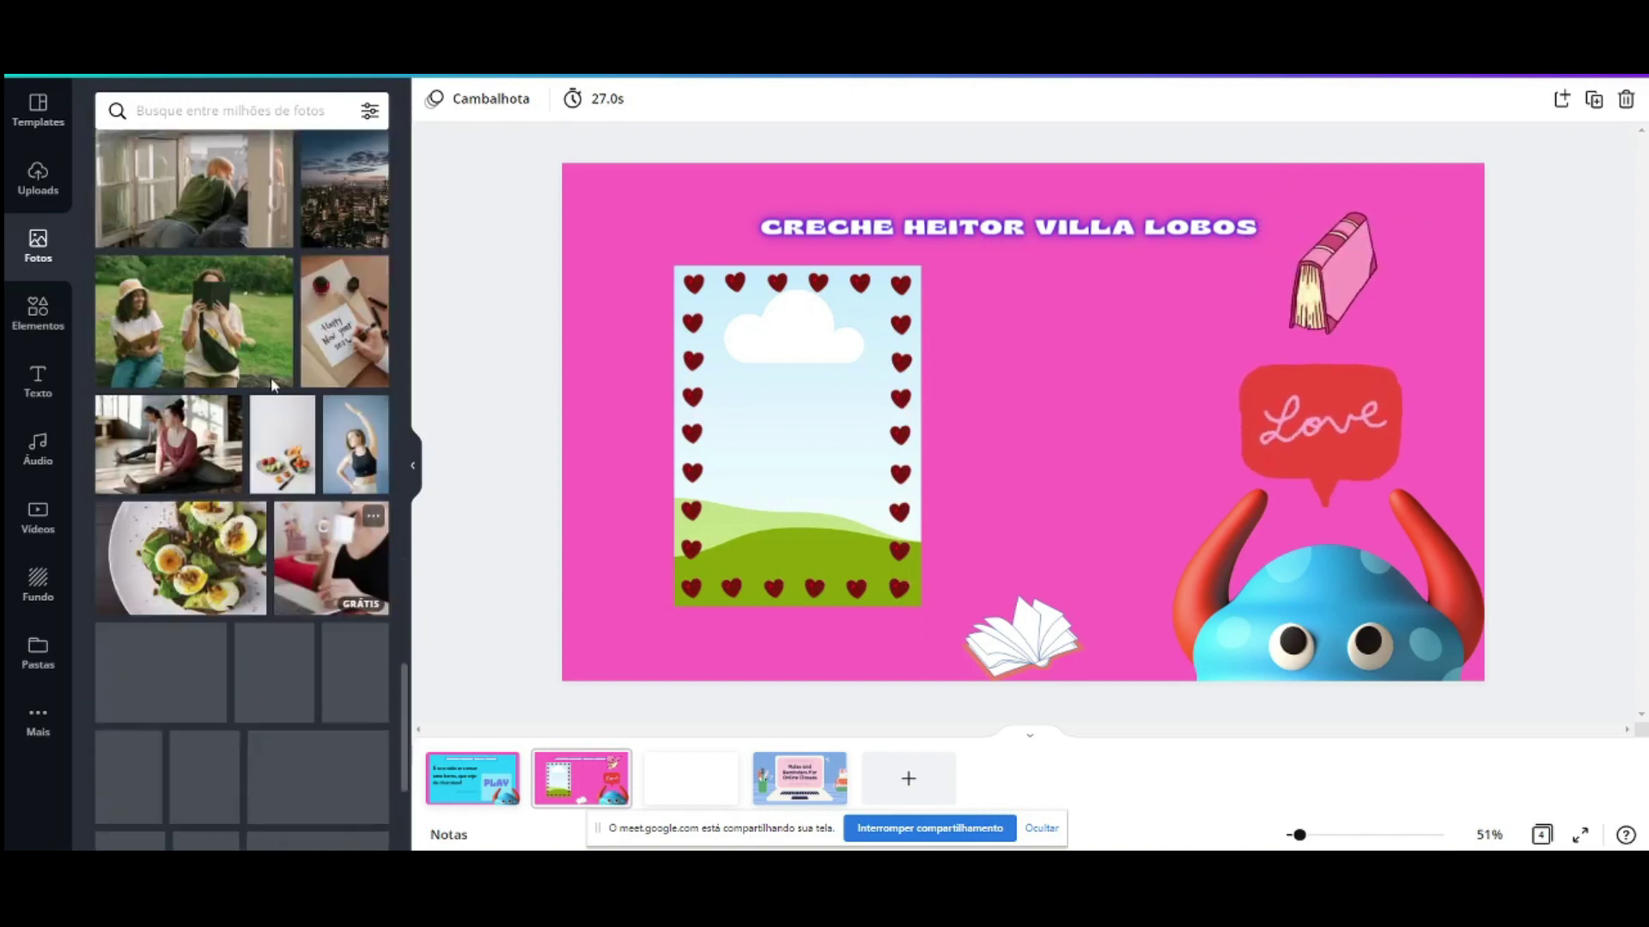
scroll(378, 601, down, 8)
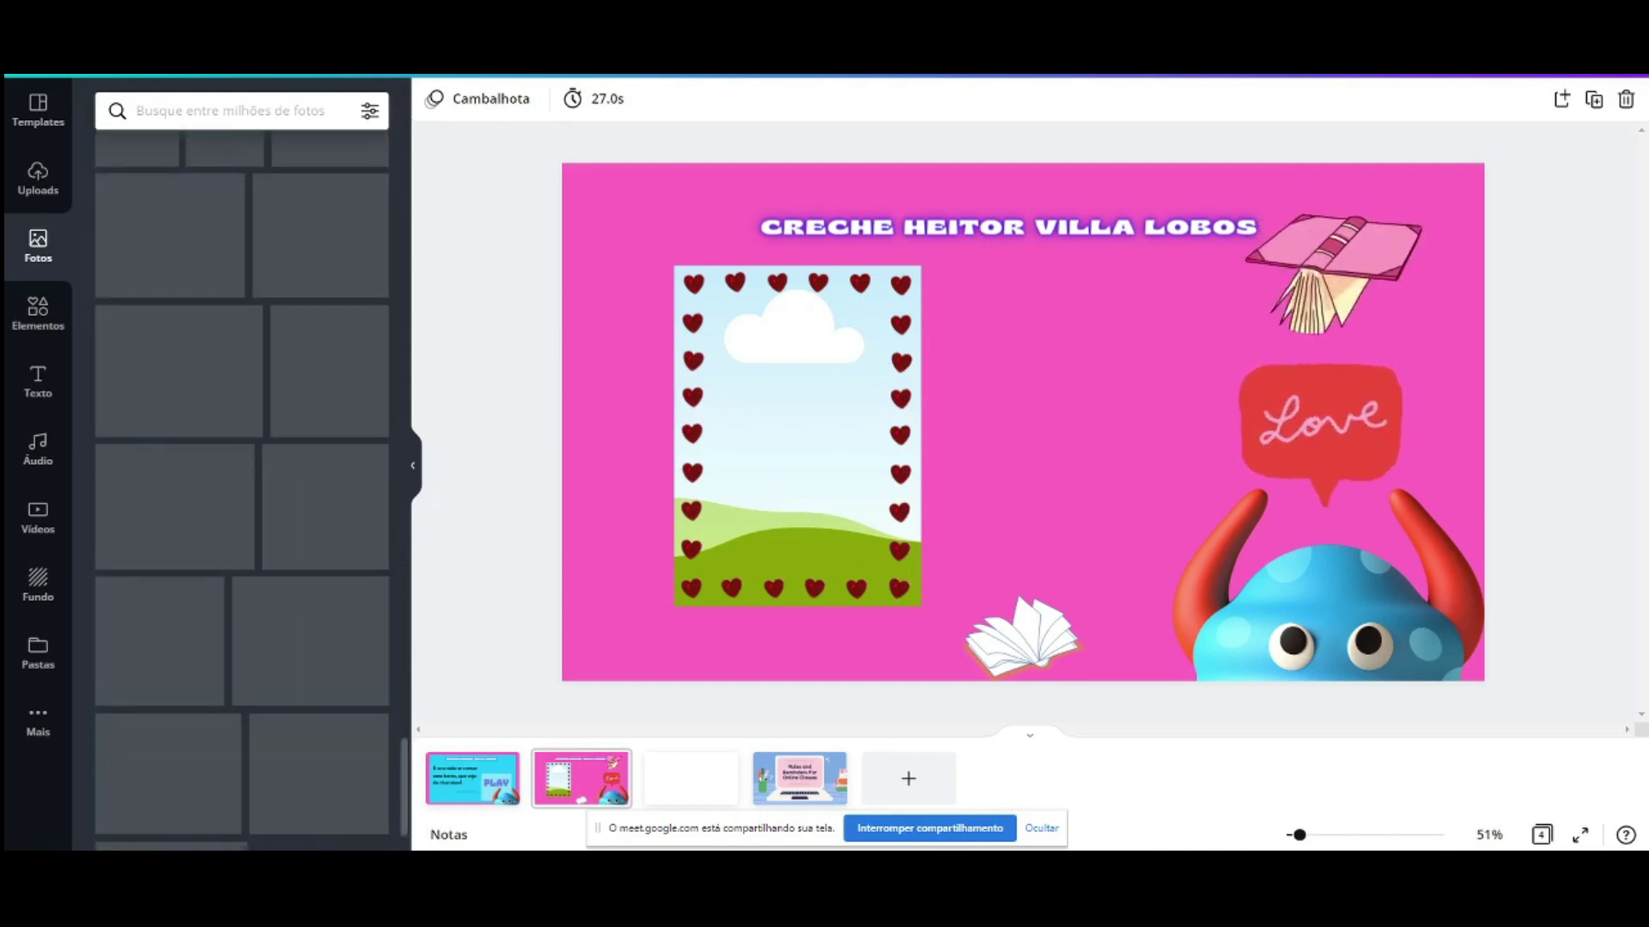
click(301, 106)
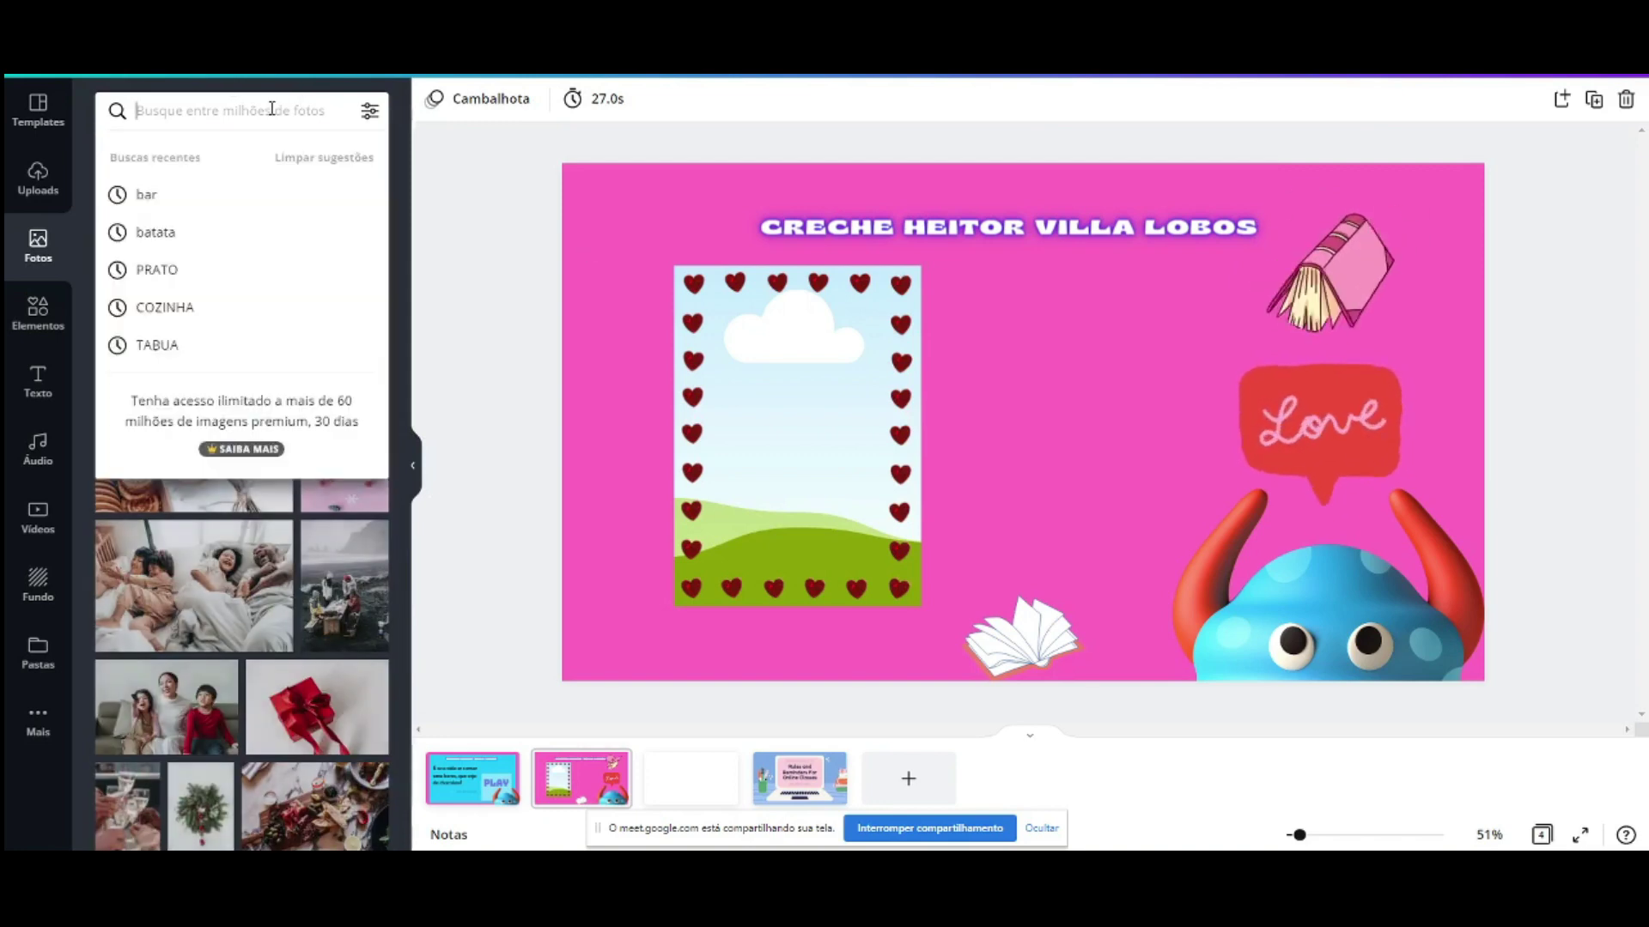
click(404, 378)
Step: Try the pink photo with Christmas ornaments beside the frame on the second slide and delete it
drag(567, 449, 1111, 386)
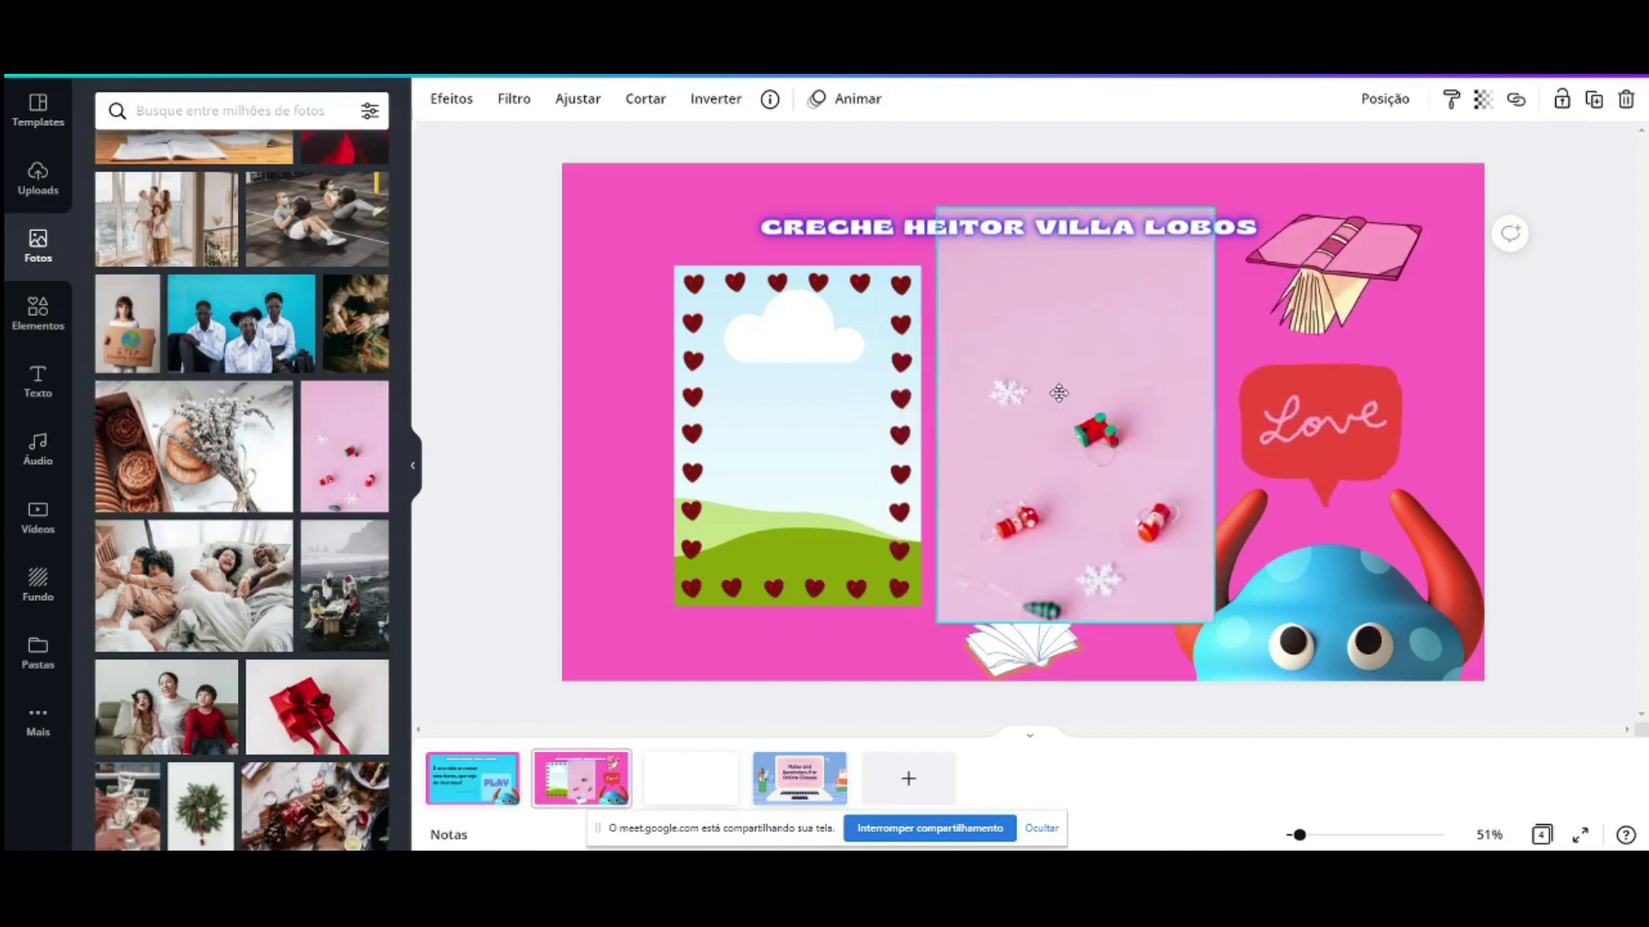
scroll(232, 510, down, 5)
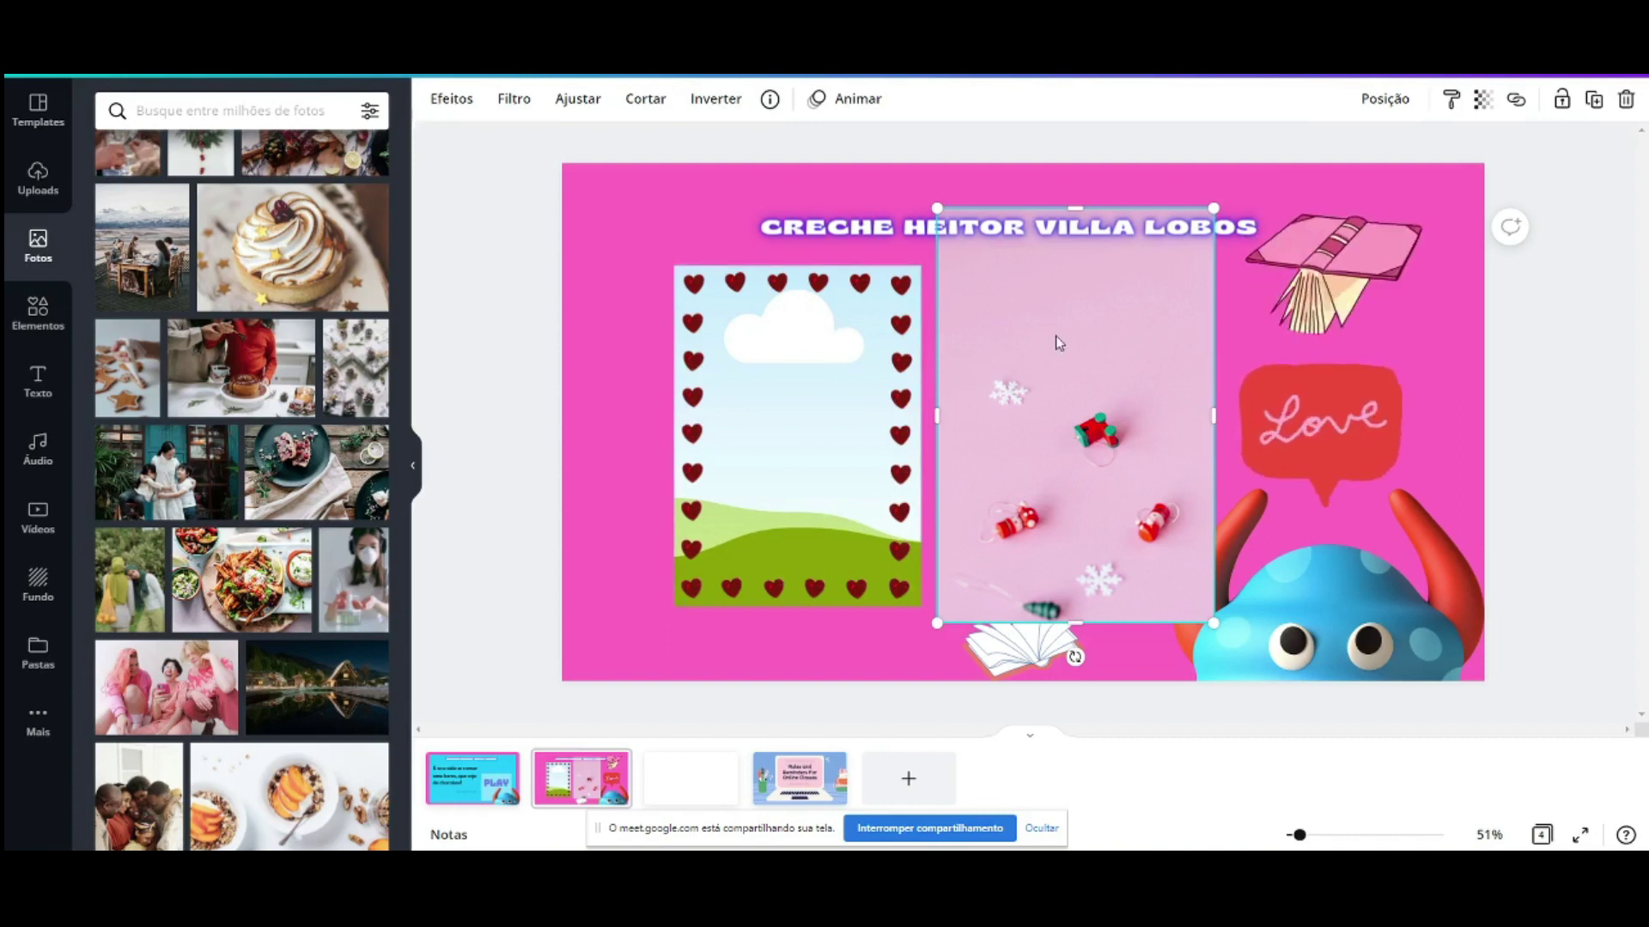
key(Delete)
Step: Search the photos for the recent term "batata" and place the french fries photo over the right part of the second slide
click(236, 110)
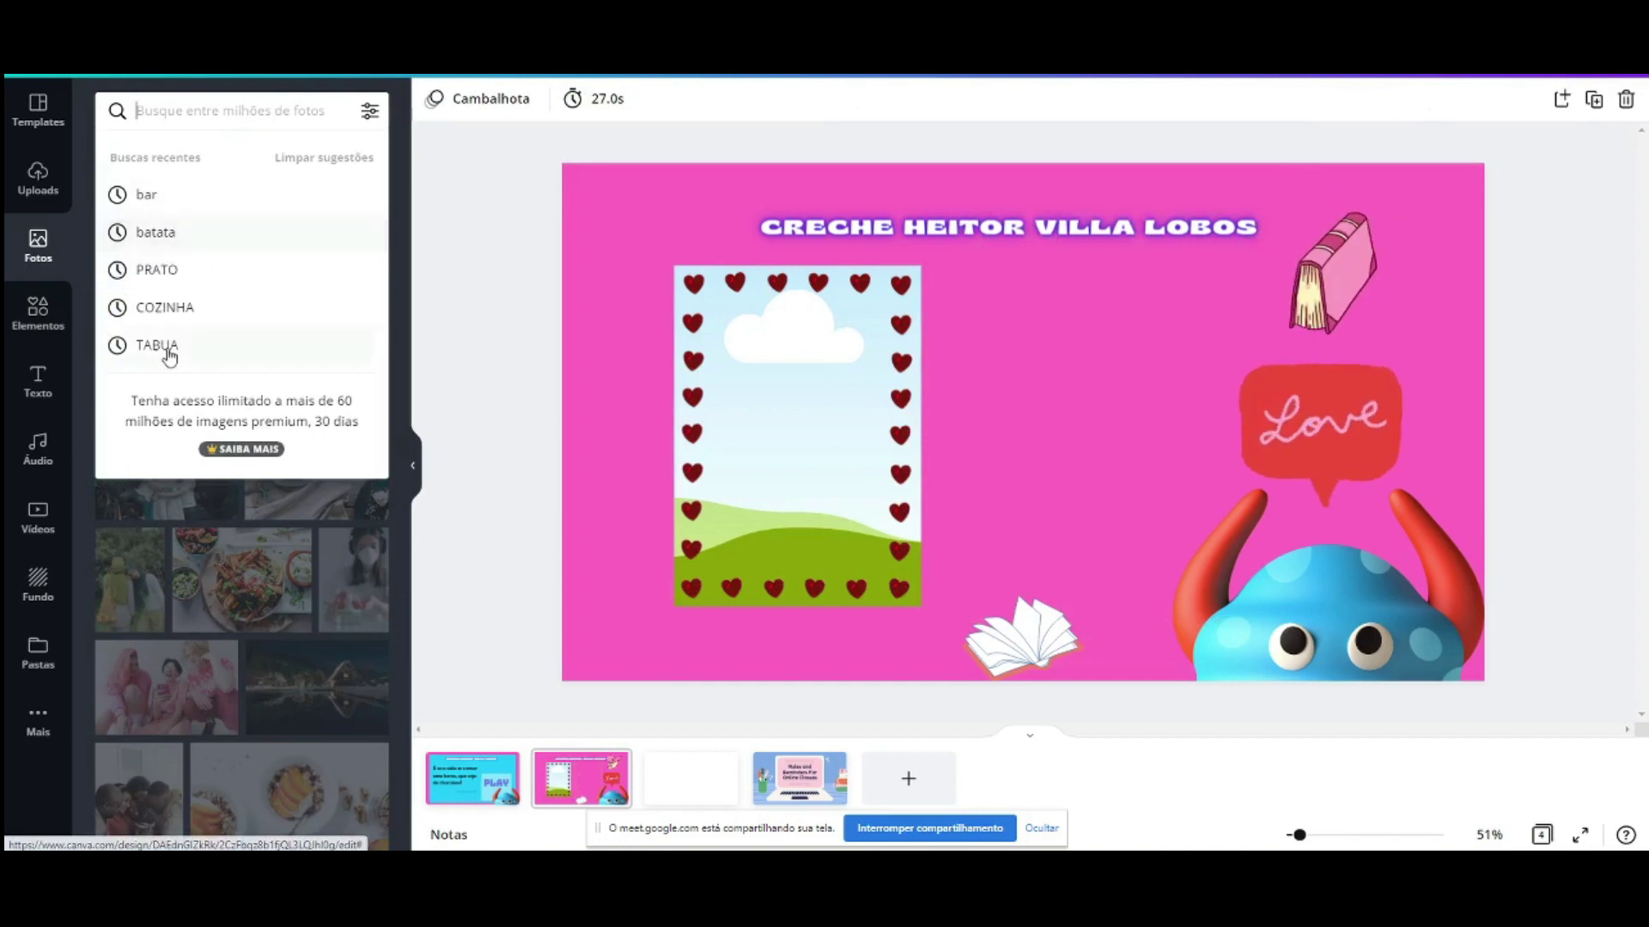
click(162, 230)
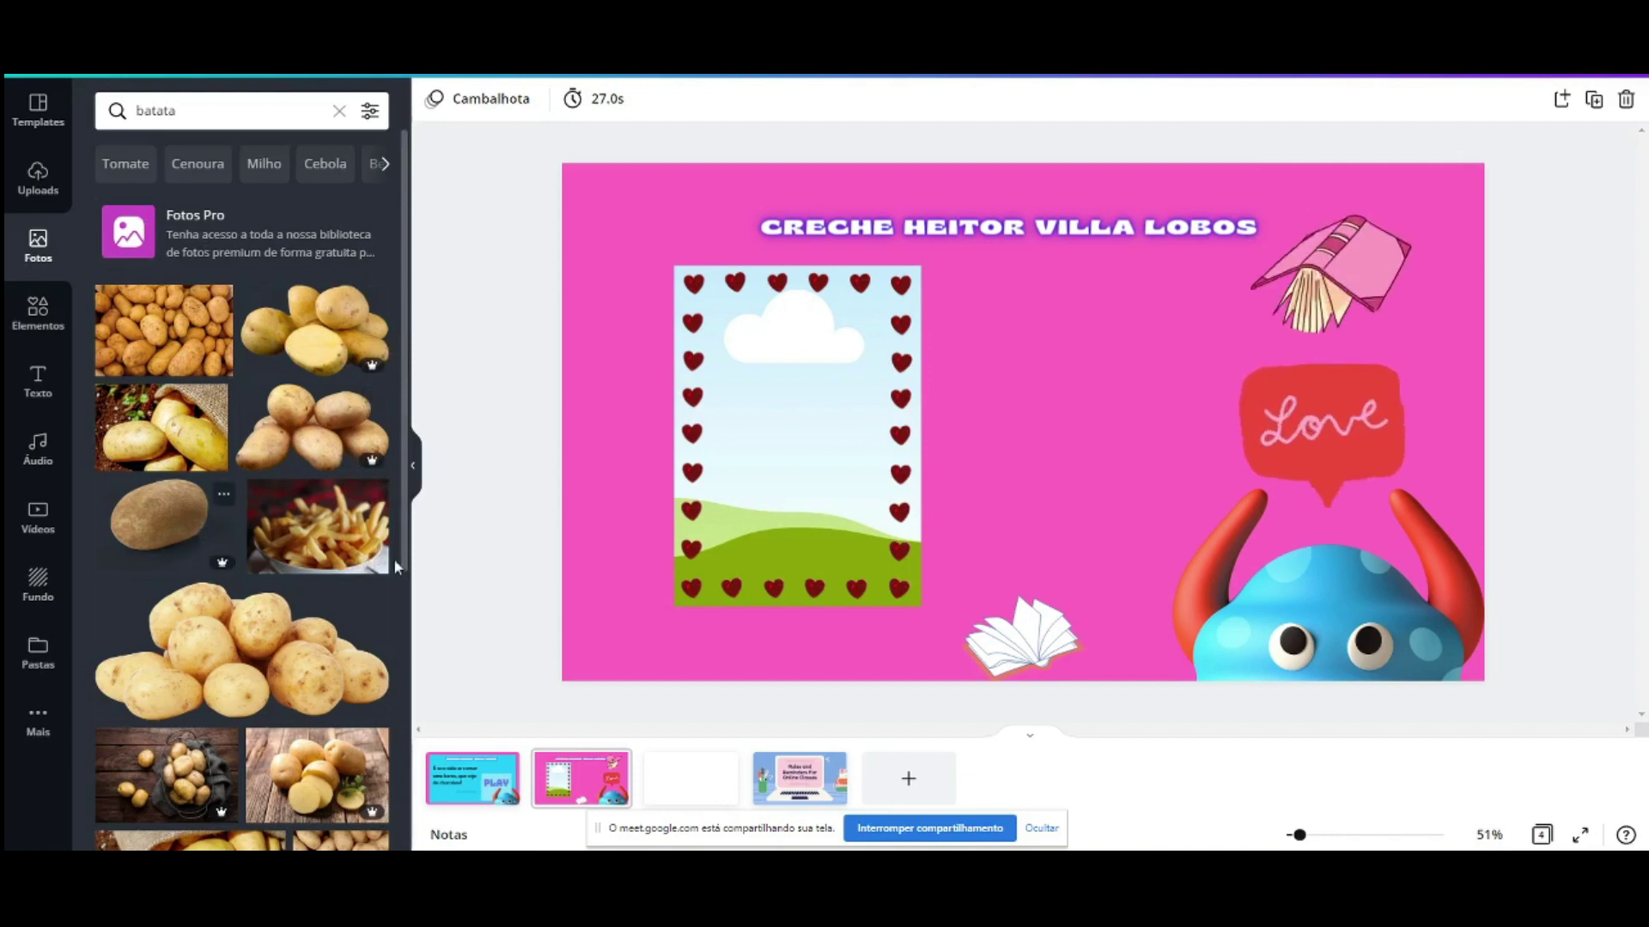
click(347, 563)
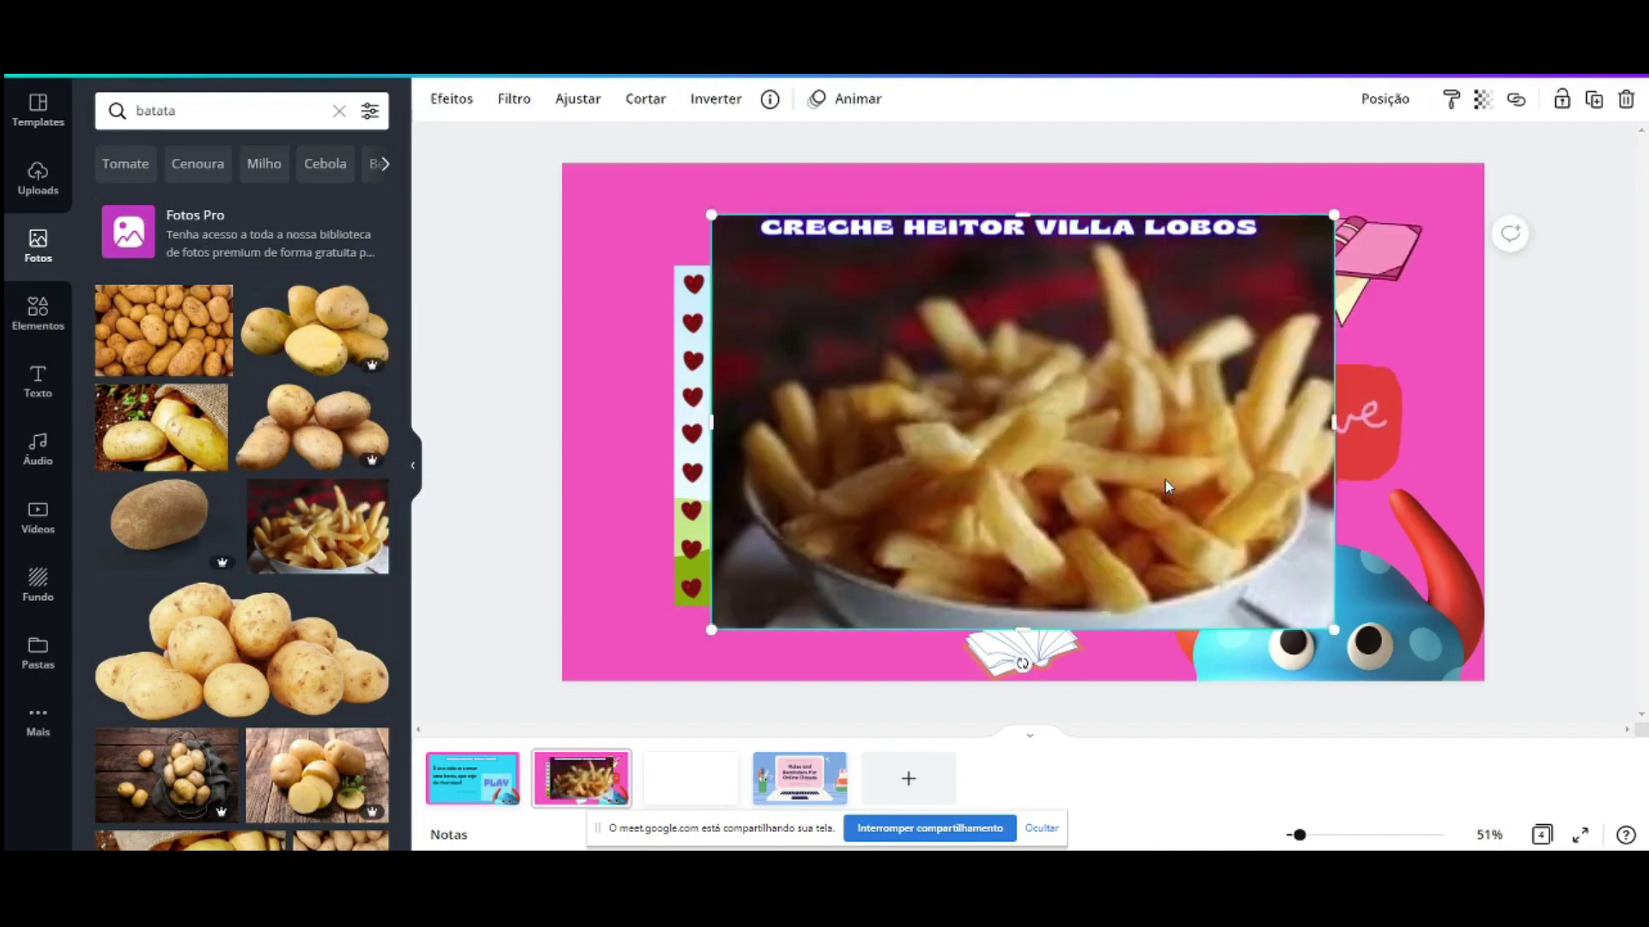
drag(1080, 452, 1099, 418)
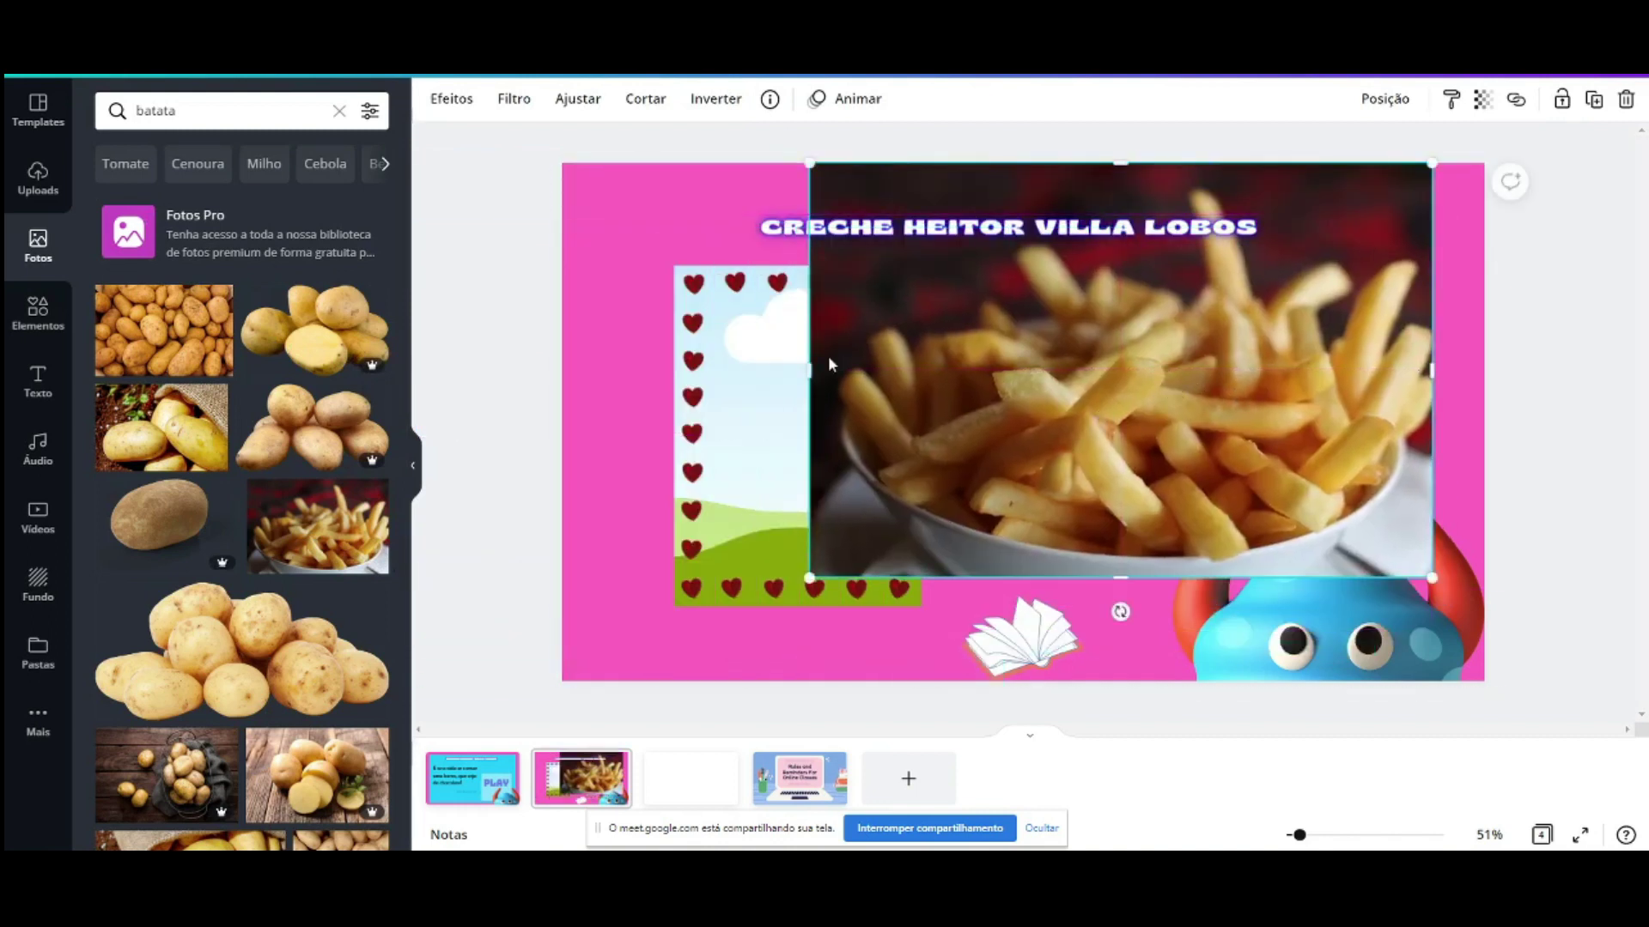
Step: Delete the french fries photo from the second slide and clear the "batata" photo search
scroll(234, 624, down, 2)
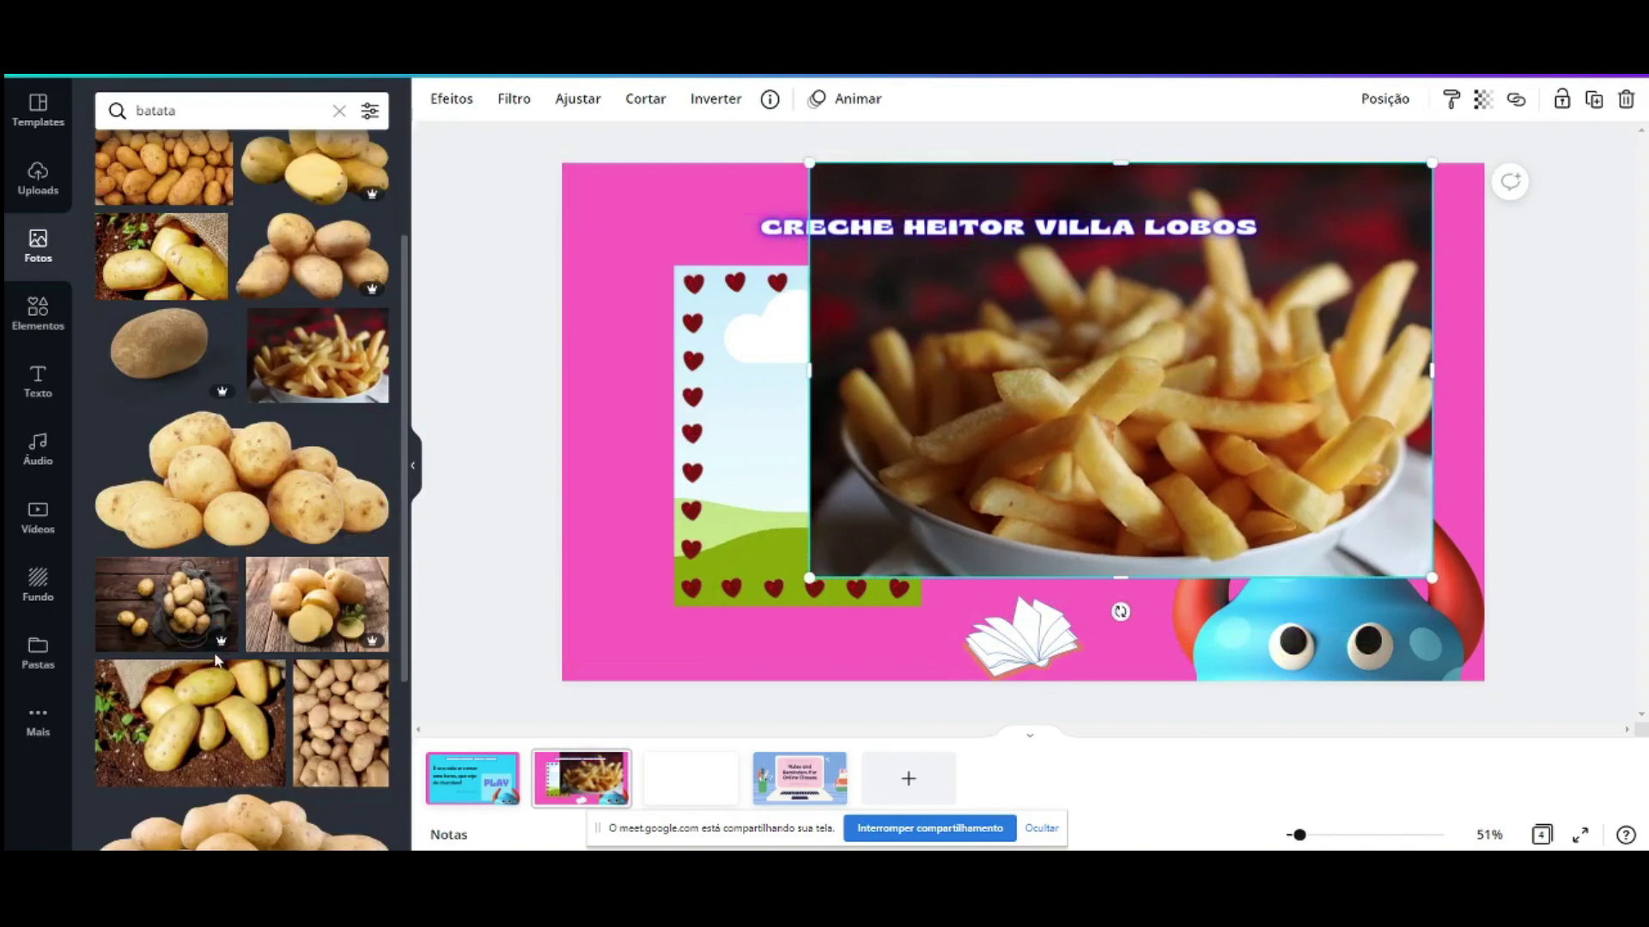
key(Delete)
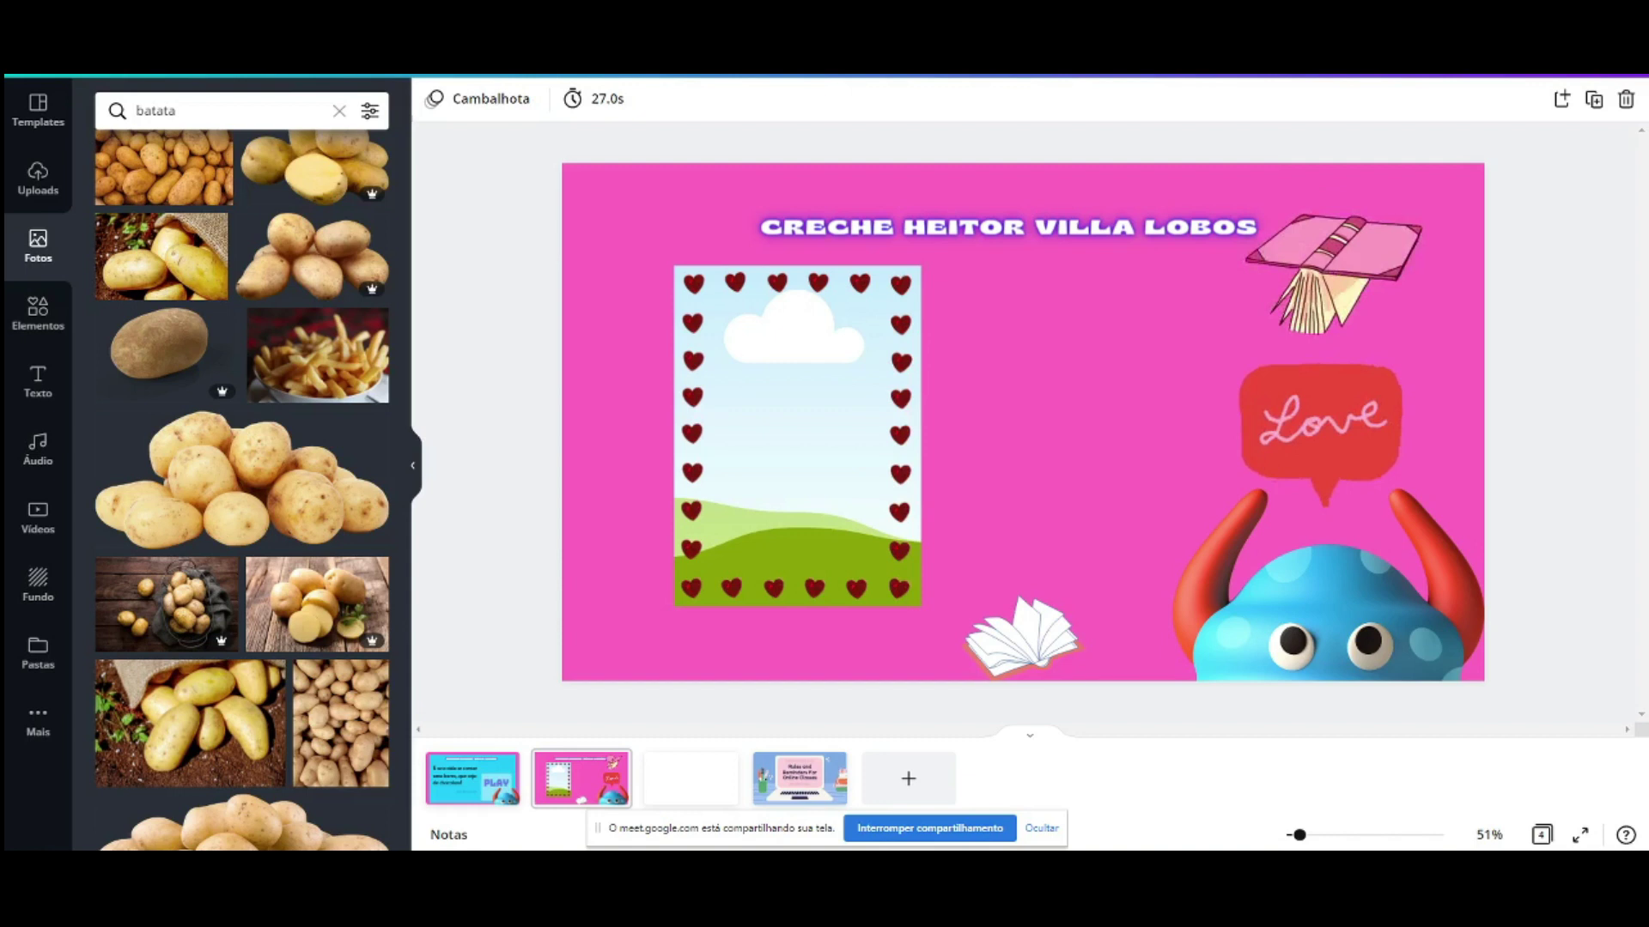
click(339, 110)
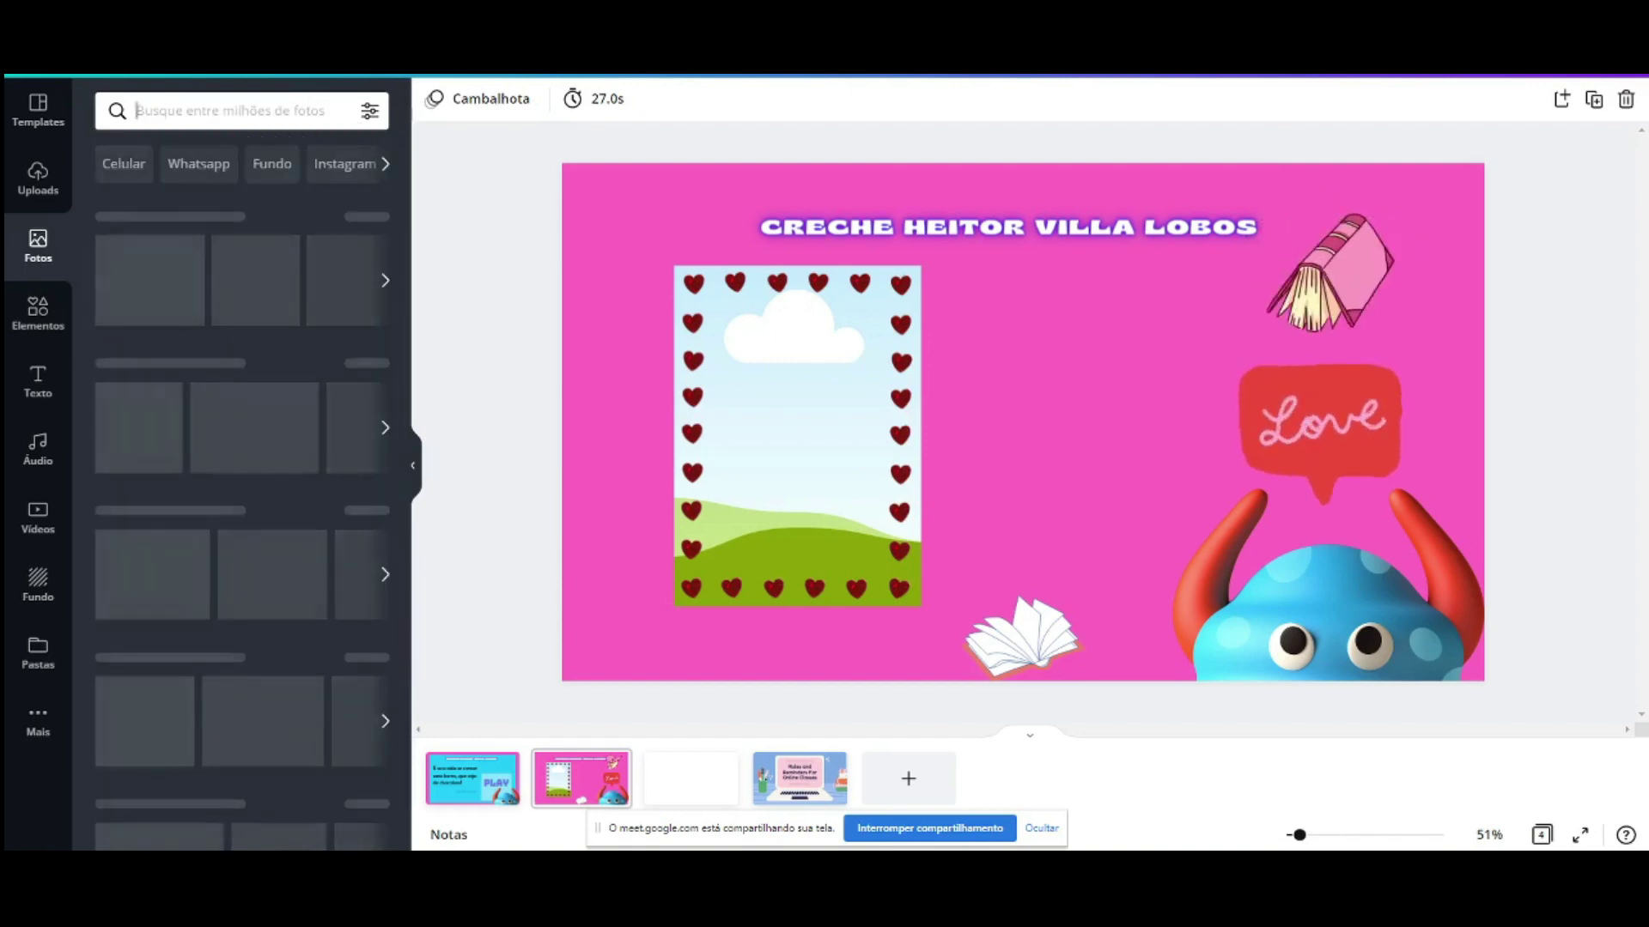
Step: Search Google Images for "batata" in a new browser tab and open the Veja Saúde potato photo
key(ctrl+t)
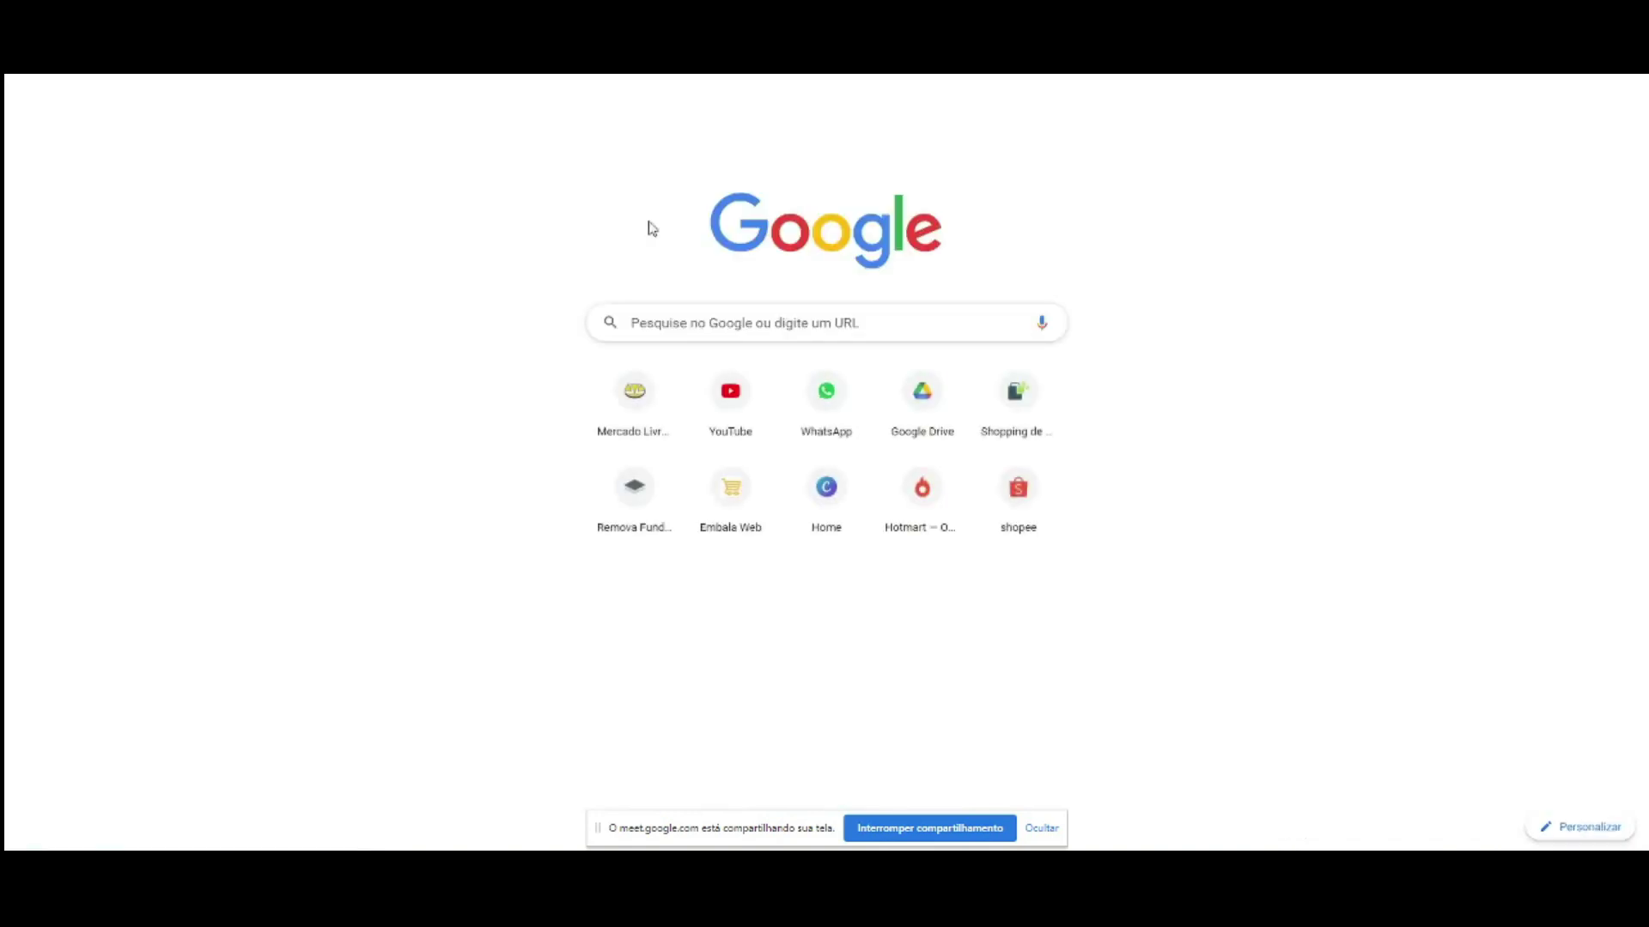
click(668, 316)
text(bata)
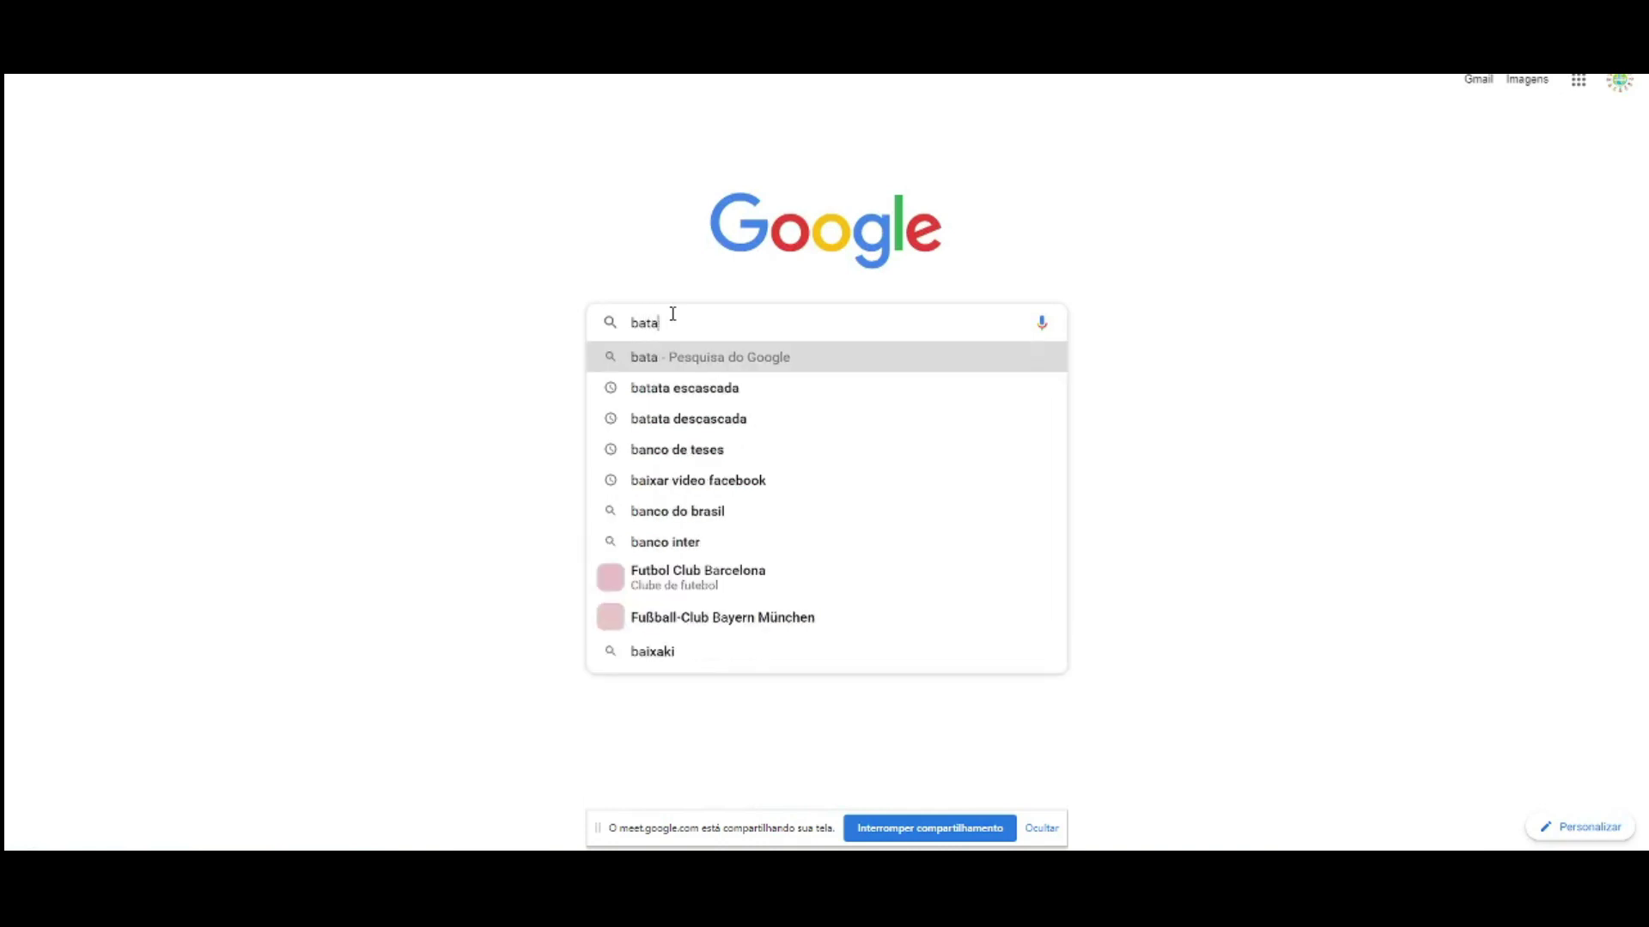
text(ta)
key(Return)
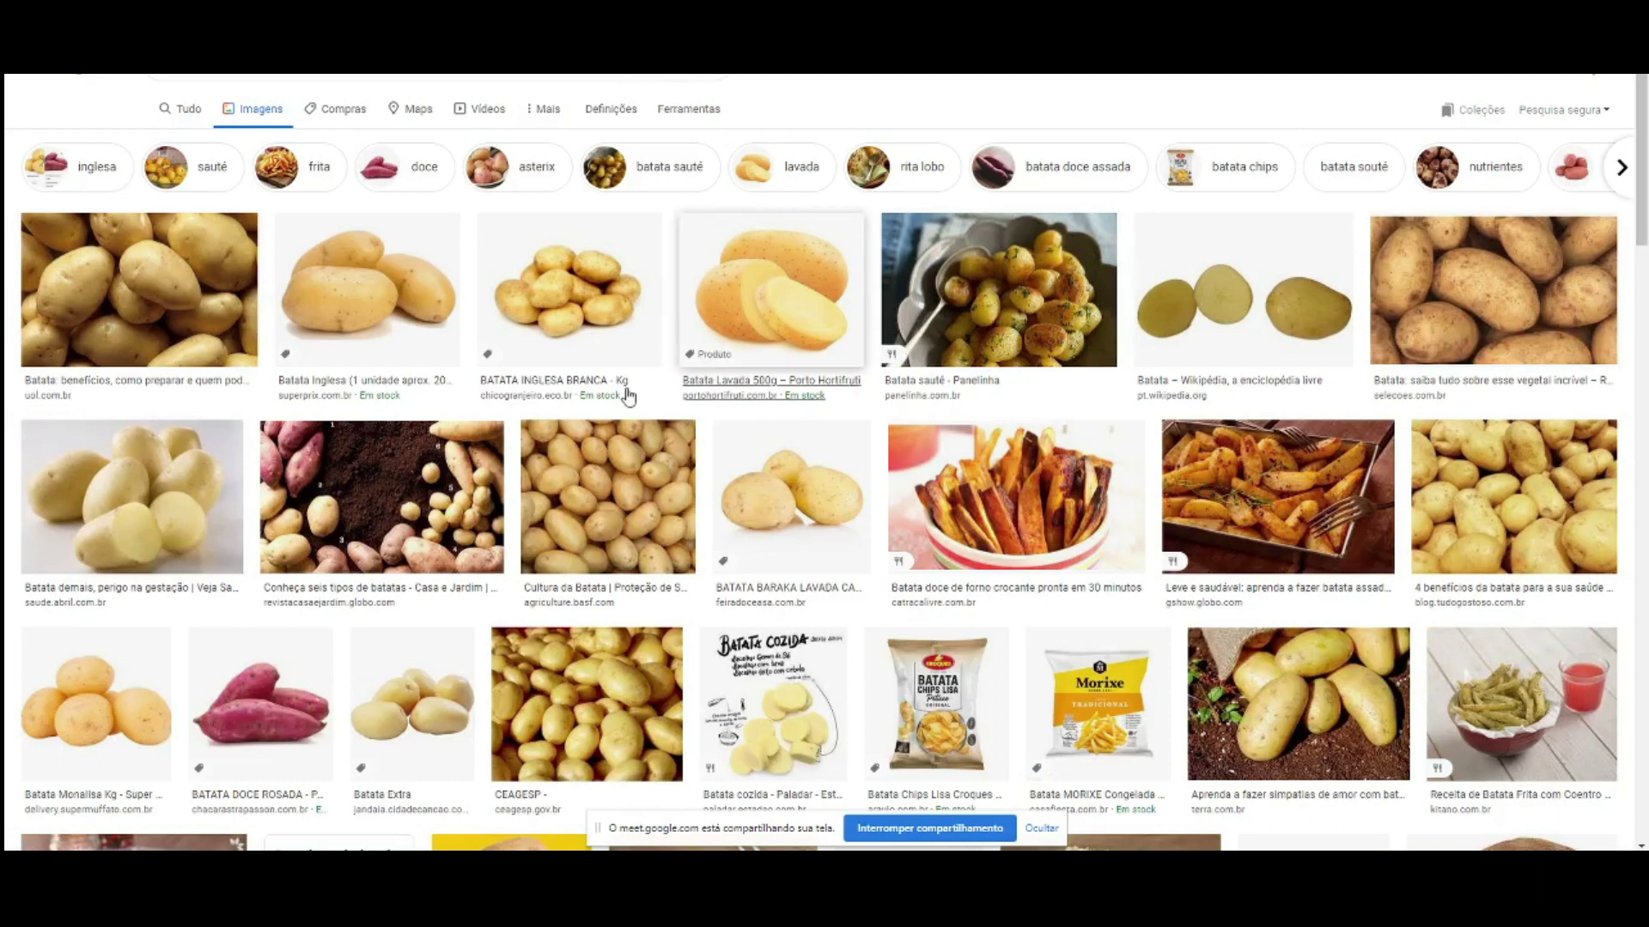
click(153, 472)
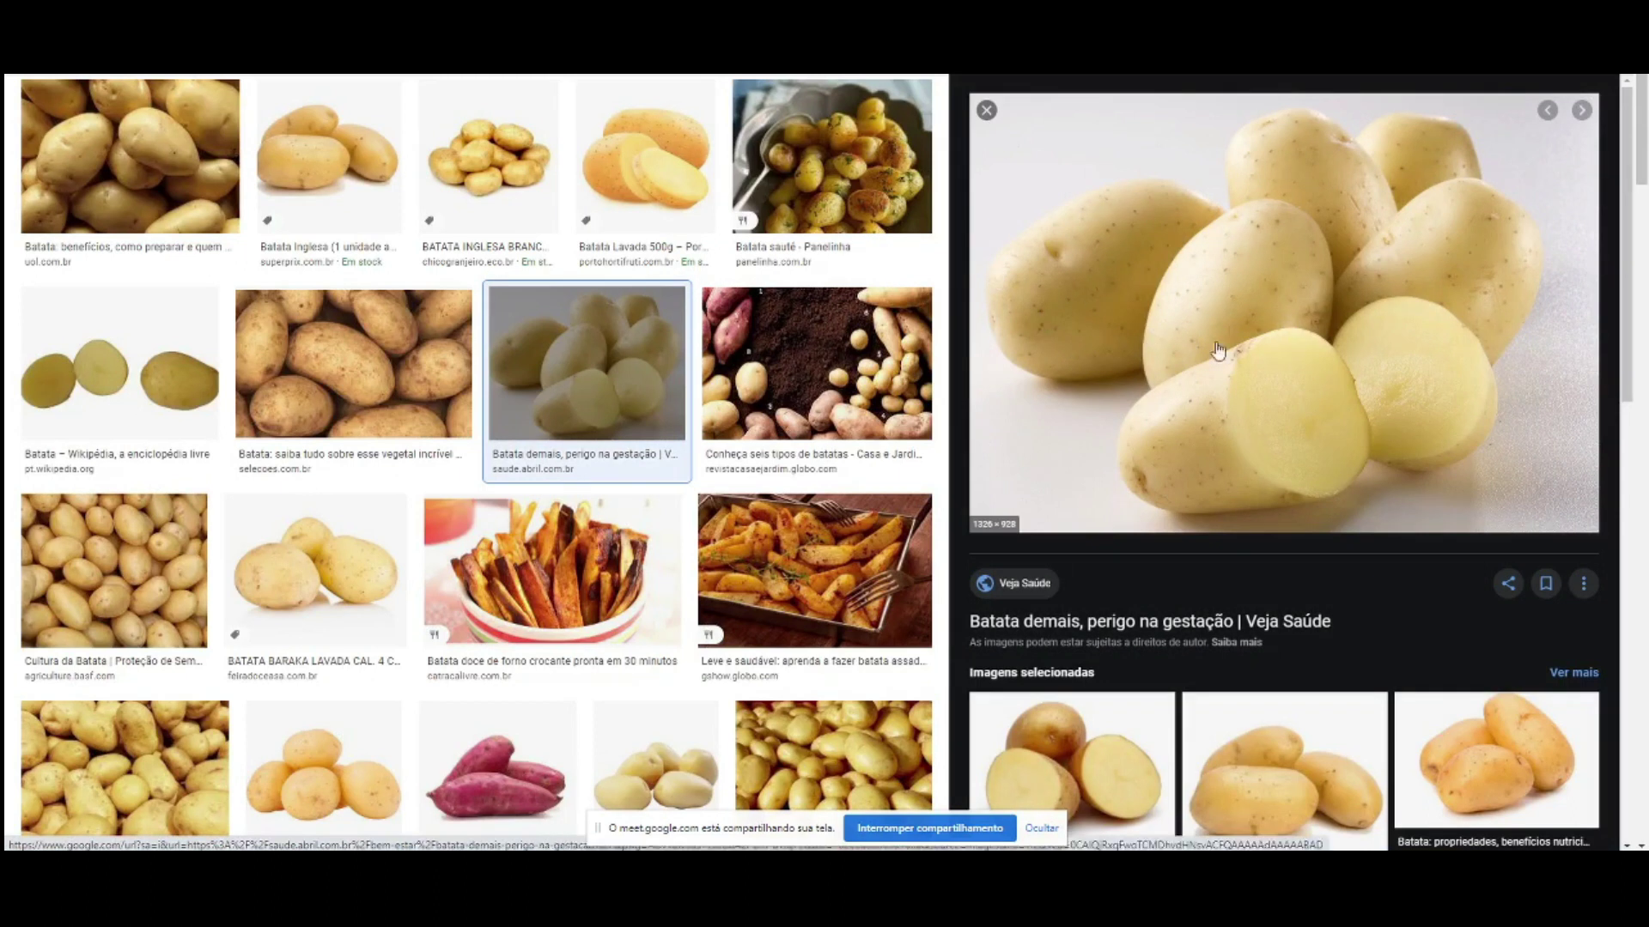
Step: Save the enlarged potato photo as the JPEG batata-demais-perigo-na-gestacao in Área de Trabalho
right_click(1175, 333)
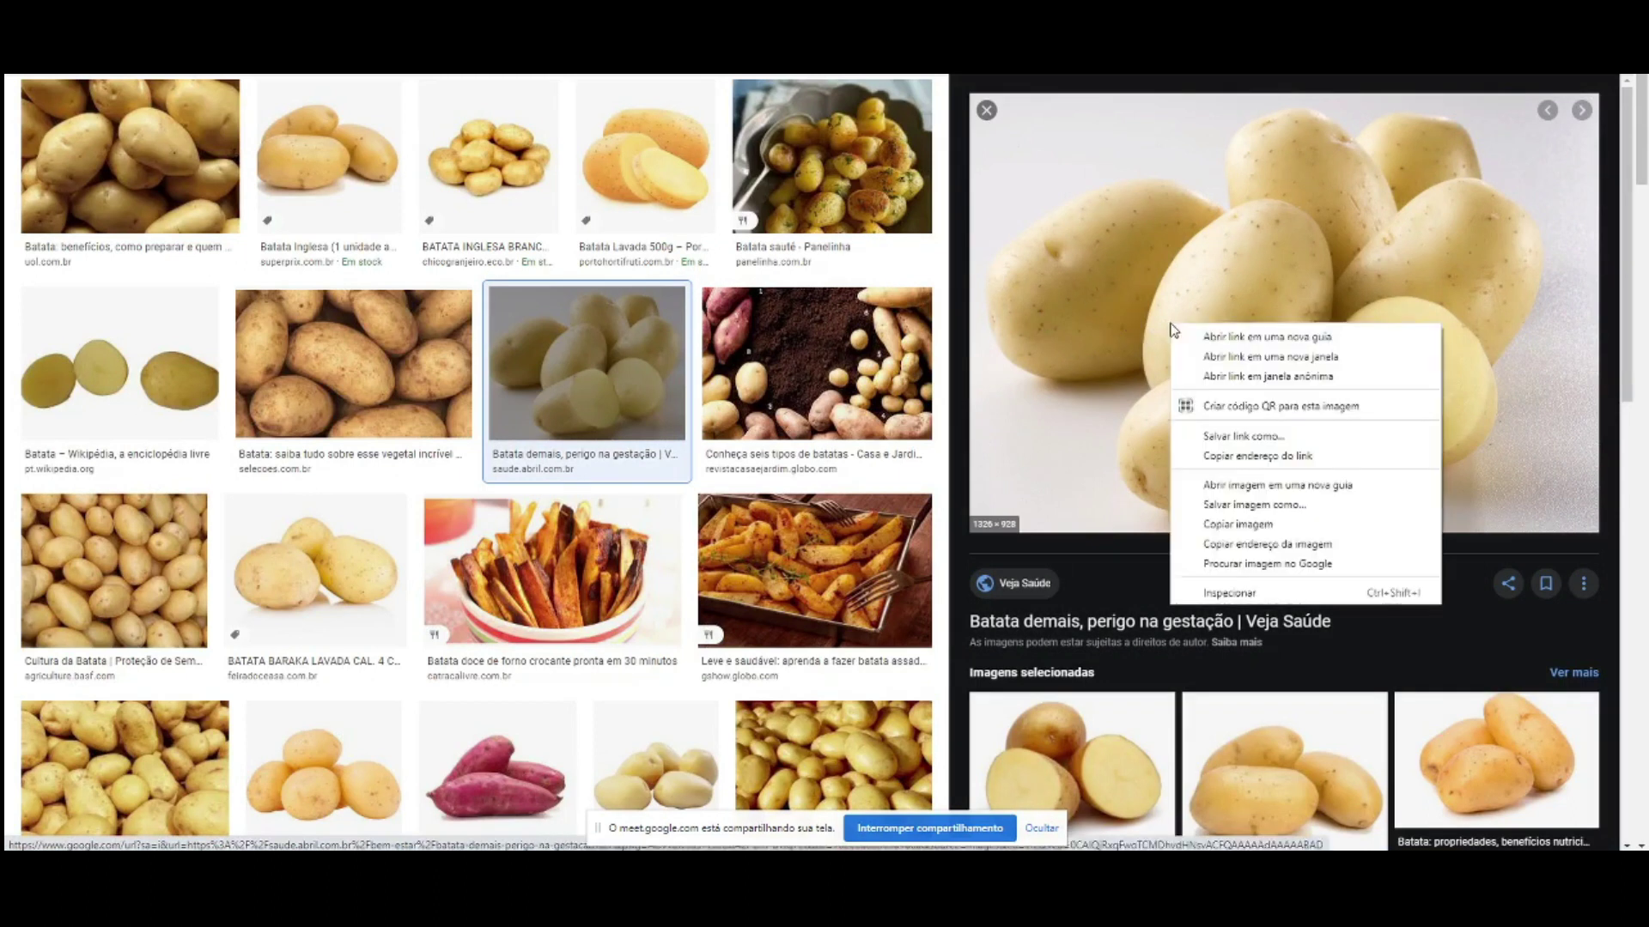
click(1226, 505)
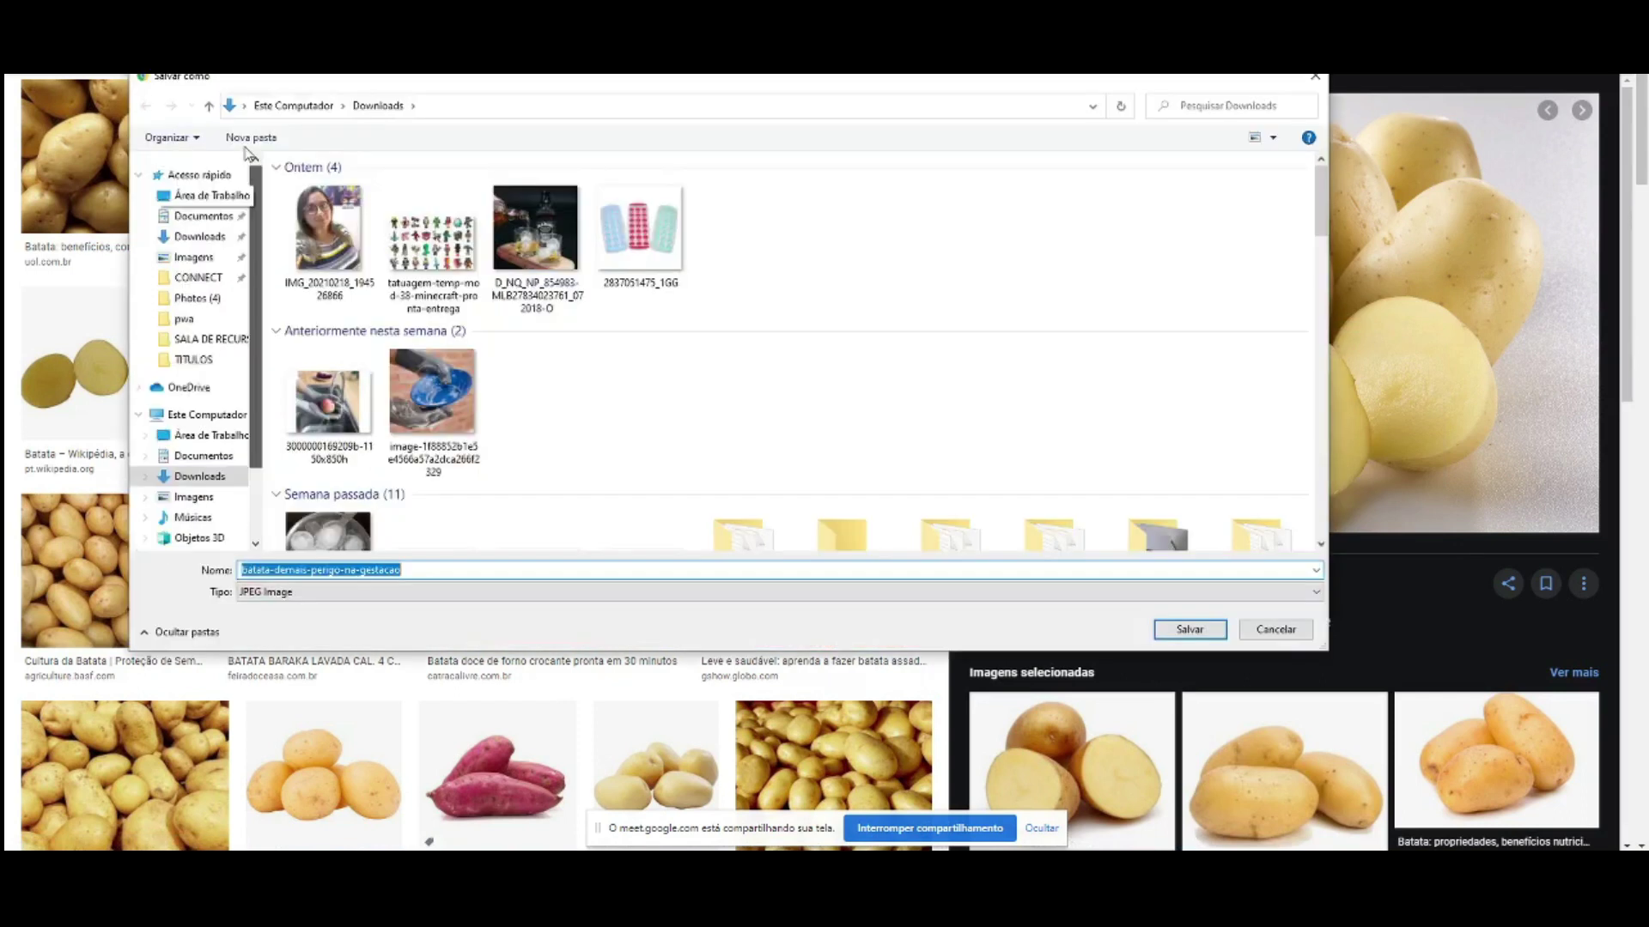
click(211, 435)
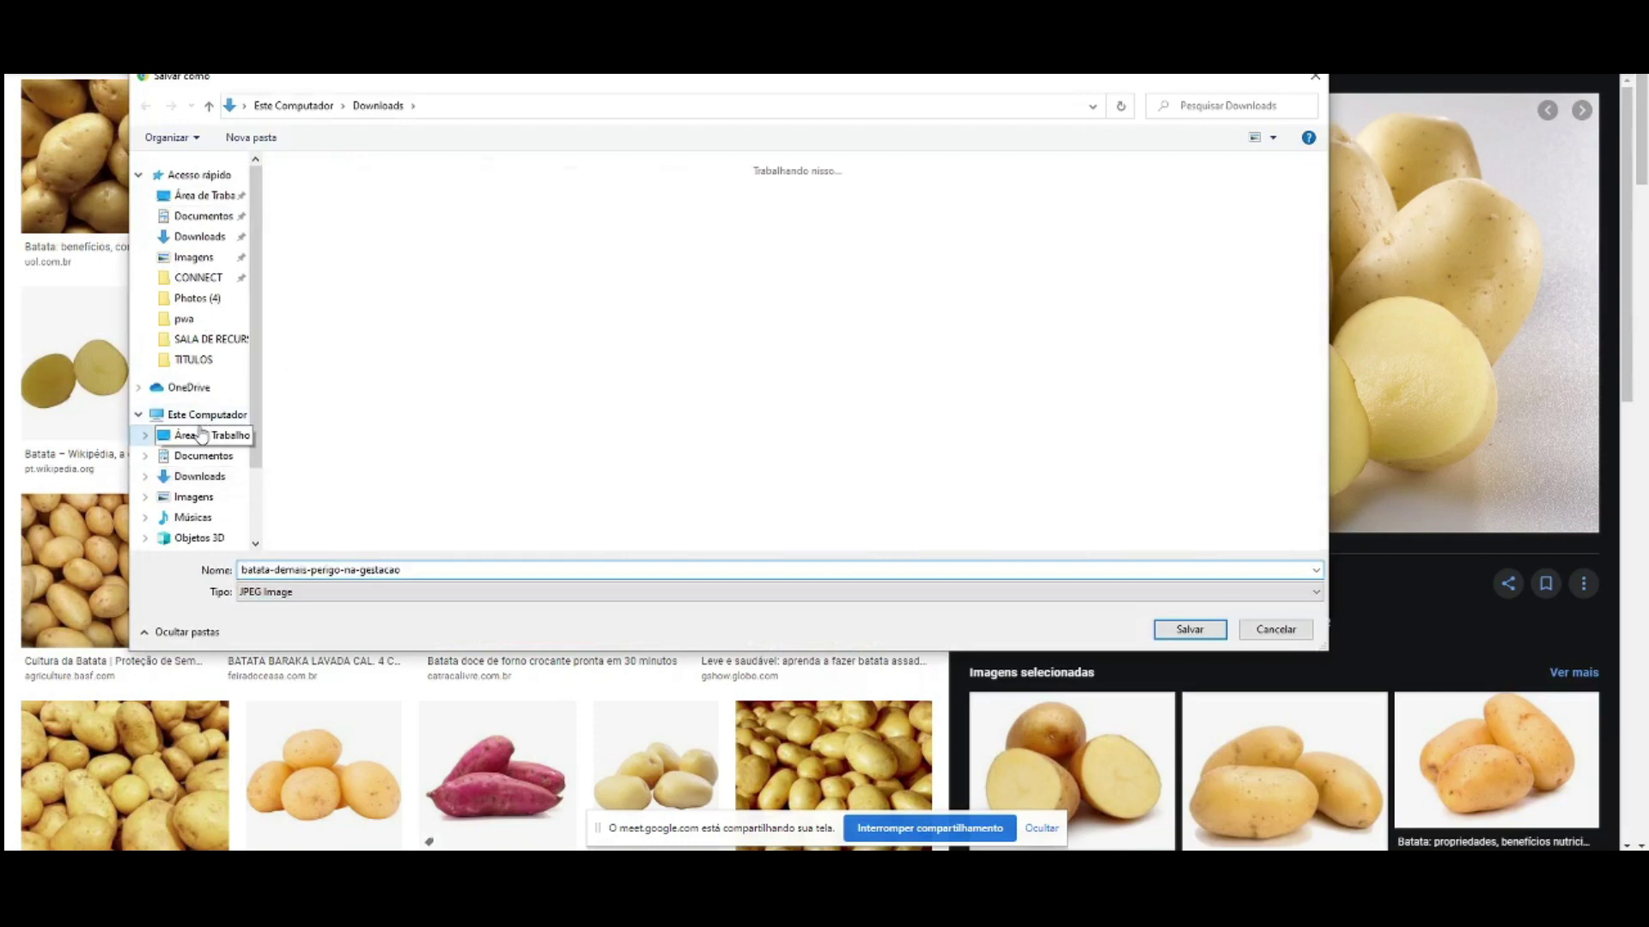
click(1175, 632)
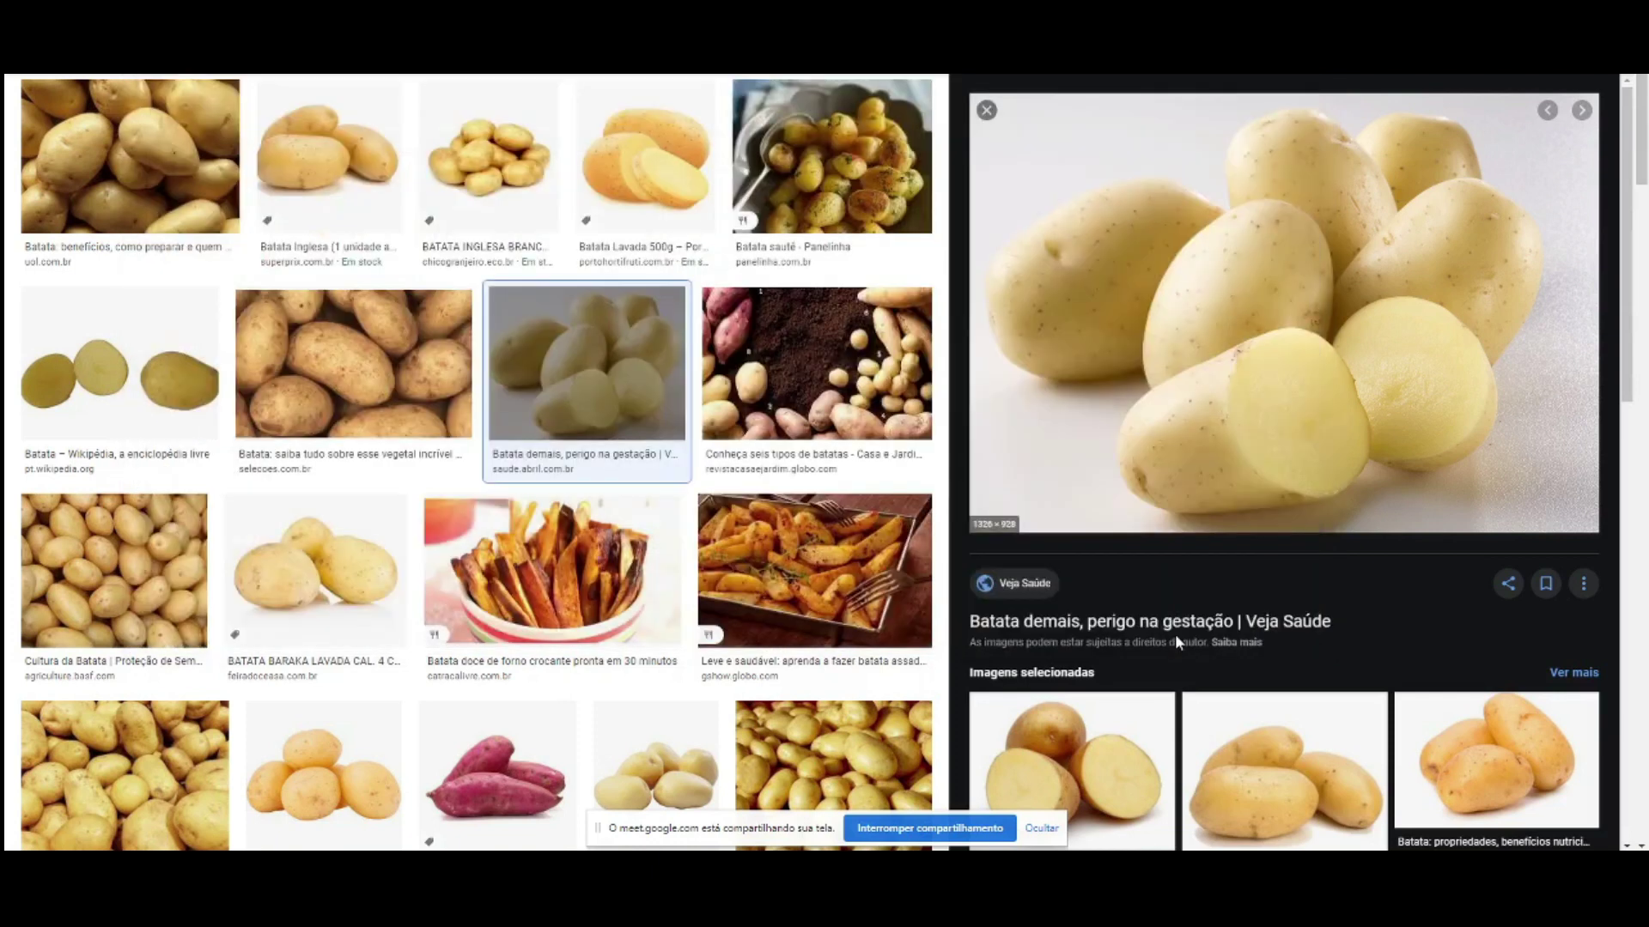
Step: Copy the enlarged potato photo from Google Images and paste it onto the second slide in Canva
right_click(1089, 297)
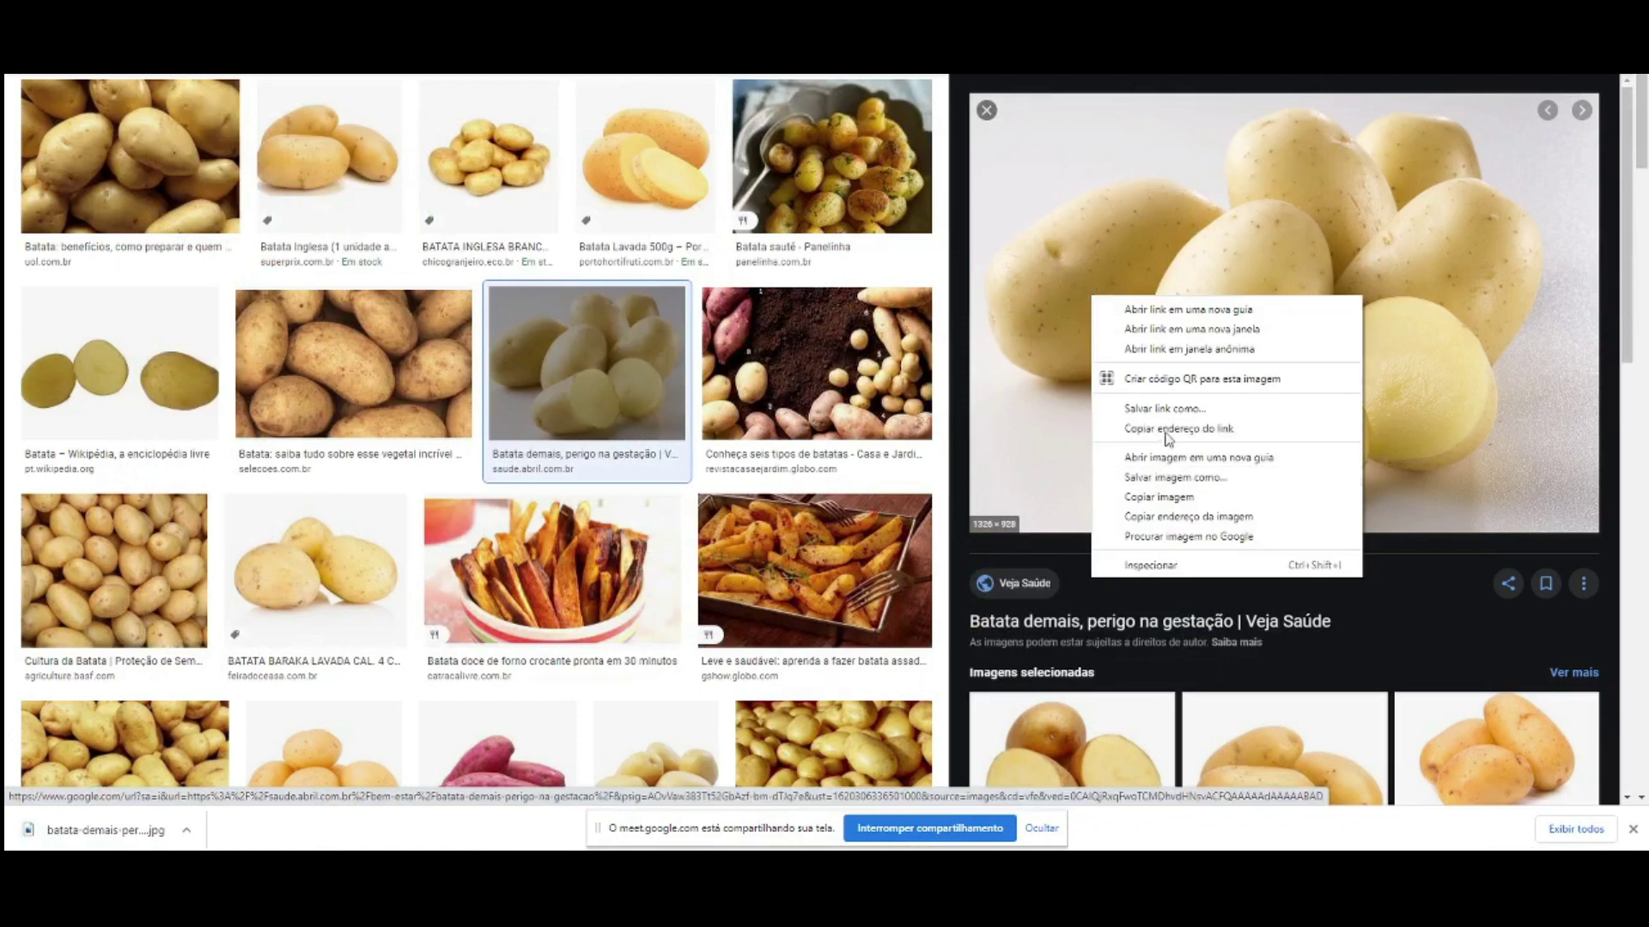
click(1167, 499)
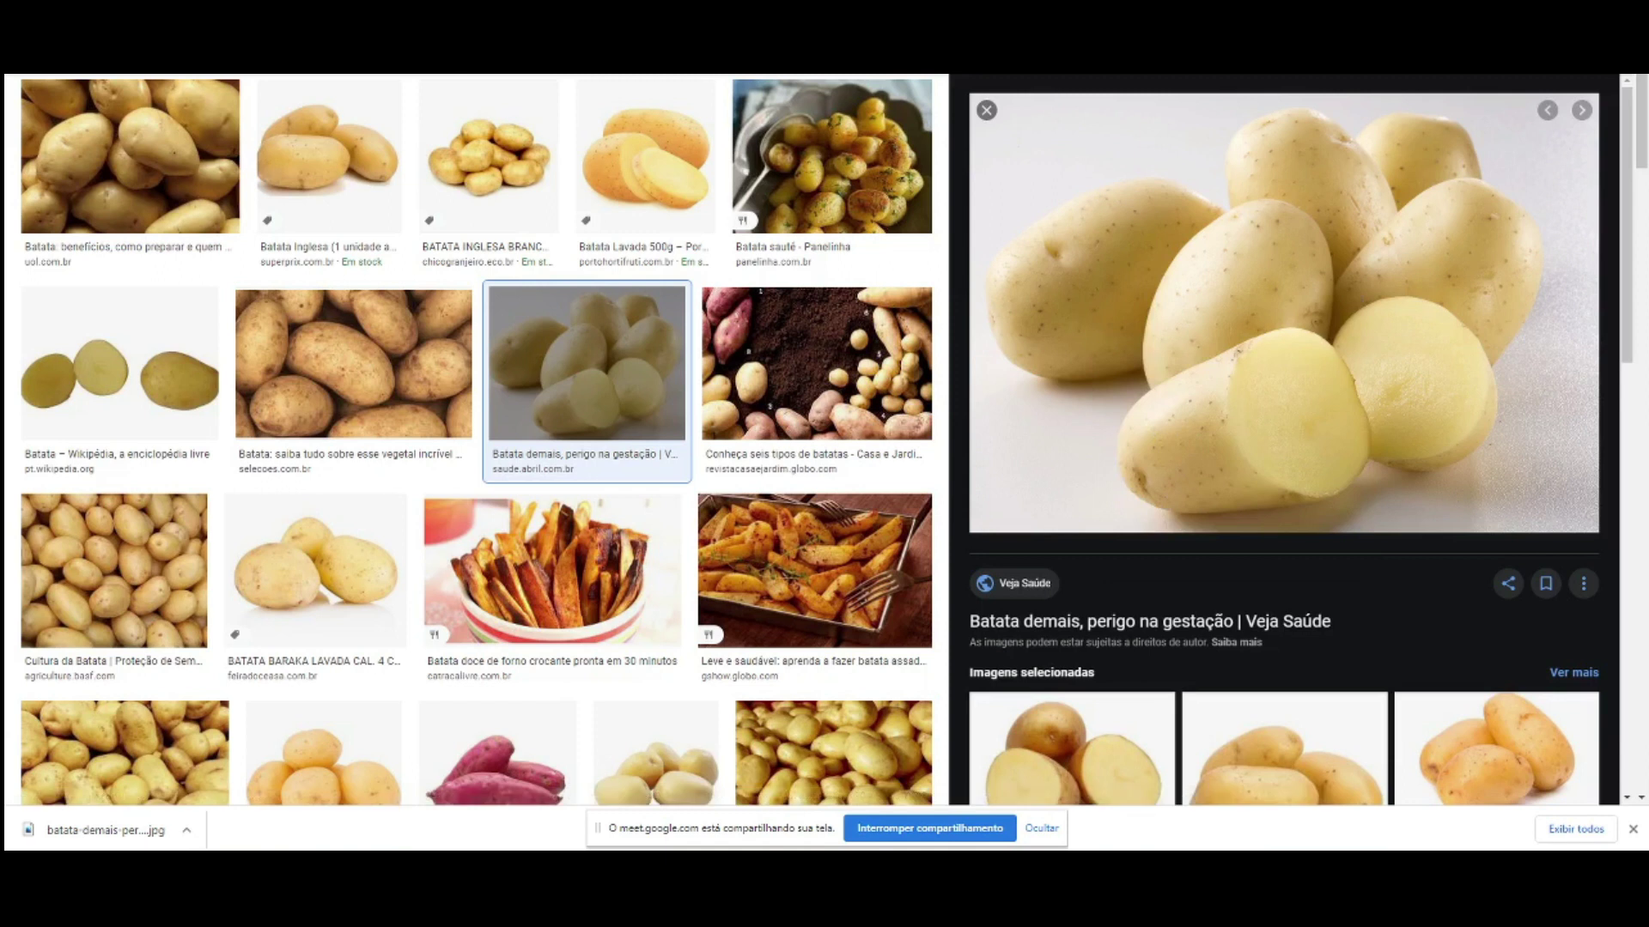
key(ctrl+Tab)
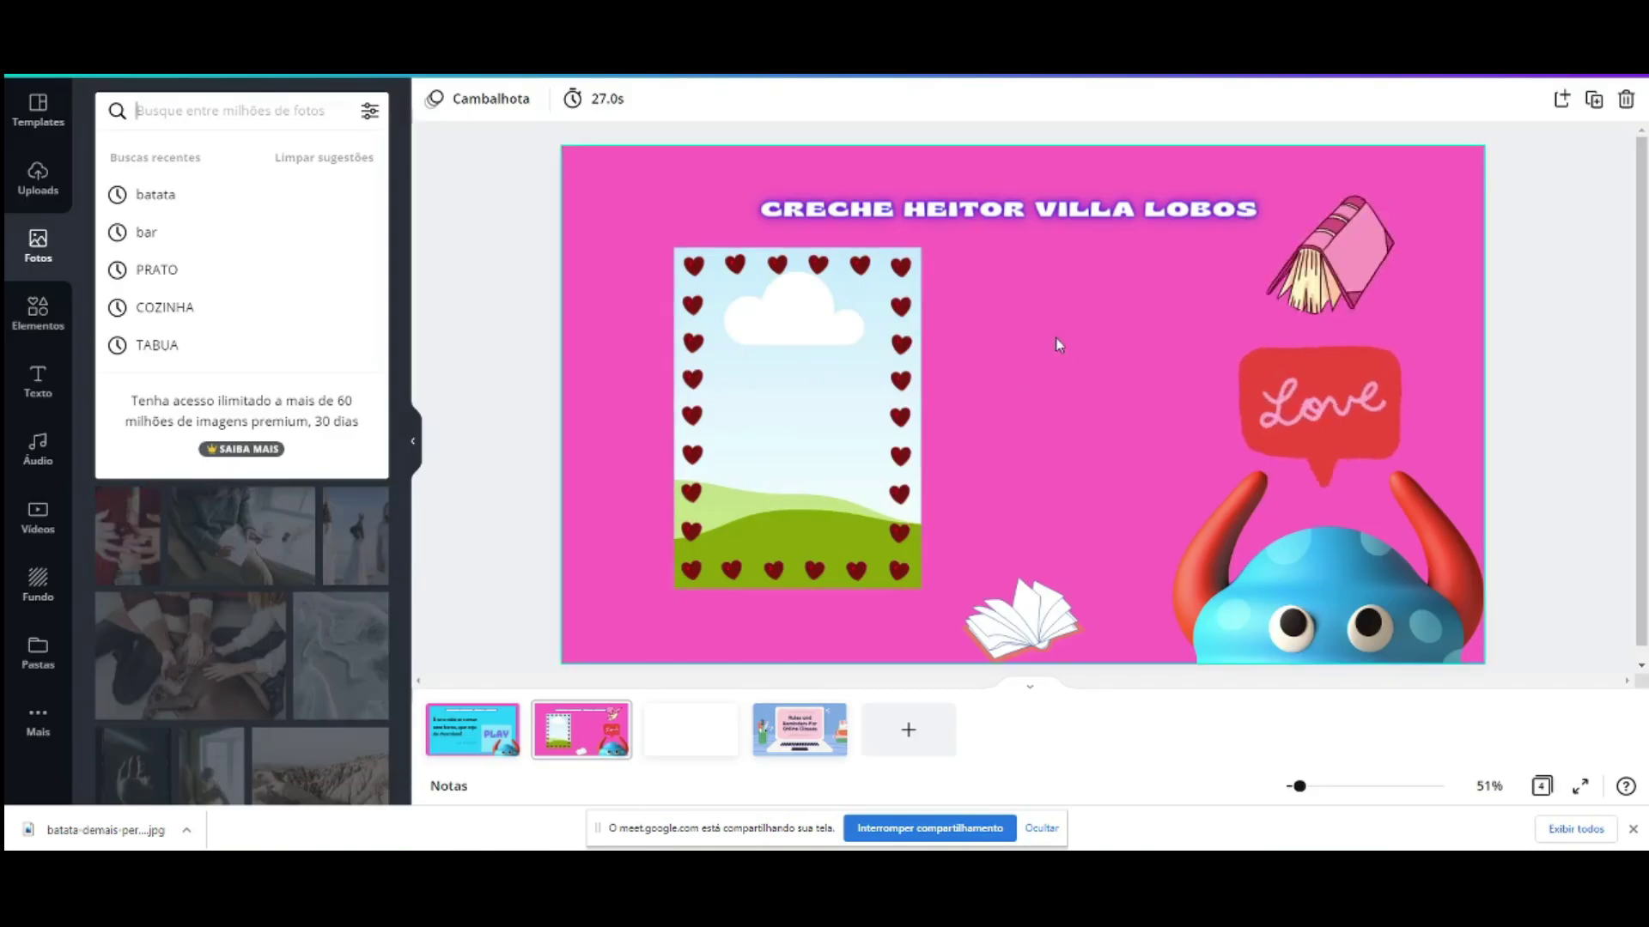
click(964, 317)
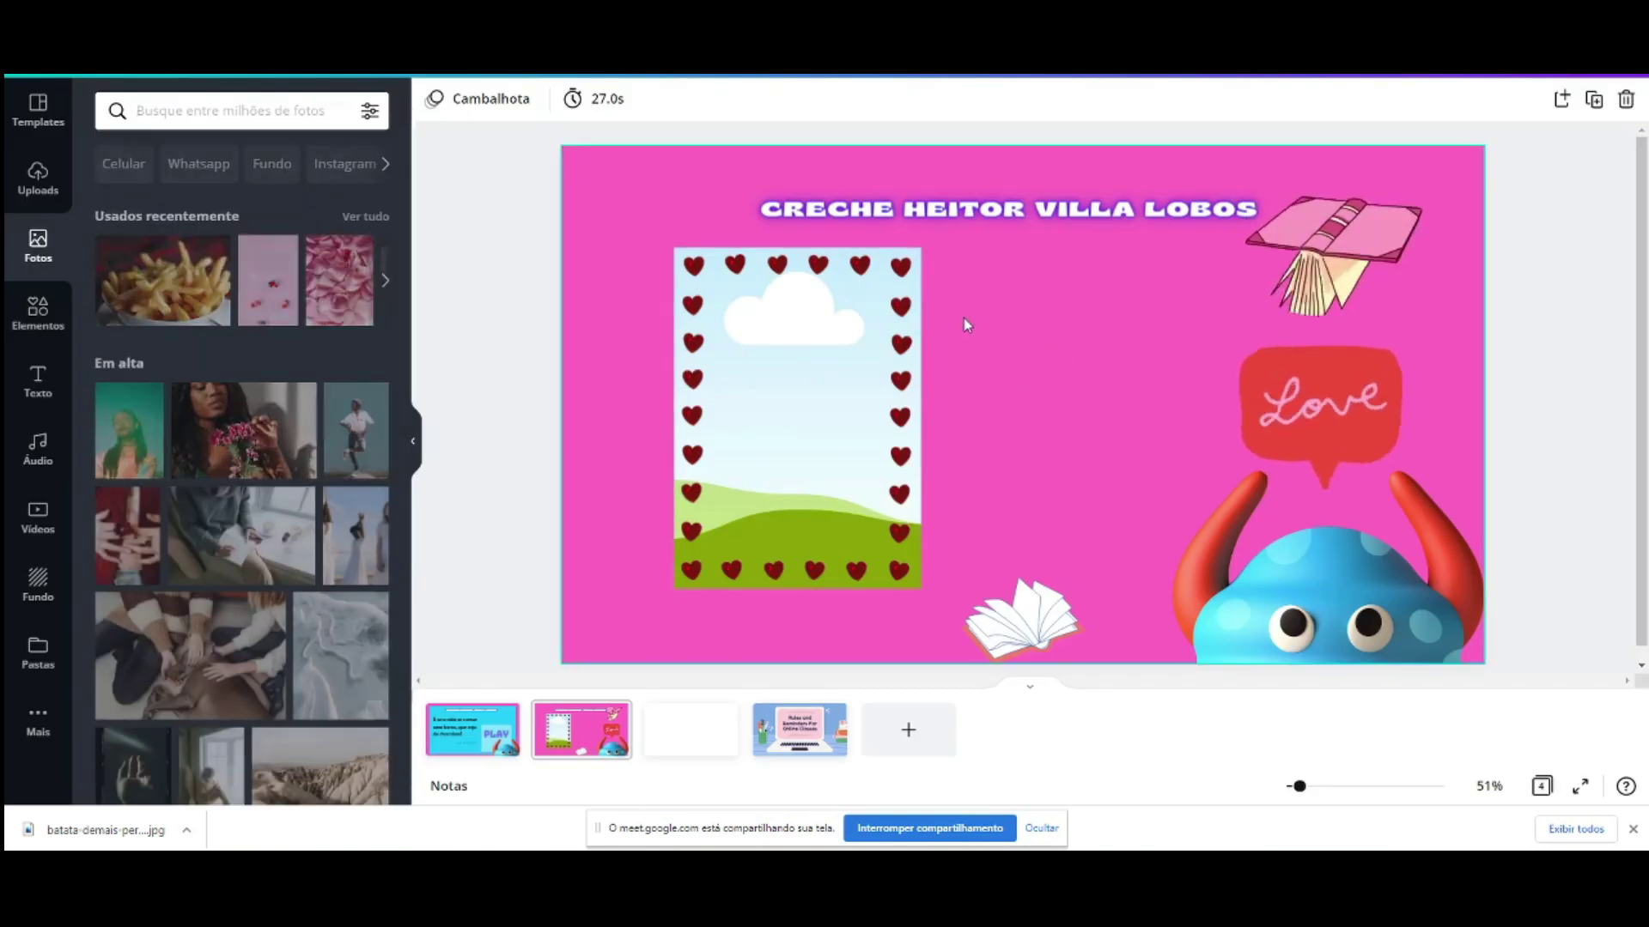
right_click(964, 319)
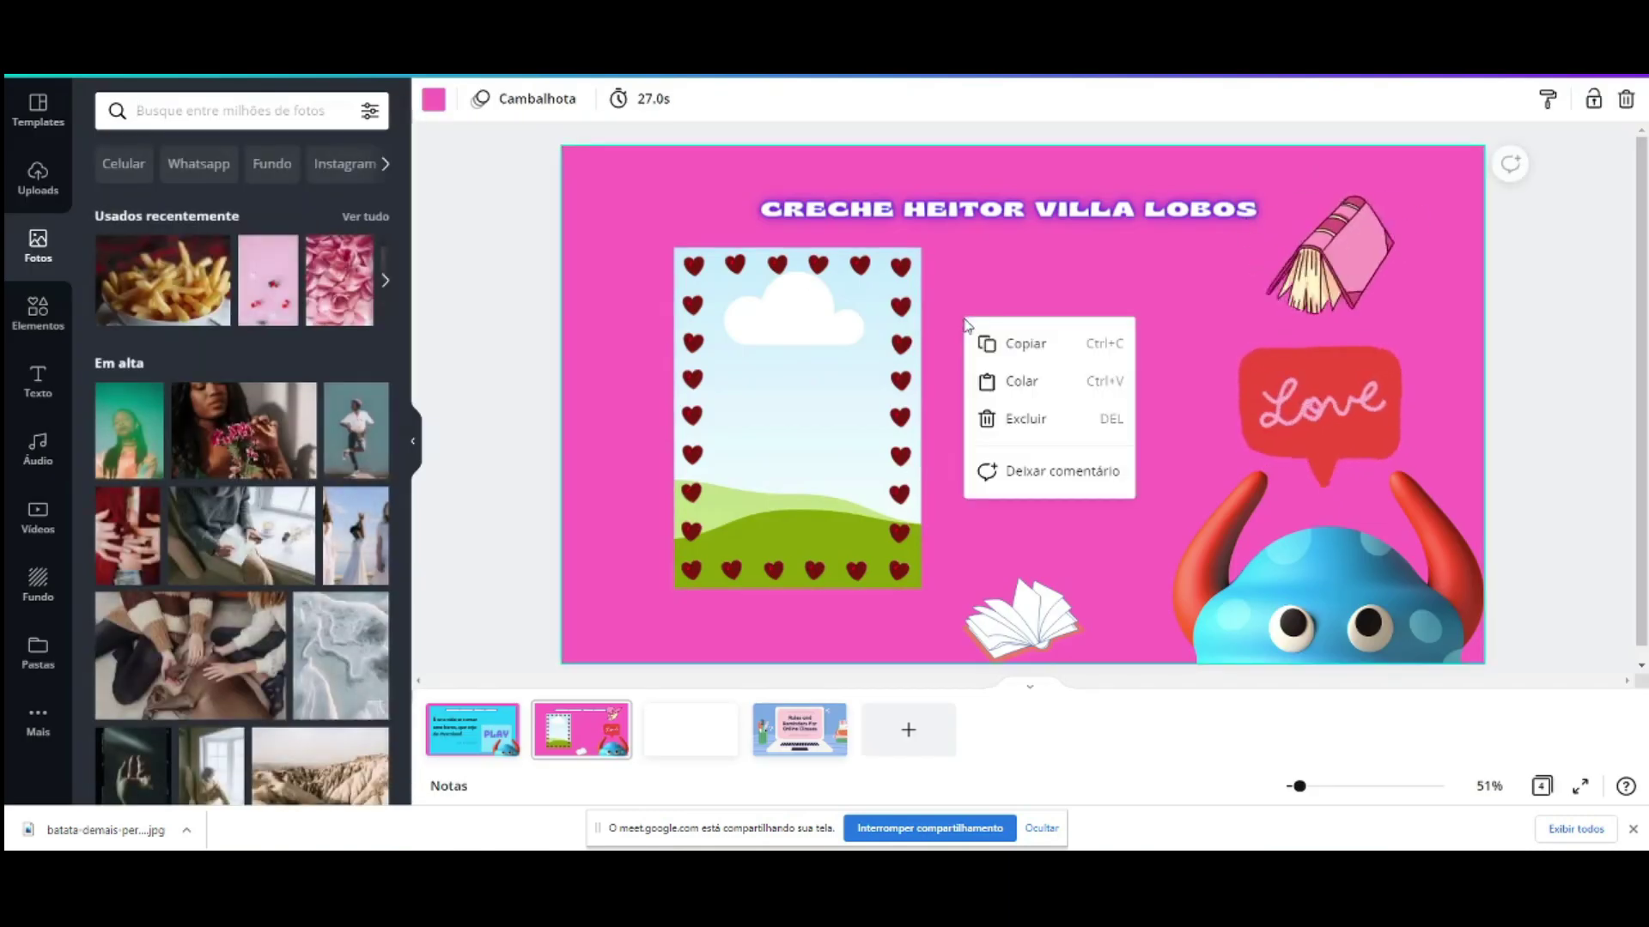
click(1000, 386)
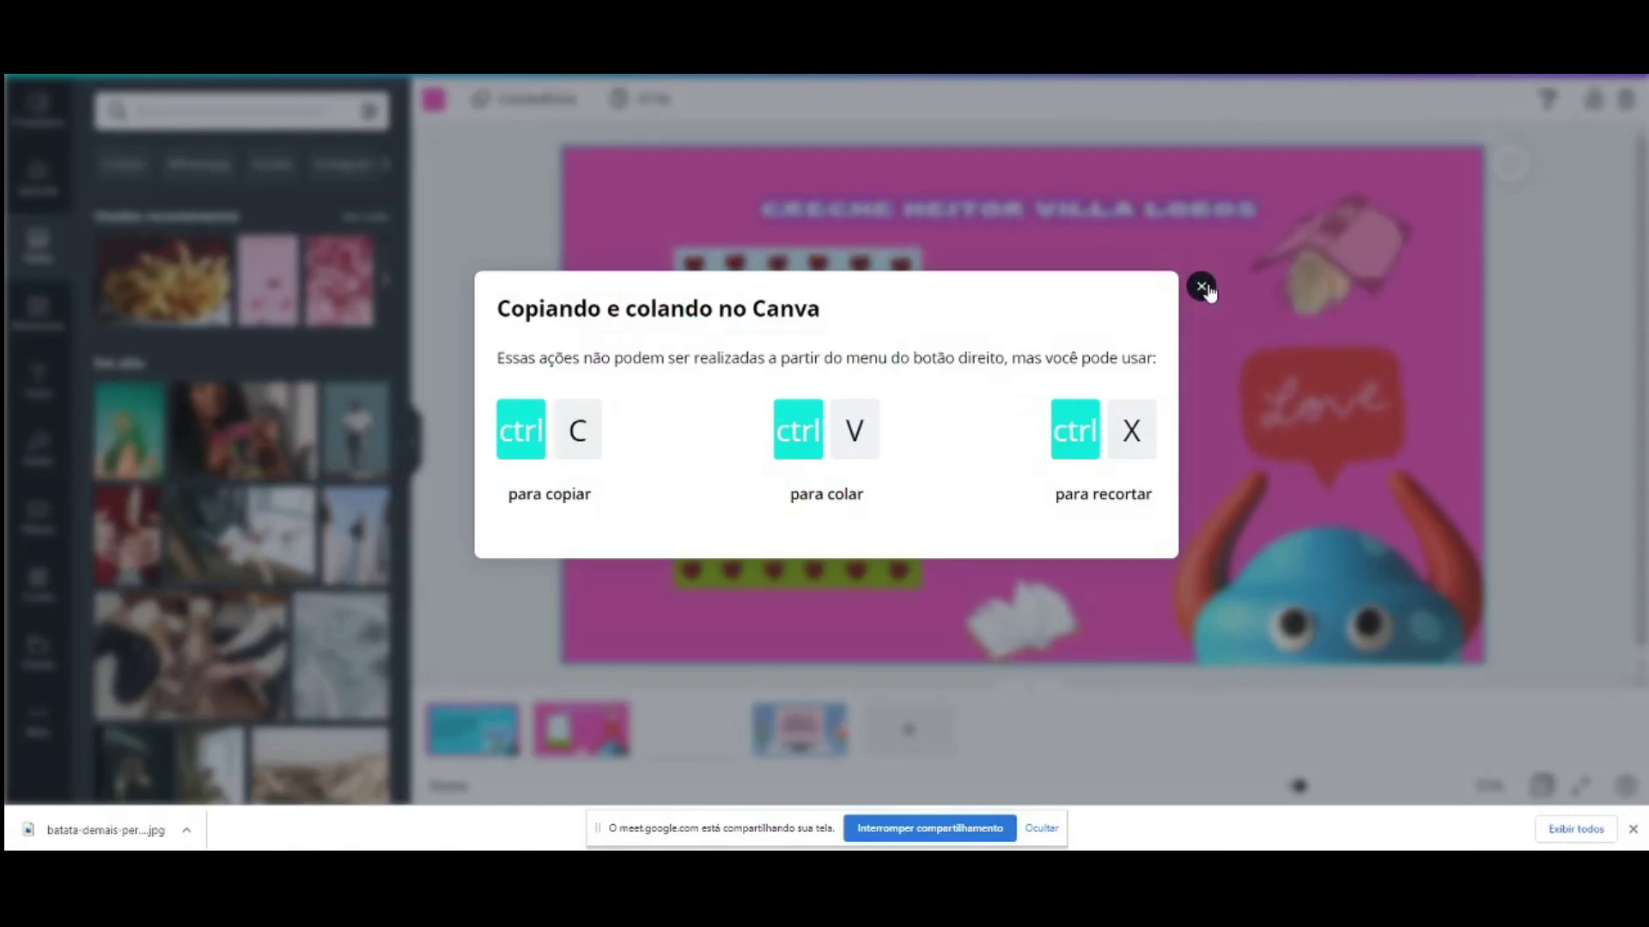
click(1202, 287)
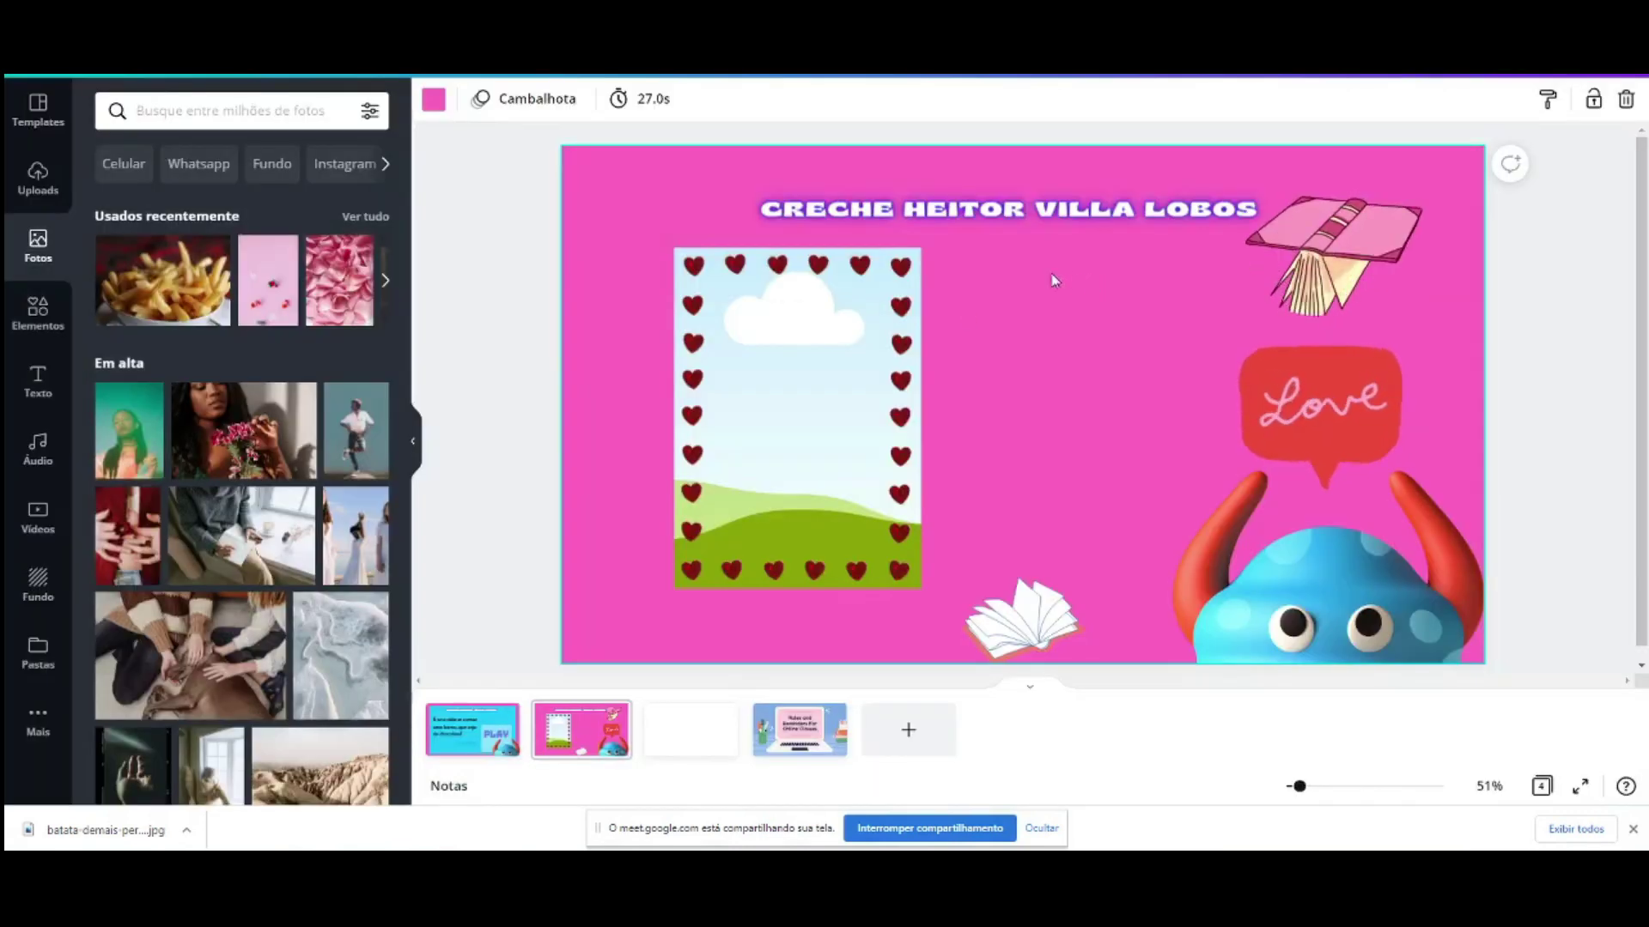
key(ctrl+v)
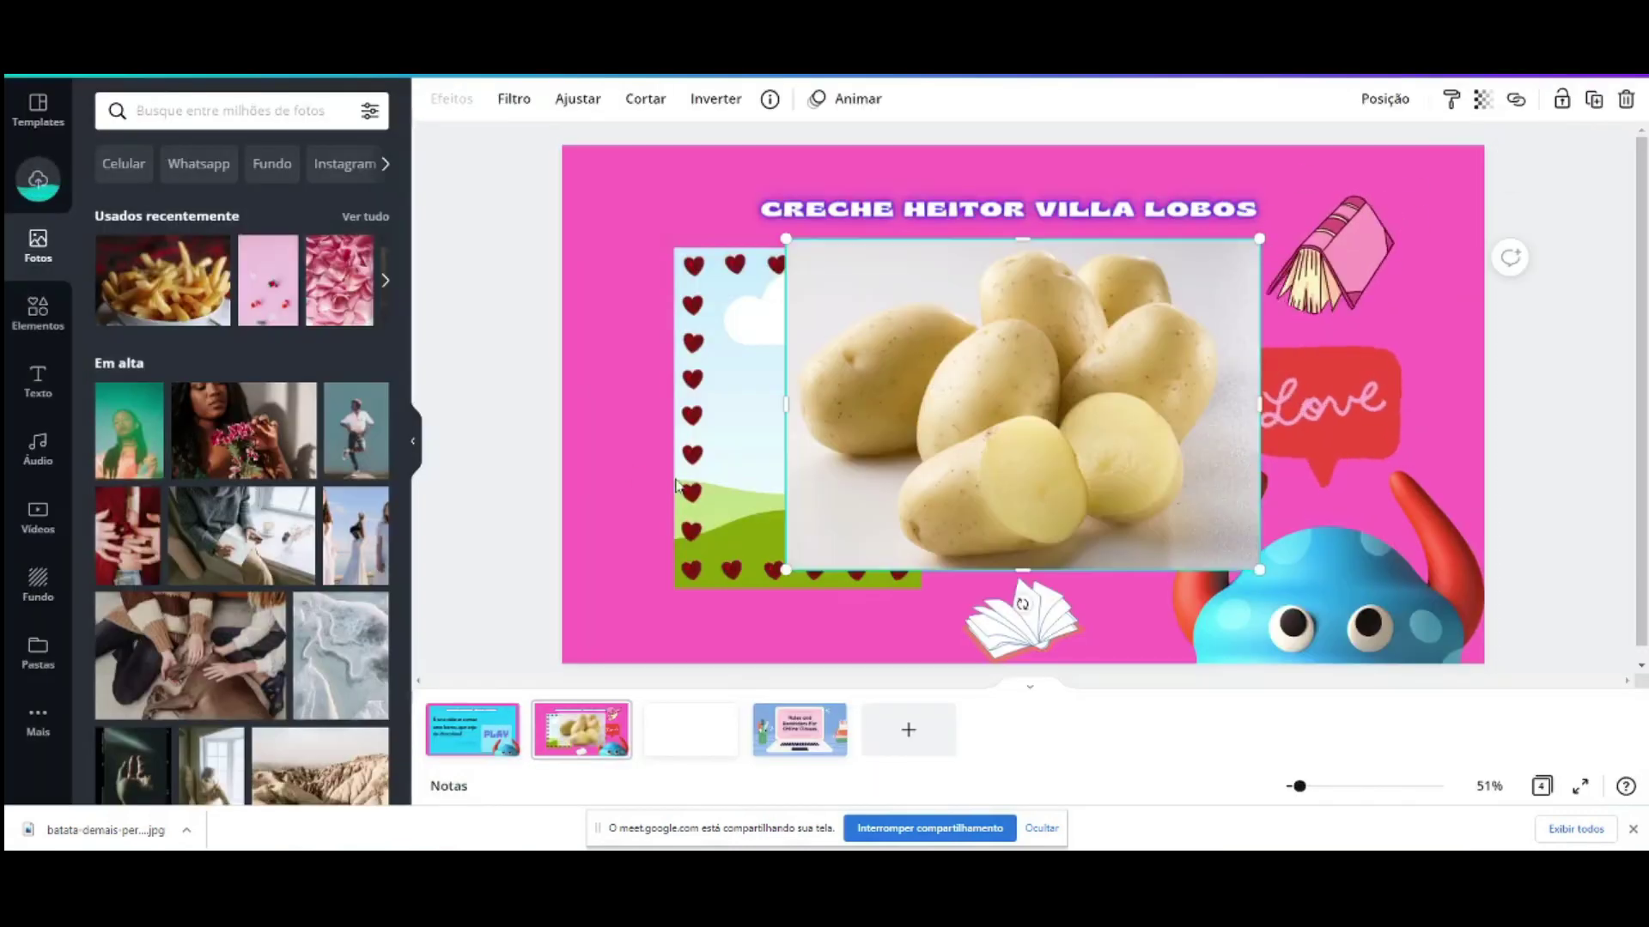
Step: Place the pasted potato photo in the heart frame, detach it from the frame and shrink it
drag(1021, 403, 786, 400)
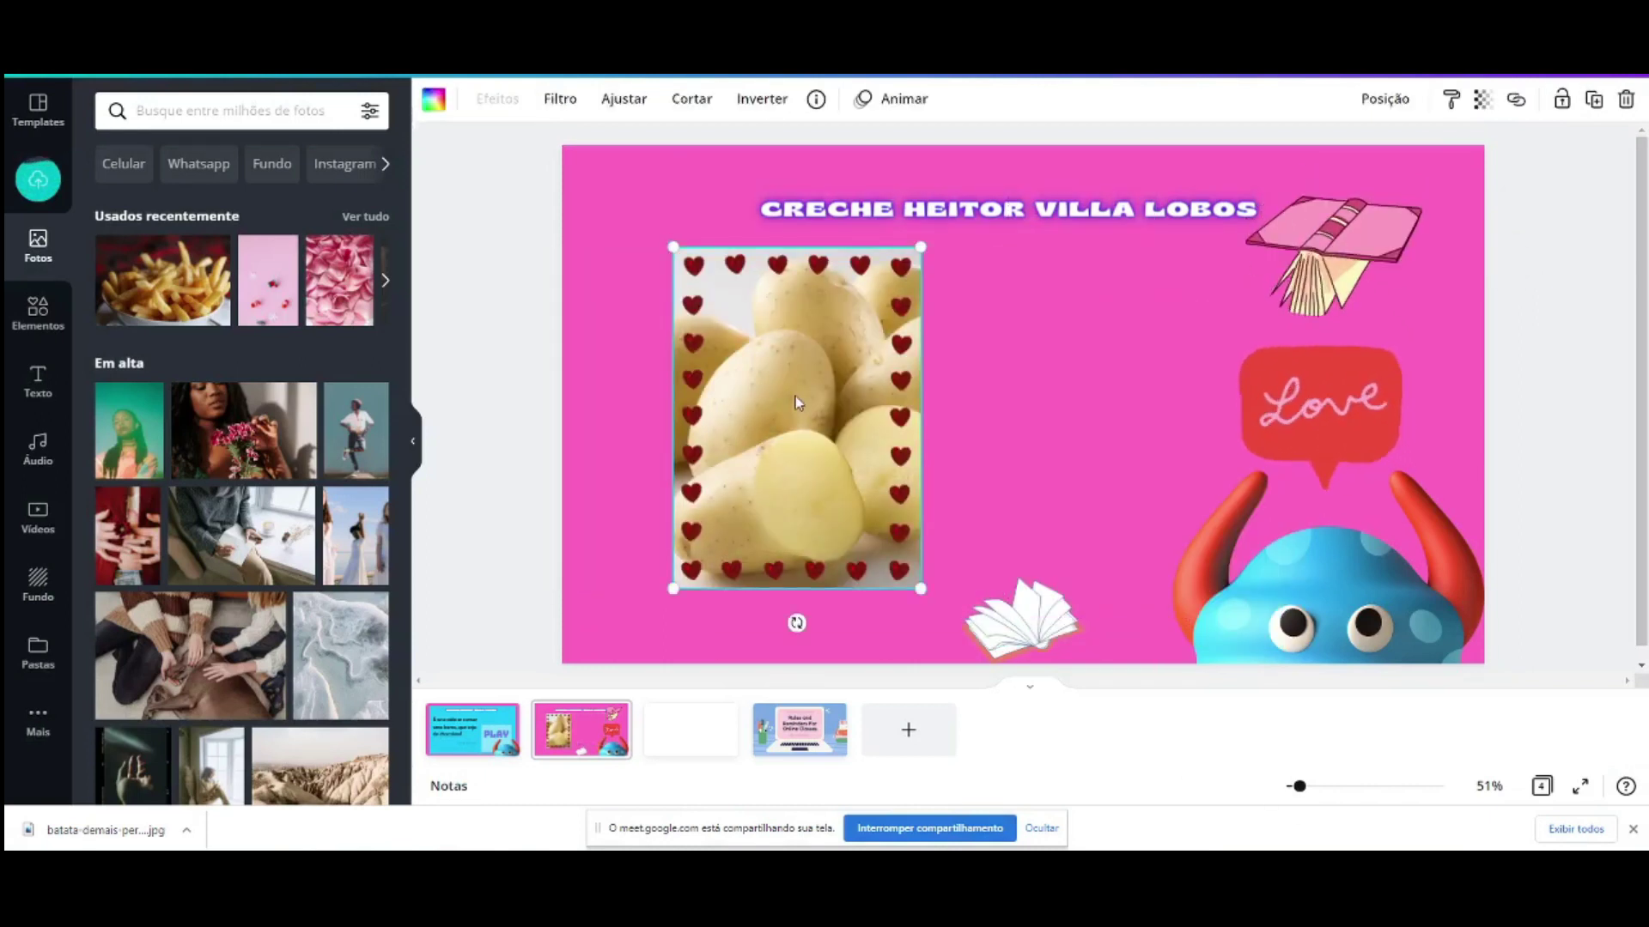
right_click(795, 402)
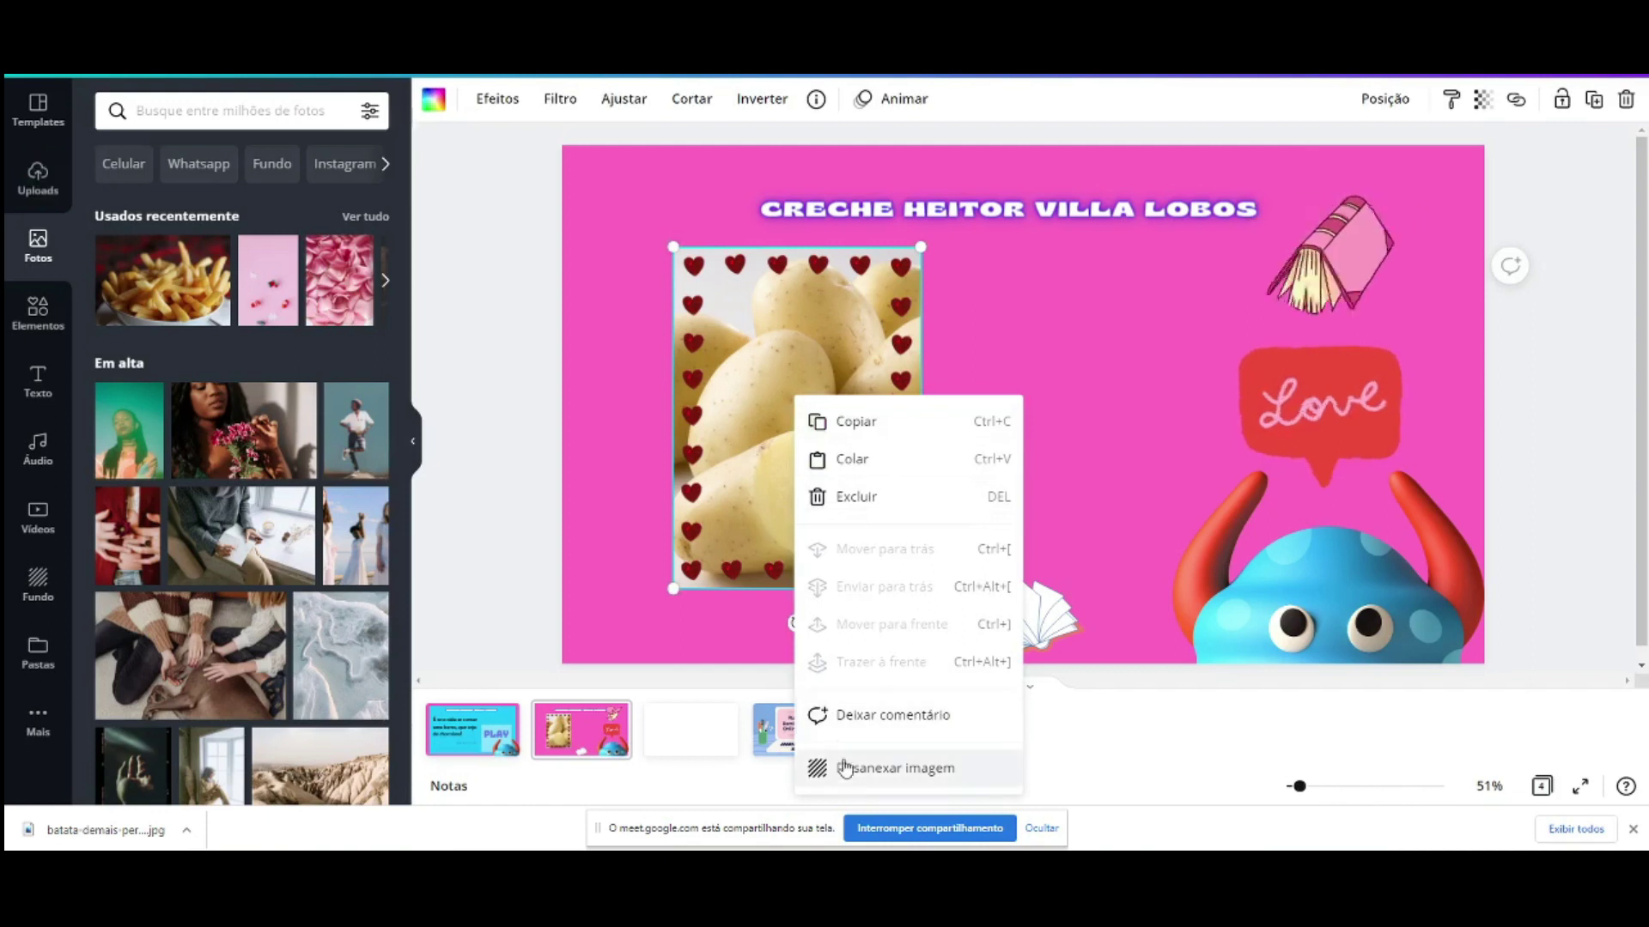
click(846, 768)
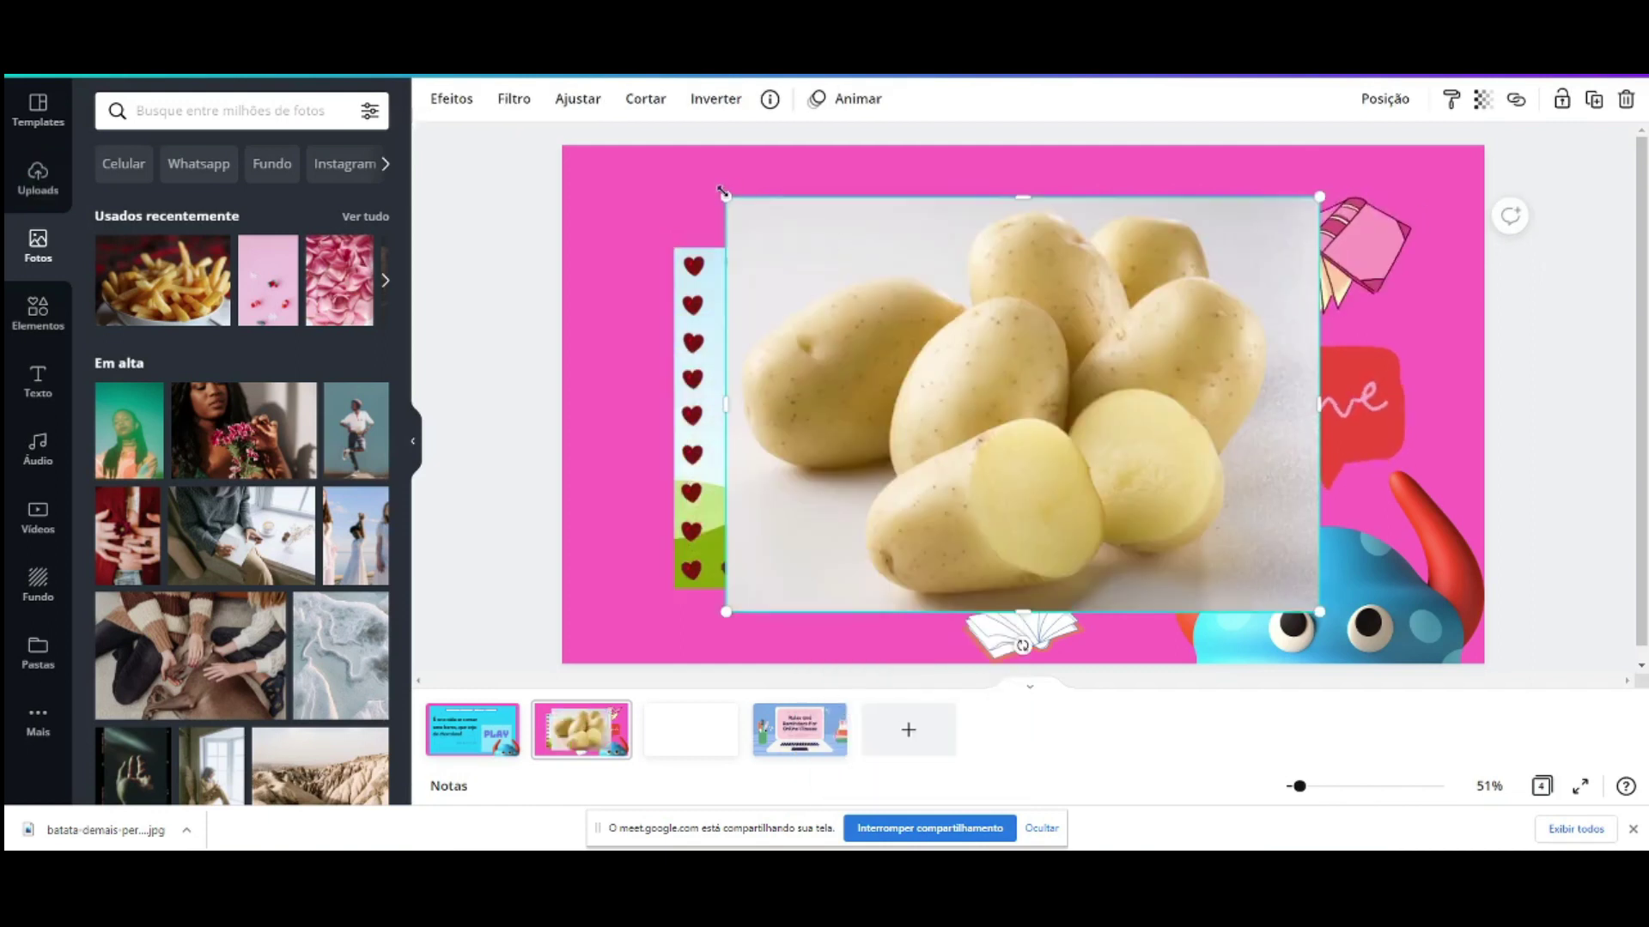
drag(946, 273, 928, 265)
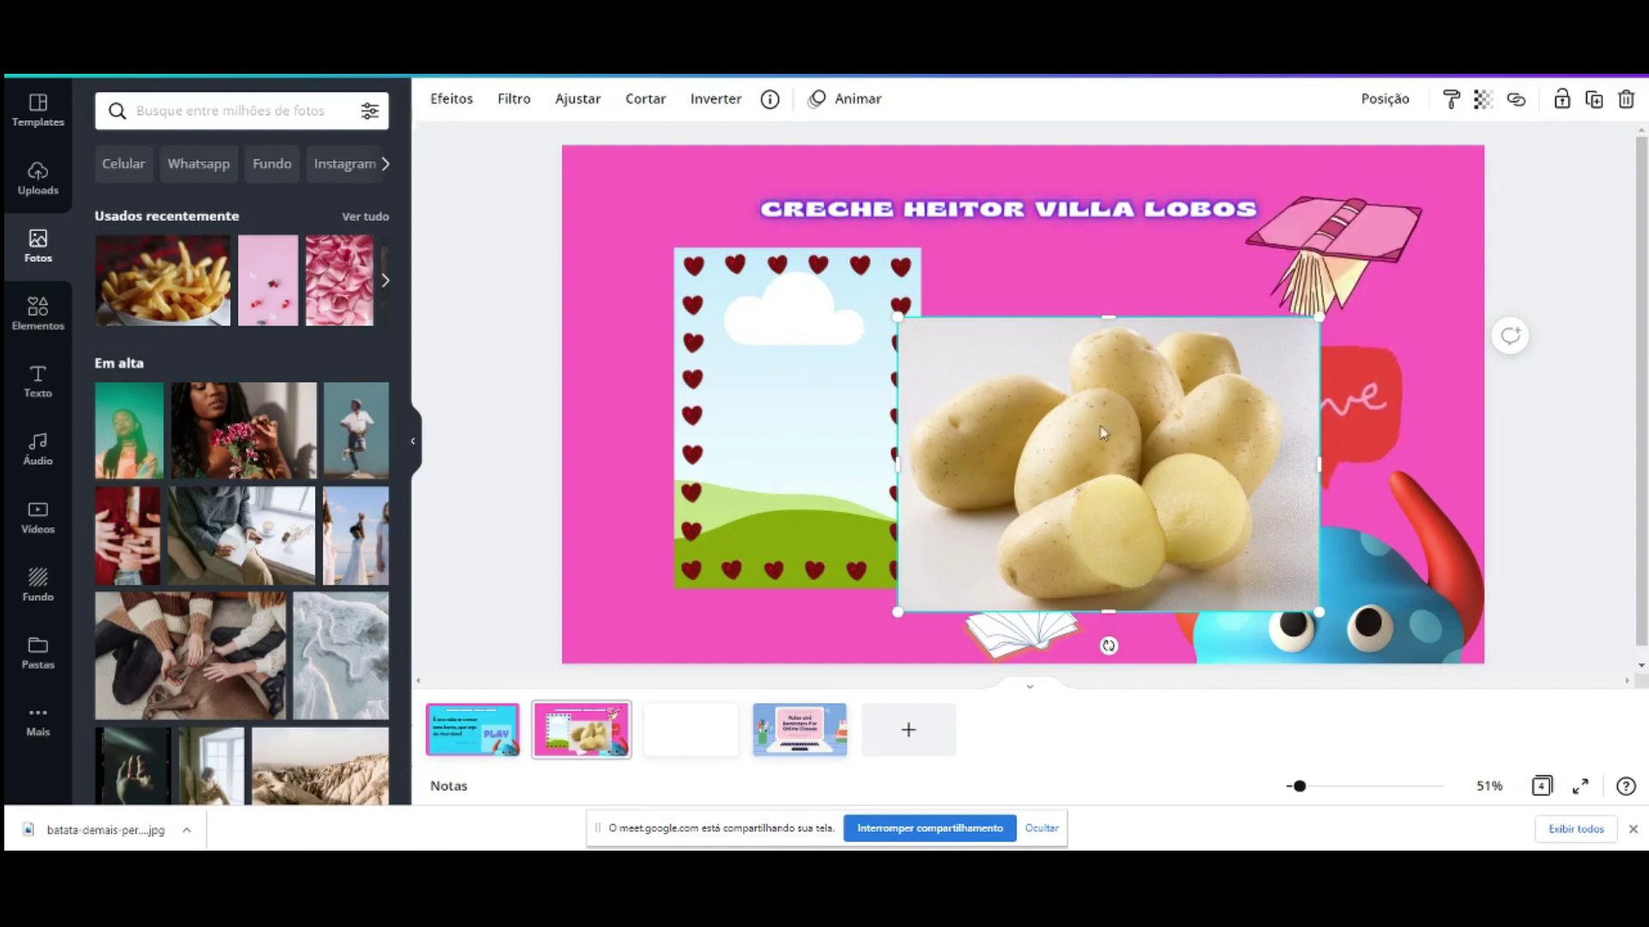
Step: Switch to the browser and find the remove.bg background removal site by searching for "remove"
key(ctrl+Tab)
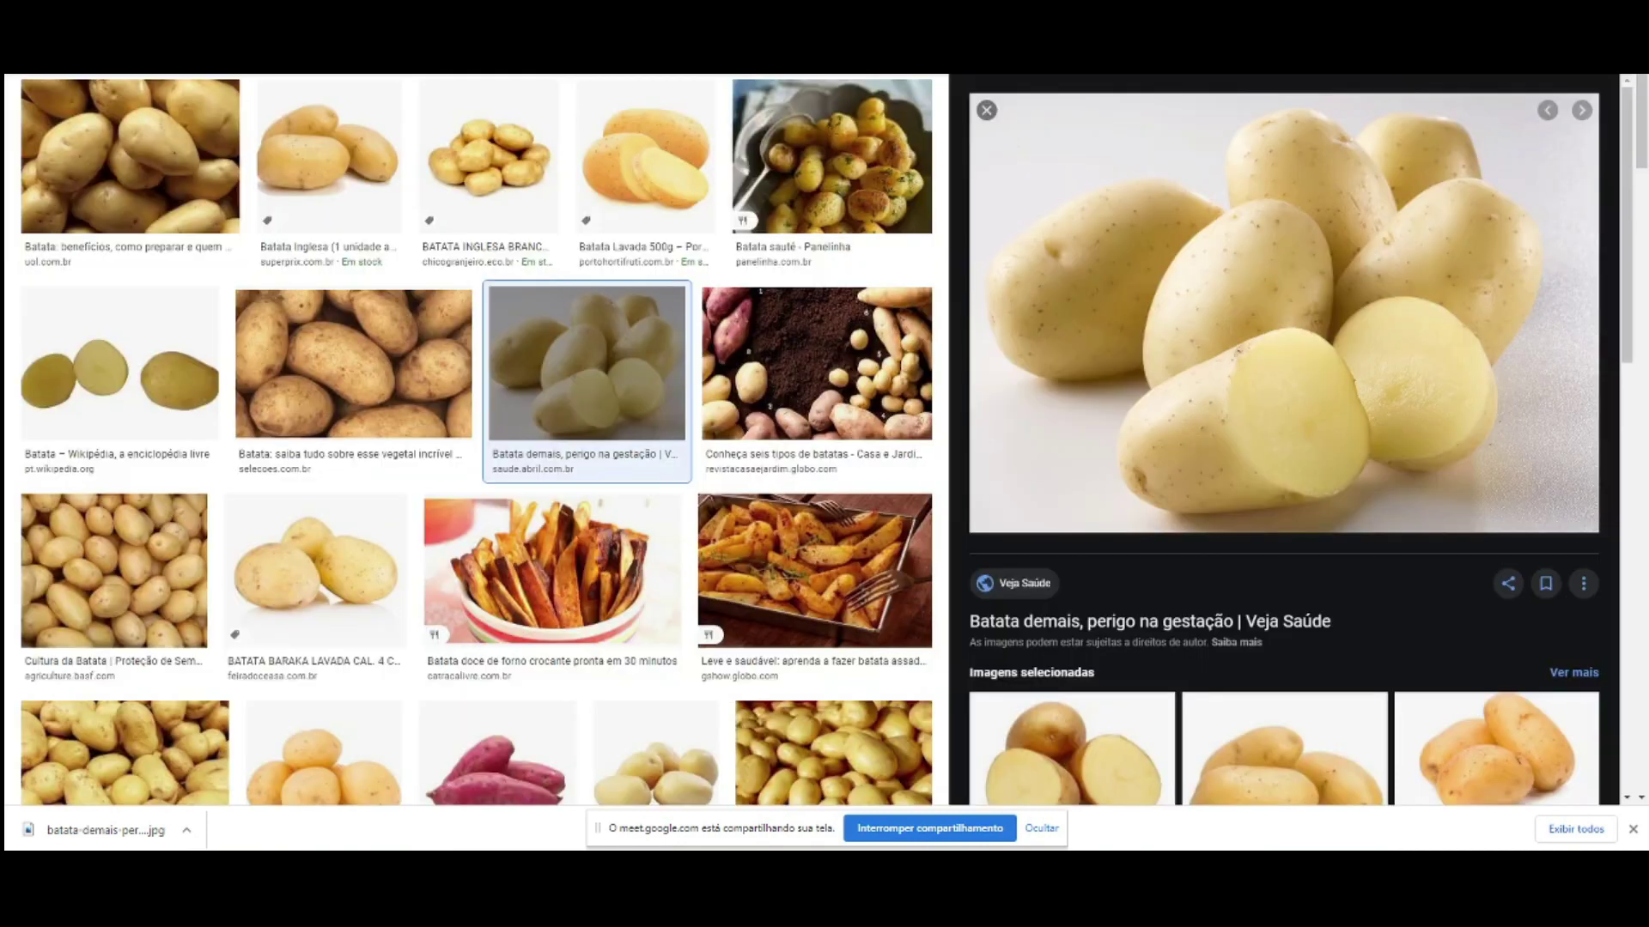
text(remove)
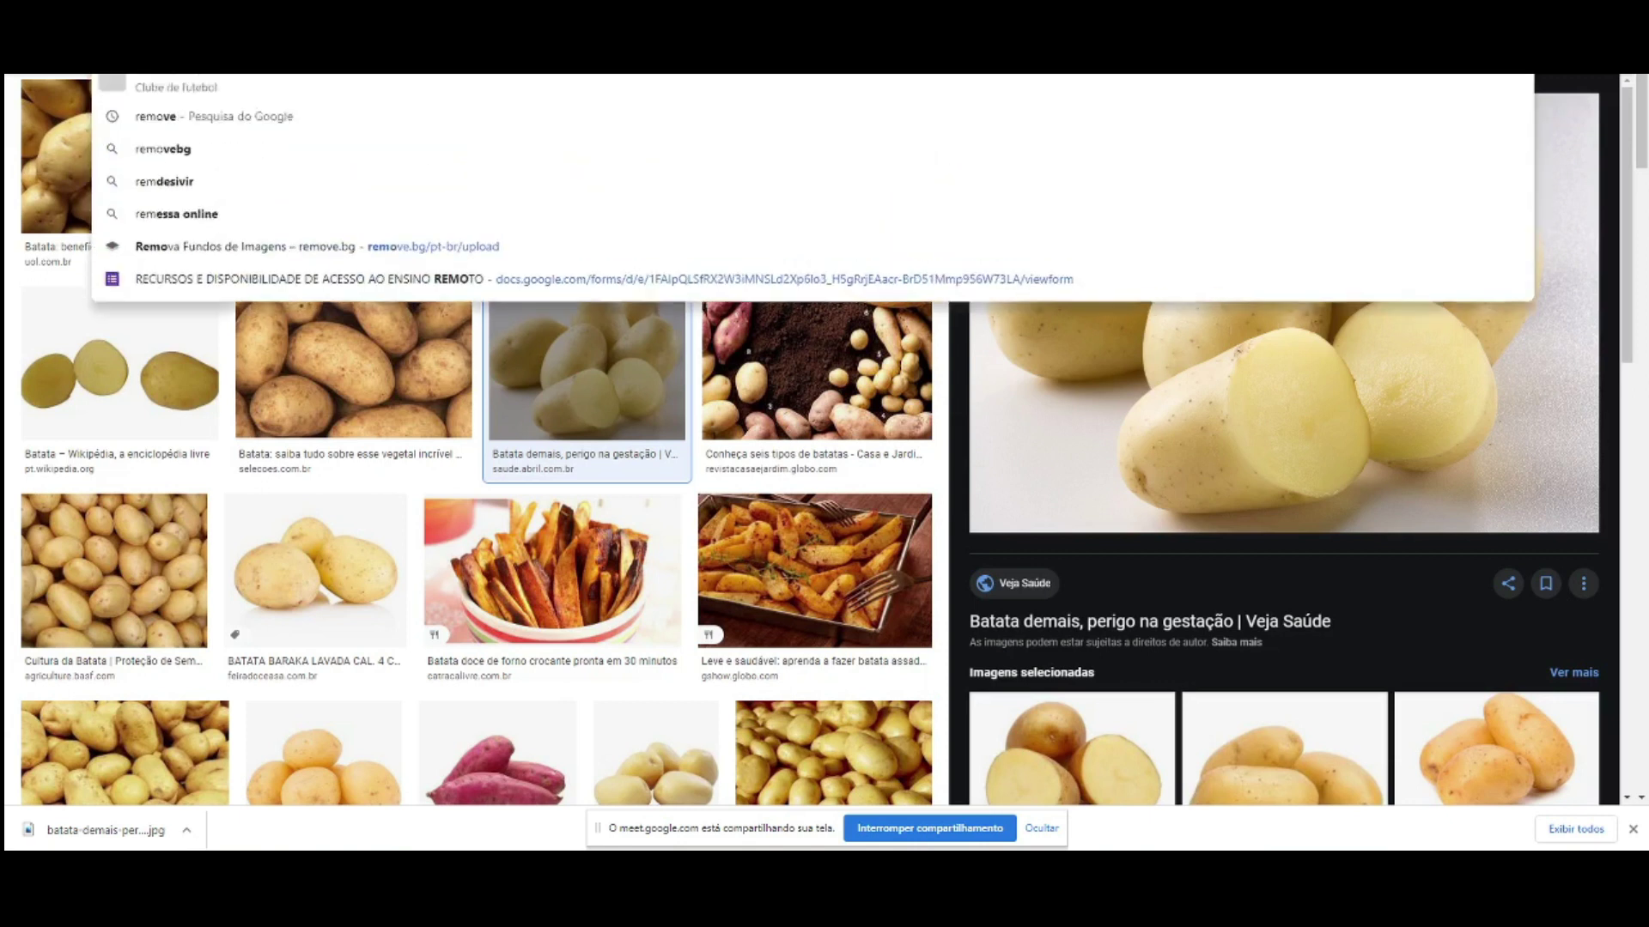
key(Return)
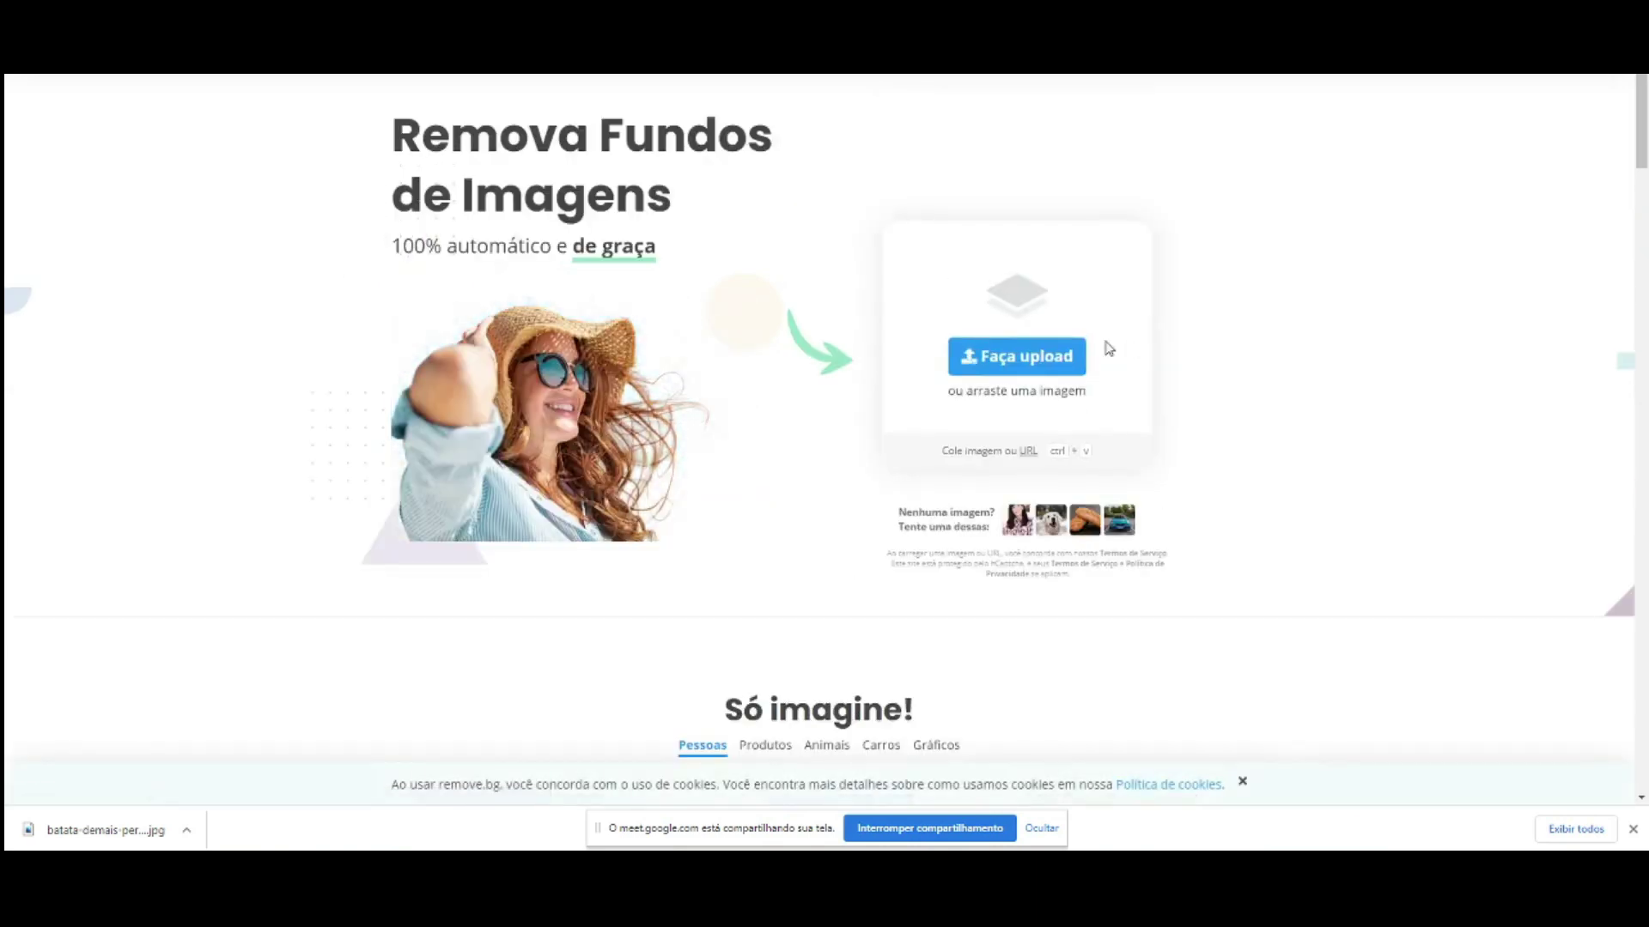
Step: Upload batata-demais-perigo-na-gestacao from Área de Trabalho for background removal and download the 597 × 418 preview image
click(1014, 365)
click(790, 437)
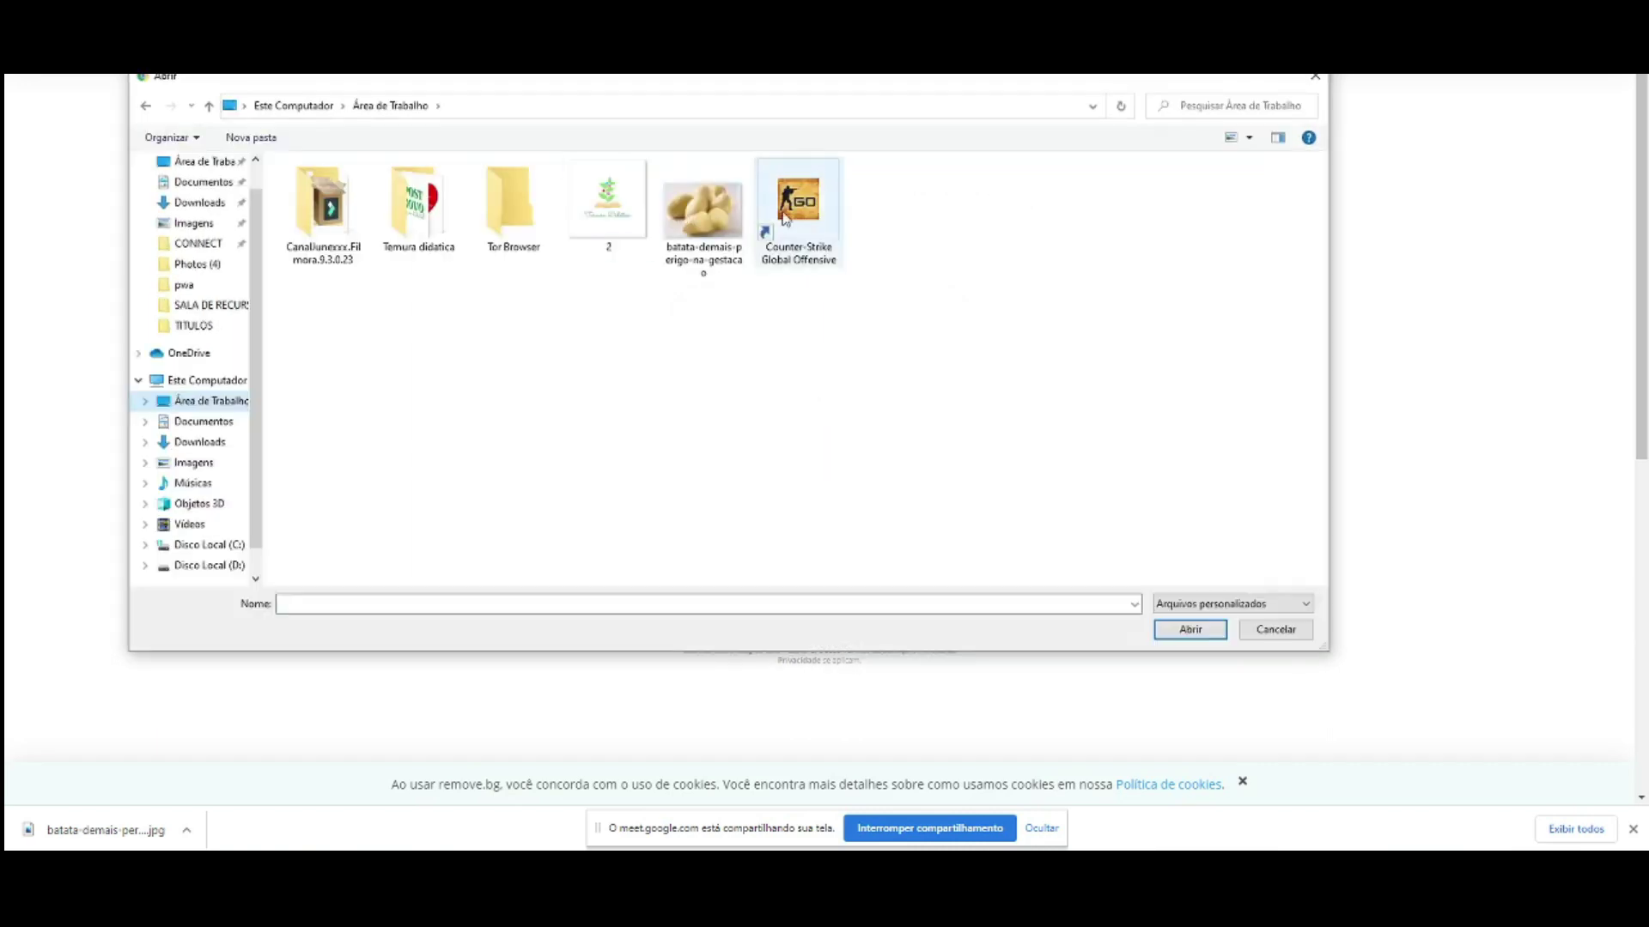
click(681, 220)
double_click(681, 219)
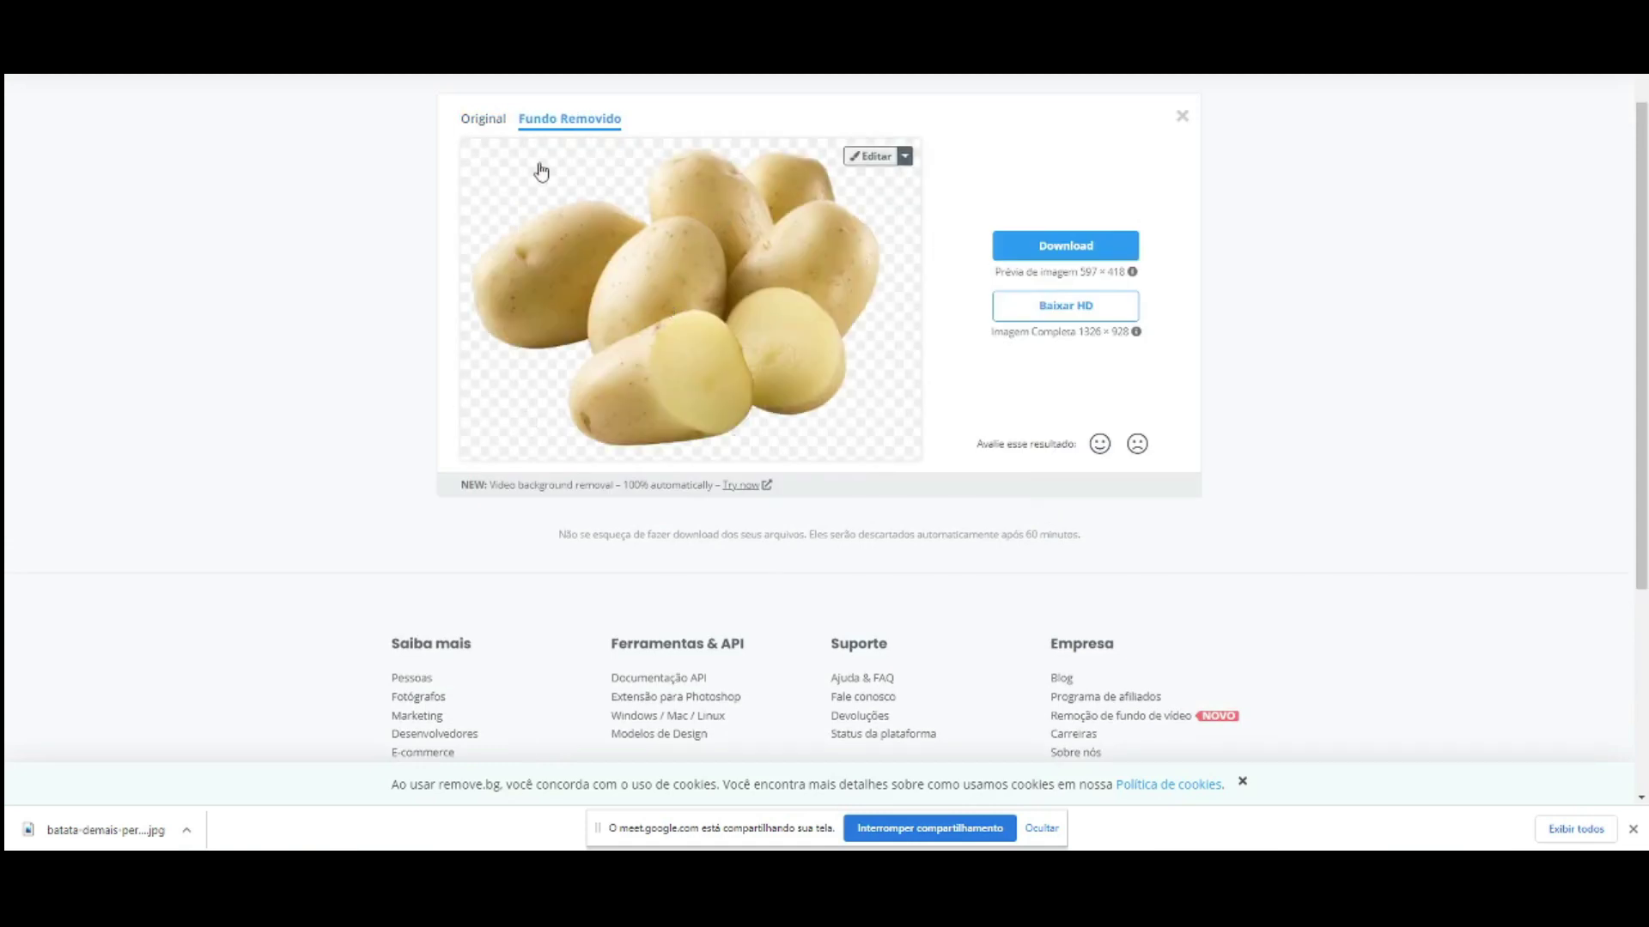
click(1064, 247)
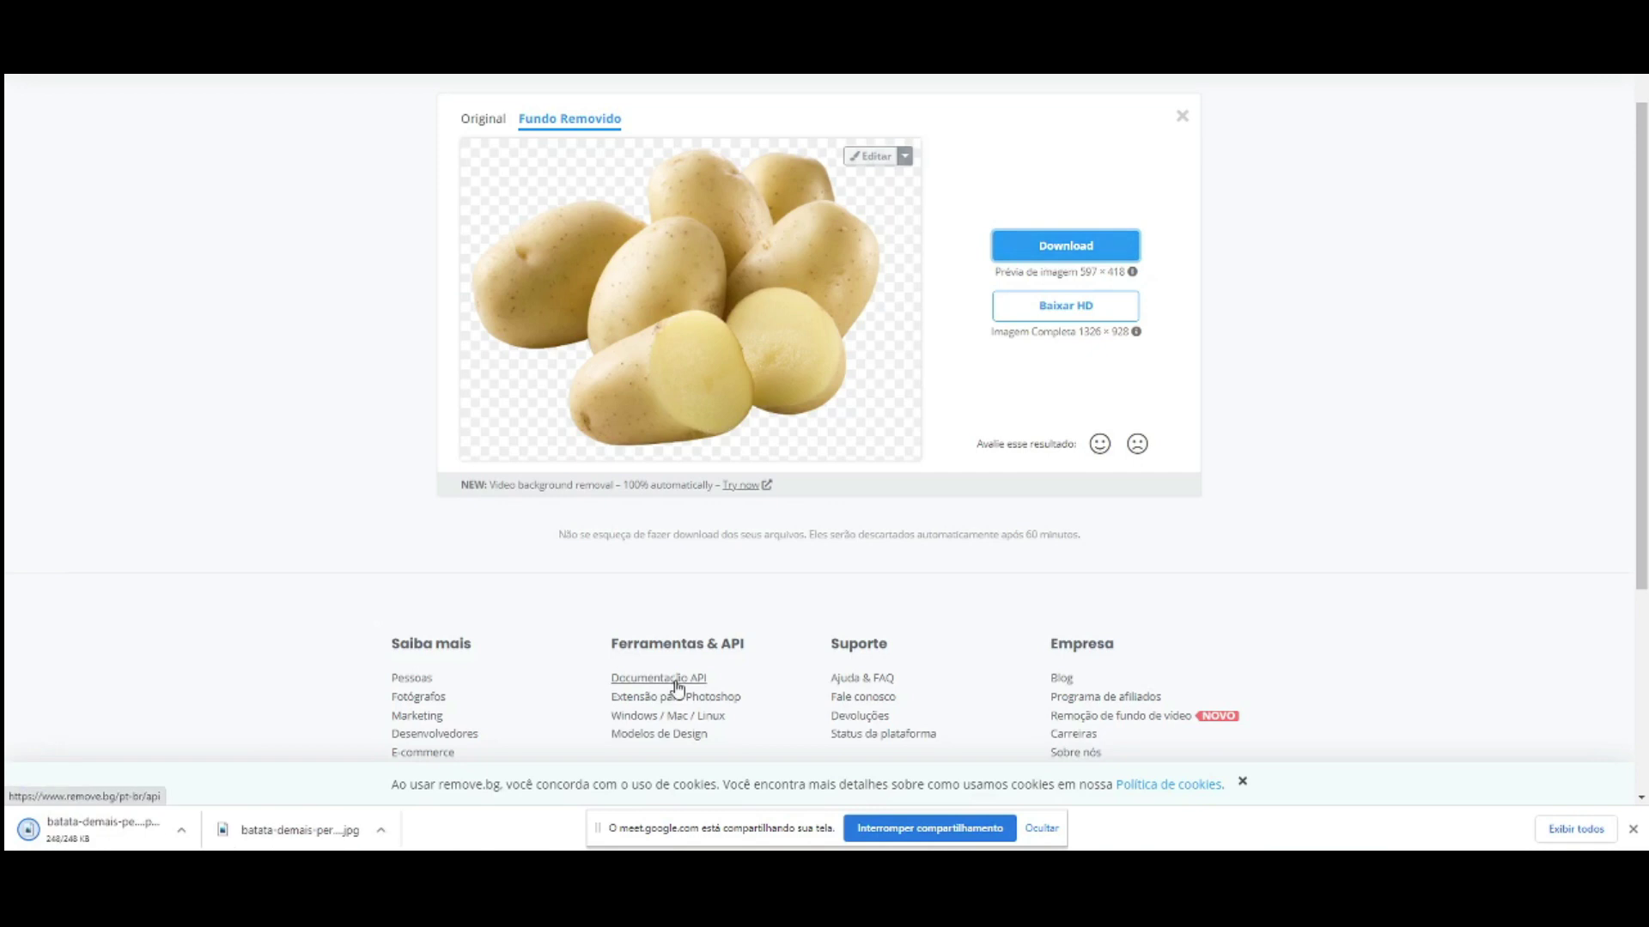
Step: Switch back to Canva and delete the potato photo with background from the second slide
key(ctrl+Tab)
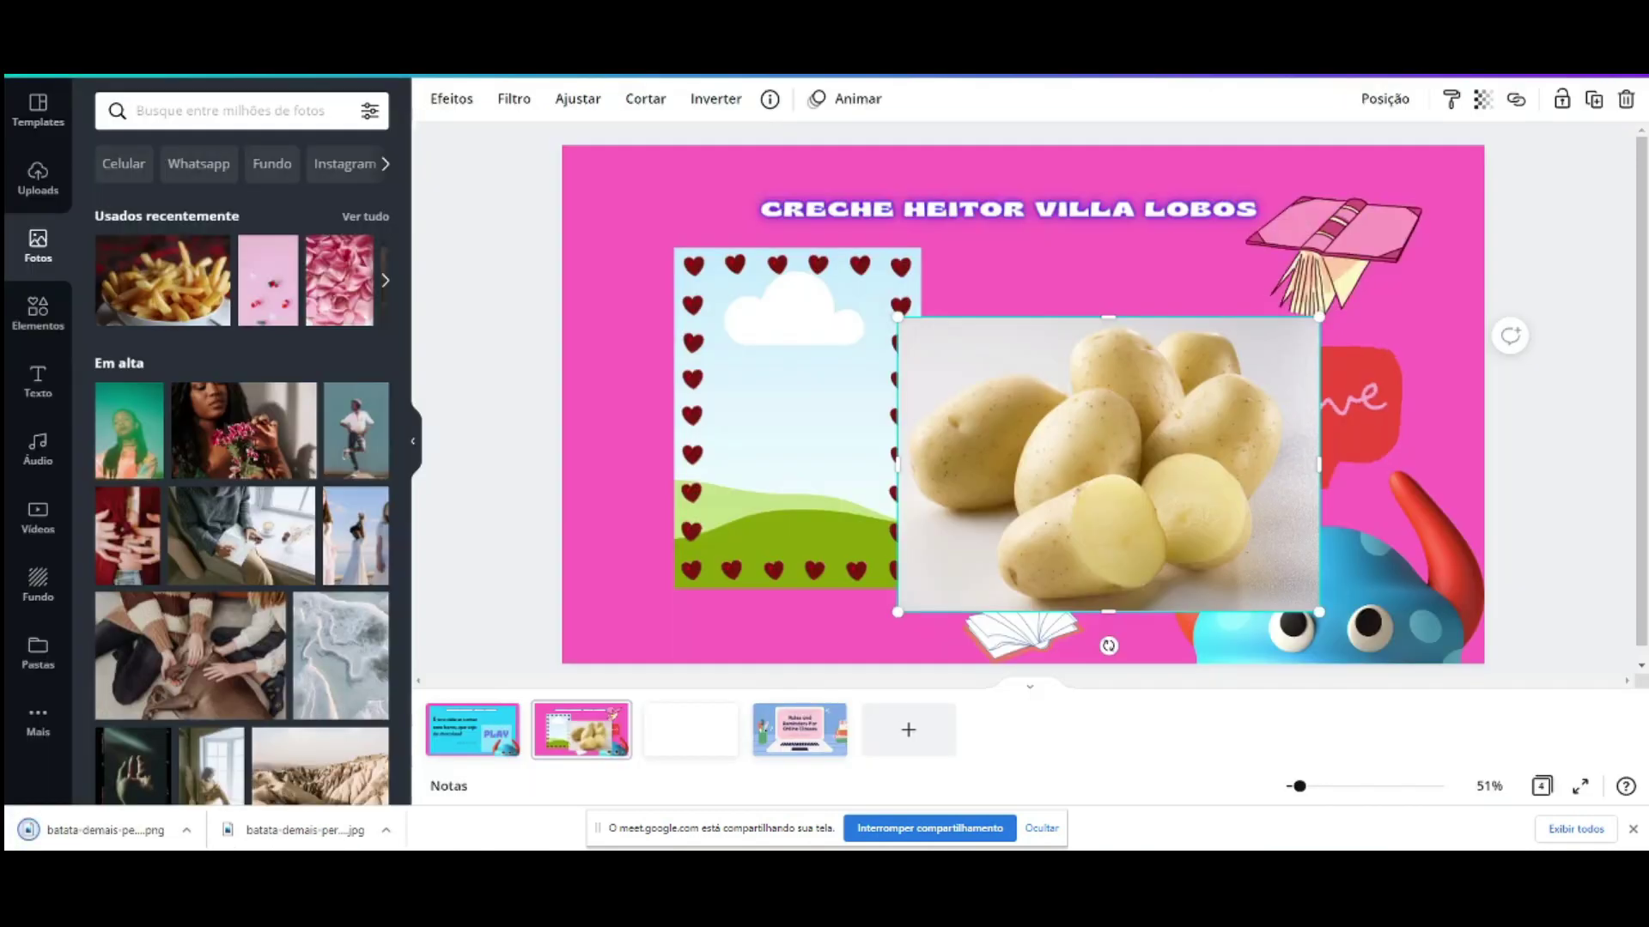
key(Delete)
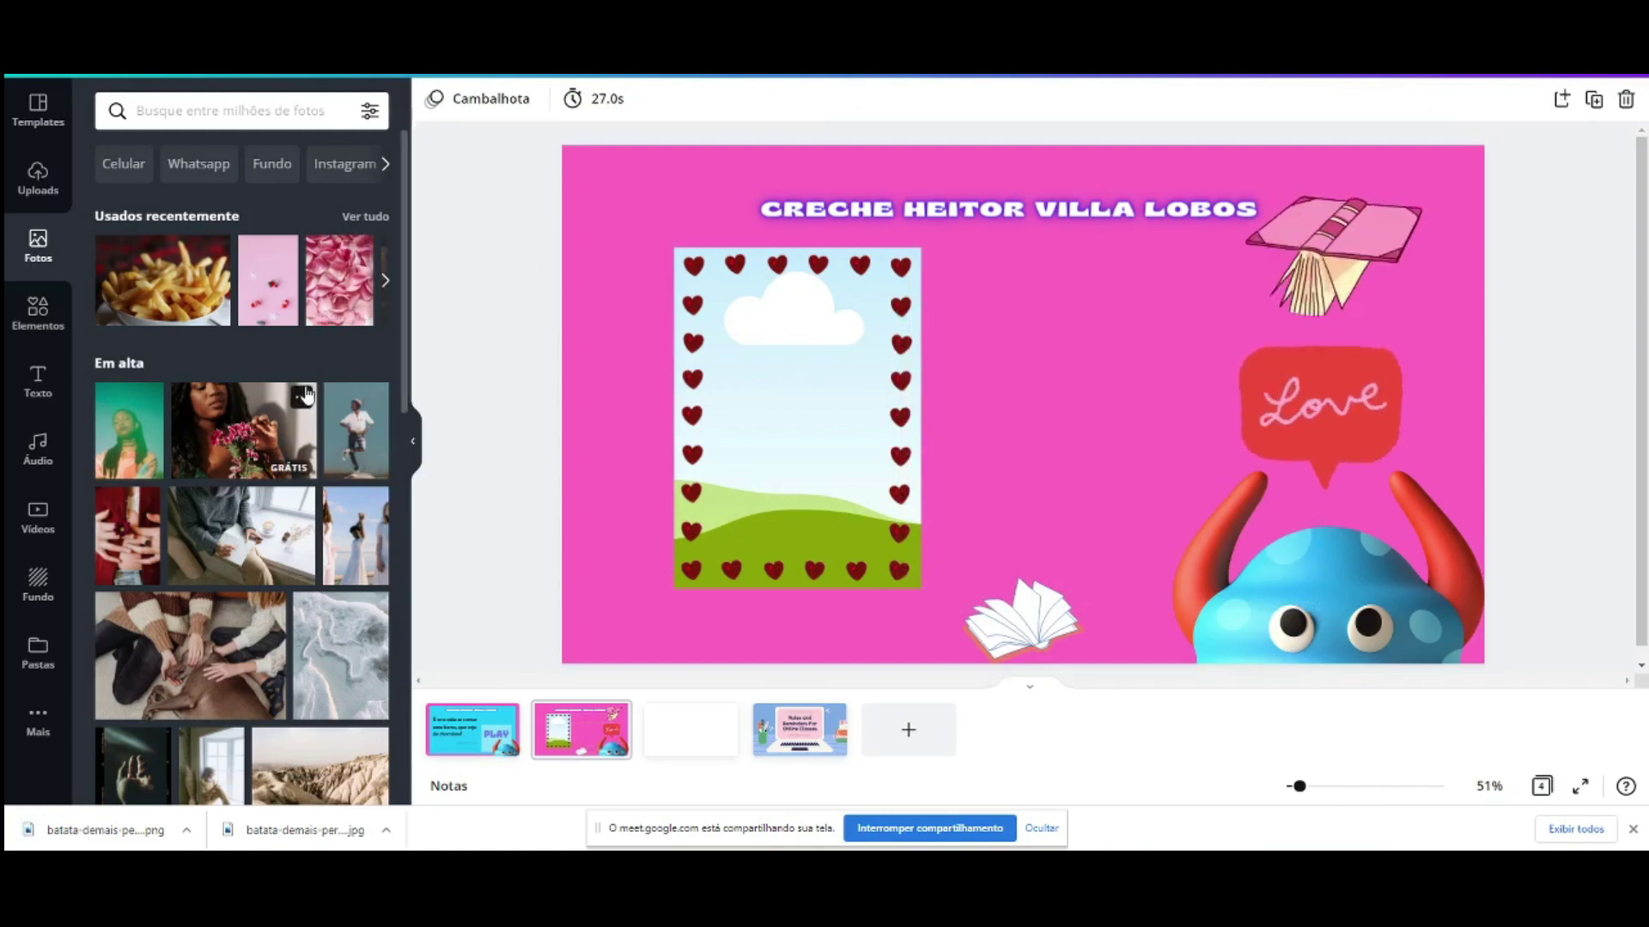
Step: Search the photos for the recent term "batata", try the Pro cut-potato photo on the second slide and delete it
scroll(309, 581, down, 6)
scroll(308, 571, down, 2)
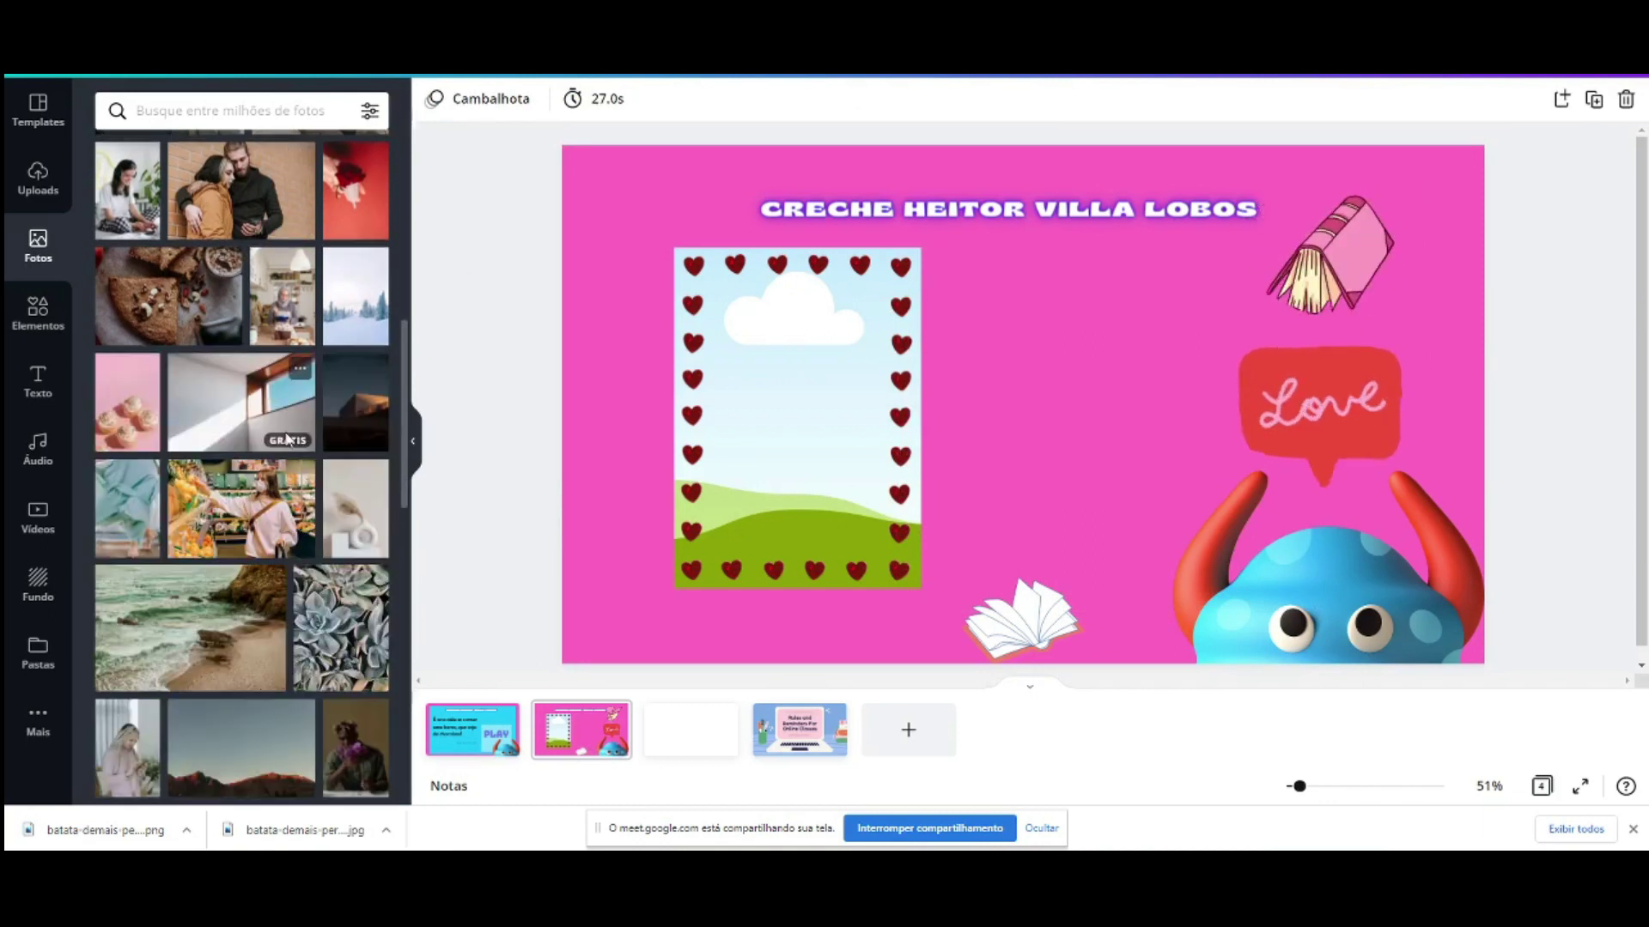
scroll(243, 249, down, 3)
click(215, 118)
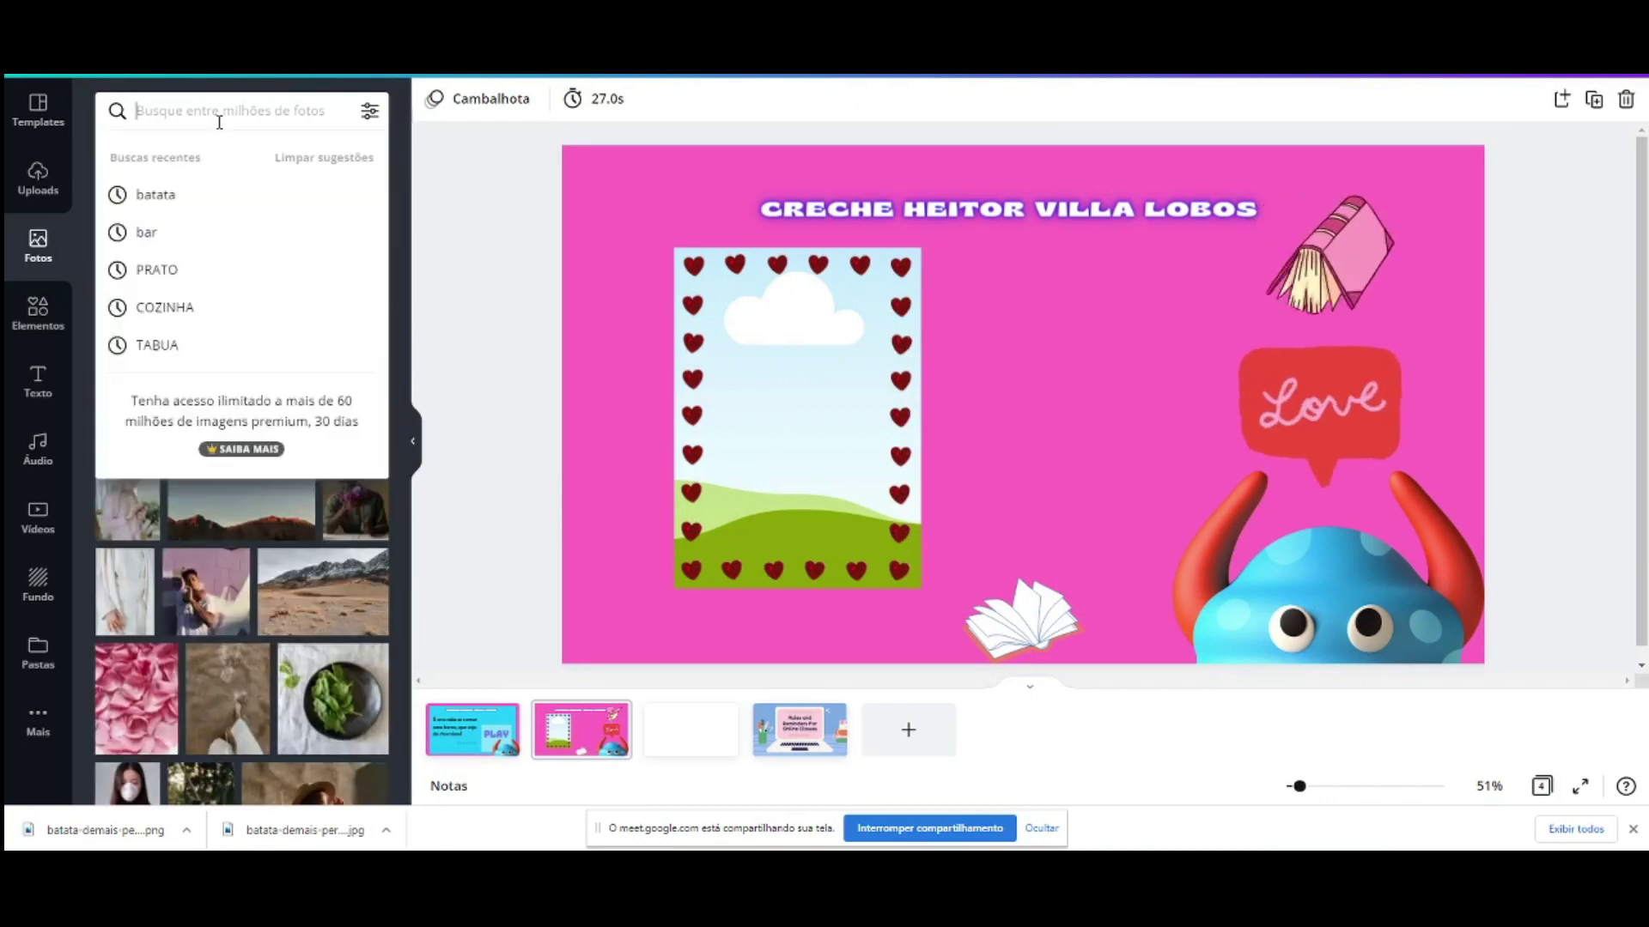
click(211, 204)
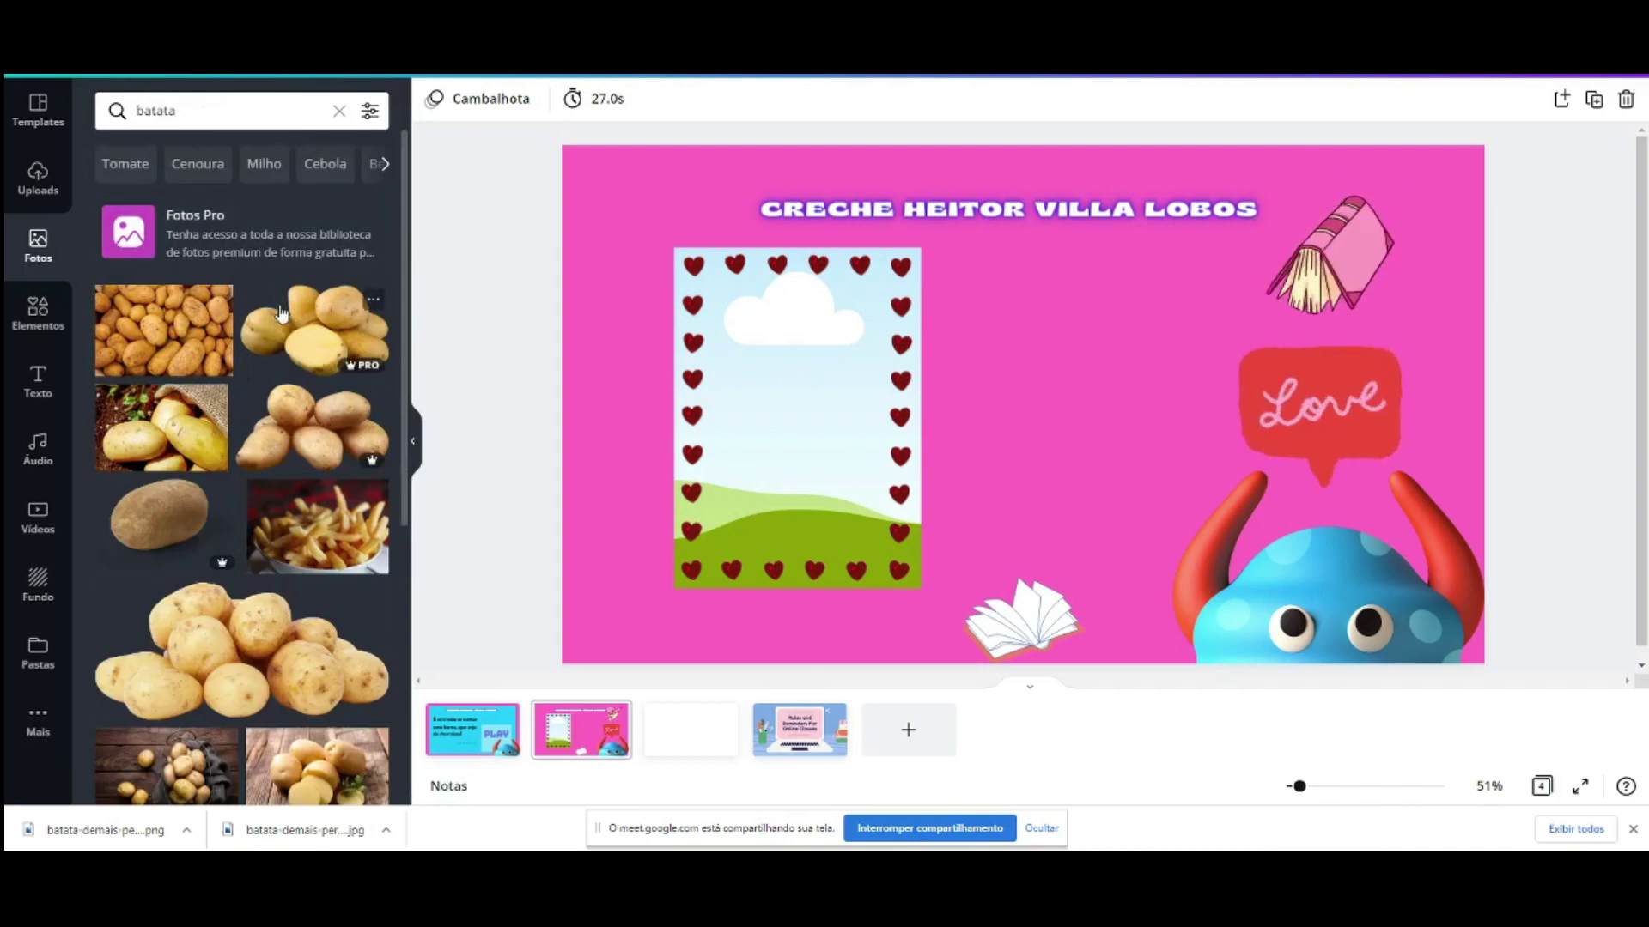
click(279, 327)
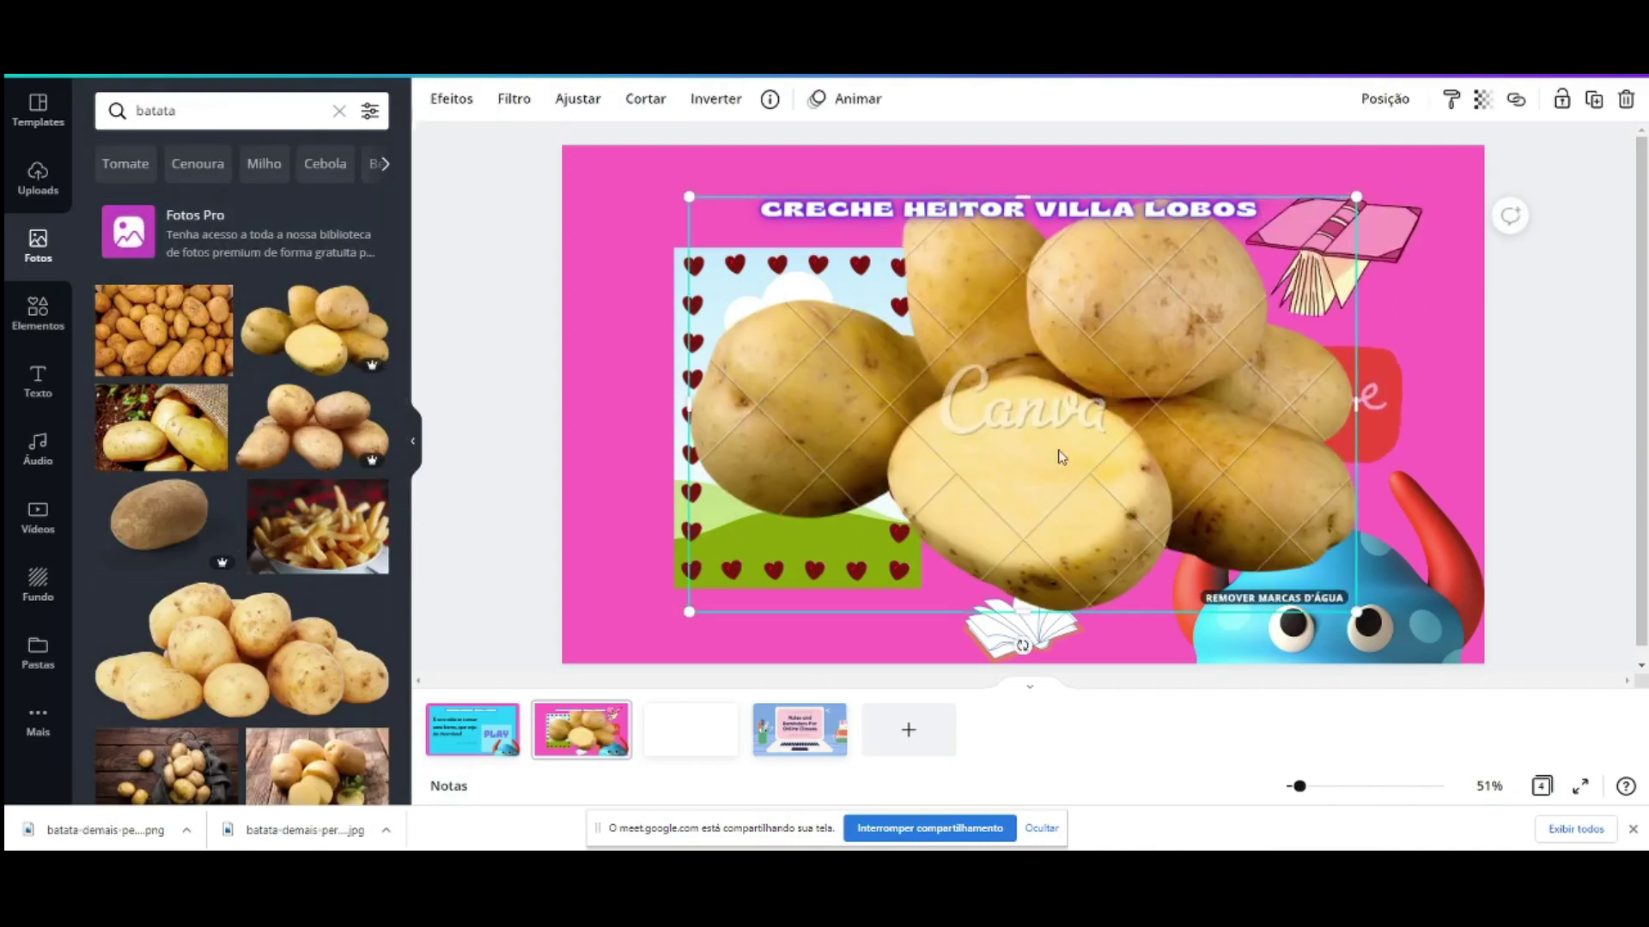
key(Delete)
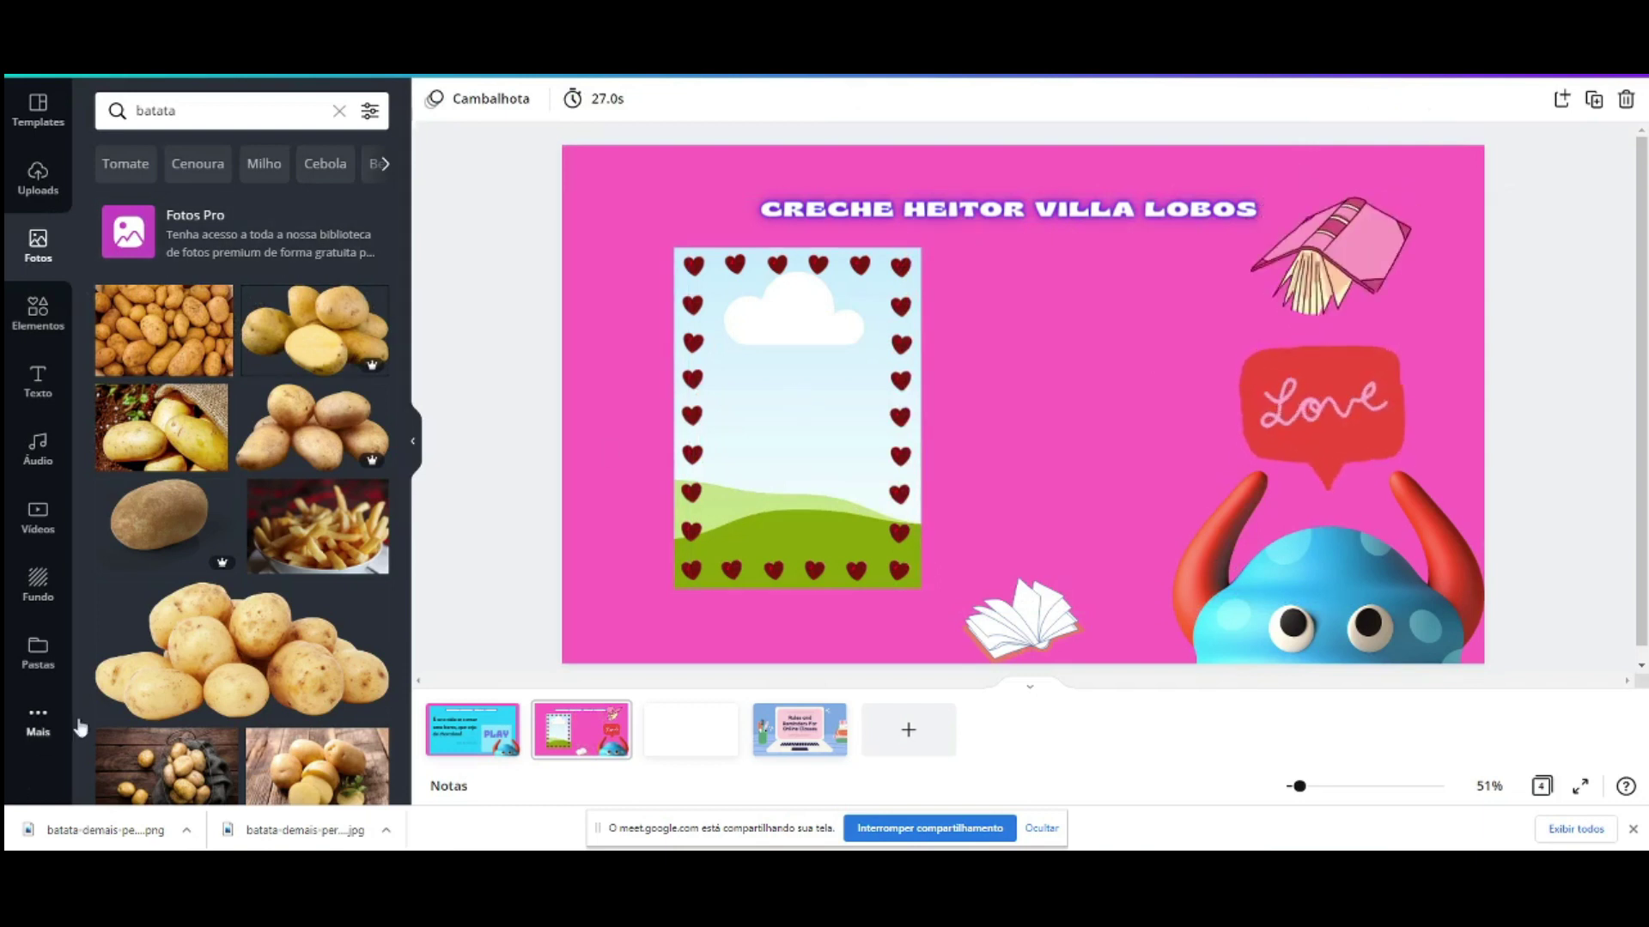
Step: Upload batata-demais-perigo-na-gestacao-removebg-preview from the Downloads folder on the device
click(35, 177)
click(213, 115)
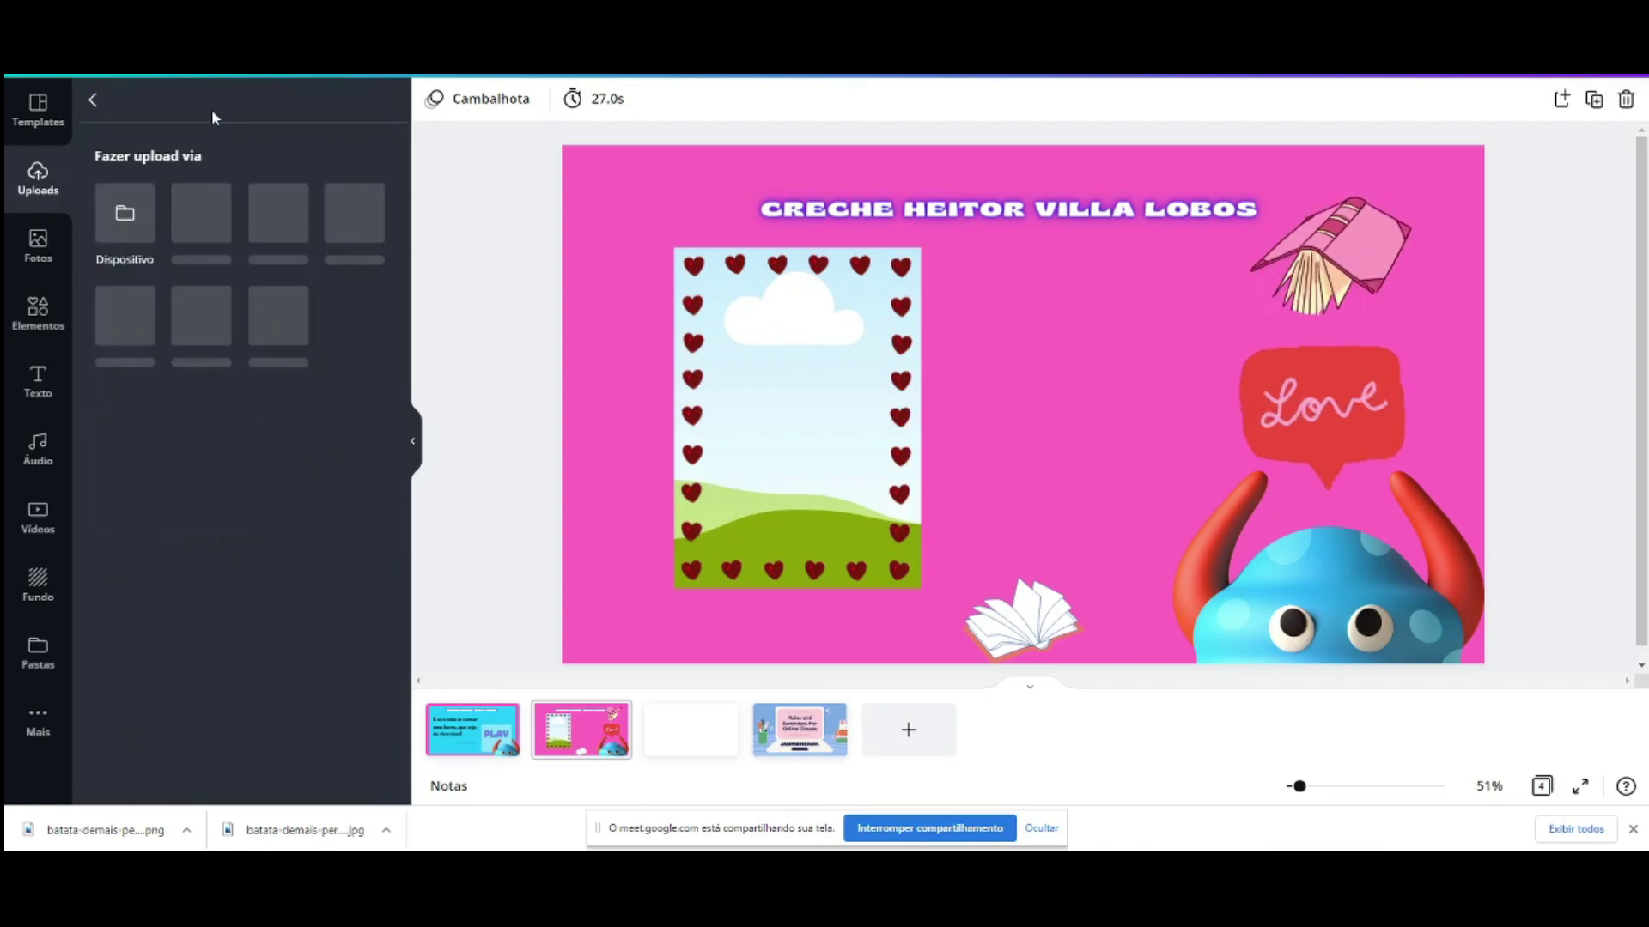
click(140, 202)
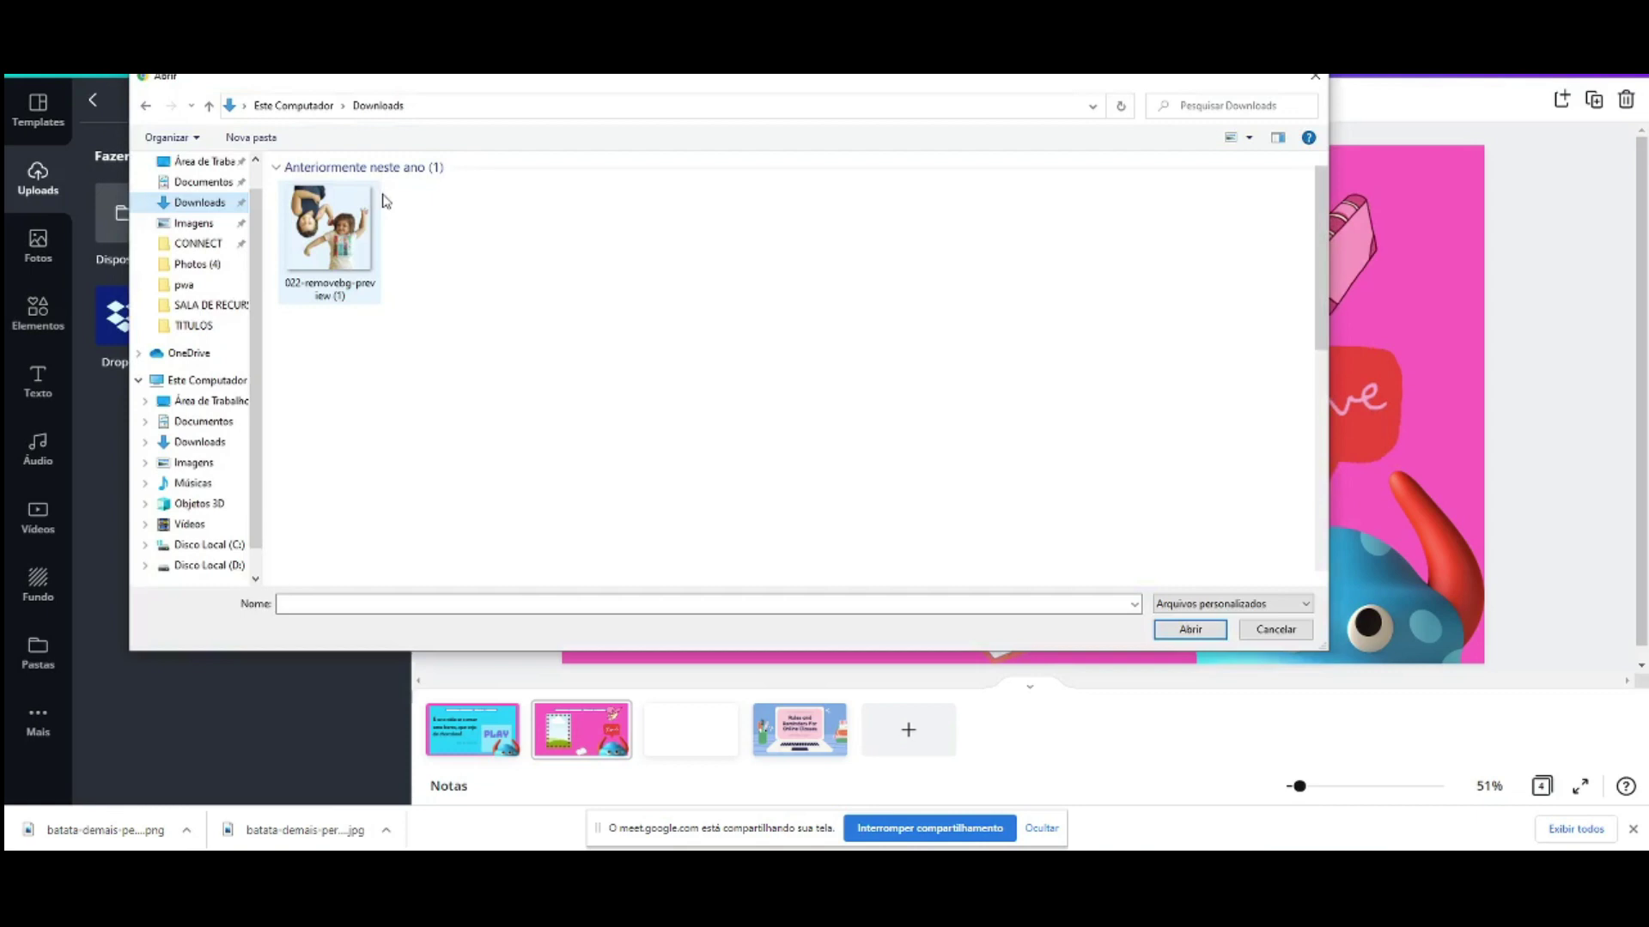
key(Escape)
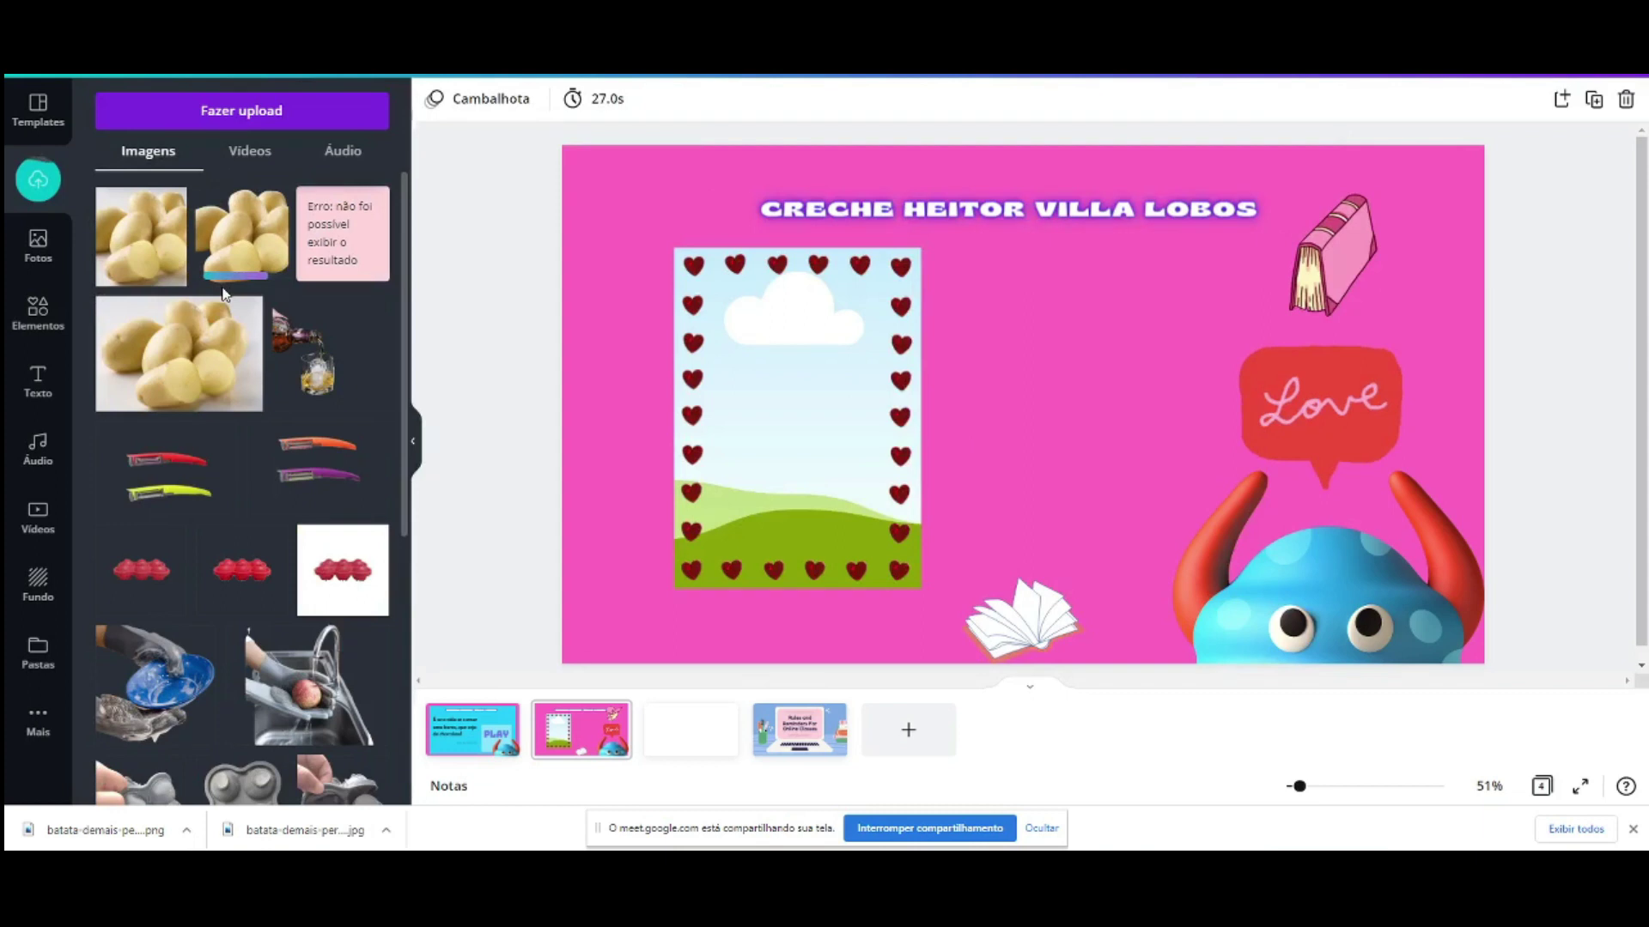
Step: Add the uploaded potato photo with and without background to the second slide, delete the one with background and move the transparent one near the centre
click(143, 255)
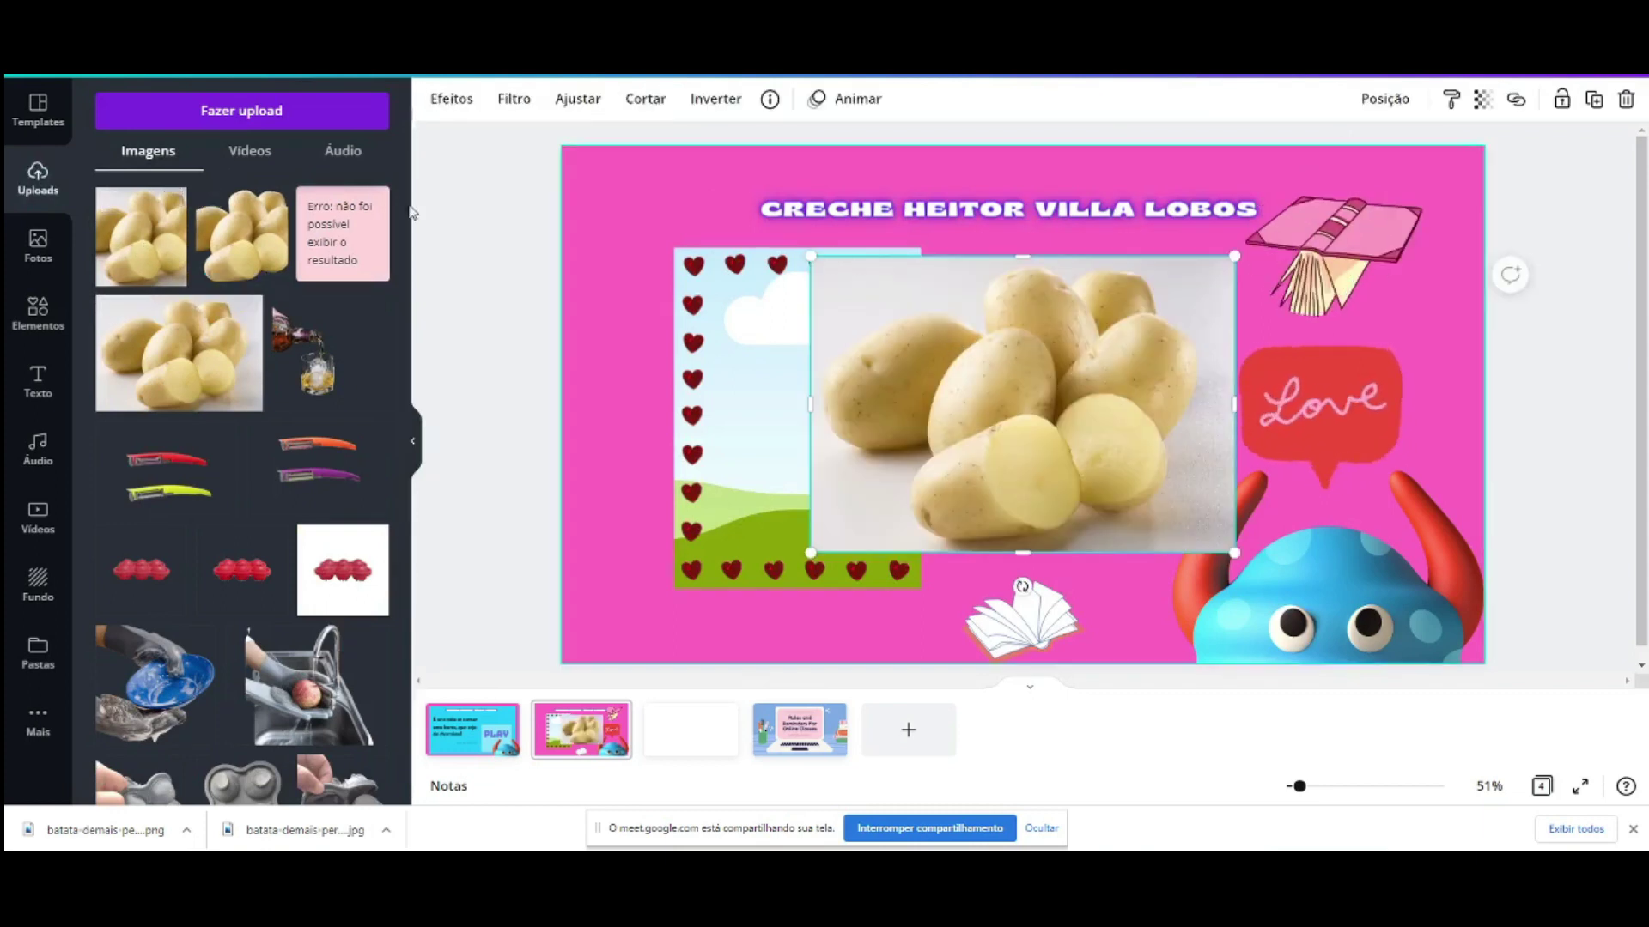
drag(228, 251, 1340, 360)
click(1063, 388)
key(Delete)
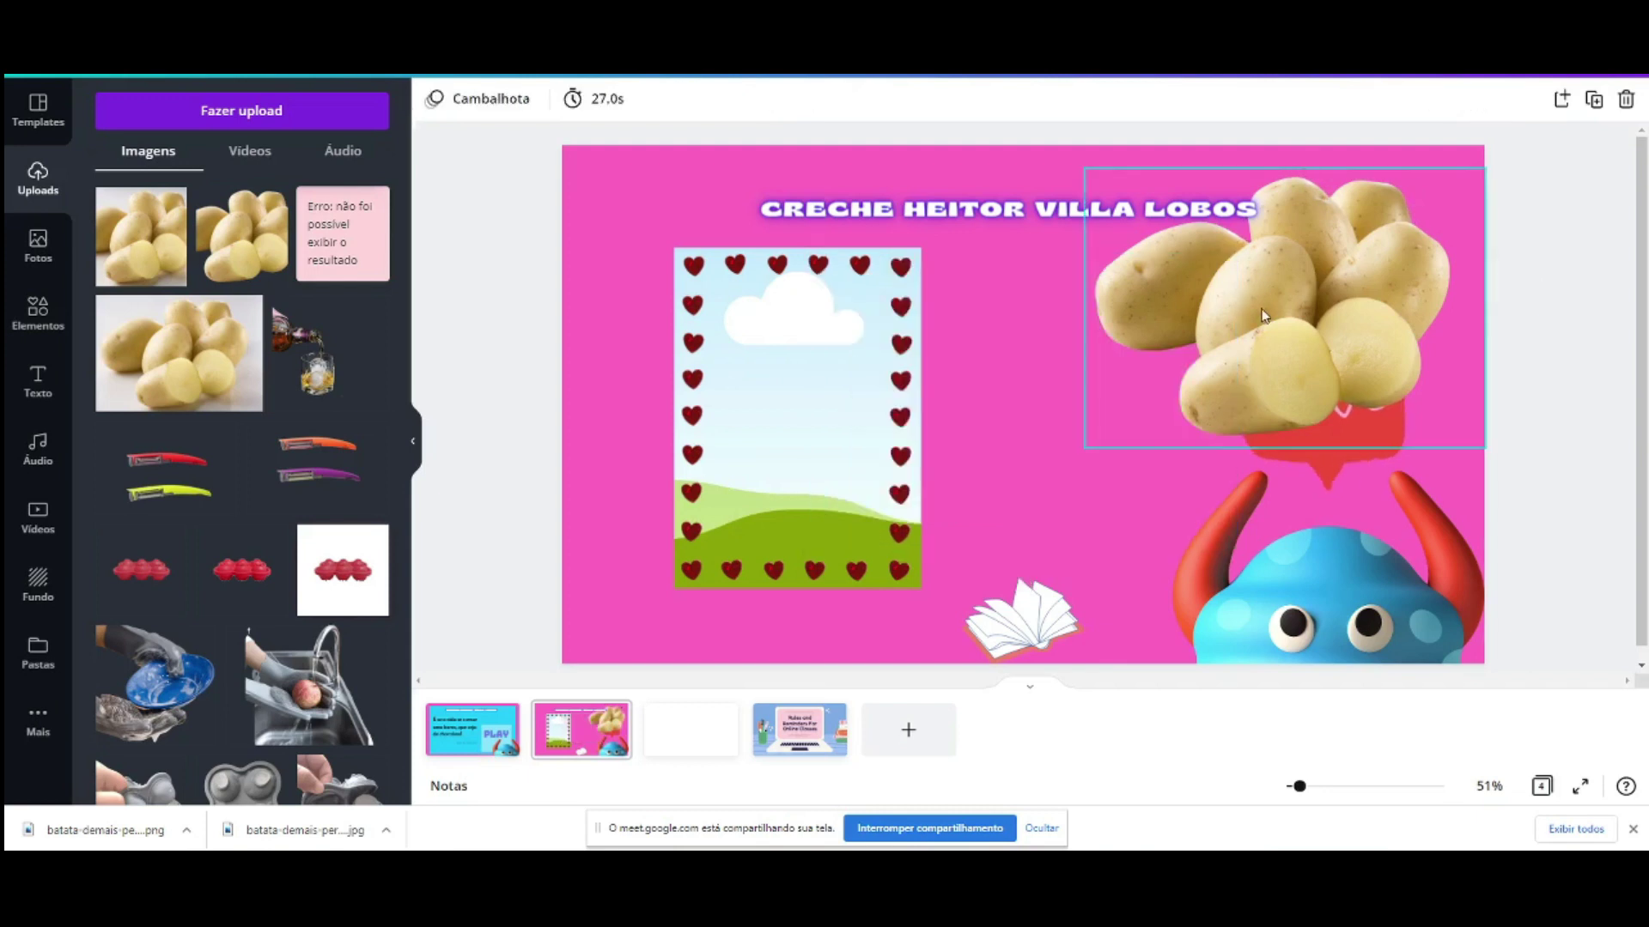
drag(1220, 344, 1045, 498)
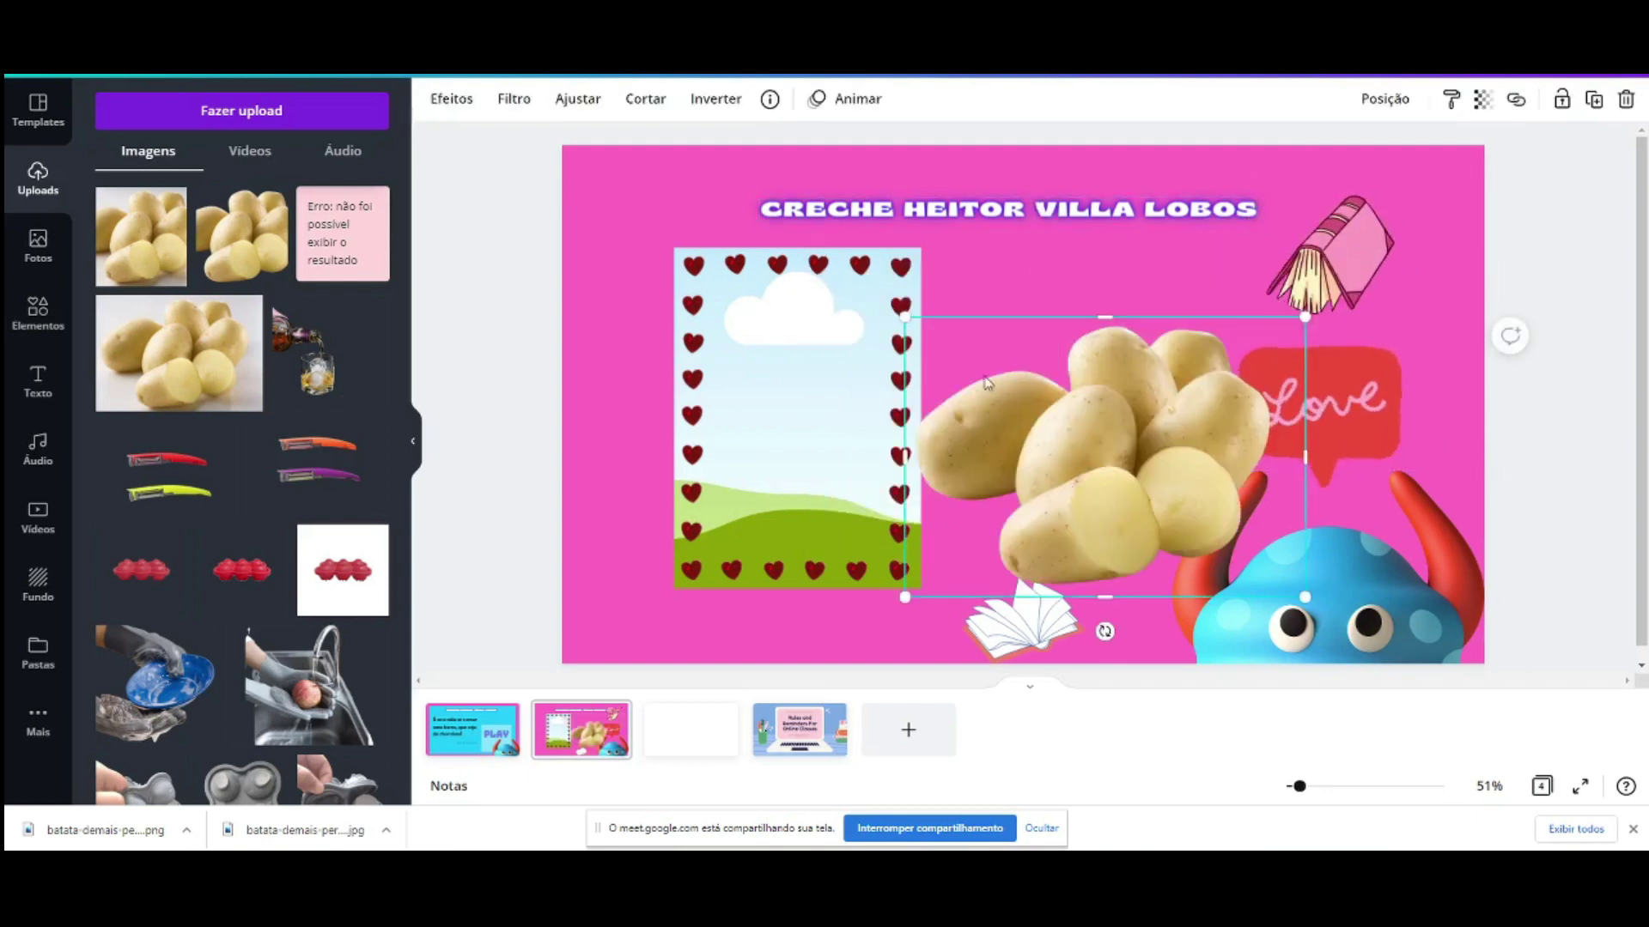
key(ctrl+Tab)
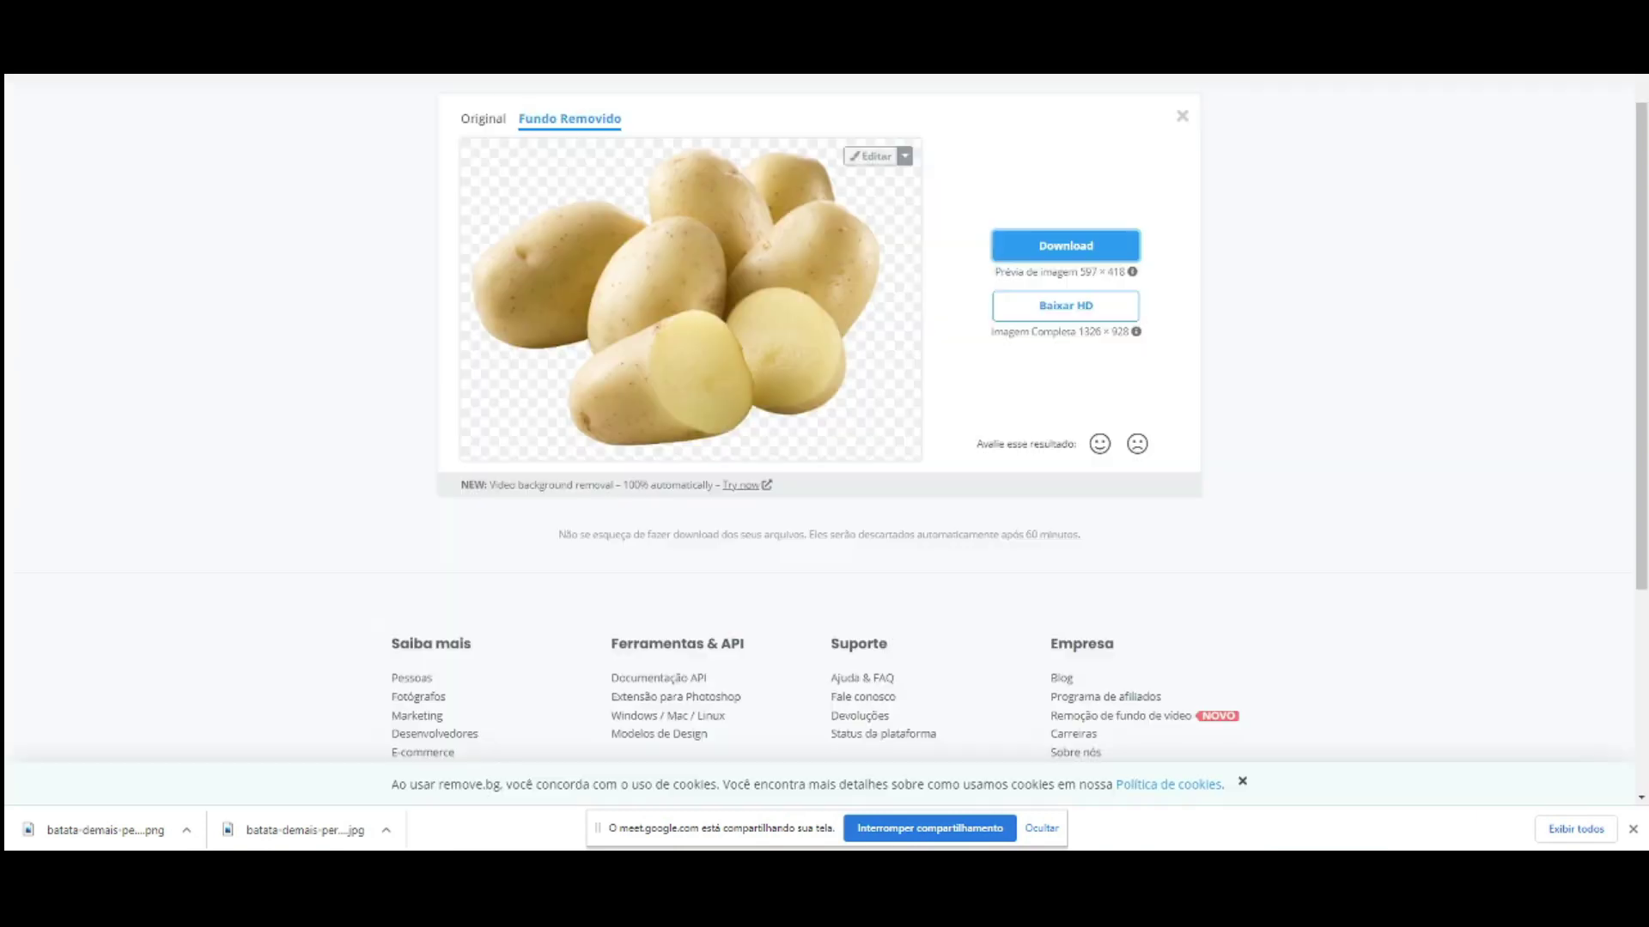
scroll(767, 164, up, 1)
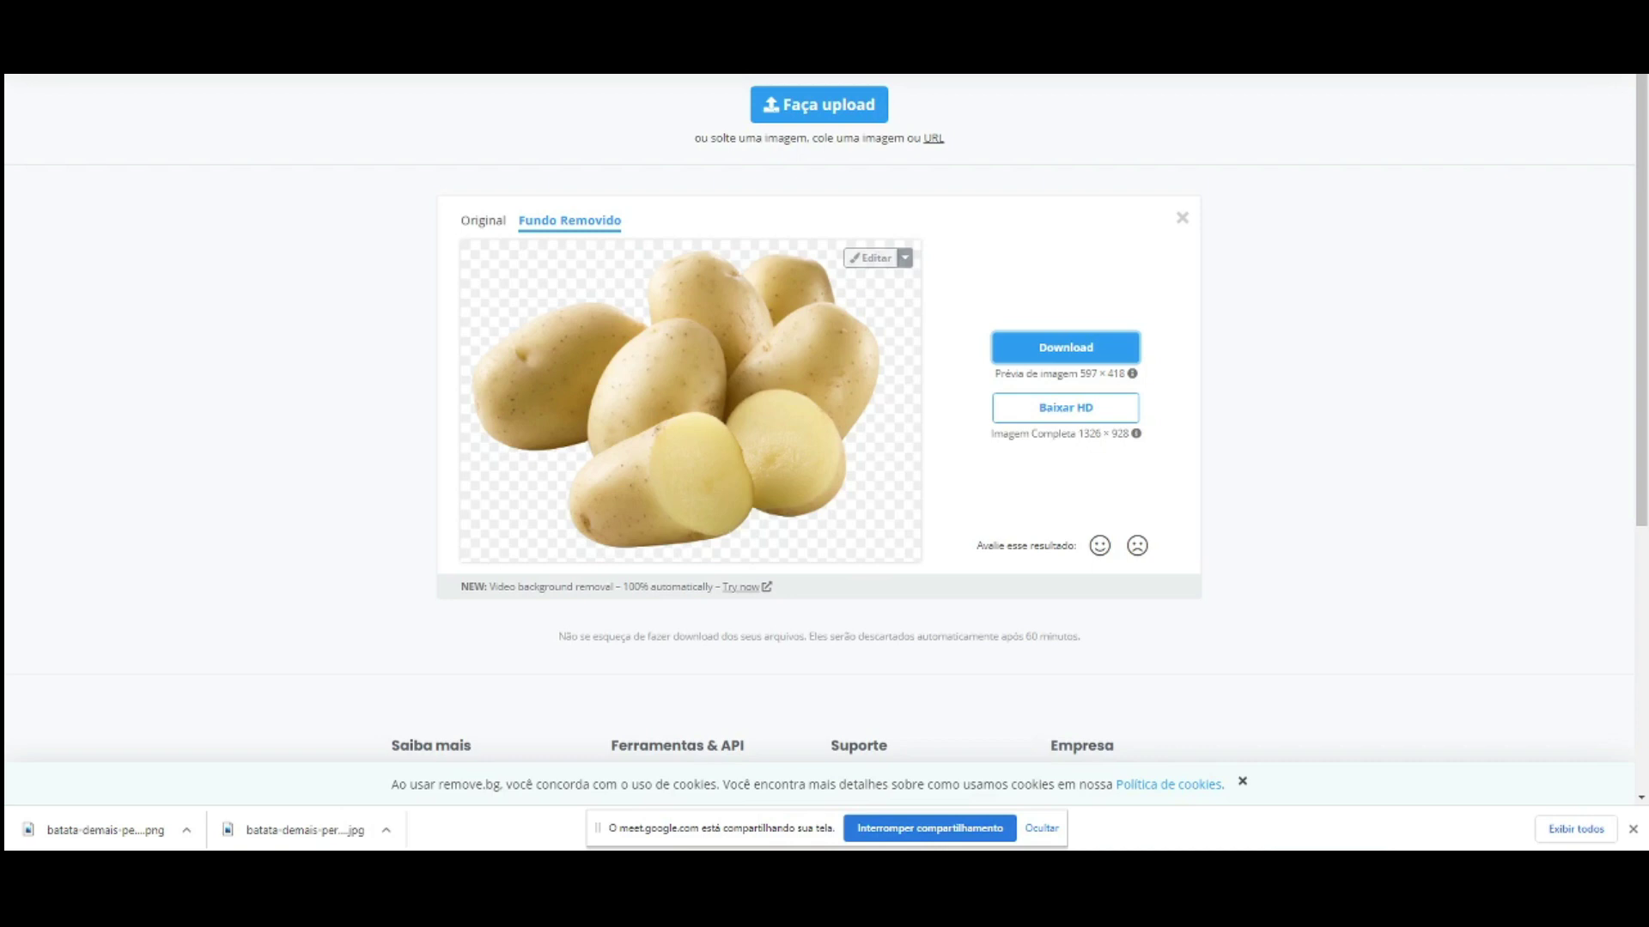
key(ctrl+Tab)
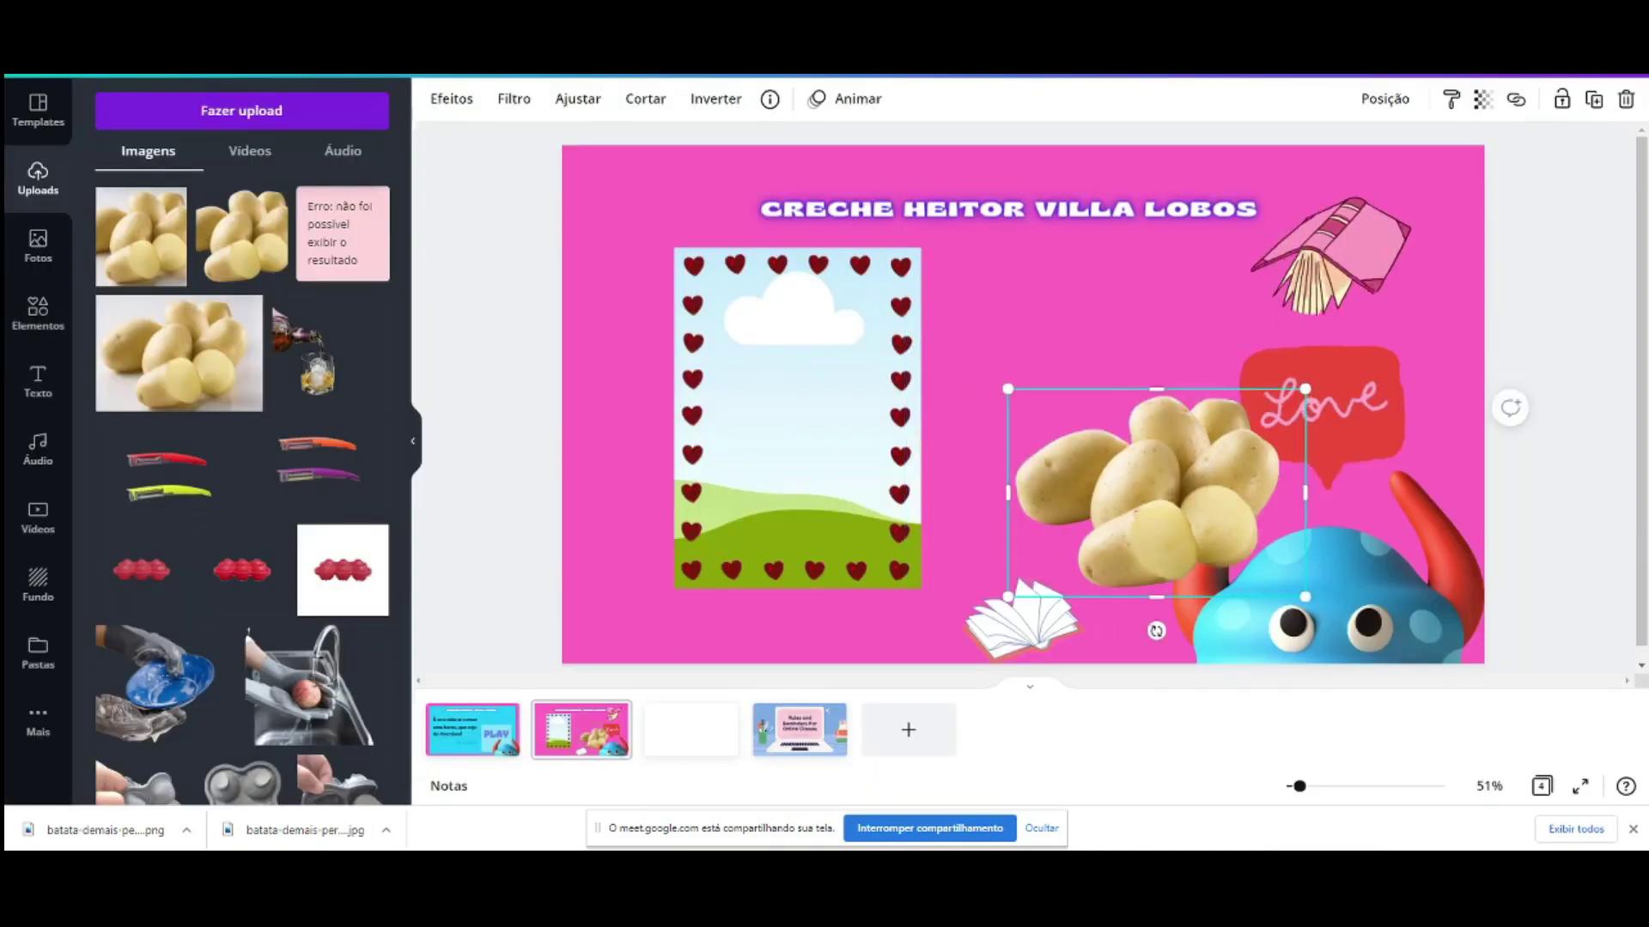
Step: Delete the pink book from the slide and place the potato cutout, reduced in size, where the book was
drag(1130, 482, 1229, 443)
click(1339, 240)
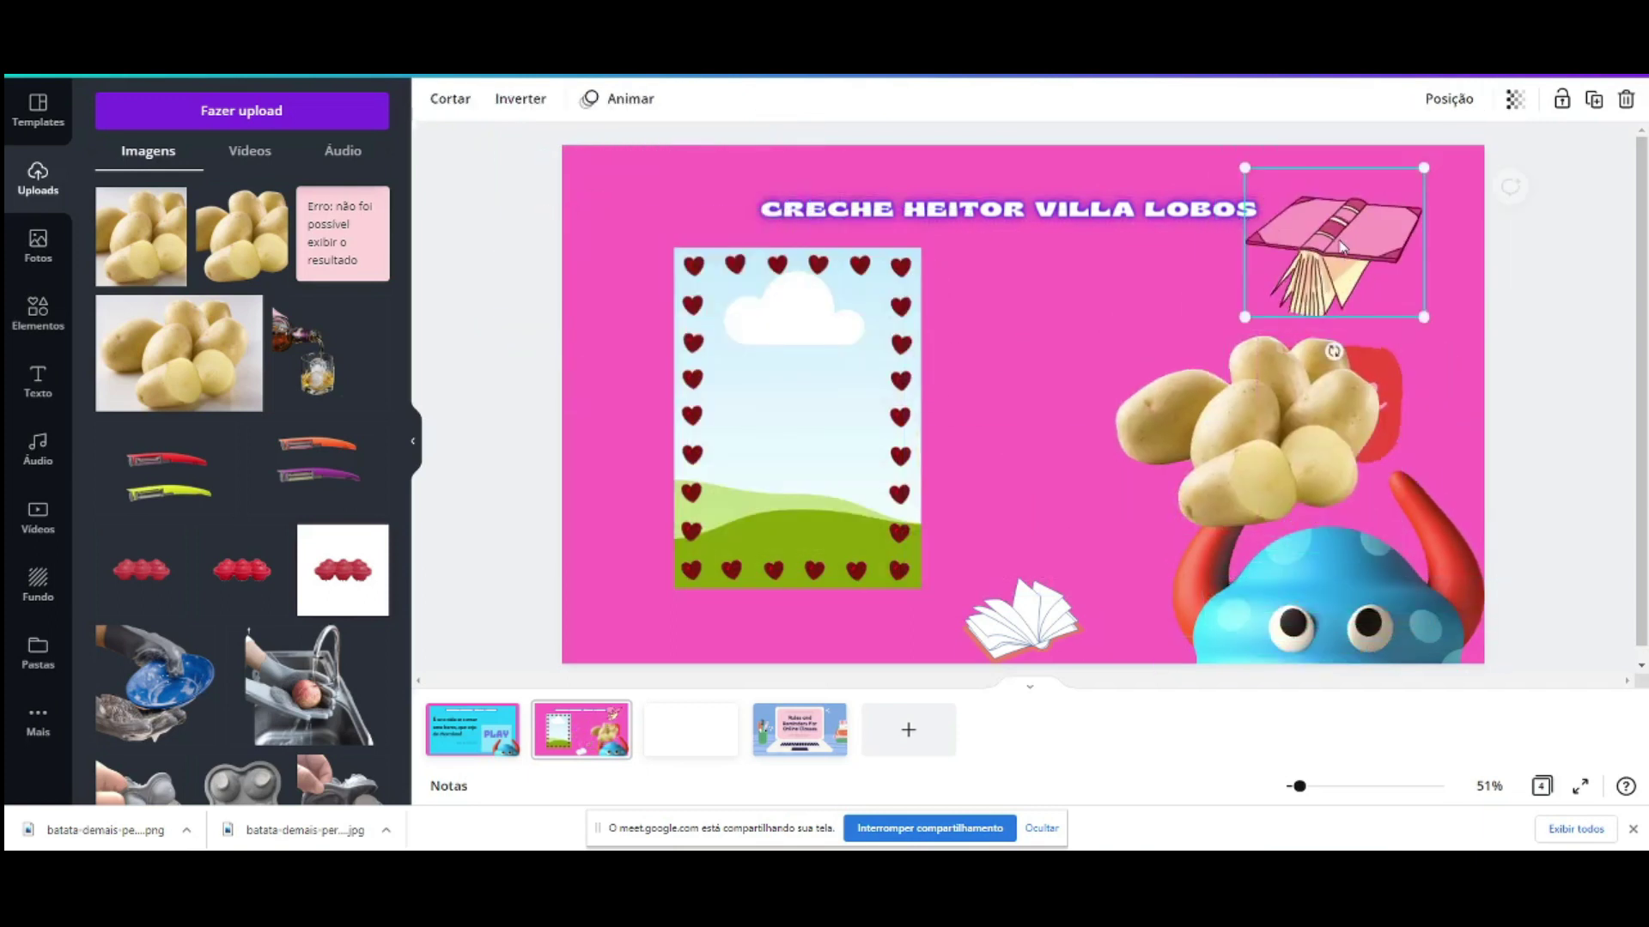
key(Delete)
key(ctrl+z)
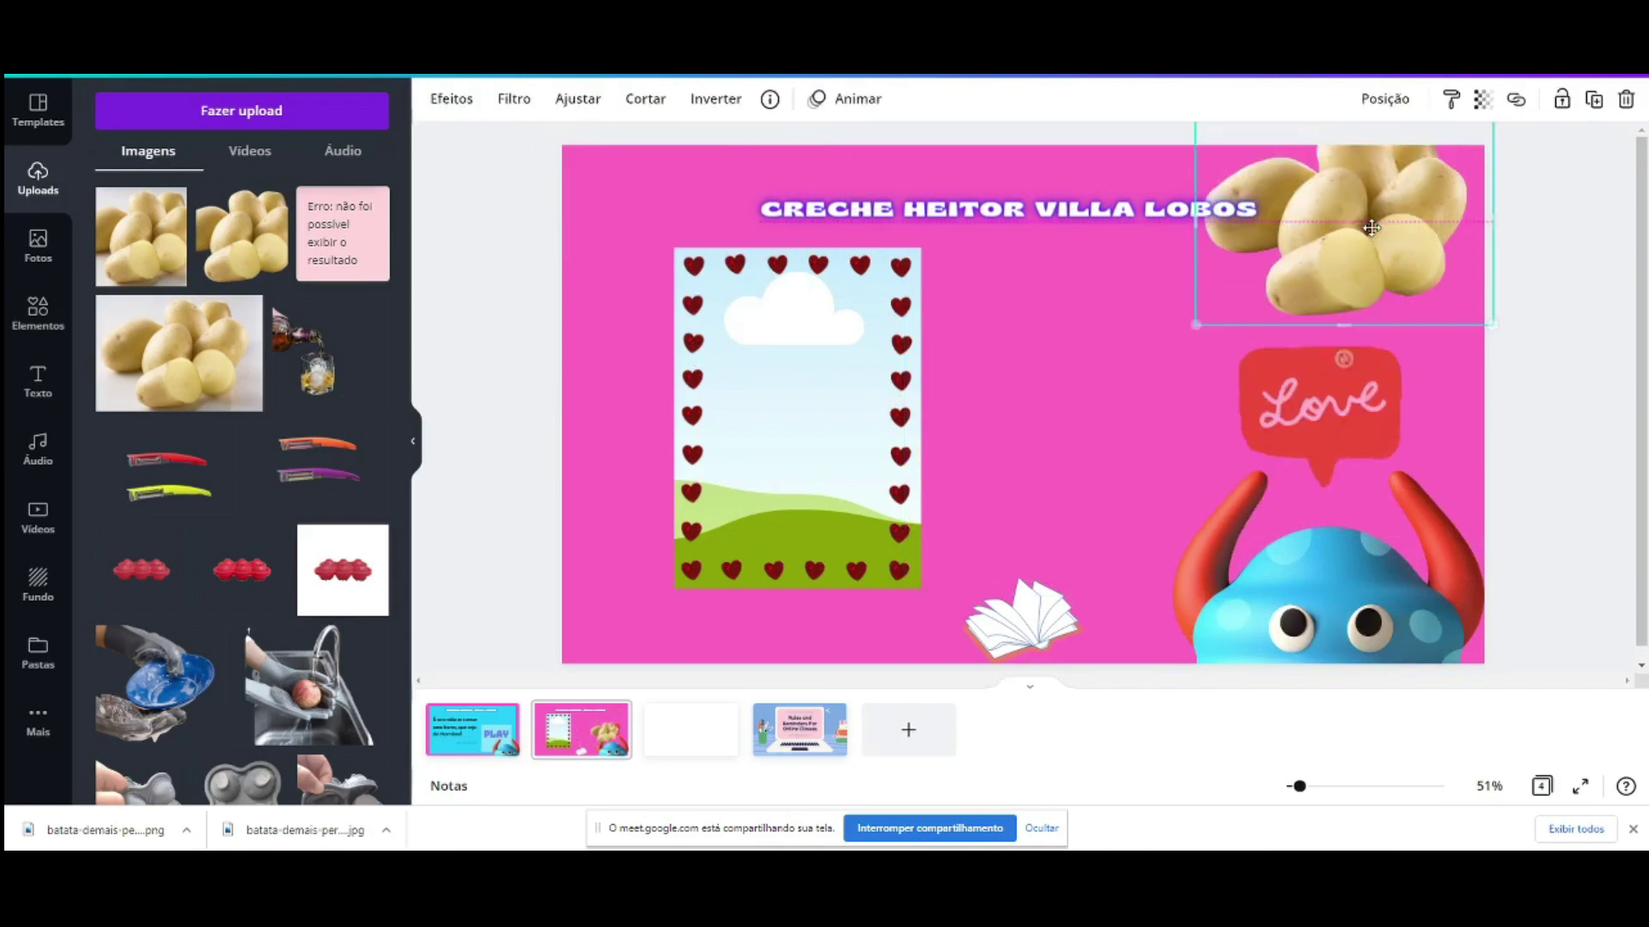
key(ctrl+z)
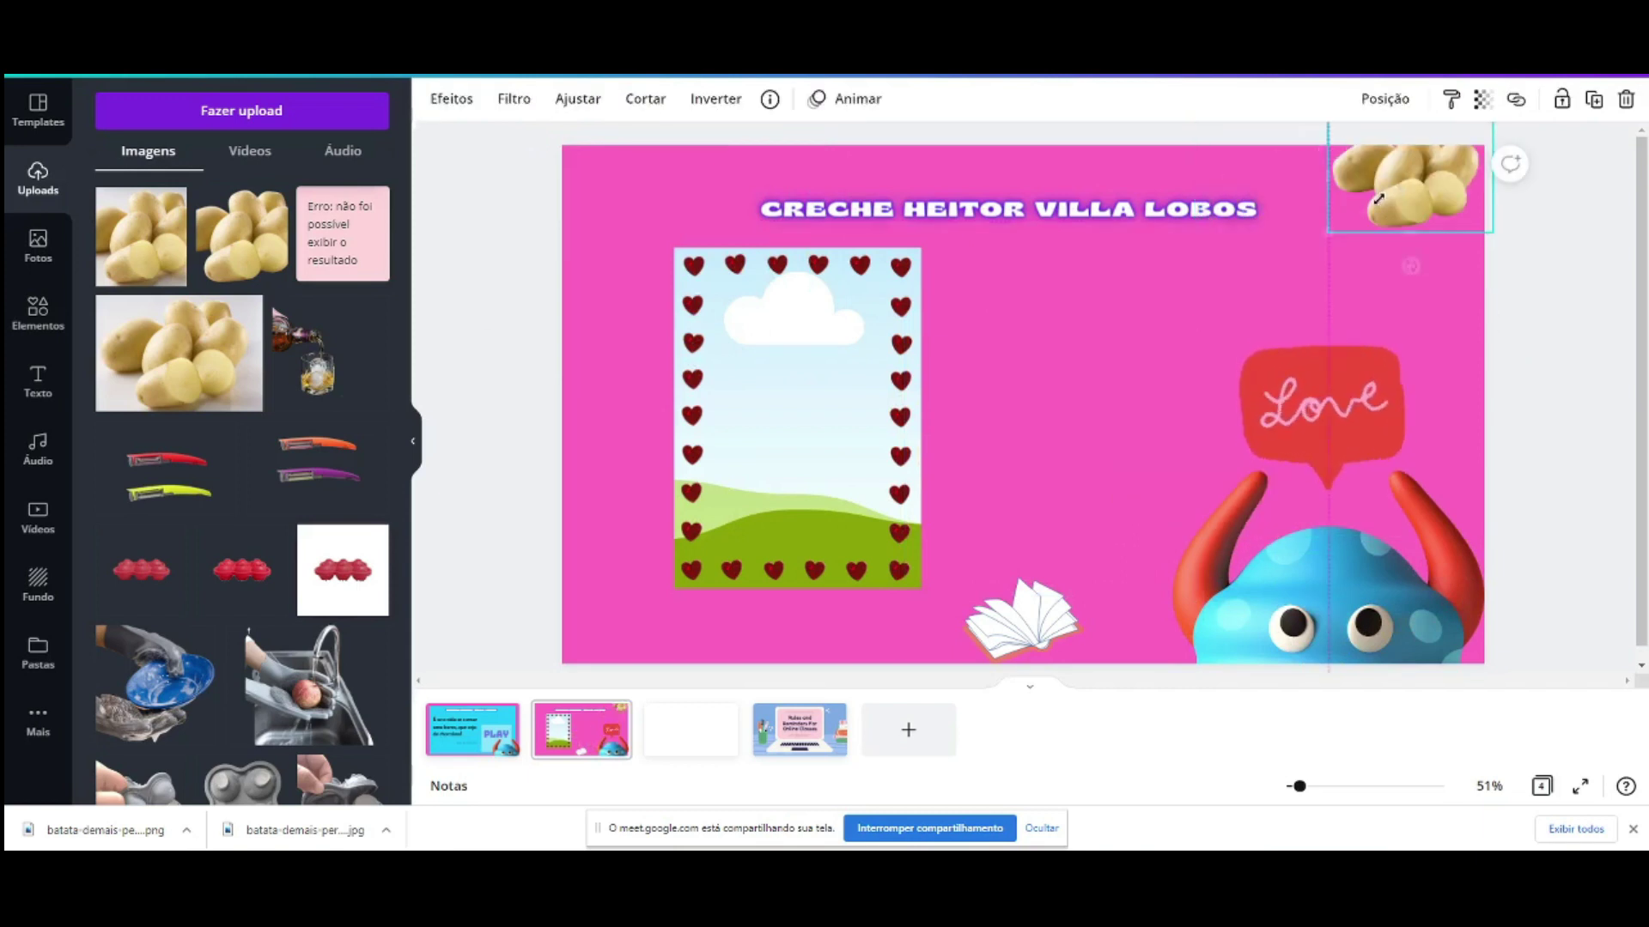
drag(1424, 177, 1398, 229)
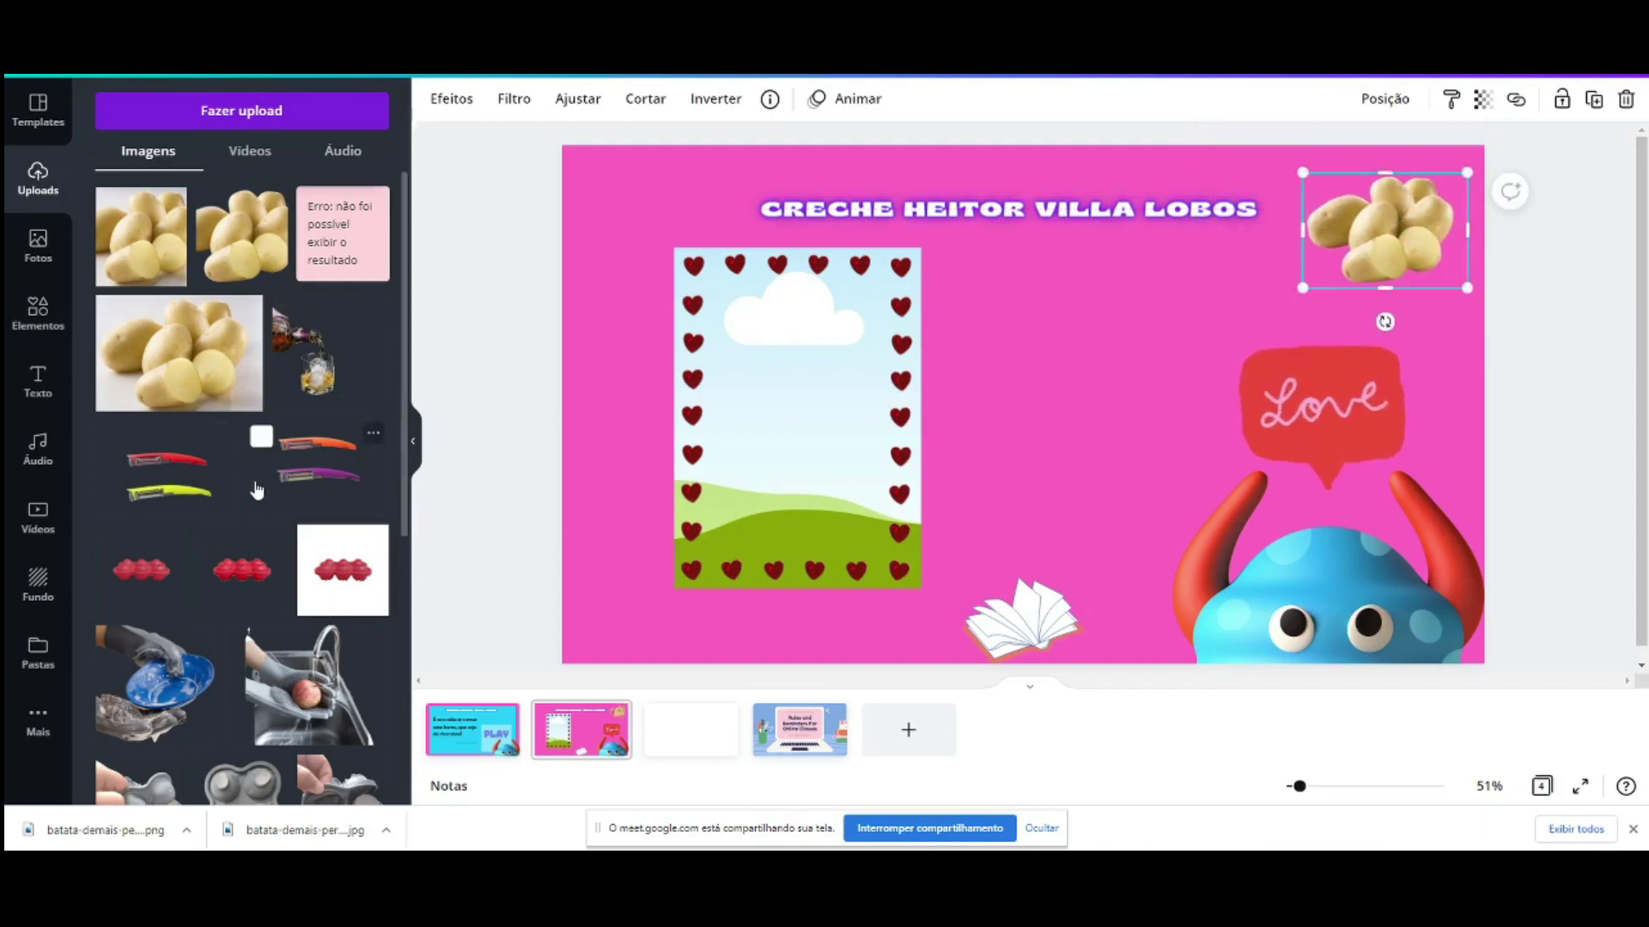
scroll(253, 433, down, 3)
scroll(245, 386, up, 3)
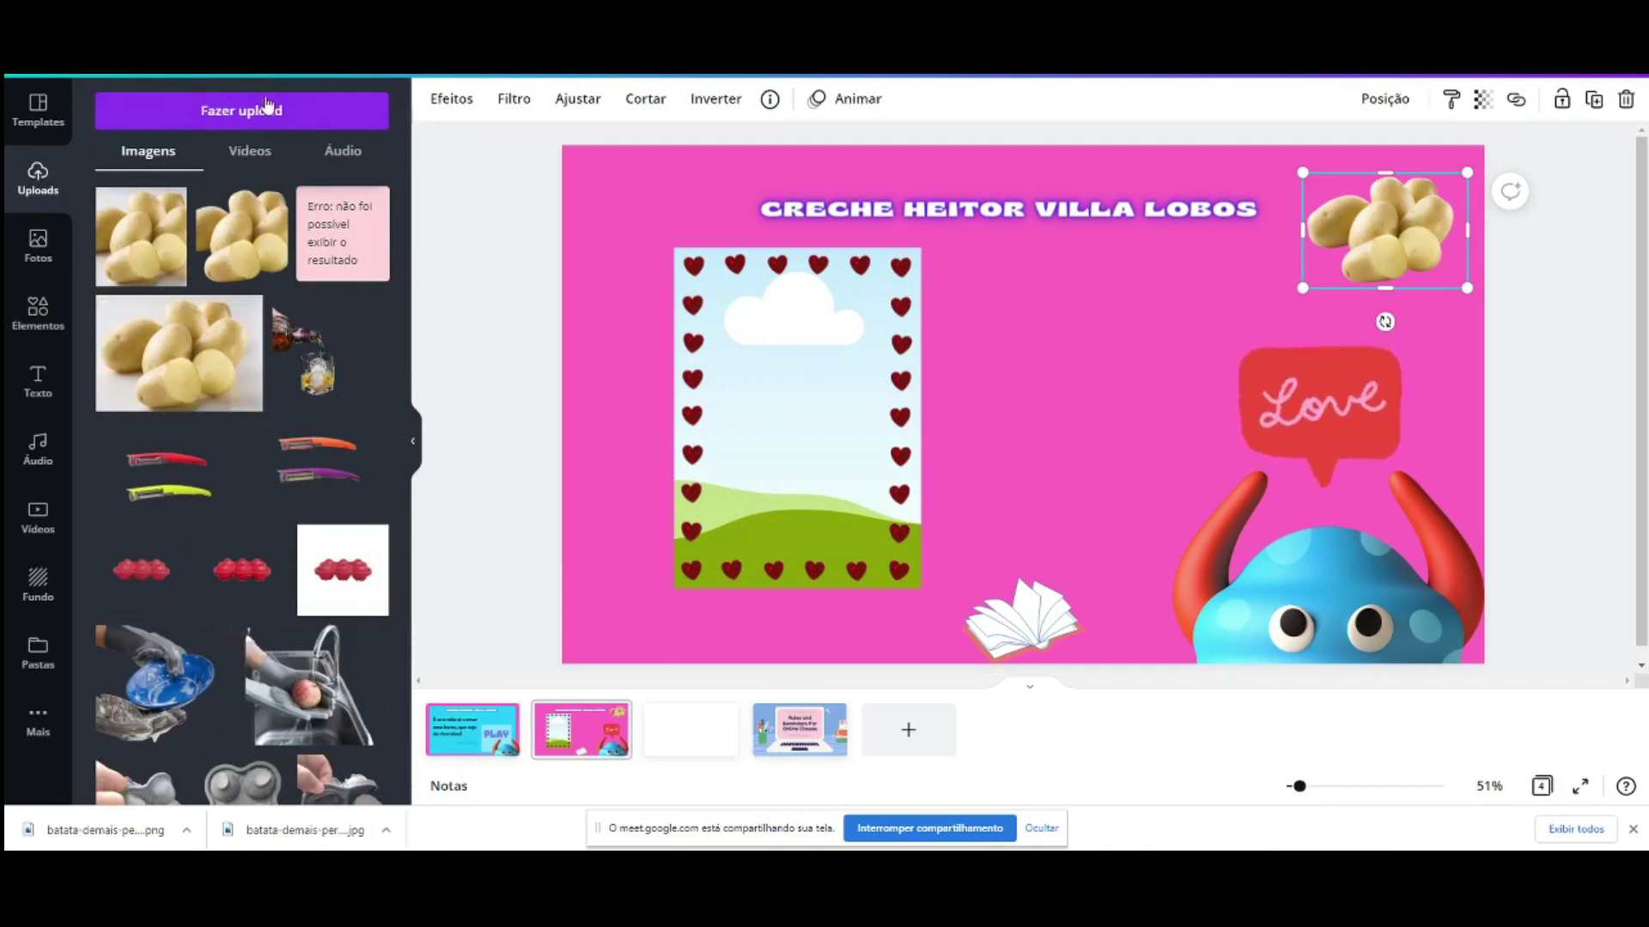
click(38, 247)
scroll(251, 283, down, 5)
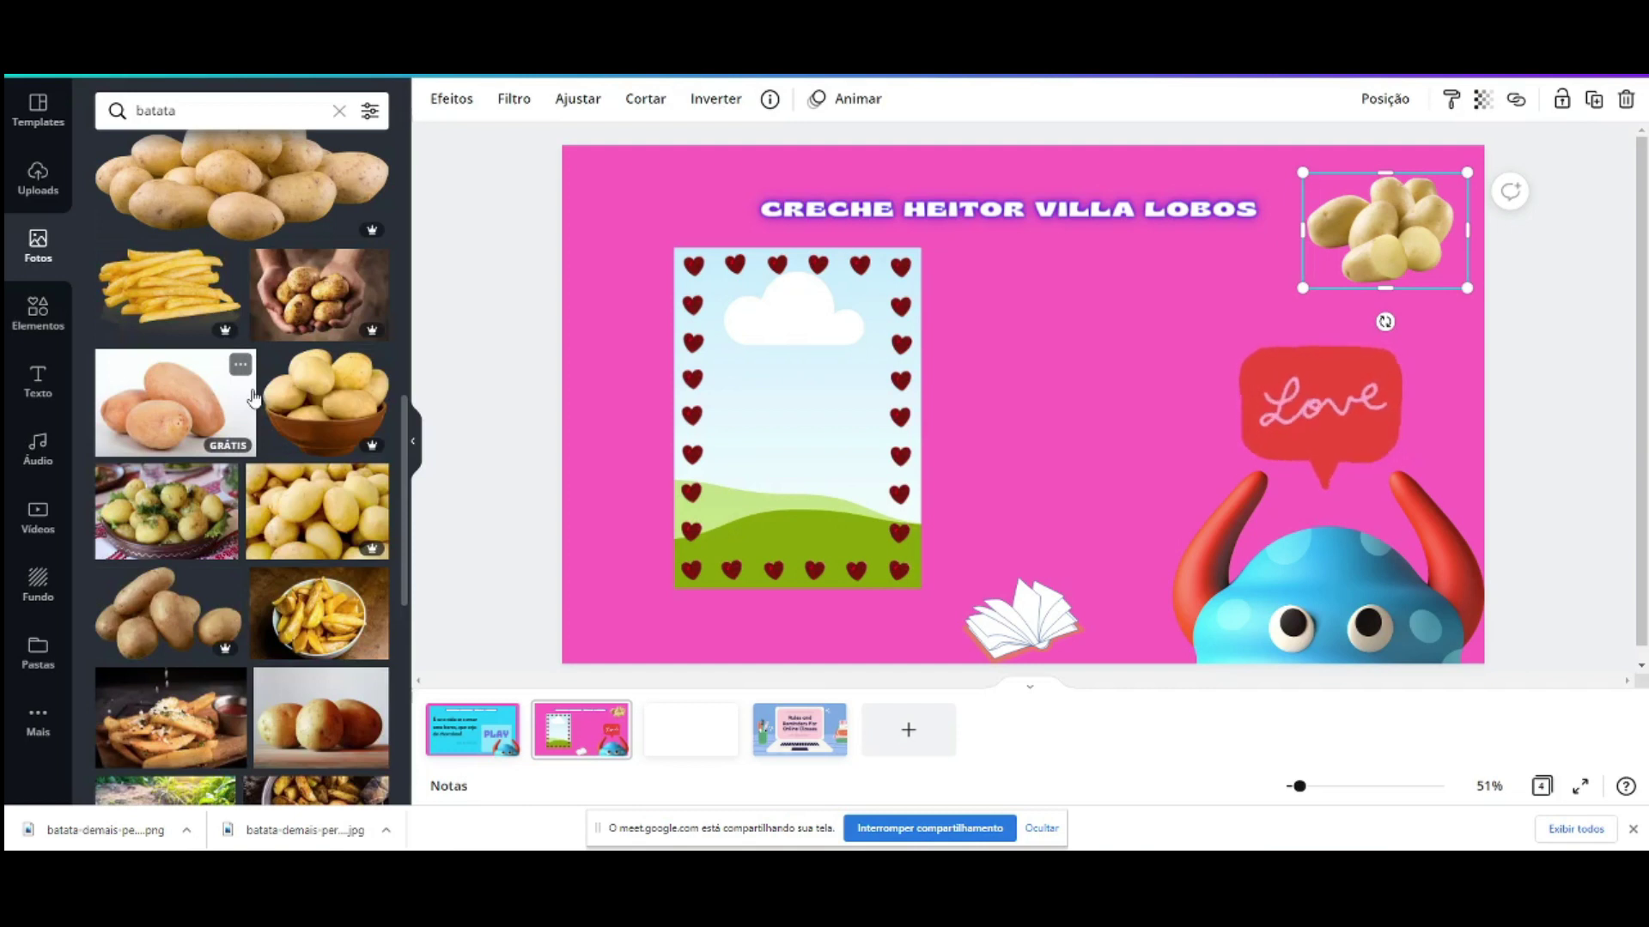
Step: Upload the six images 1 to 6 together from the Imagens folder
click(38, 178)
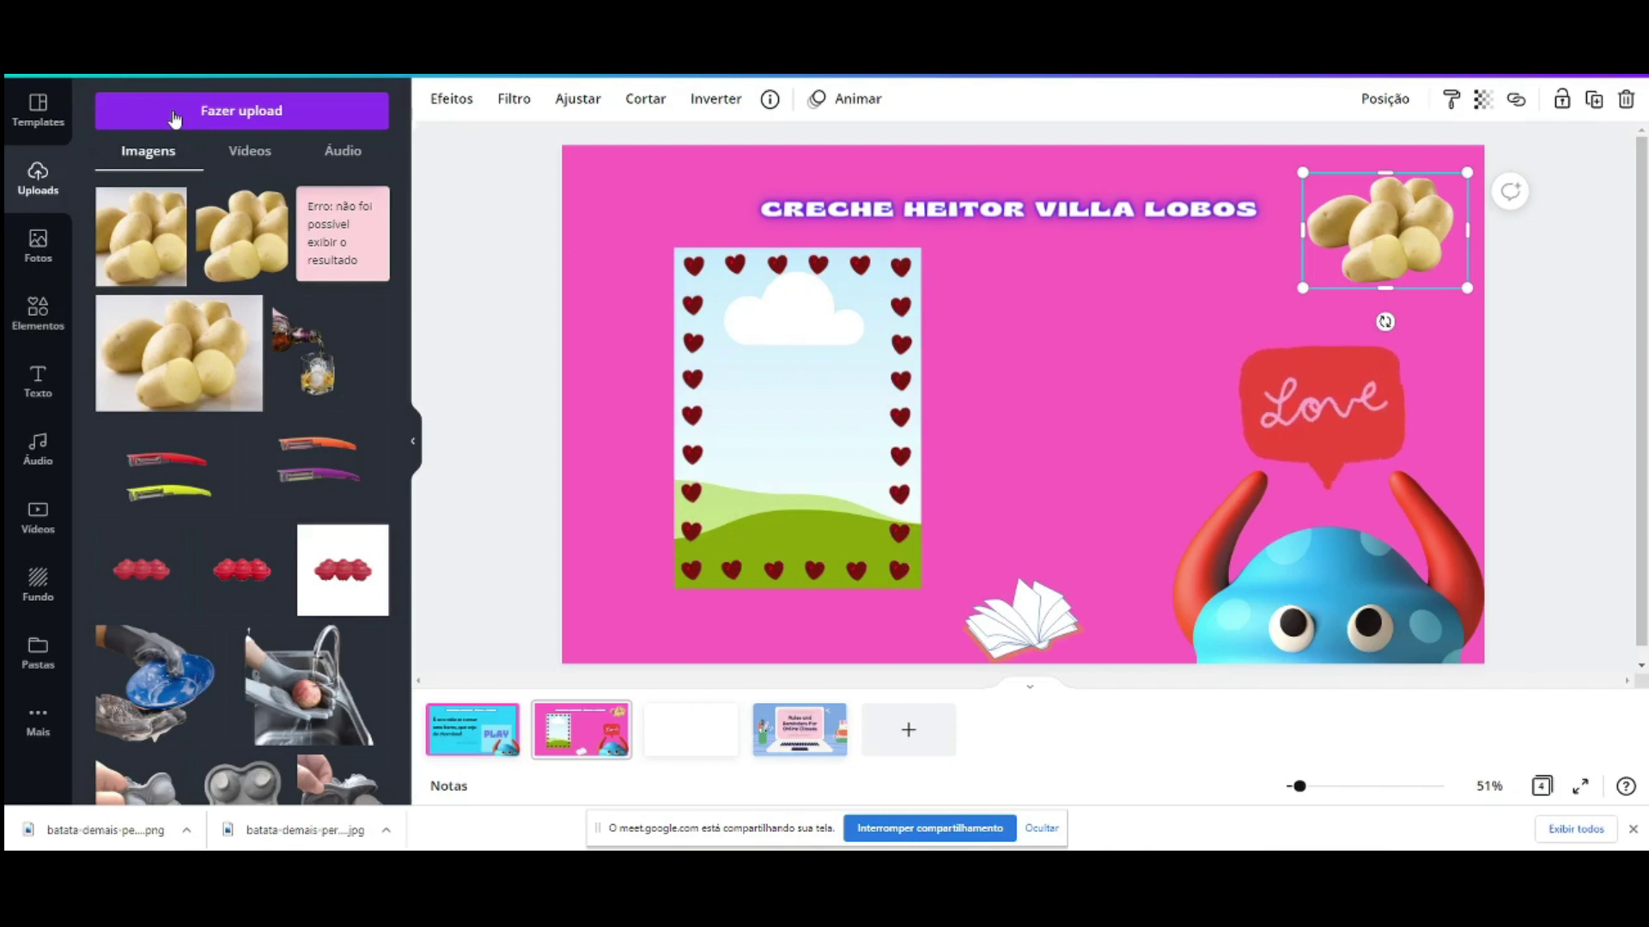
click(174, 116)
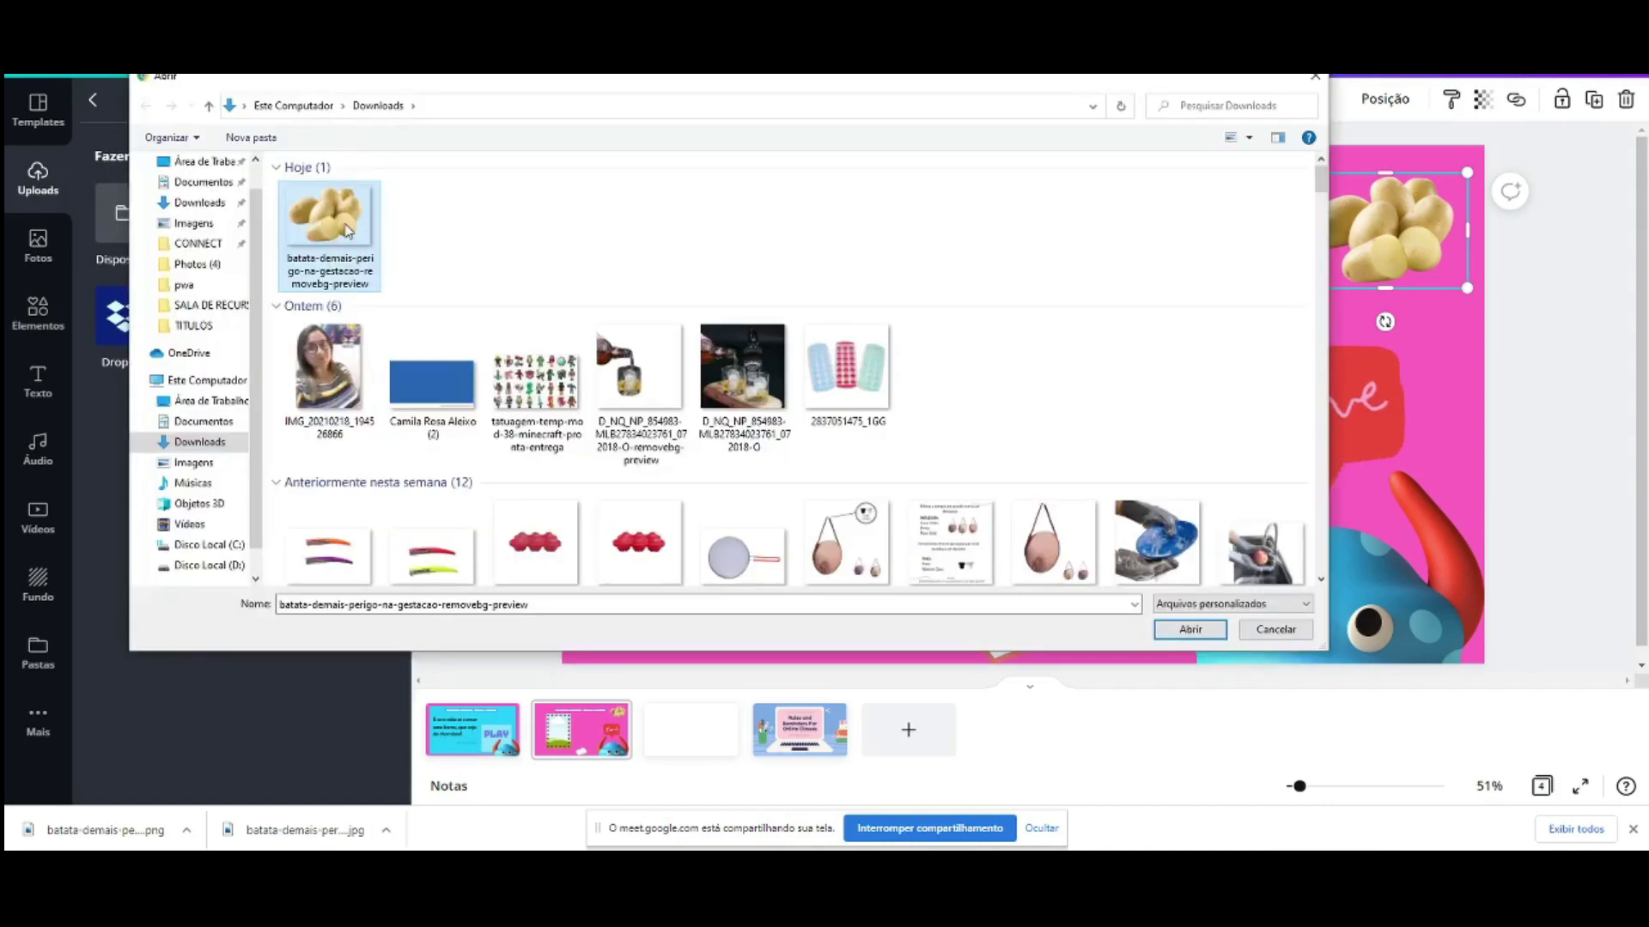
click(193, 223)
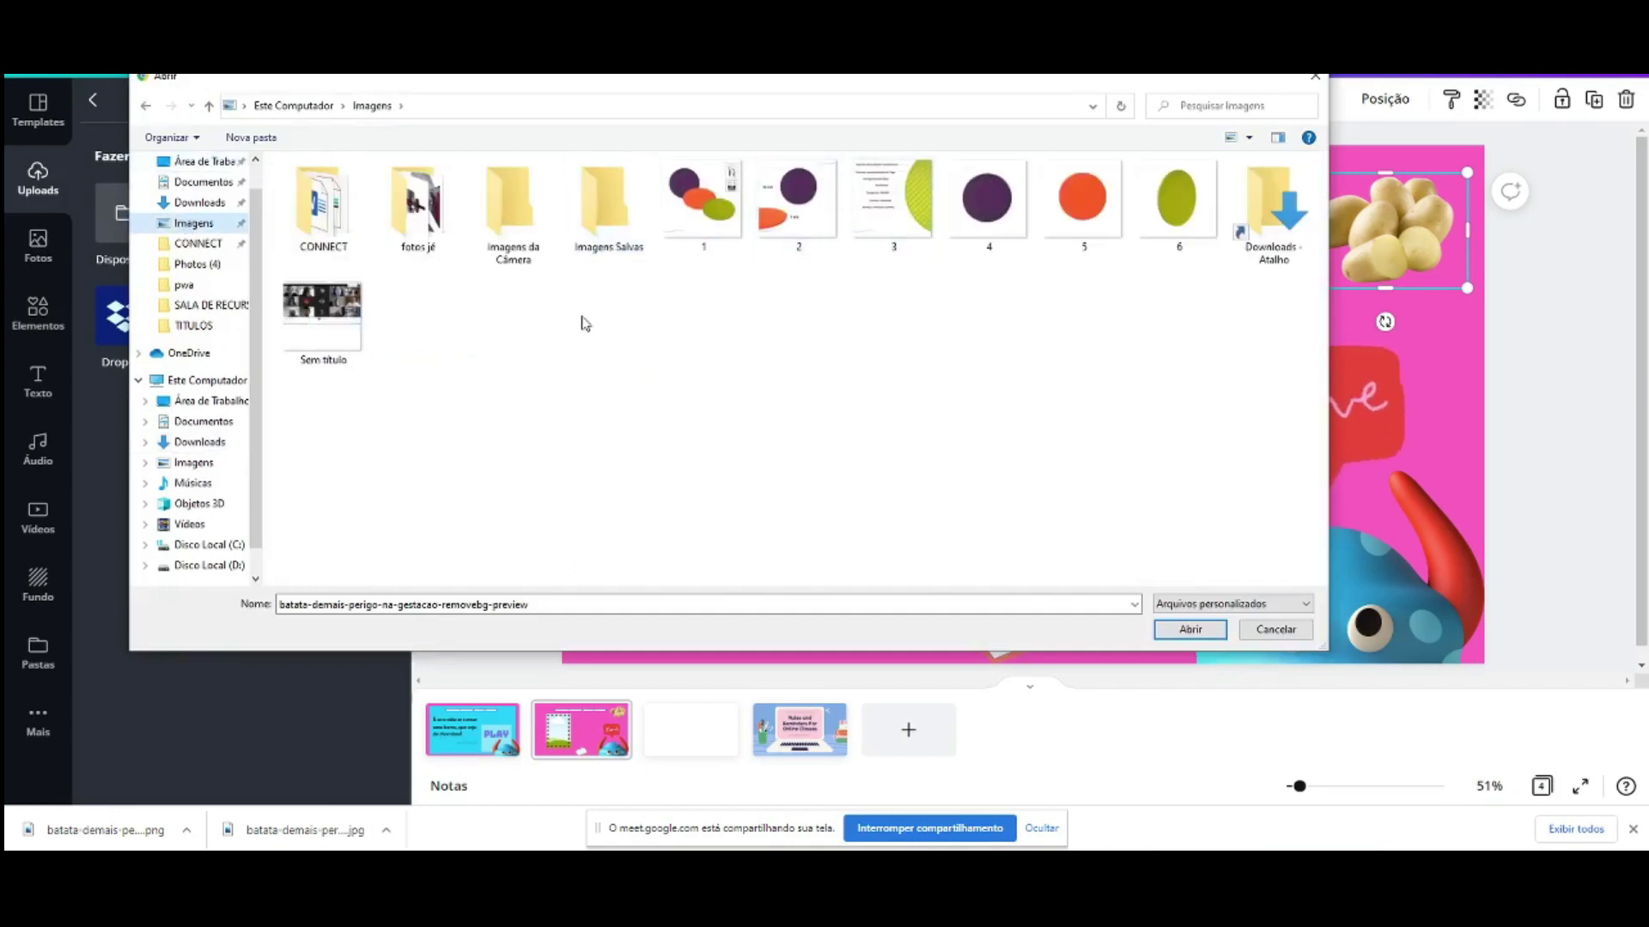
drag(655, 283, 996, 172)
drag(1206, 297, 662, 159)
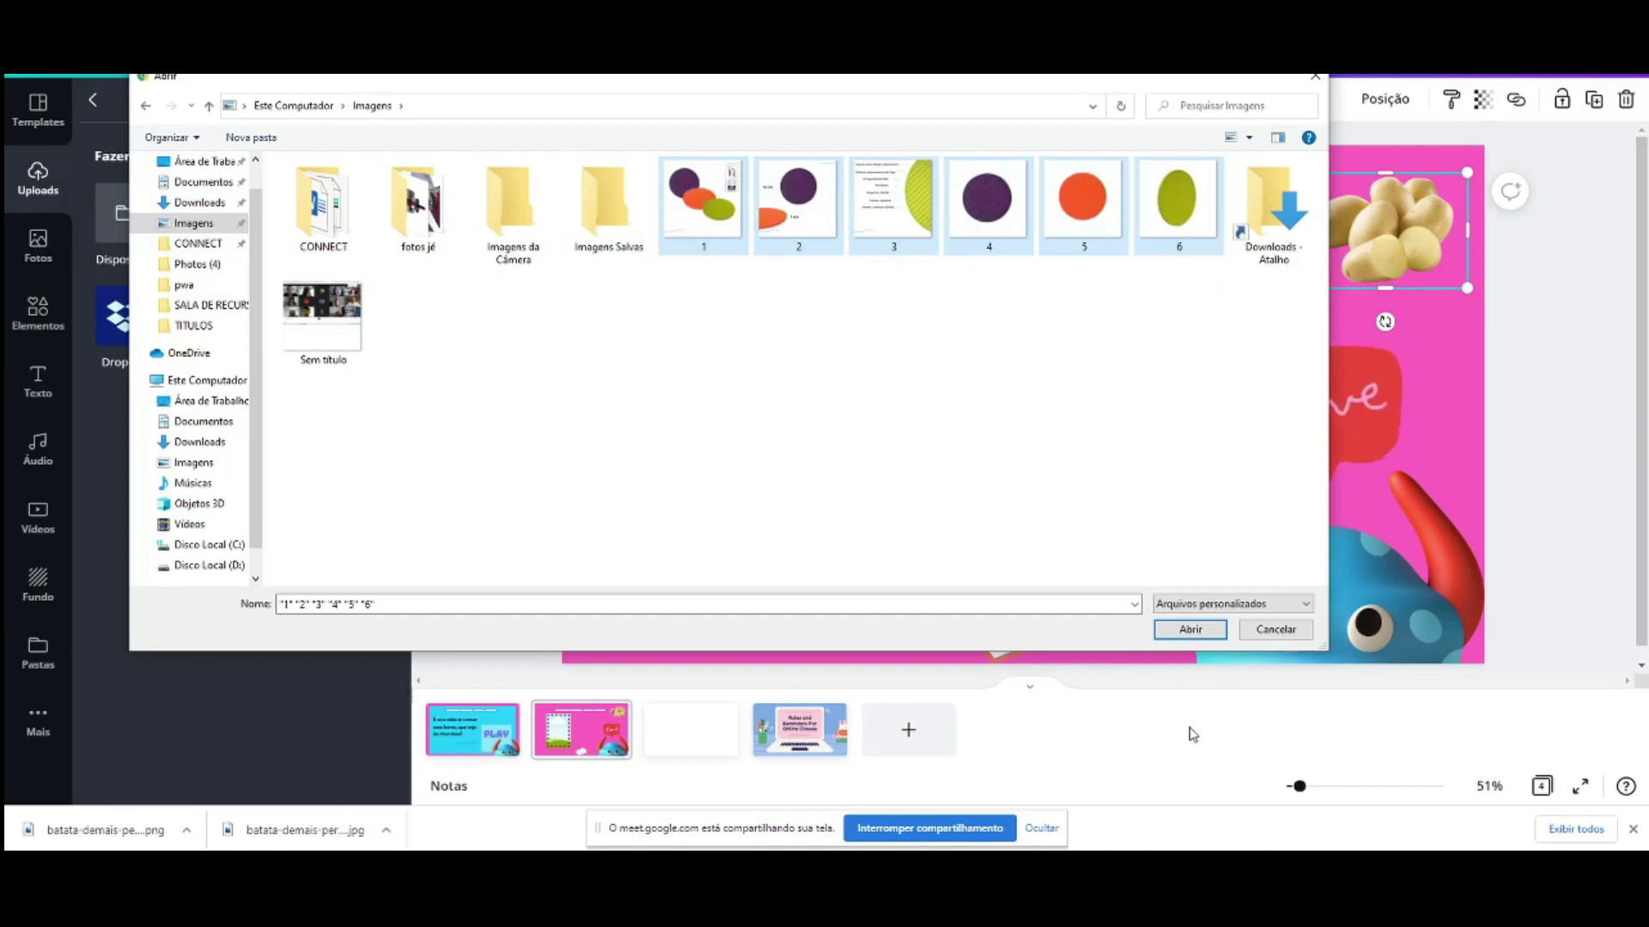
click(1169, 629)
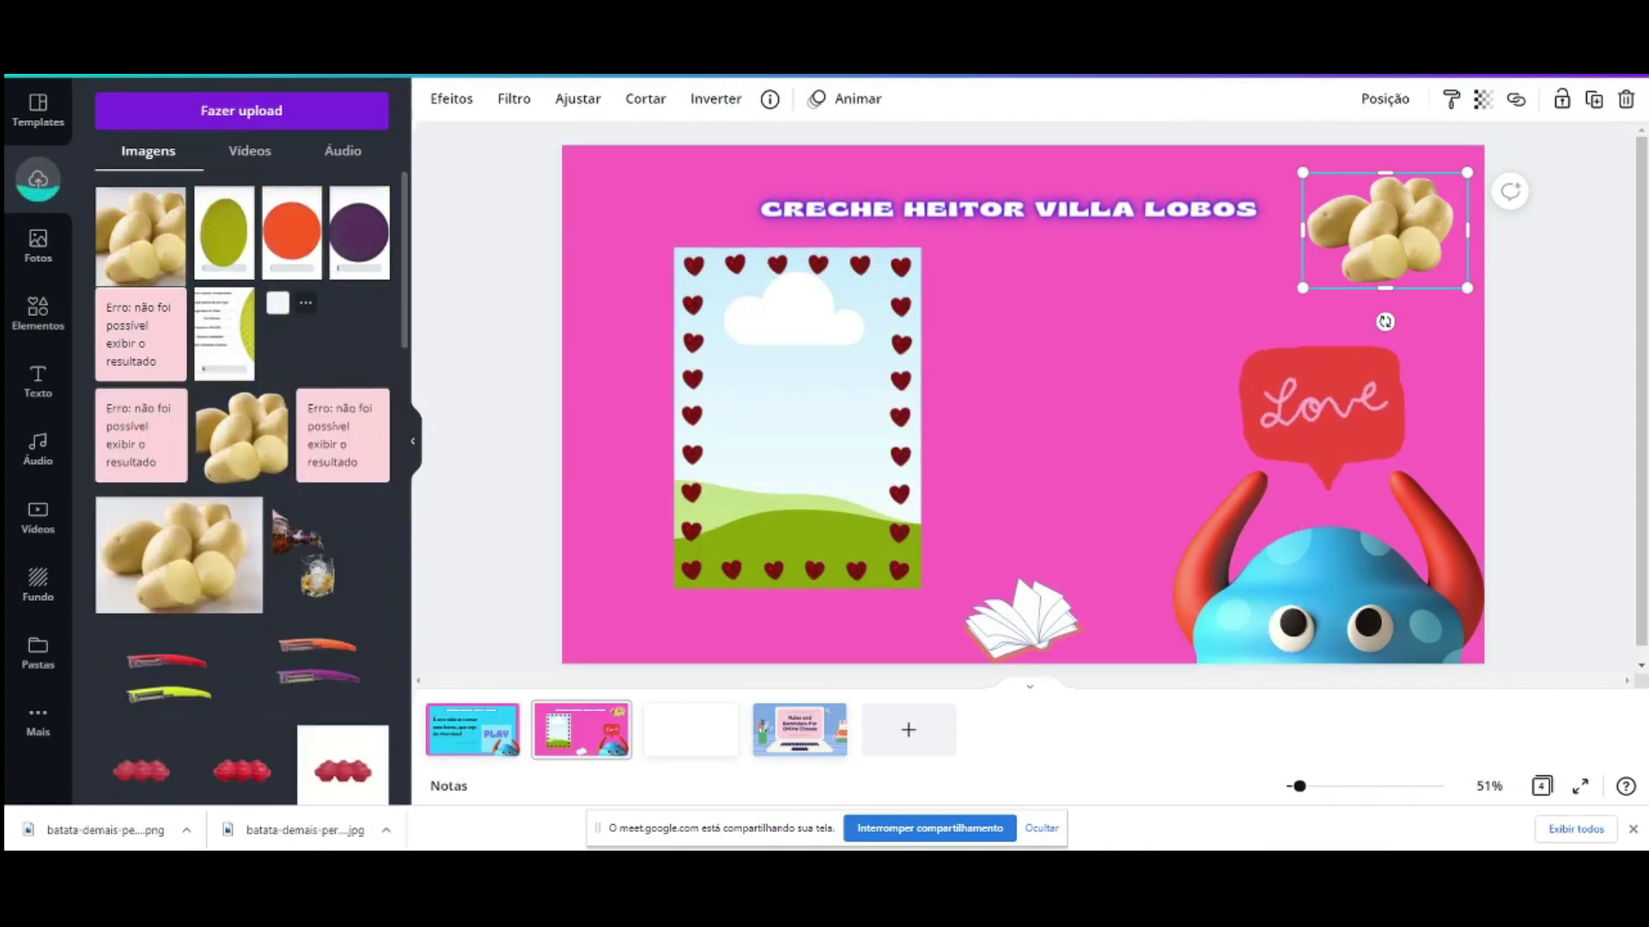
key(ctrl+Tab)
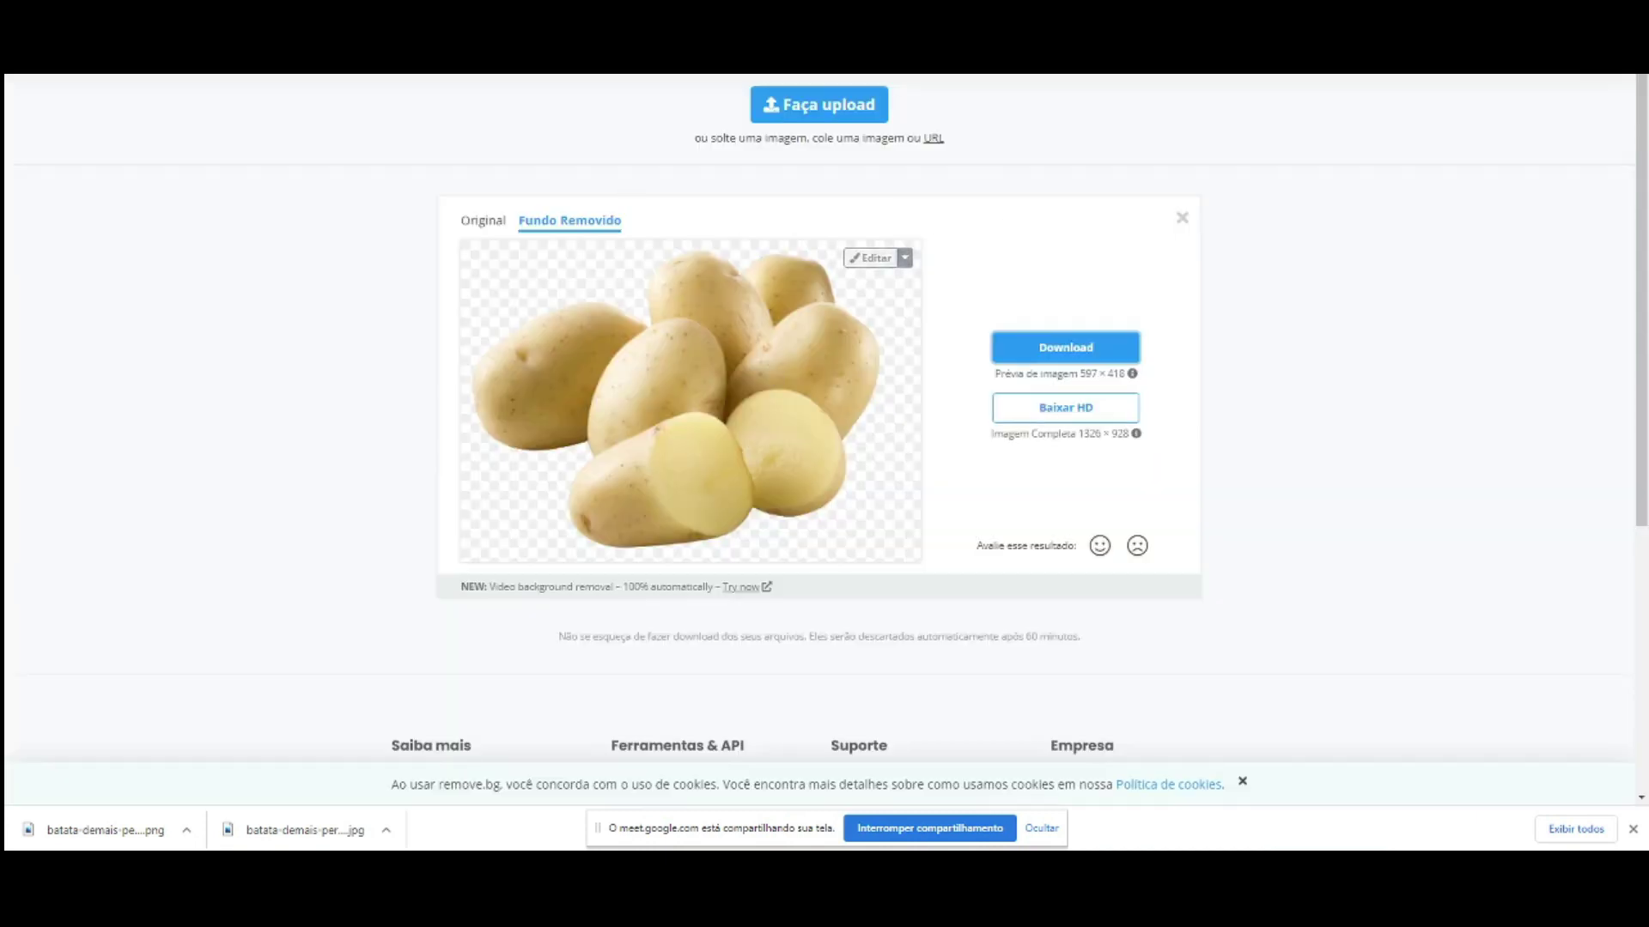
key(ctrl+shift+Tab)
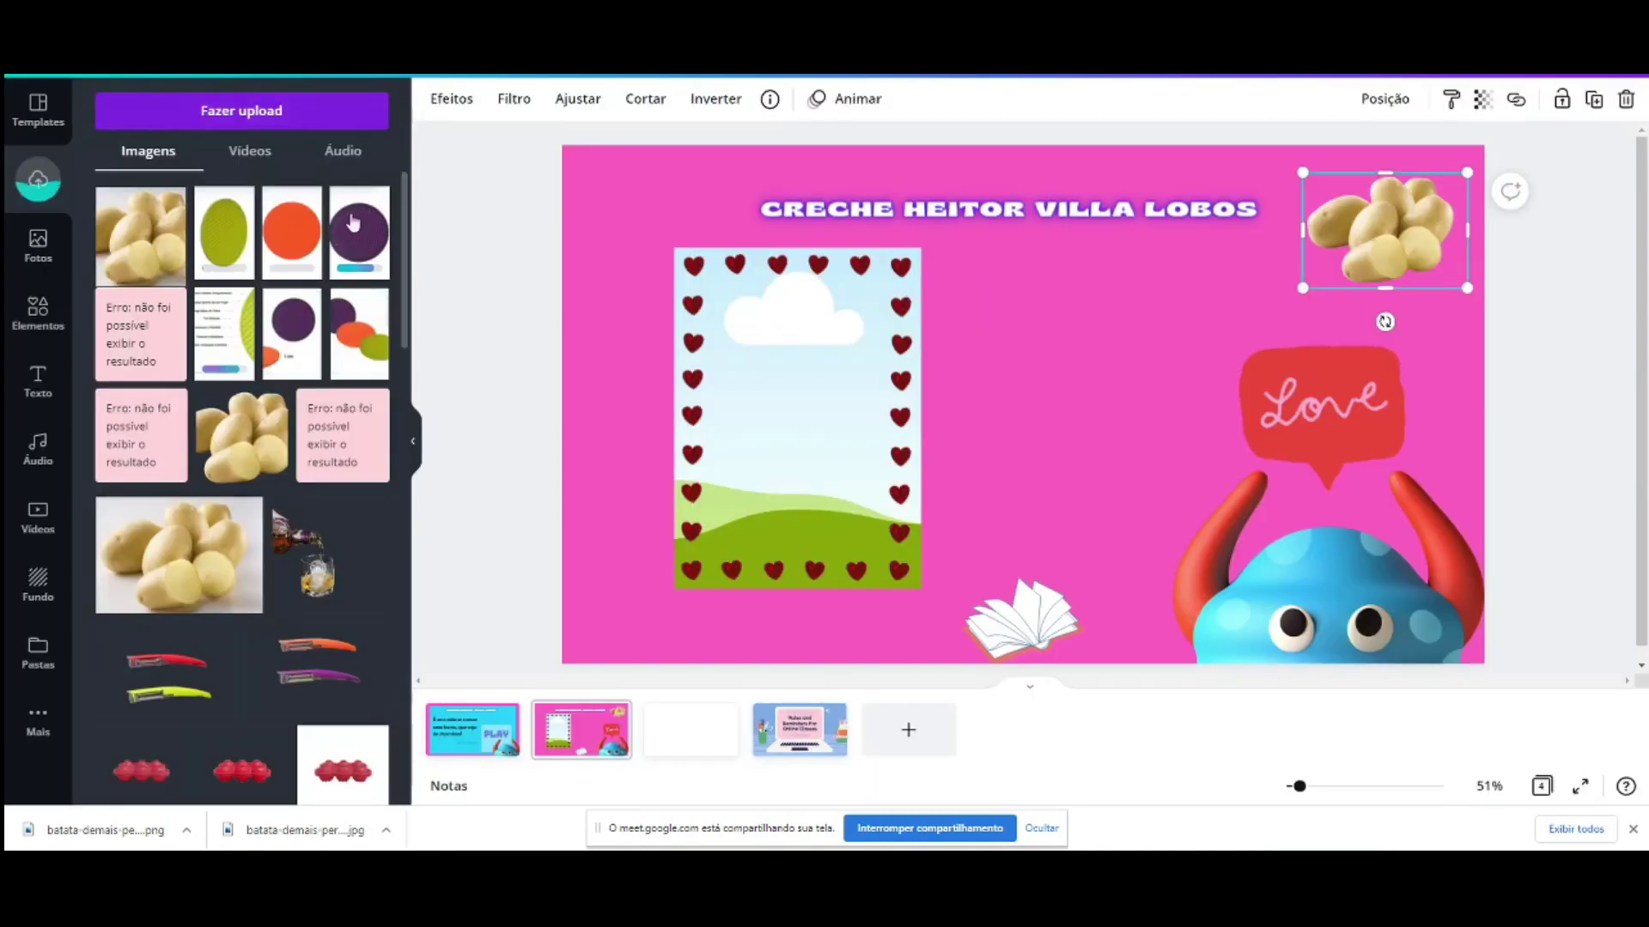
Step: Try the uploaded purple disc image in the heart-bordered frame, then delete it from the slide
drag(292, 233, 541, 302)
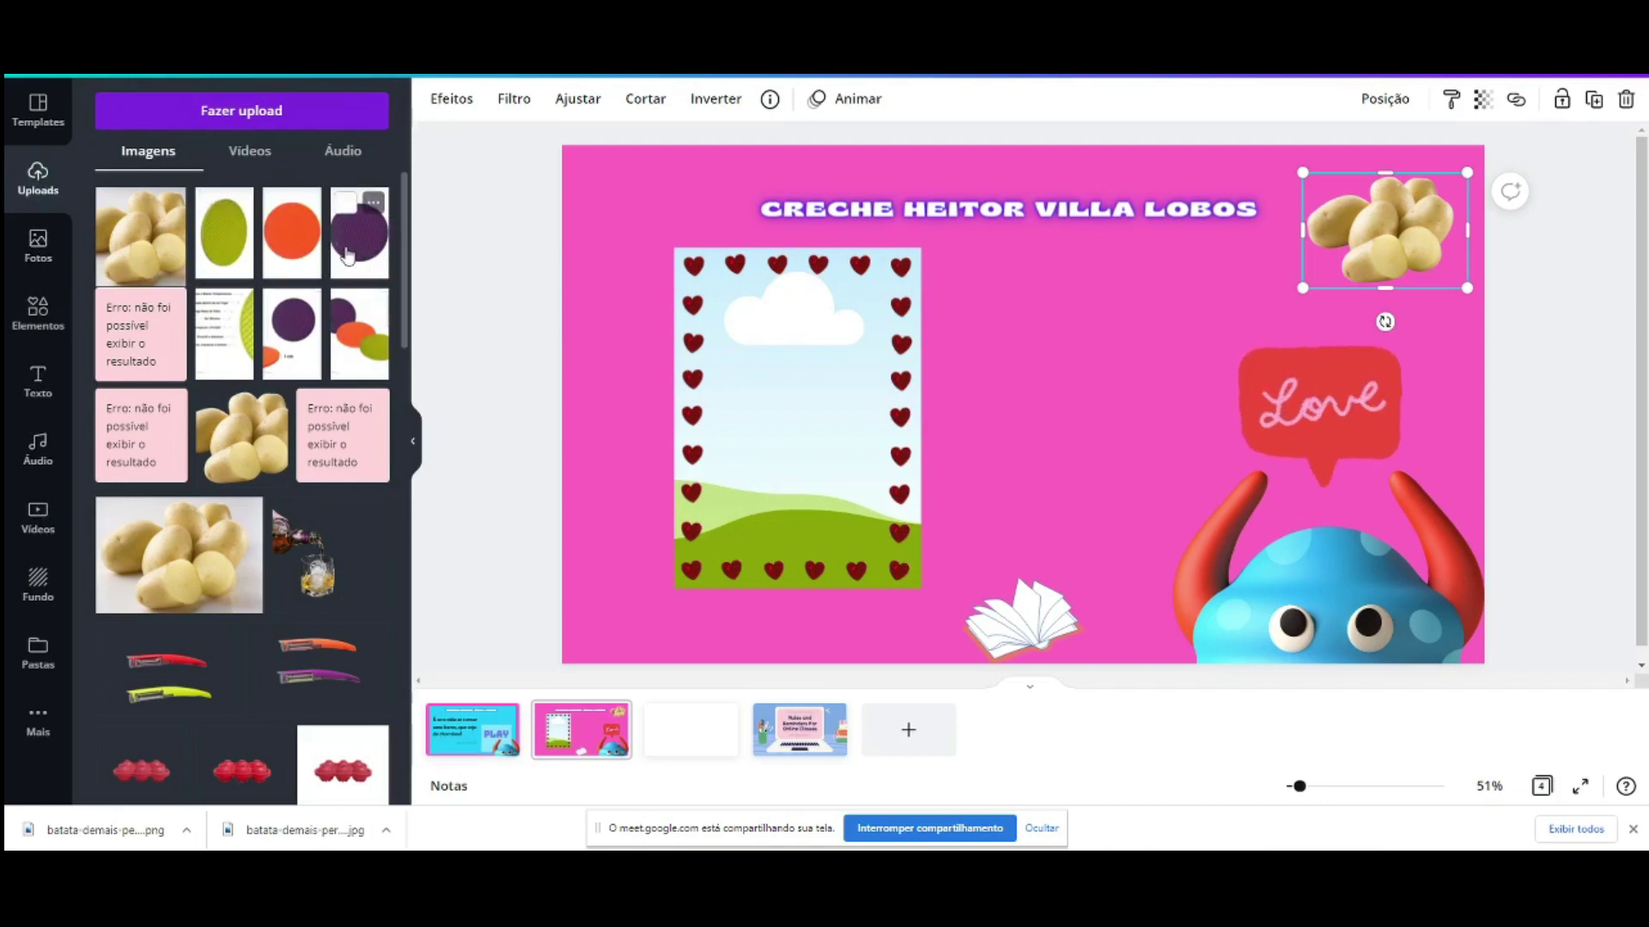
drag(346, 255, 773, 394)
right_click(773, 393)
click(841, 762)
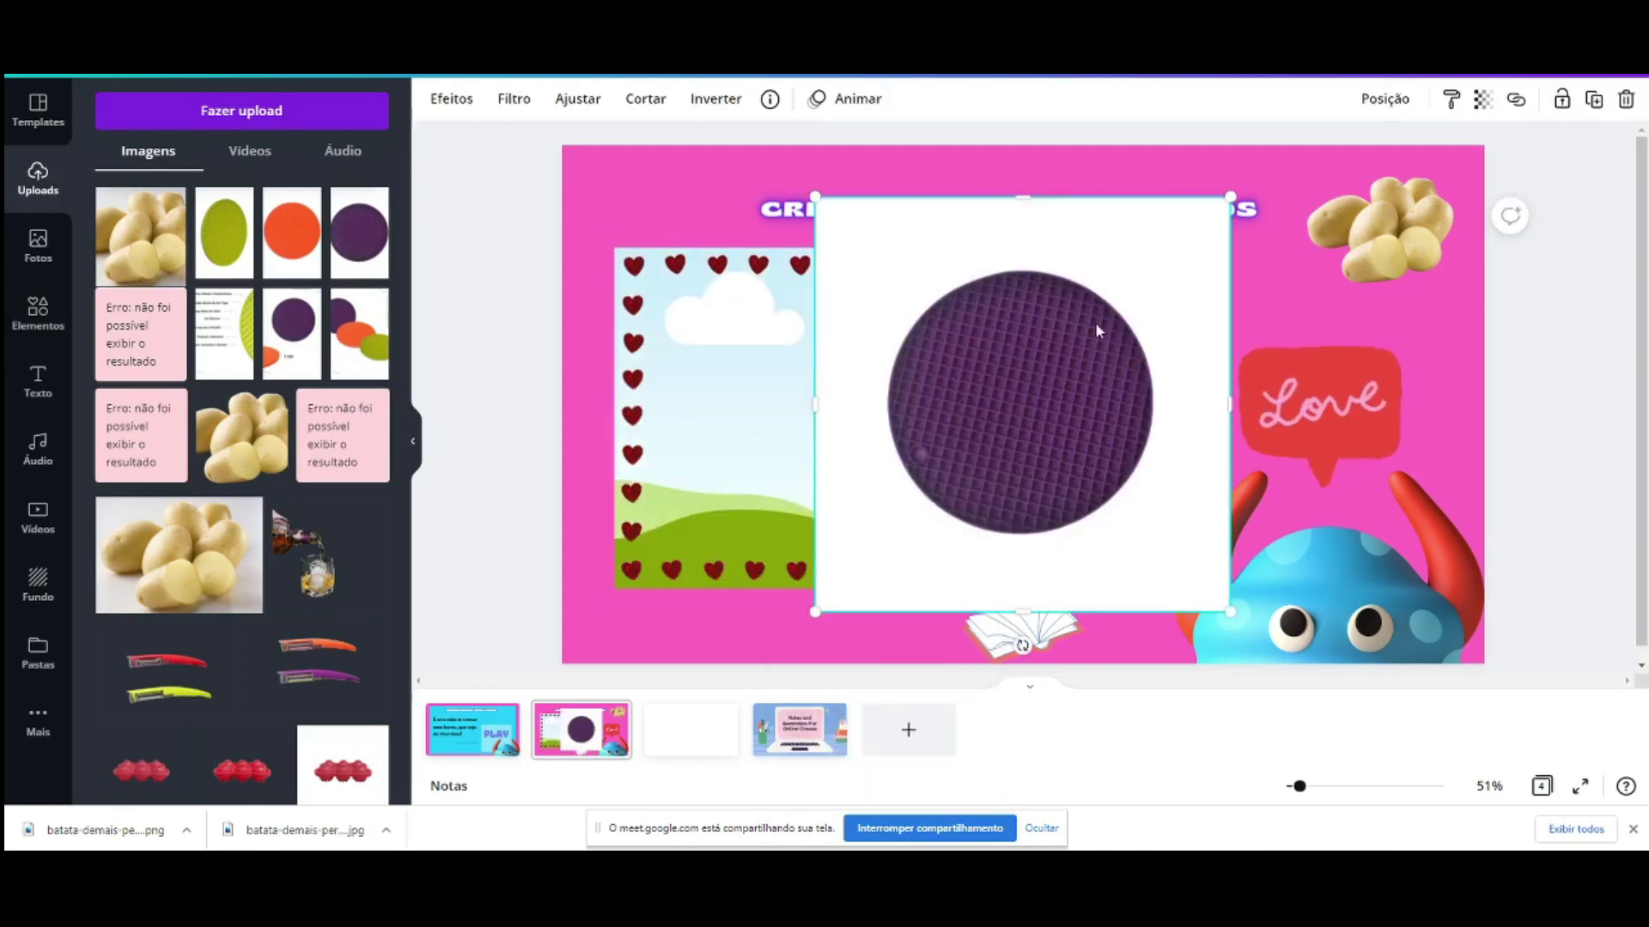
key(Delete)
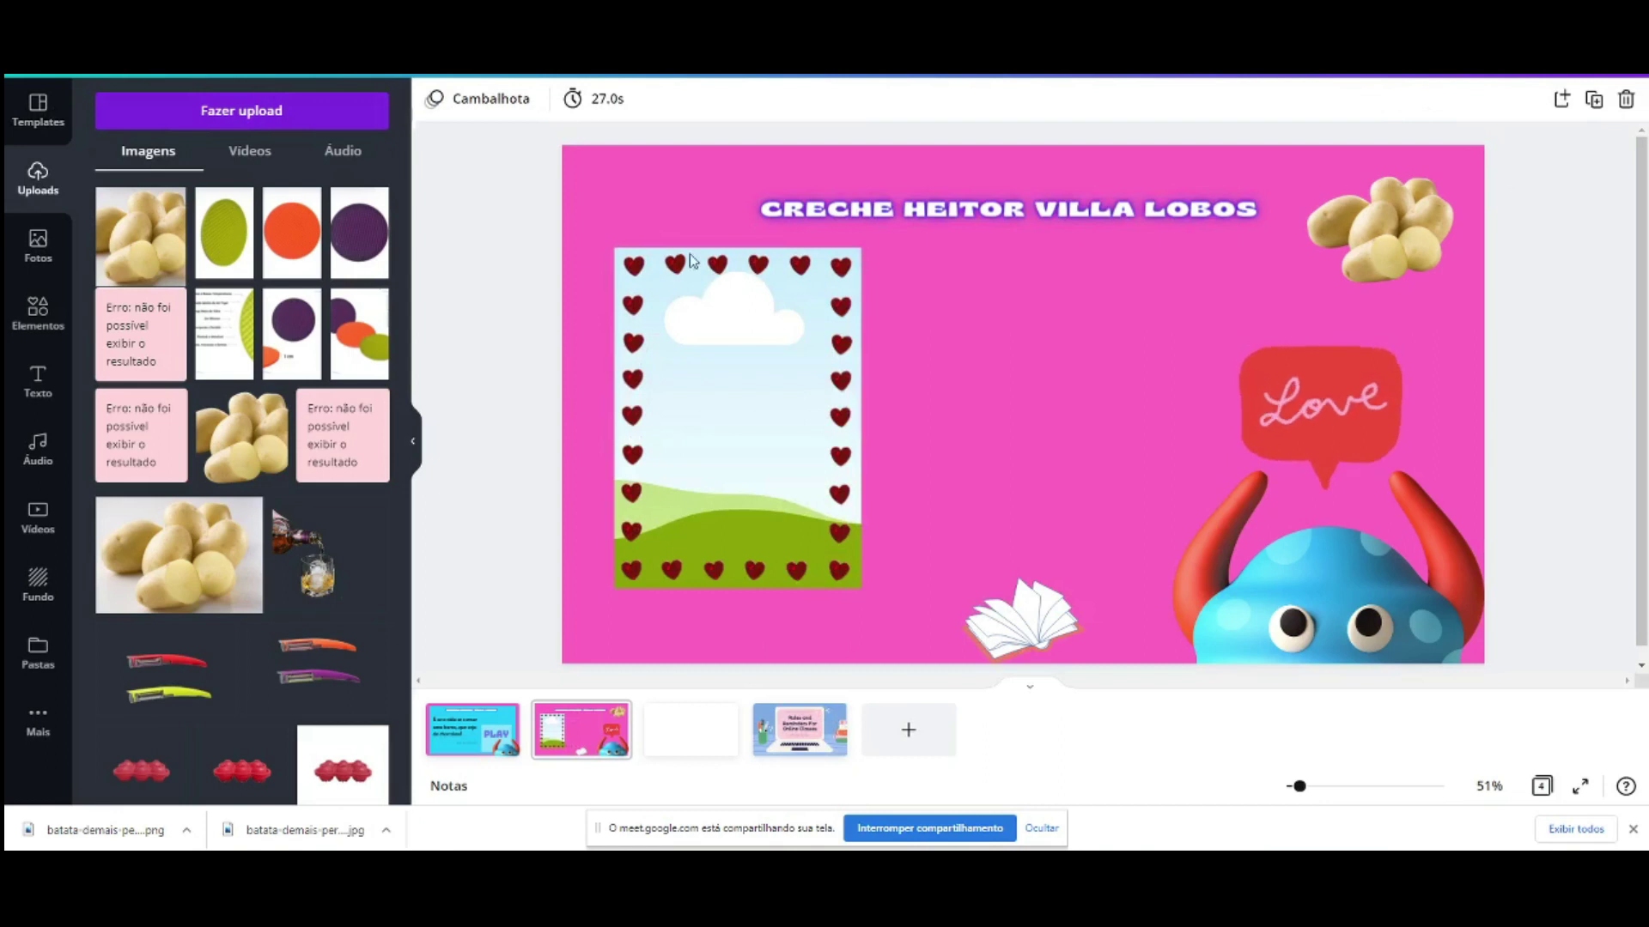
click(1026, 378)
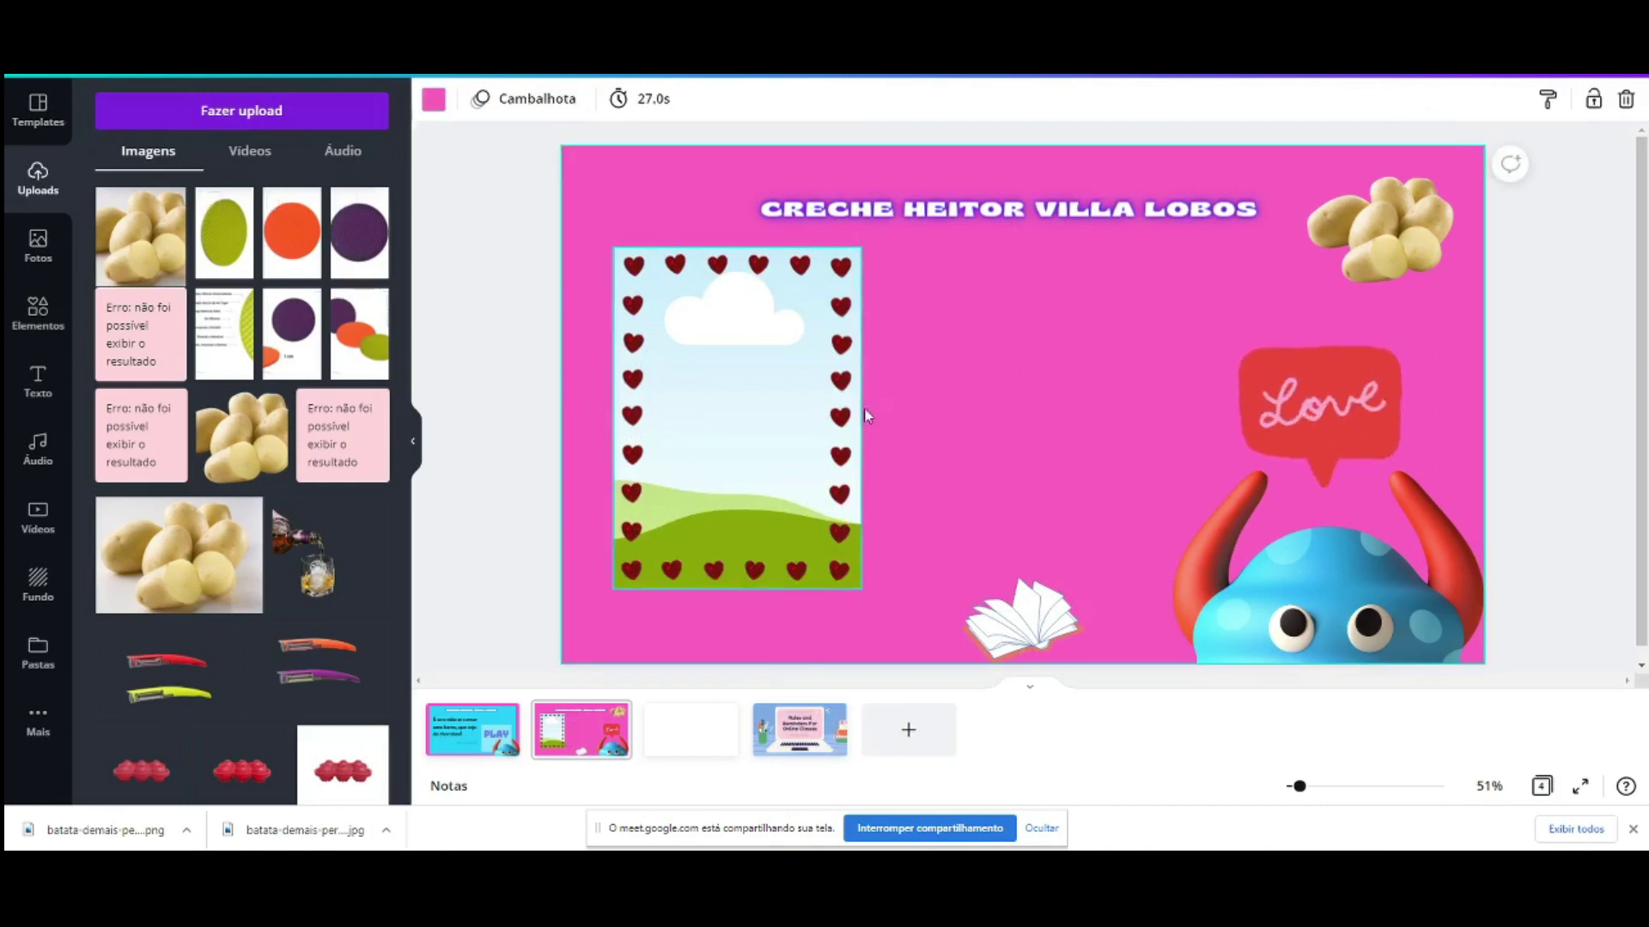
Step: Insert the two-column grid from Grades and shrink it to fit beside the heart-bordered frame
click(38, 312)
drag(401, 179, 409, 296)
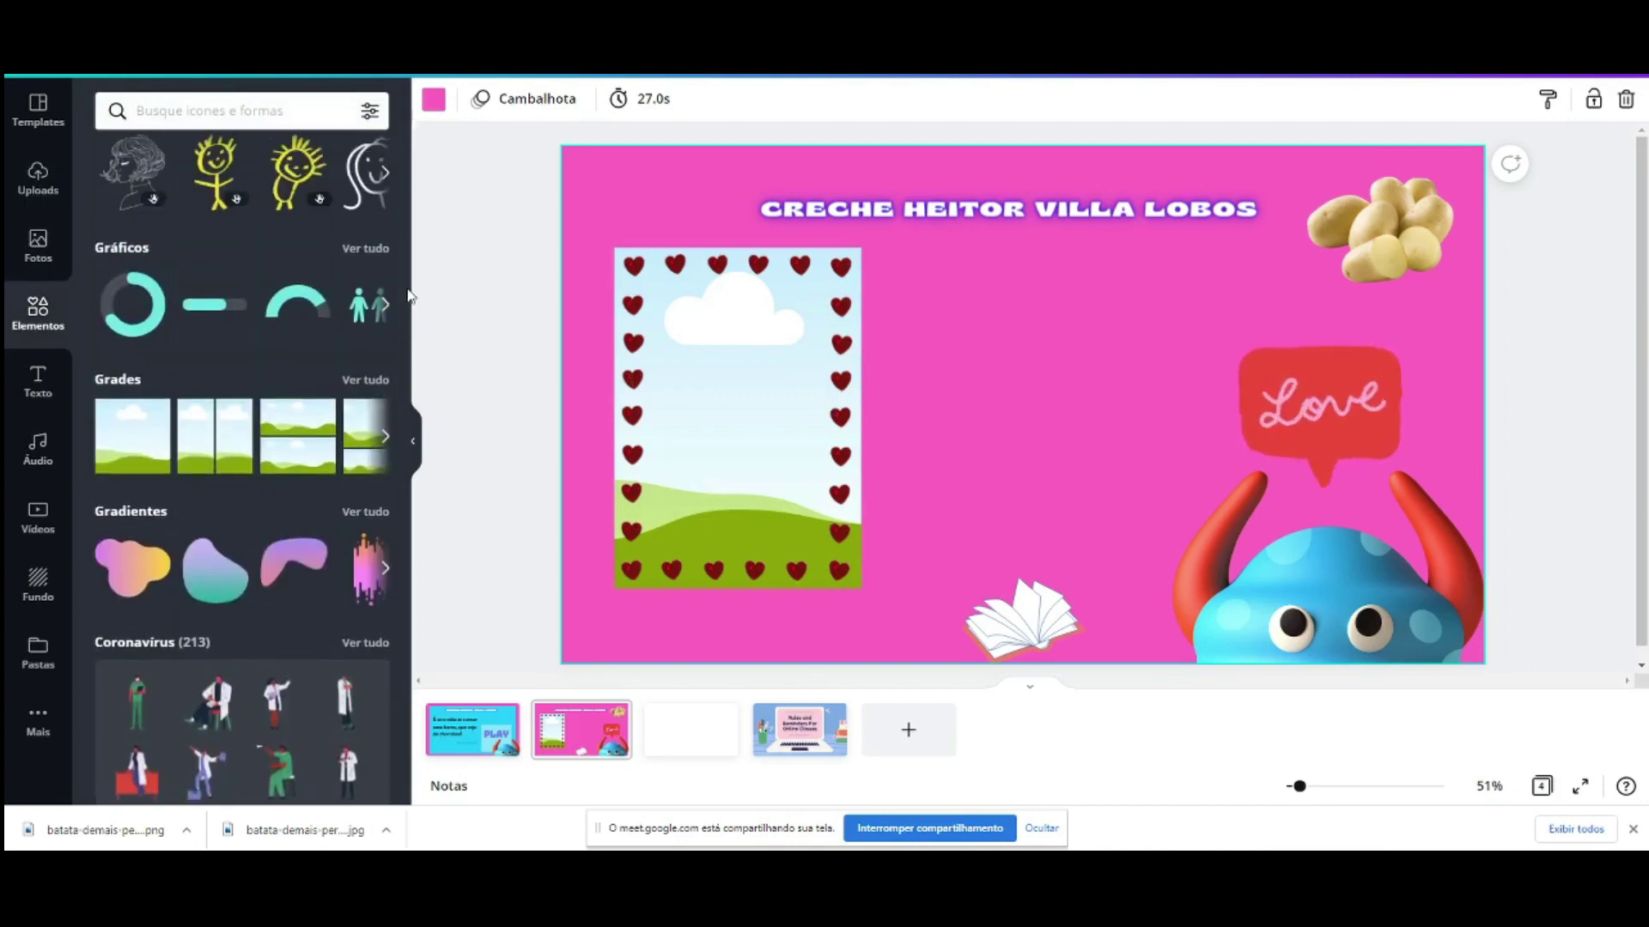
click(217, 435)
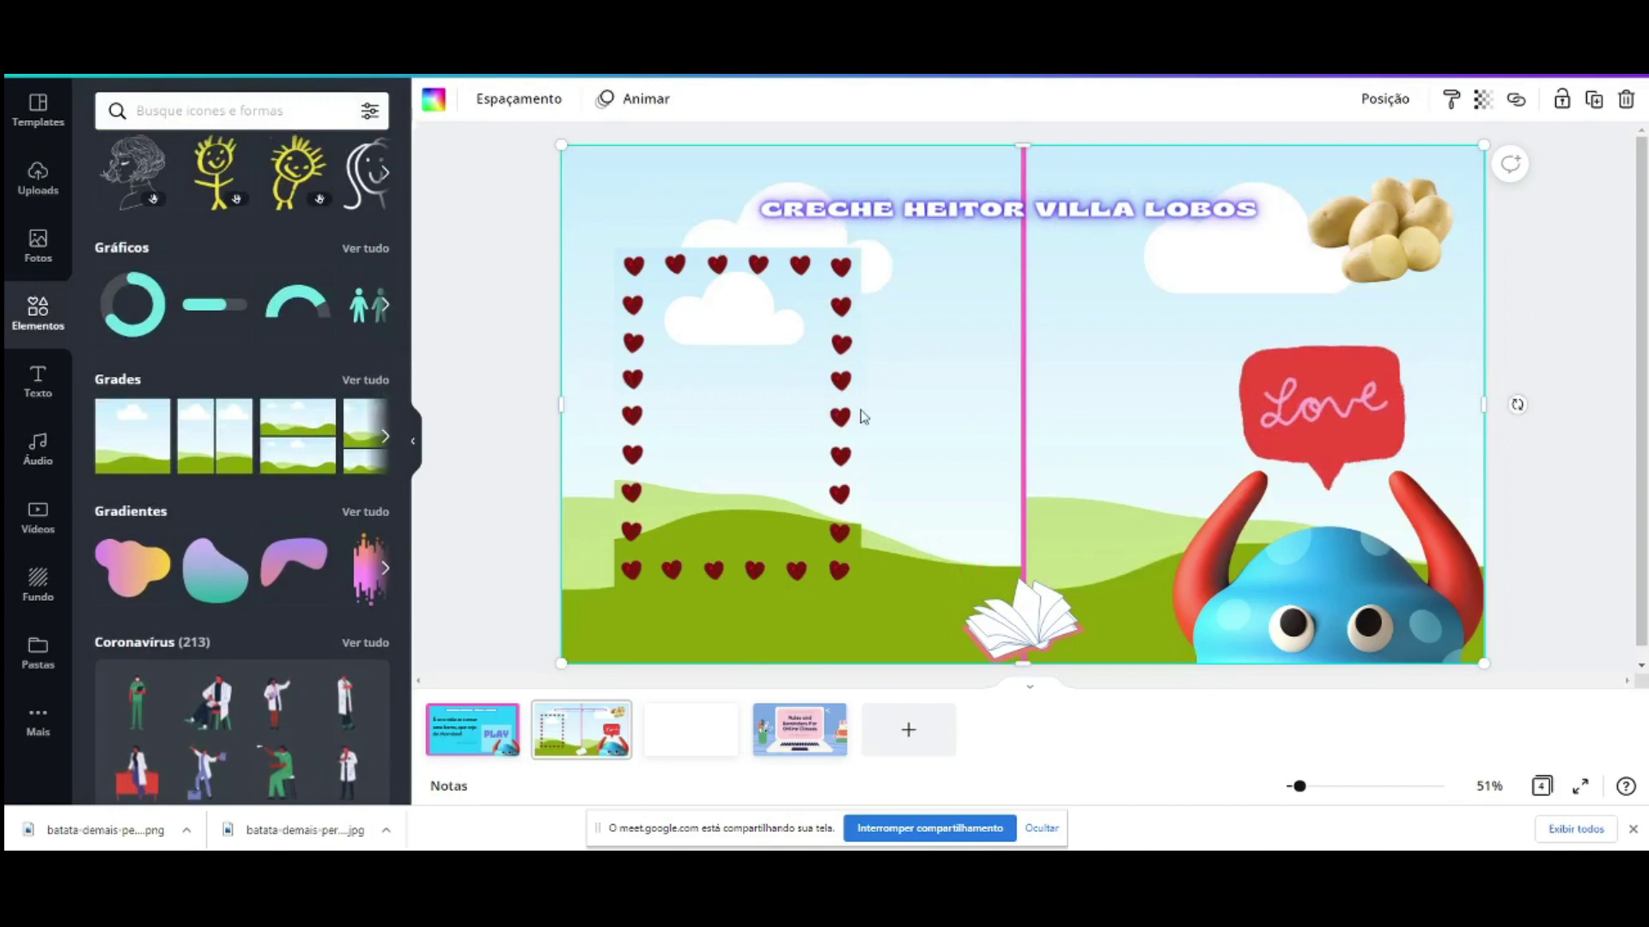
drag(1058, 358, 1128, 427)
drag(1019, 407, 957, 338)
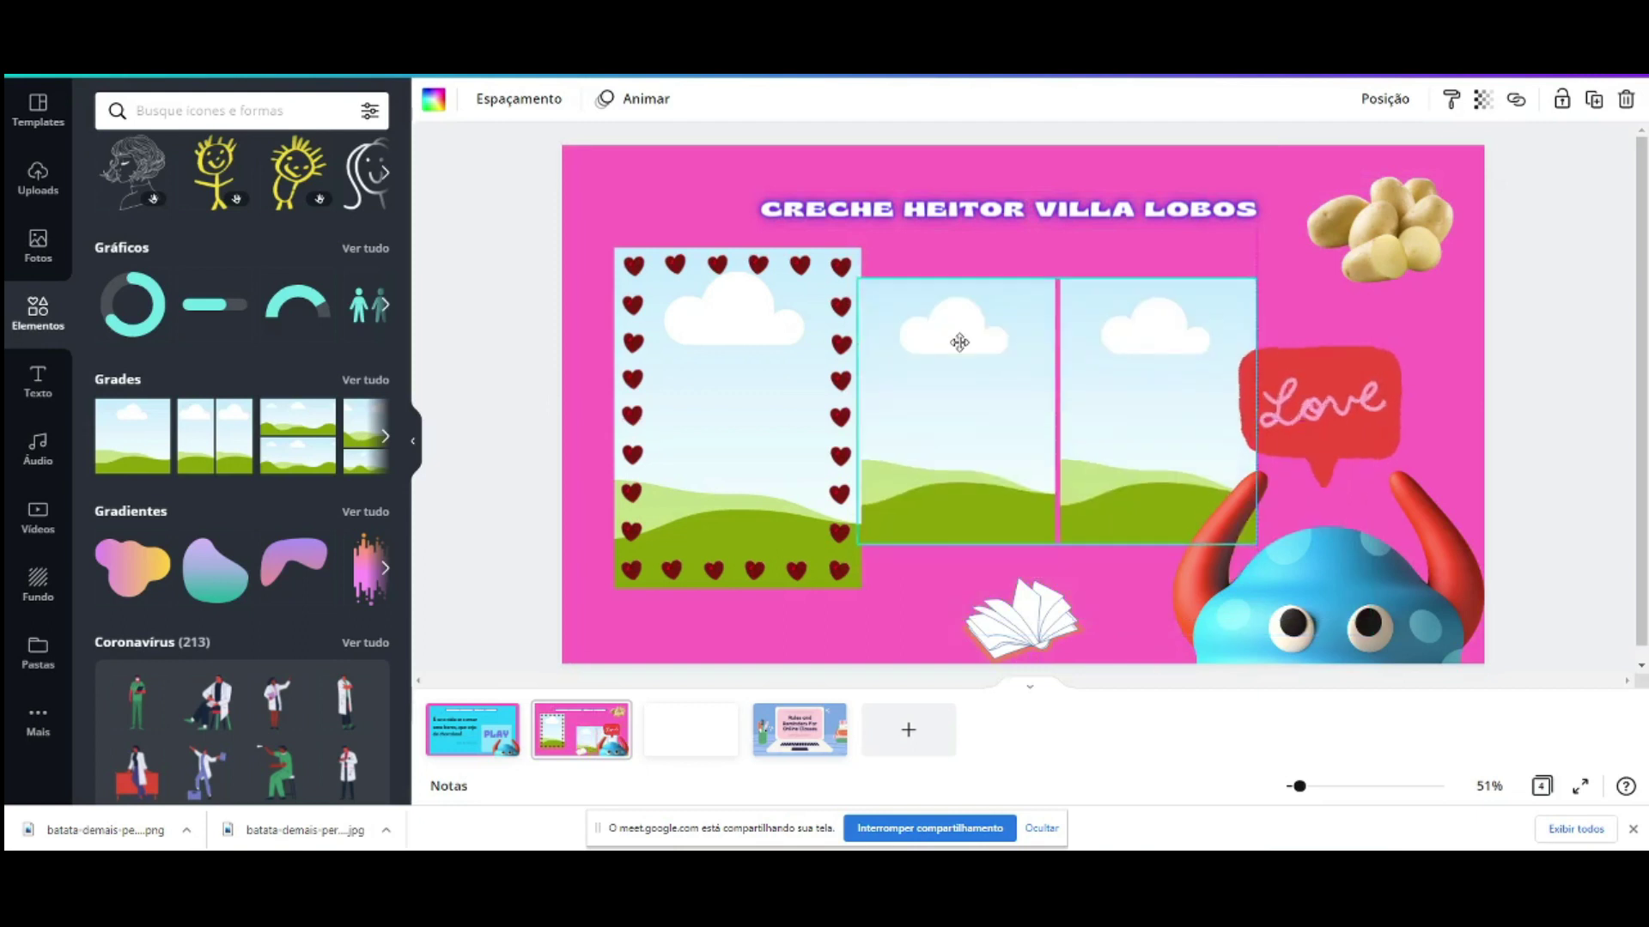
Step: Delete the heart-bordered frame and move the two-column grid into its place
click(767, 361)
key(Delete)
drag(929, 372, 716, 371)
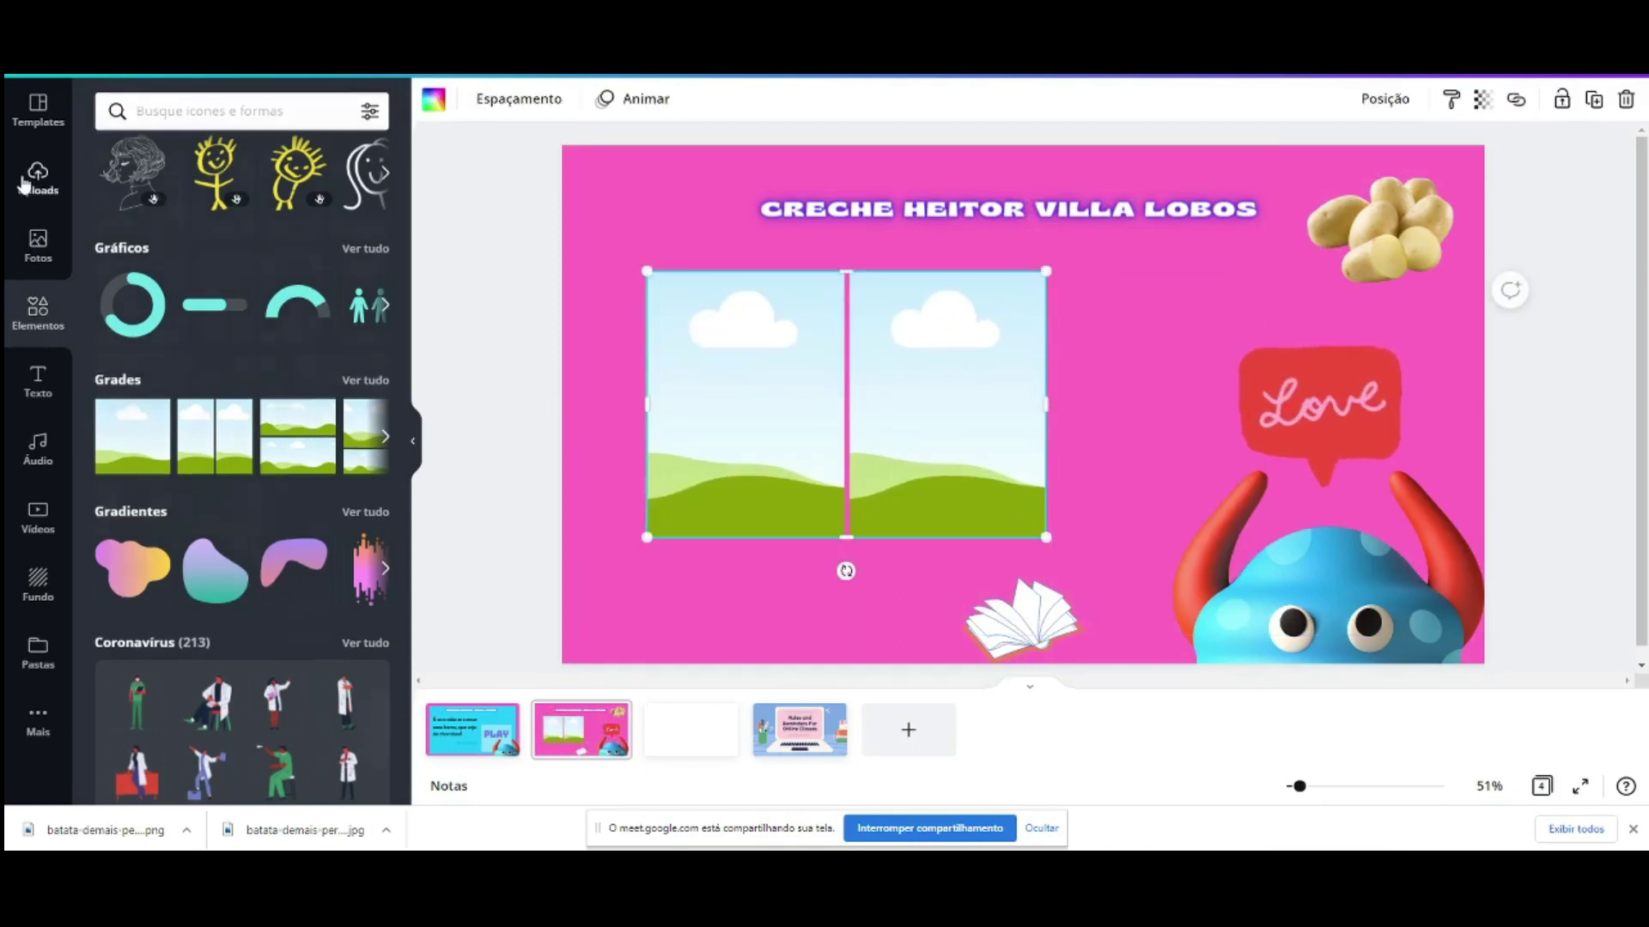
Step: Fill the grid's left cell with the green oval image and the right cell with the purple and orange disc image
click(24, 184)
drag(247, 210, 704, 389)
drag(292, 331, 1014, 415)
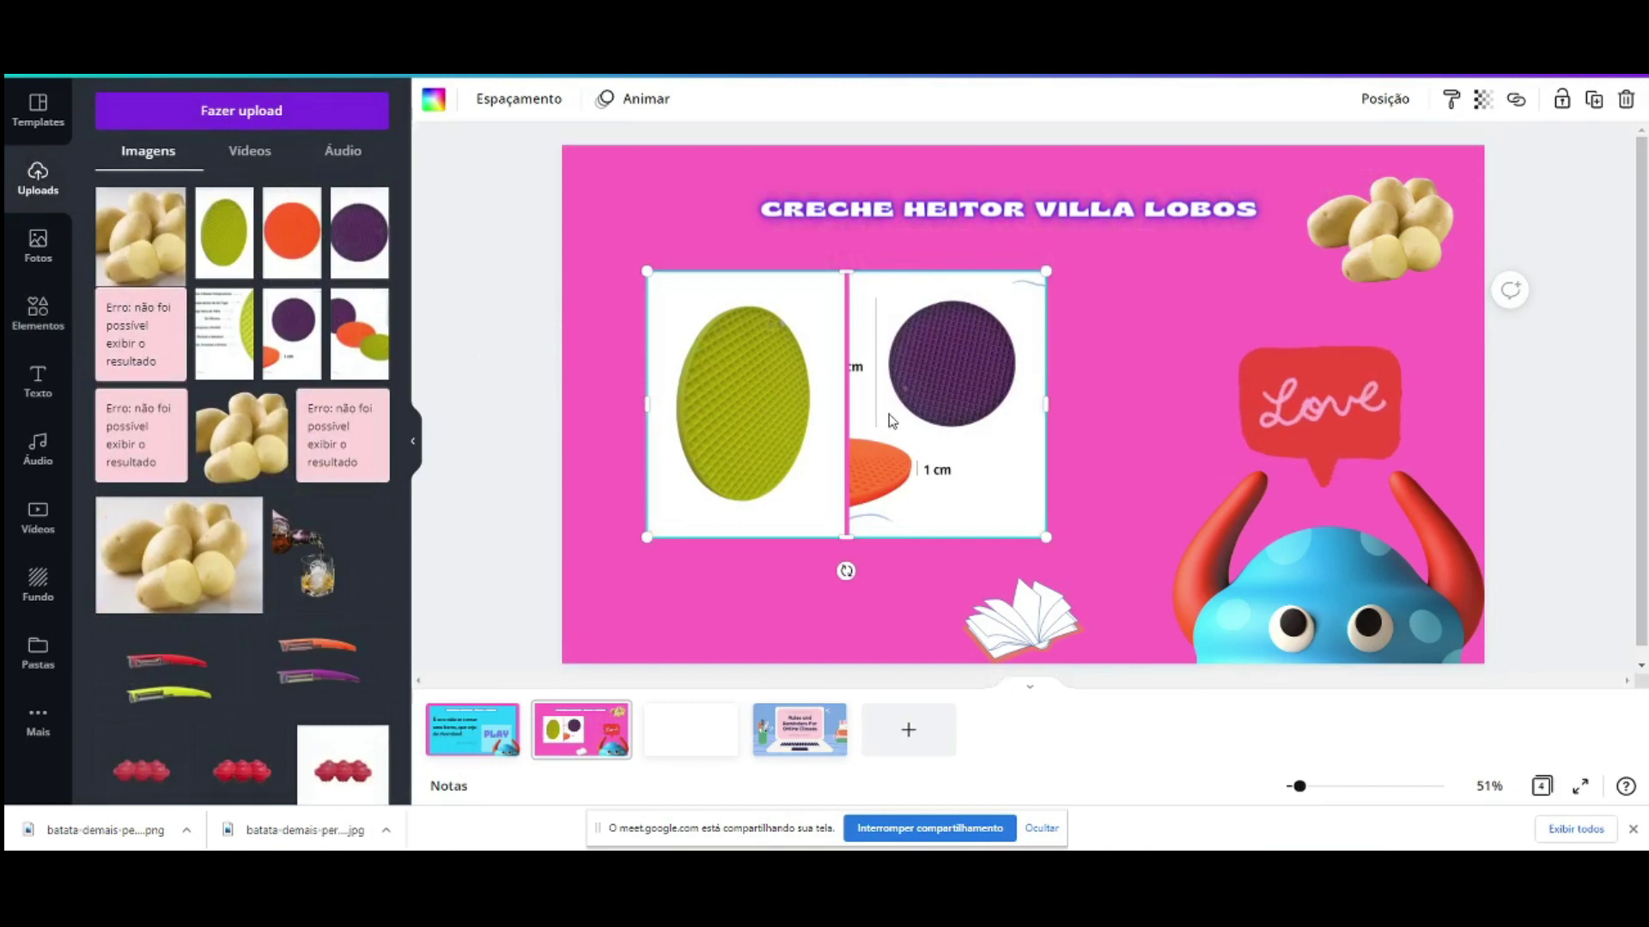
click(931, 395)
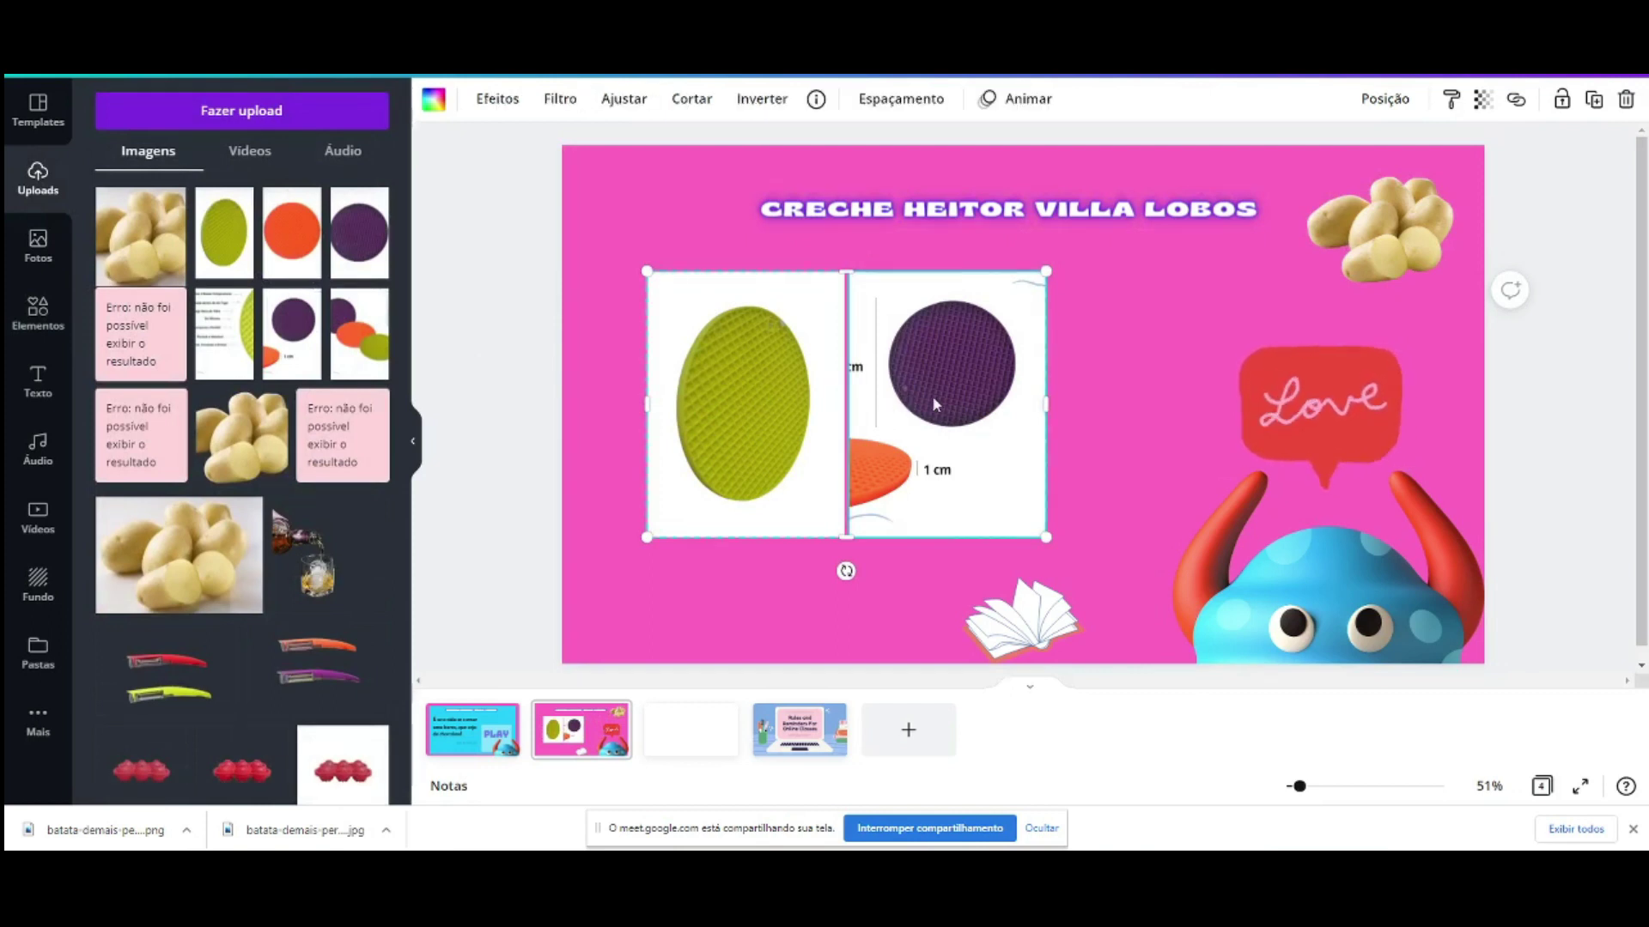
Step: Reposition the purple and orange disc image and the green oval image inside their grid cells
click(1109, 385)
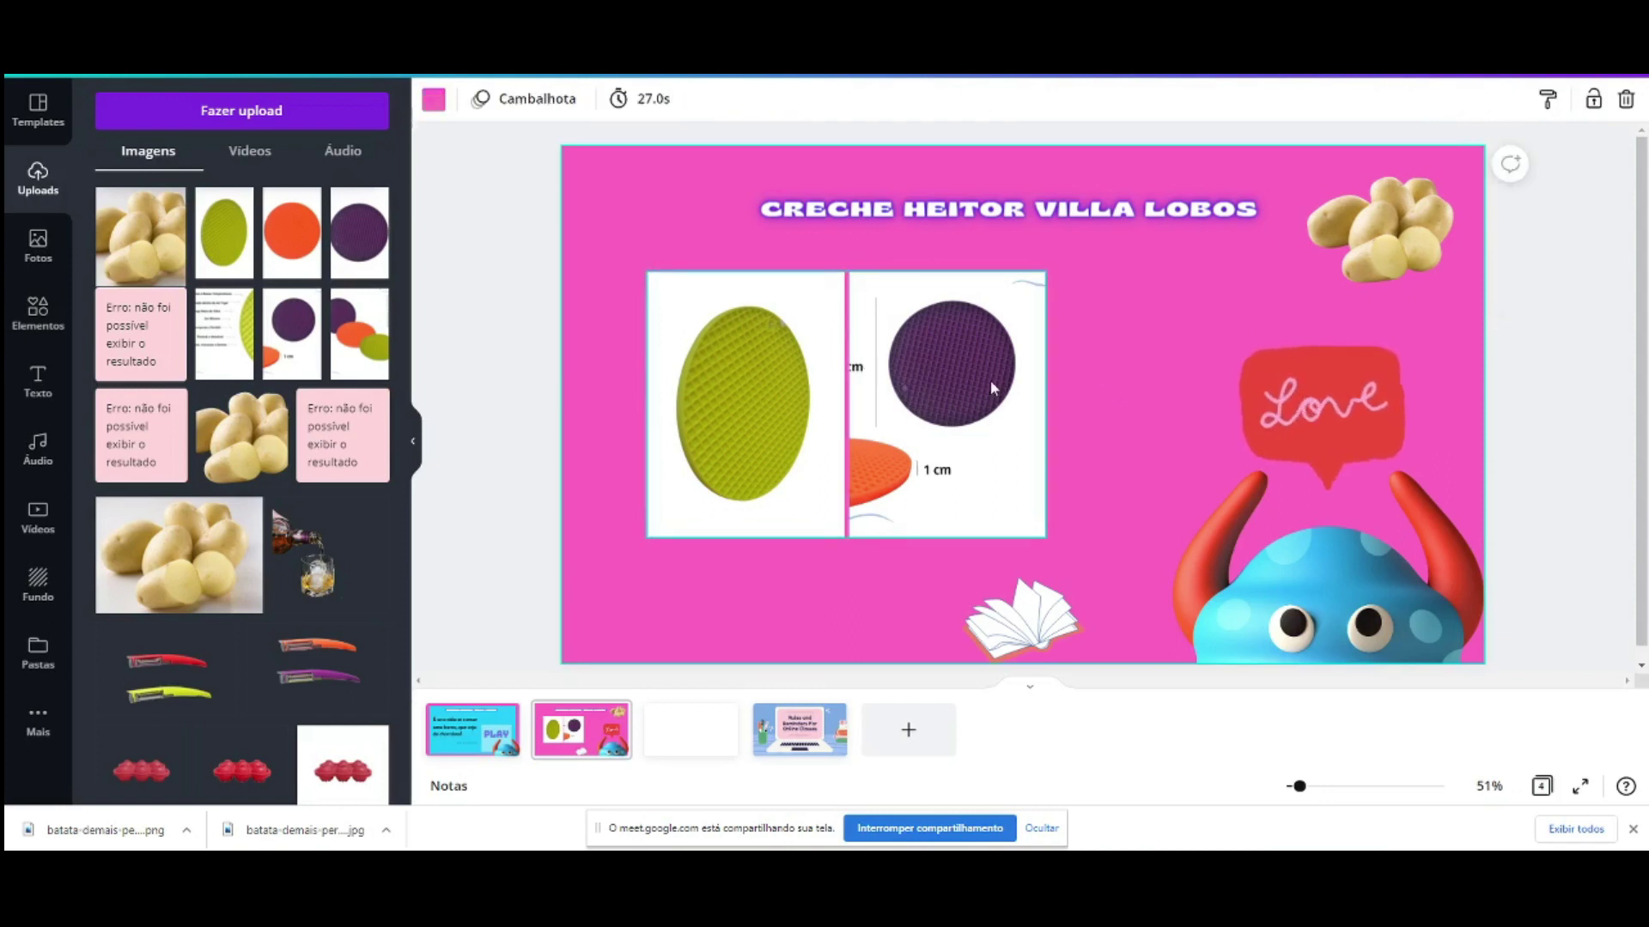
double_click(956, 383)
drag(959, 383, 1228, 383)
click(1136, 266)
double_click(972, 365)
click(1203, 301)
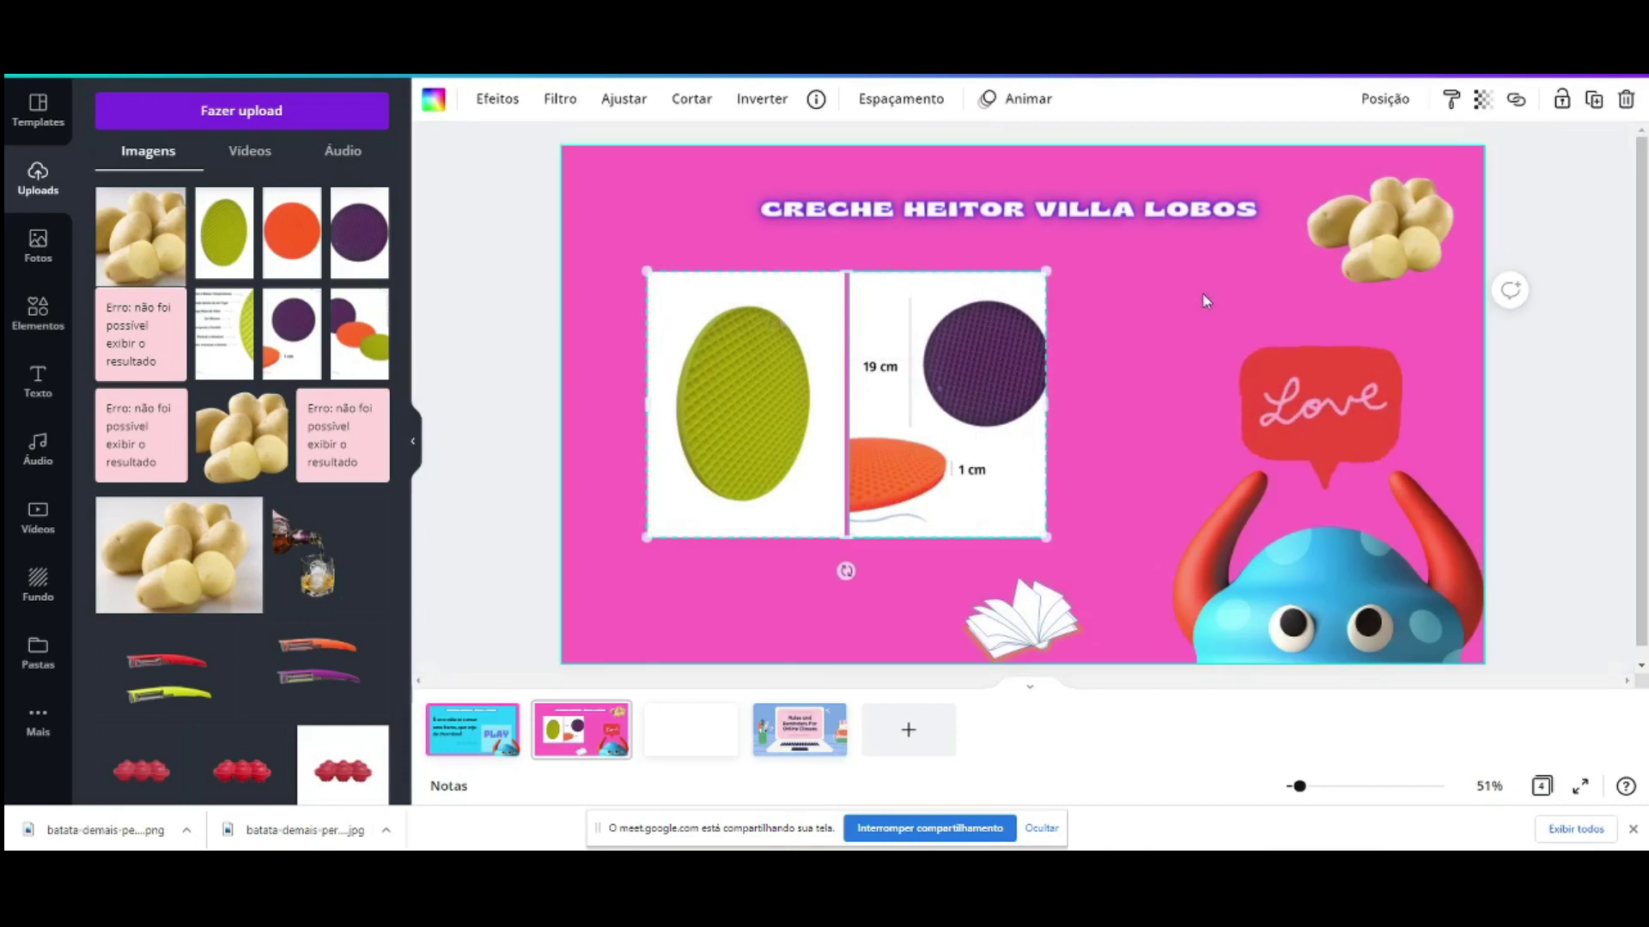
double_click(723, 371)
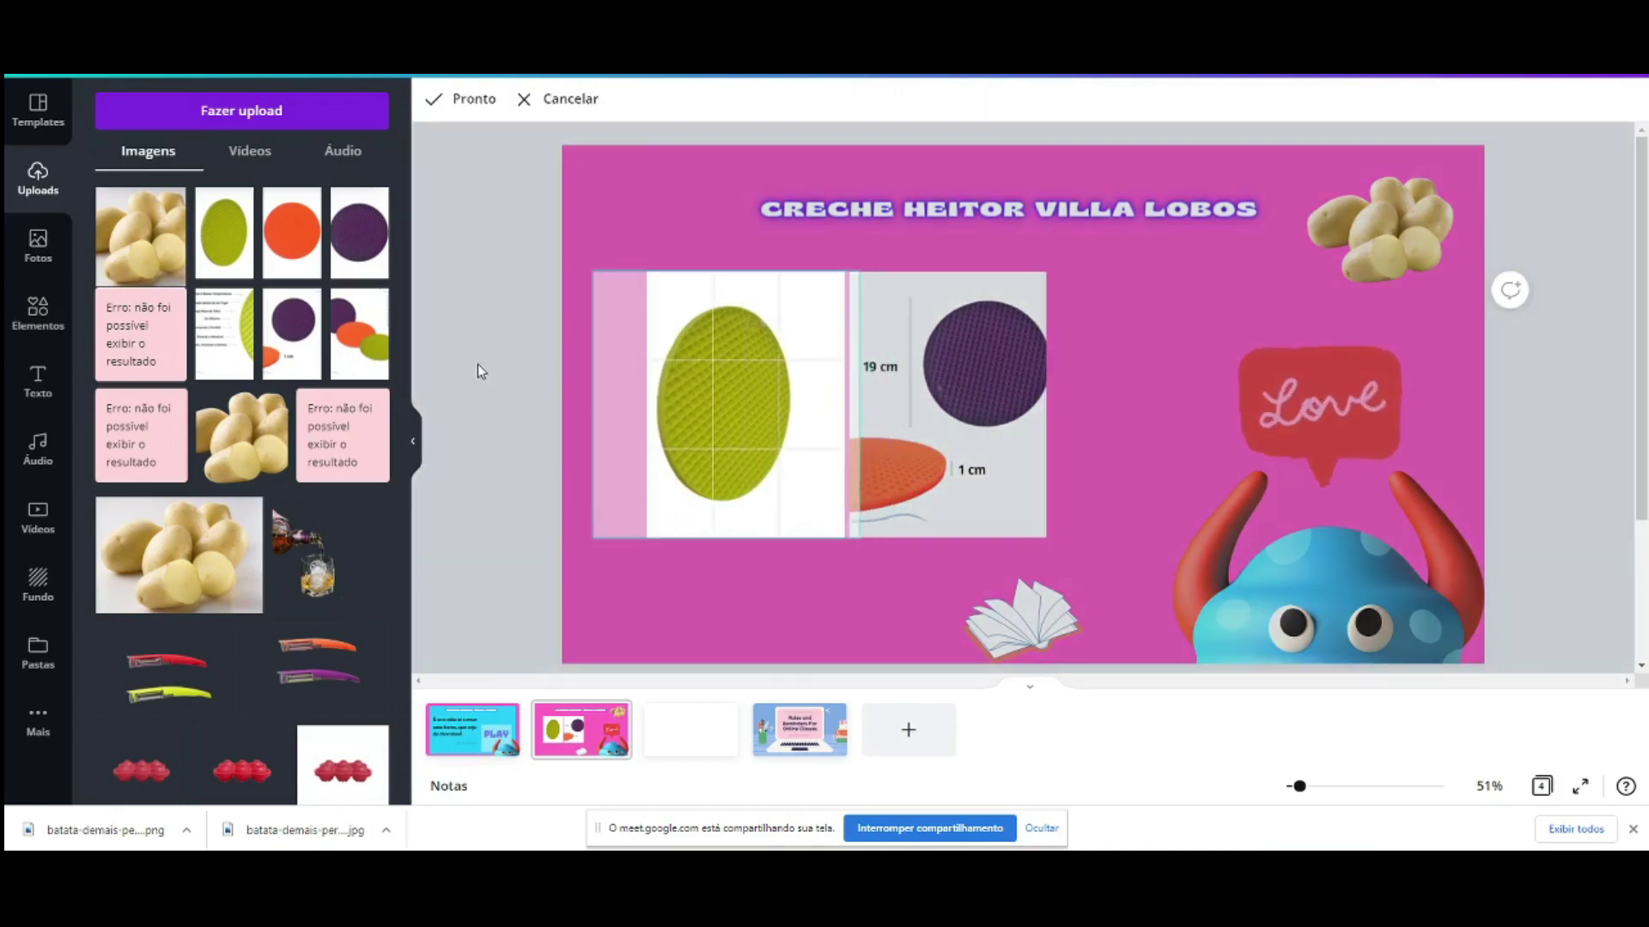
click(766, 589)
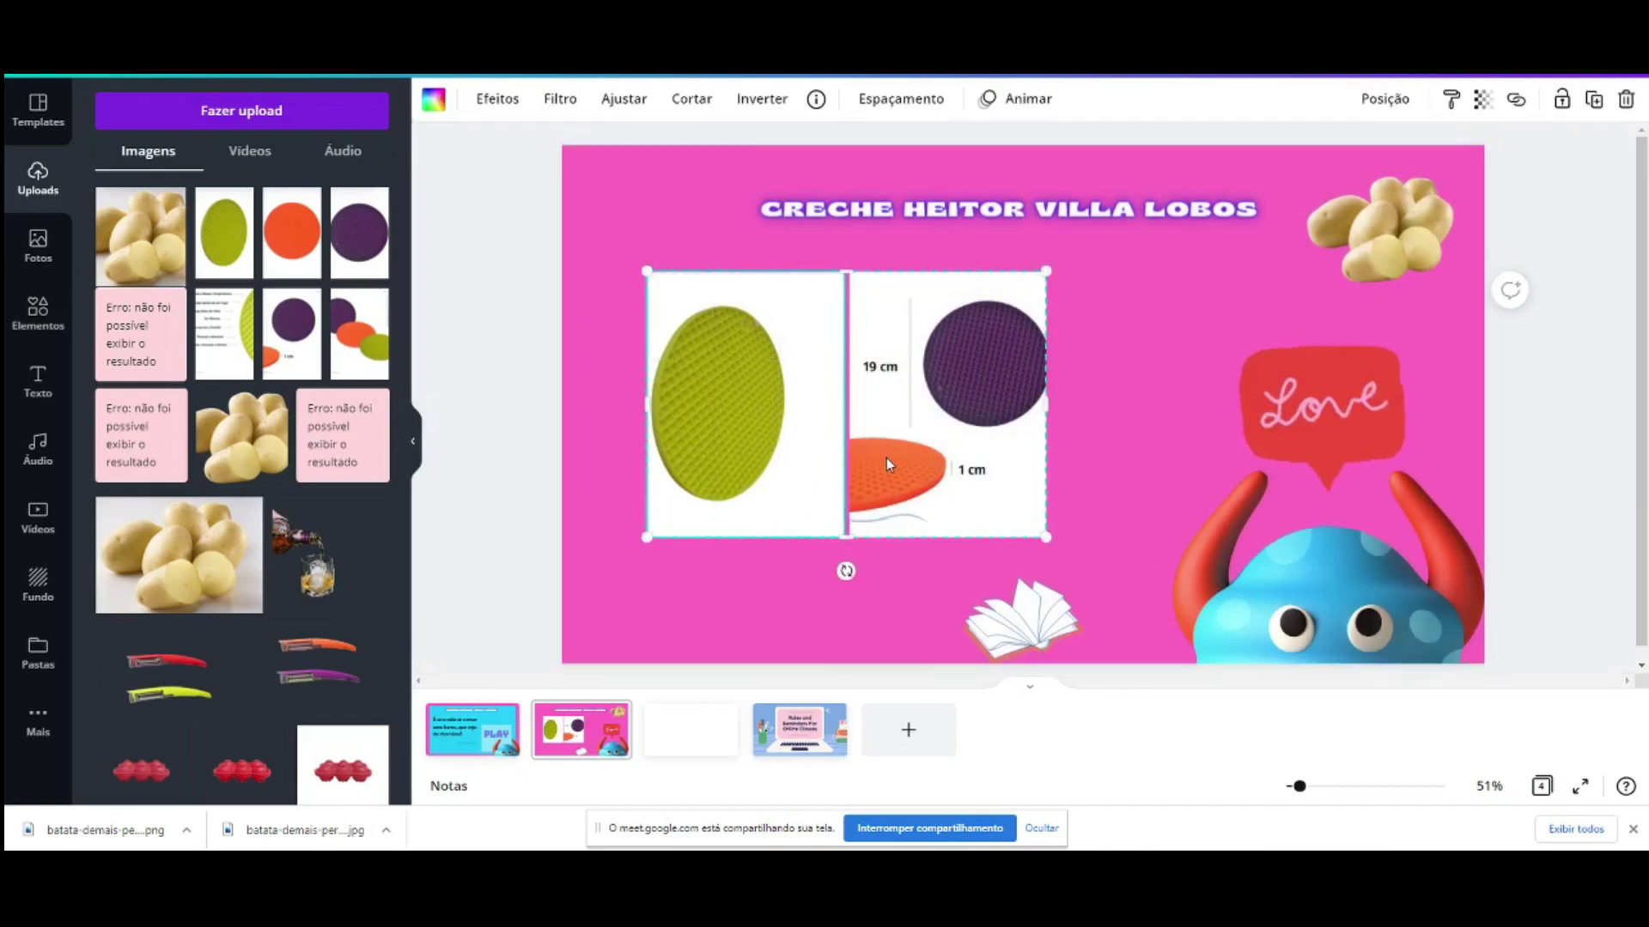
Step: Delete the two-column grid with its images, then enlarge the open book and move it into the grid's place
key(Delete)
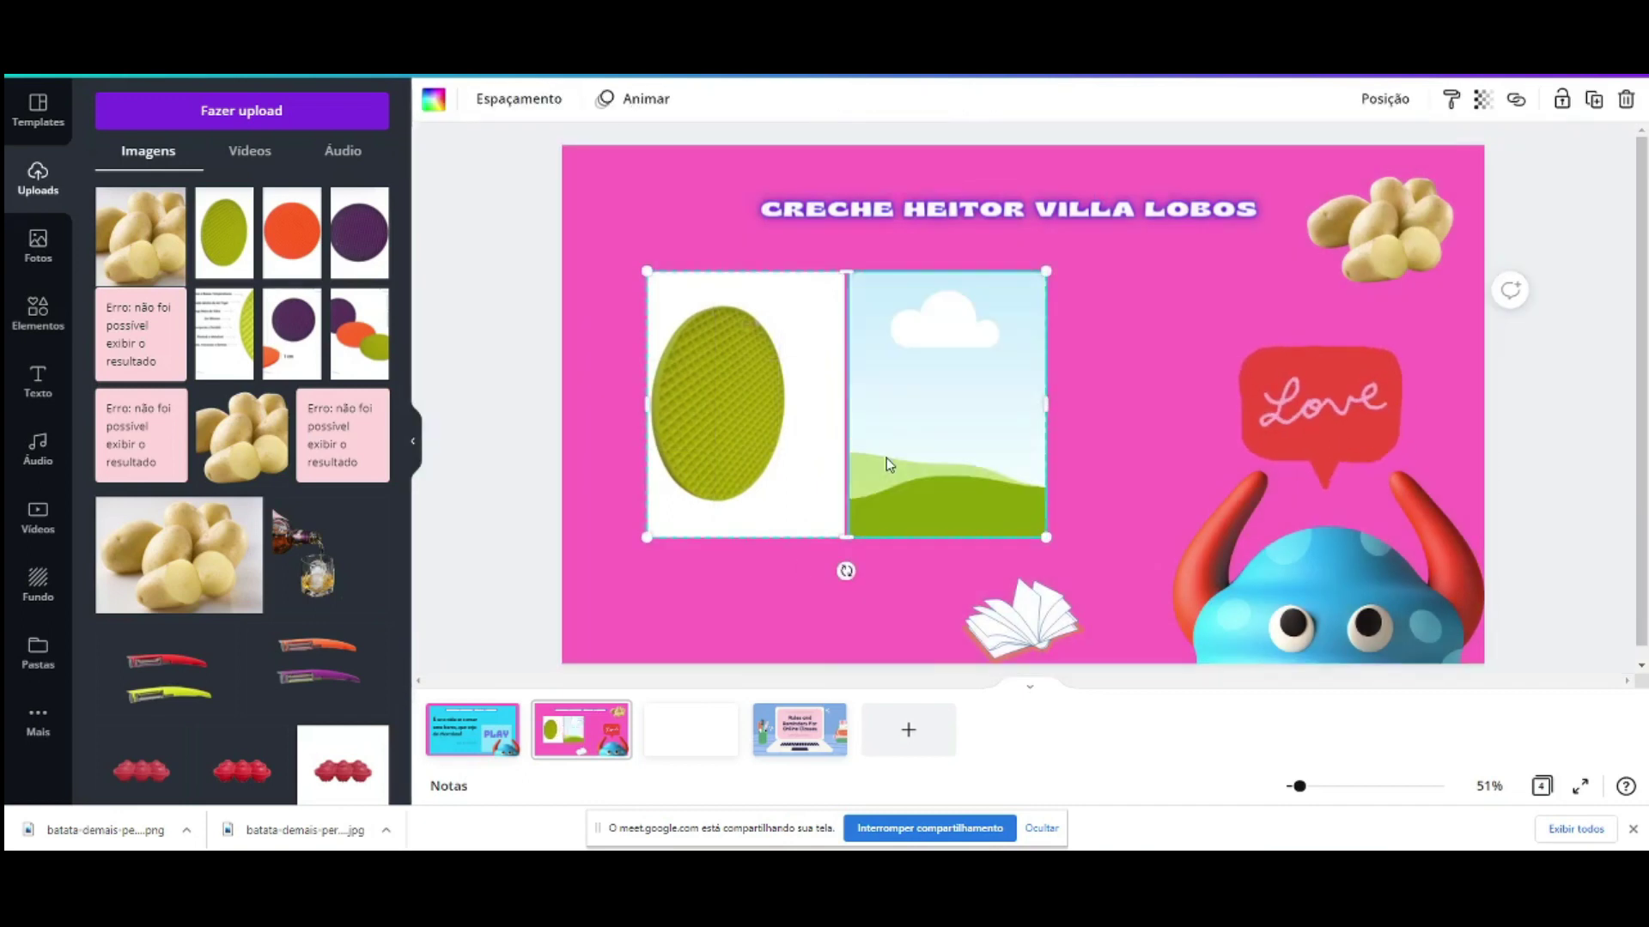
click(803, 329)
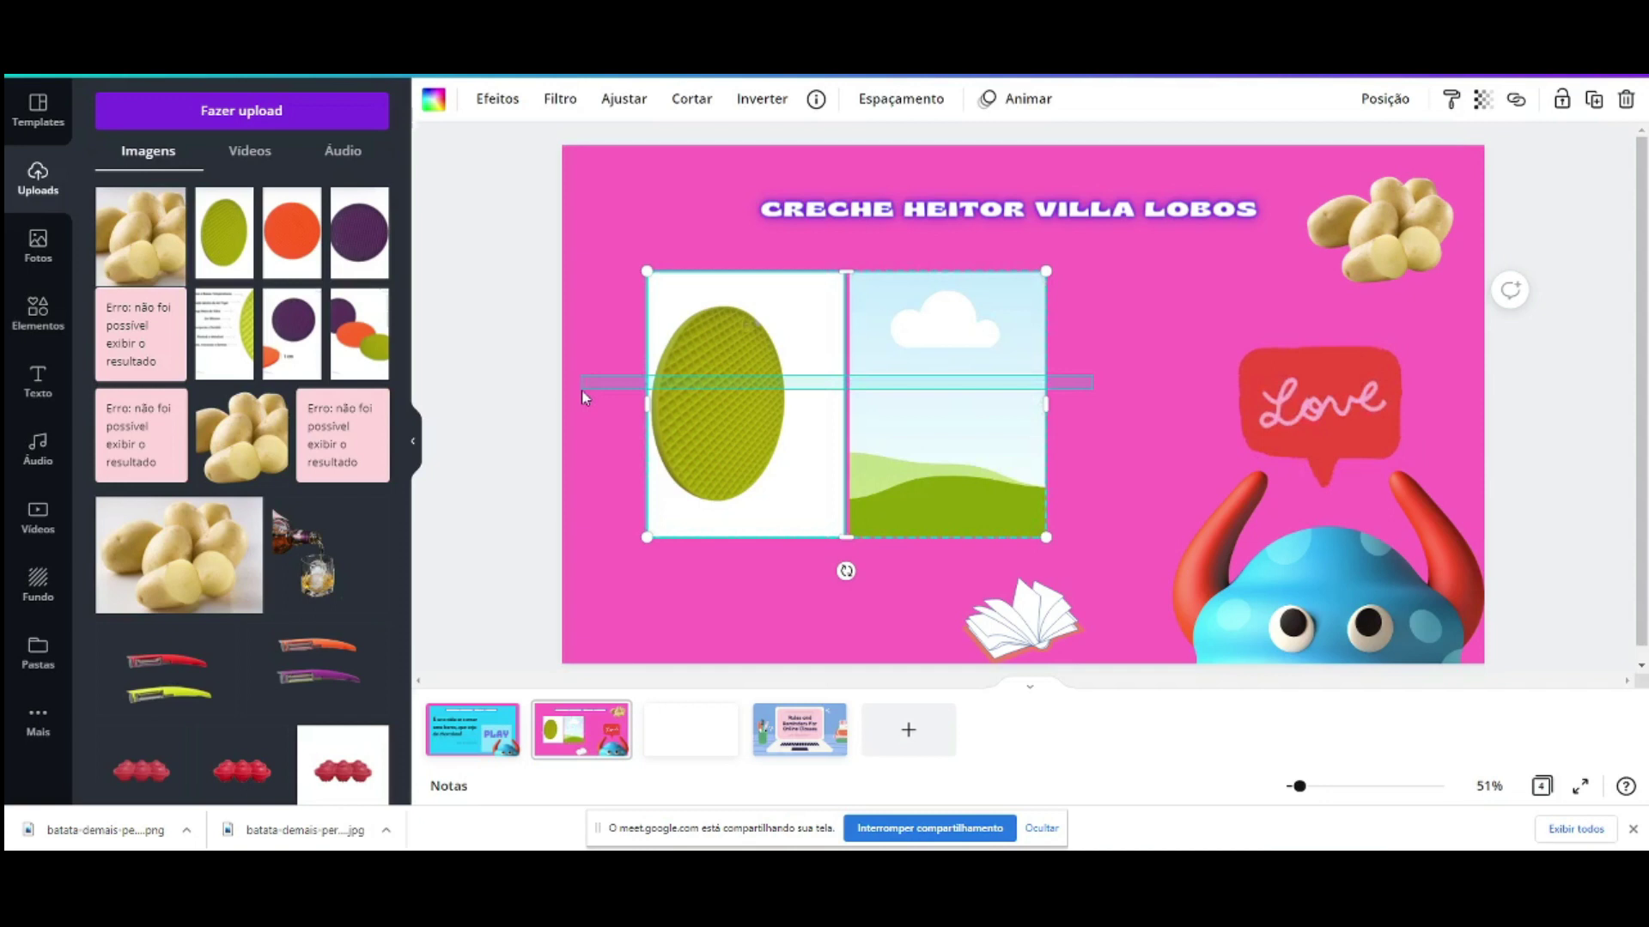
click(928, 522)
key(Delete)
drag(1004, 626, 870, 422)
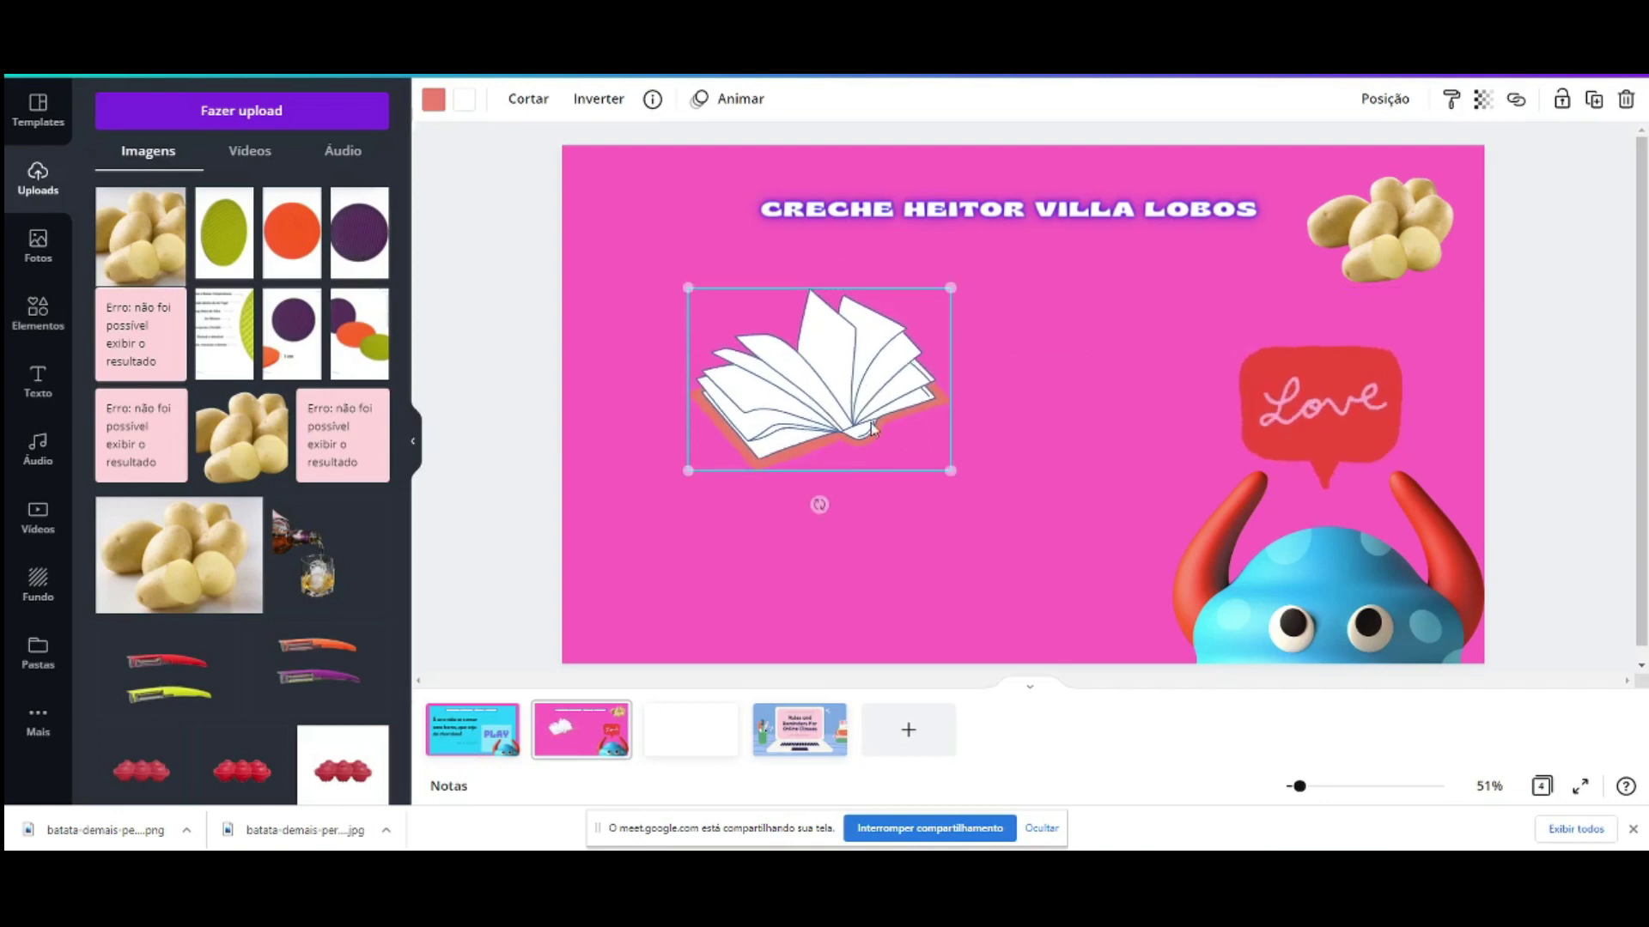
Step: Try the pastel bokeh, turquoise gradient and pink sand-heart backgrounds on the slide
click(35, 584)
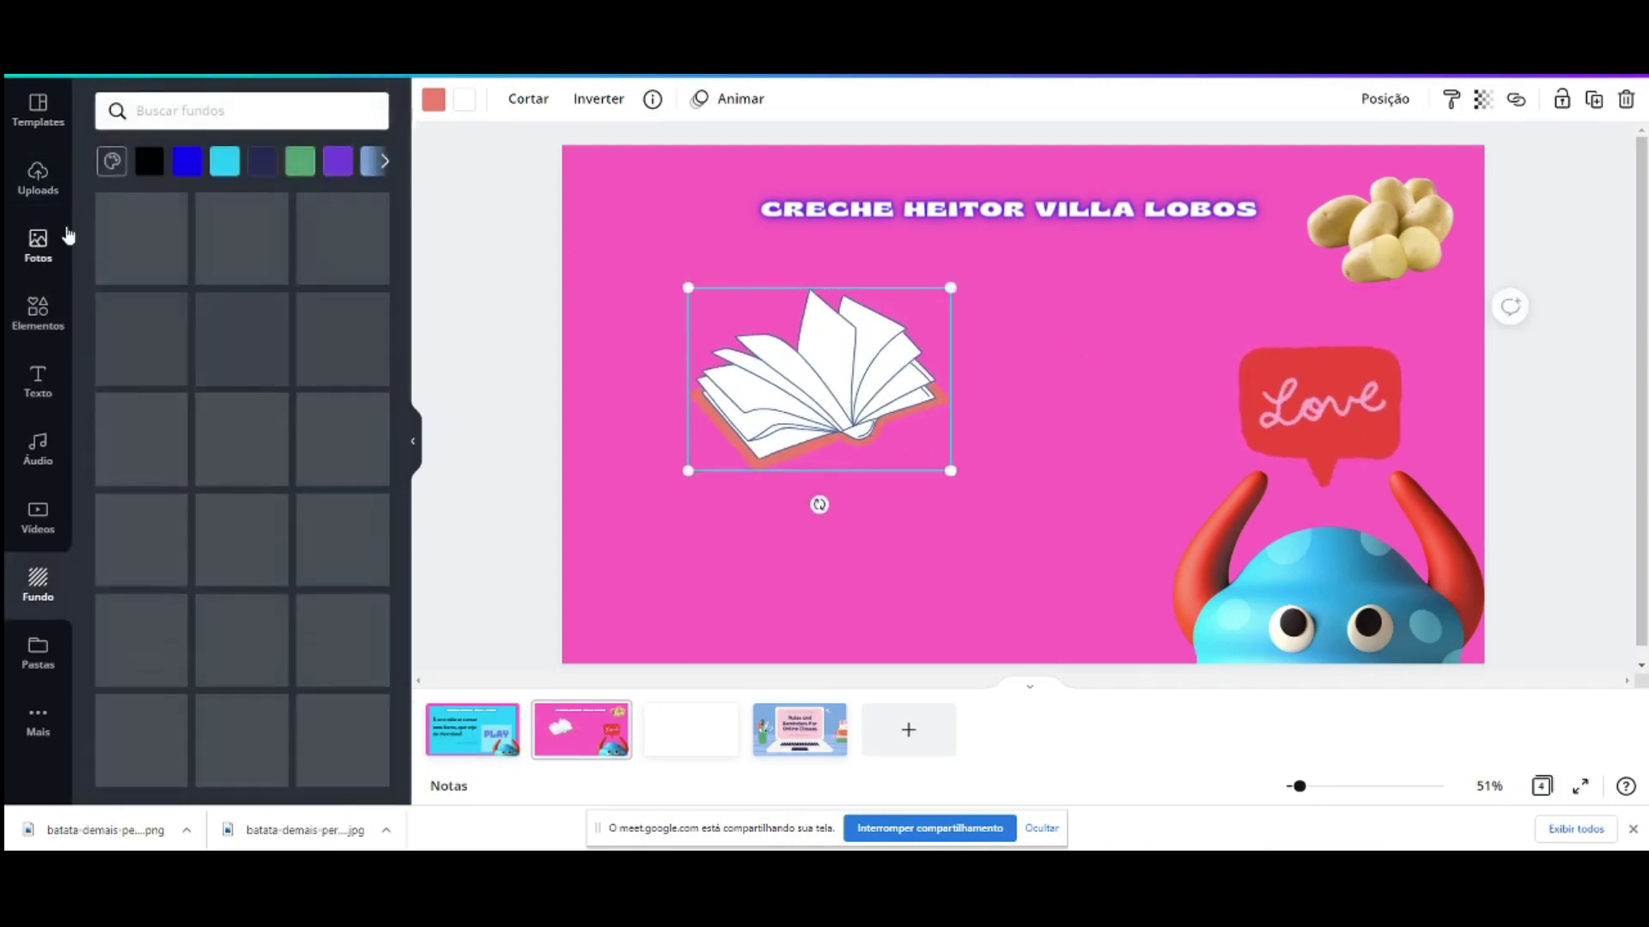
scroll(306, 570, down, 1)
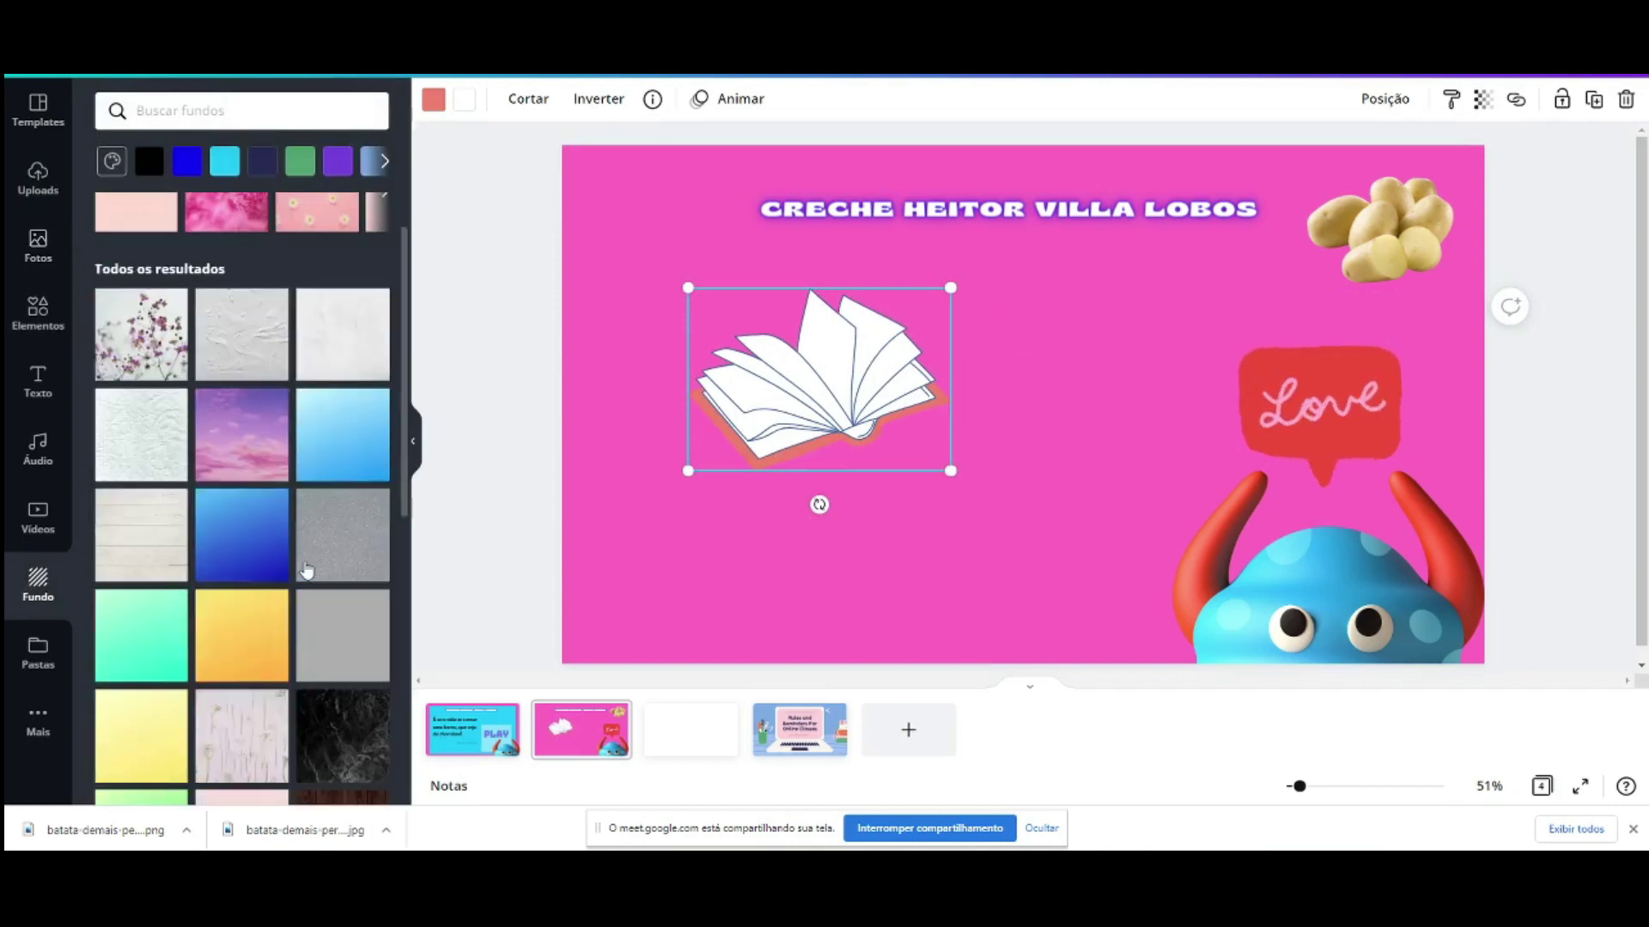
scroll(307, 570, down, 5)
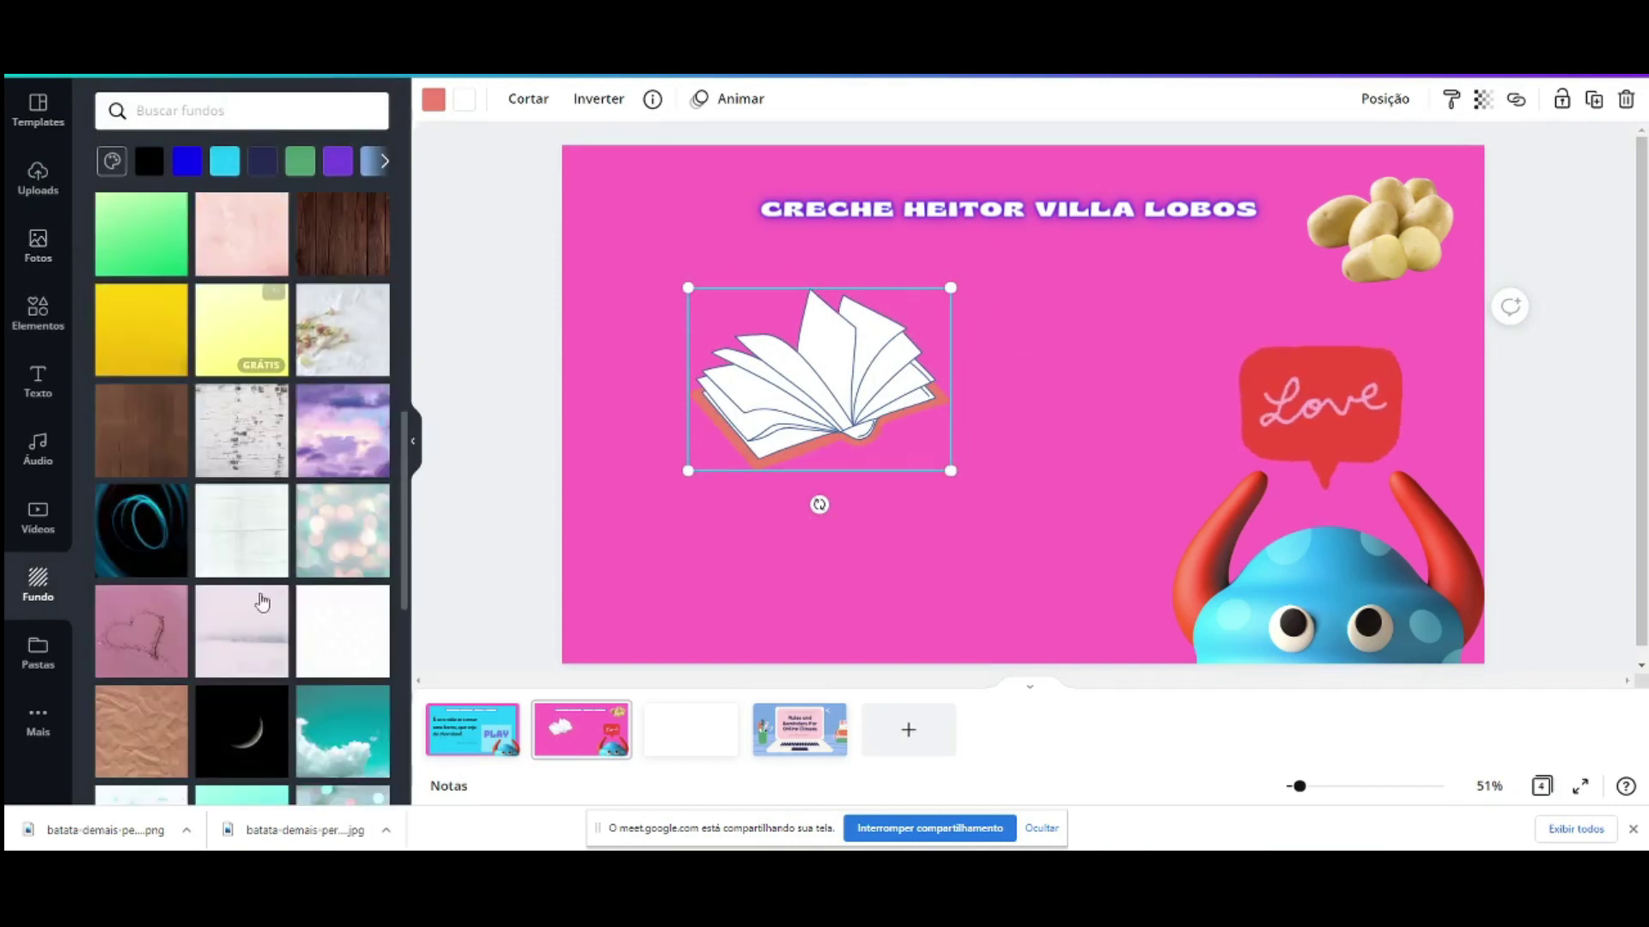
scroll(262, 601, down, 3)
click(352, 280)
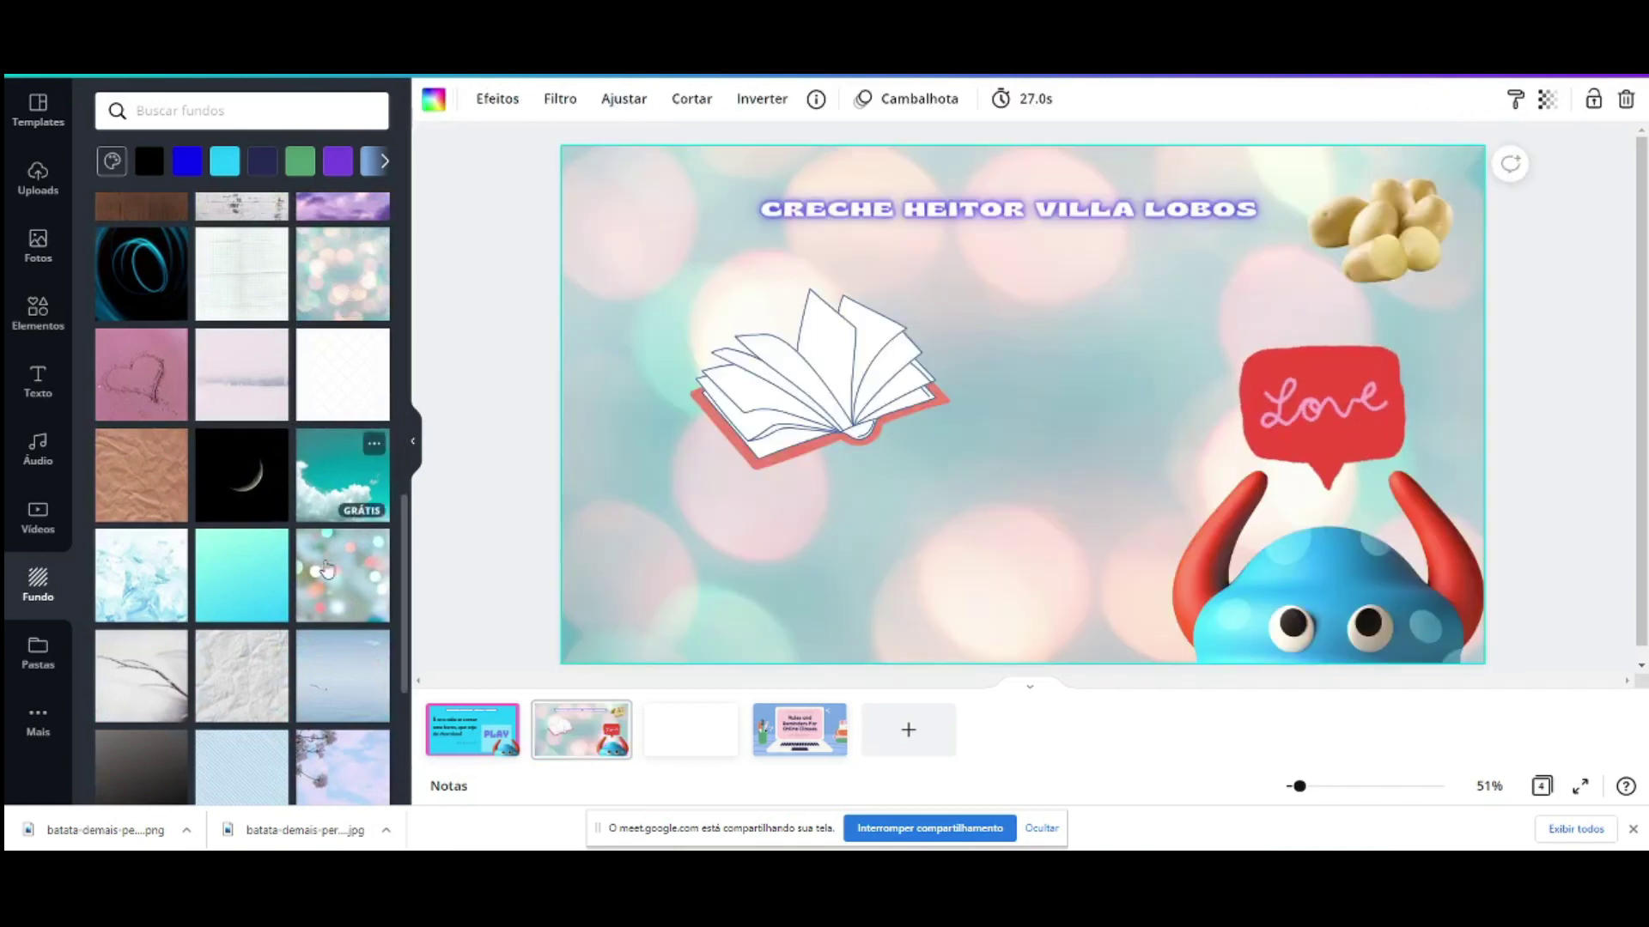
click(257, 567)
click(152, 380)
scroll(312, 647, down, 5)
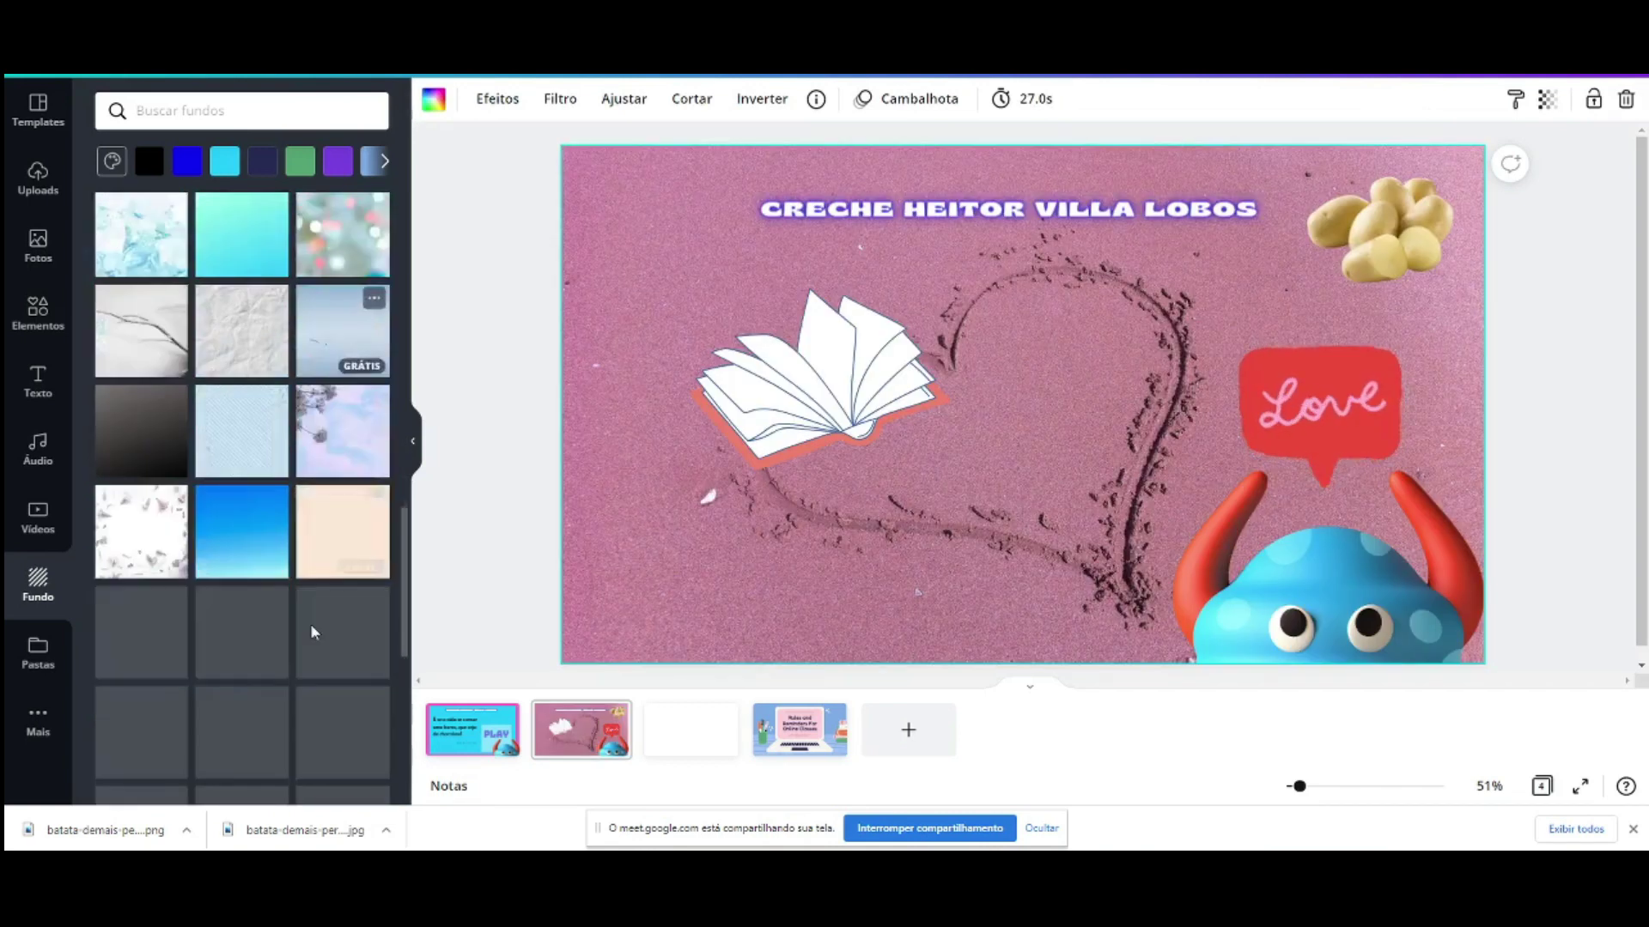
Step: Try the ivy-covered wood background, then apply the dark teal gradient background to the slide
click(156, 108)
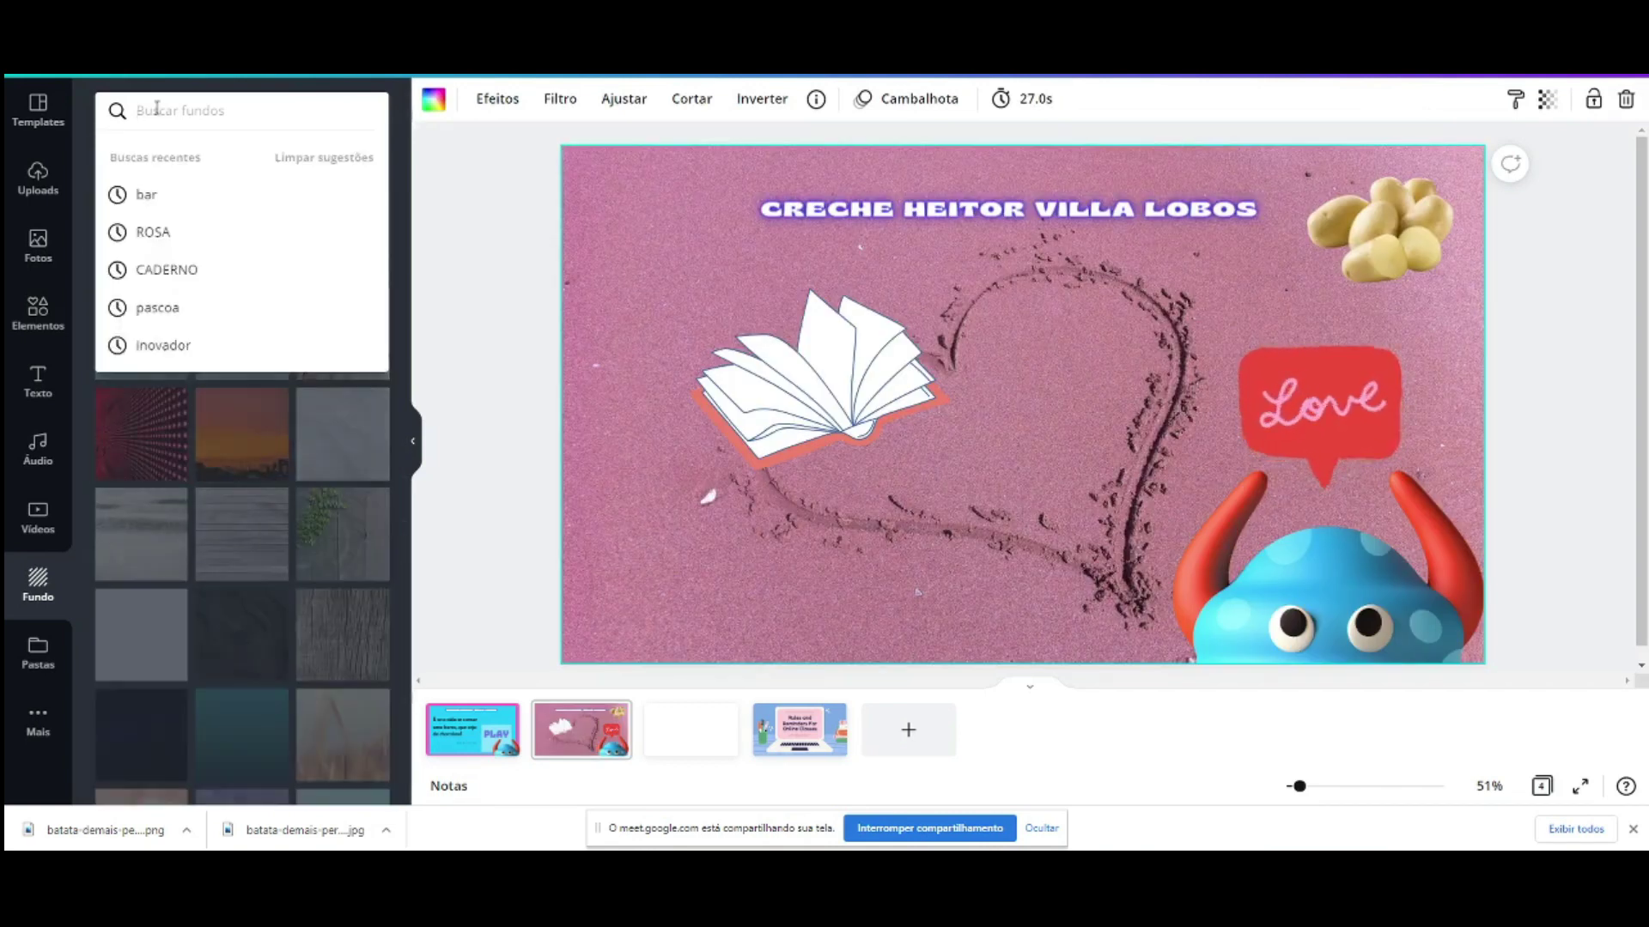
click(395, 110)
scroll(294, 429, up, 5)
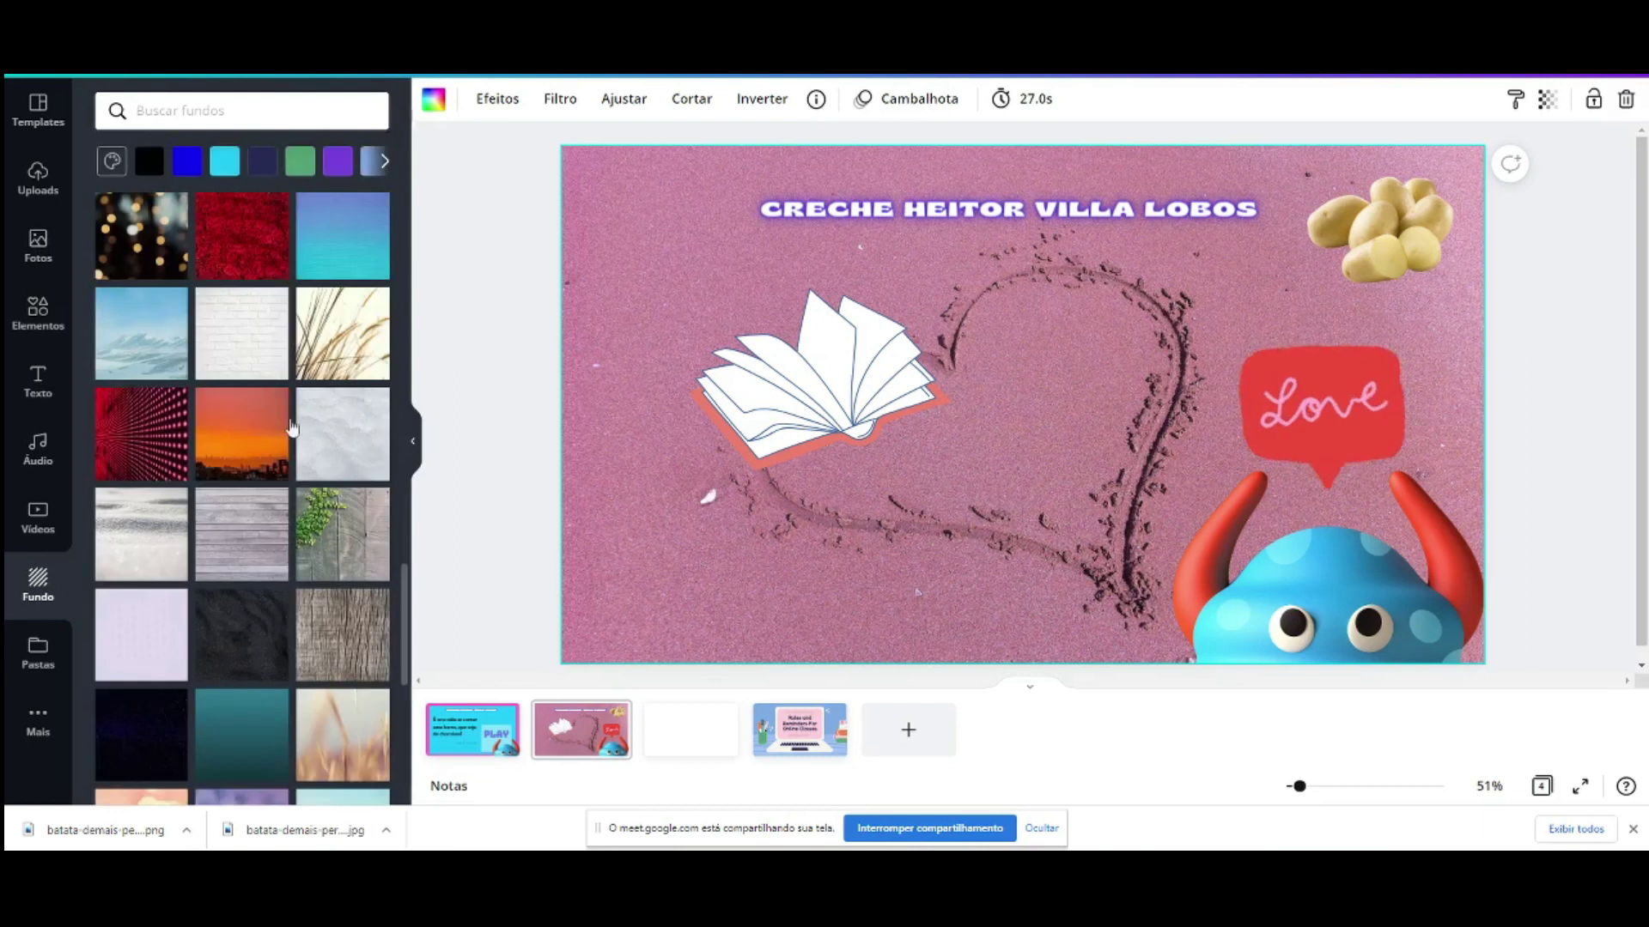
click(364, 565)
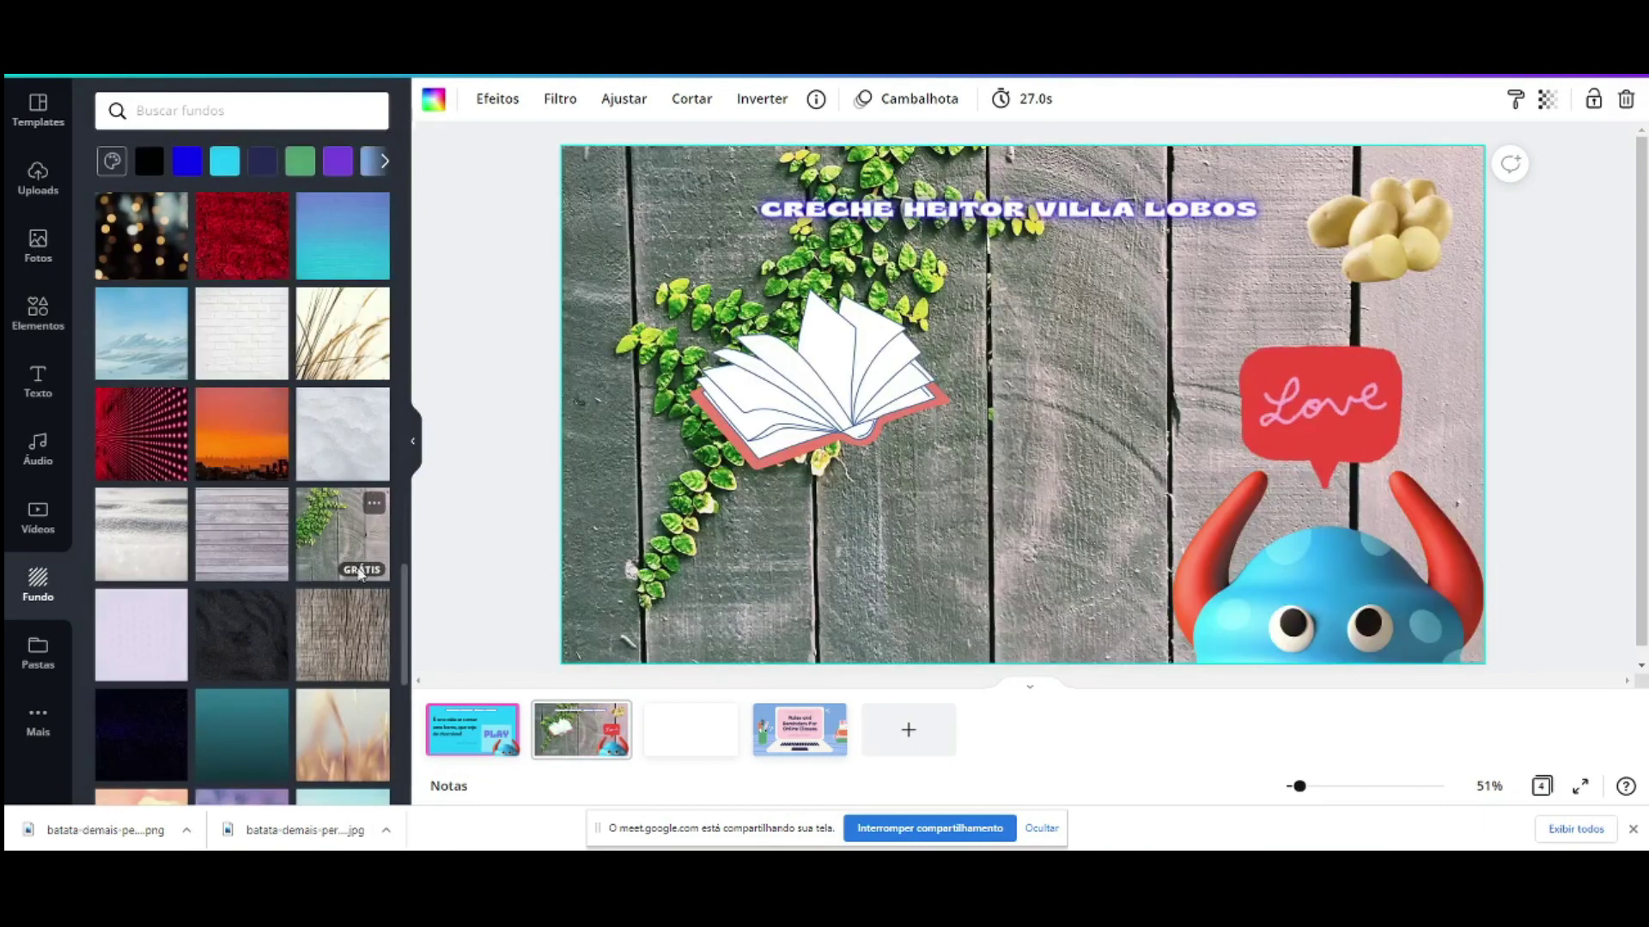
click(264, 740)
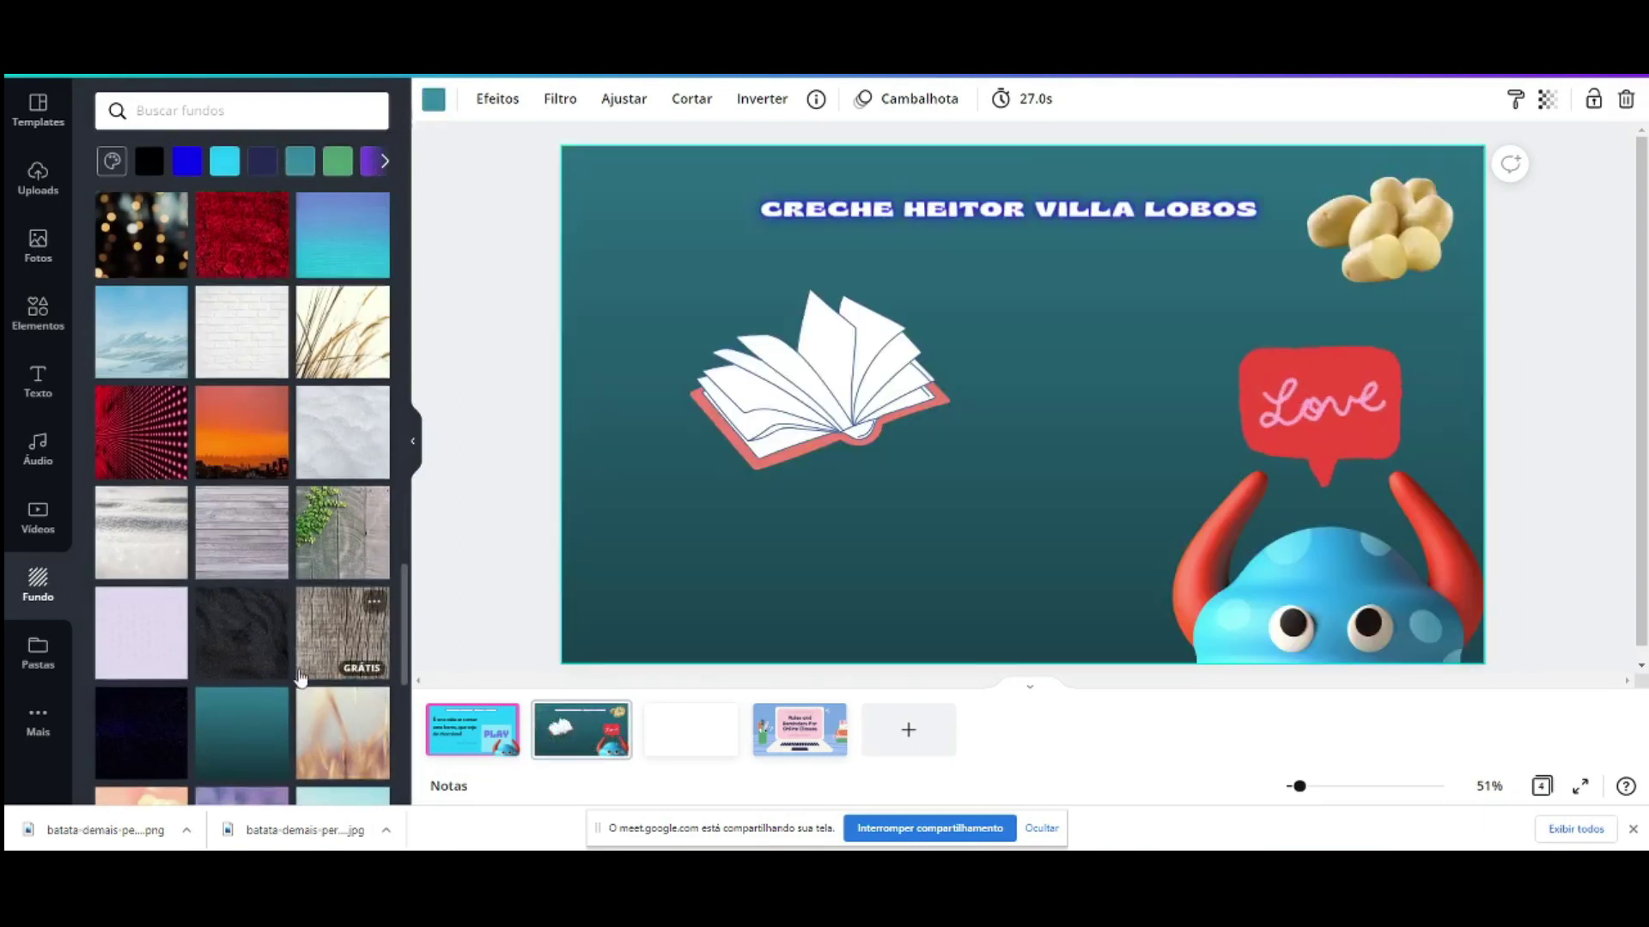
scroll(312, 732, down, 2)
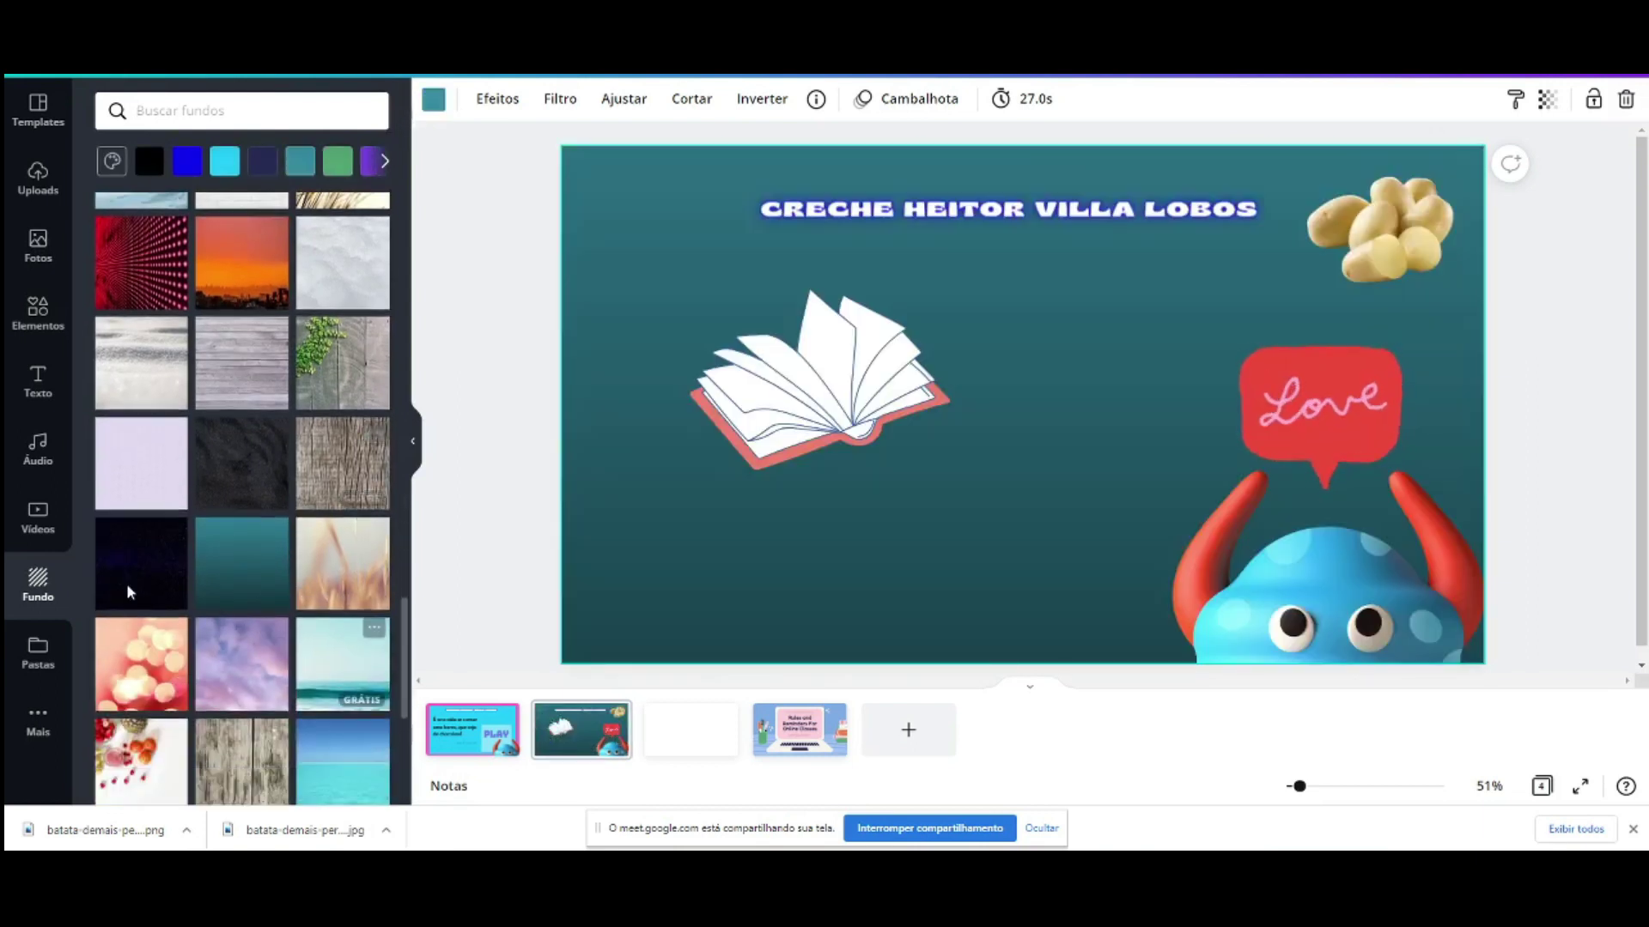
Step: Browse the available categories in the video library and the audio library
click(31, 519)
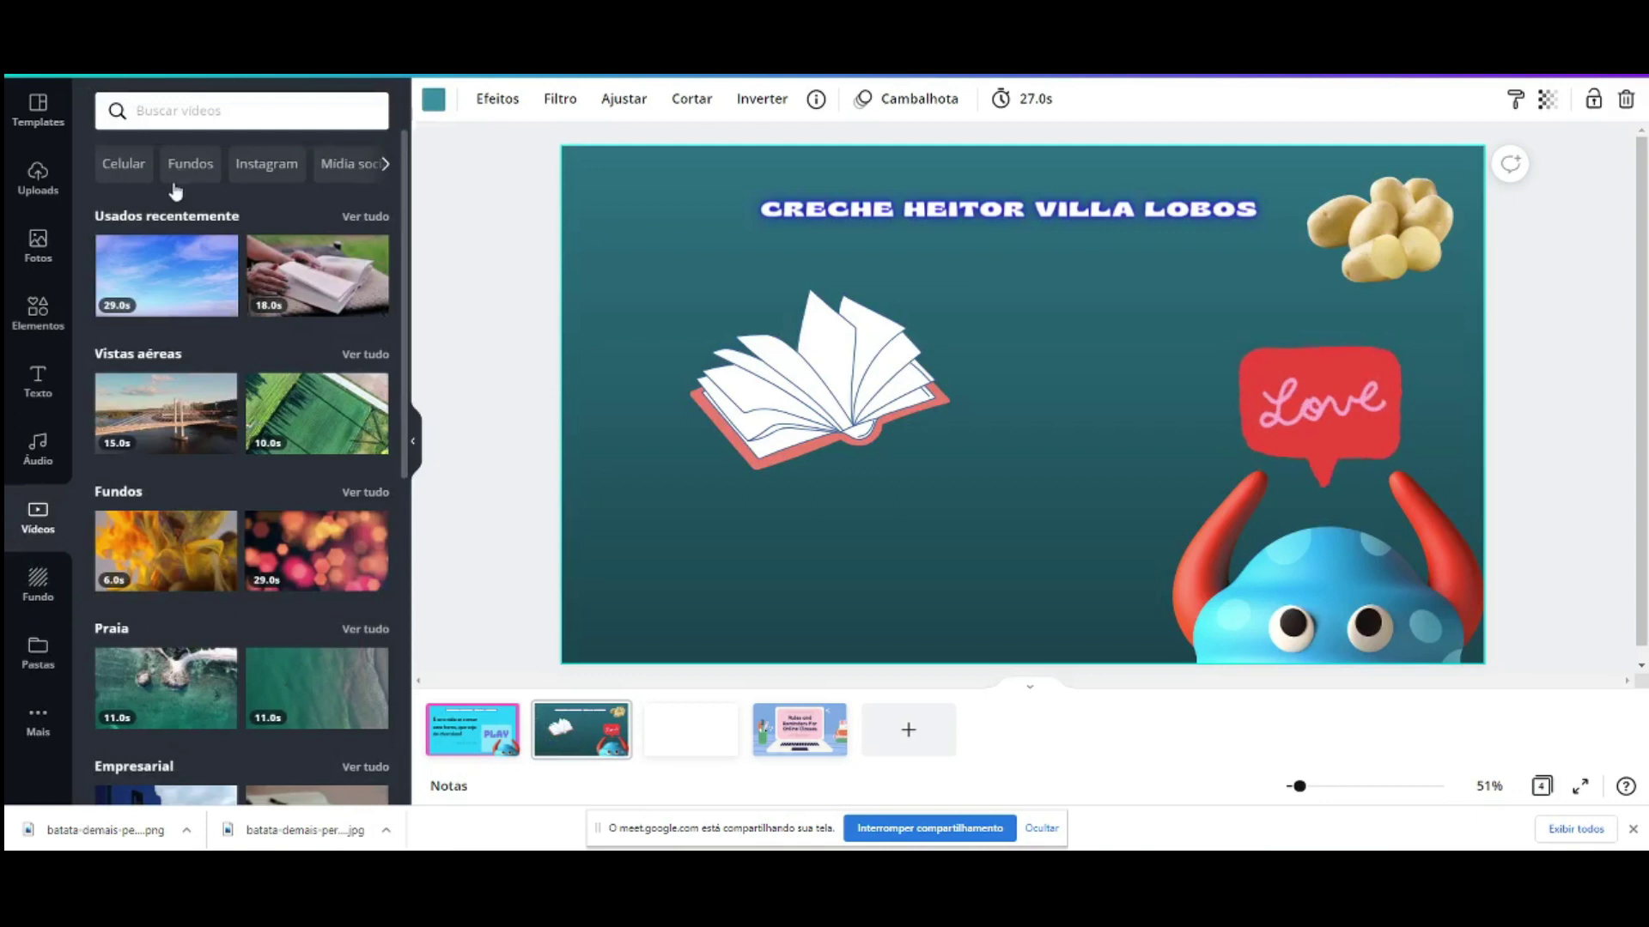
click(37, 185)
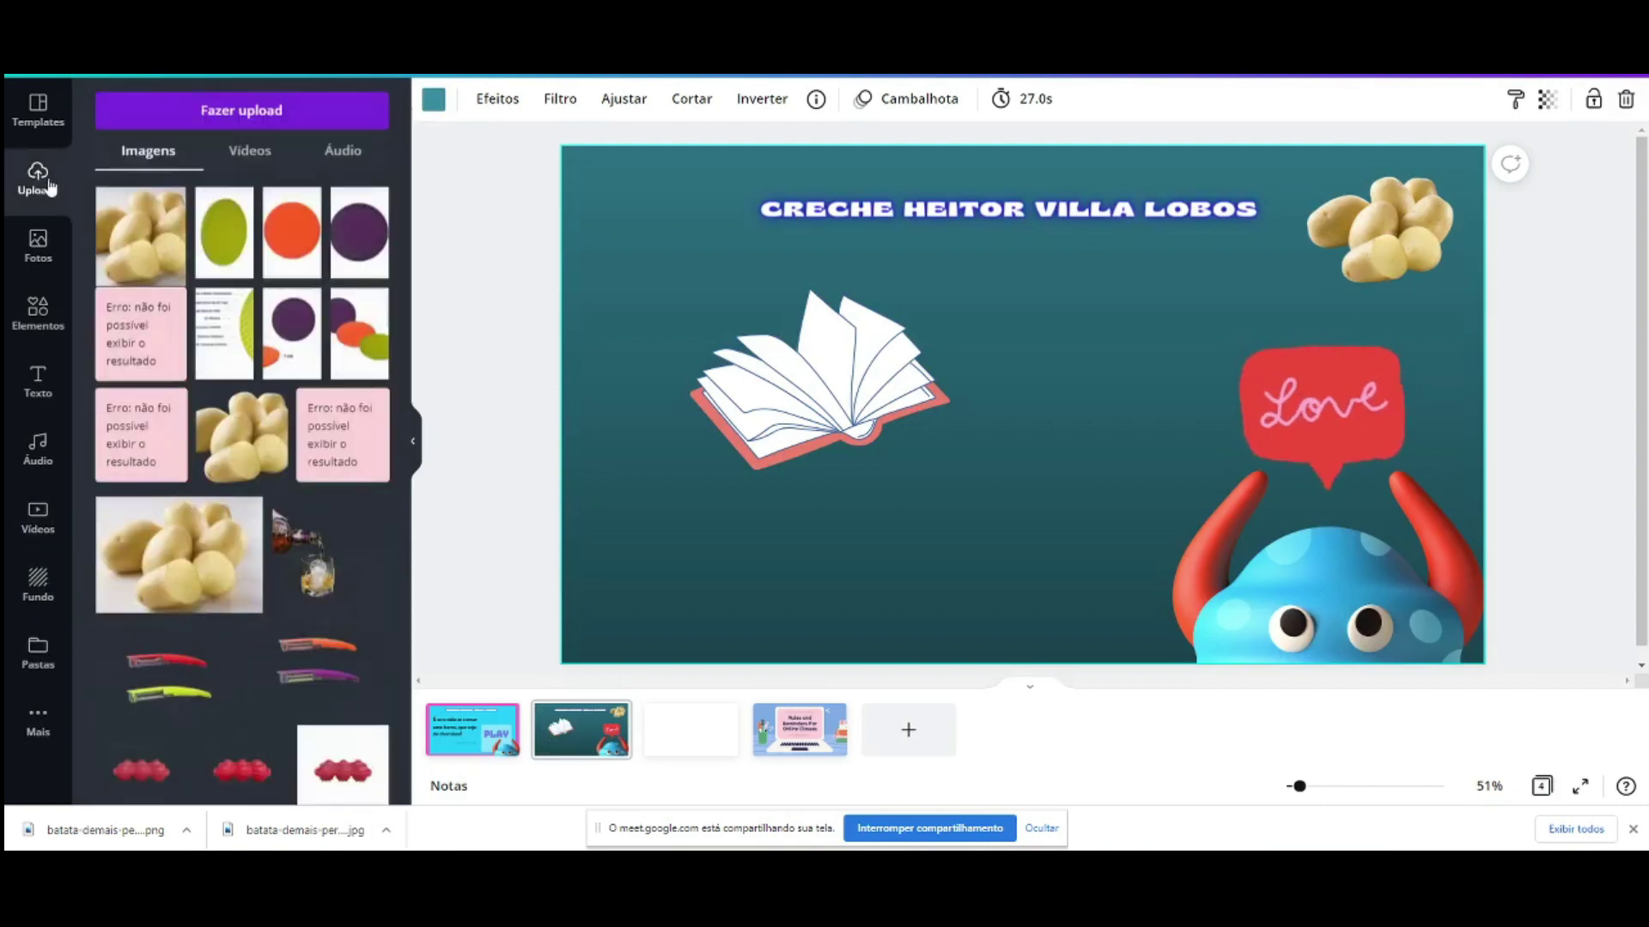
click(38, 520)
scroll(294, 599, down, 5)
scroll(294, 606, down, 6)
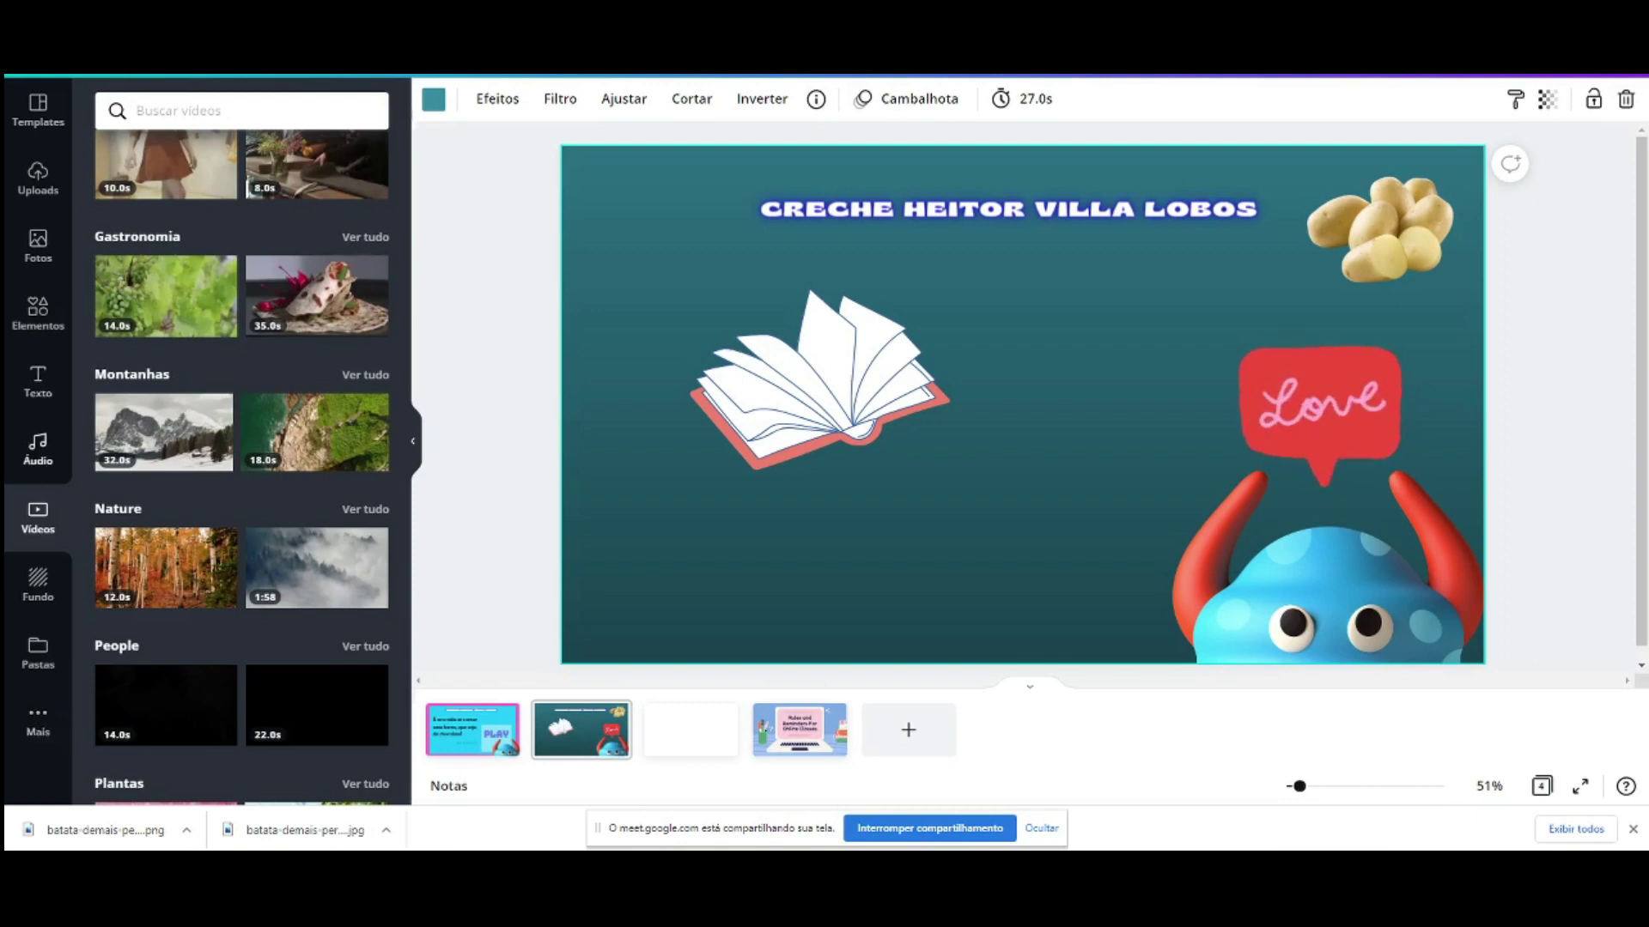
click(38, 447)
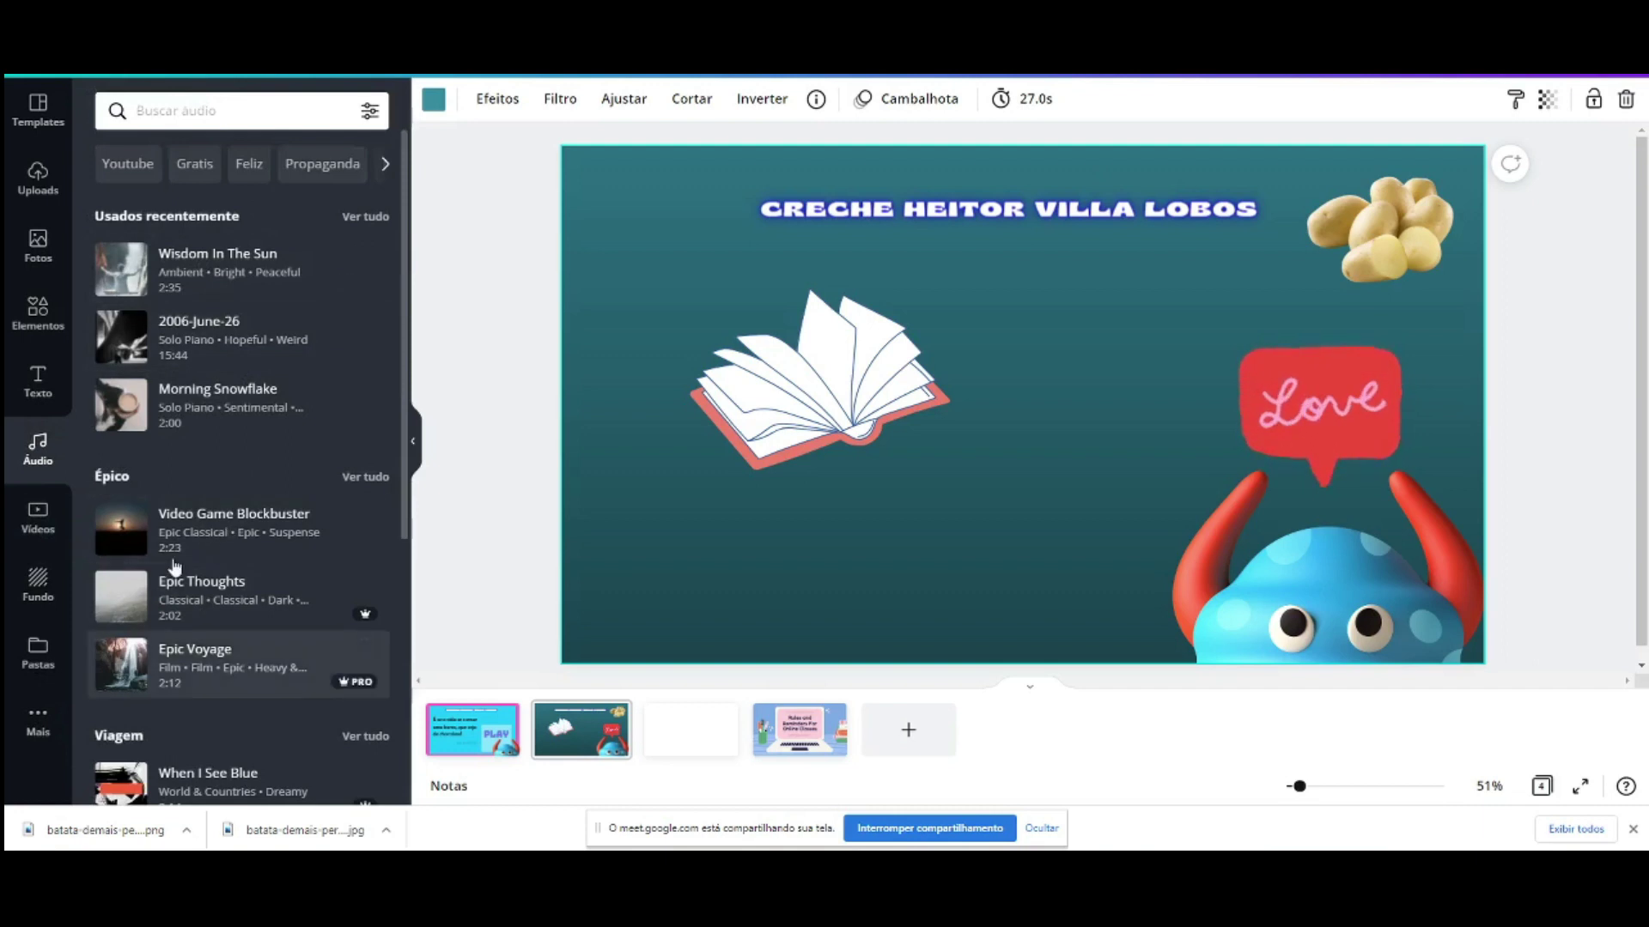
scroll(267, 725, down, 4)
scroll(267, 700, down, 6)
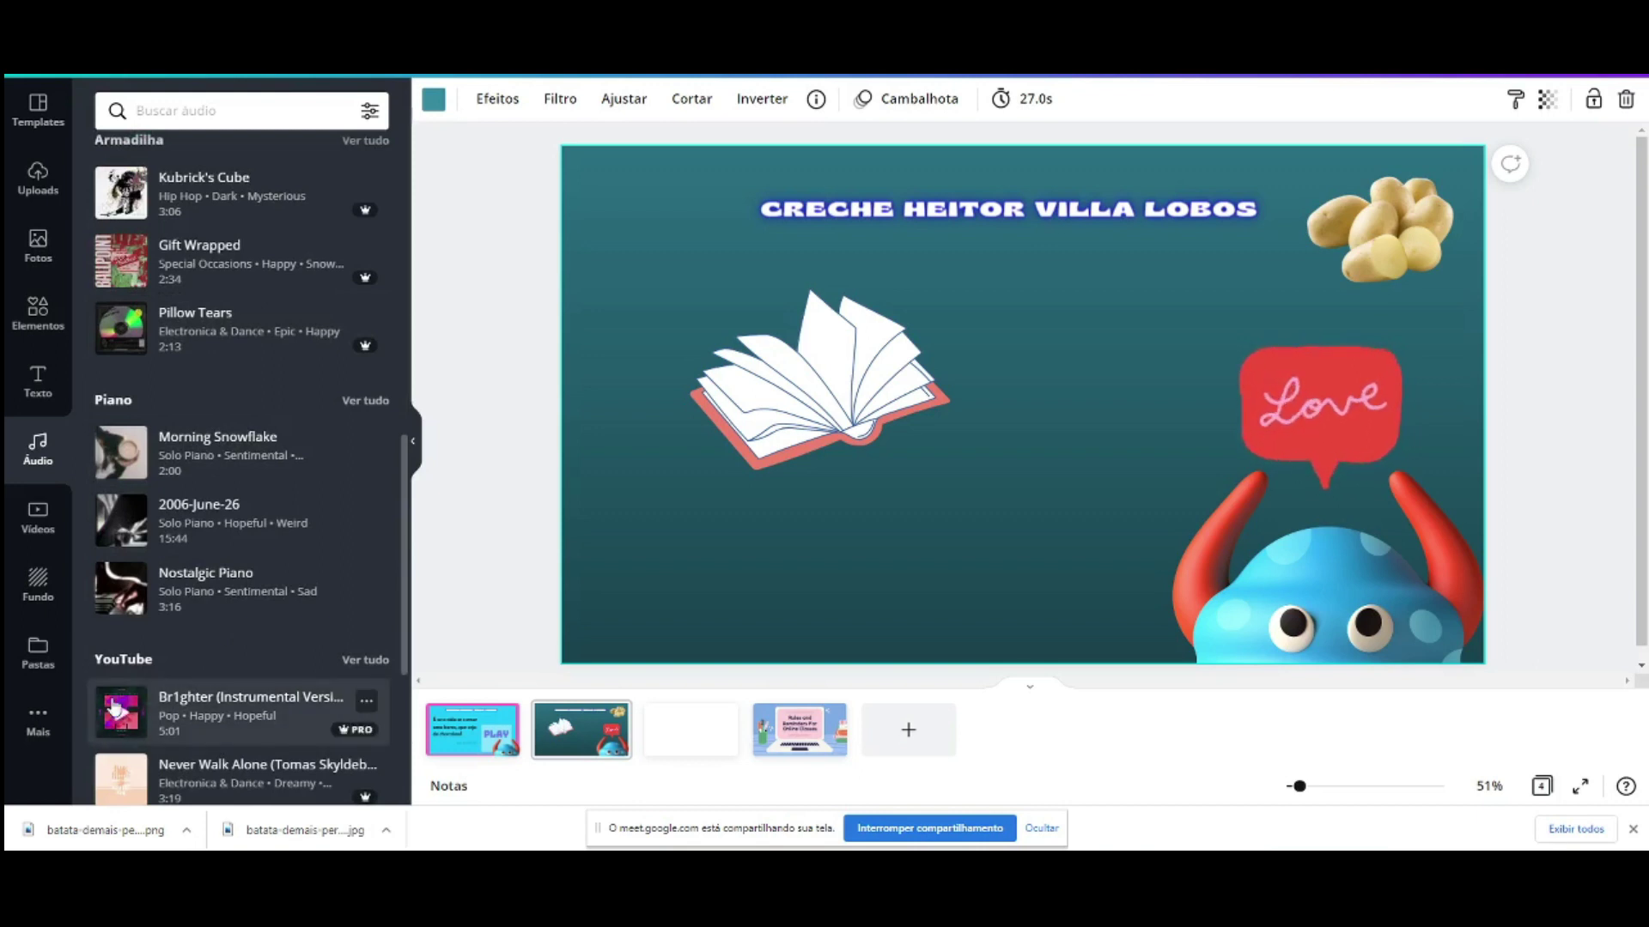
scroll(230, 601, down, 4)
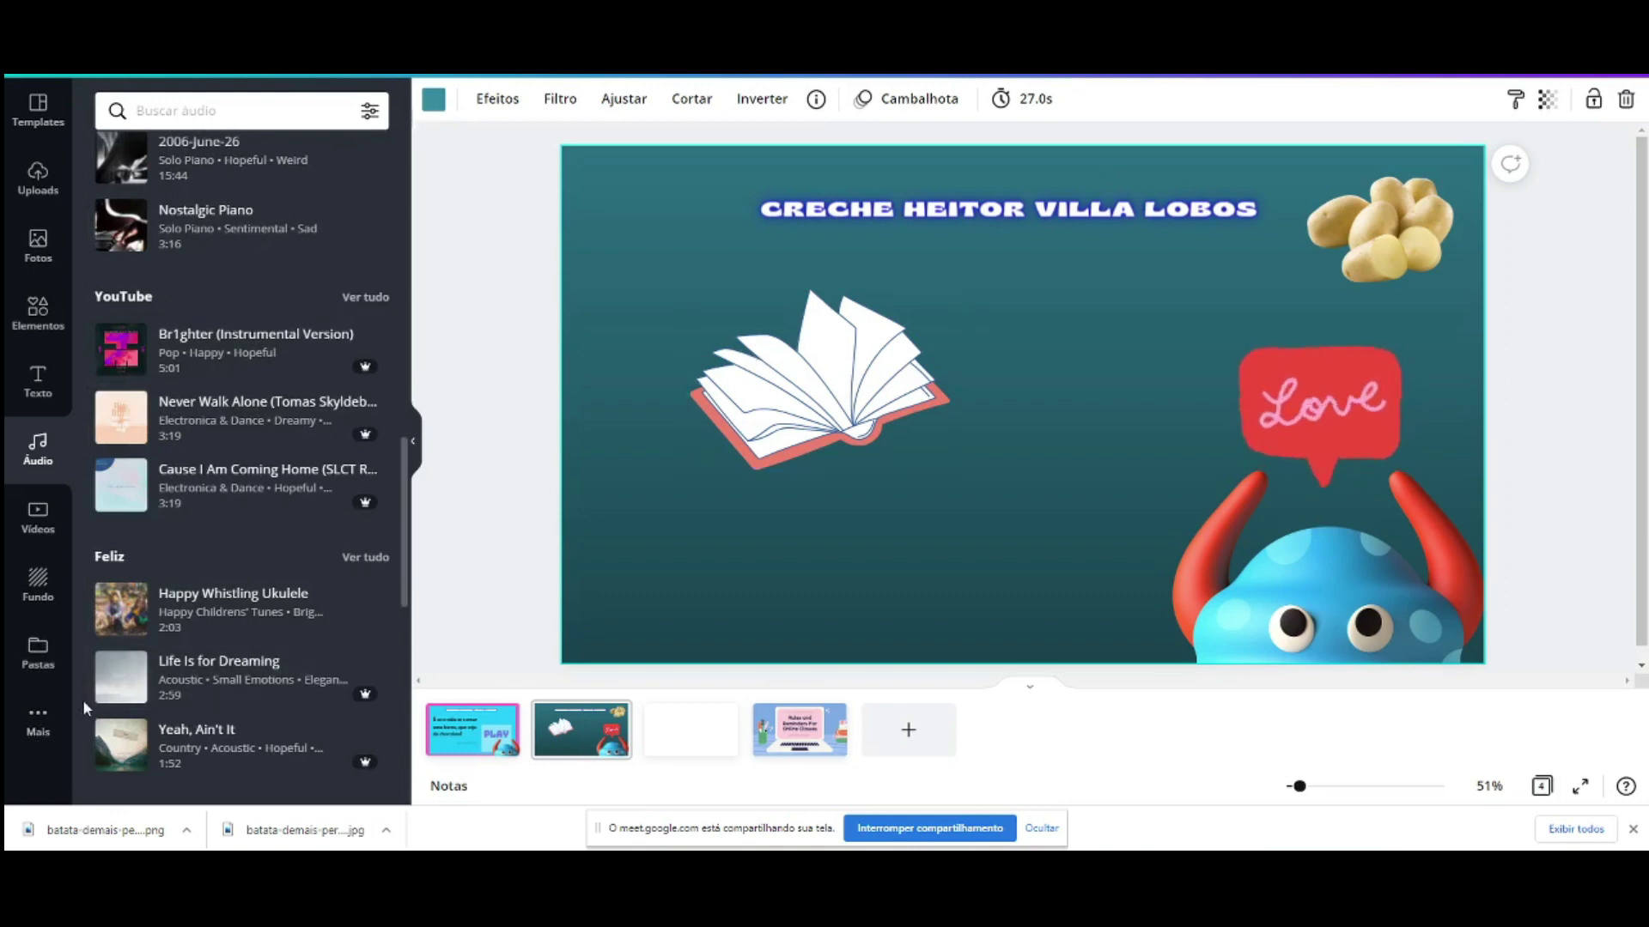
Step: Look through the additional apps and integrations and open the QR code generator
click(28, 731)
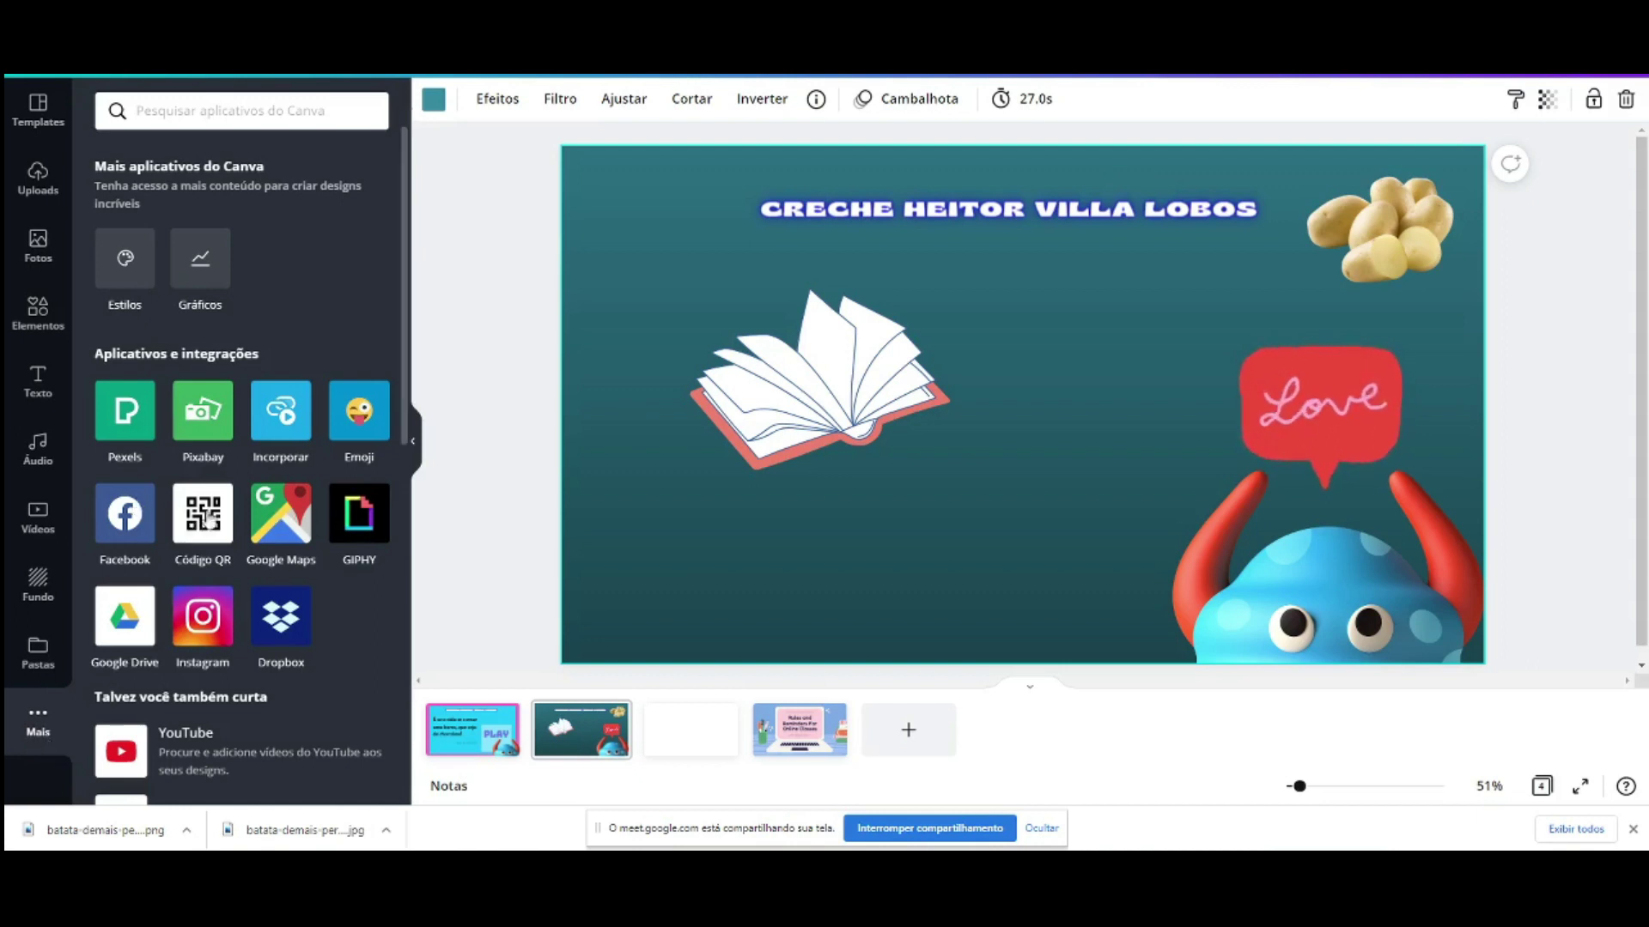
scroll(239, 555, down, 3)
scroll(238, 555, down, 6)
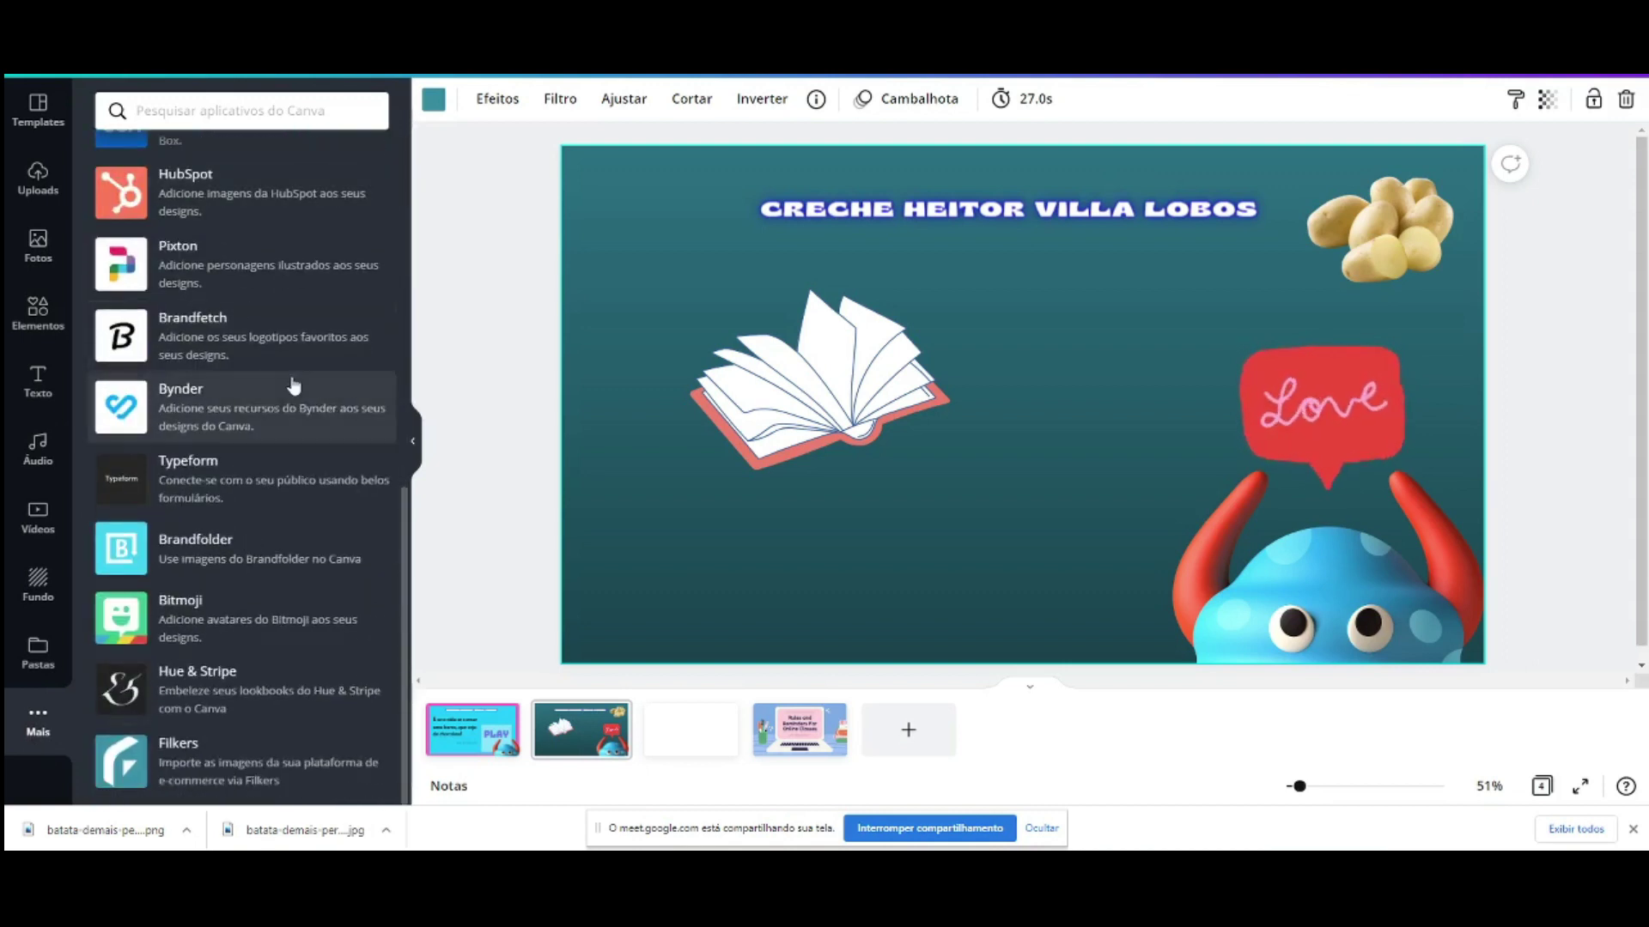
scroll(279, 439, up, 9)
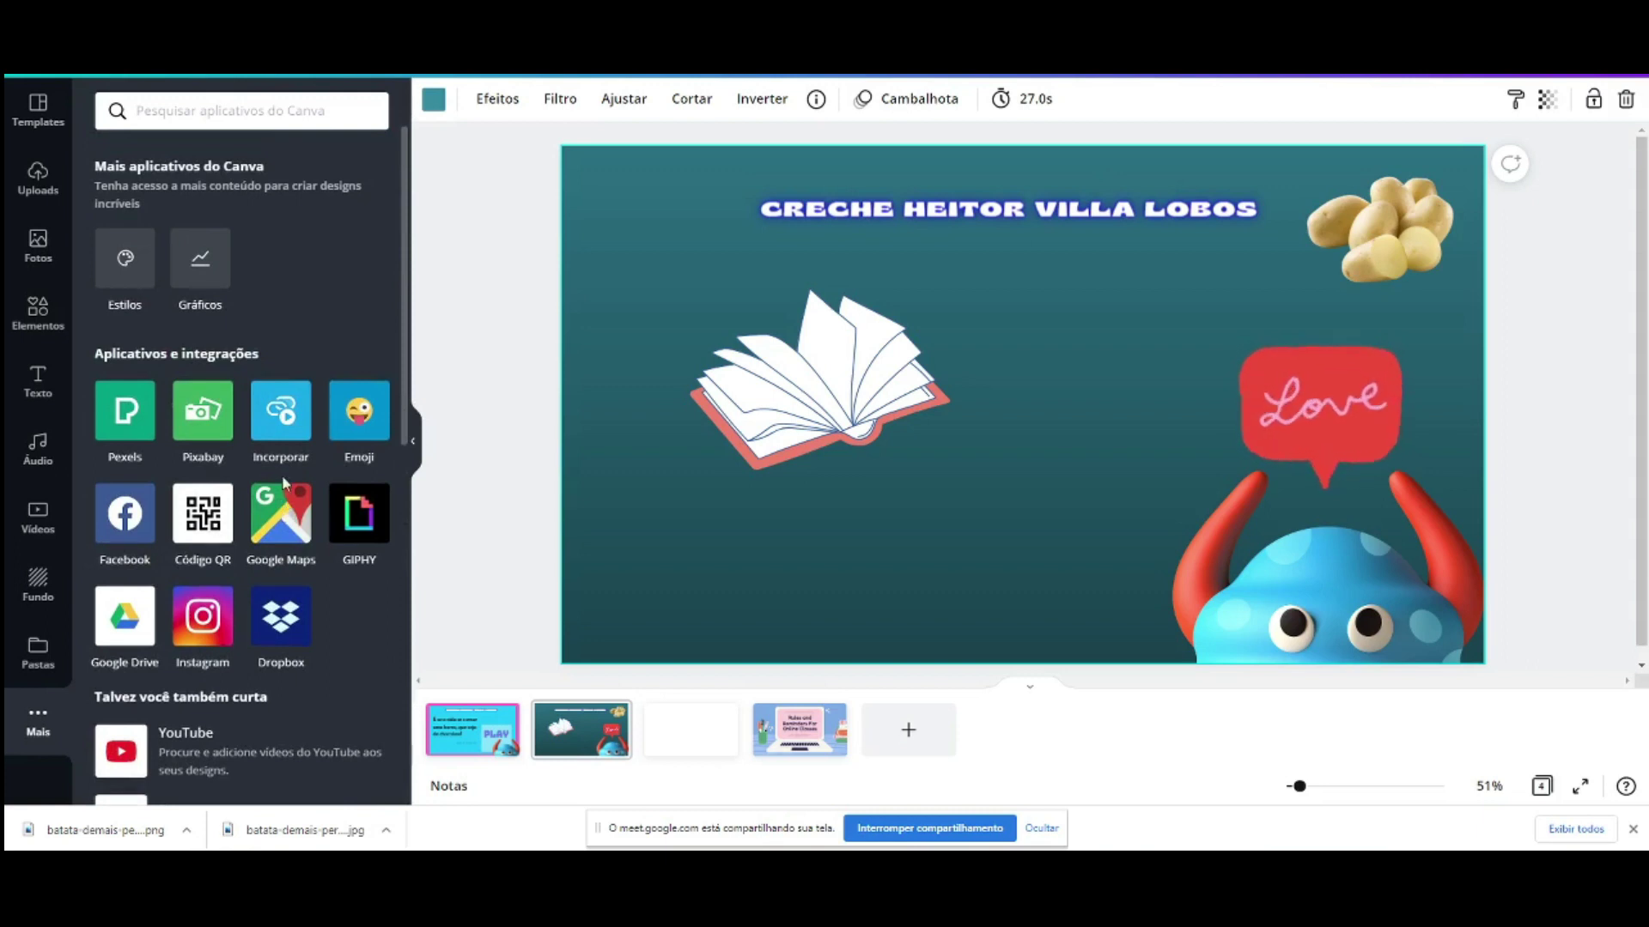
click(204, 515)
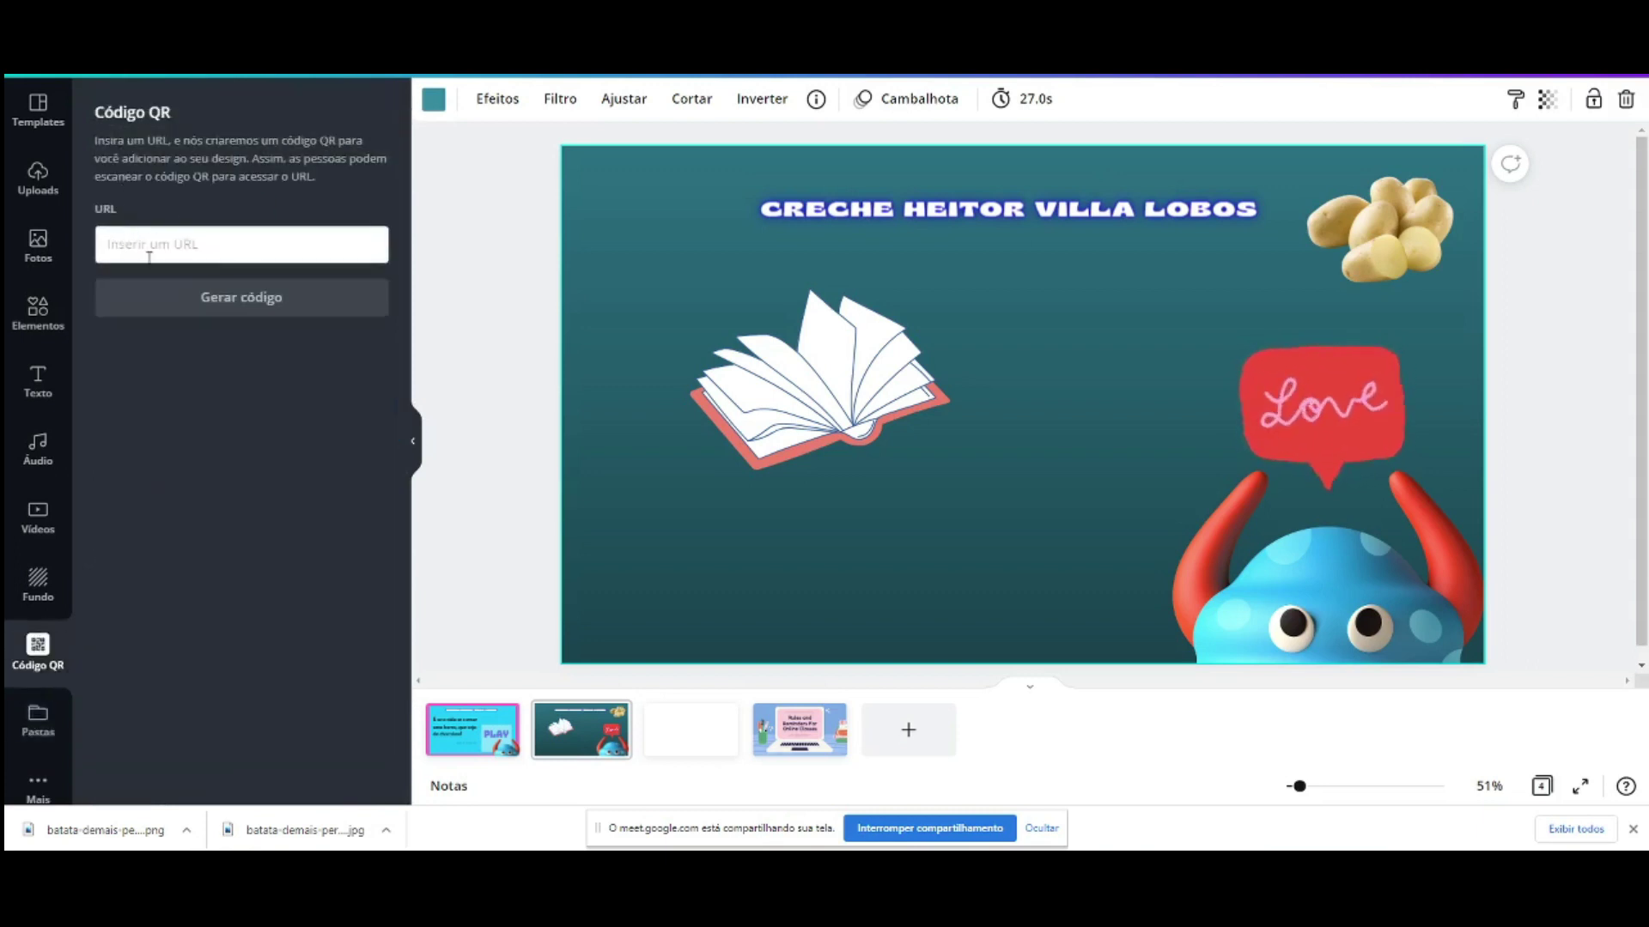
key(ctrl+Tab)
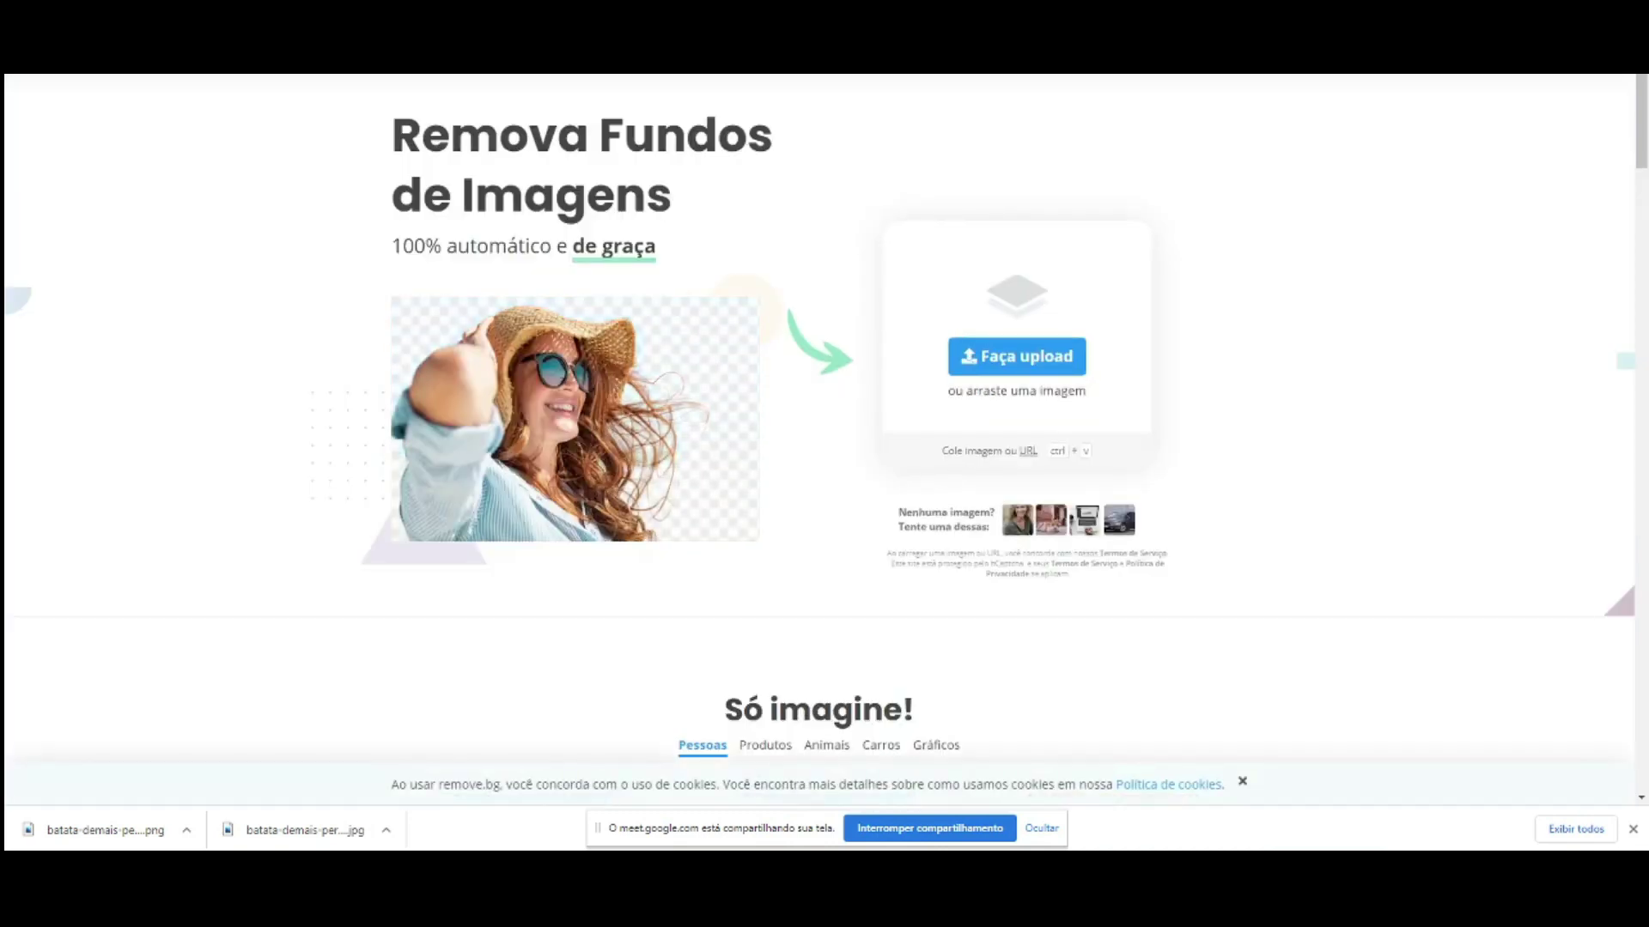
key(ctrl+Tab)
key(ctrl+Tab)
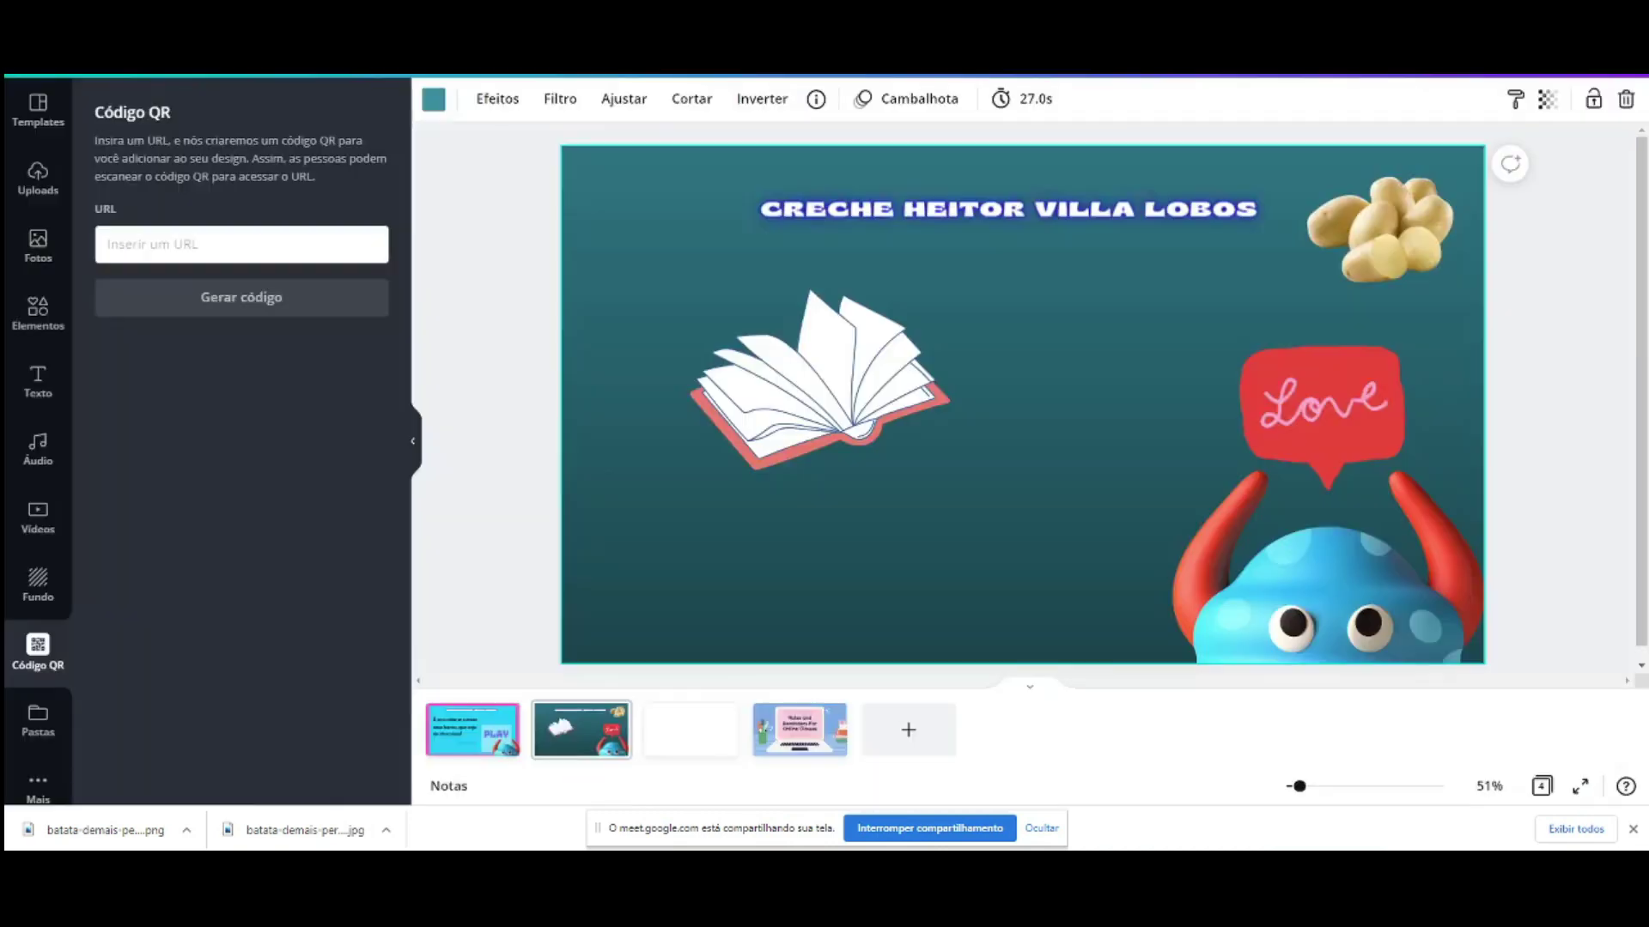
click(167, 244)
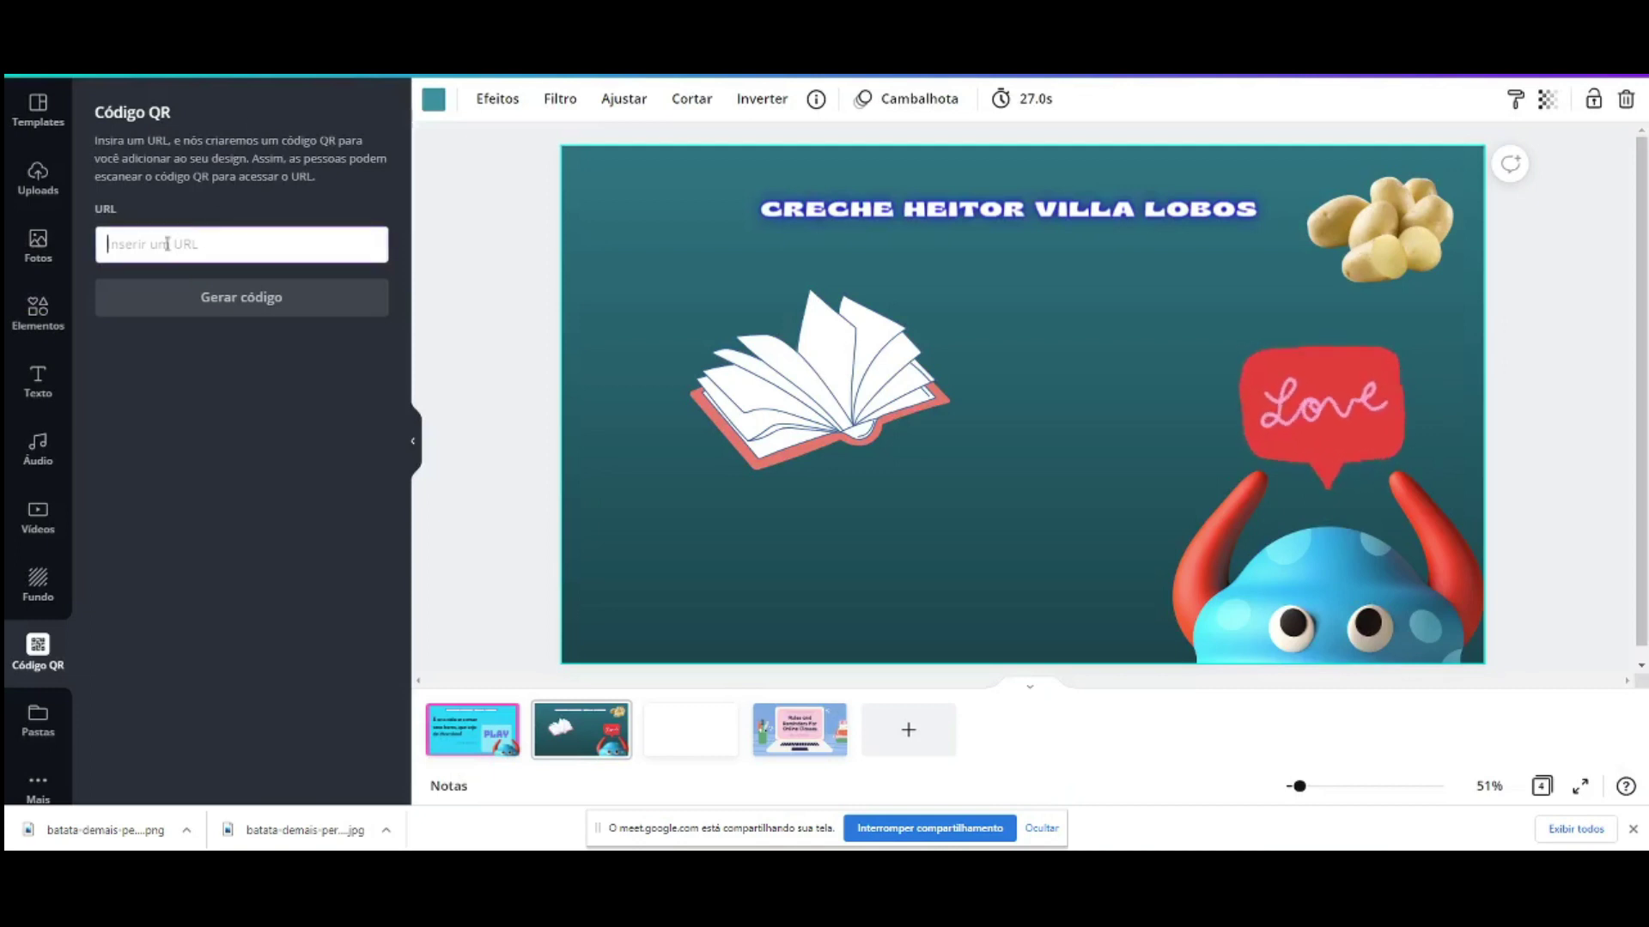
text(https://www.remove.bg/pt-br)
click(246, 301)
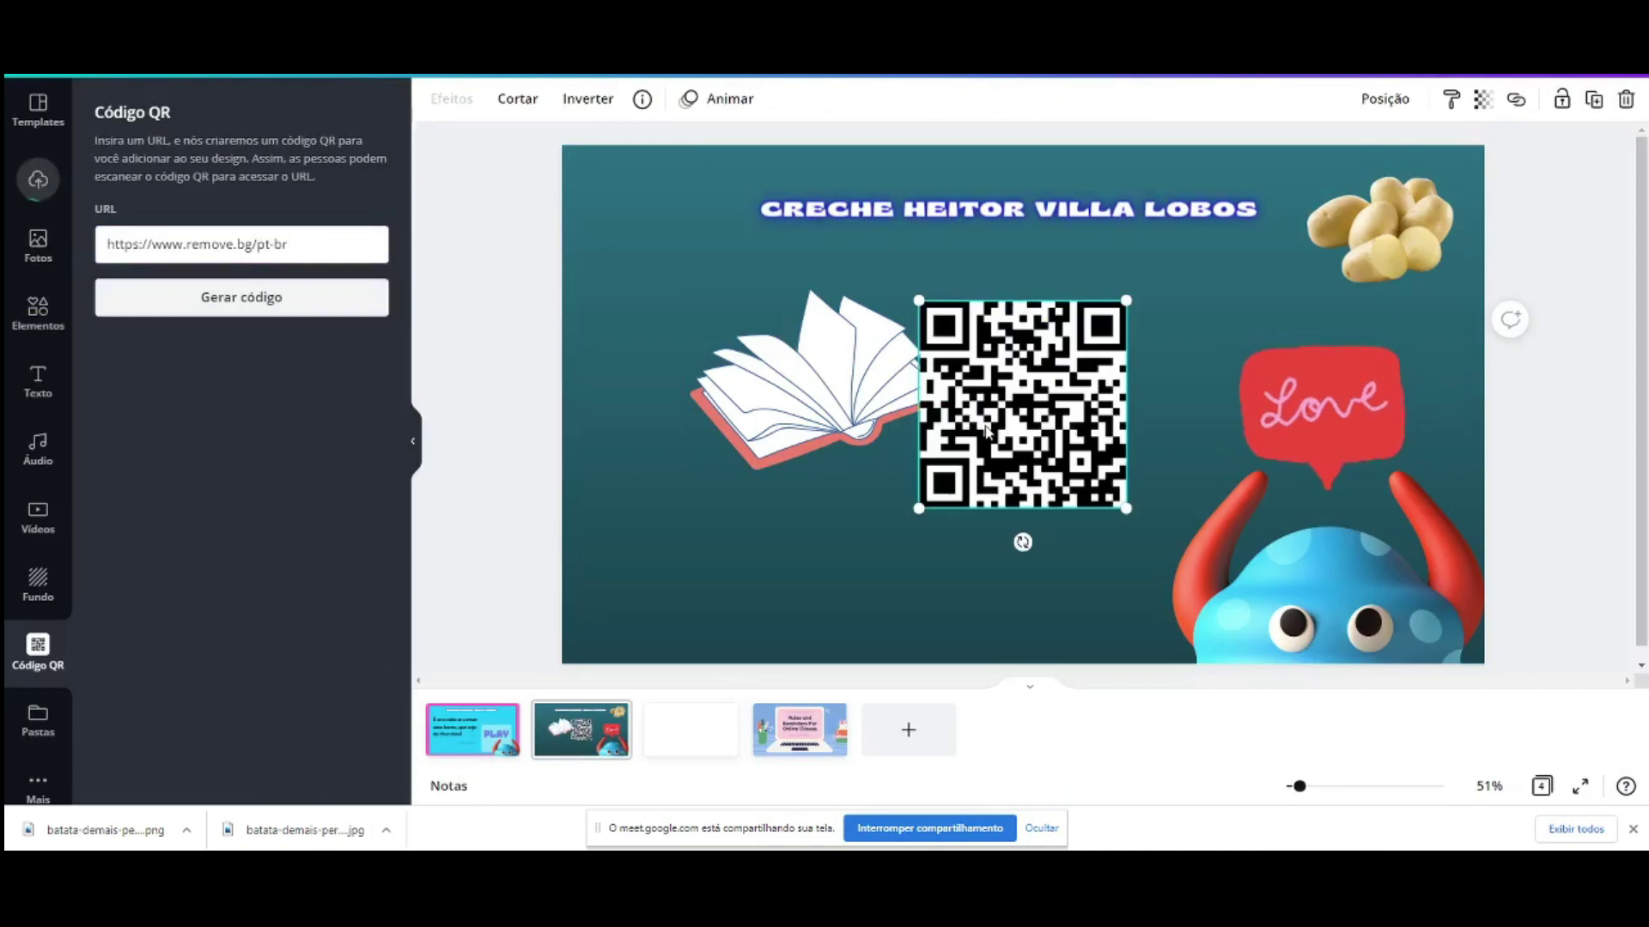
Step: Enlarge the QR code to about 579 by 579, shift the book to the slide's left edge, and center the code vertically below the title
mouse_move(919, 301)
mouse_down()
mouse_move(975, 357)
mouse_move(888, 307)
mouse_up()
click(985, 376)
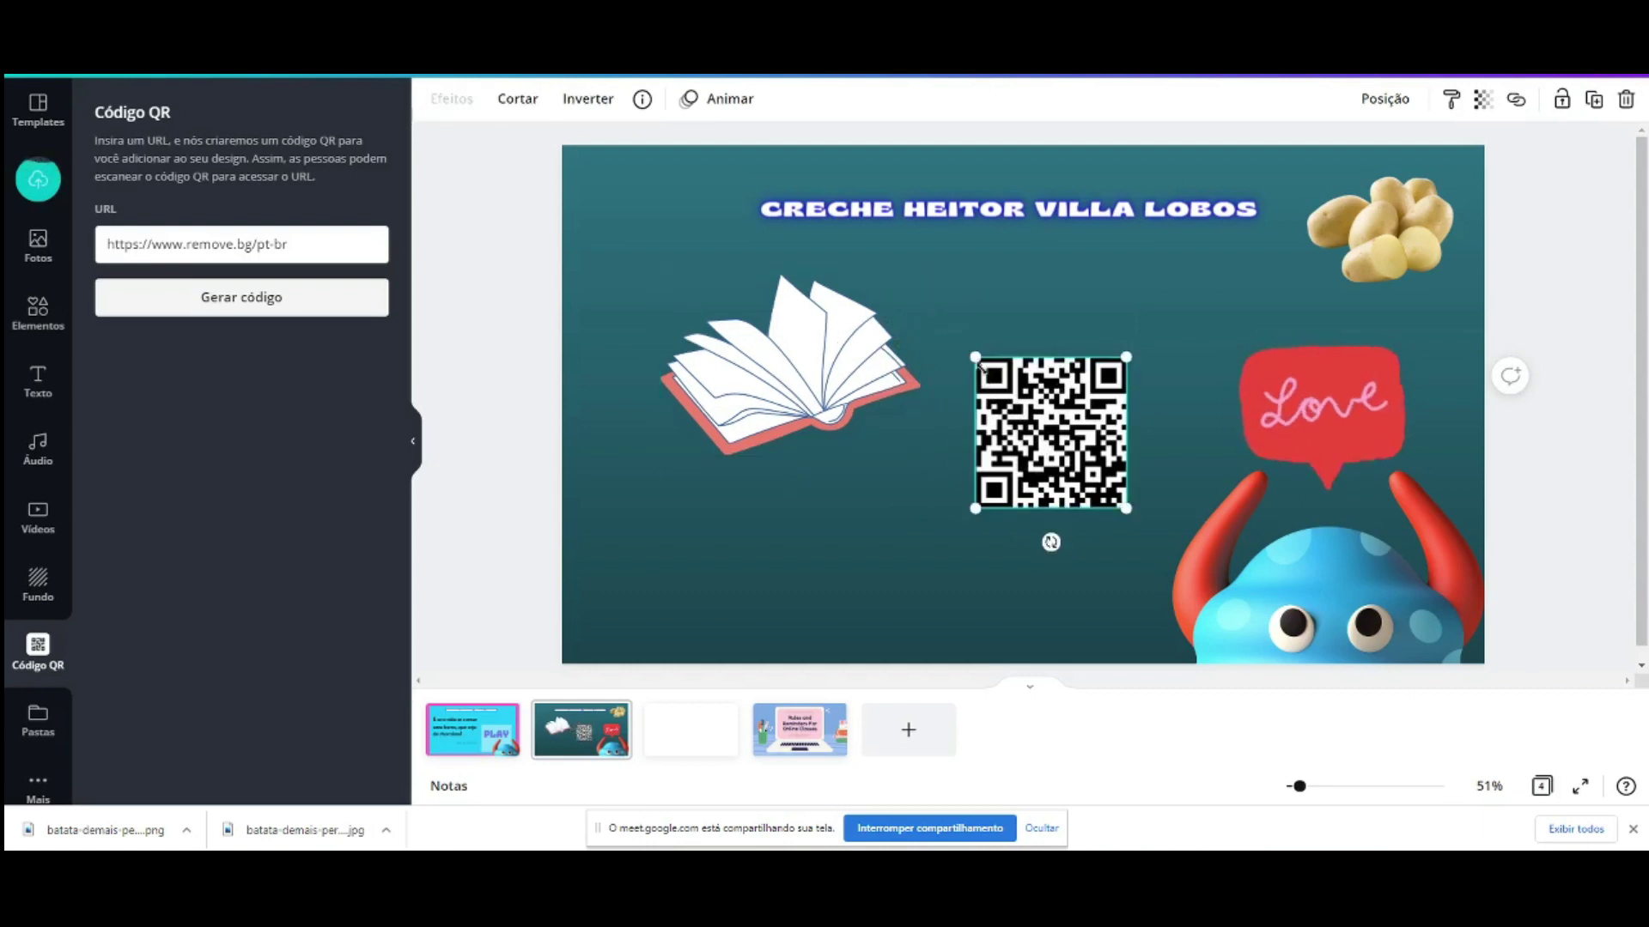
drag(974, 356, 848, 230)
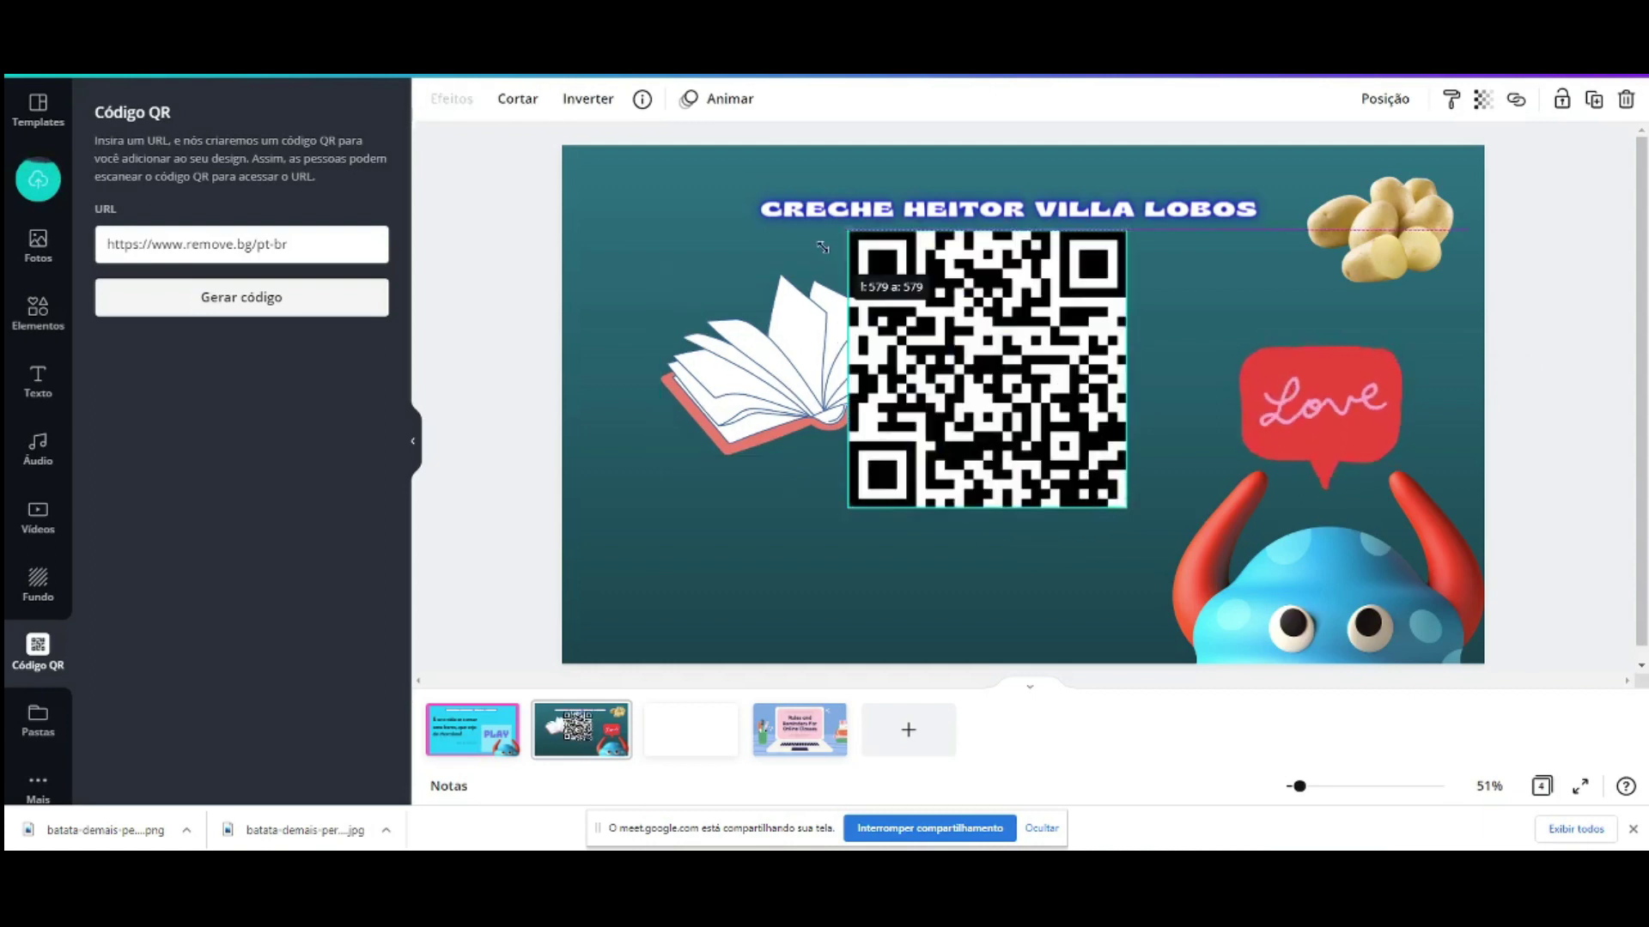
drag(787, 393, 657, 359)
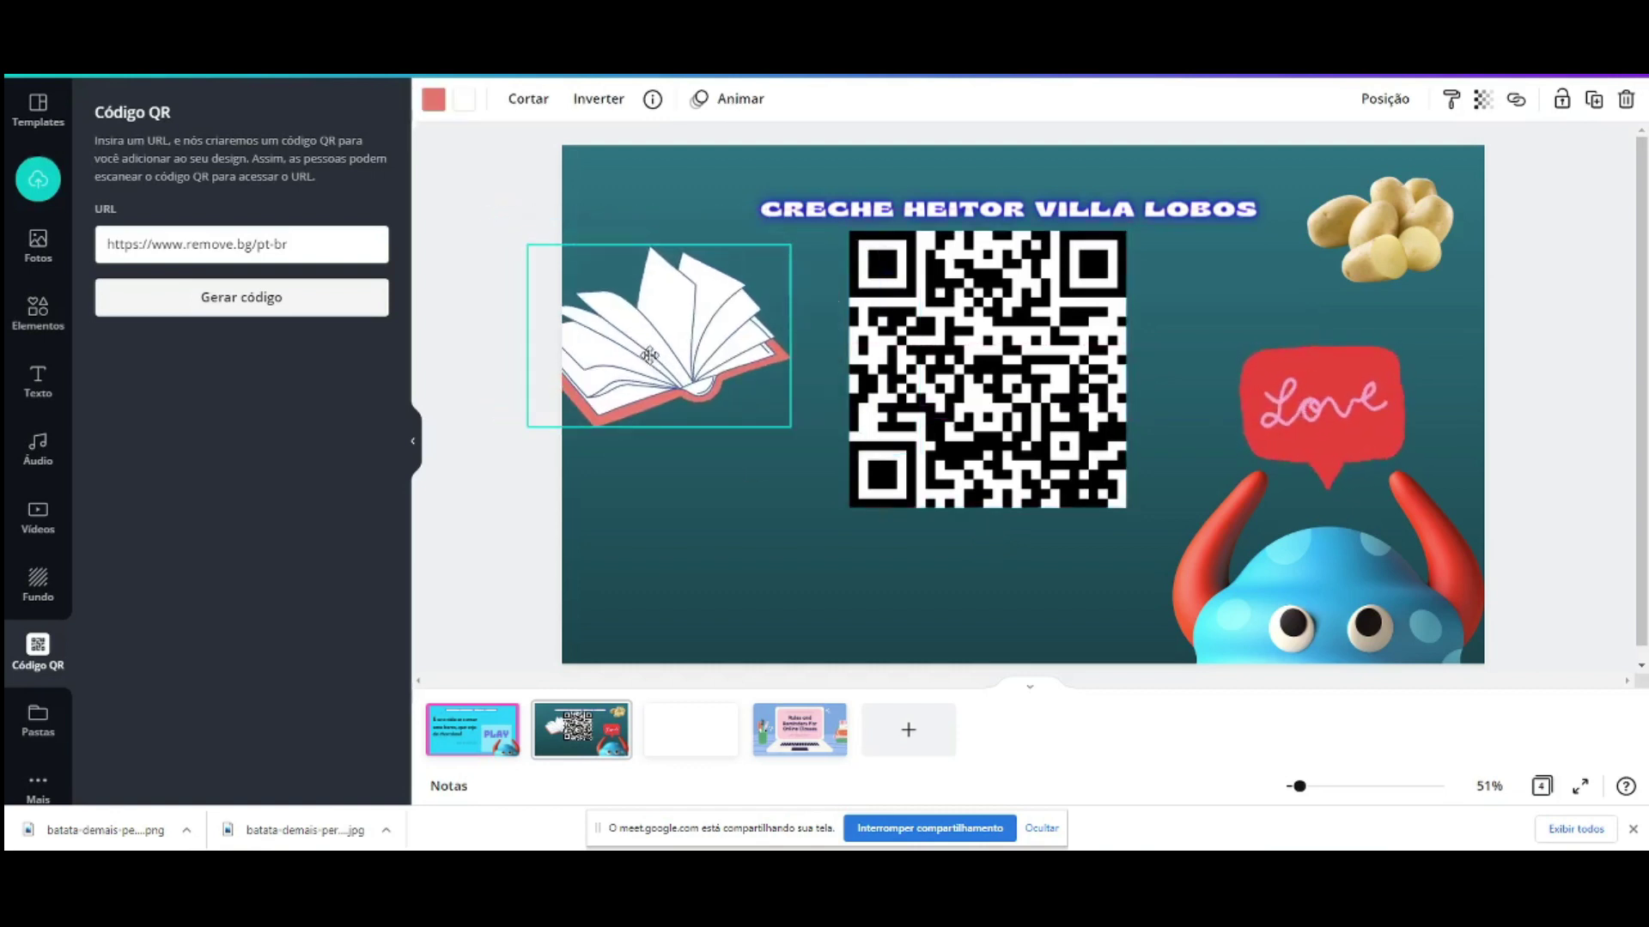
drag(987, 382, 979, 416)
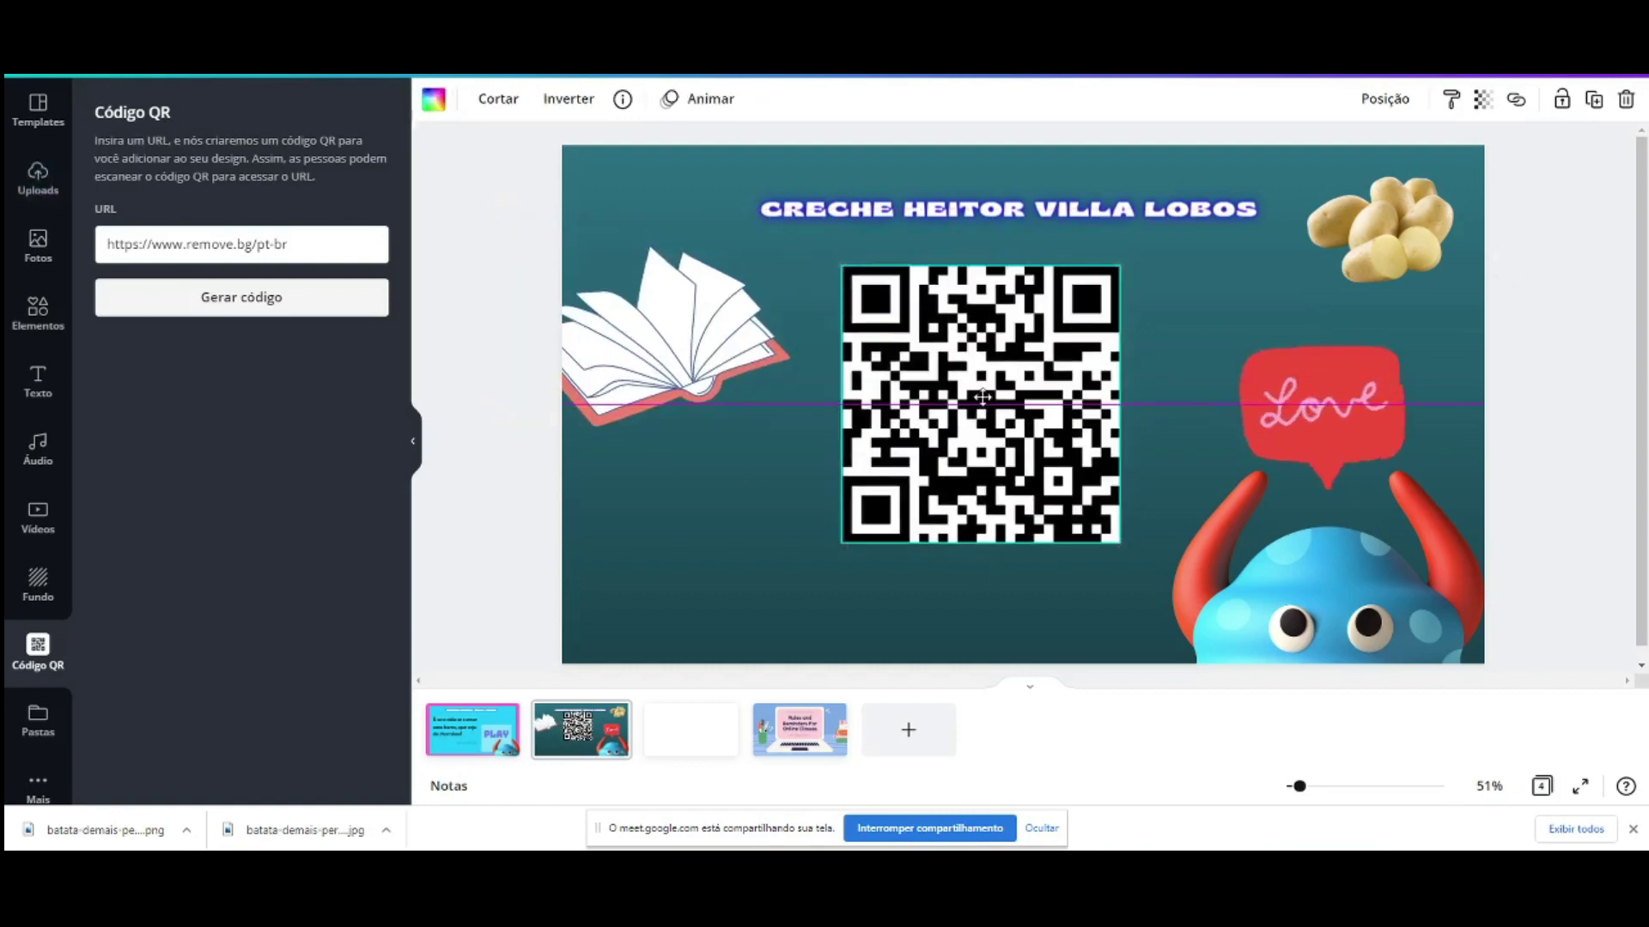
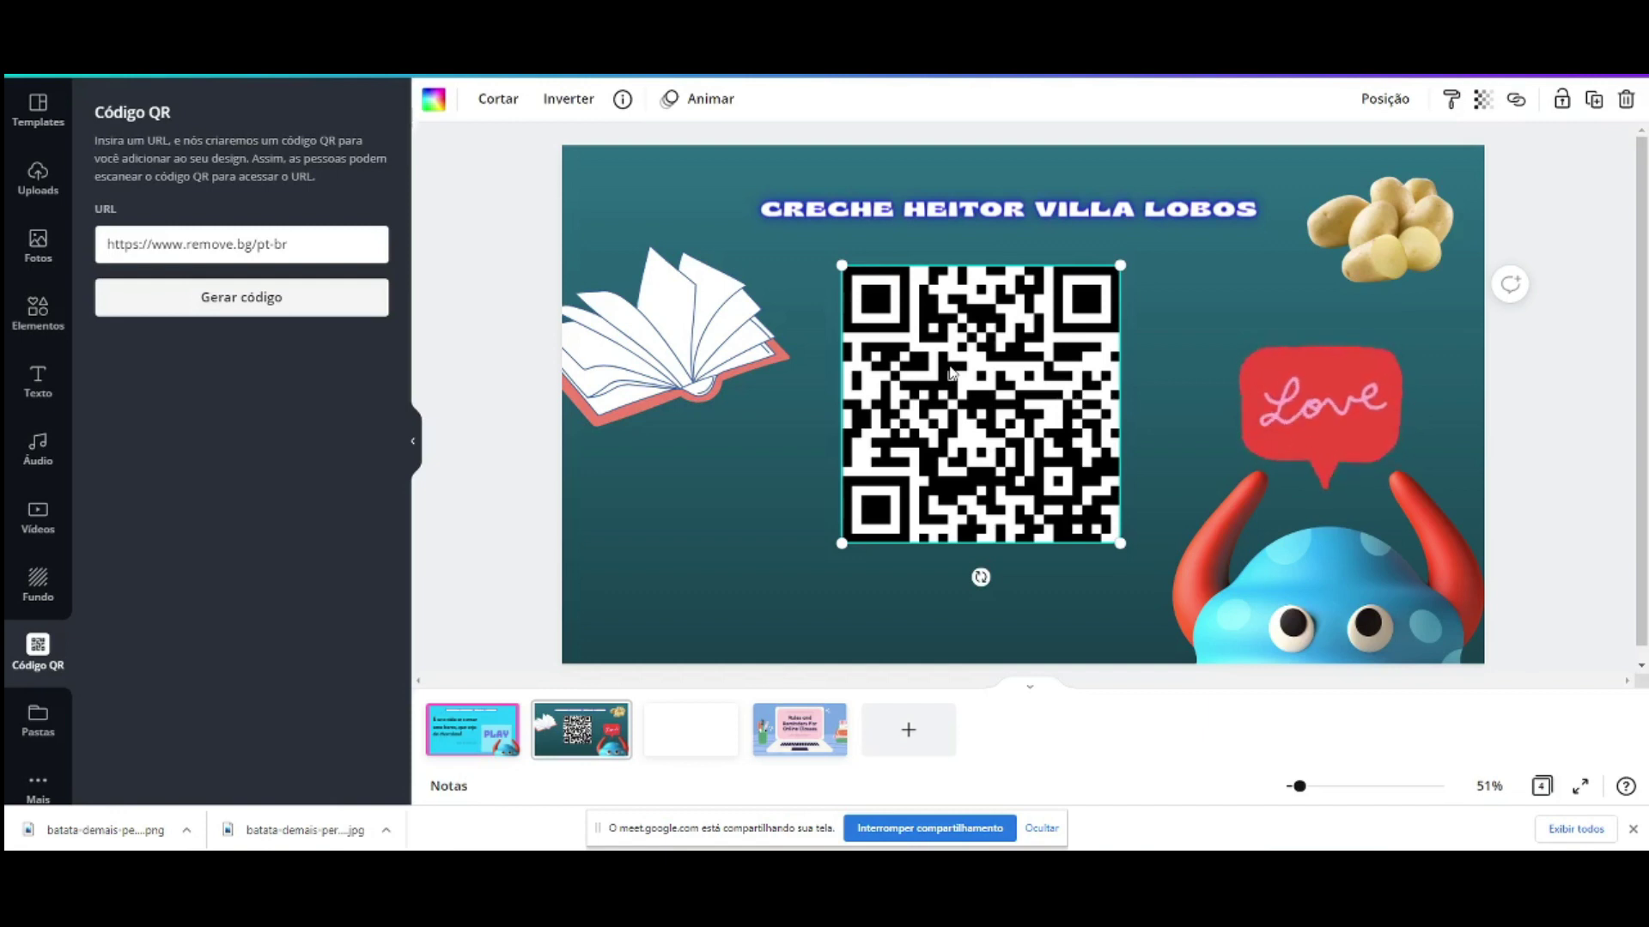
Step: Delete the QR code from the slide, and enlarge the book and place it in the middle of the slide's left half
key(Delete)
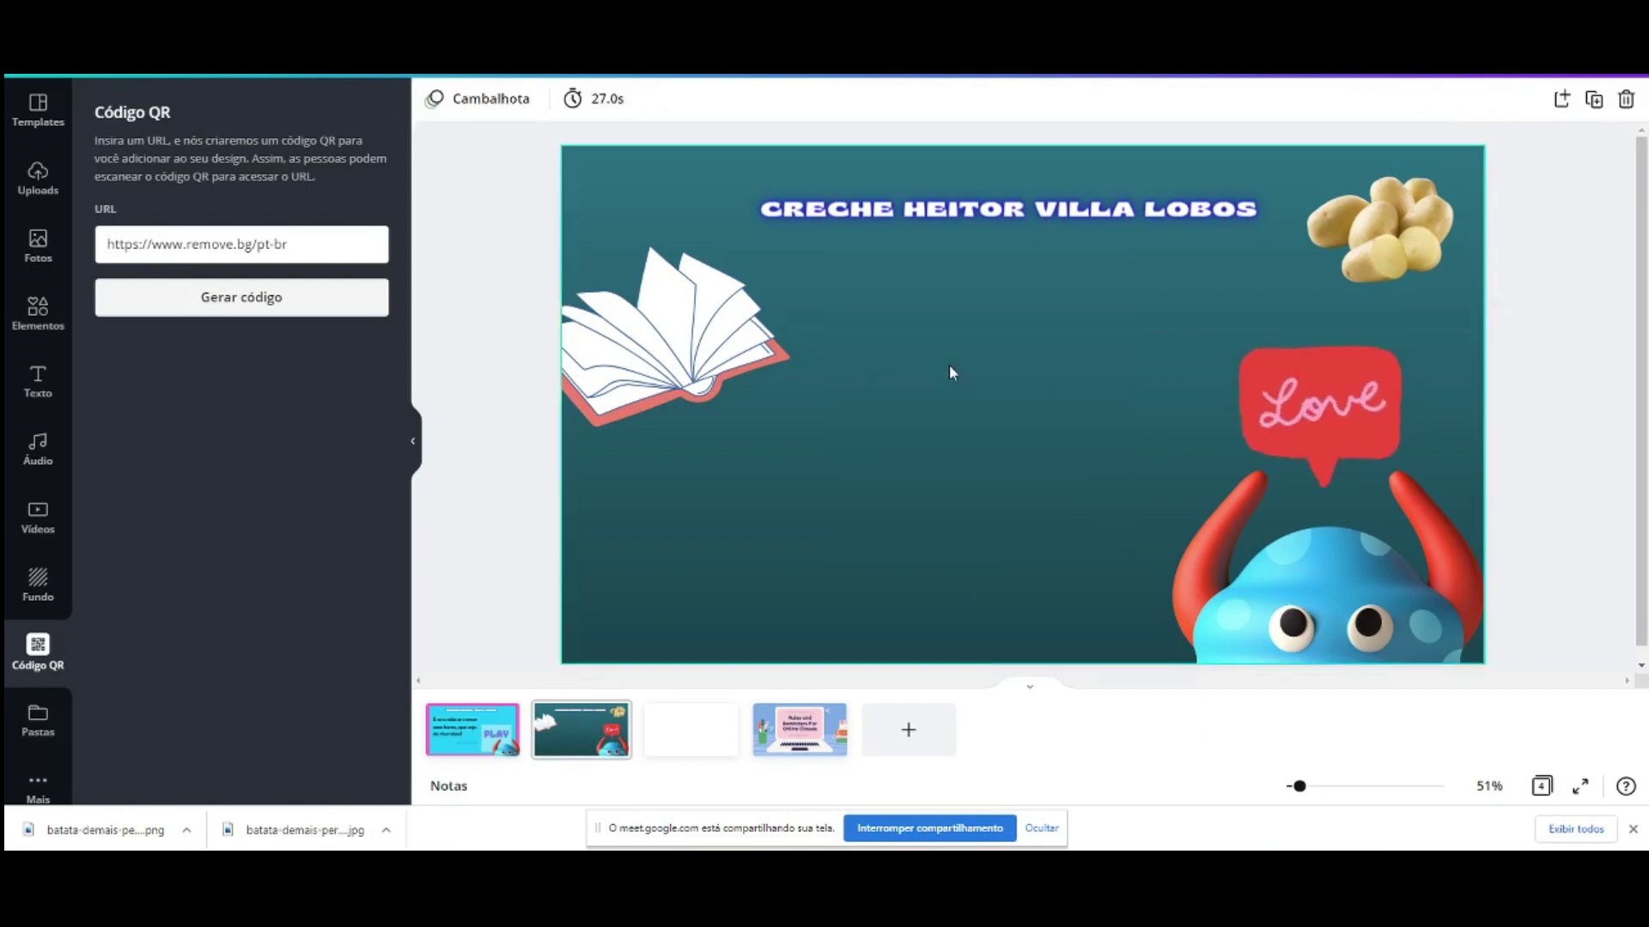
click(773, 403)
drag(789, 426, 862, 477)
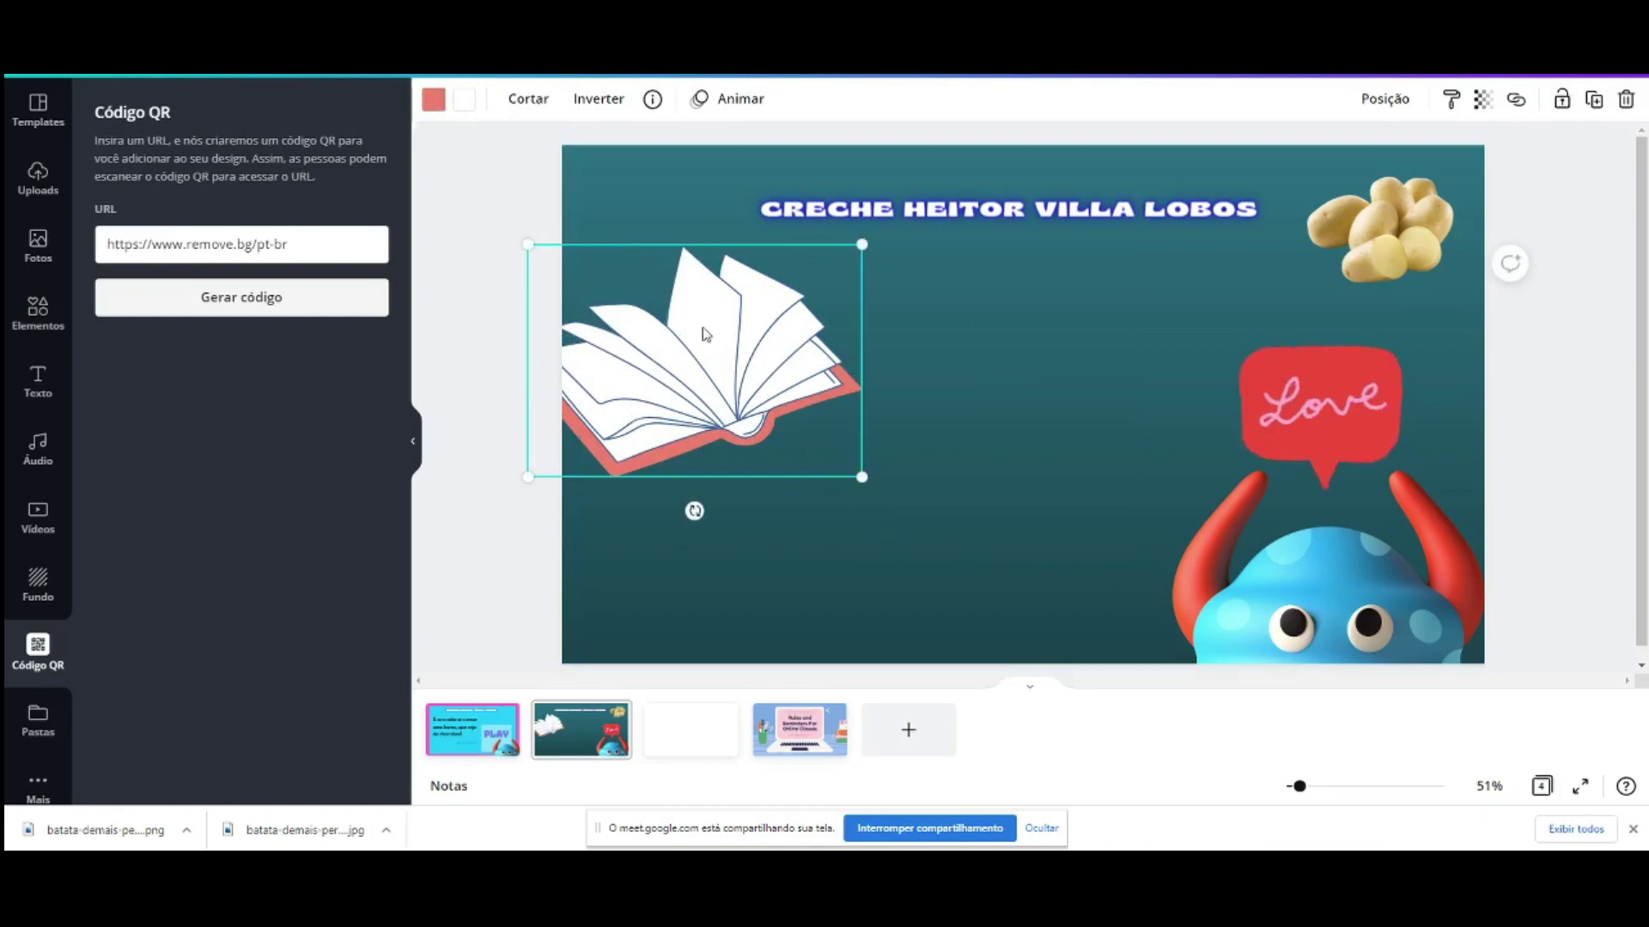
drag(761, 368, 760, 342)
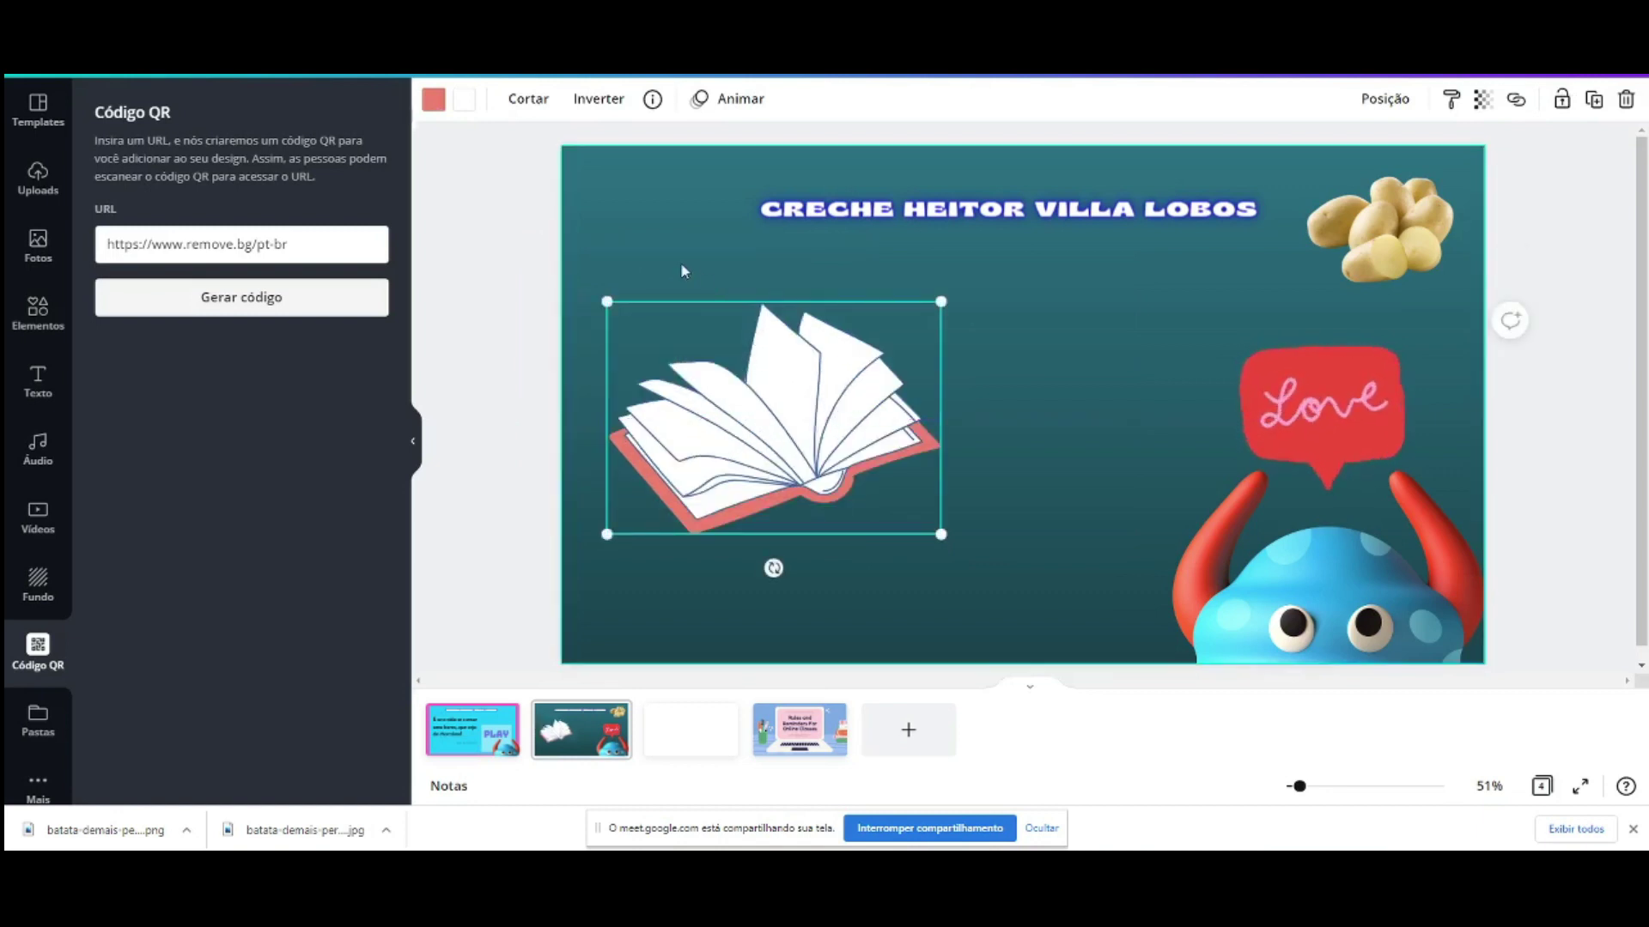
click(680, 261)
click(791, 354)
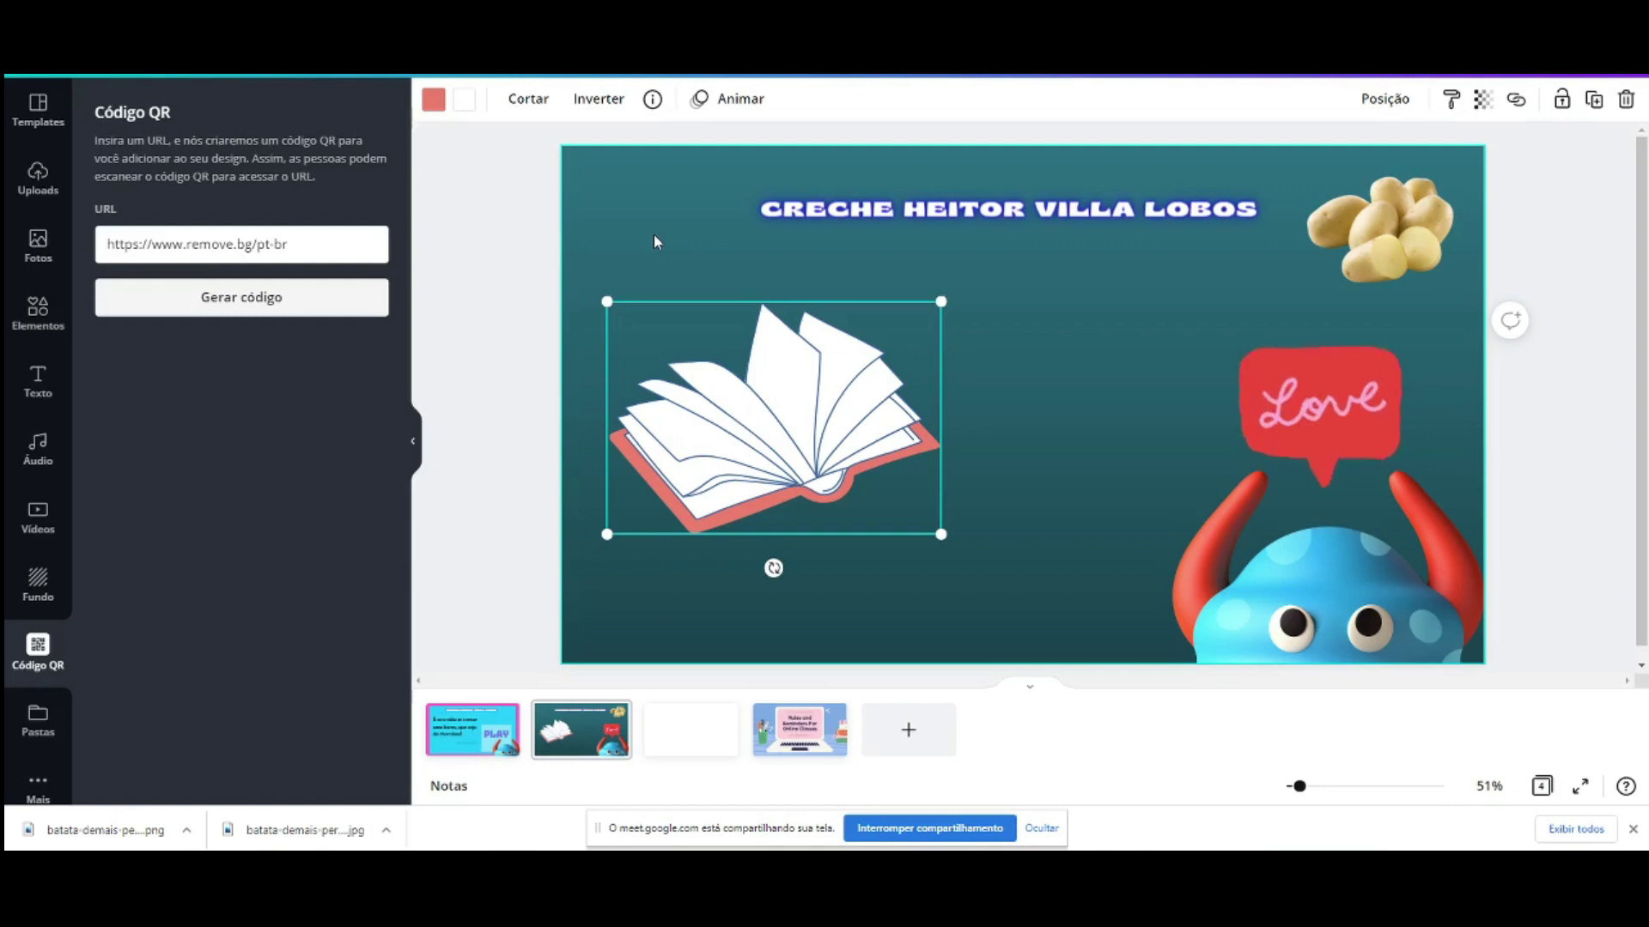
click(498, 244)
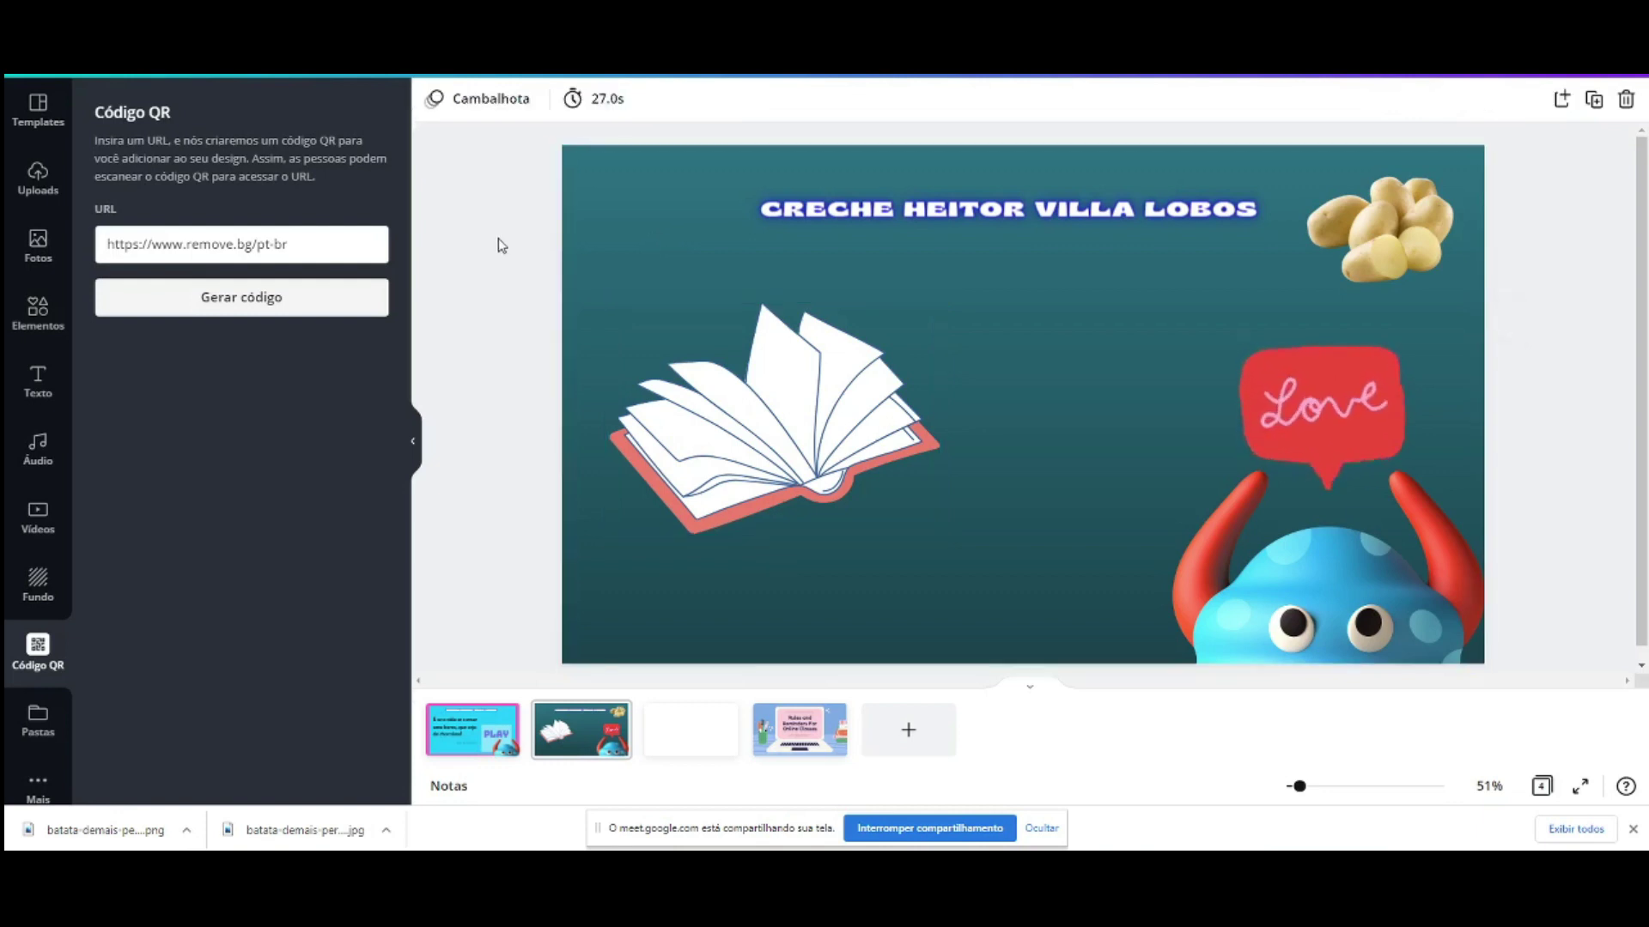
click(756, 359)
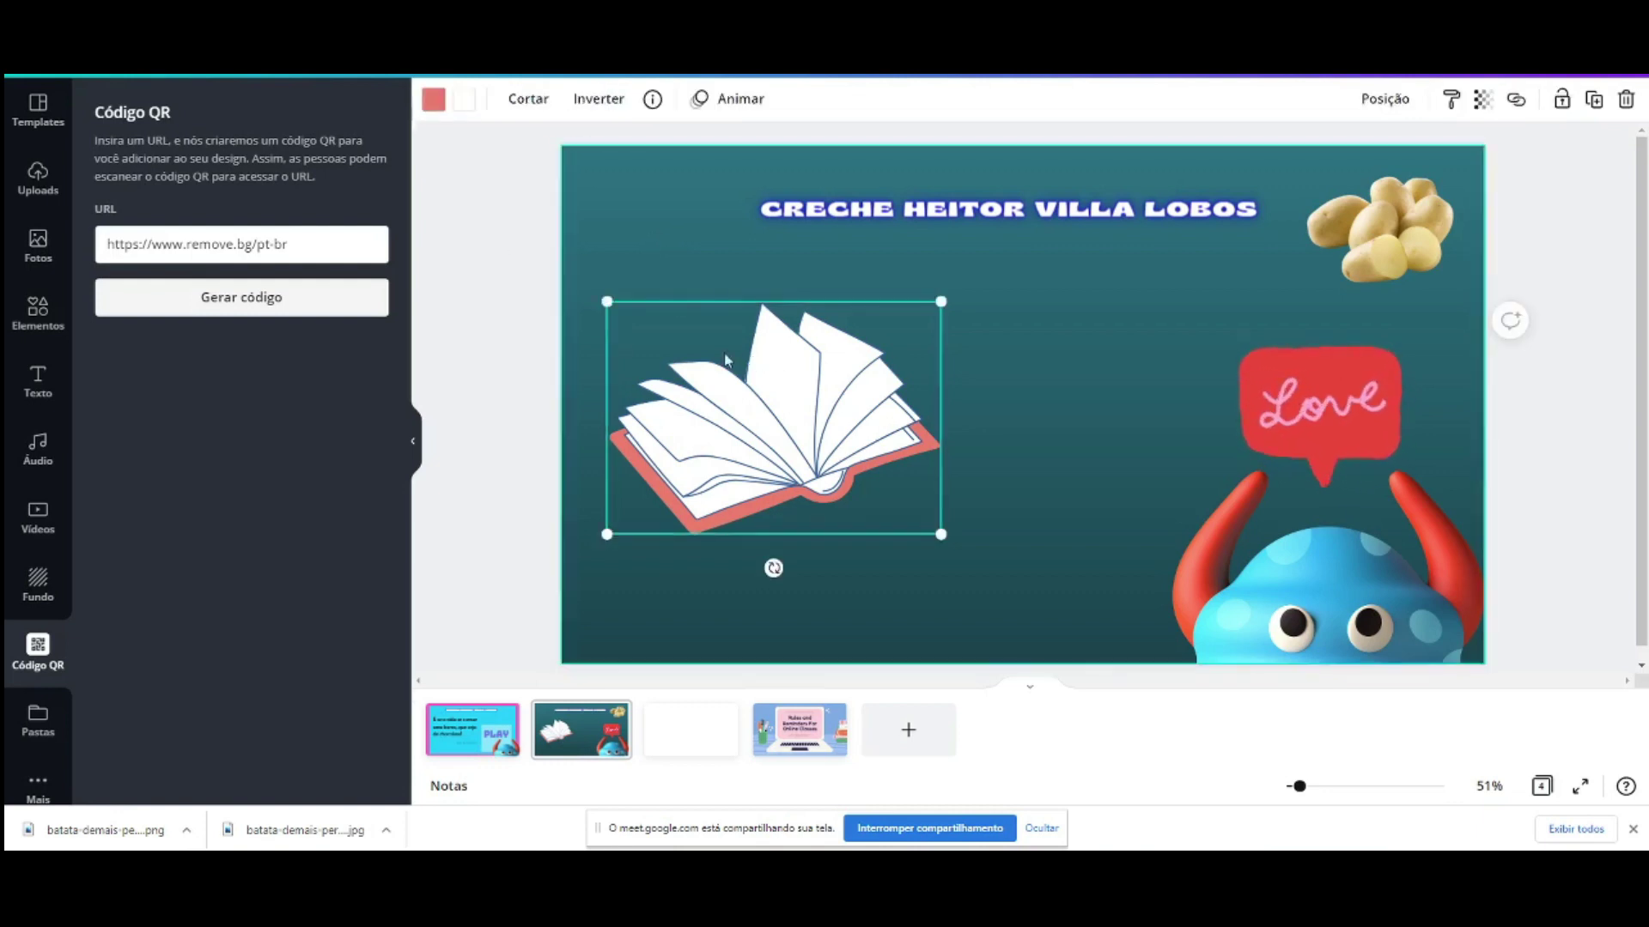
click(1518, 103)
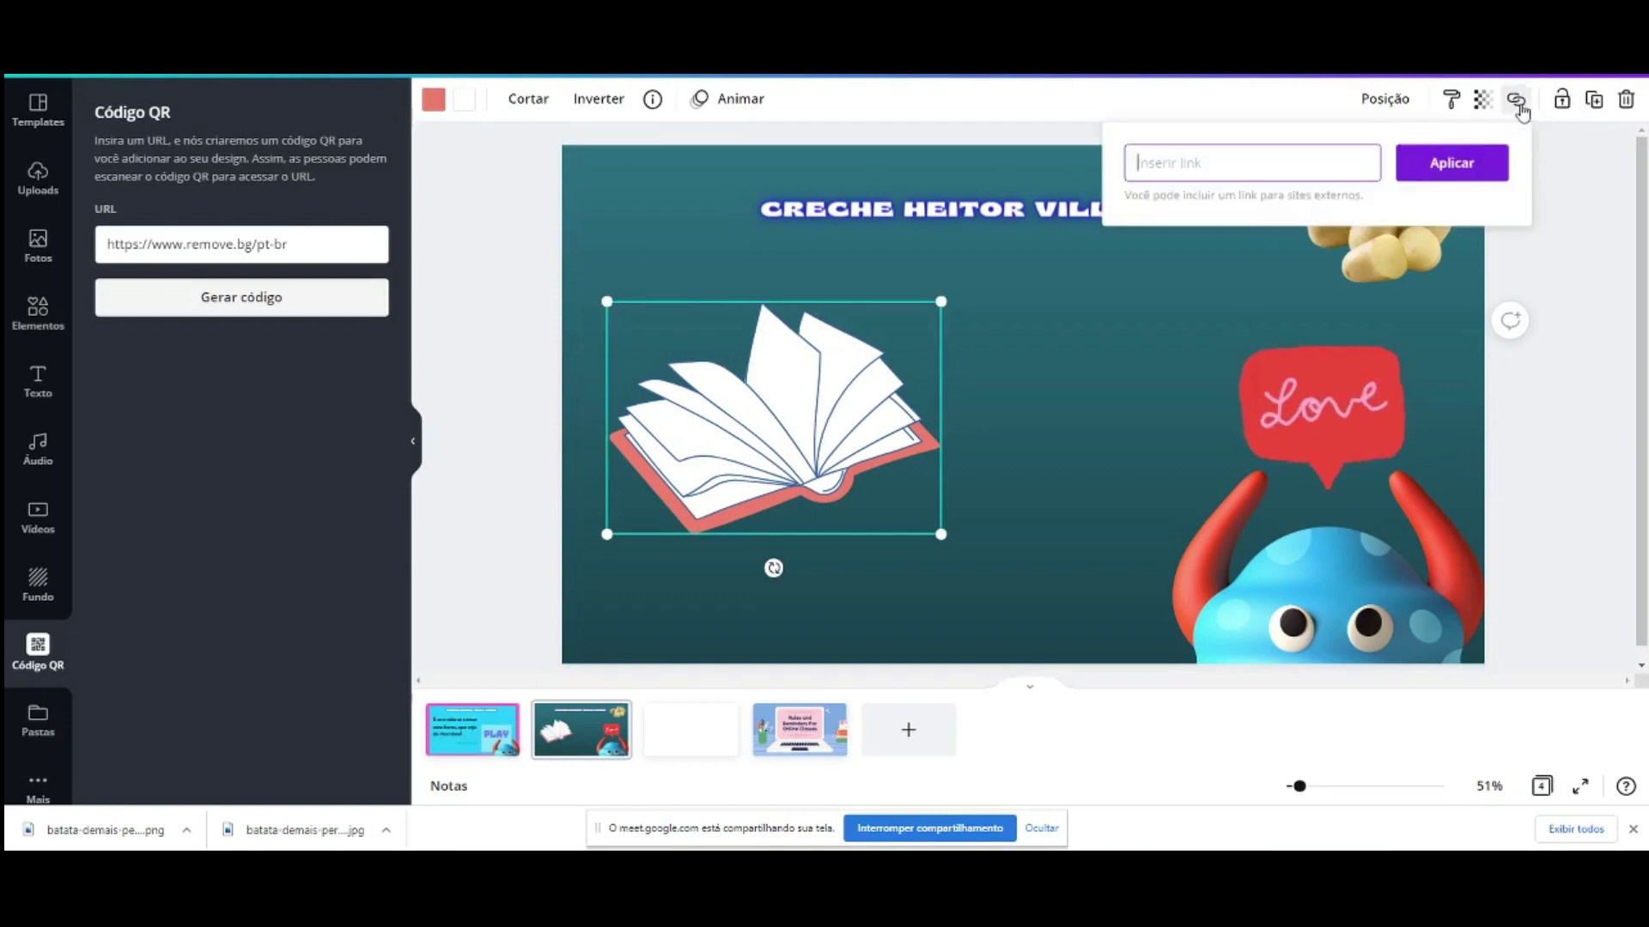
text(https://www.remove.bg/pt-br)
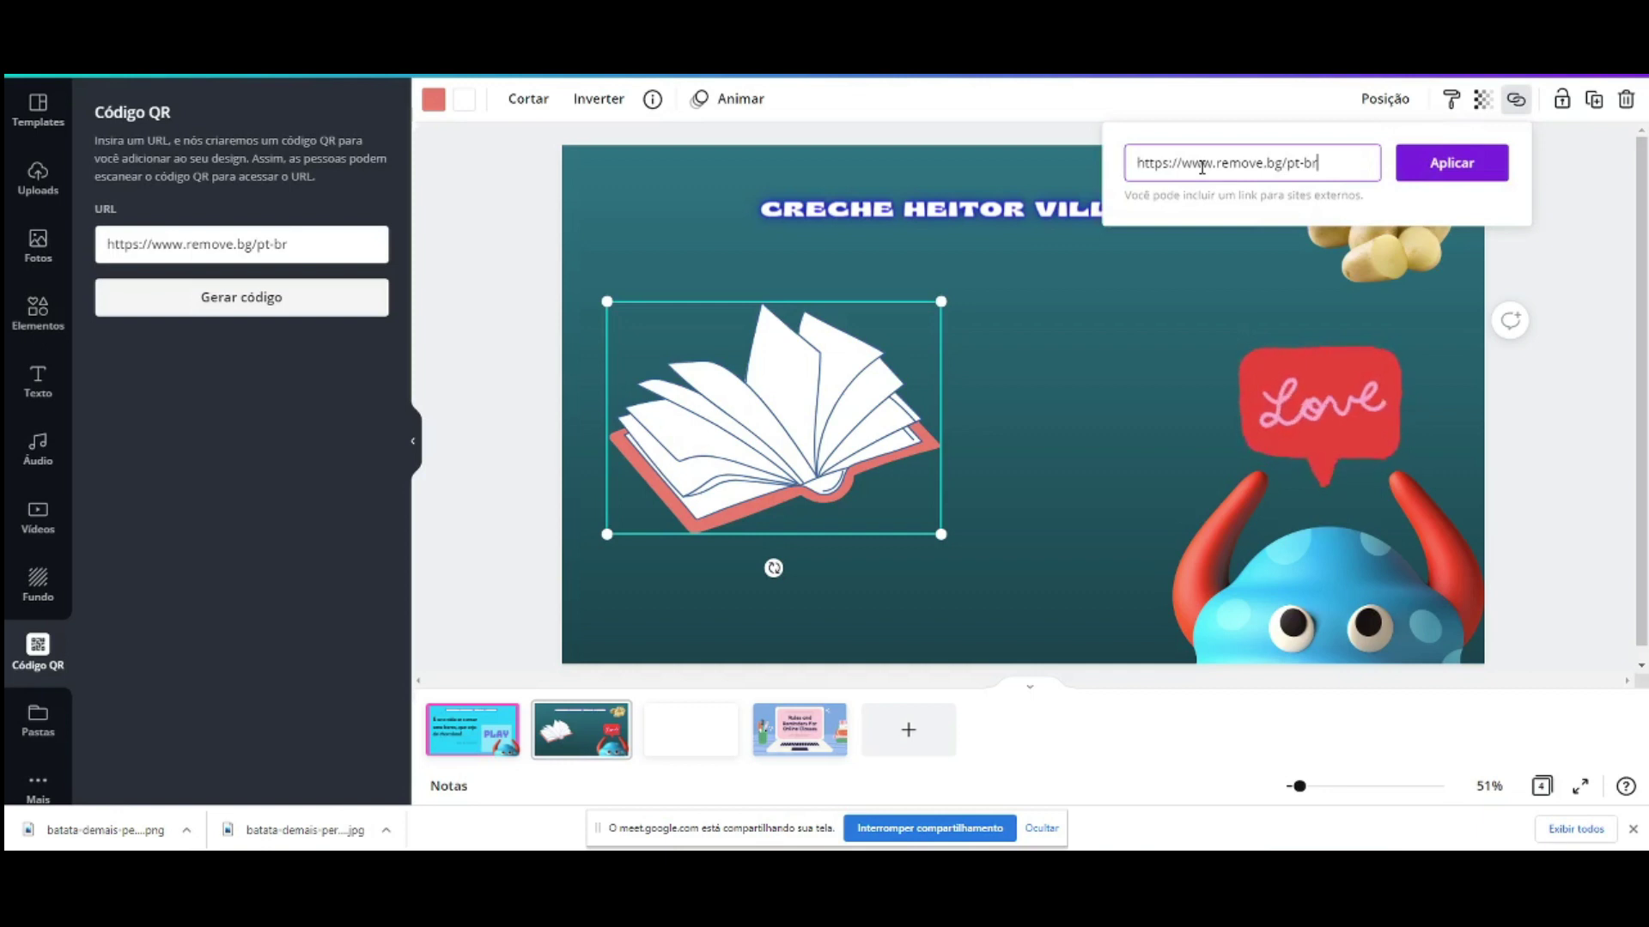
click(1445, 165)
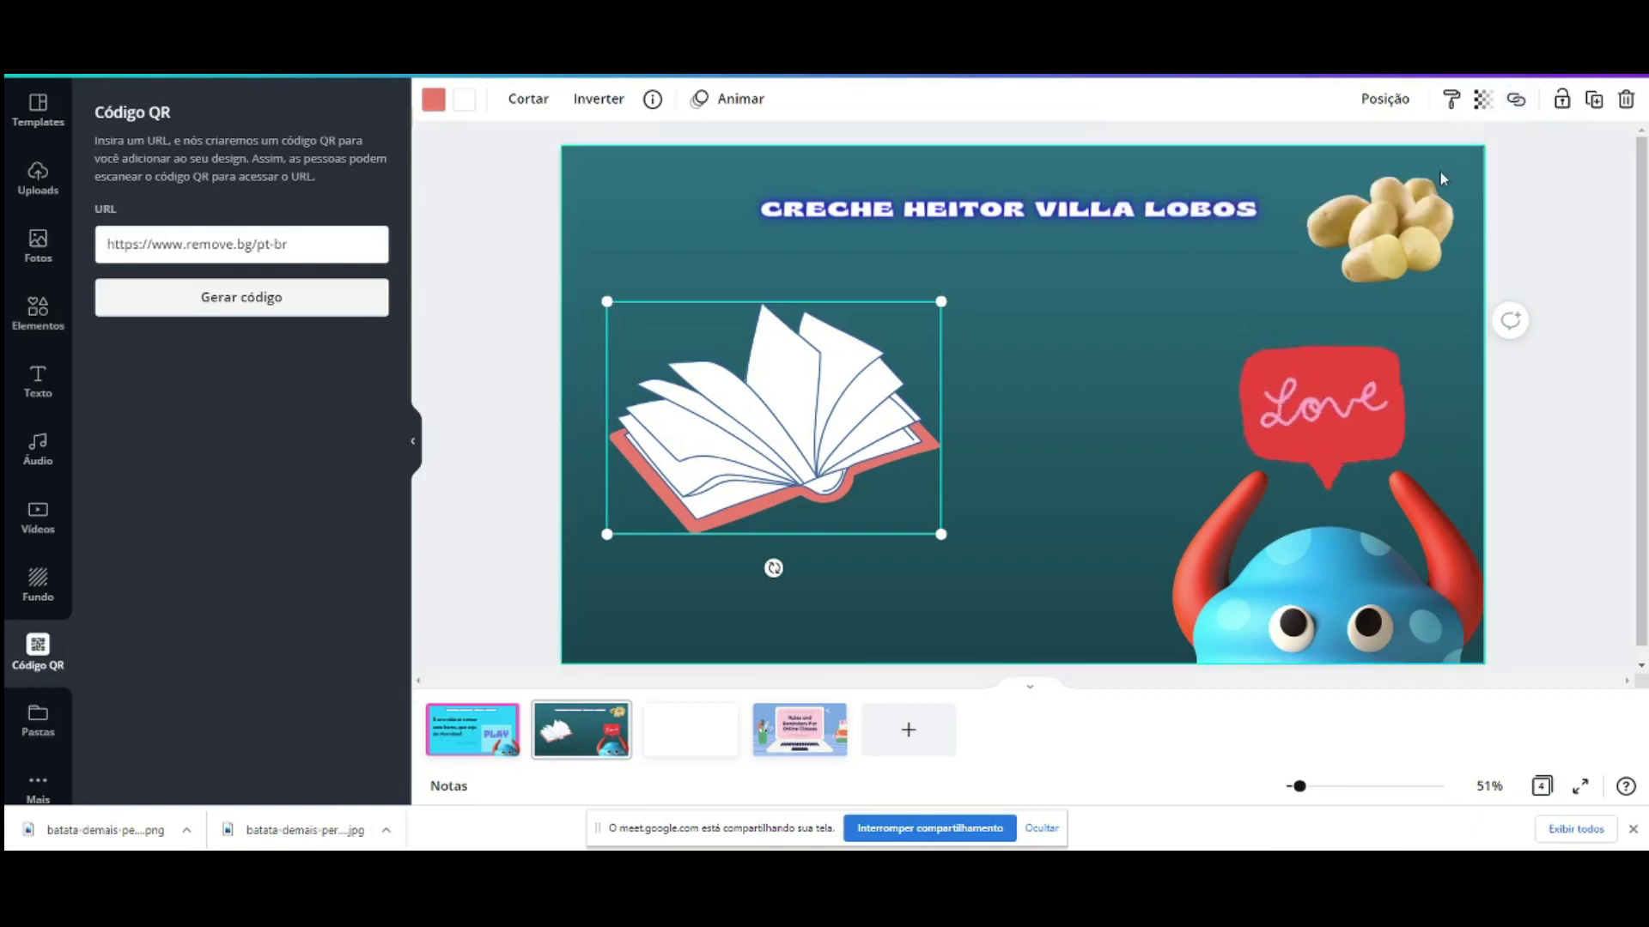
click(1080, 381)
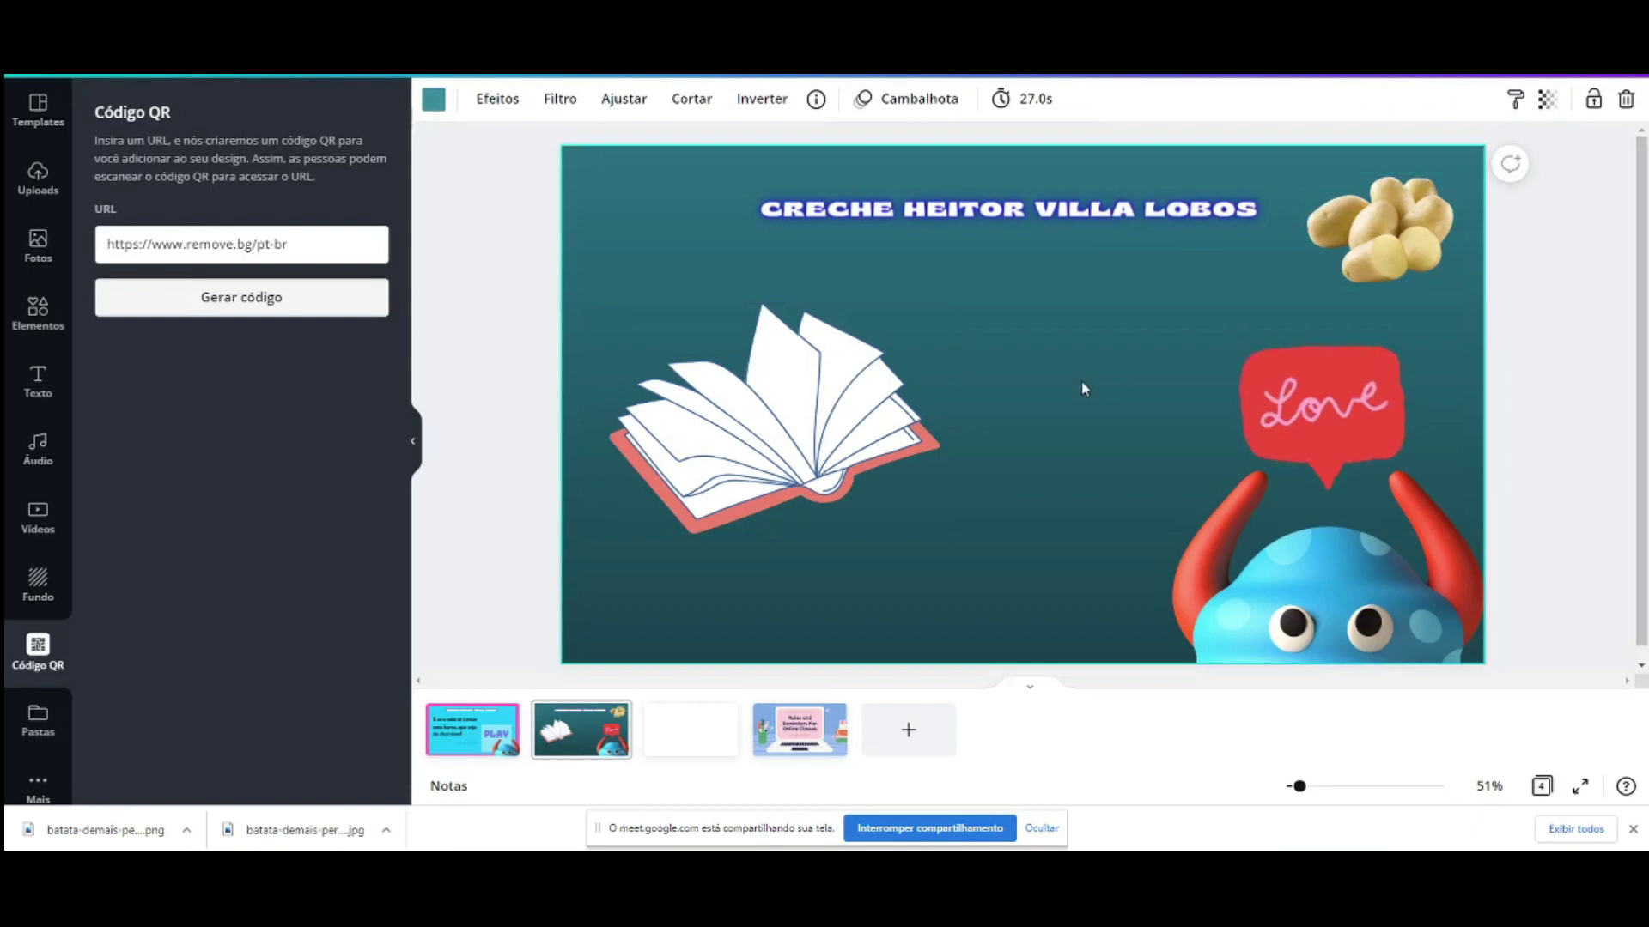
click(753, 351)
click(674, 210)
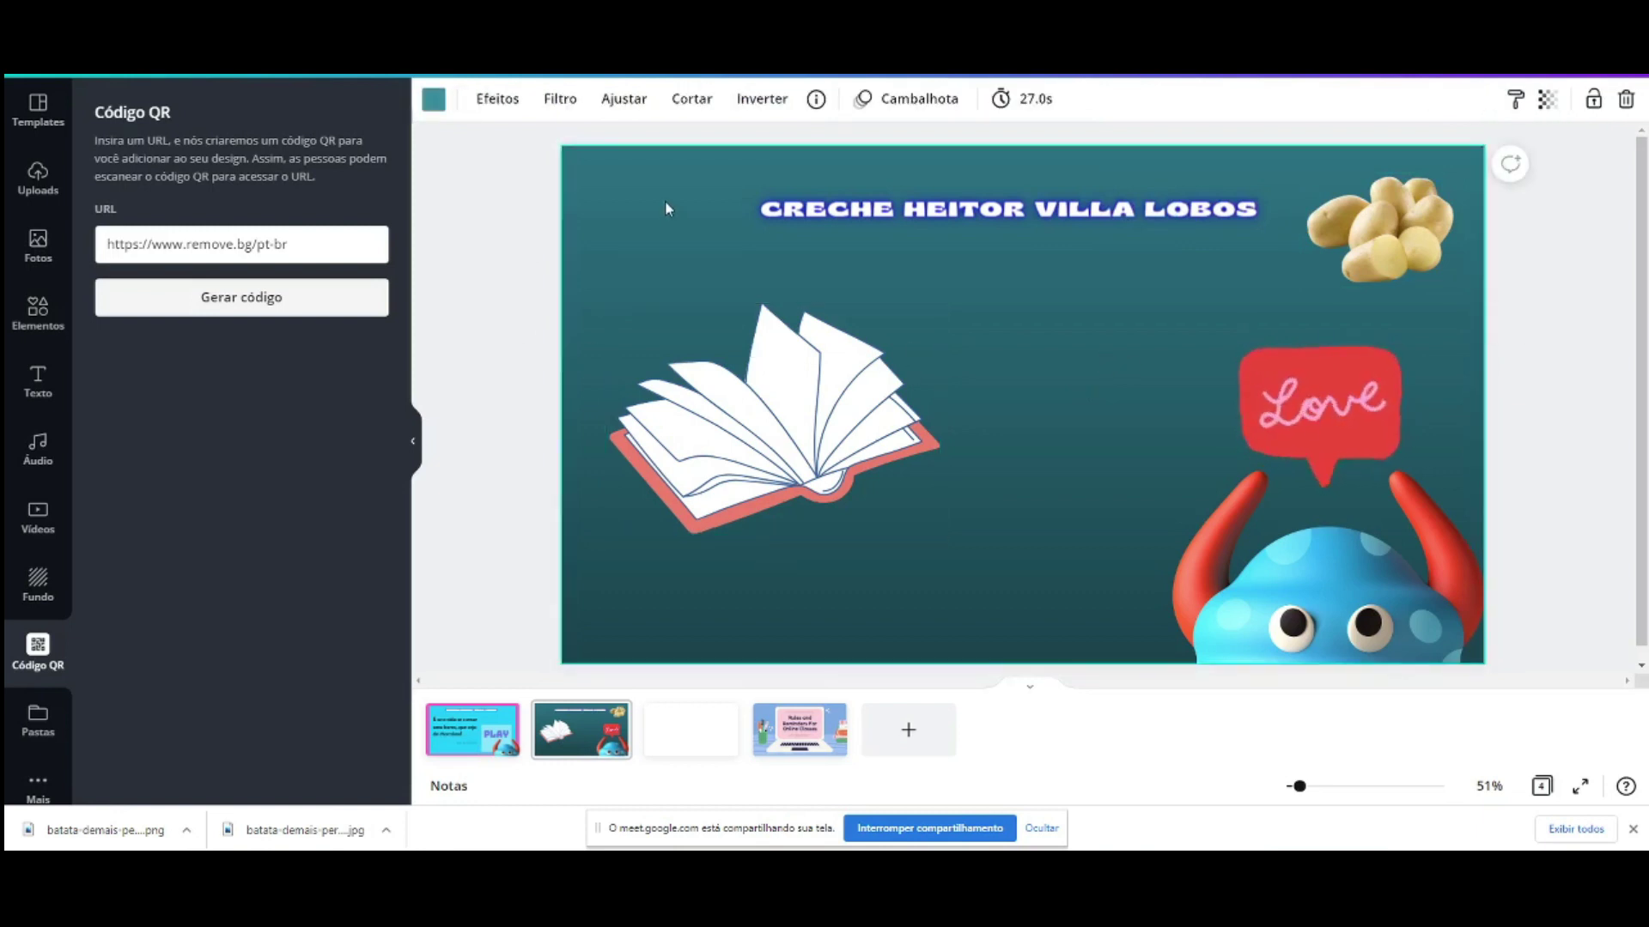
click(793, 412)
click(1042, 383)
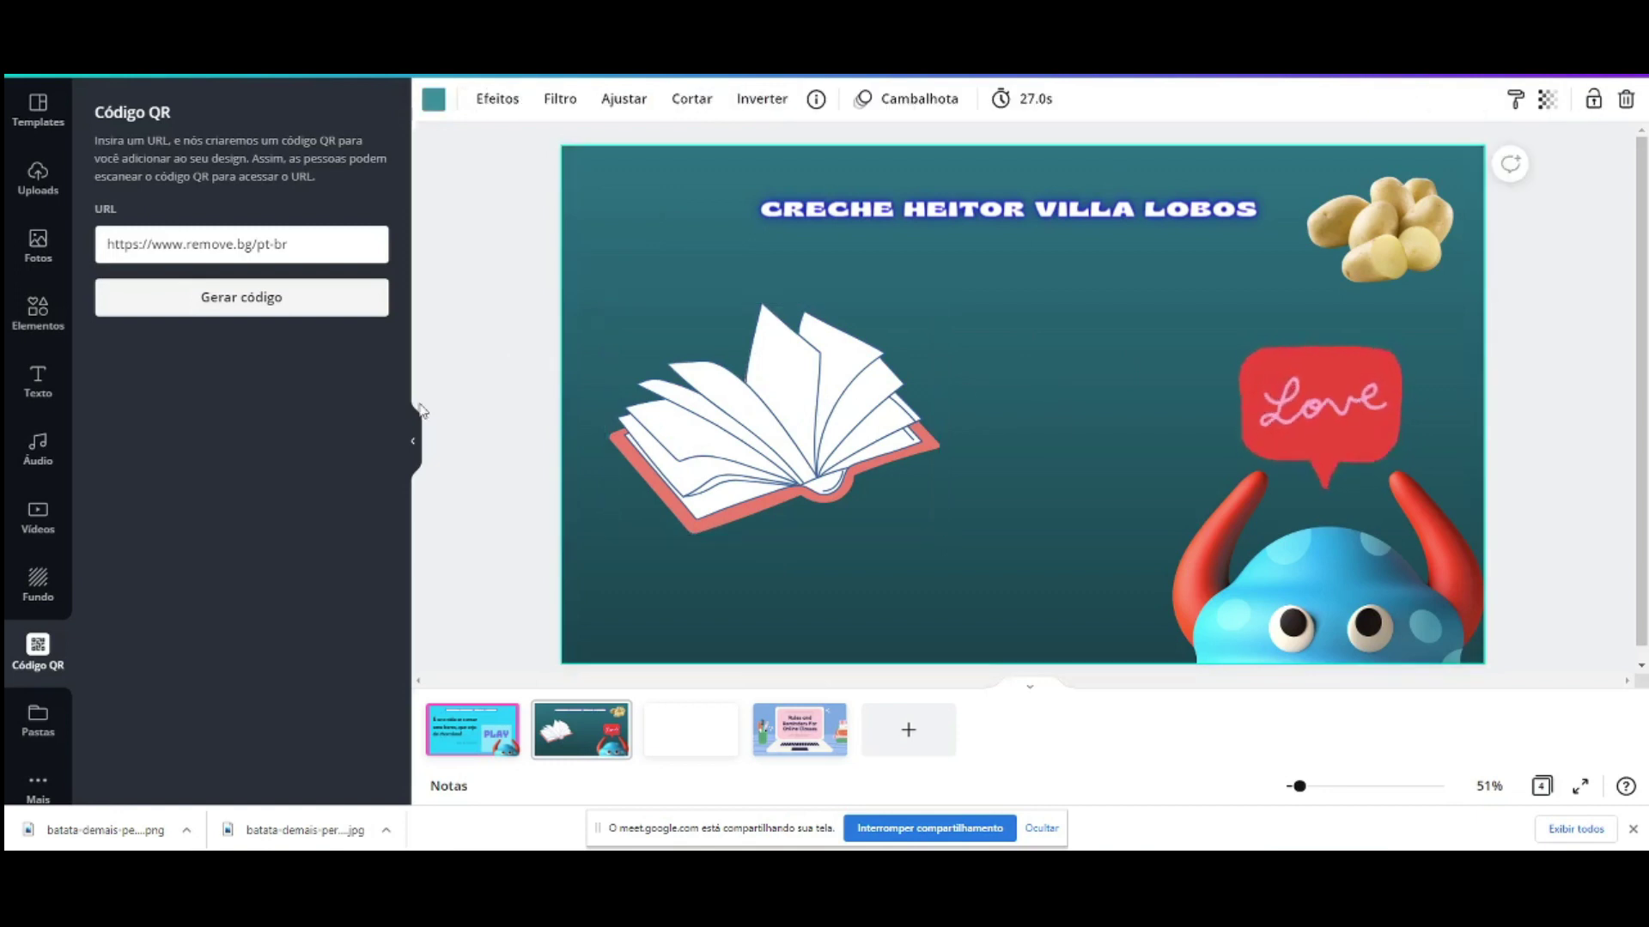
Step: Collapse the QR code pane and delete the potato image from the slide
click(413, 440)
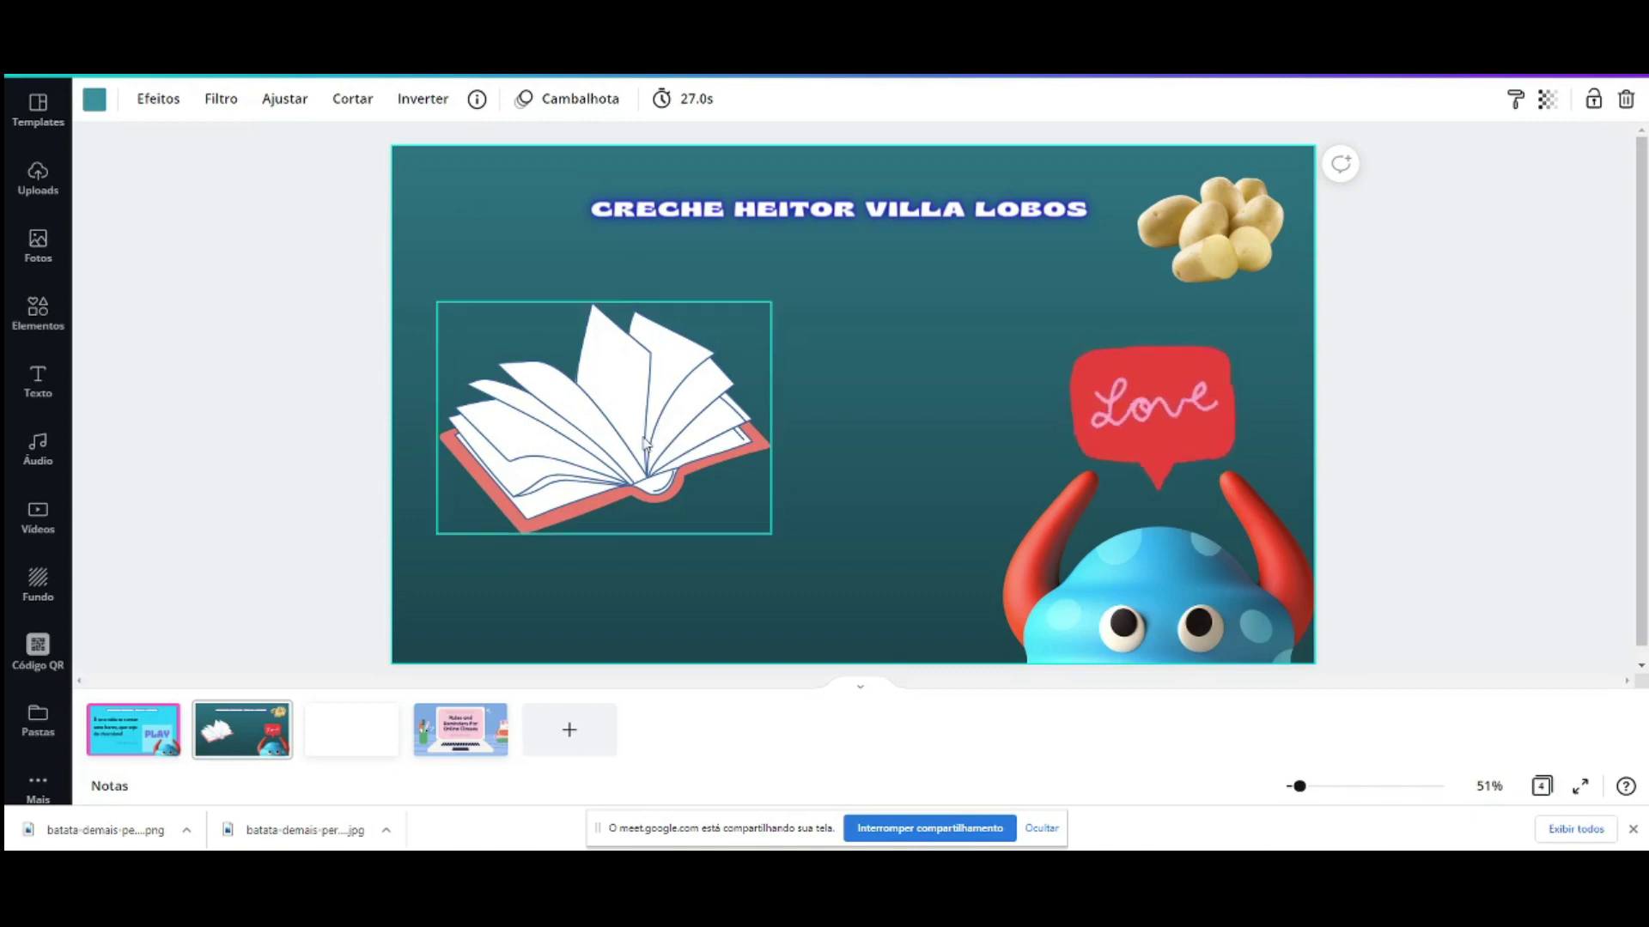
click(589, 380)
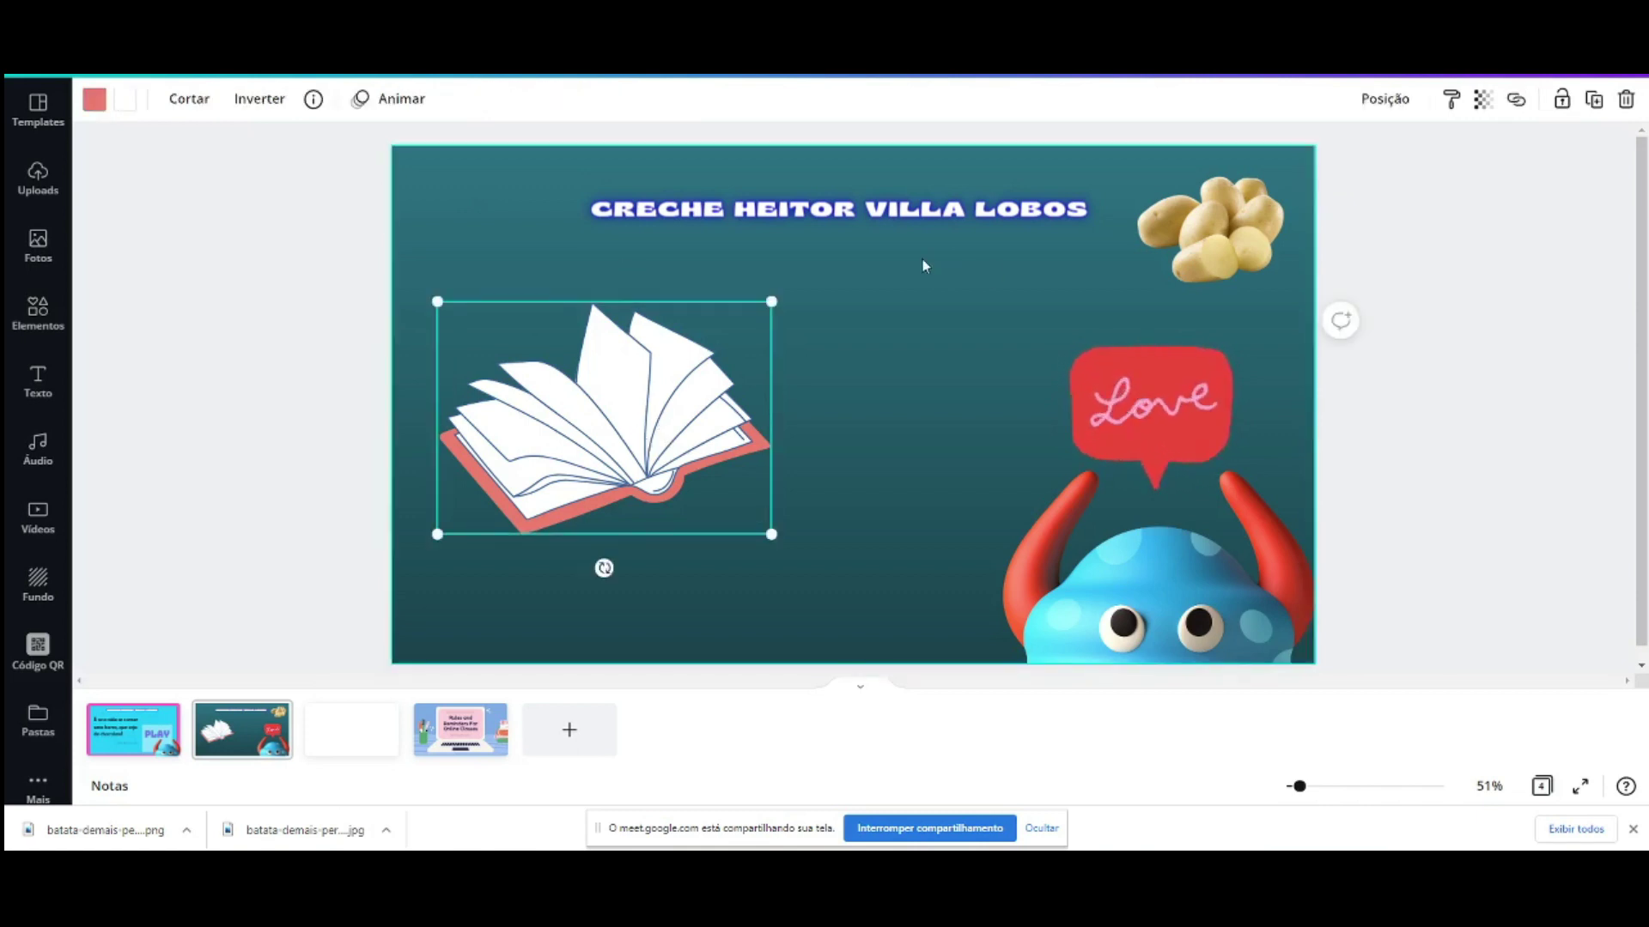
click(1290, 243)
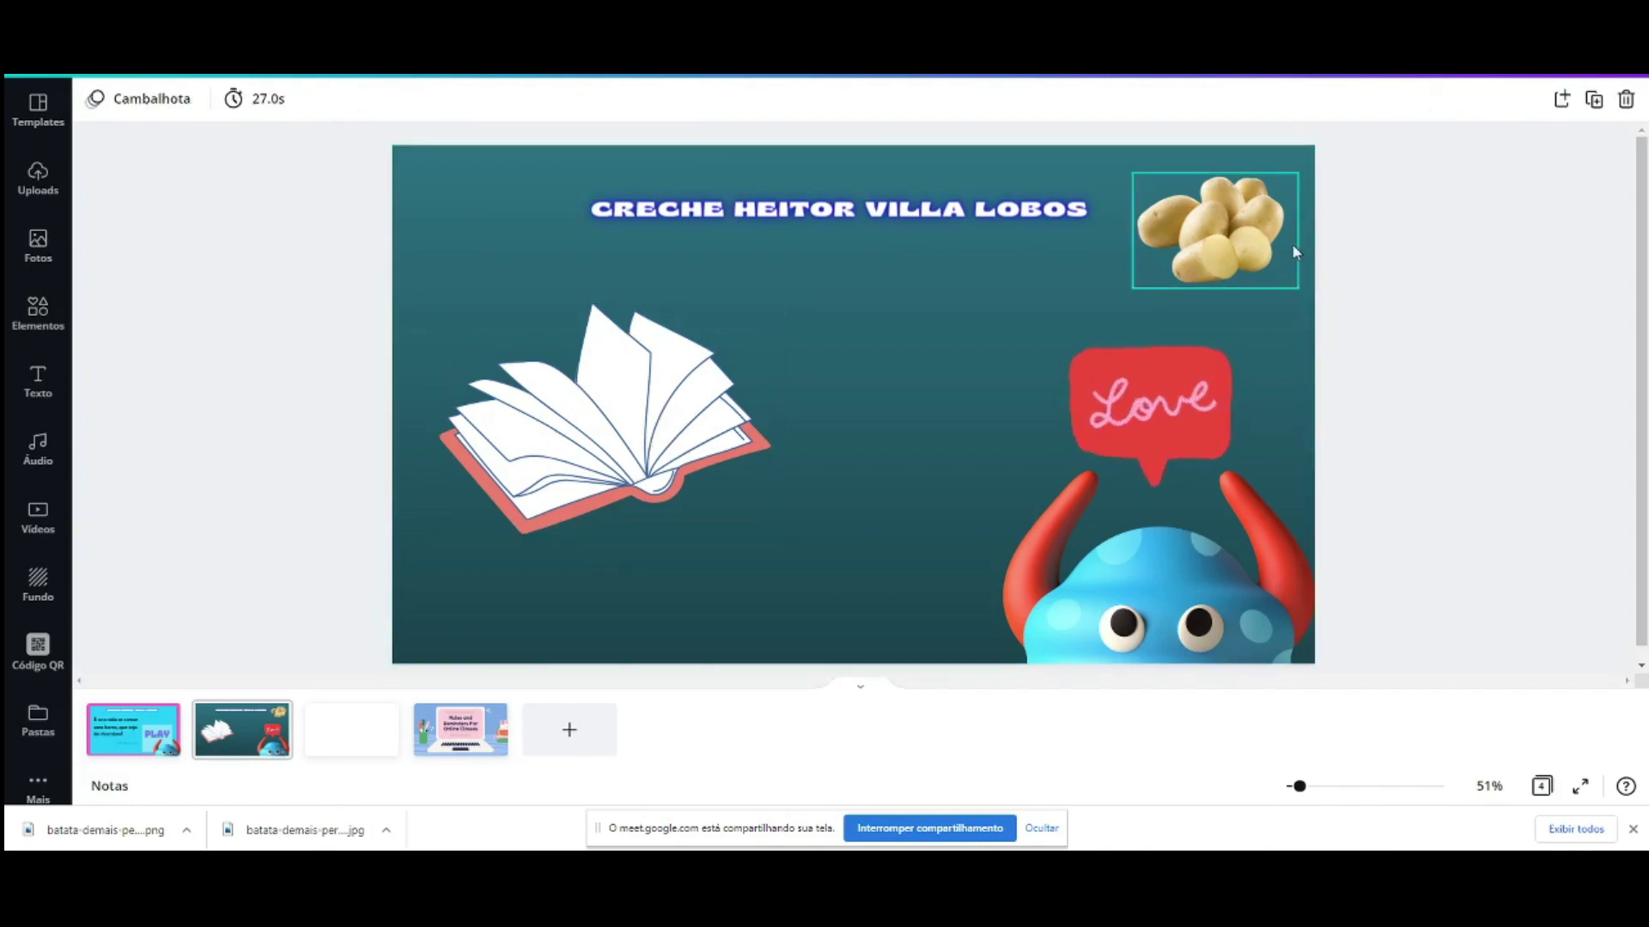
key(Delete)
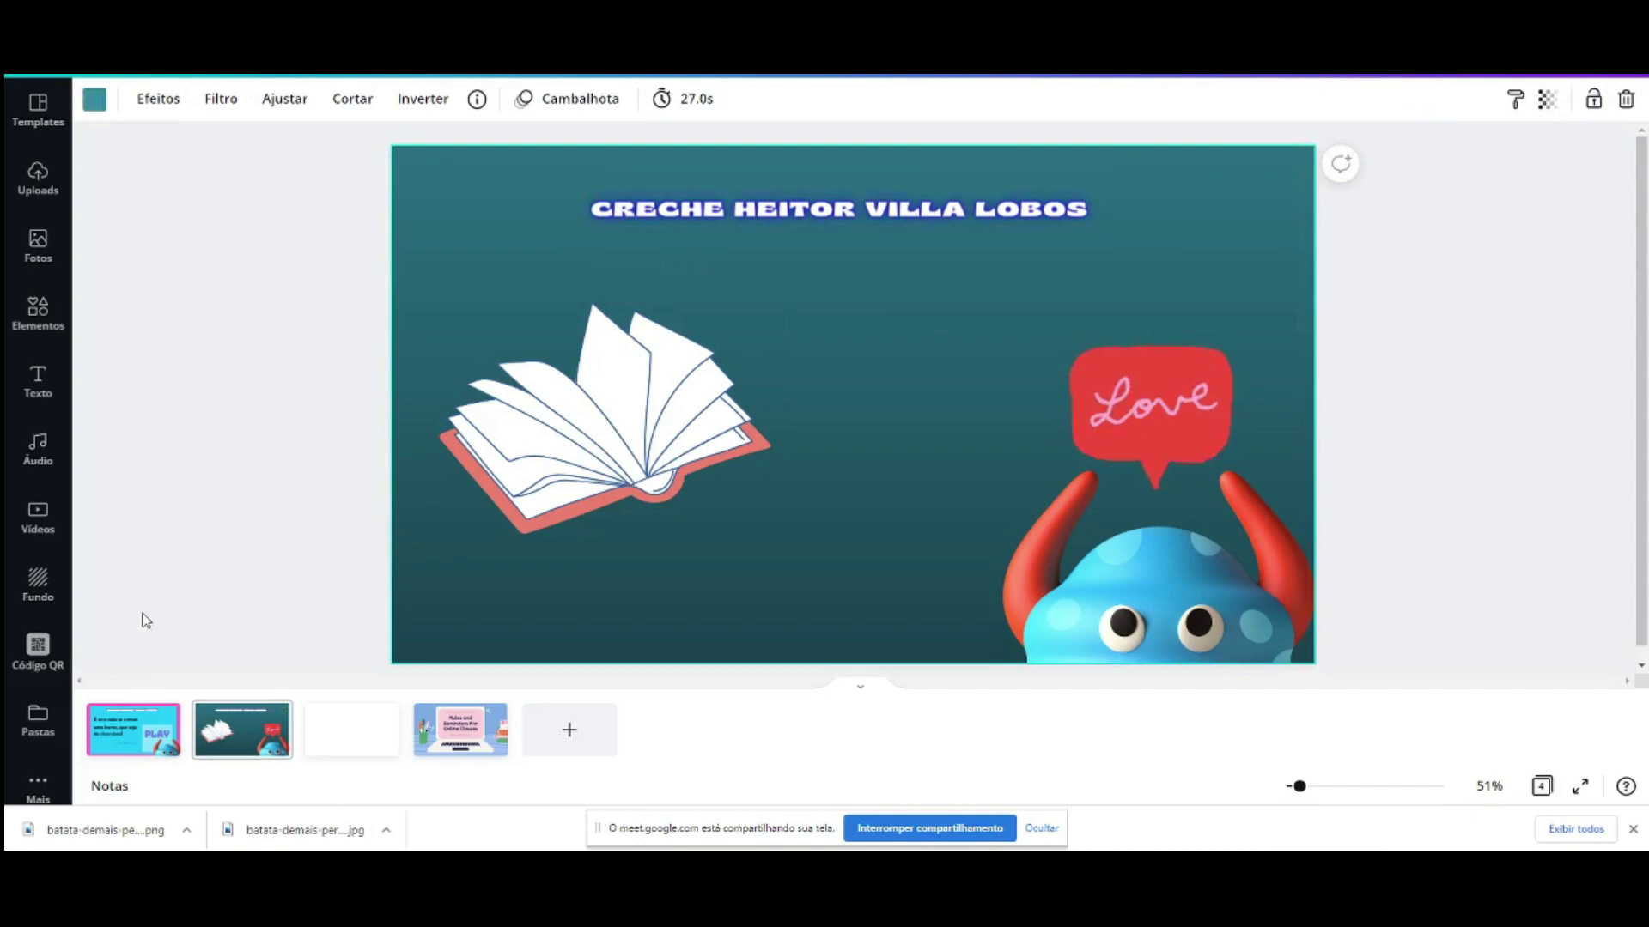
Step: Look at the design's sharing and publishing options and open the download settings
click(1422, 285)
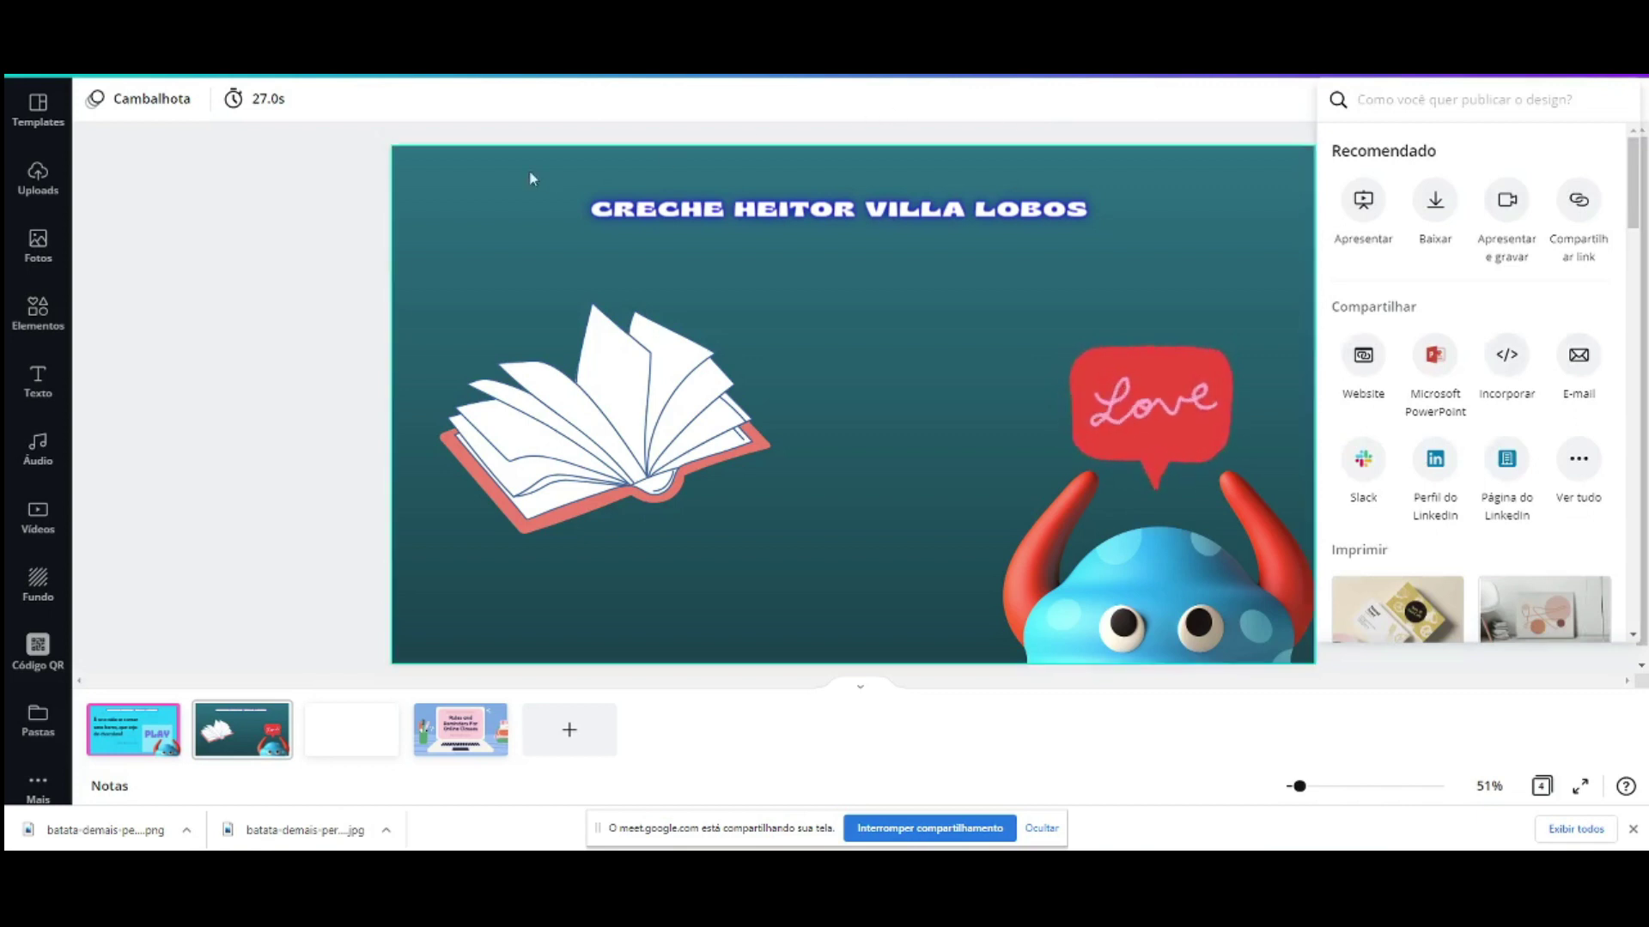
click(210, 250)
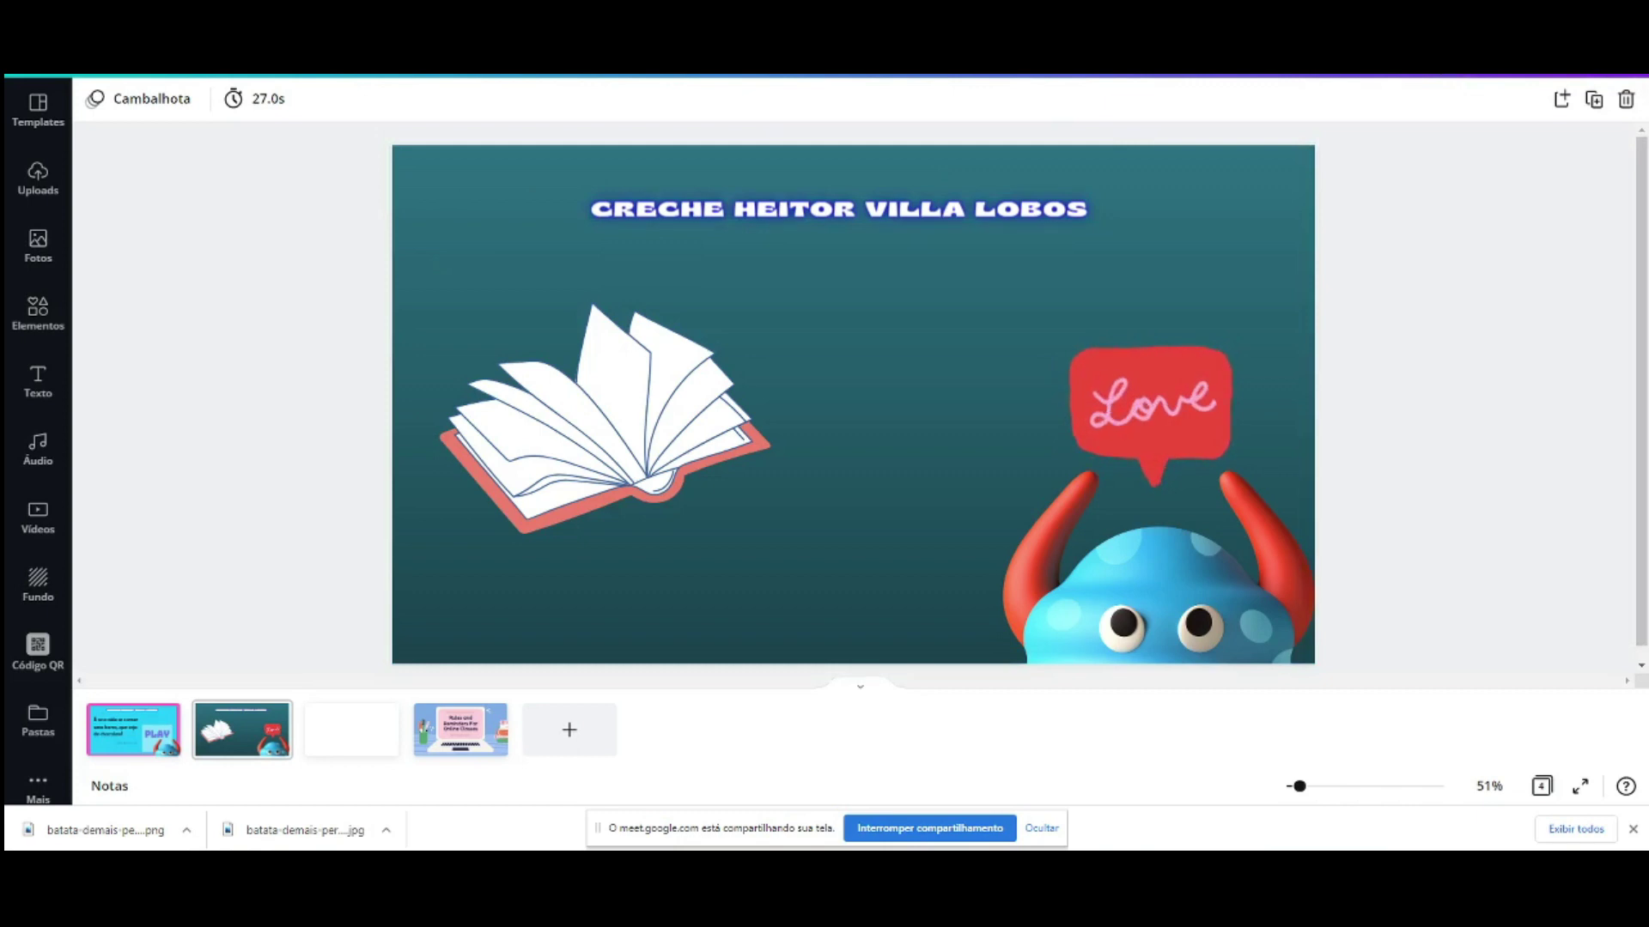
click(1459, 69)
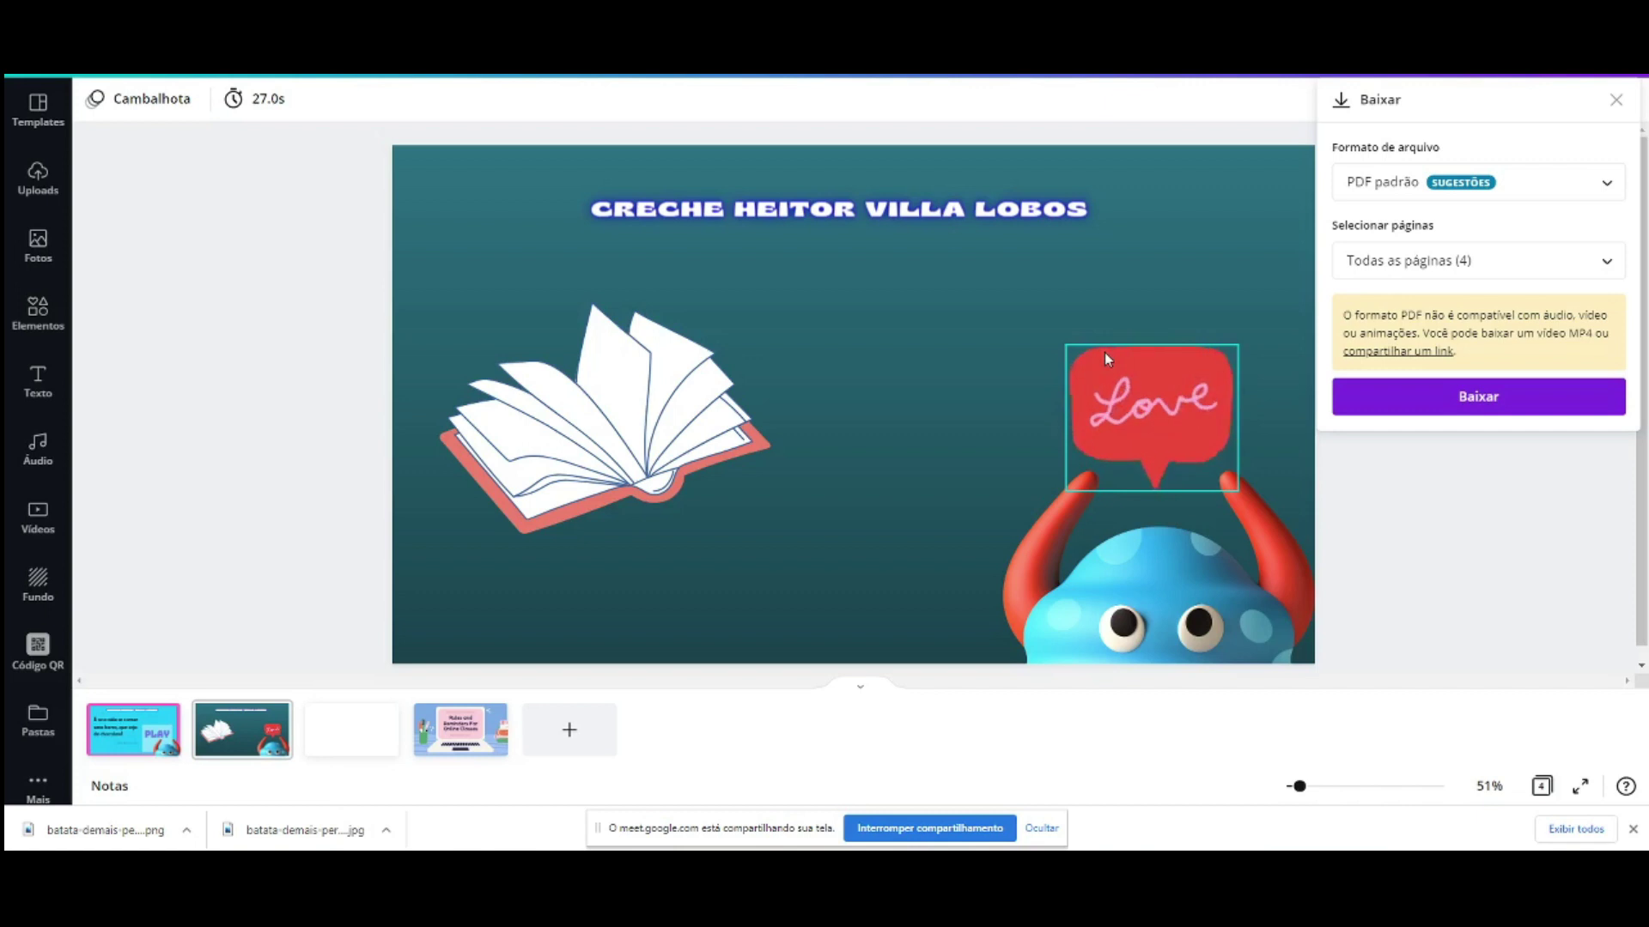
Step: Review the file formats available for the download, from JPG and PDF to MP4 video and GIF, keeping PDF padrão selected
click(1442, 192)
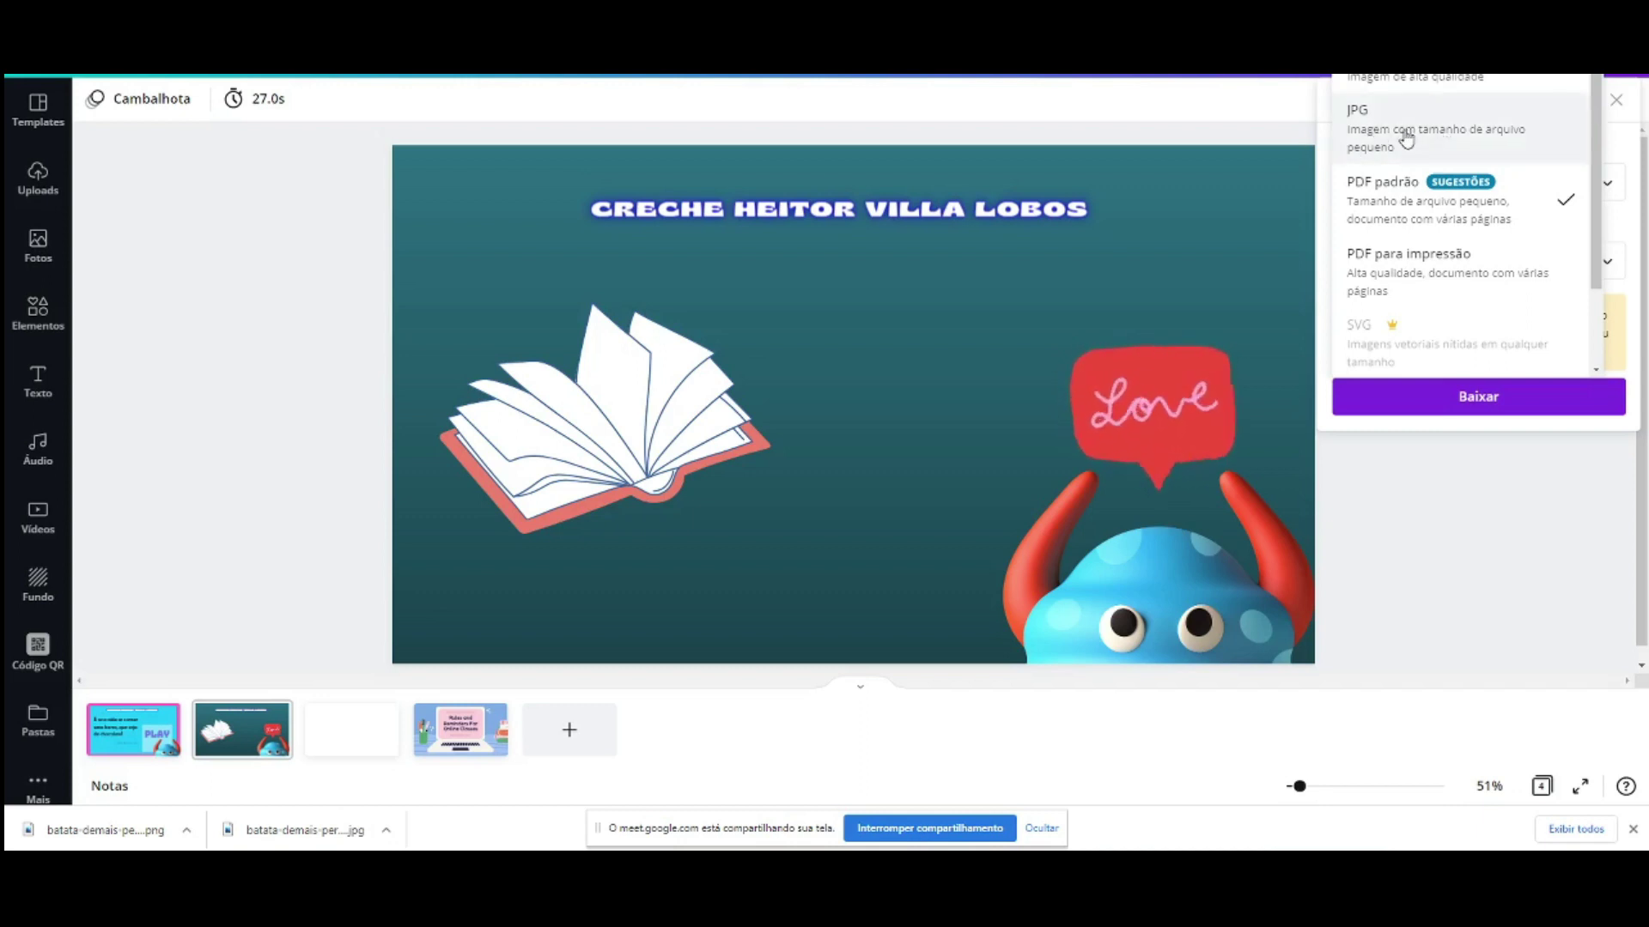
scroll(1405, 138, down, 2)
scroll(1386, 163, up, 2)
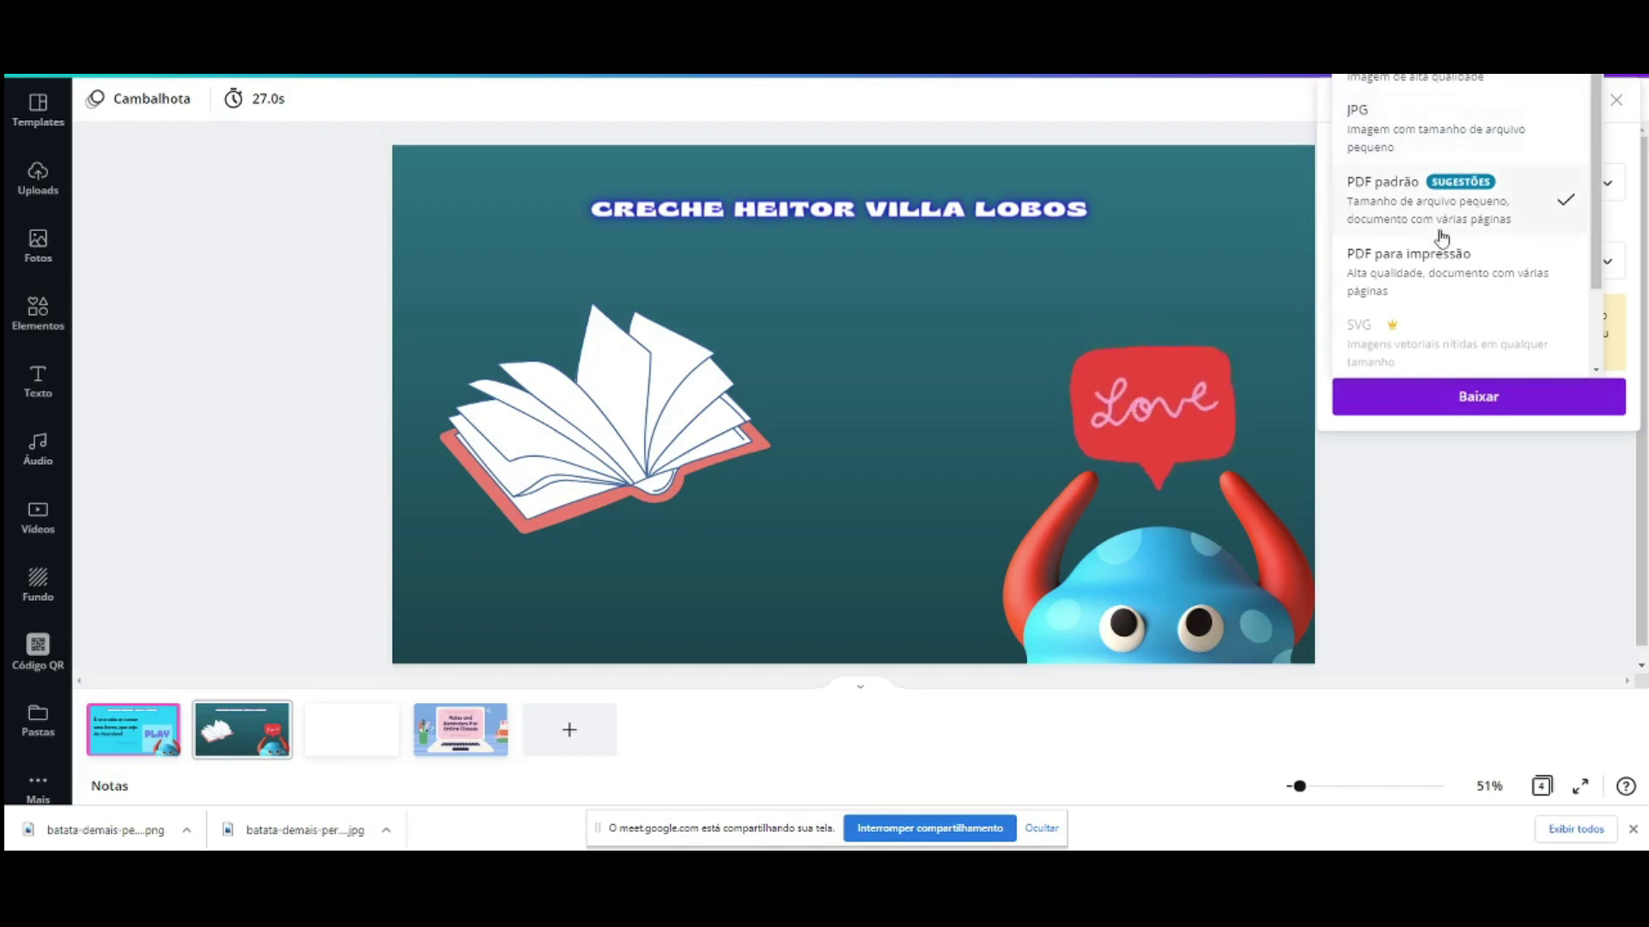
scroll(1479, 321, down, 1)
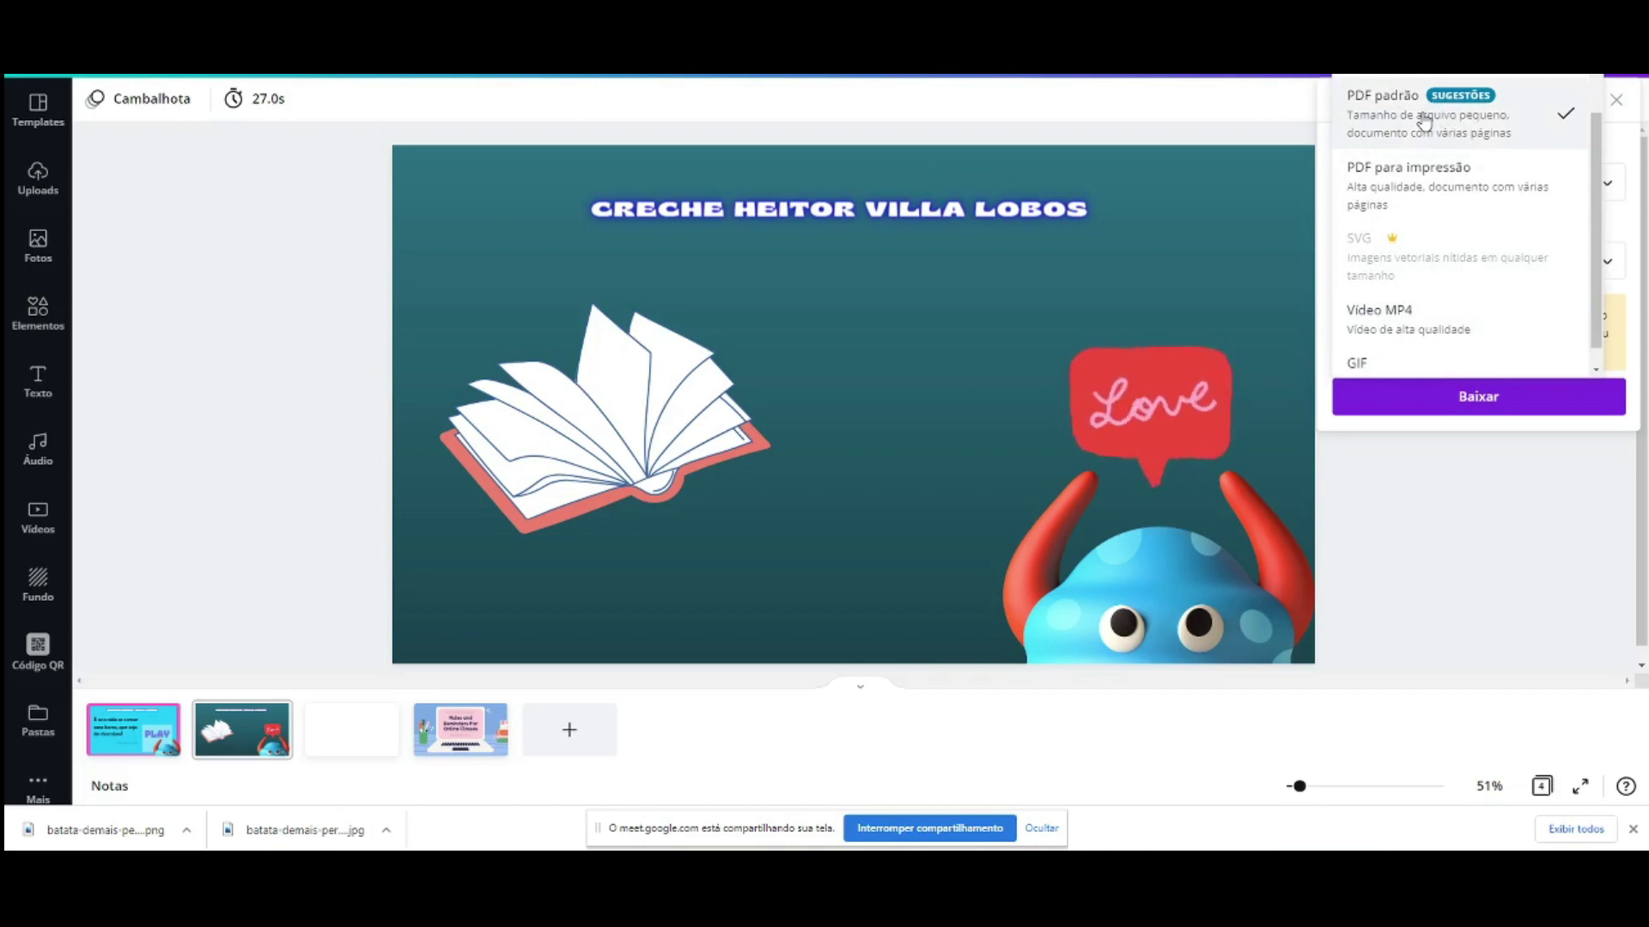
scroll(1423, 120, up, 1)
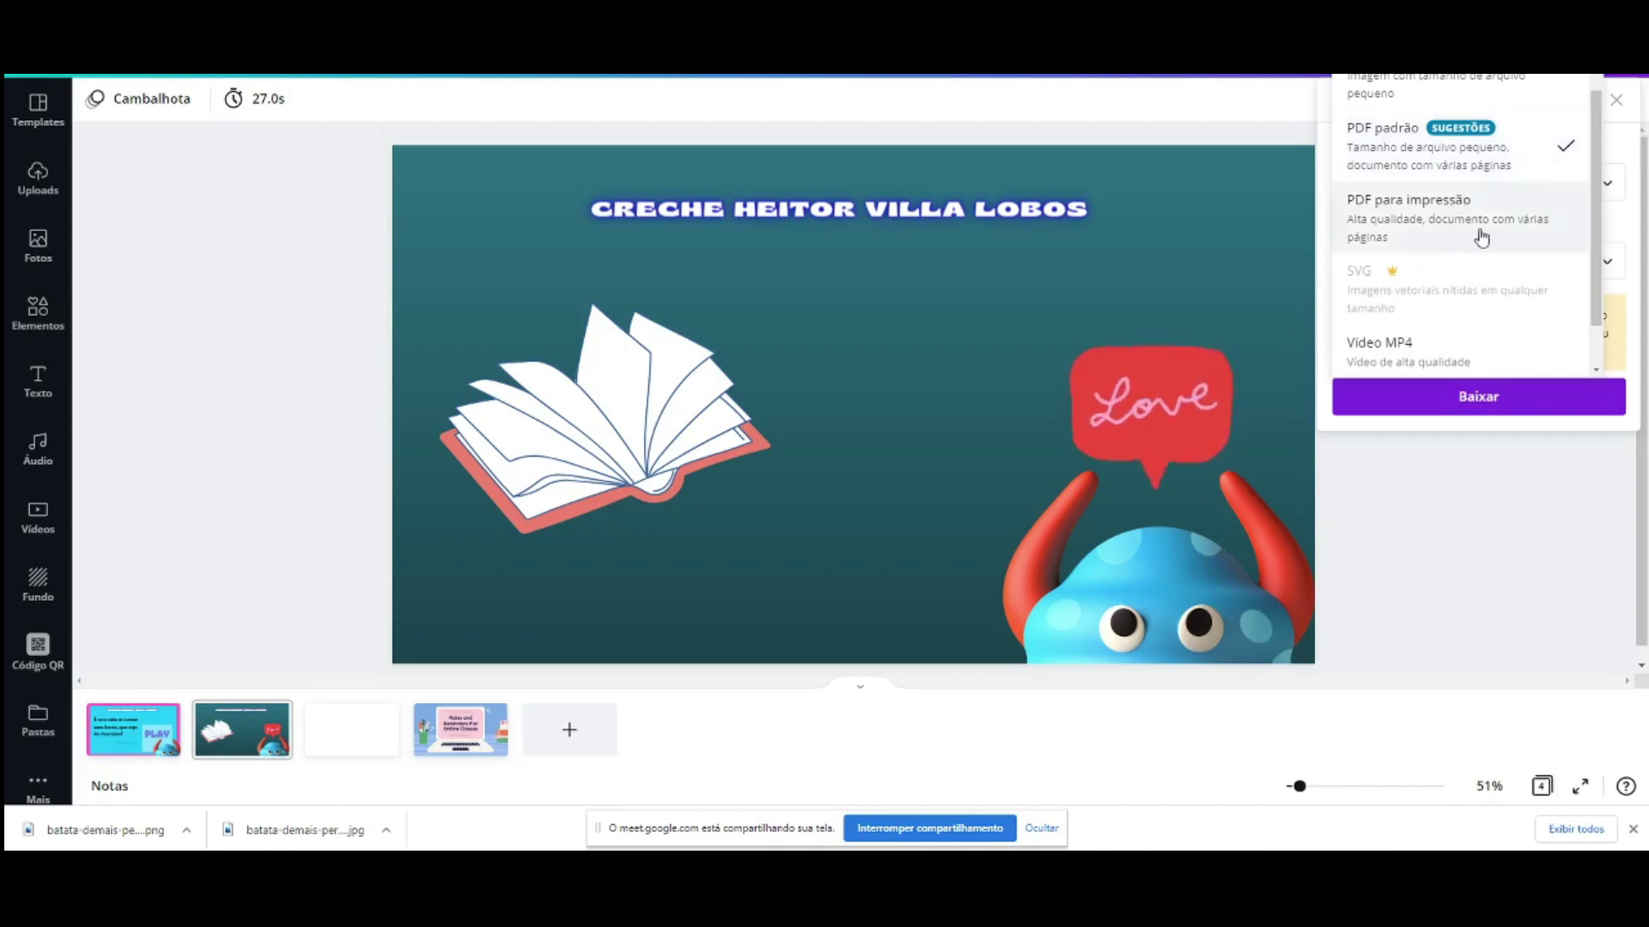
scroll(1431, 236, down, 1)
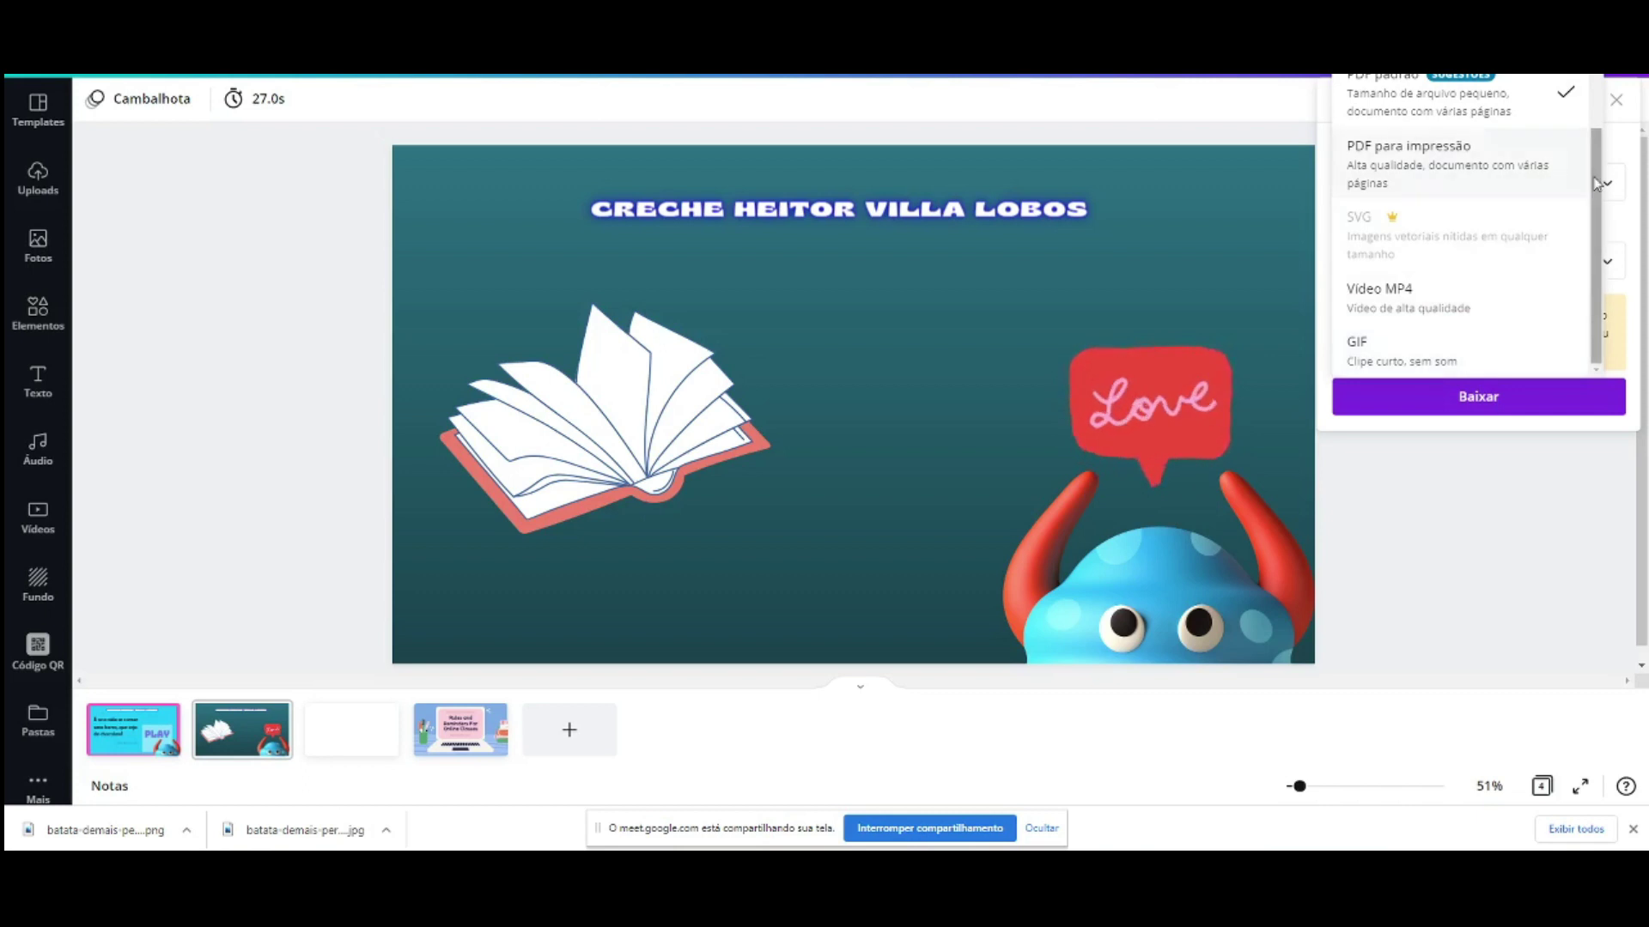
scroll(1460, 214, up, 2)
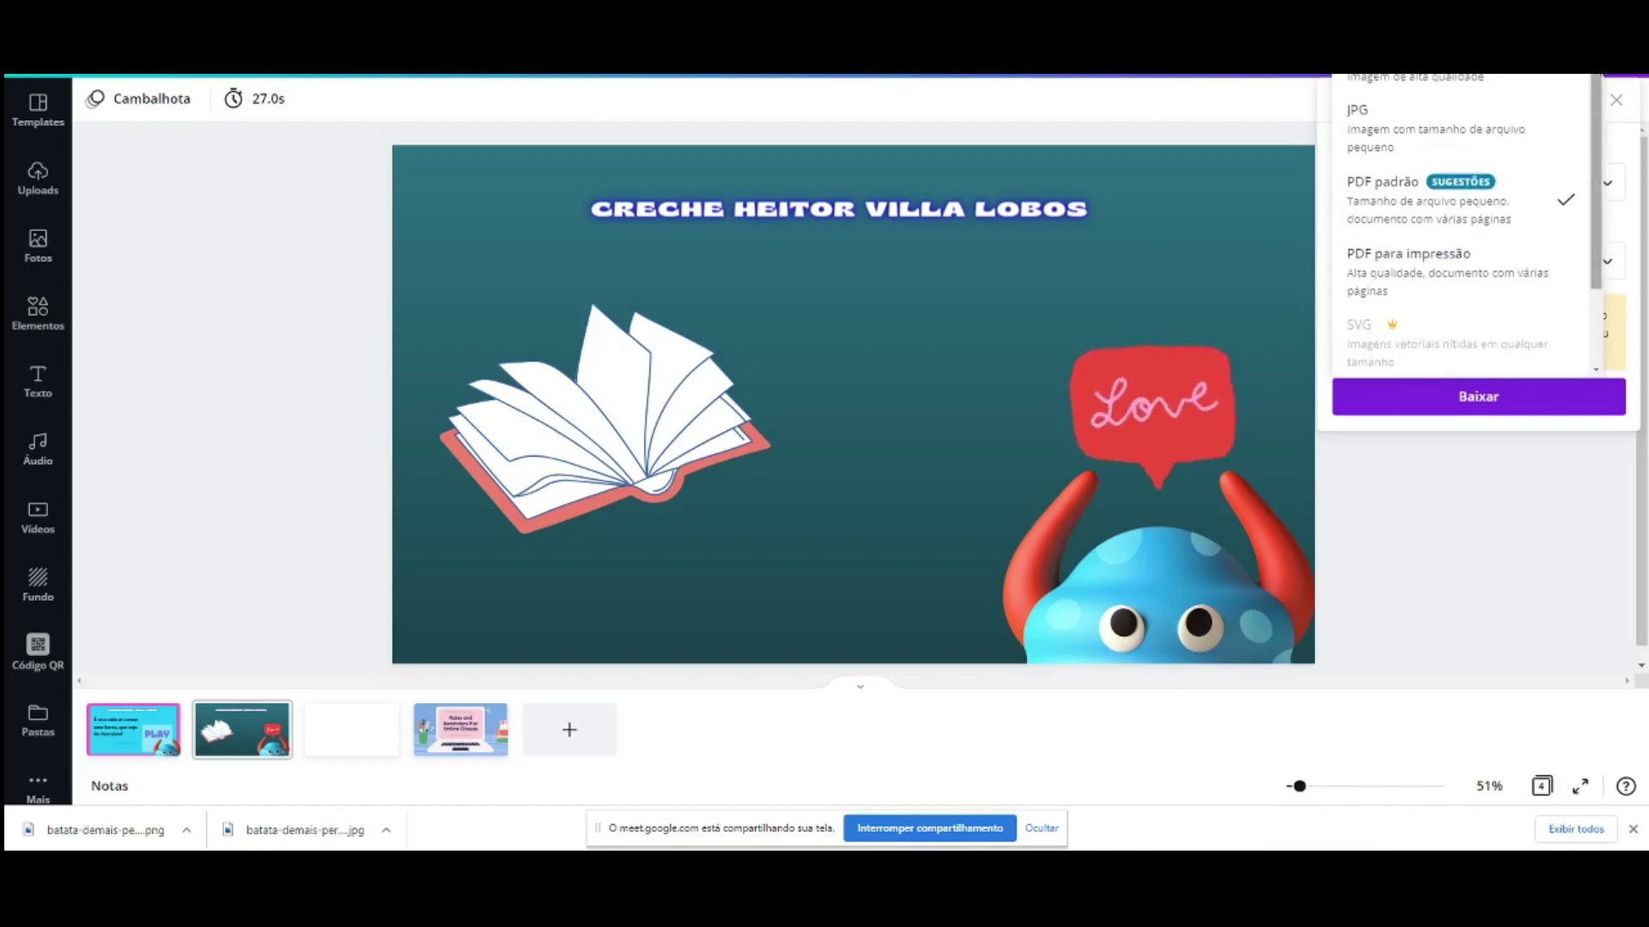
scroll(1460, 236, down, 2)
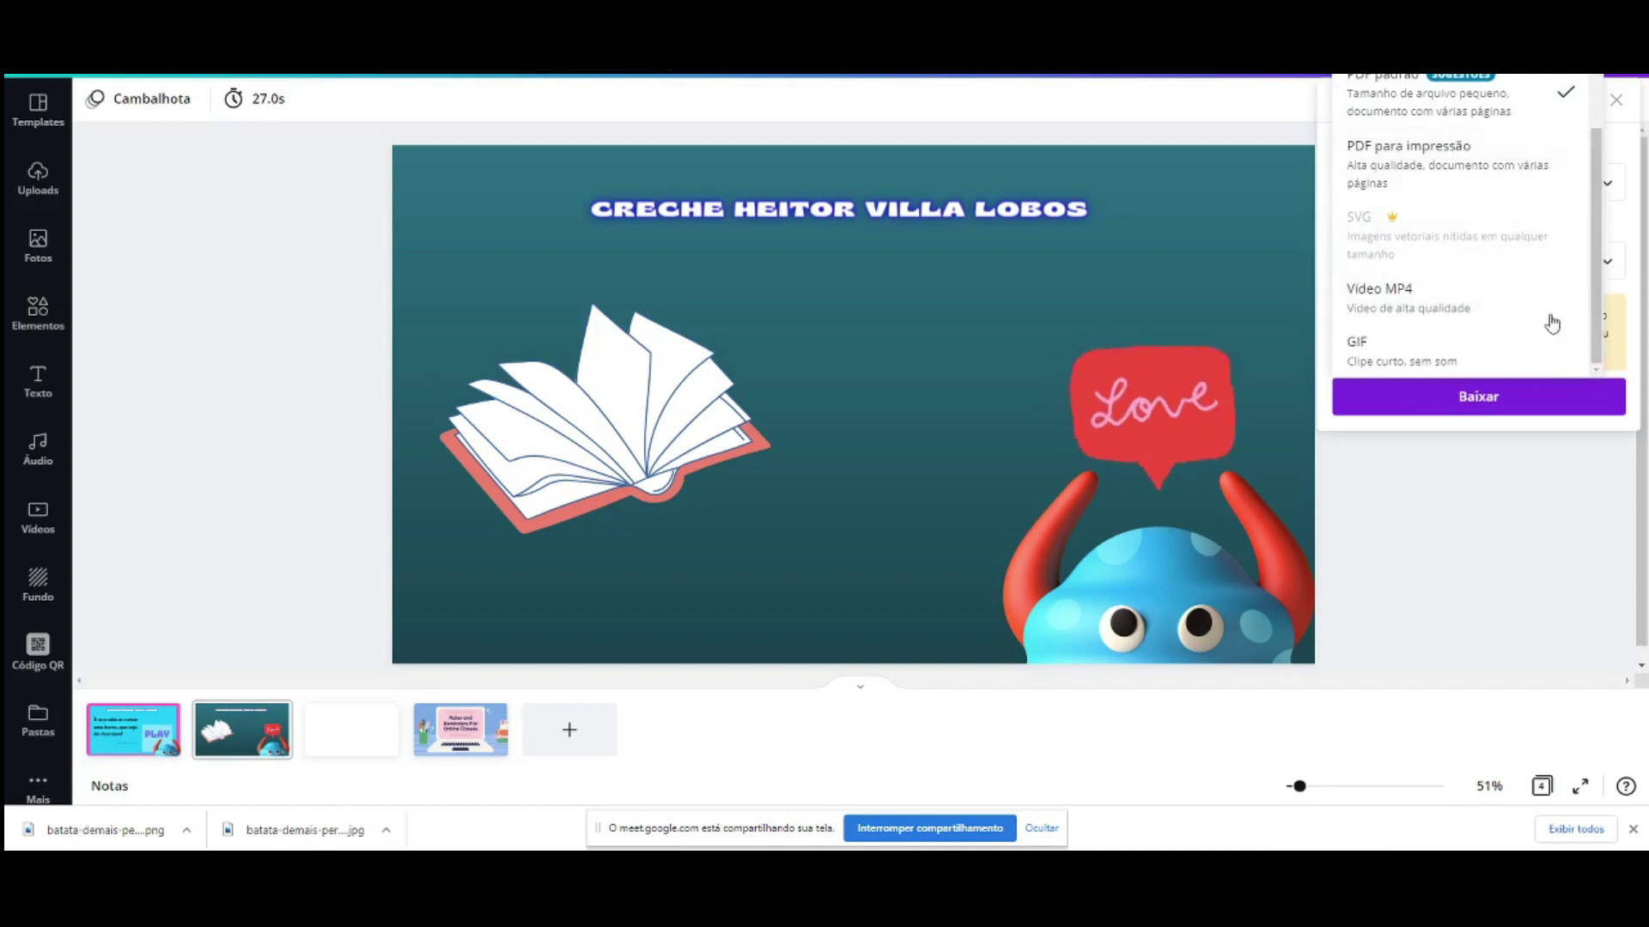
scroll(1599, 187, up, 2)
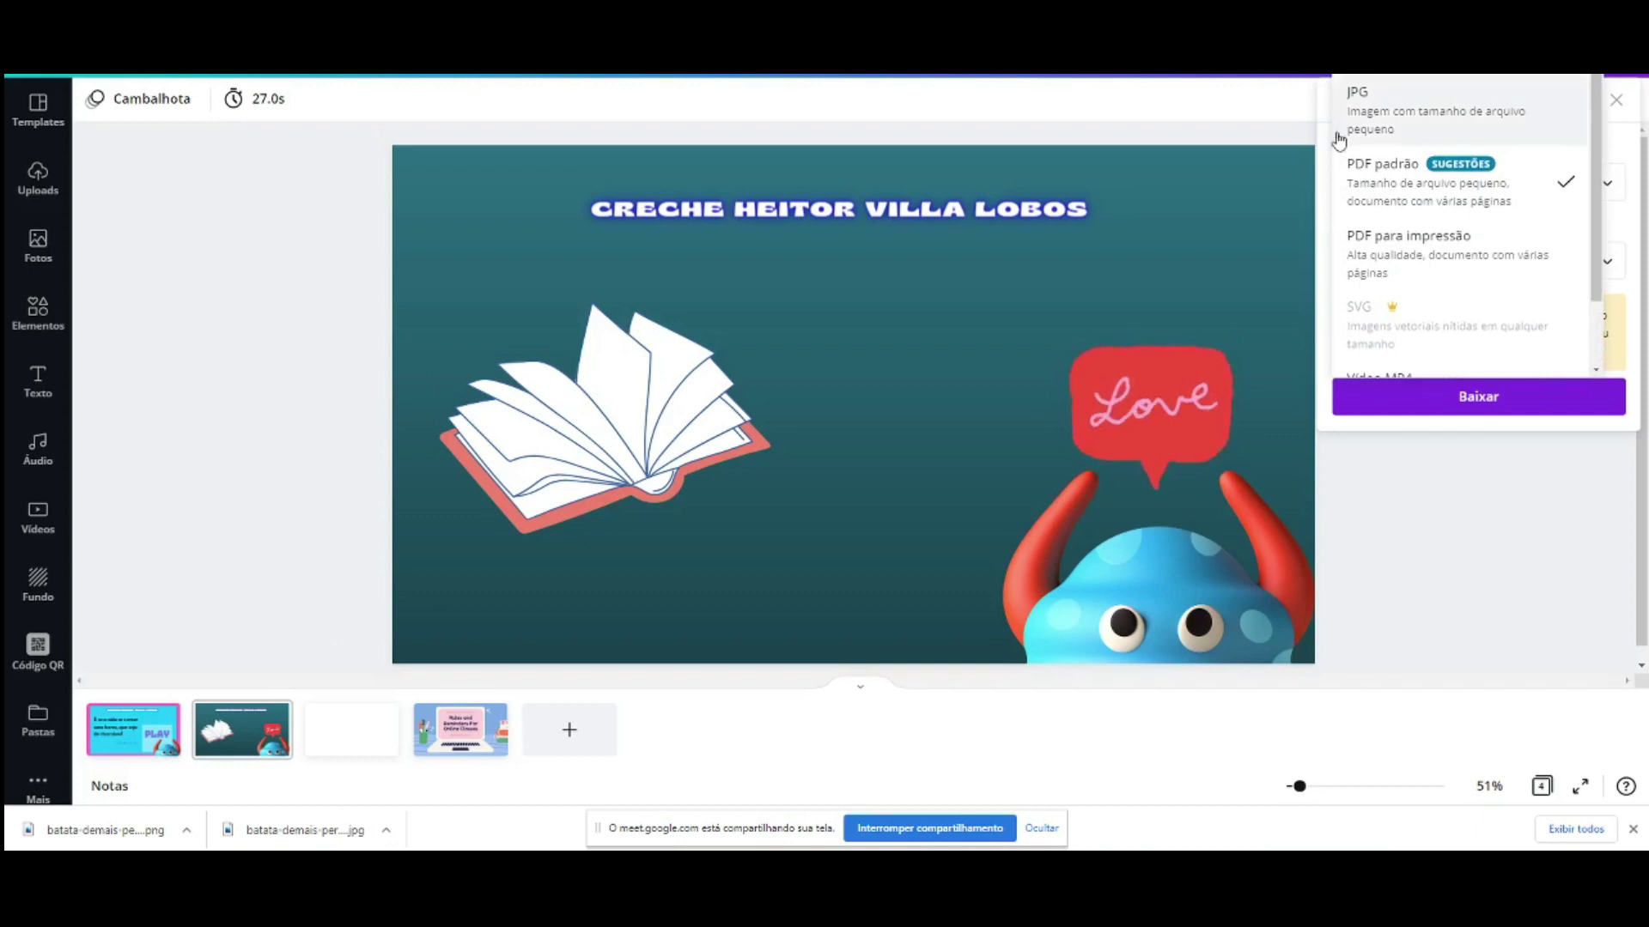
click(1406, 180)
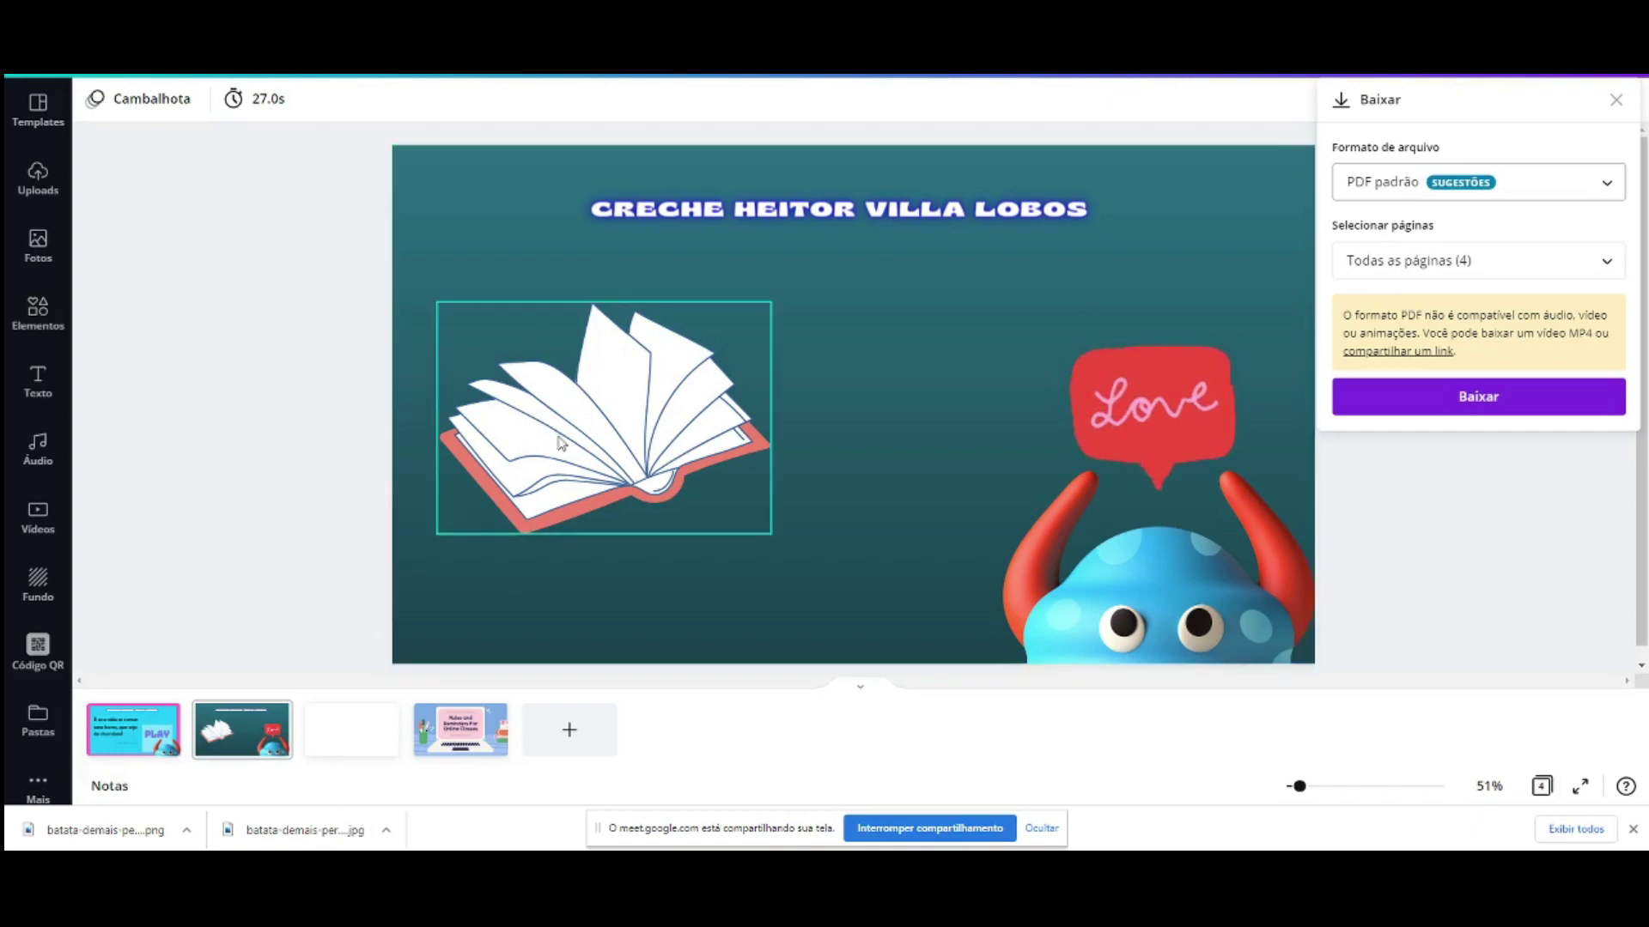
Step: Look through the presentation's slides up to the Rules and Reminders For Online Classes page
click(97, 728)
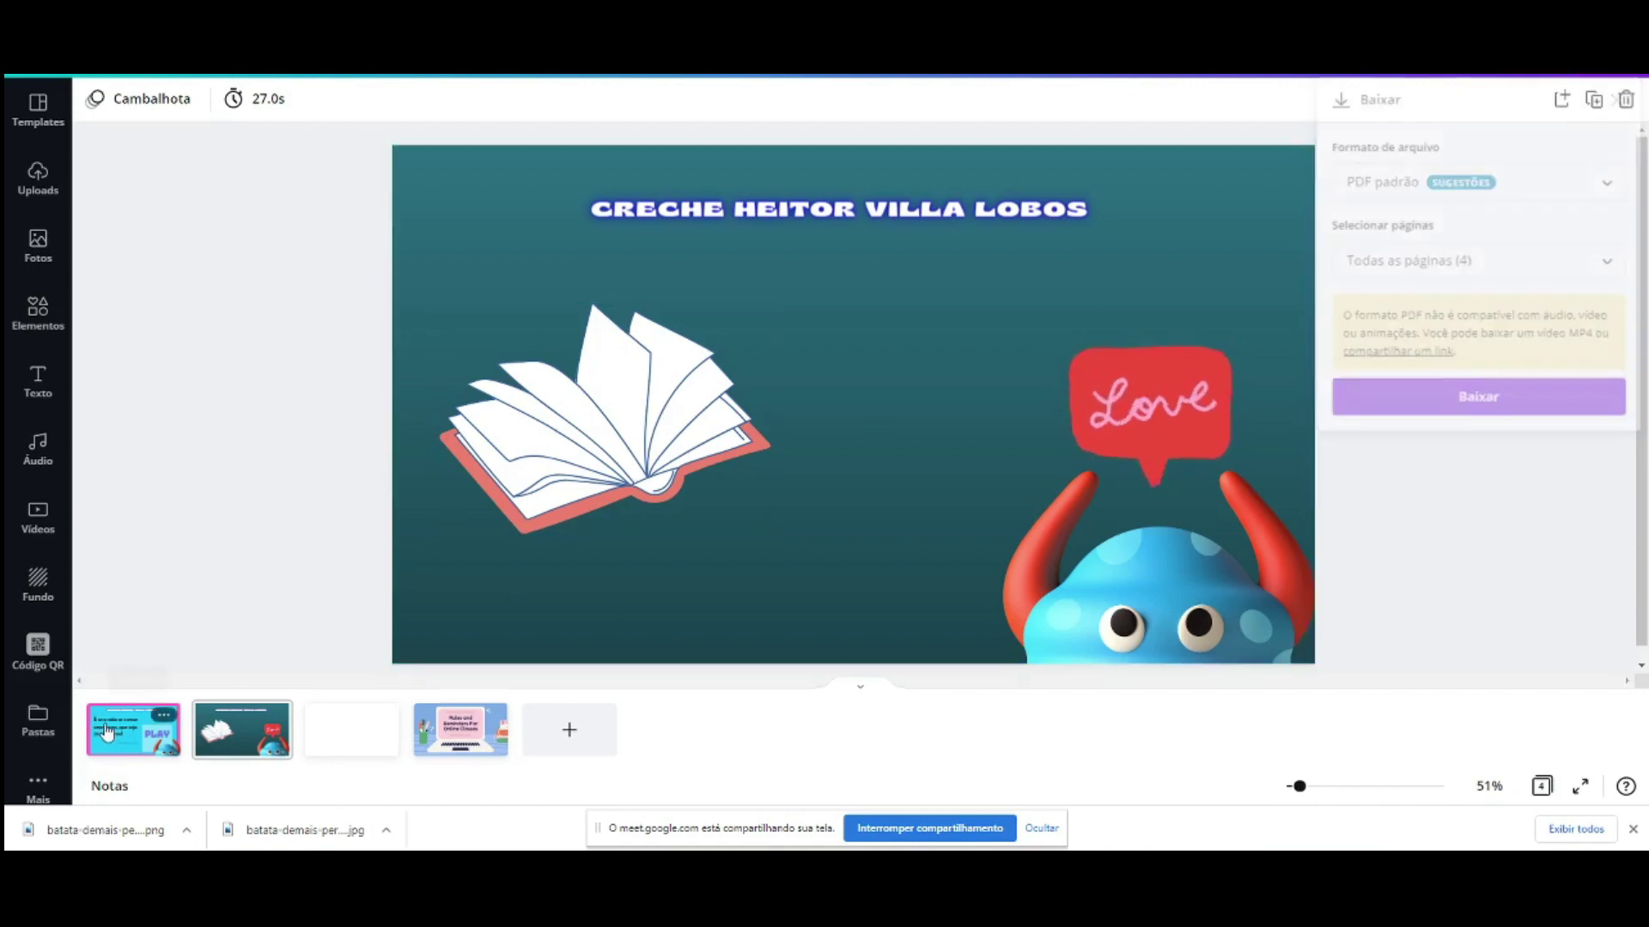
click(220, 732)
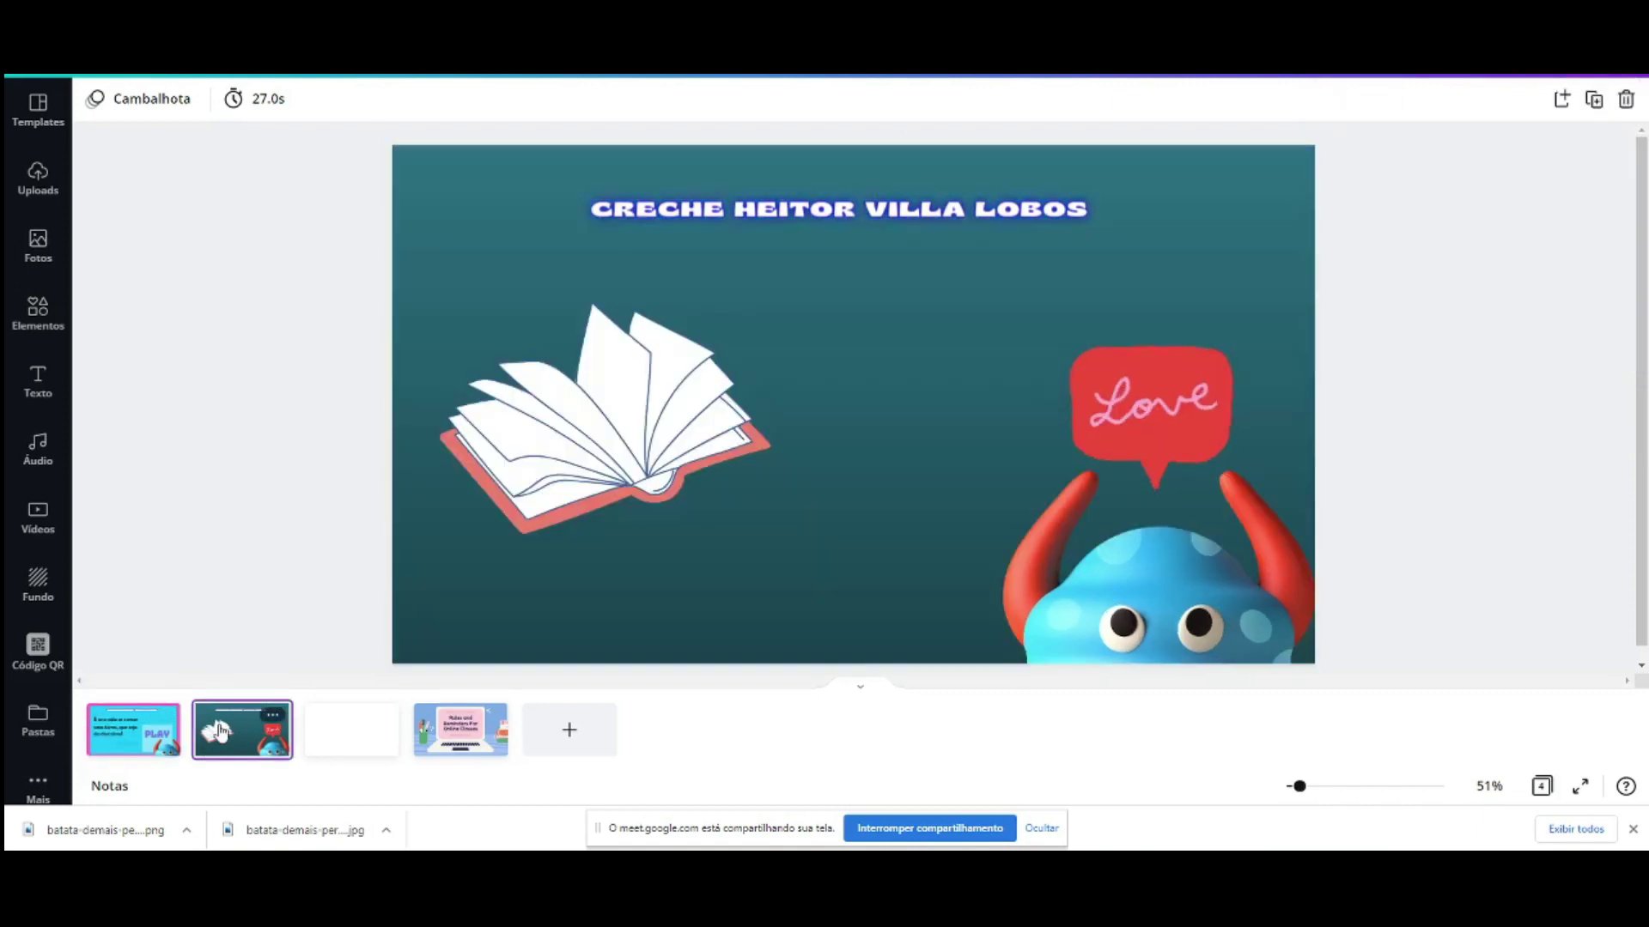
click(333, 731)
click(489, 718)
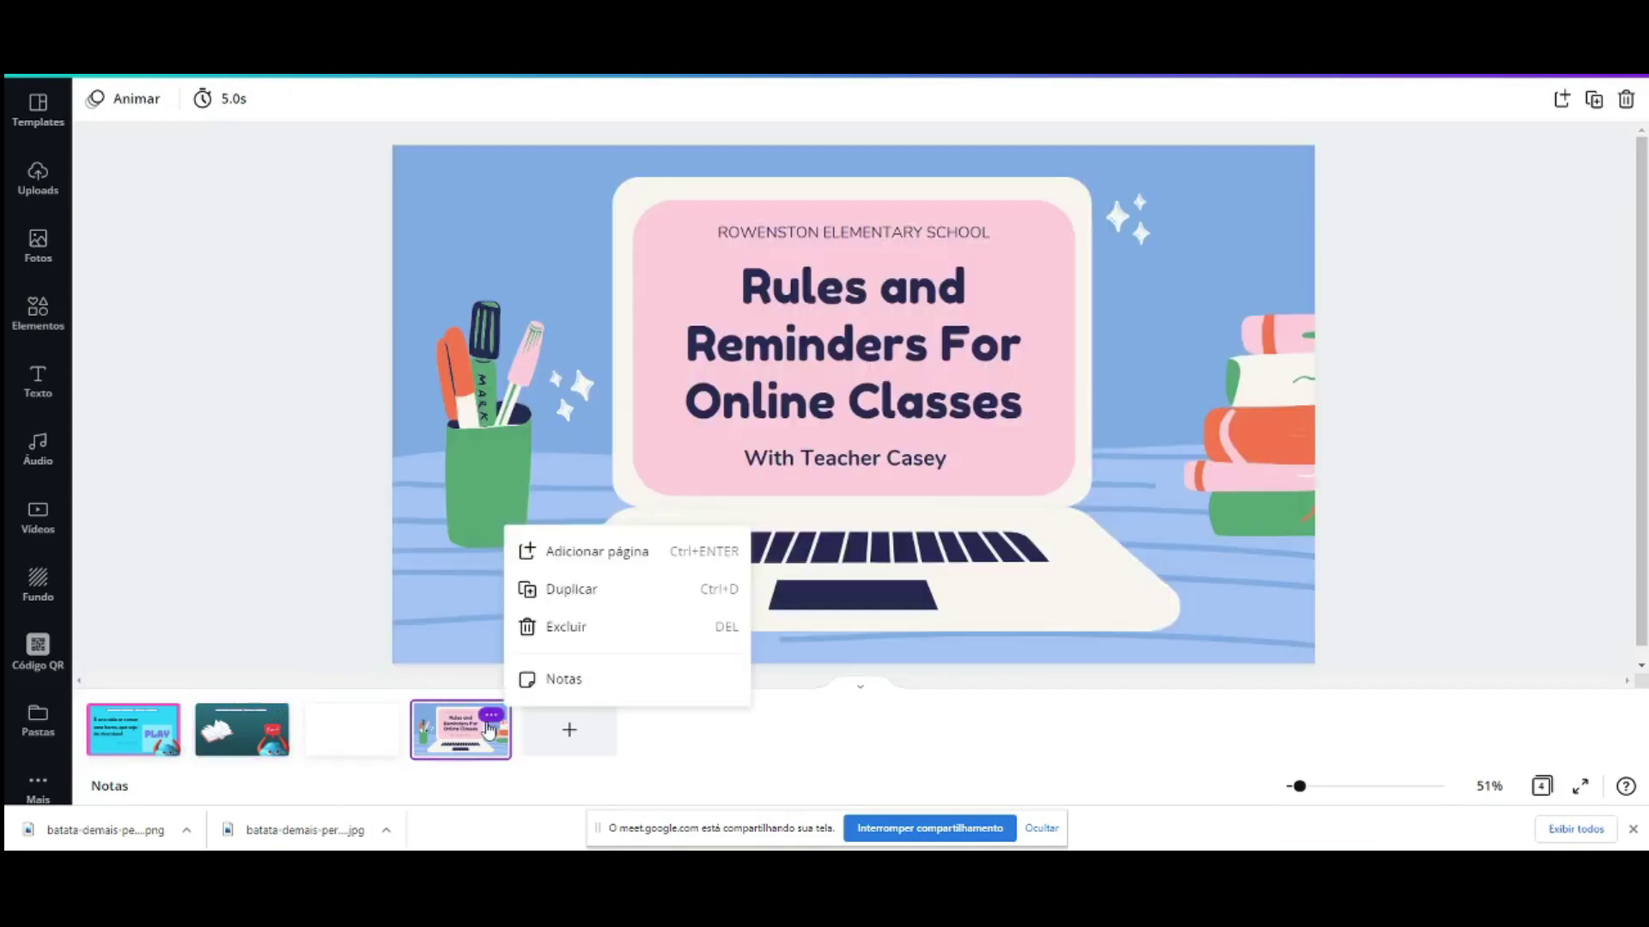
click(255, 652)
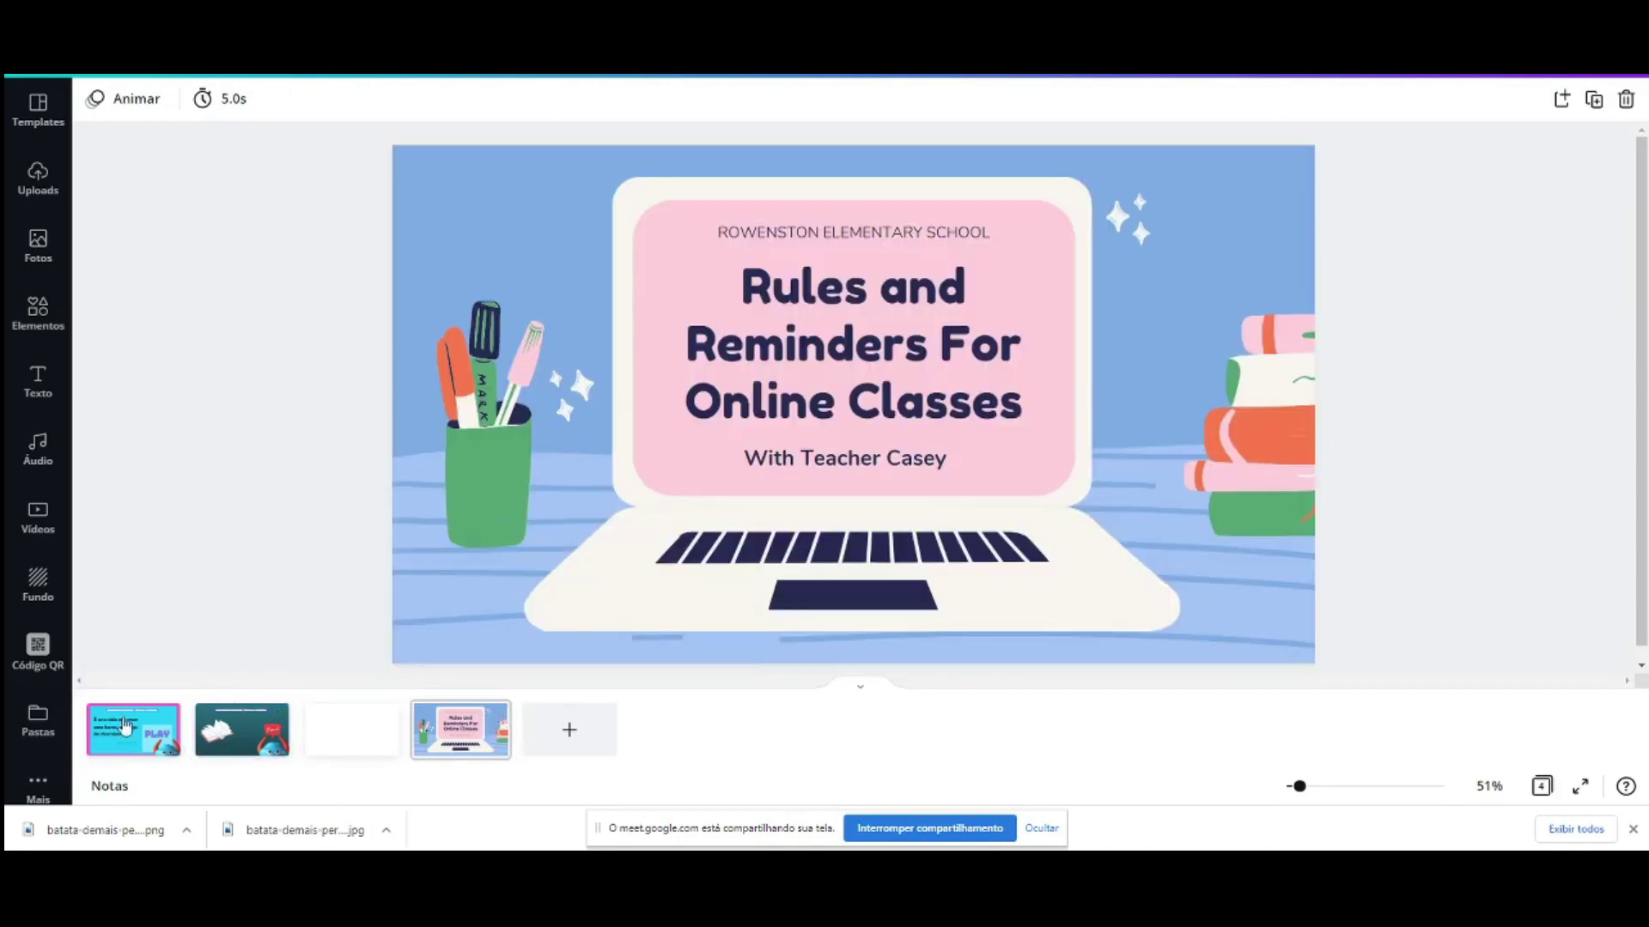
Step: Display the book and monster slide and limit the PDF download to Página 2
click(264, 750)
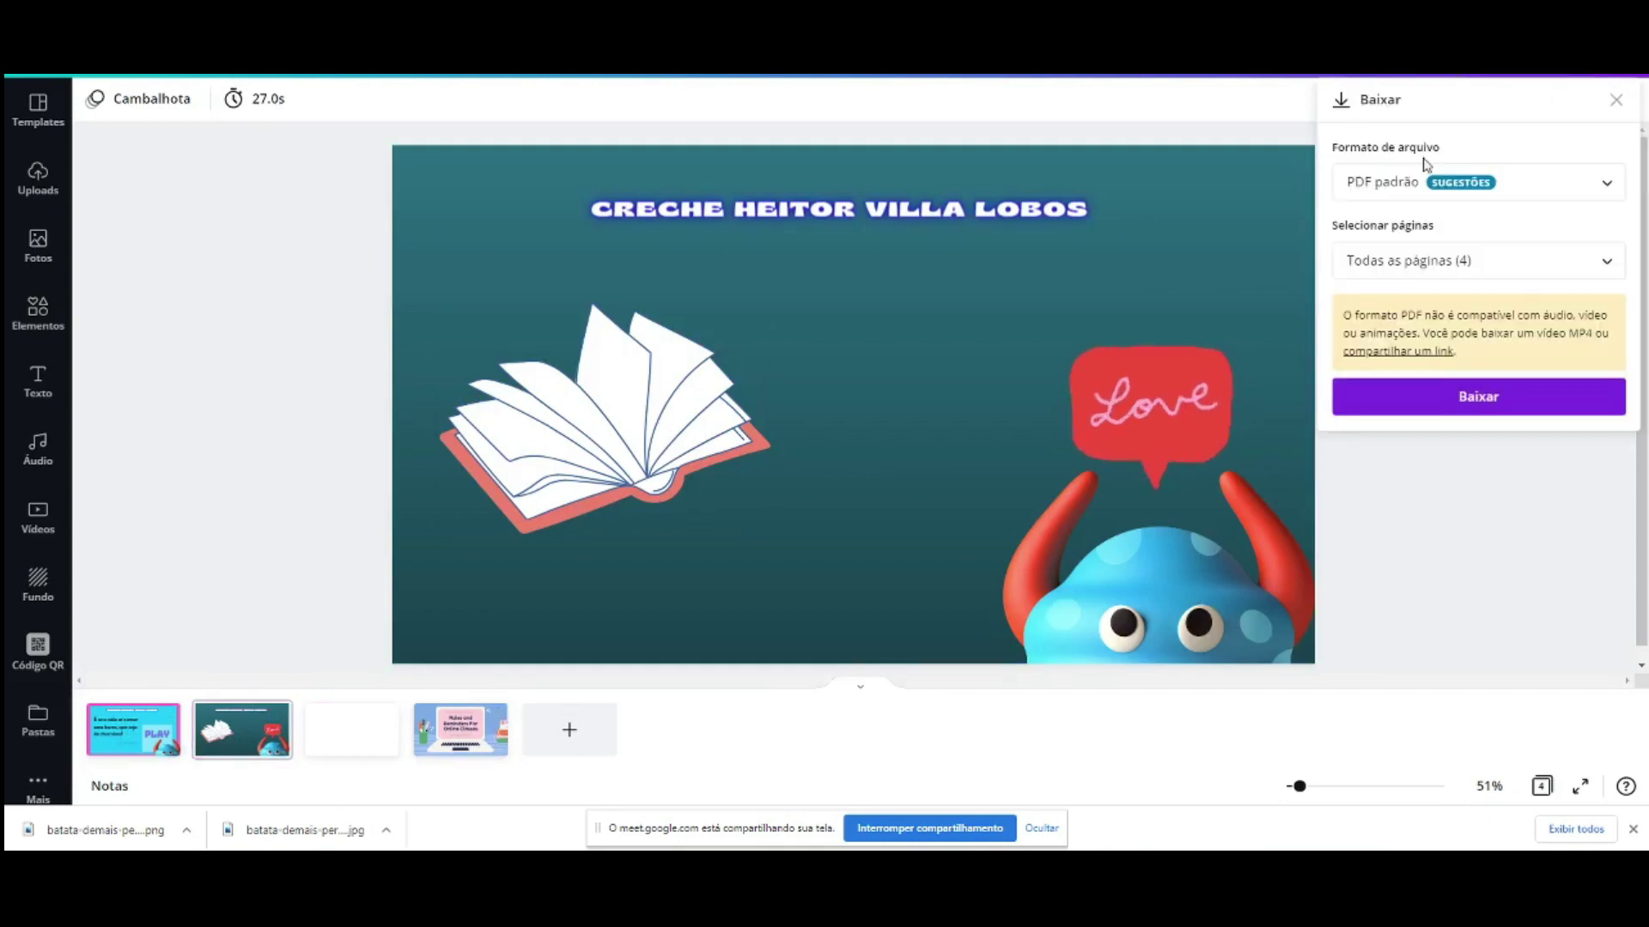
click(1379, 266)
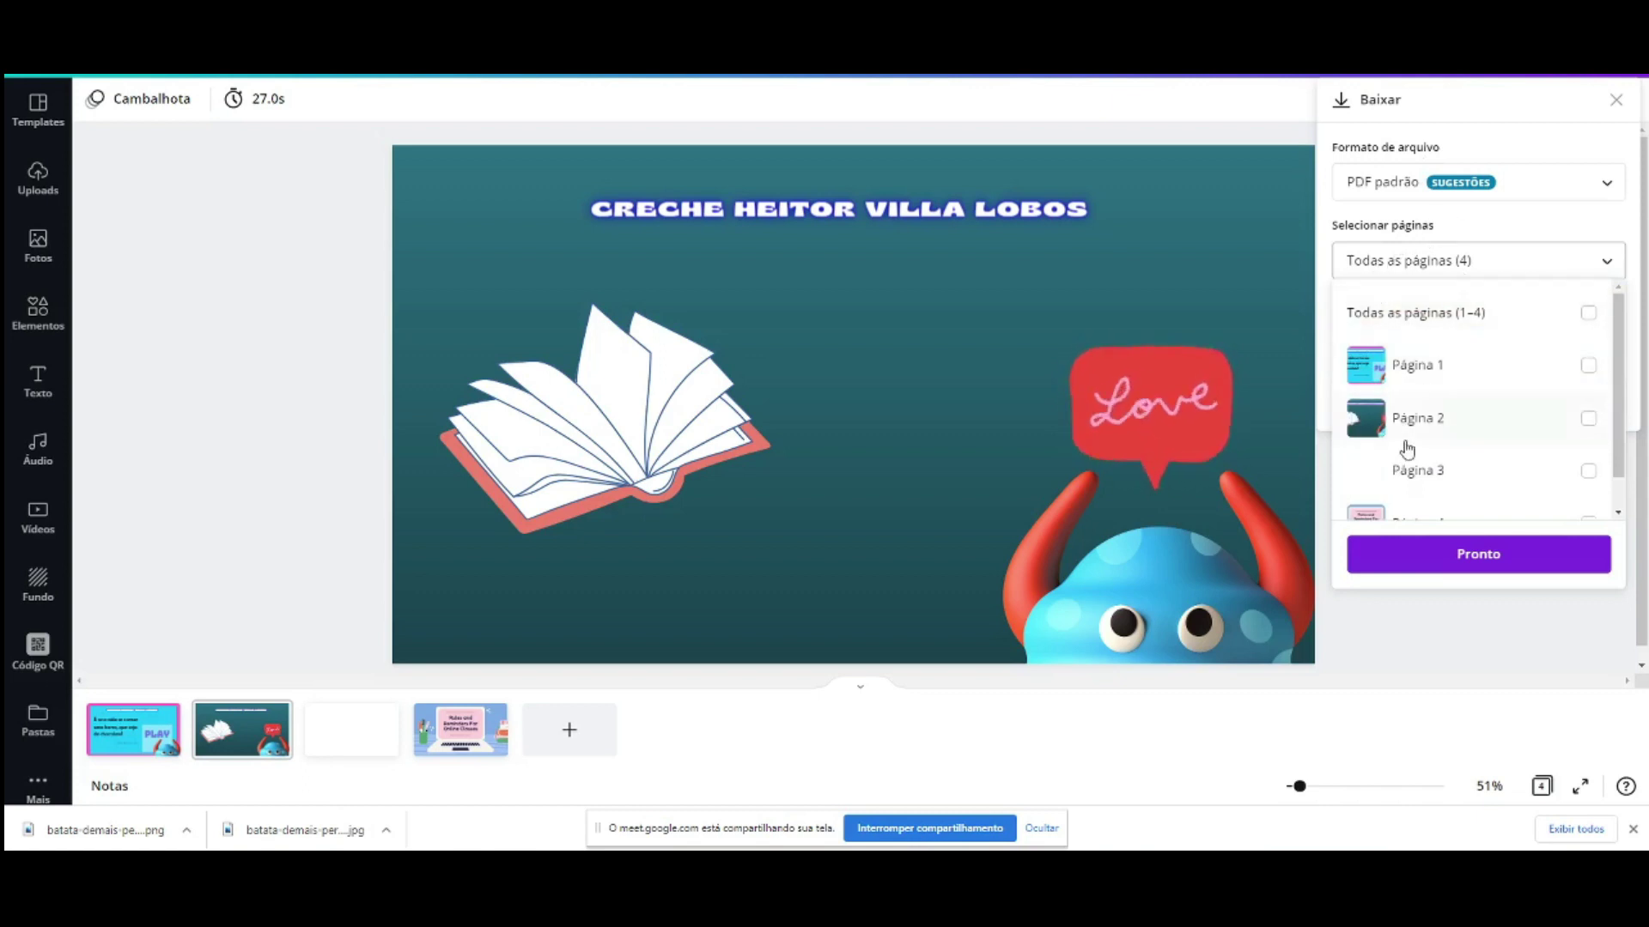
click(1587, 420)
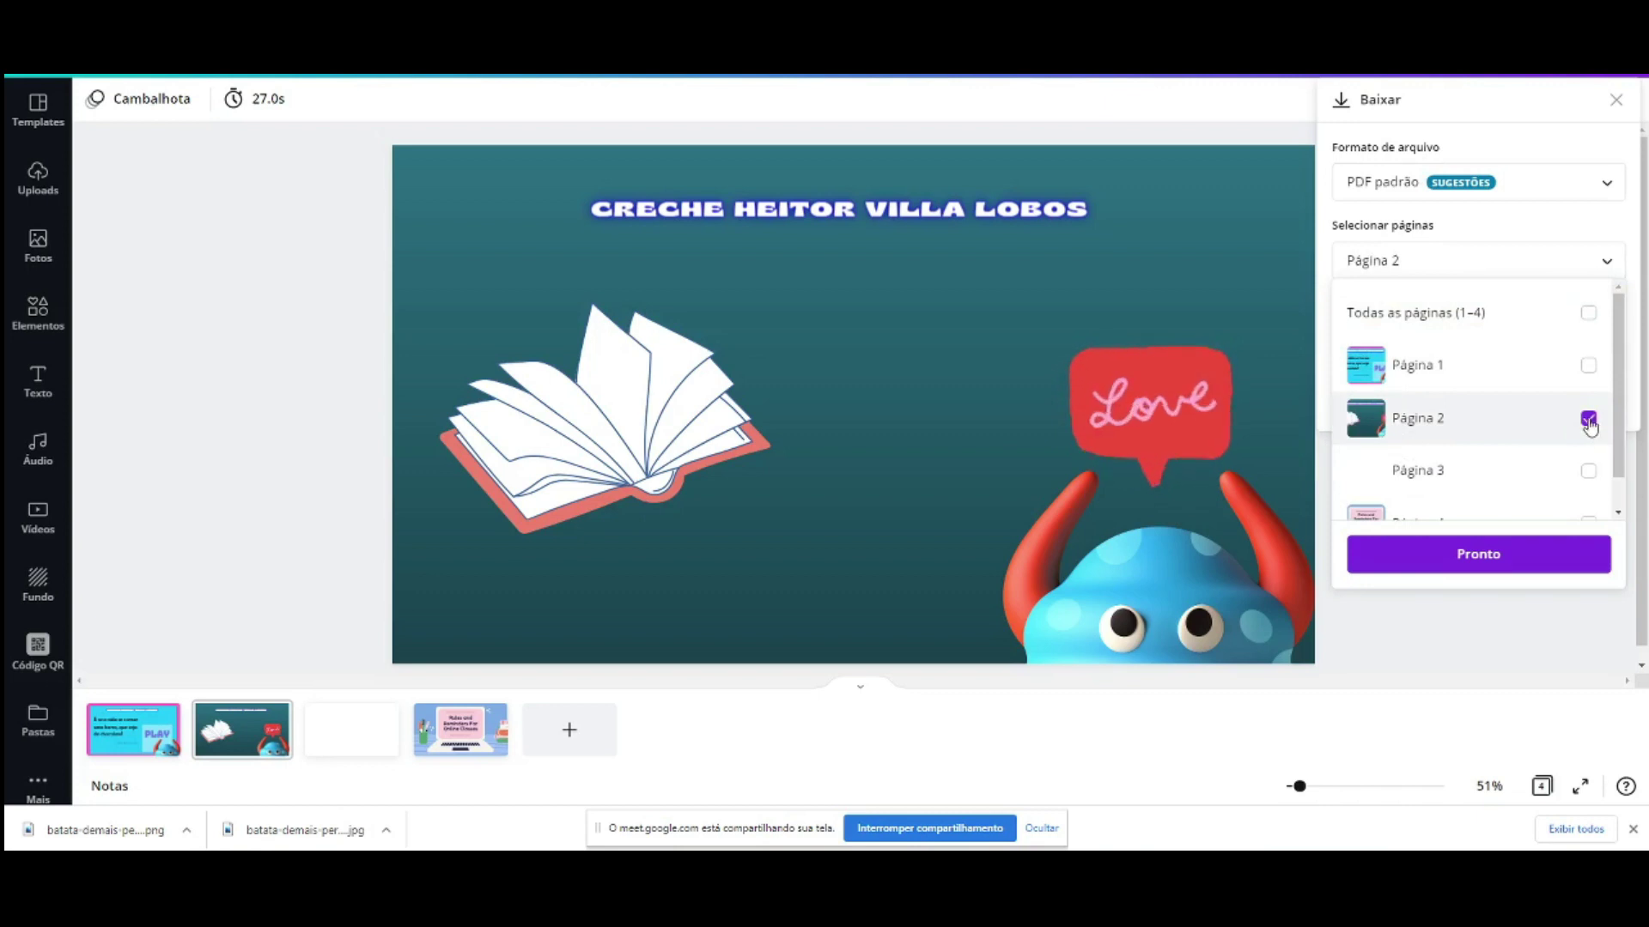
click(1478, 558)
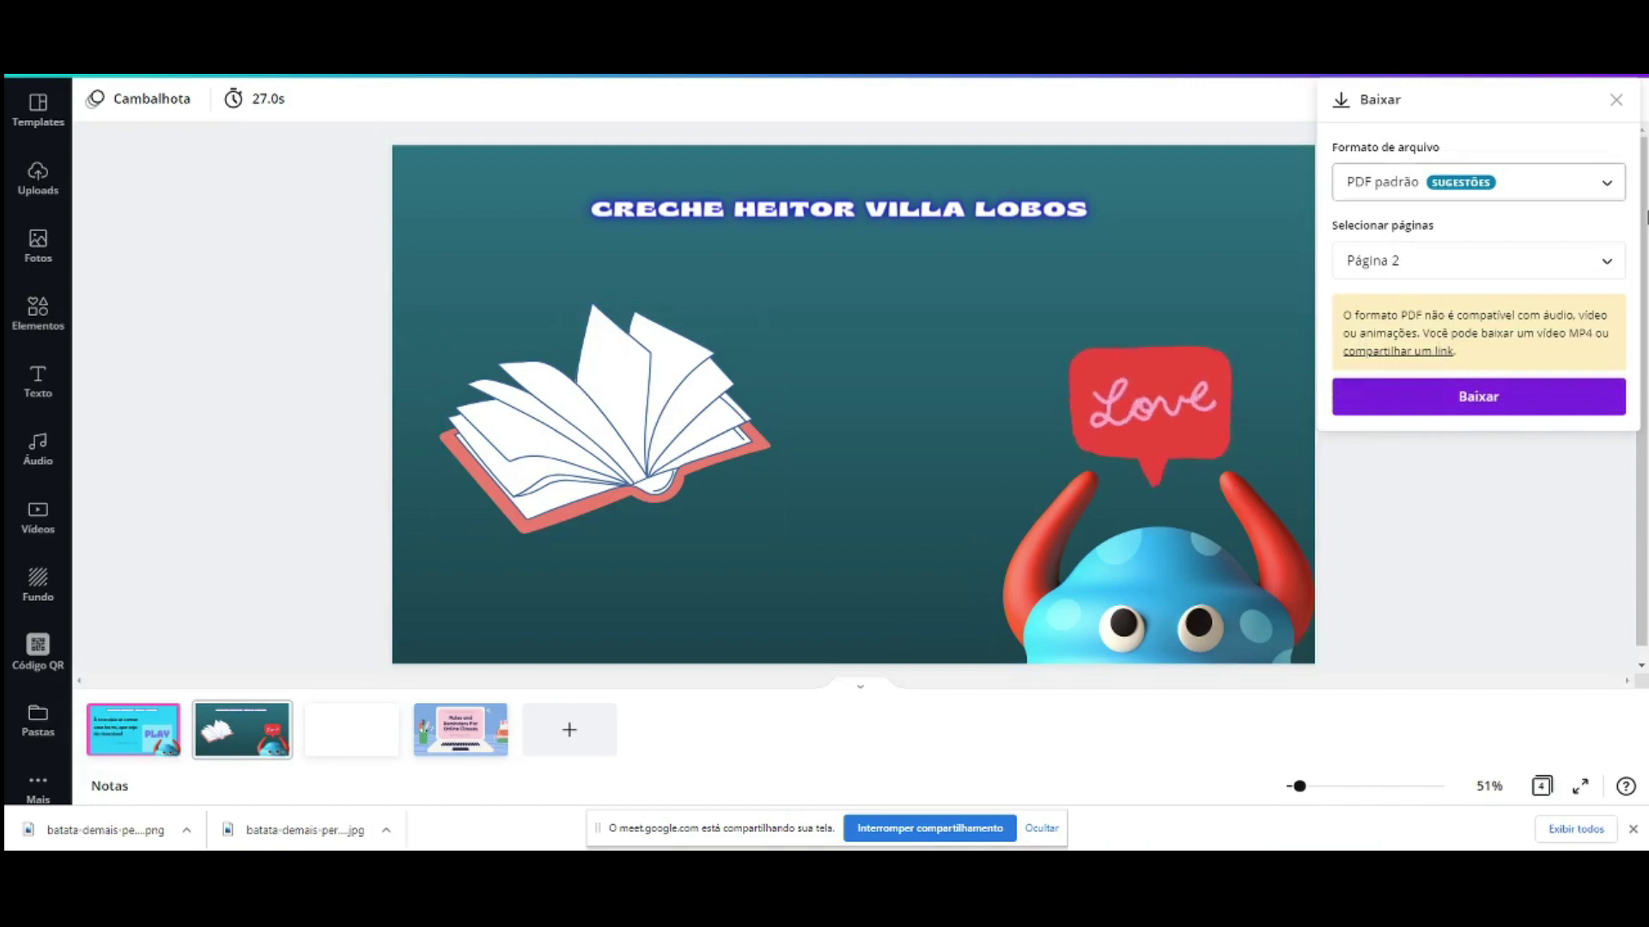
Step: Download all pages of the design in JPG format and dismiss the trial offer window
click(1464, 182)
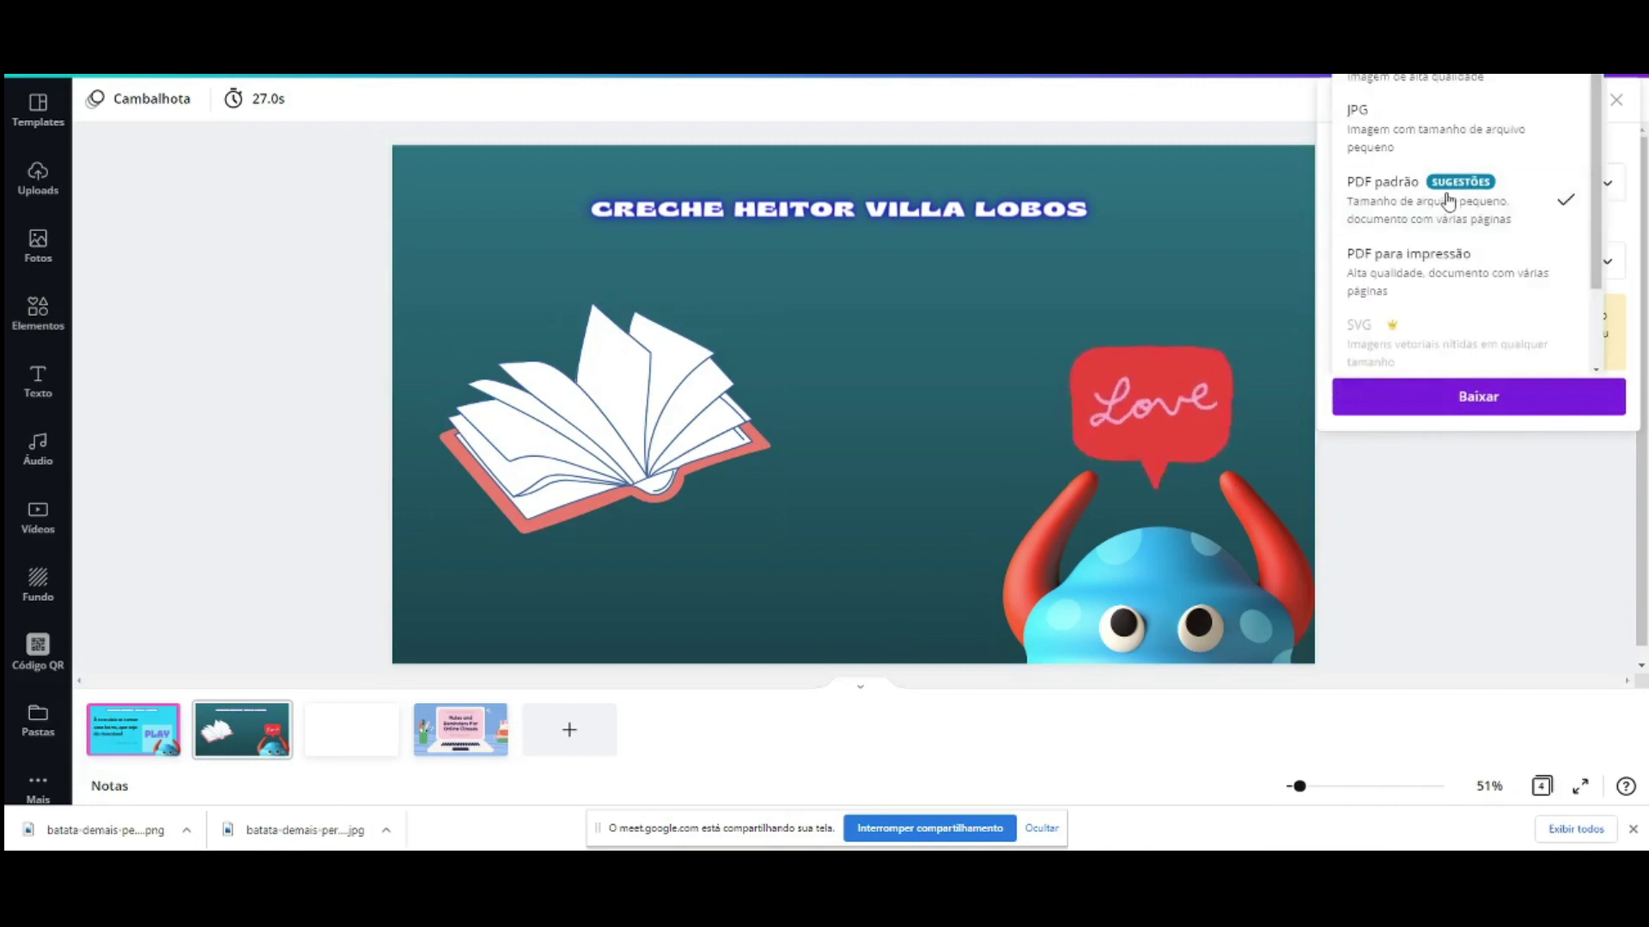
click(1392, 131)
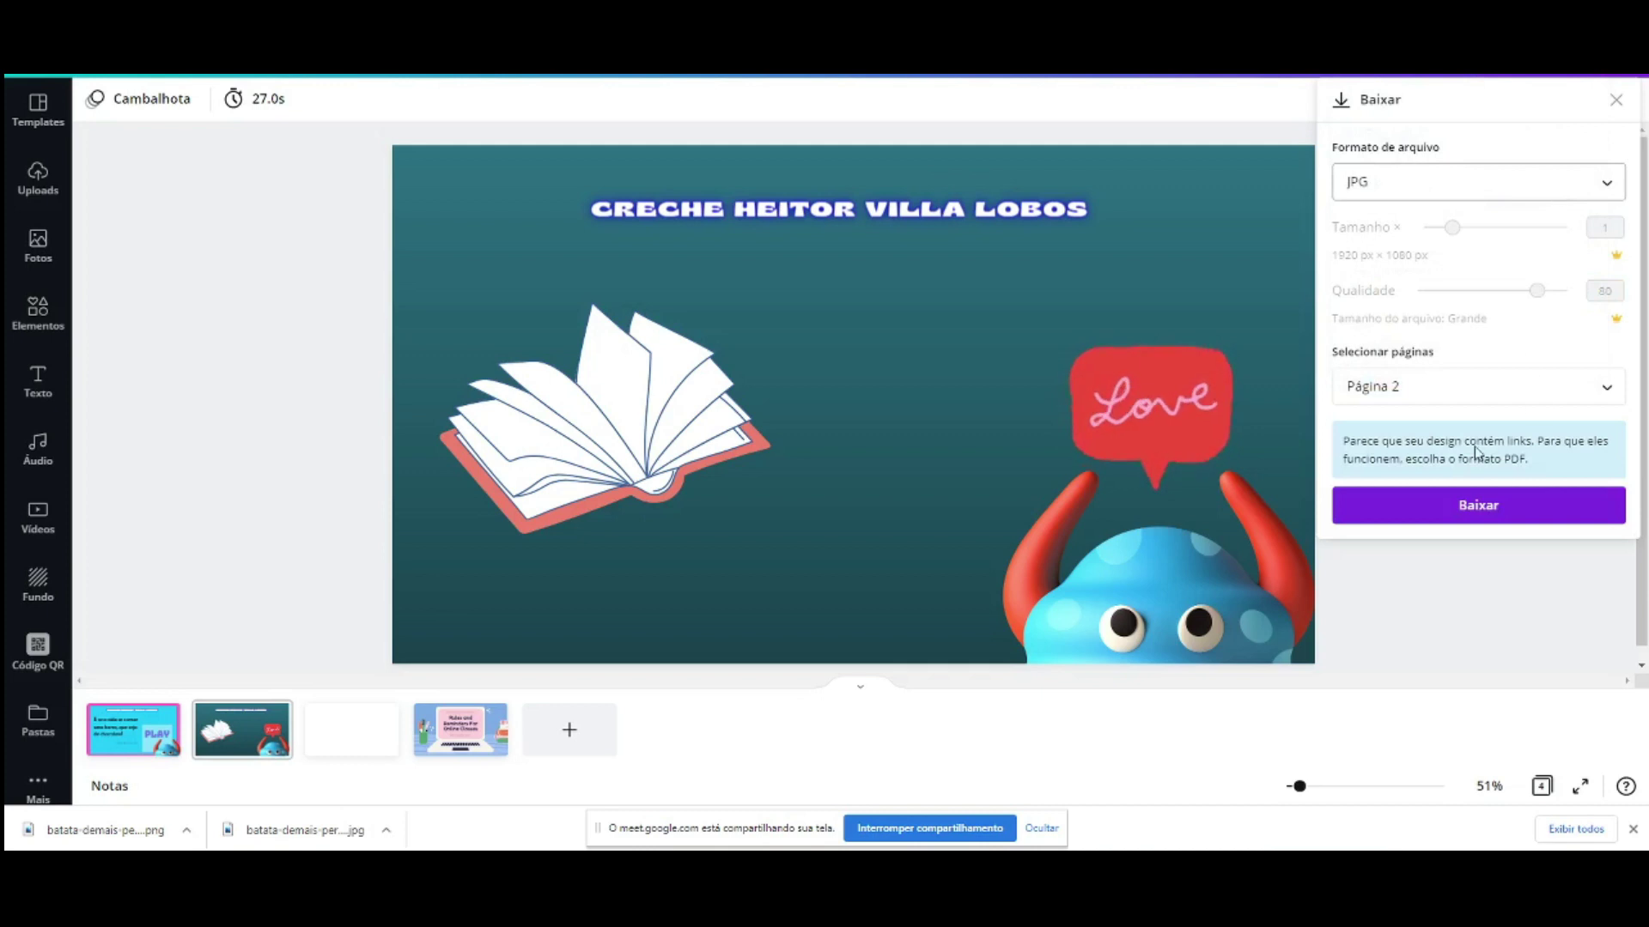
click(1432, 383)
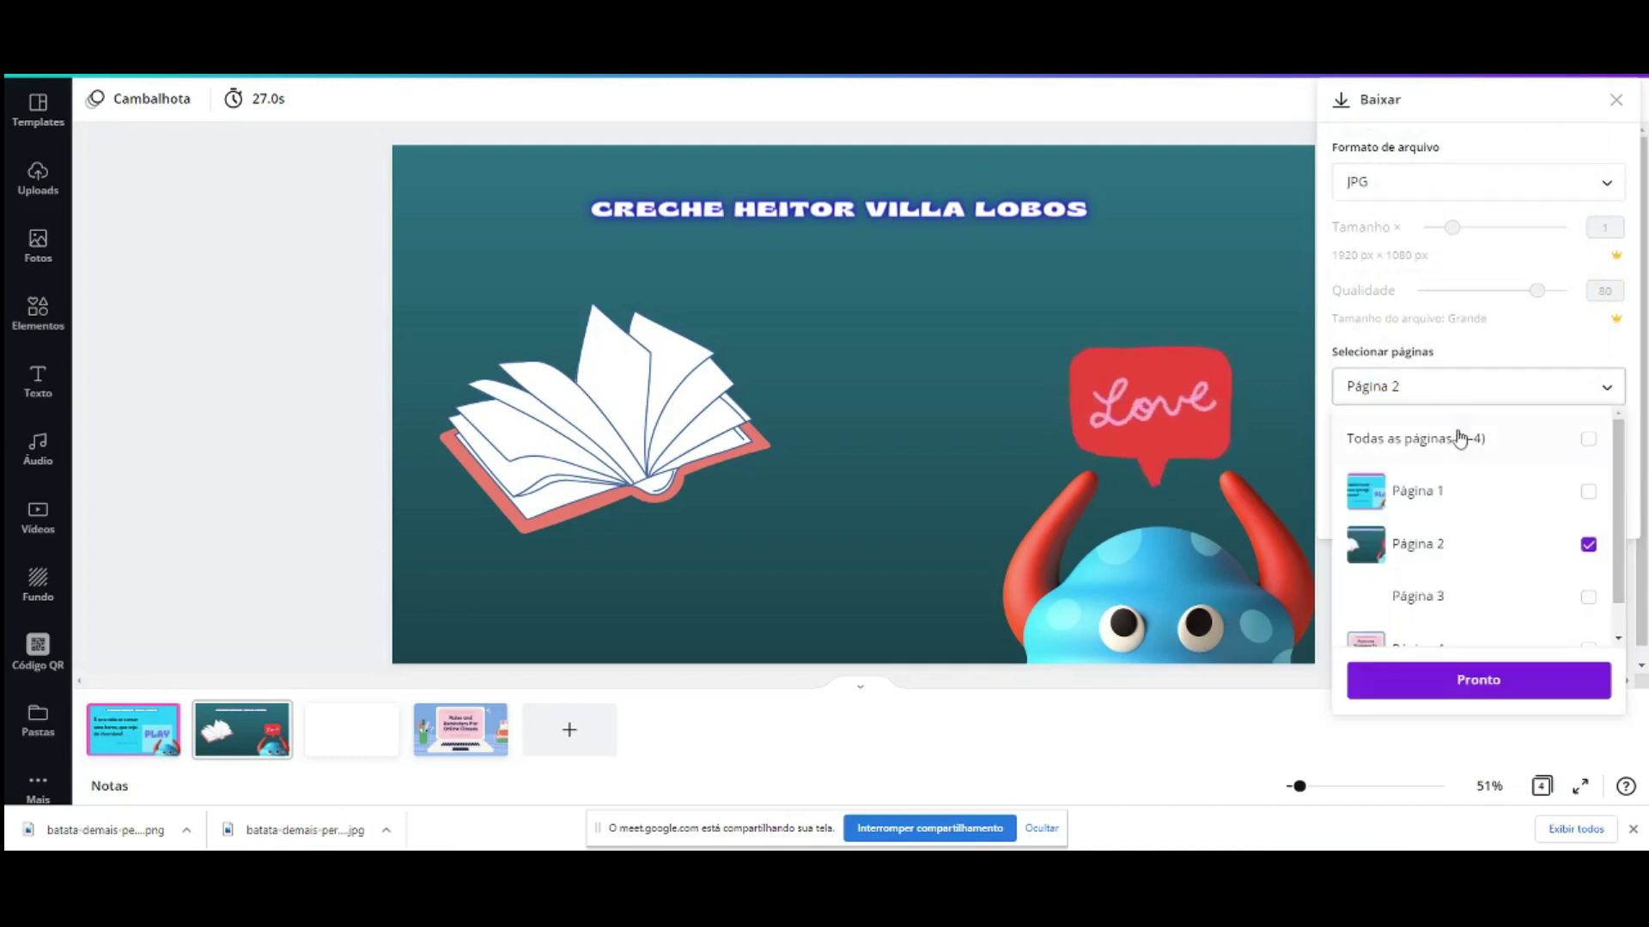
click(1587, 441)
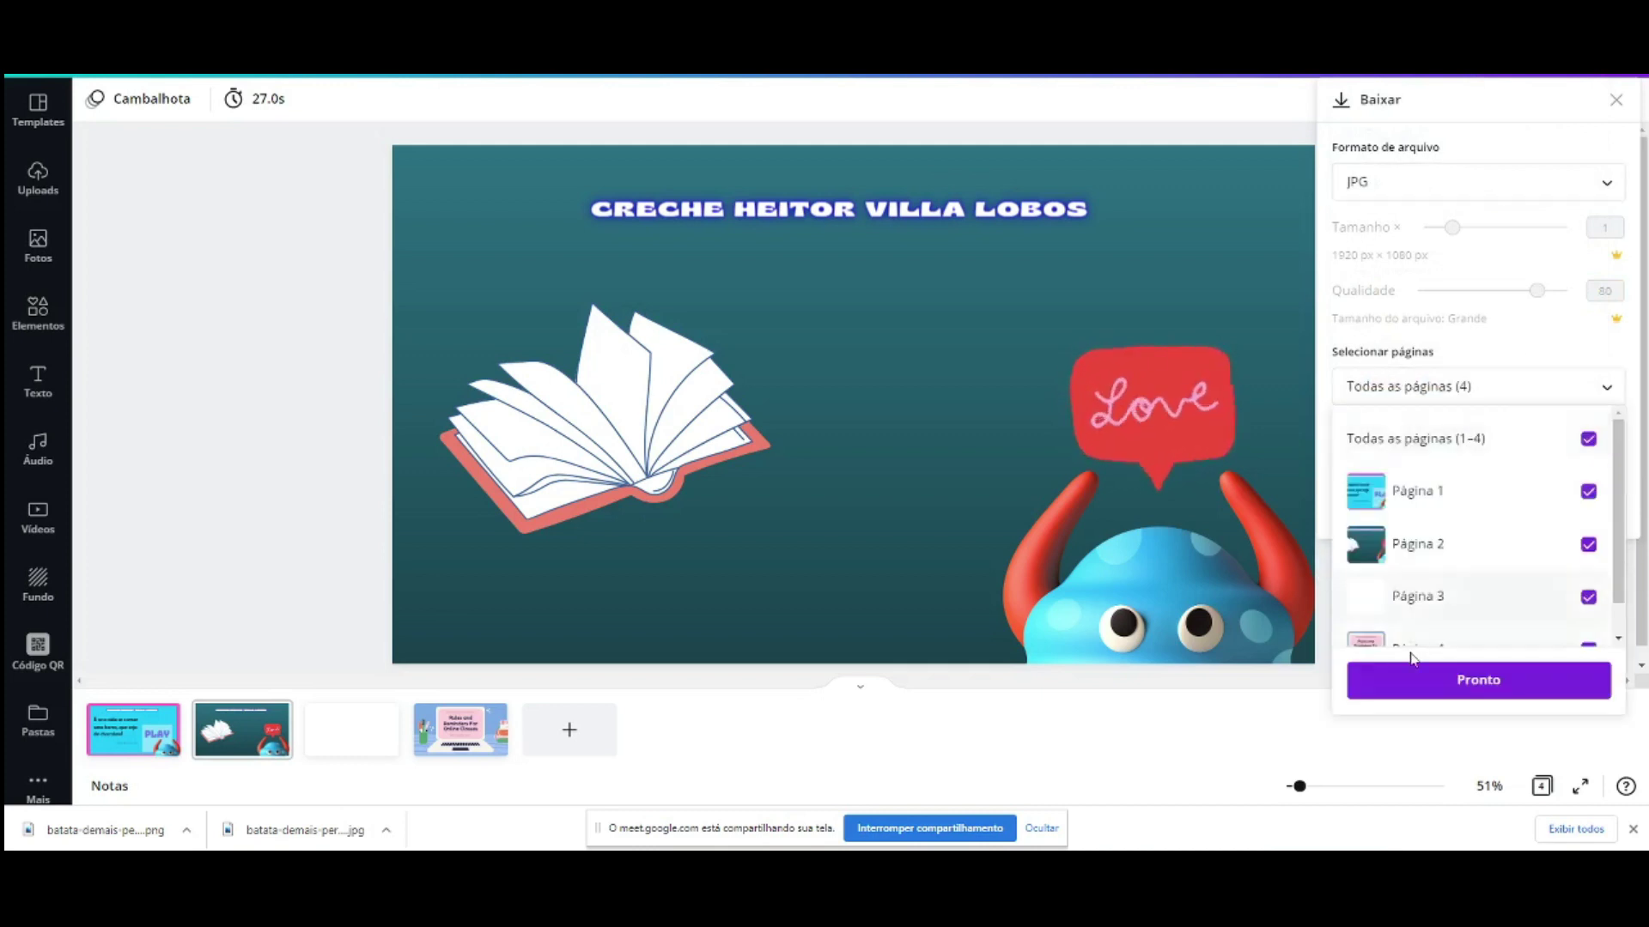
click(1467, 674)
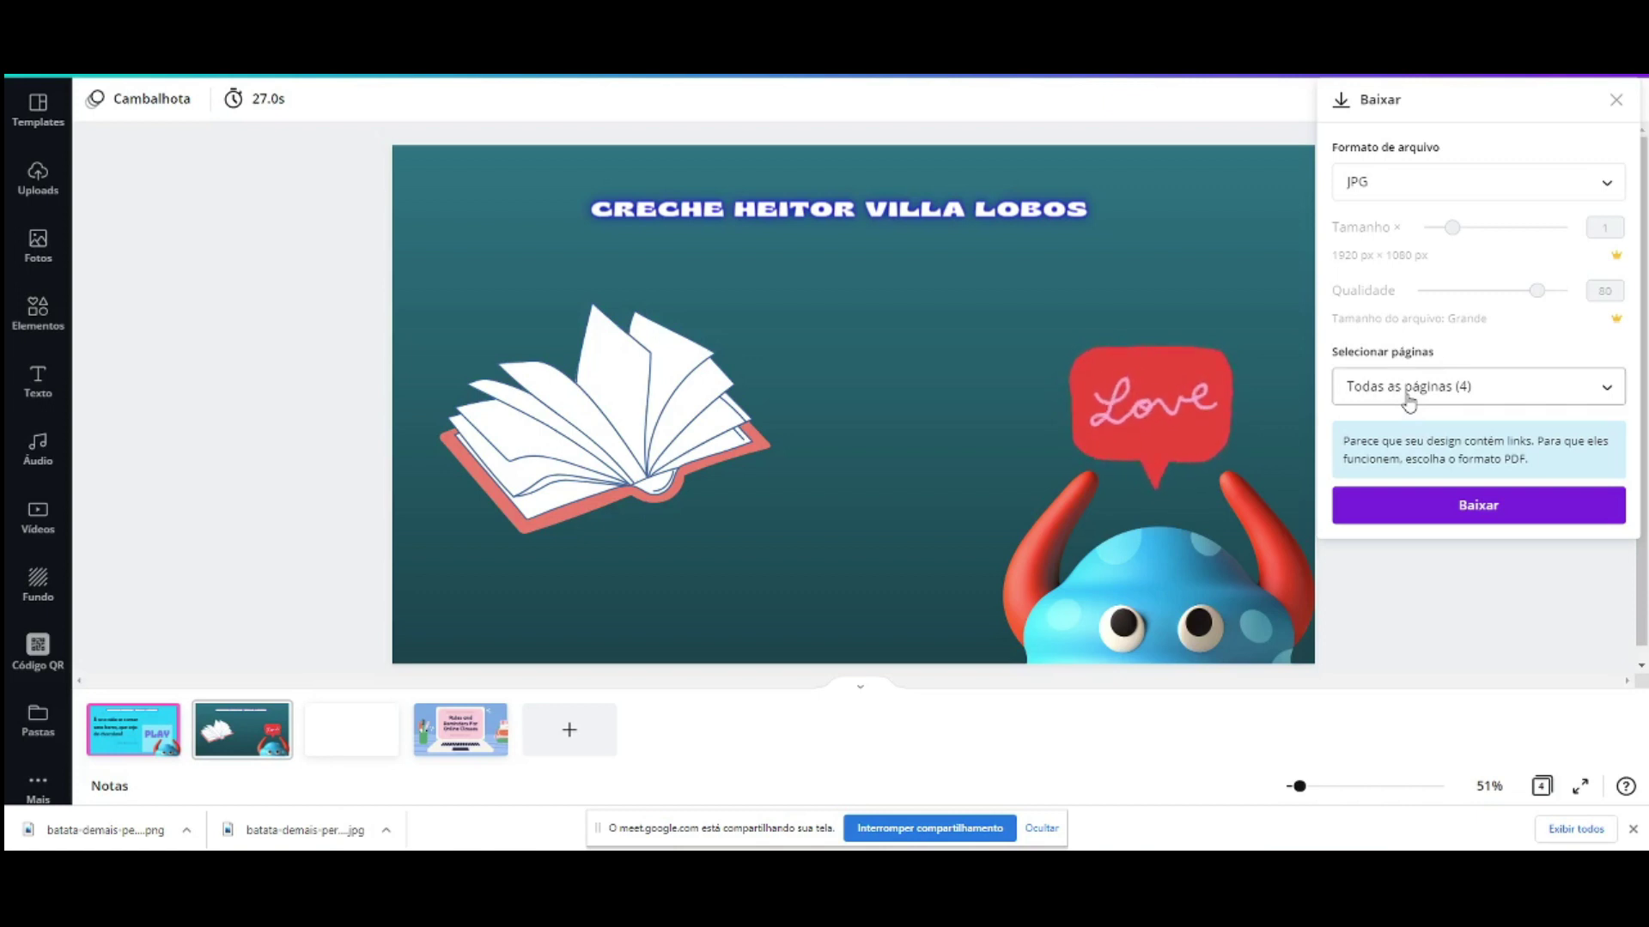
click(1457, 506)
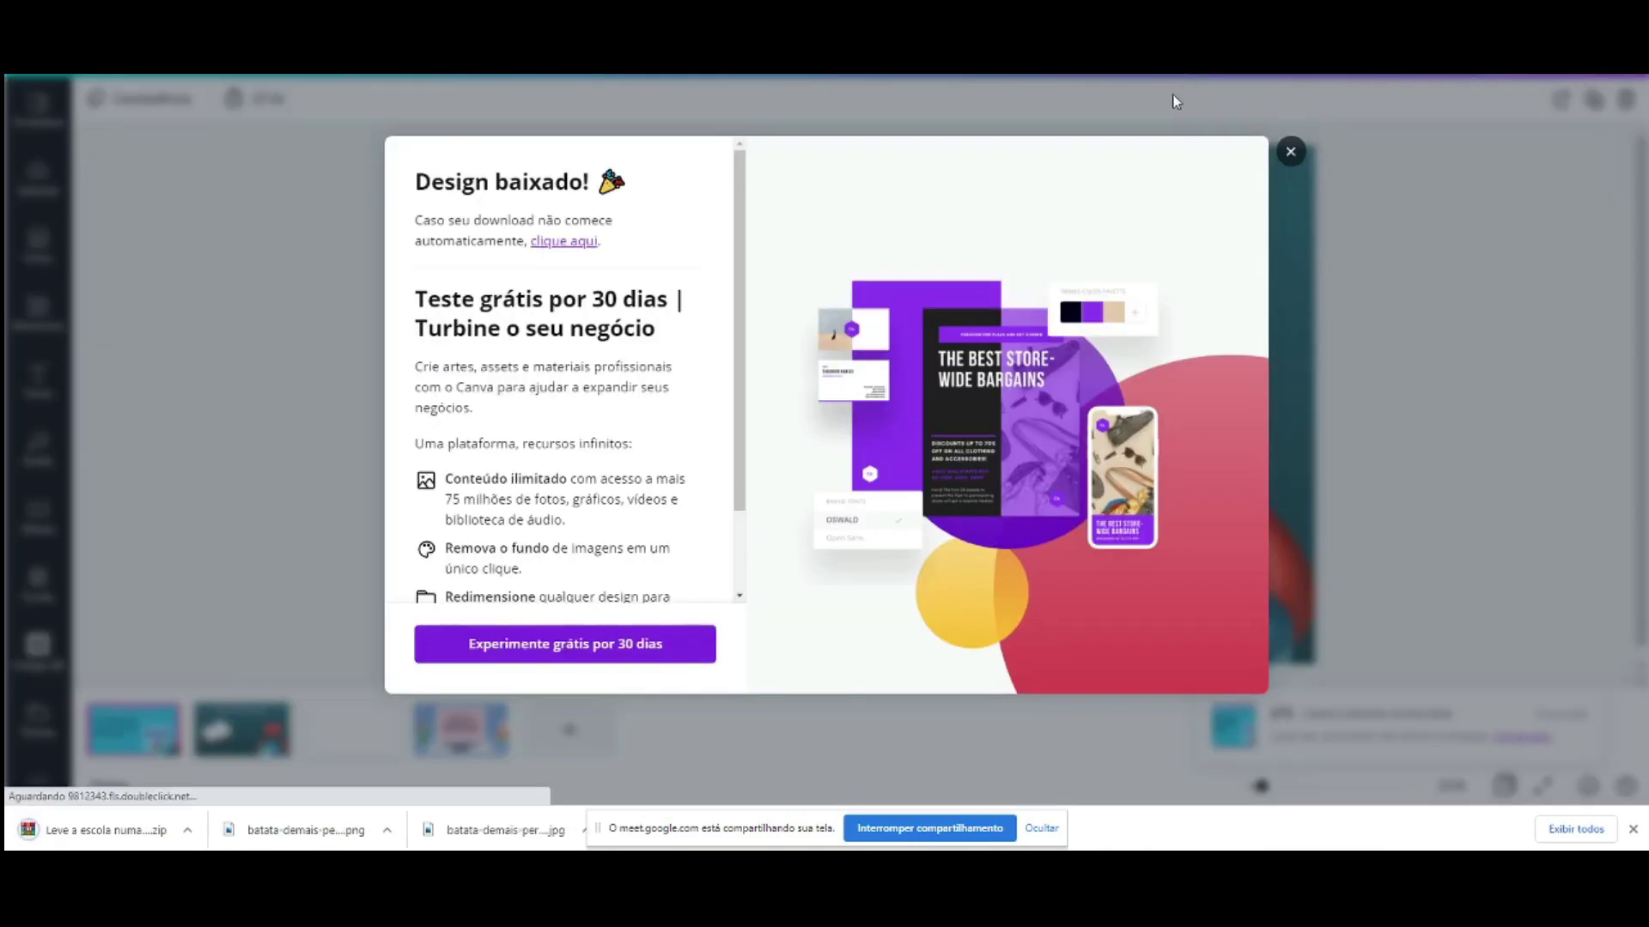
click(1175, 101)
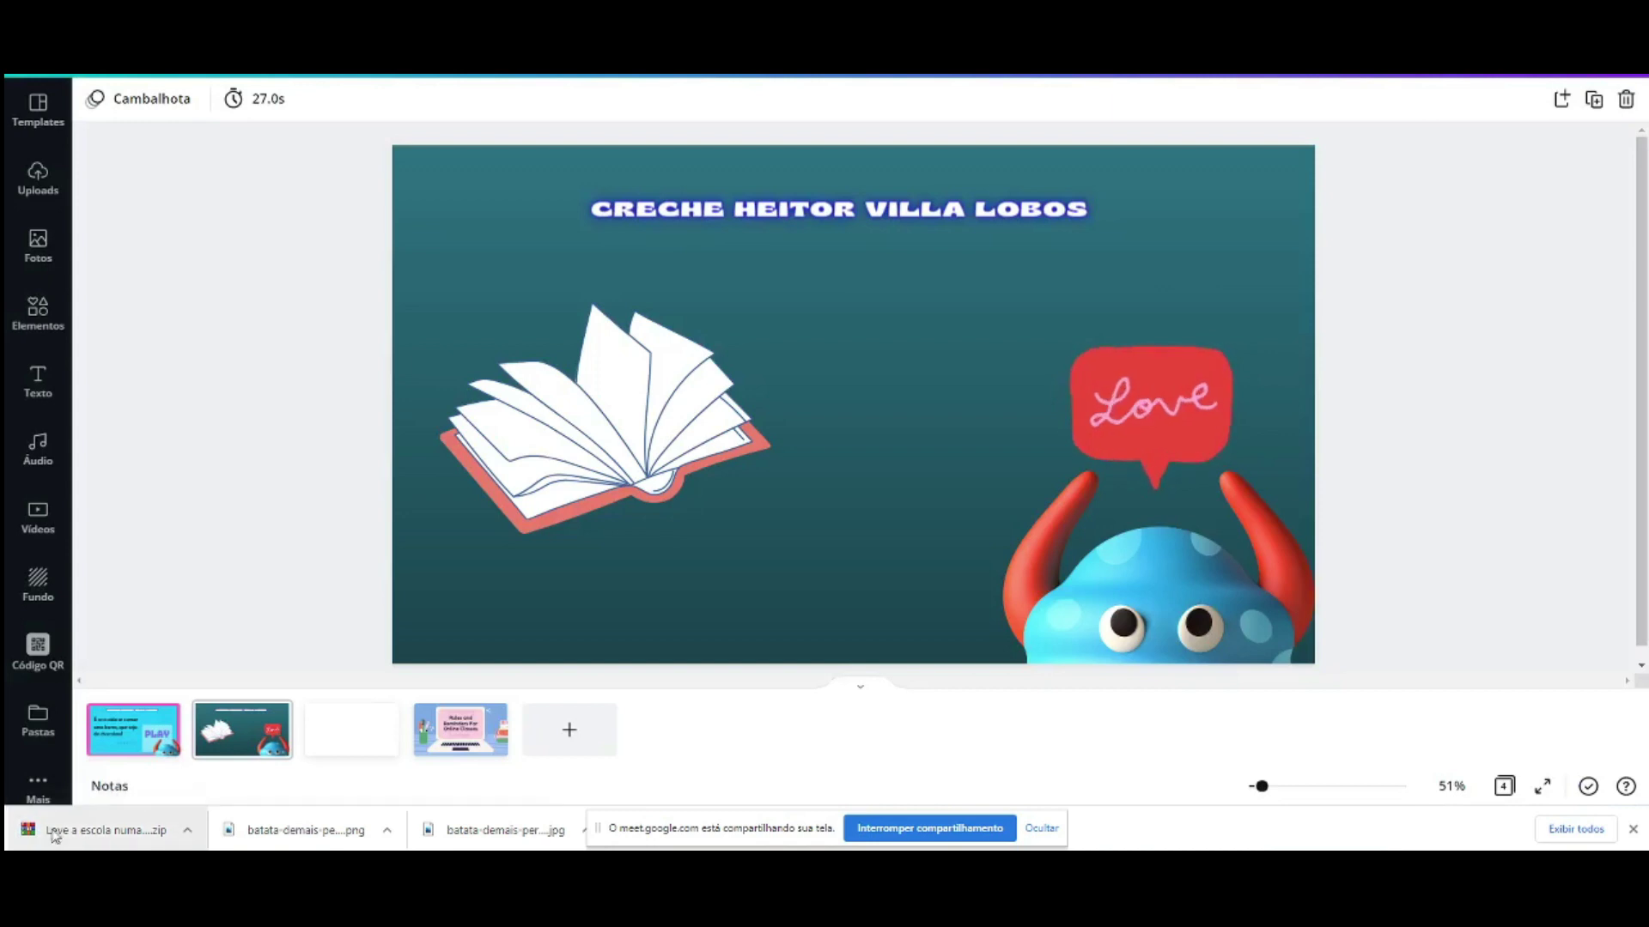
Step: Open the downloaded archive Leve a escola numa boa.zip, dismiss the licence notice and select all the JPG files
click(73, 838)
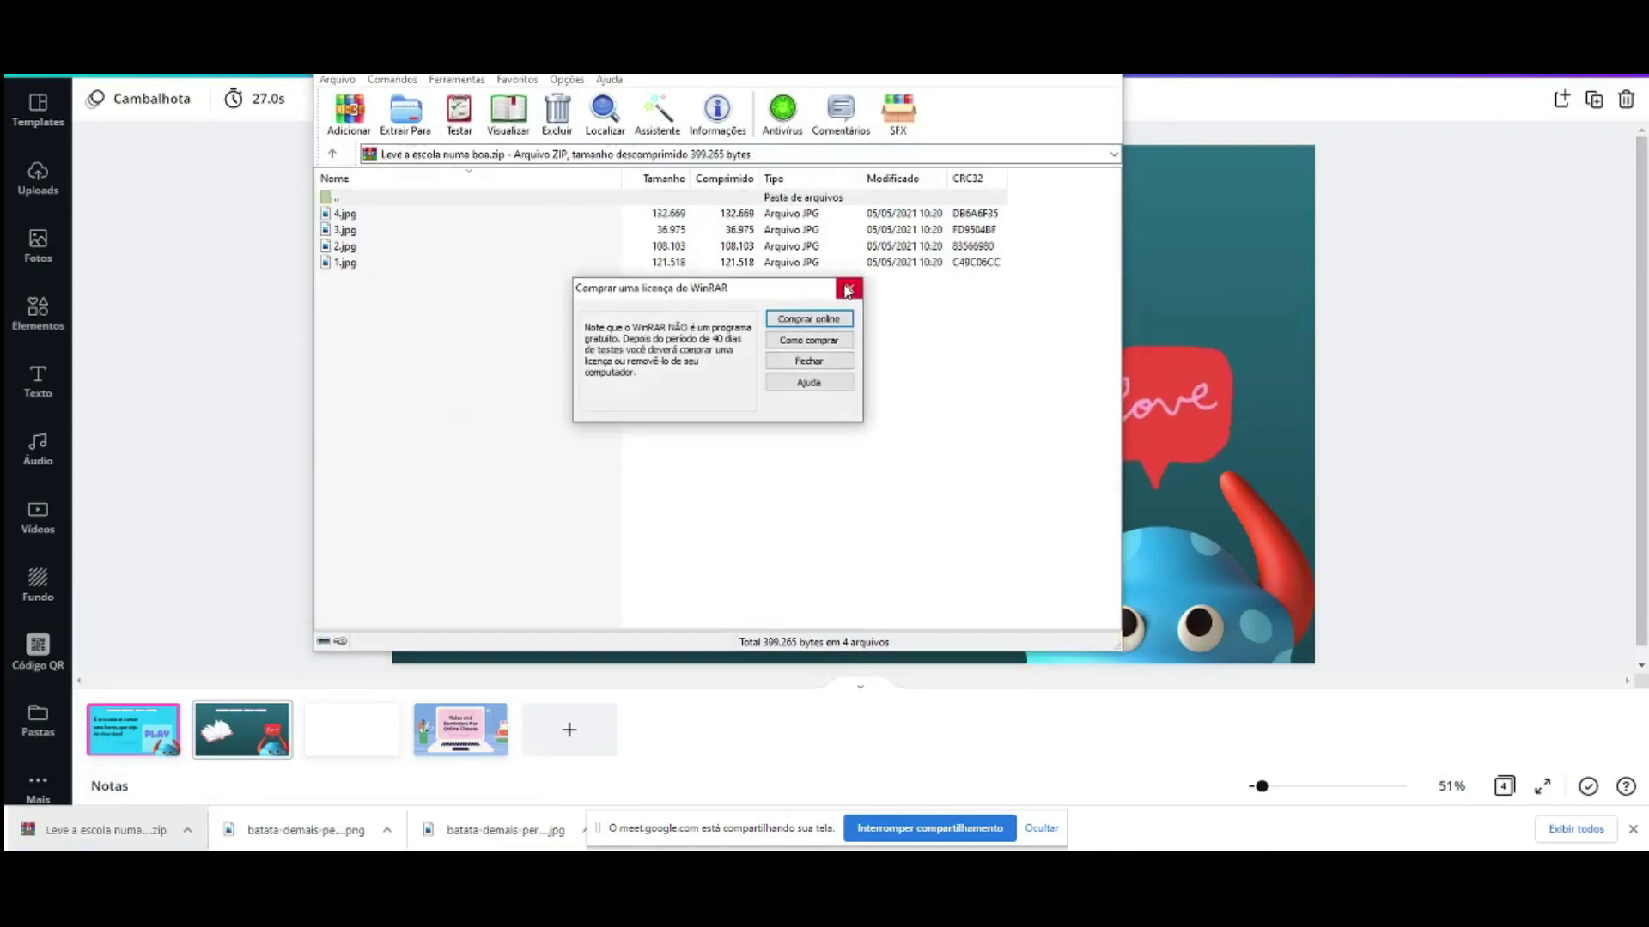
click(849, 289)
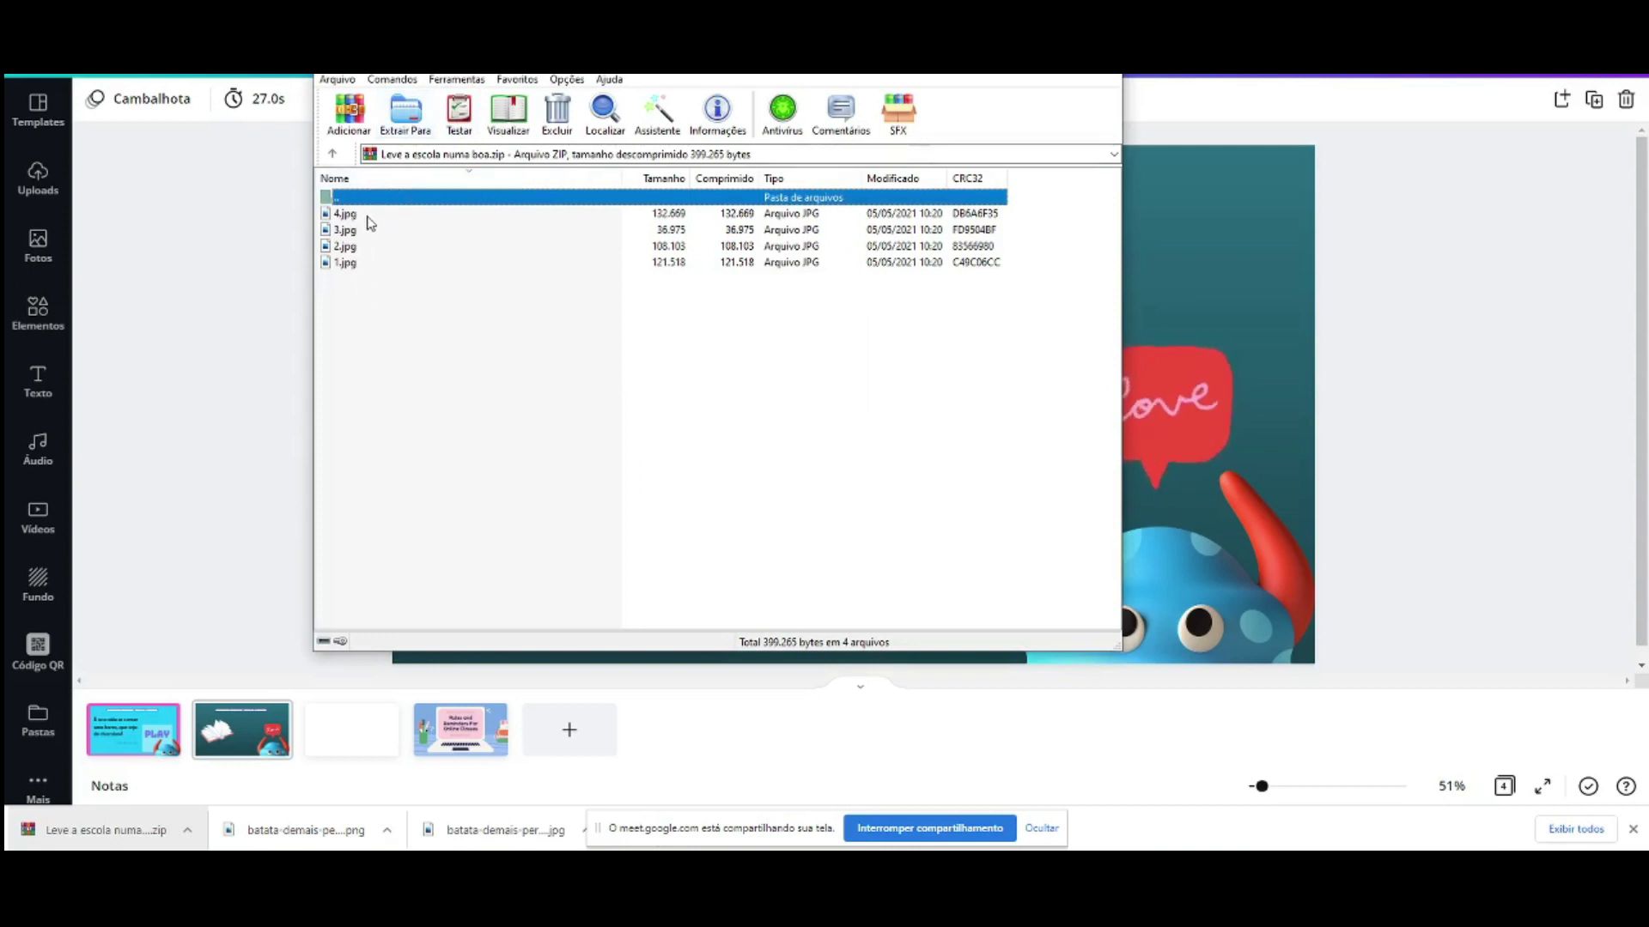
drag(349, 300, 353, 218)
click(395, 363)
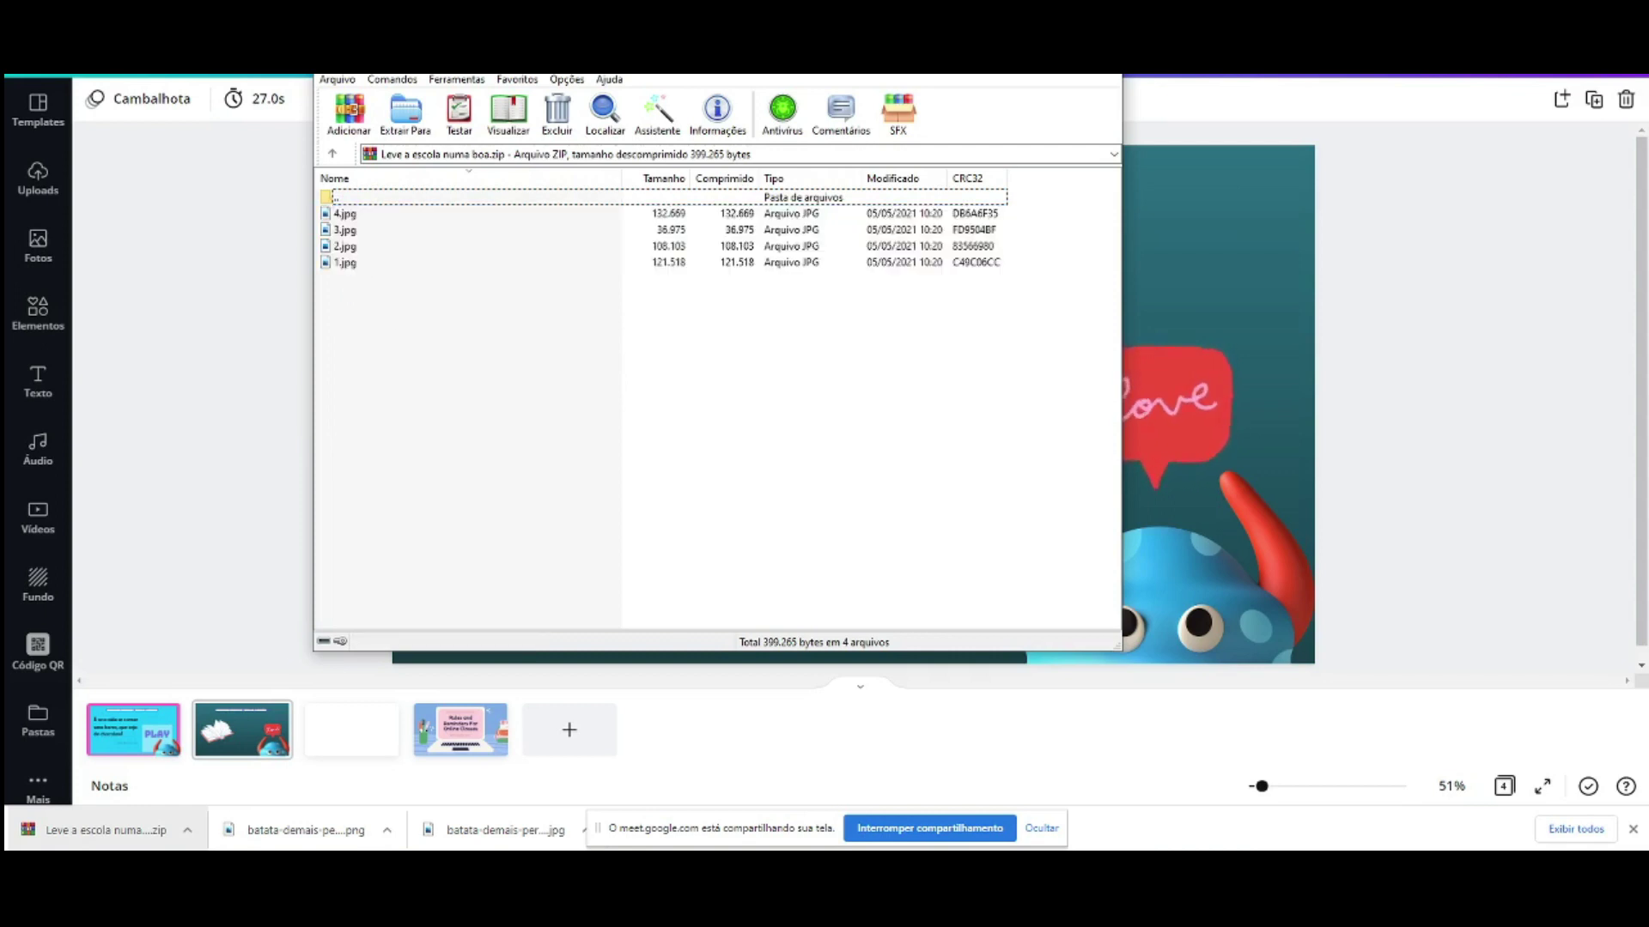
drag(350, 302, 344, 219)
right_click(366, 228)
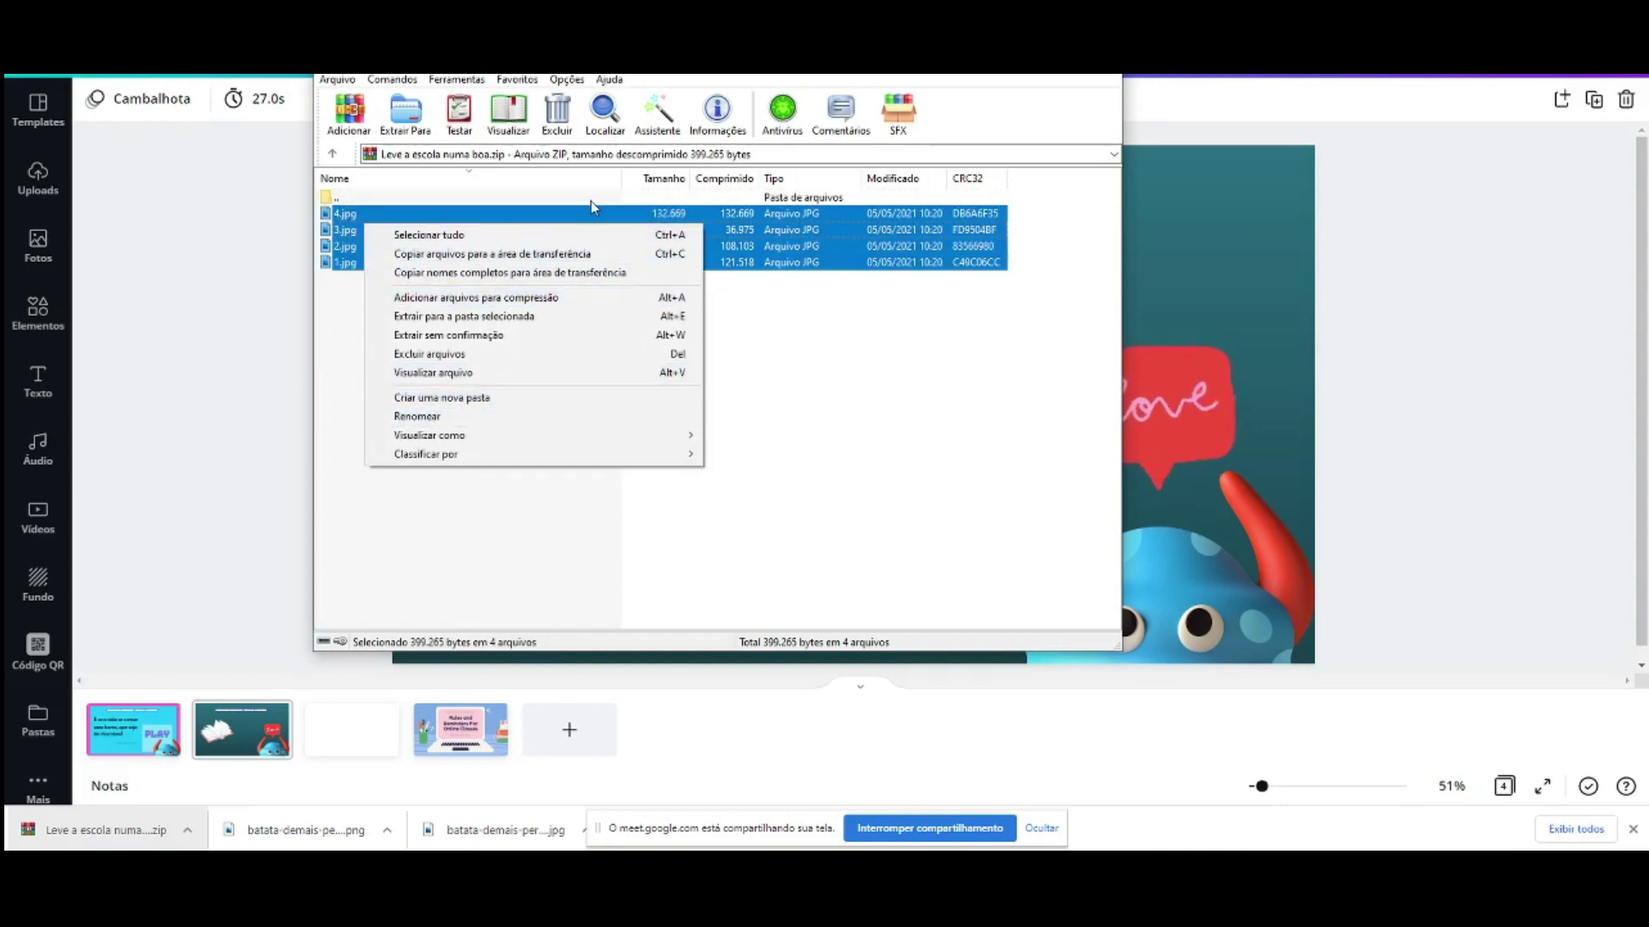
click(350, 318)
drag(350, 317, 342, 207)
Step: Extract the selected JPG files to Área de Trabalho, replacing all existing files of the same name, and close the archive
click(404, 127)
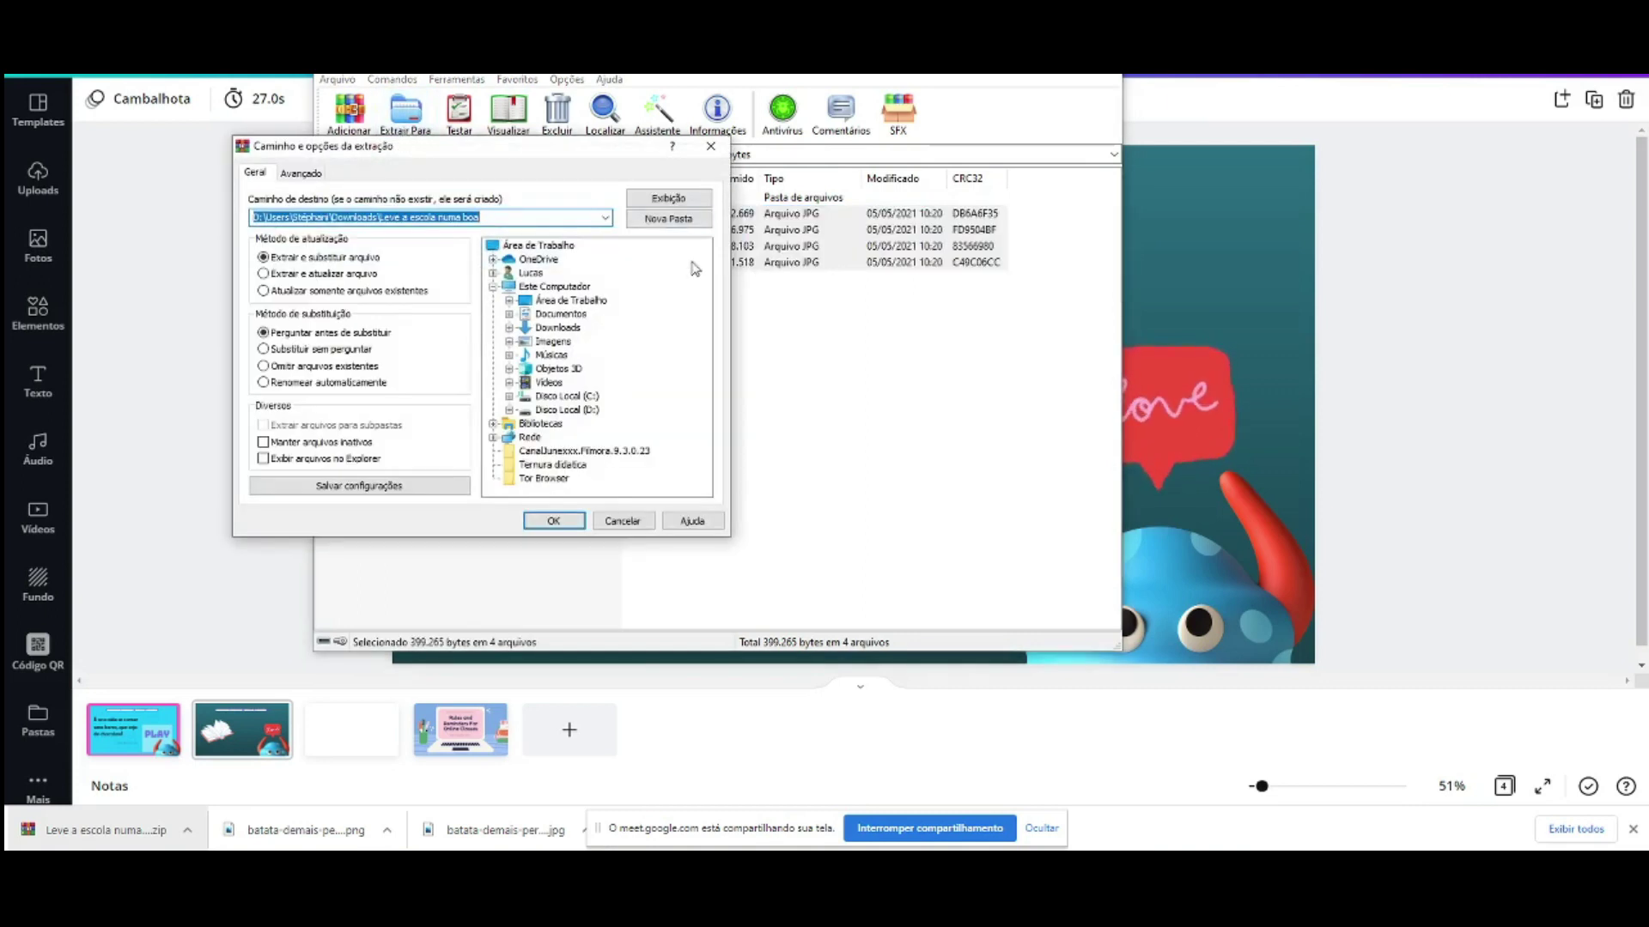
click(555, 302)
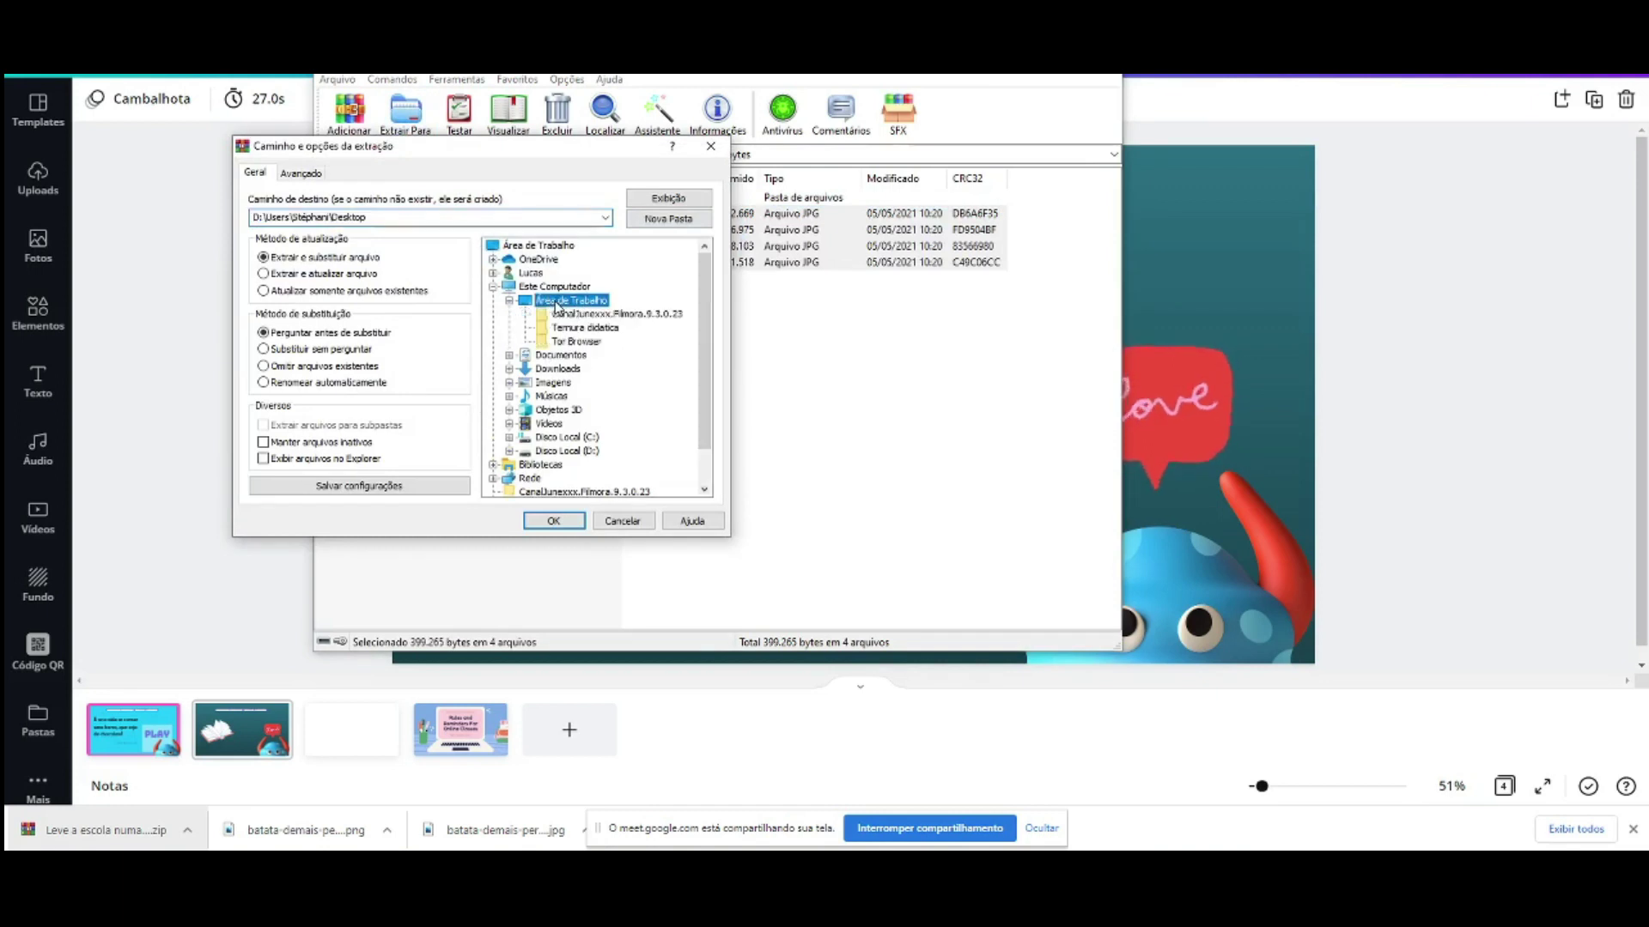
click(563, 520)
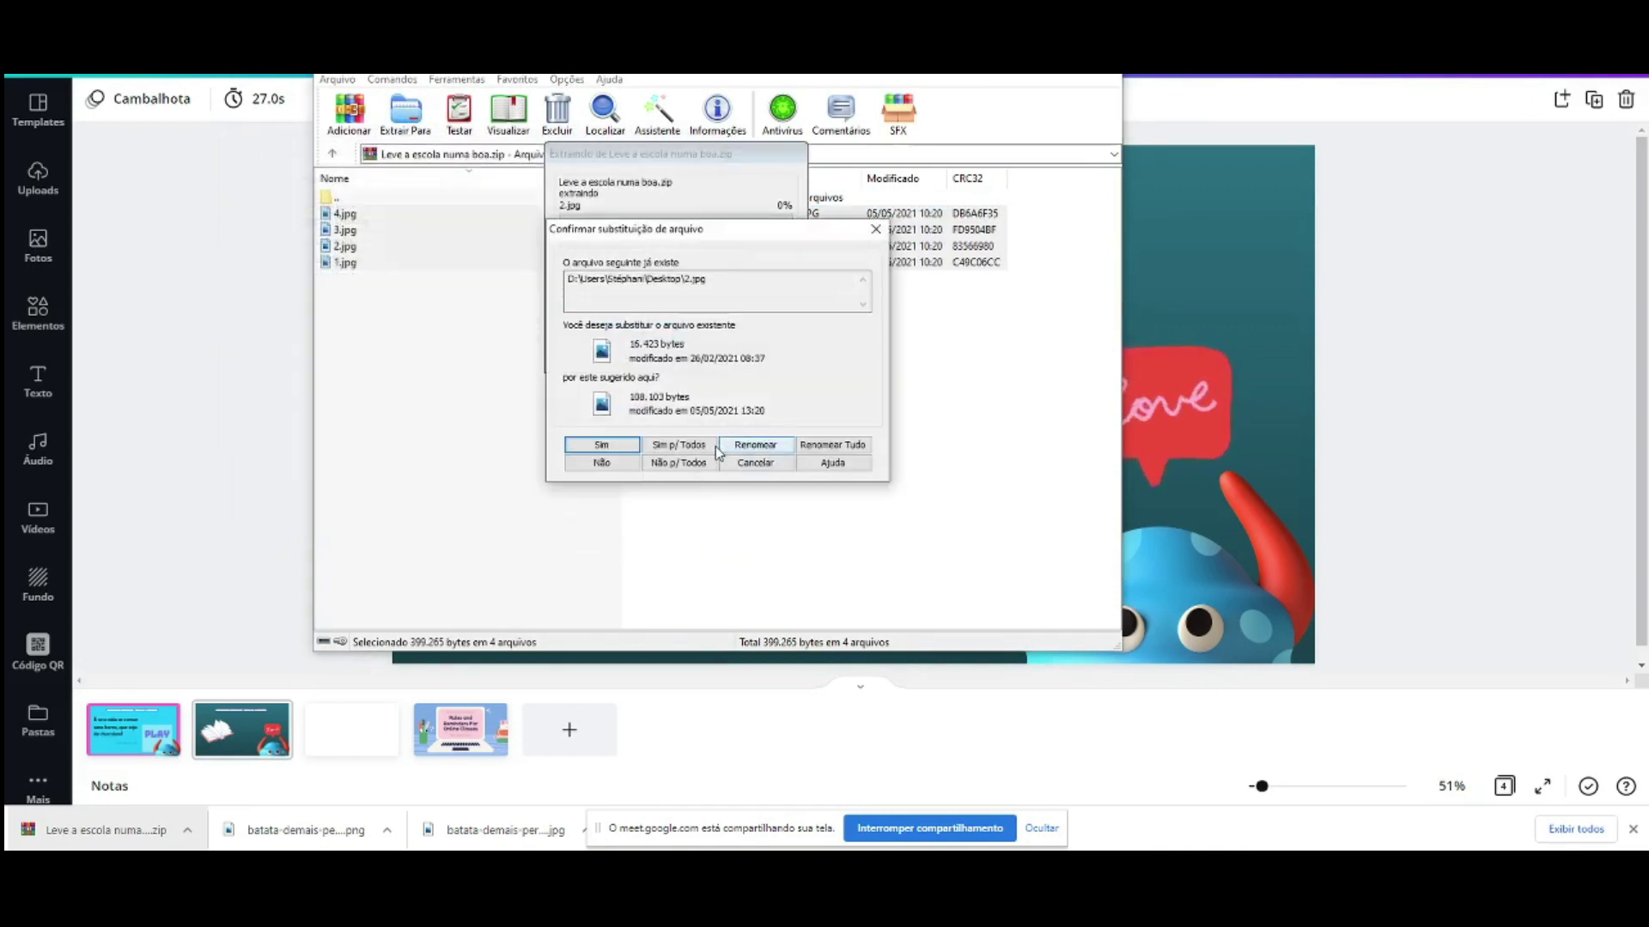
click(678, 445)
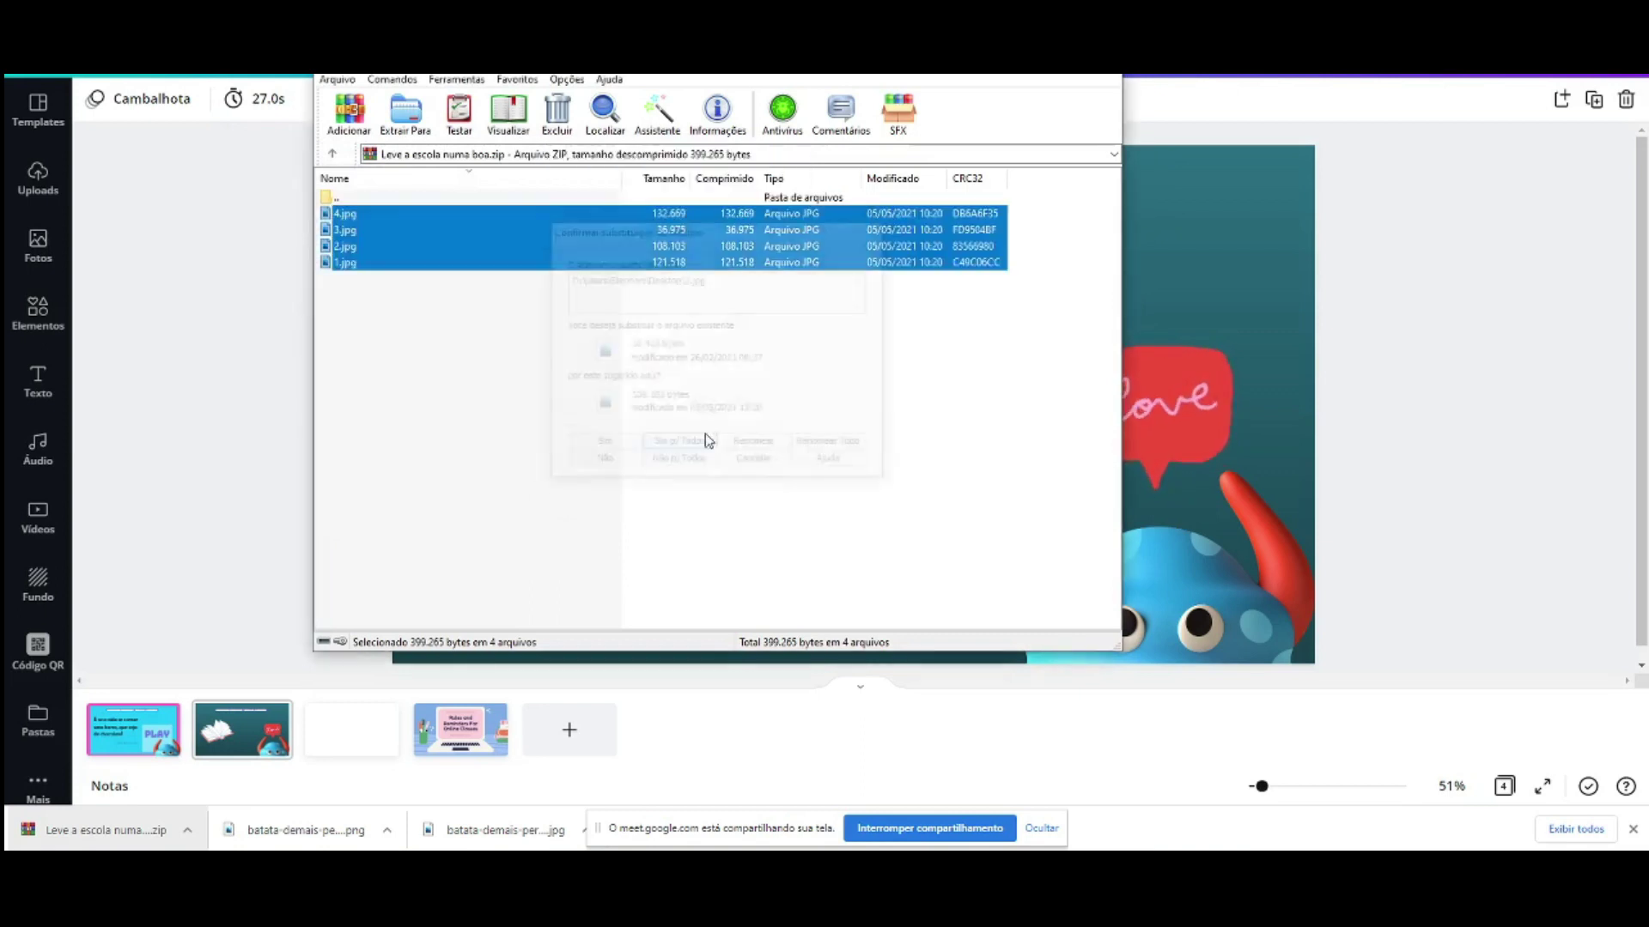
click(1108, 76)
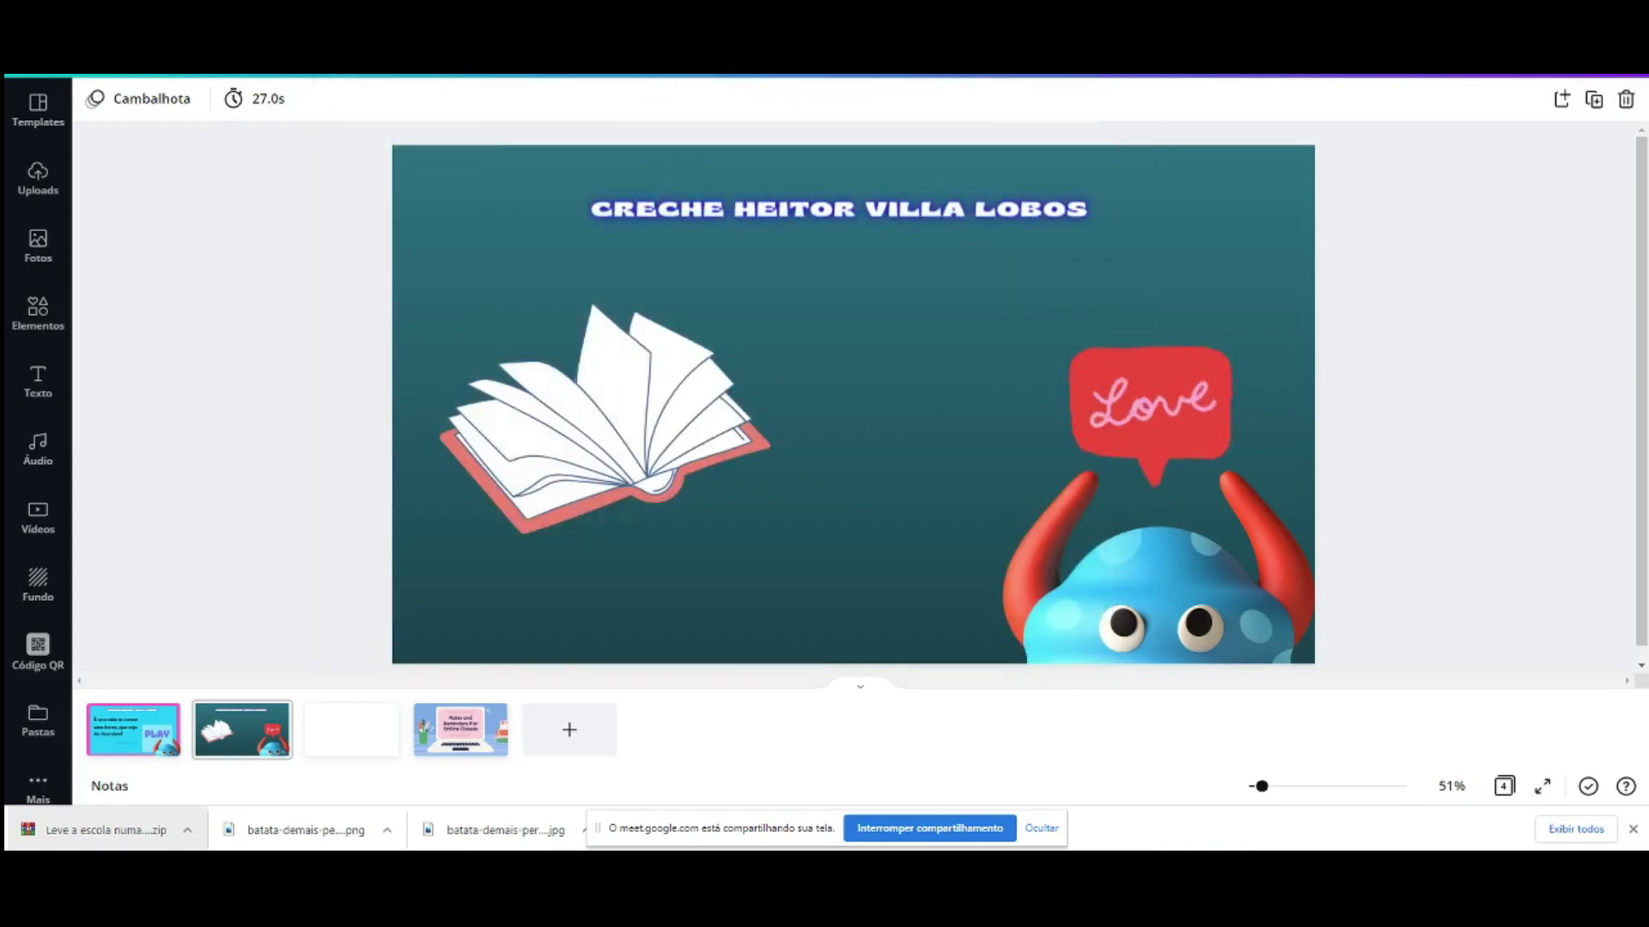
Step: View the extracted image 2 from the desktop, close it and return to the Canva design
key(super+d)
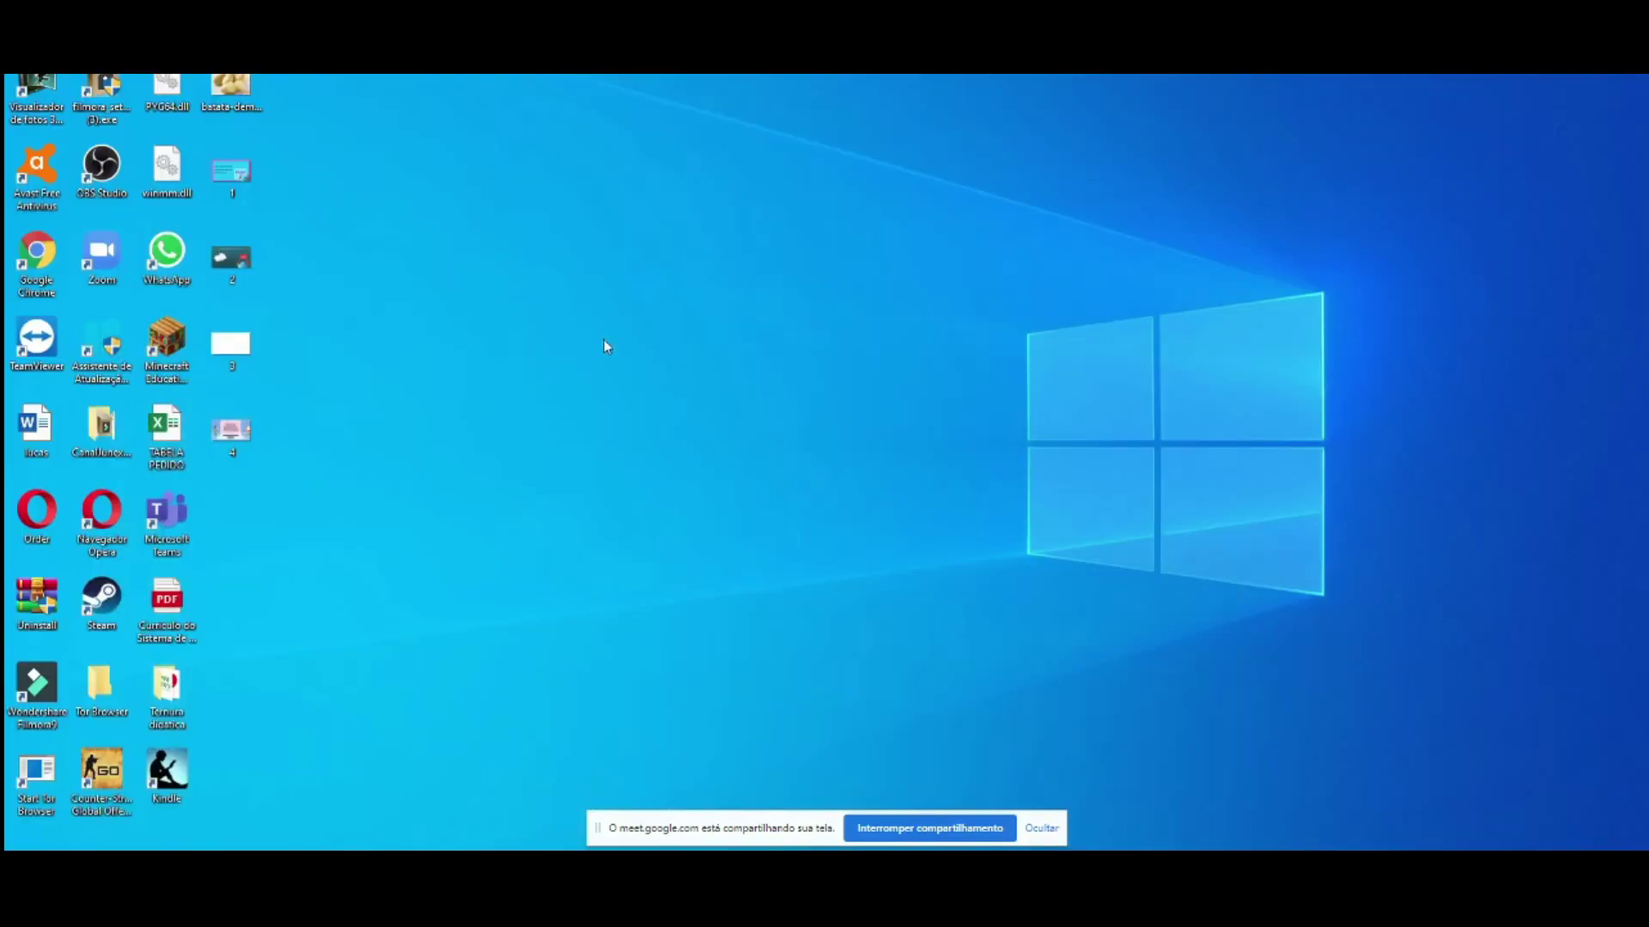
double_click(224, 250)
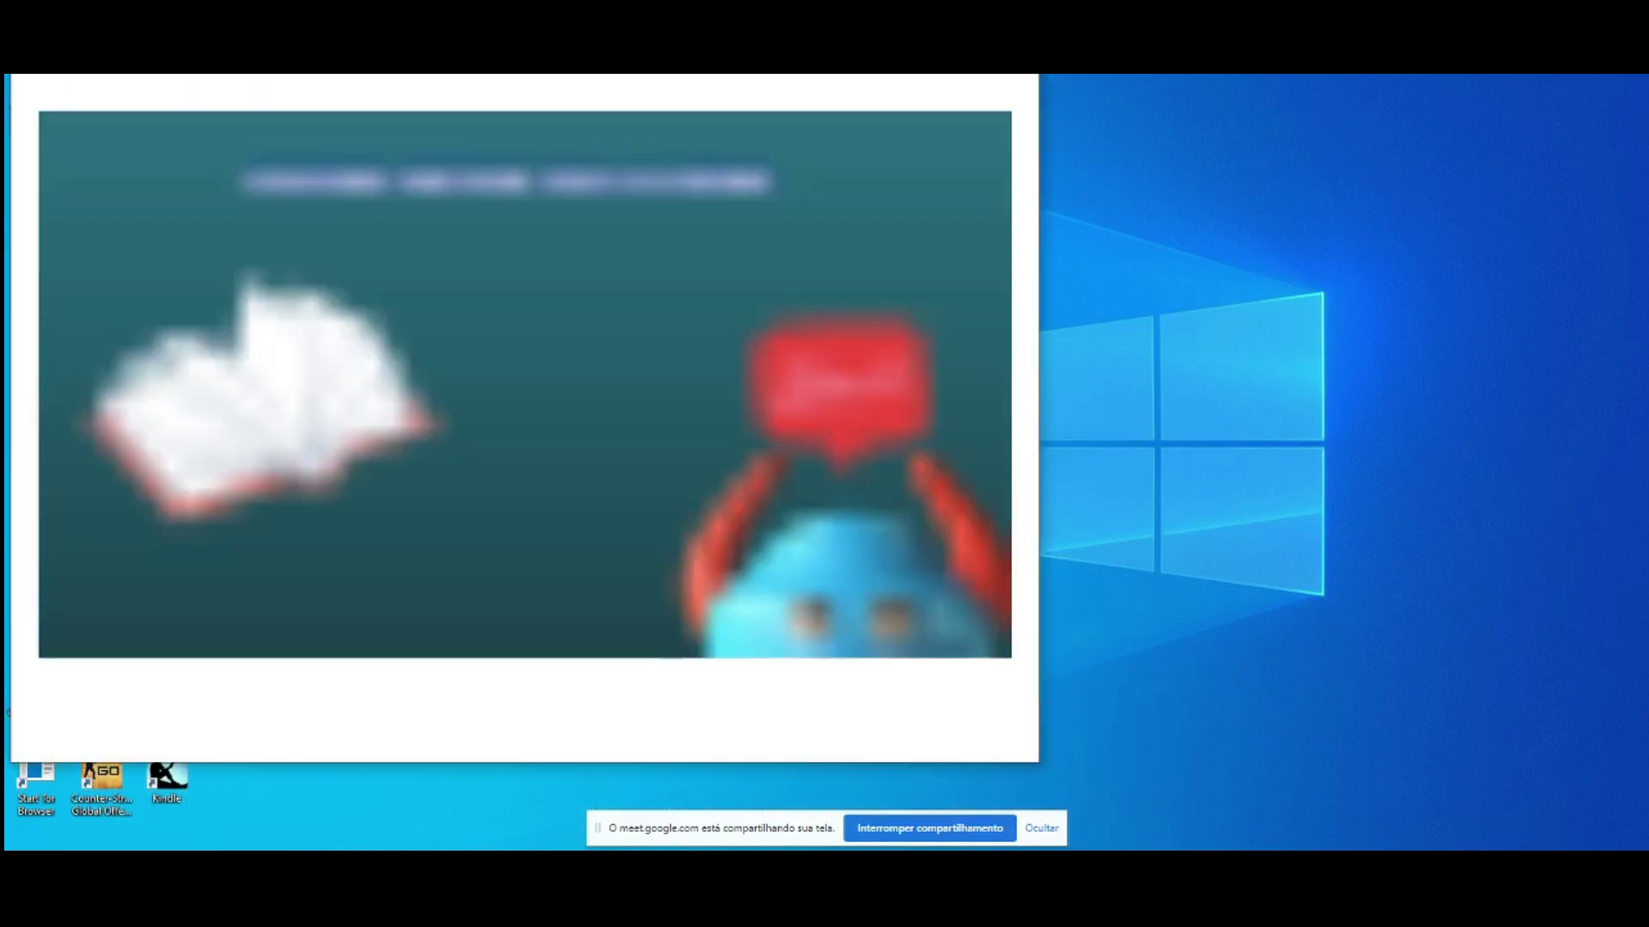
drag(1039, 86, 1591, 86)
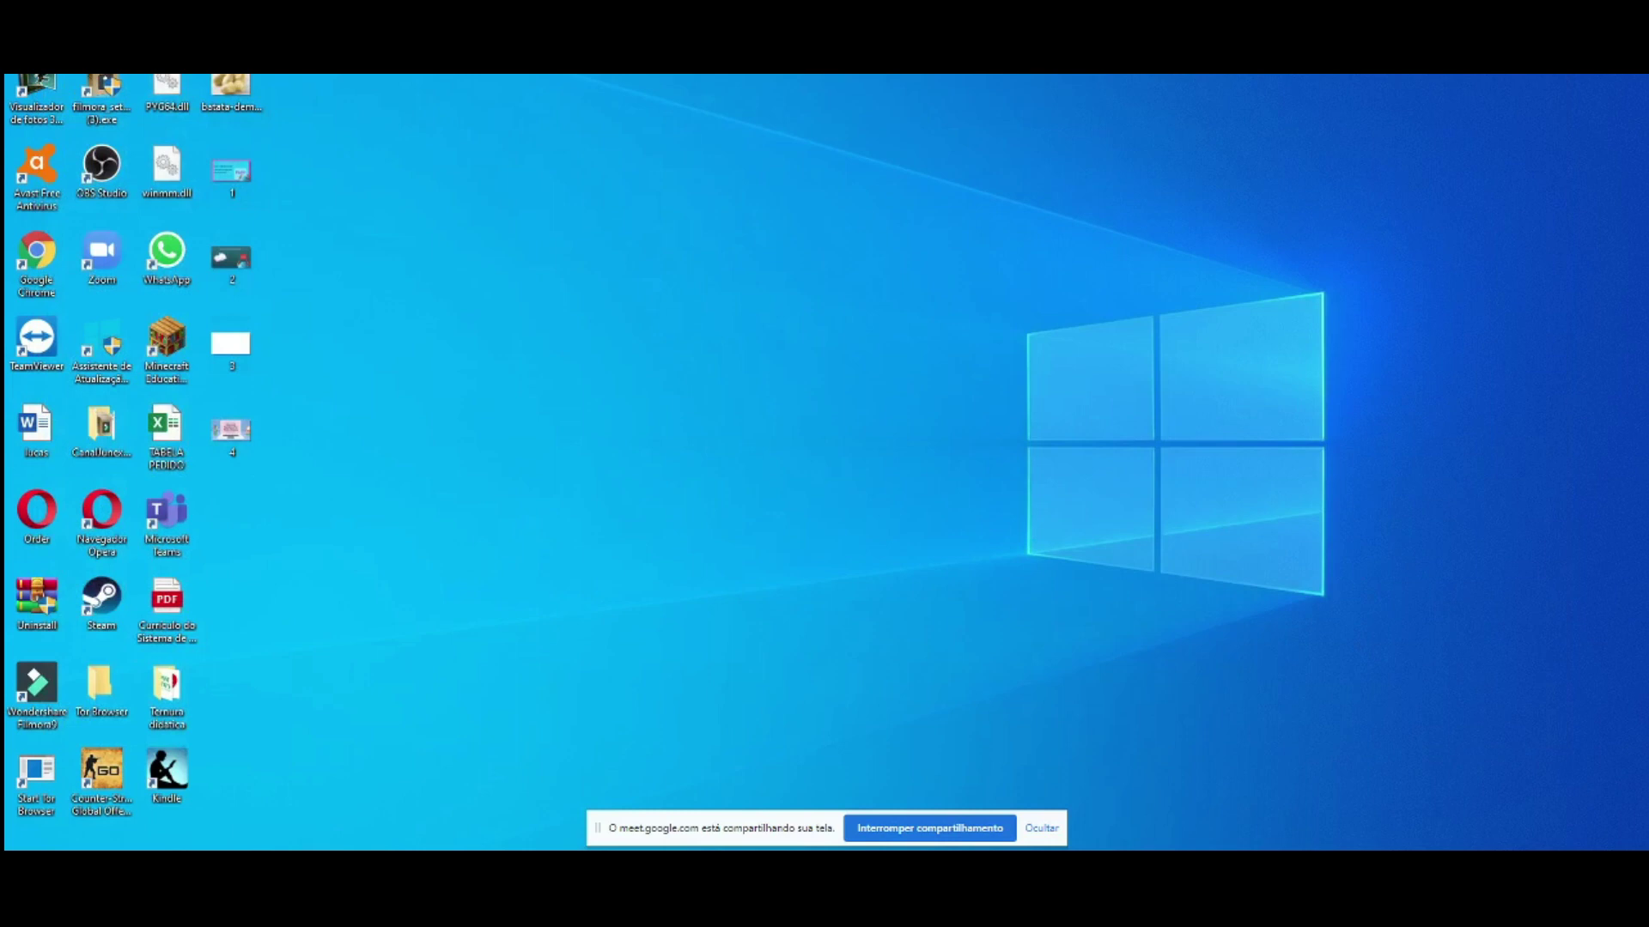
click(320, 795)
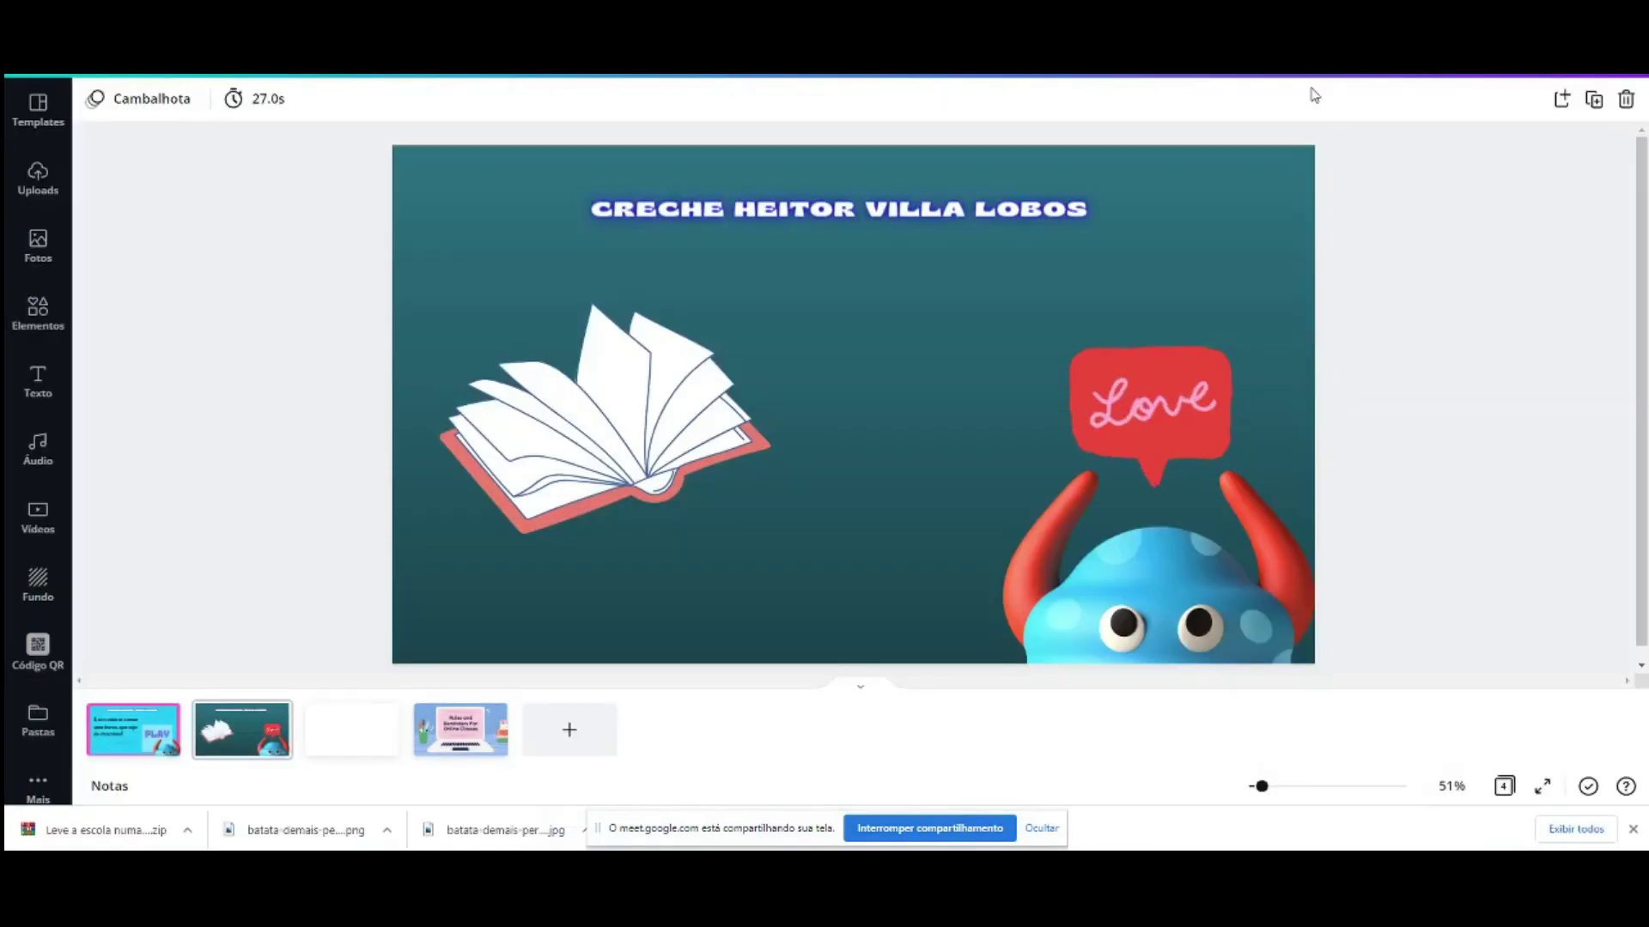
click(1409, 262)
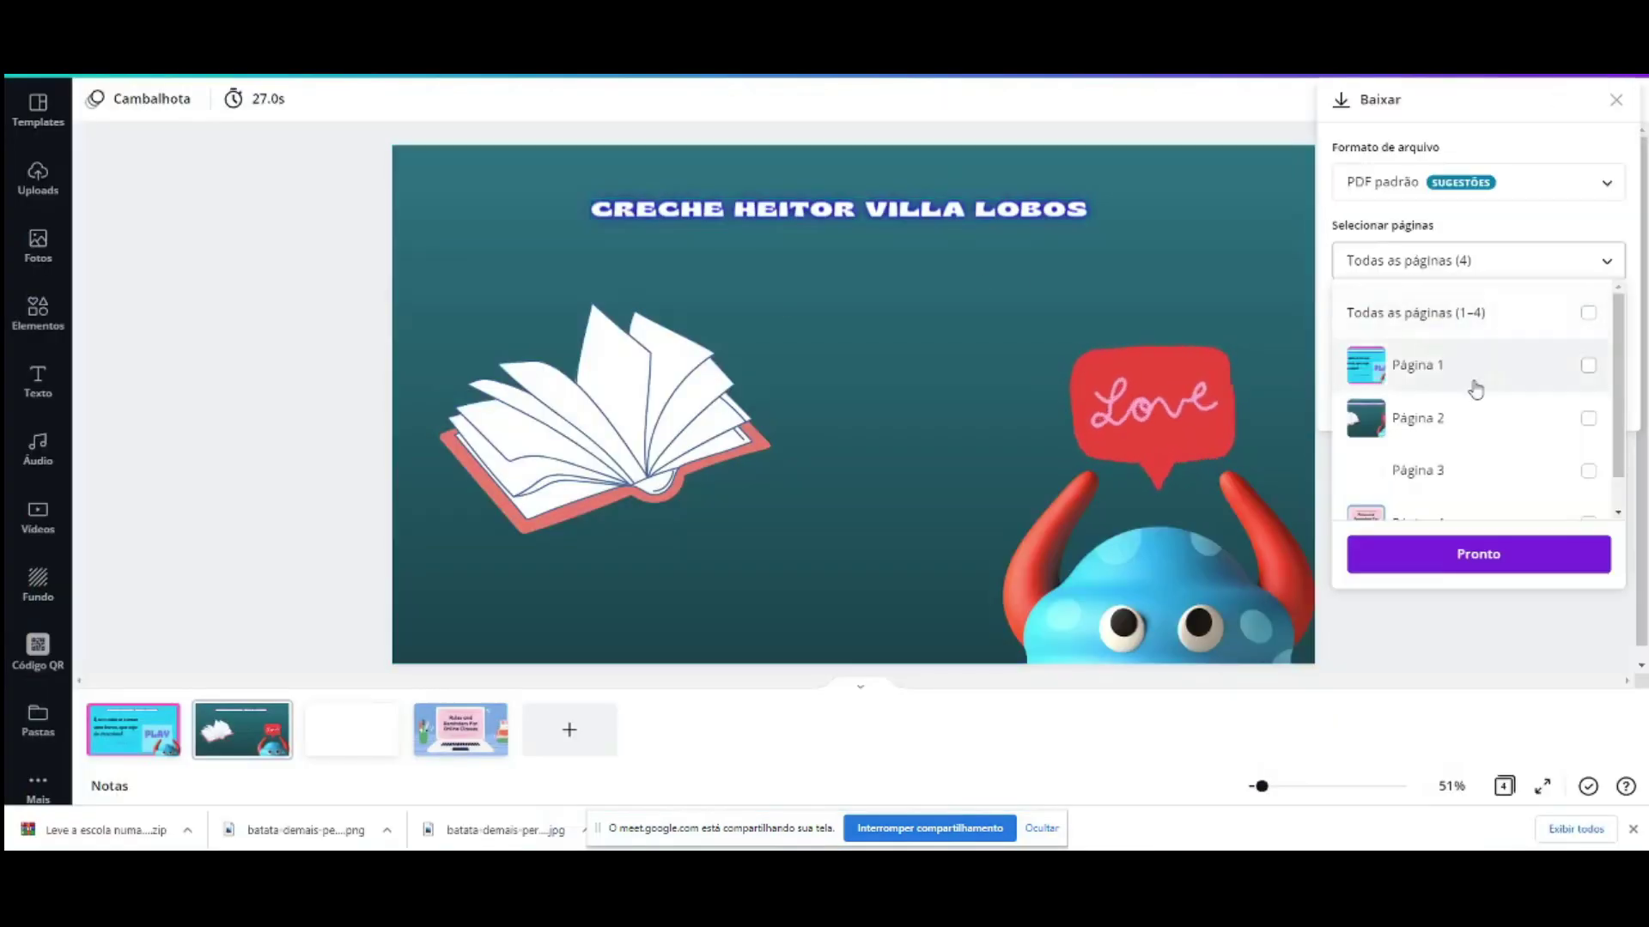
click(1588, 418)
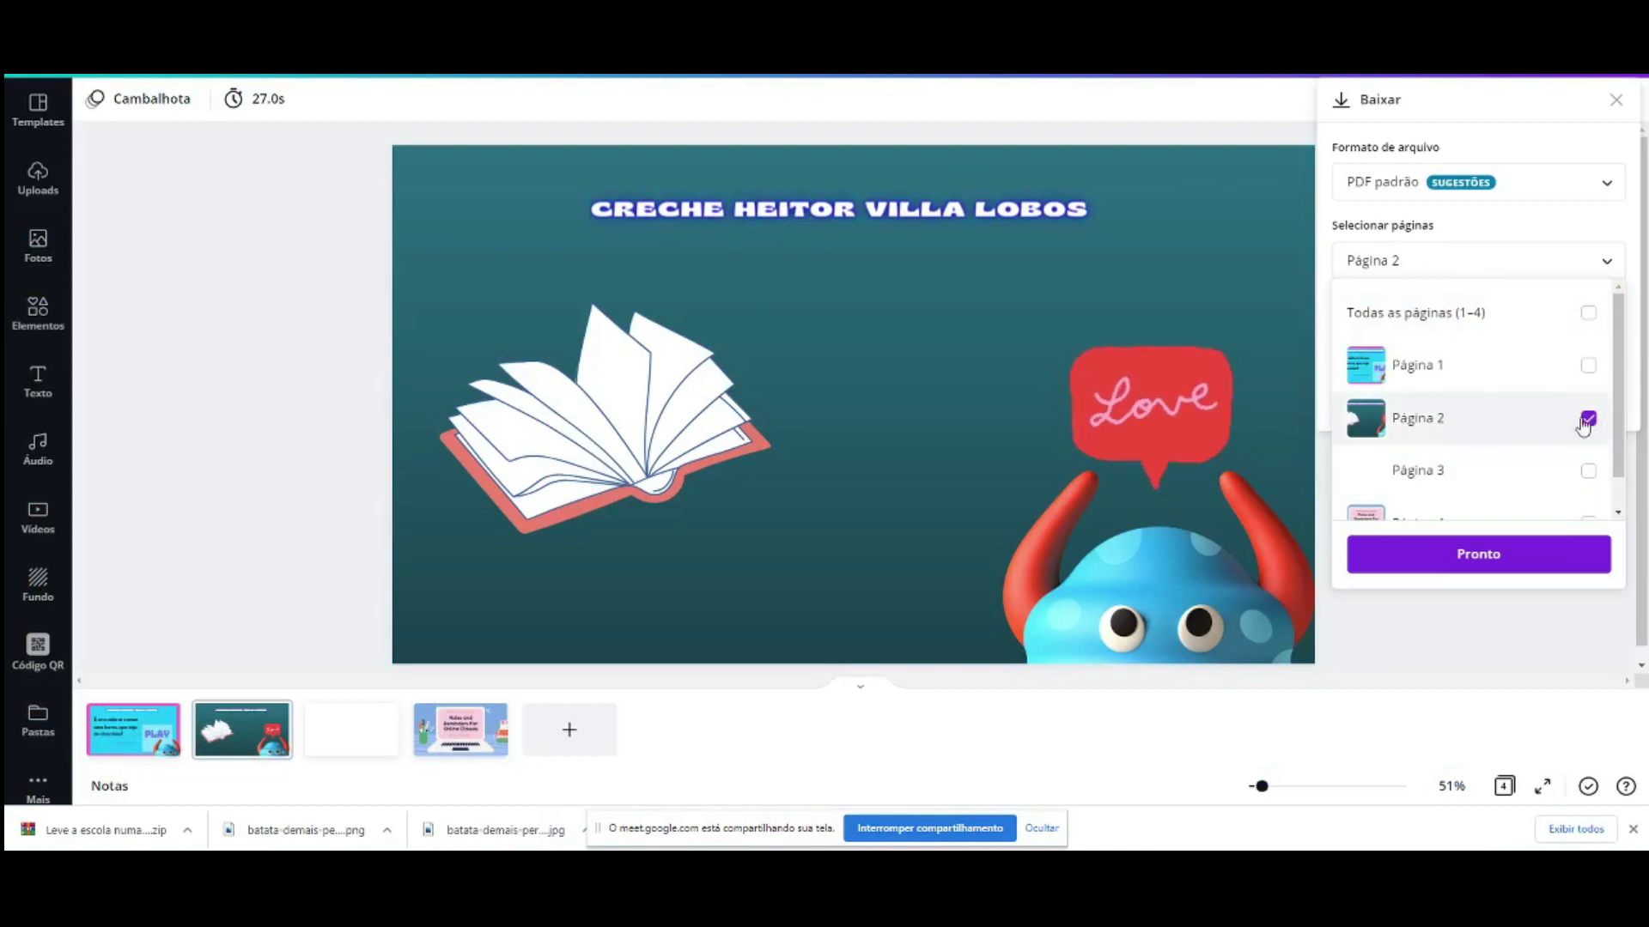
click(1435, 662)
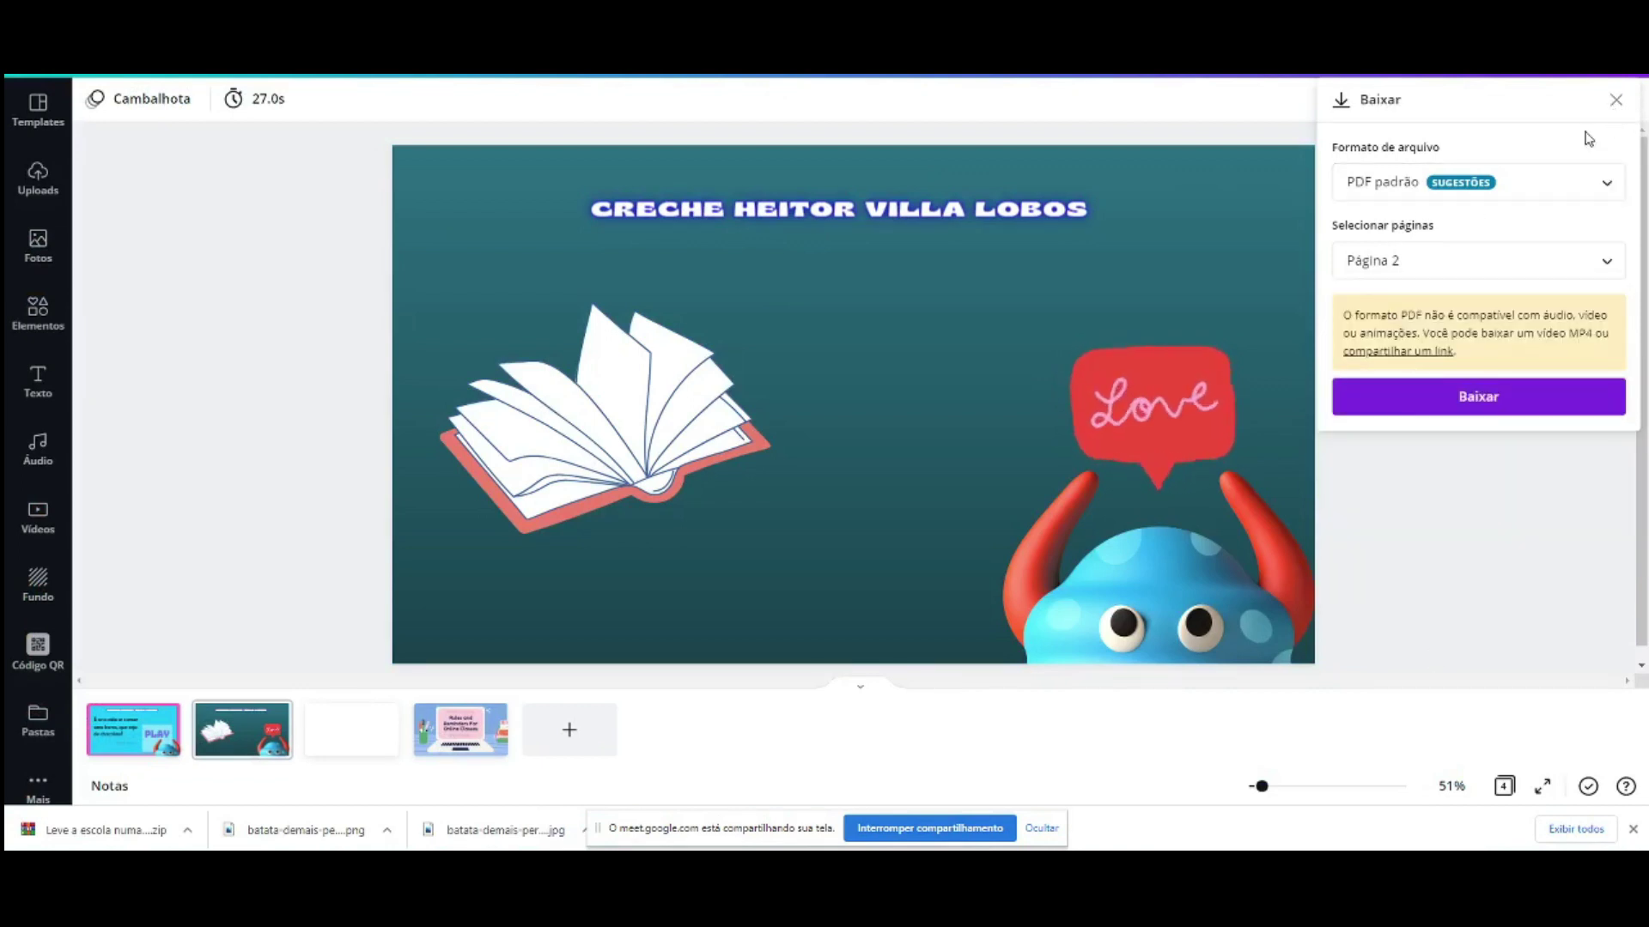
click(1618, 102)
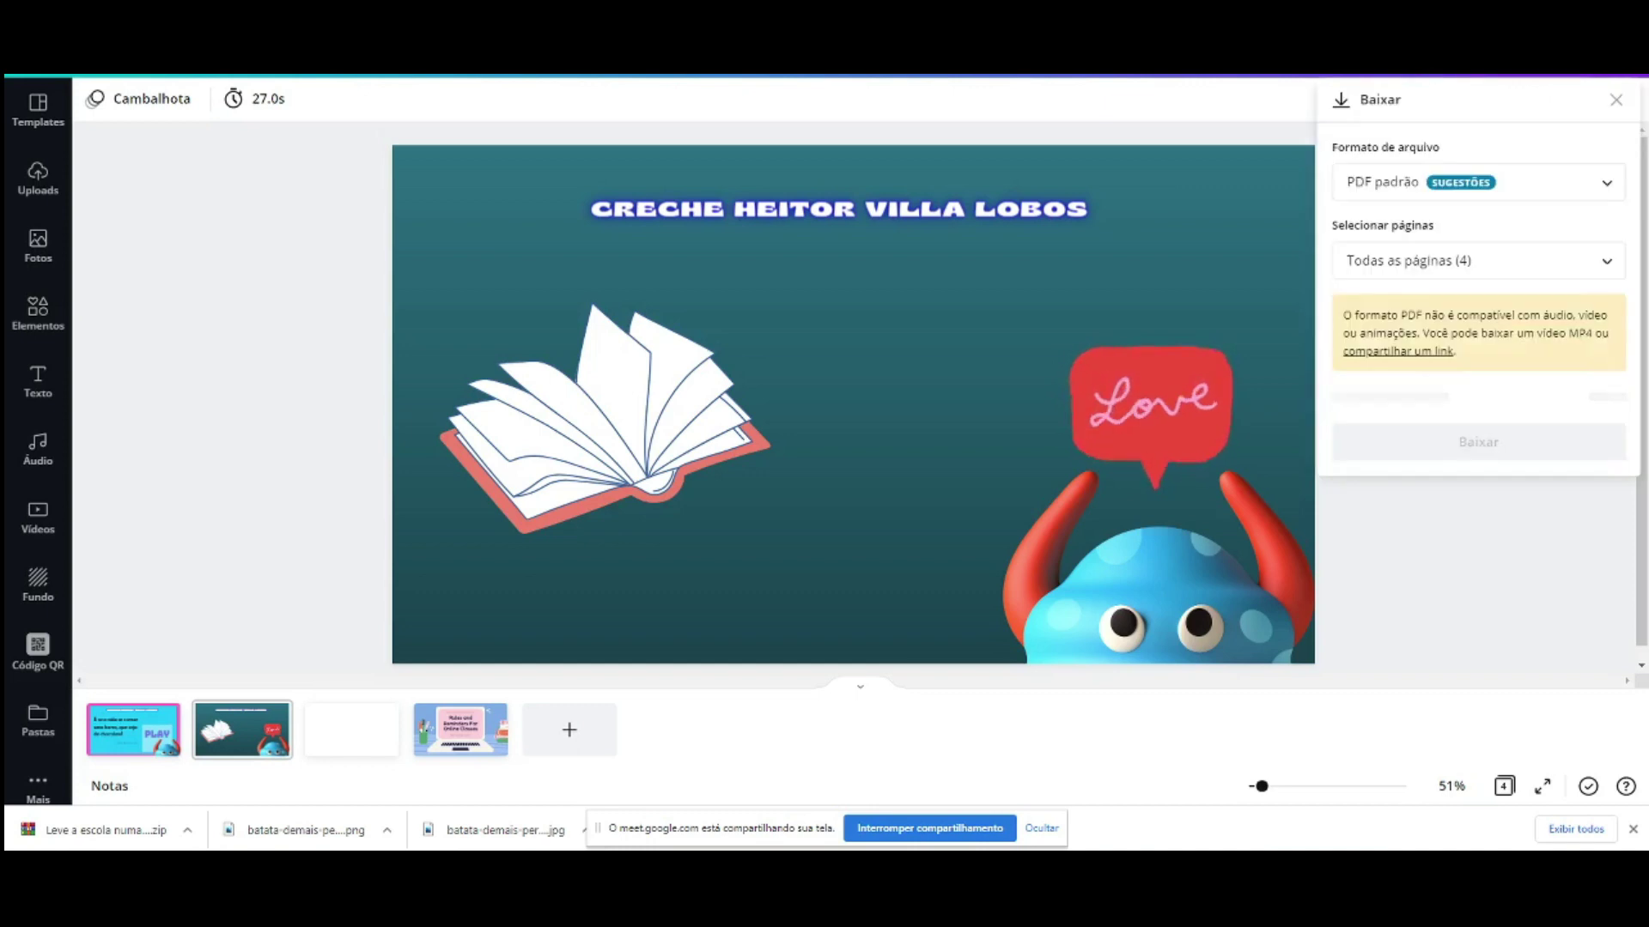
Step: Download only Página 1 of the design as a PNG file
click(1430, 260)
click(1412, 368)
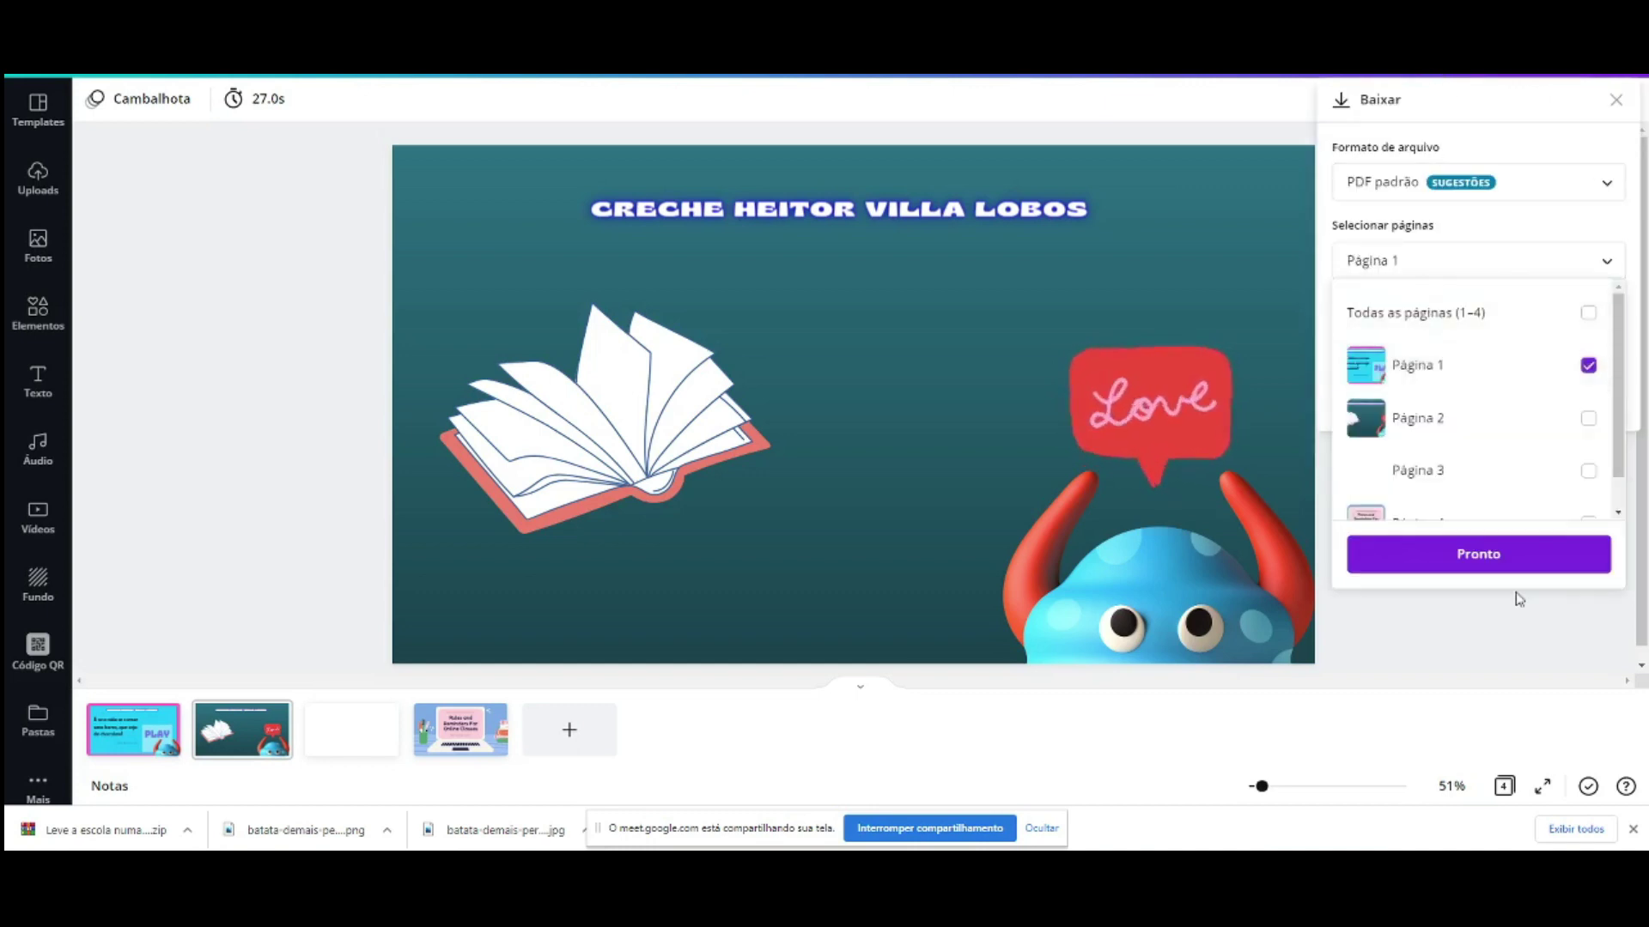
click(1494, 563)
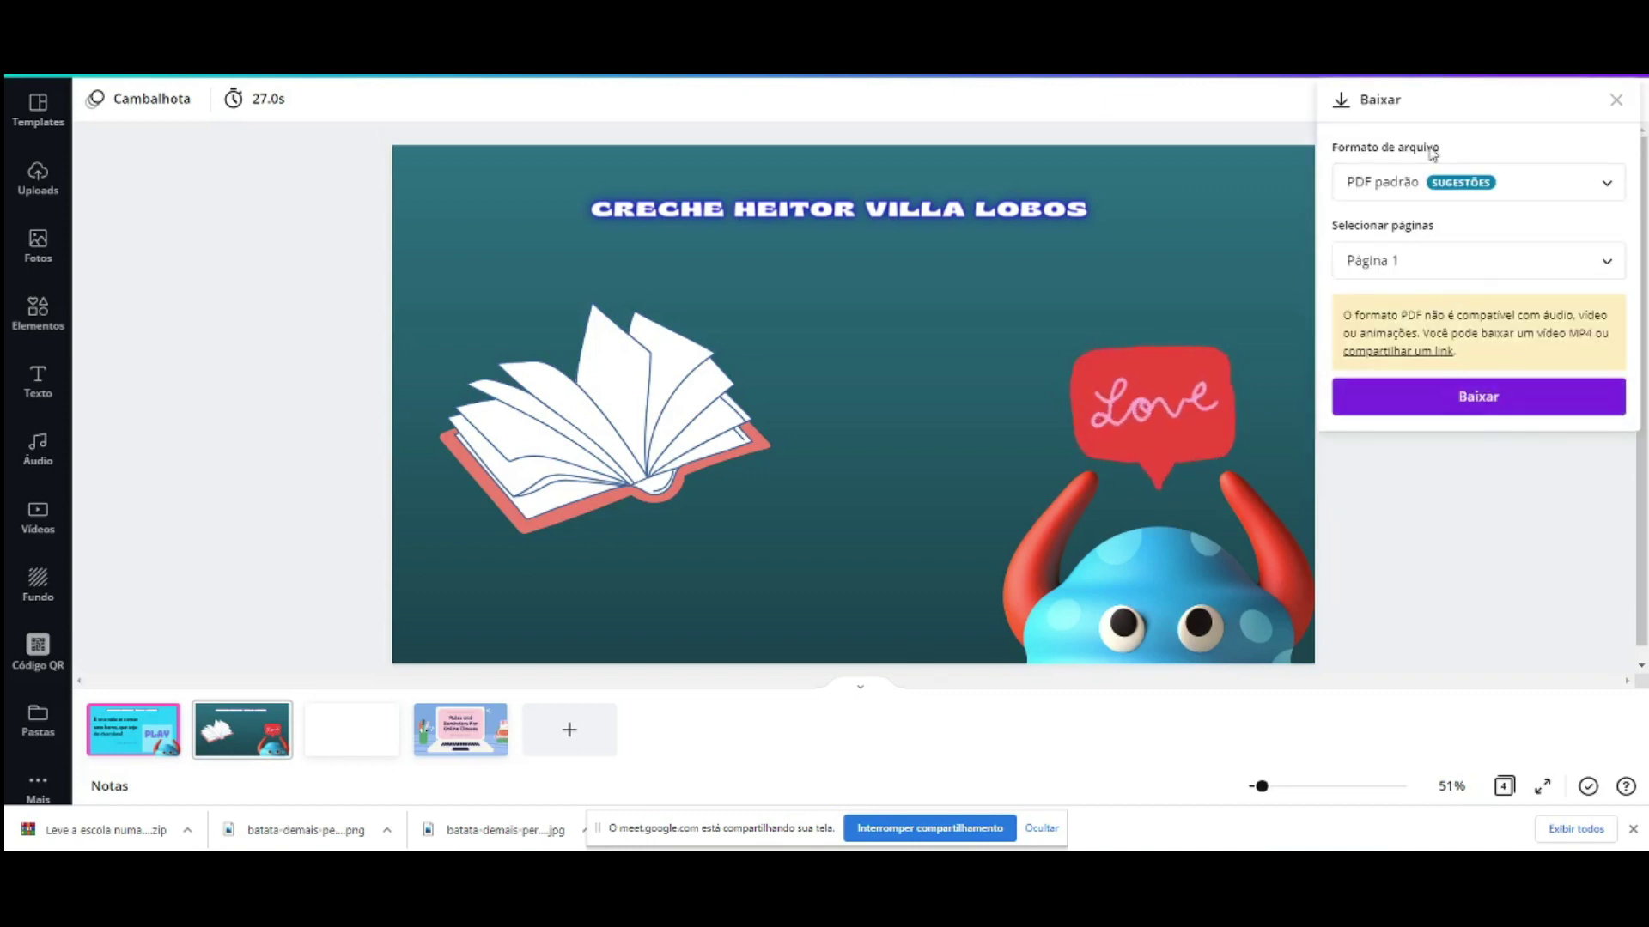
click(1424, 184)
click(1417, 81)
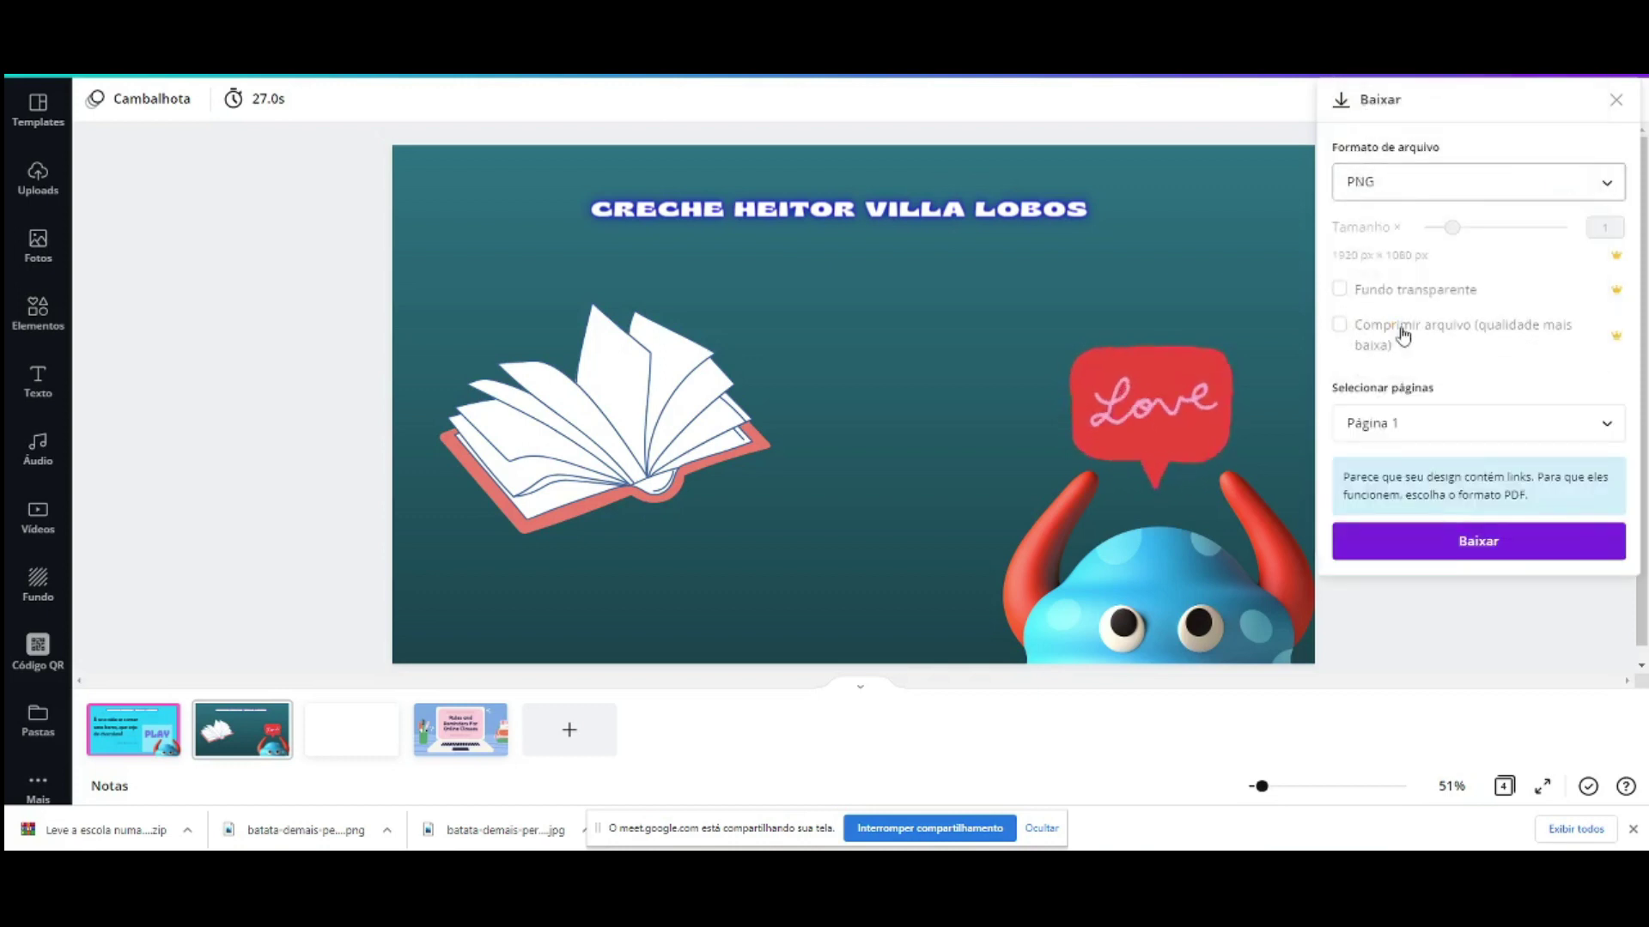
click(1387, 434)
click(1384, 536)
click(1373, 532)
click(1455, 725)
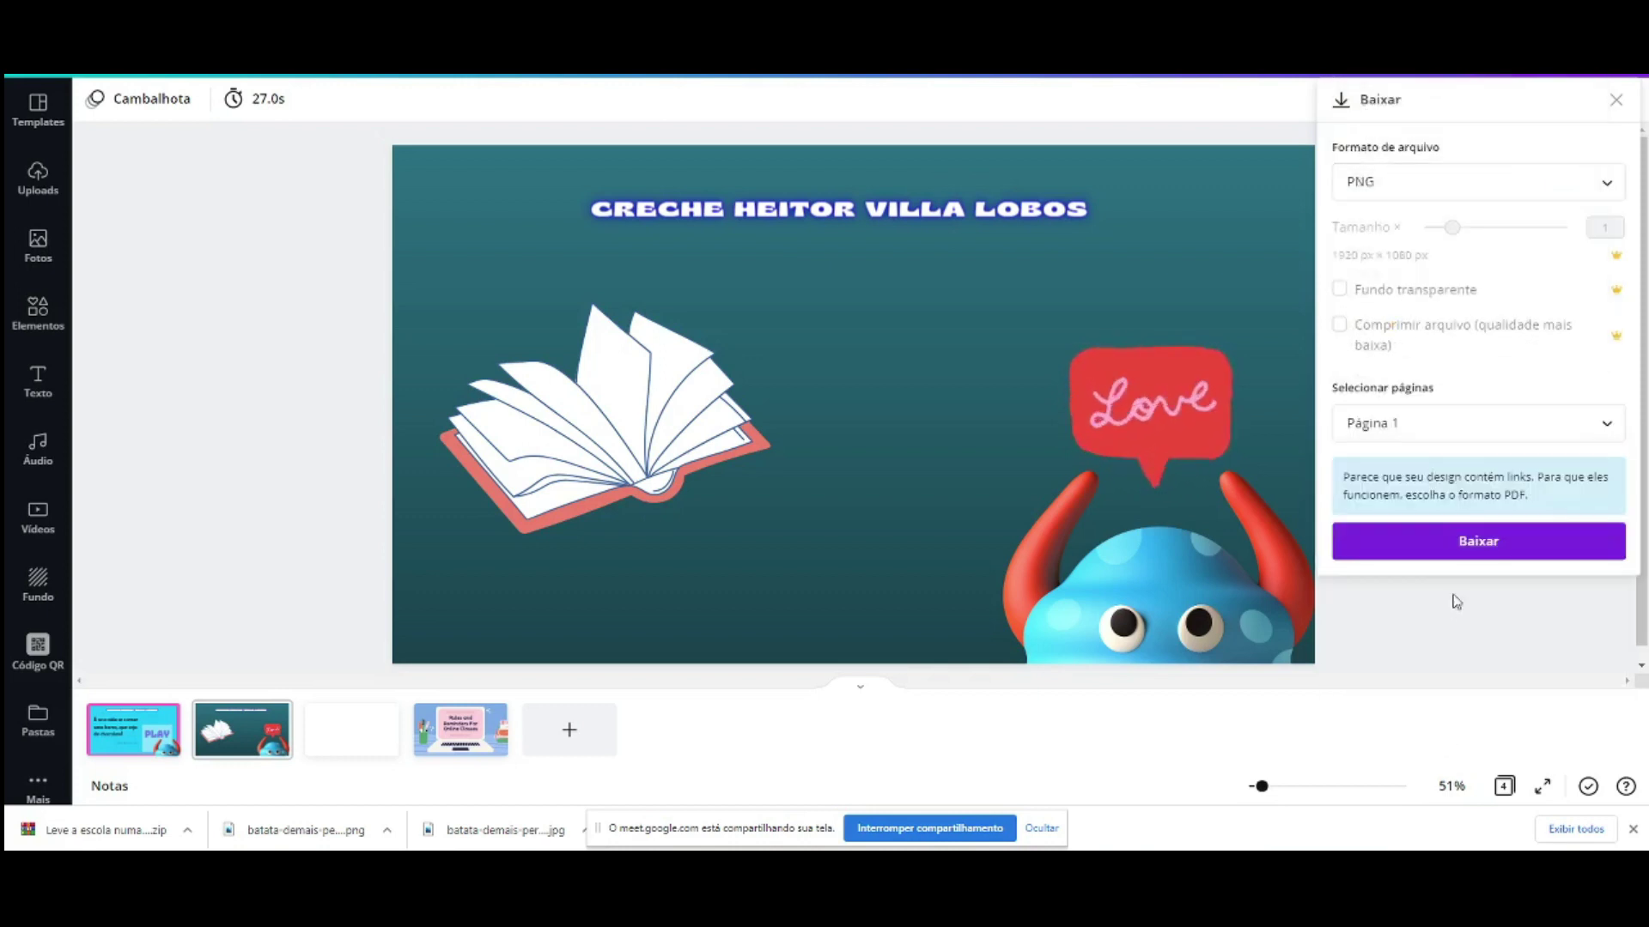
click(1471, 554)
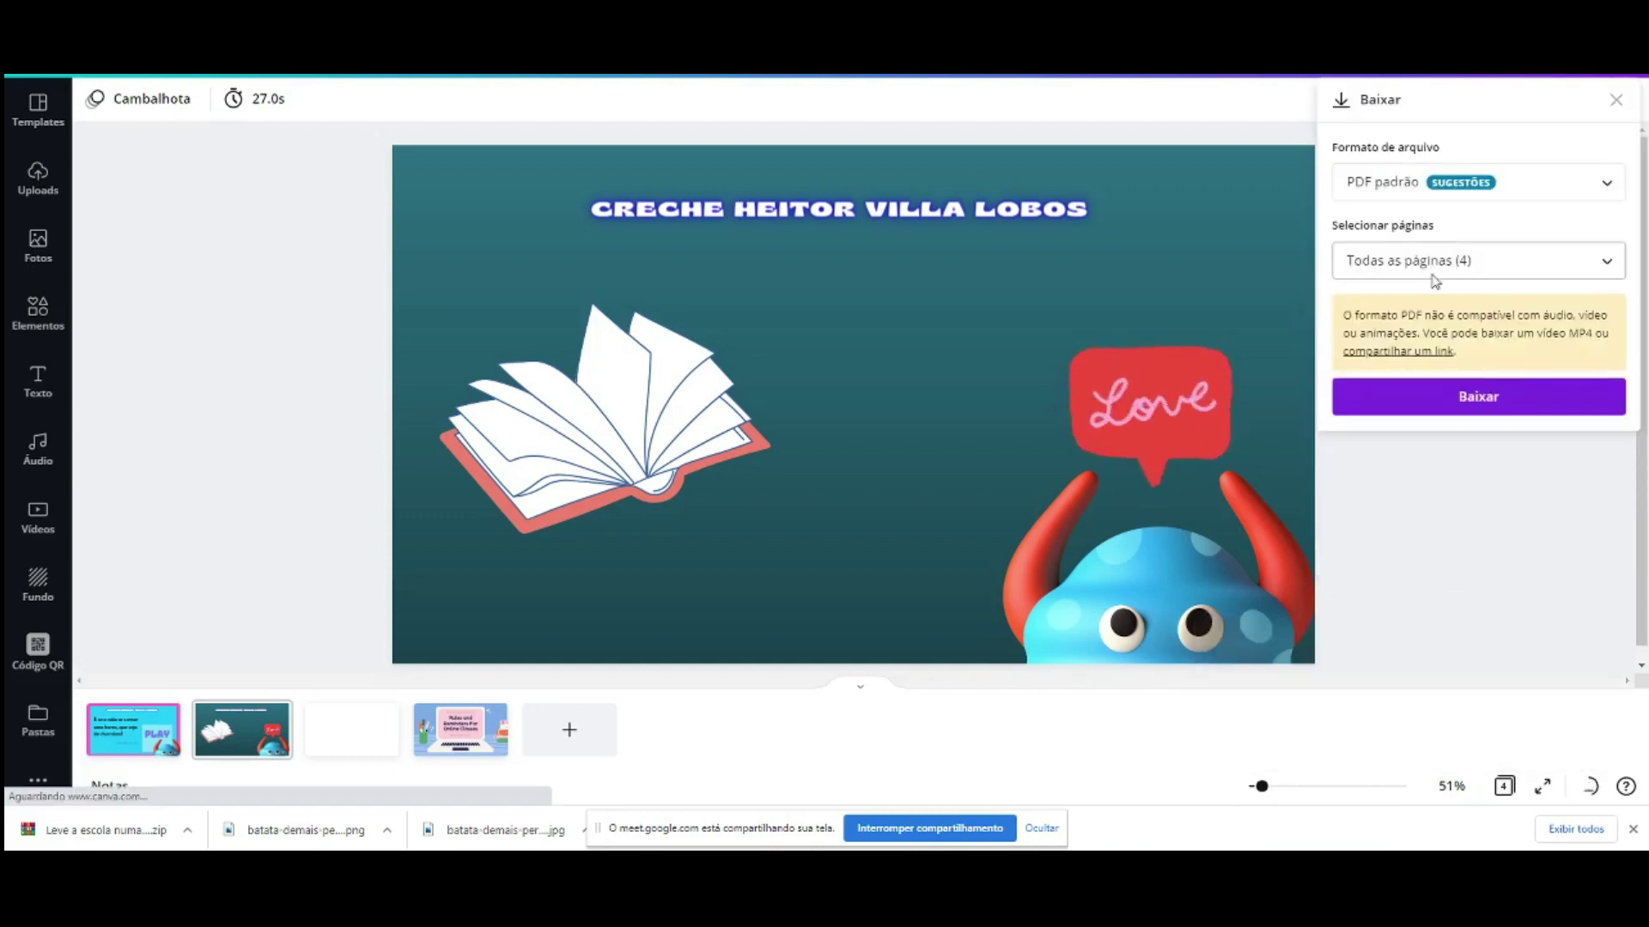
Step: Download only Página 2 of the design as a PDF padrão file
click(1439, 261)
click(1407, 418)
click(1474, 553)
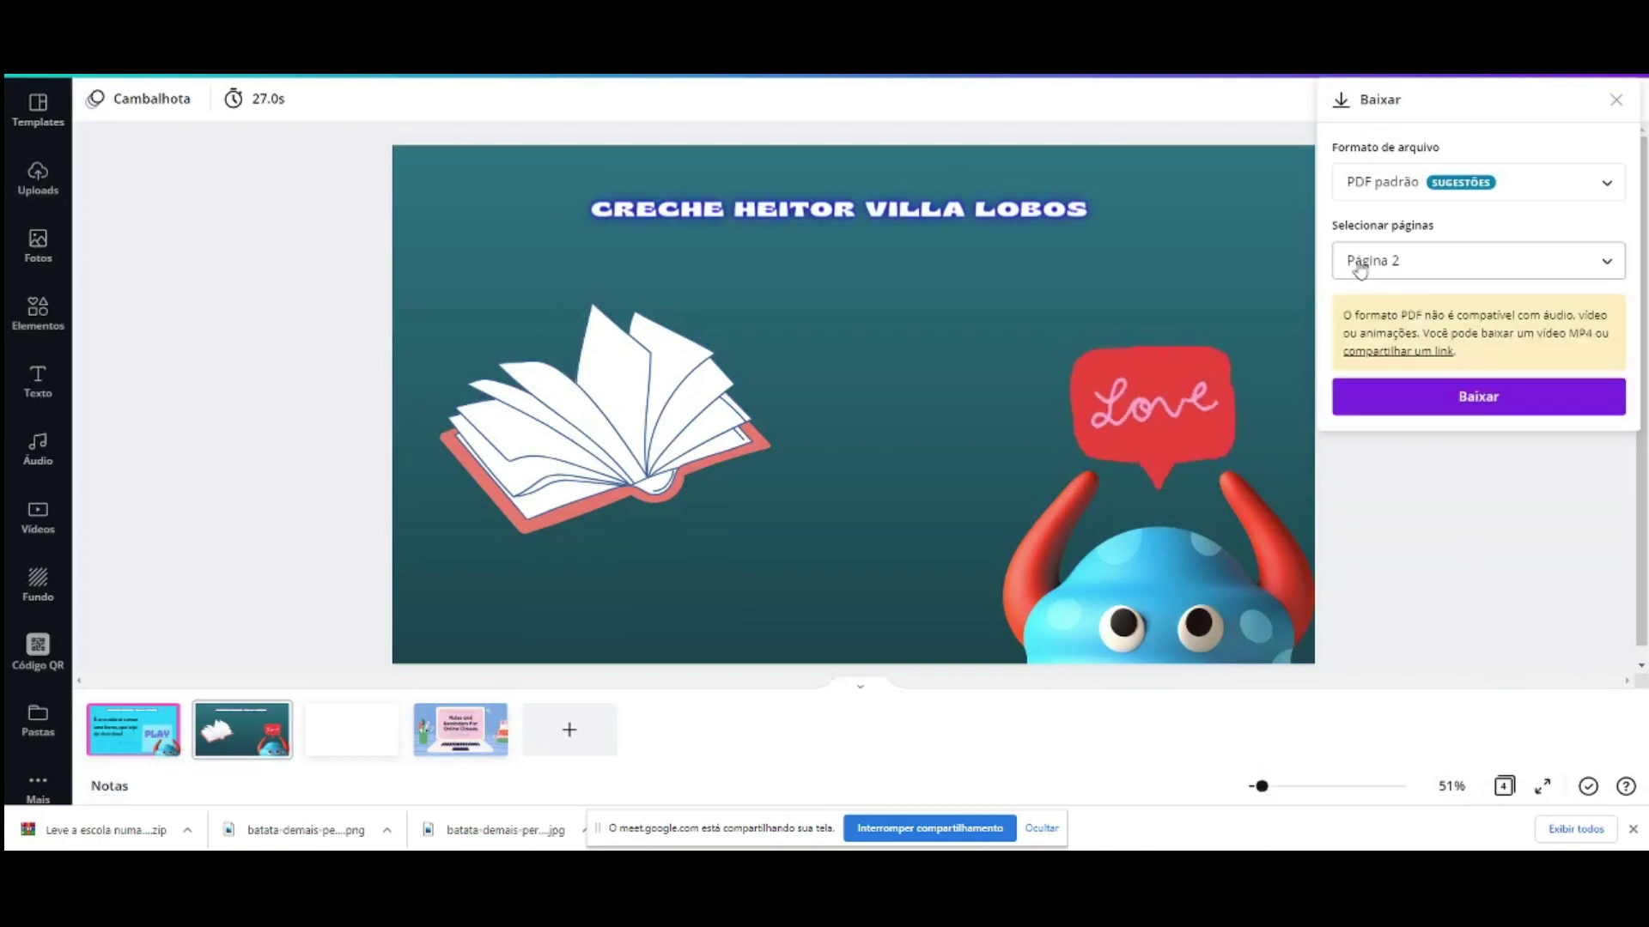
click(1494, 410)
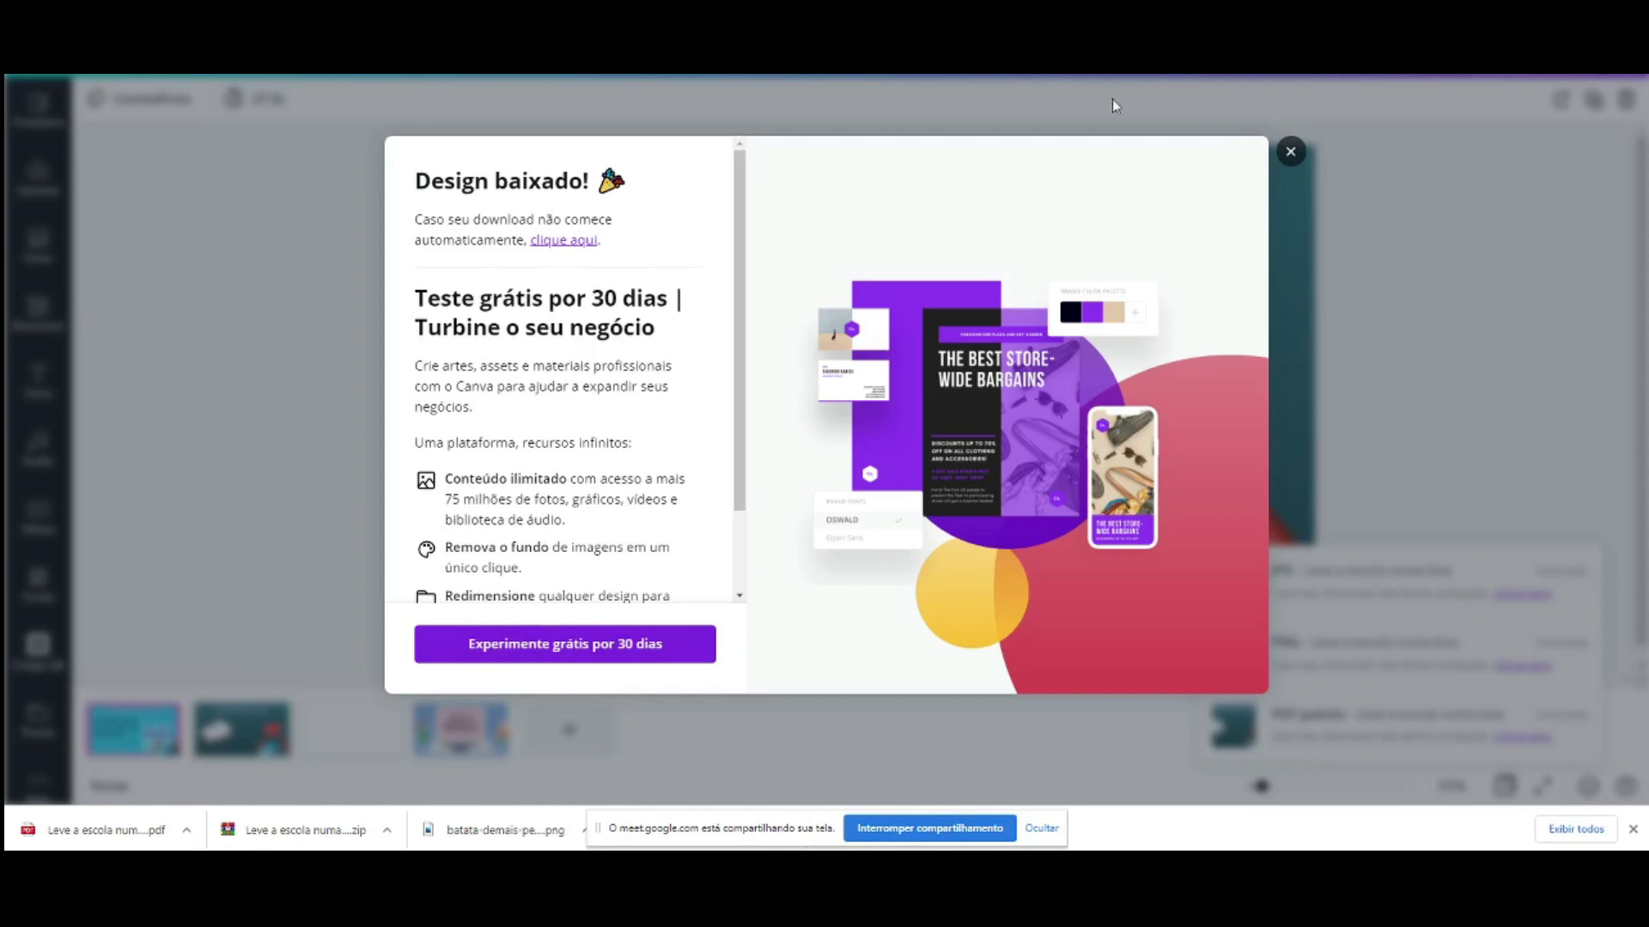
Step: Dismiss the download confirmation and switch from the design, past the remove.bg page, to the Canva home page
click(1285, 153)
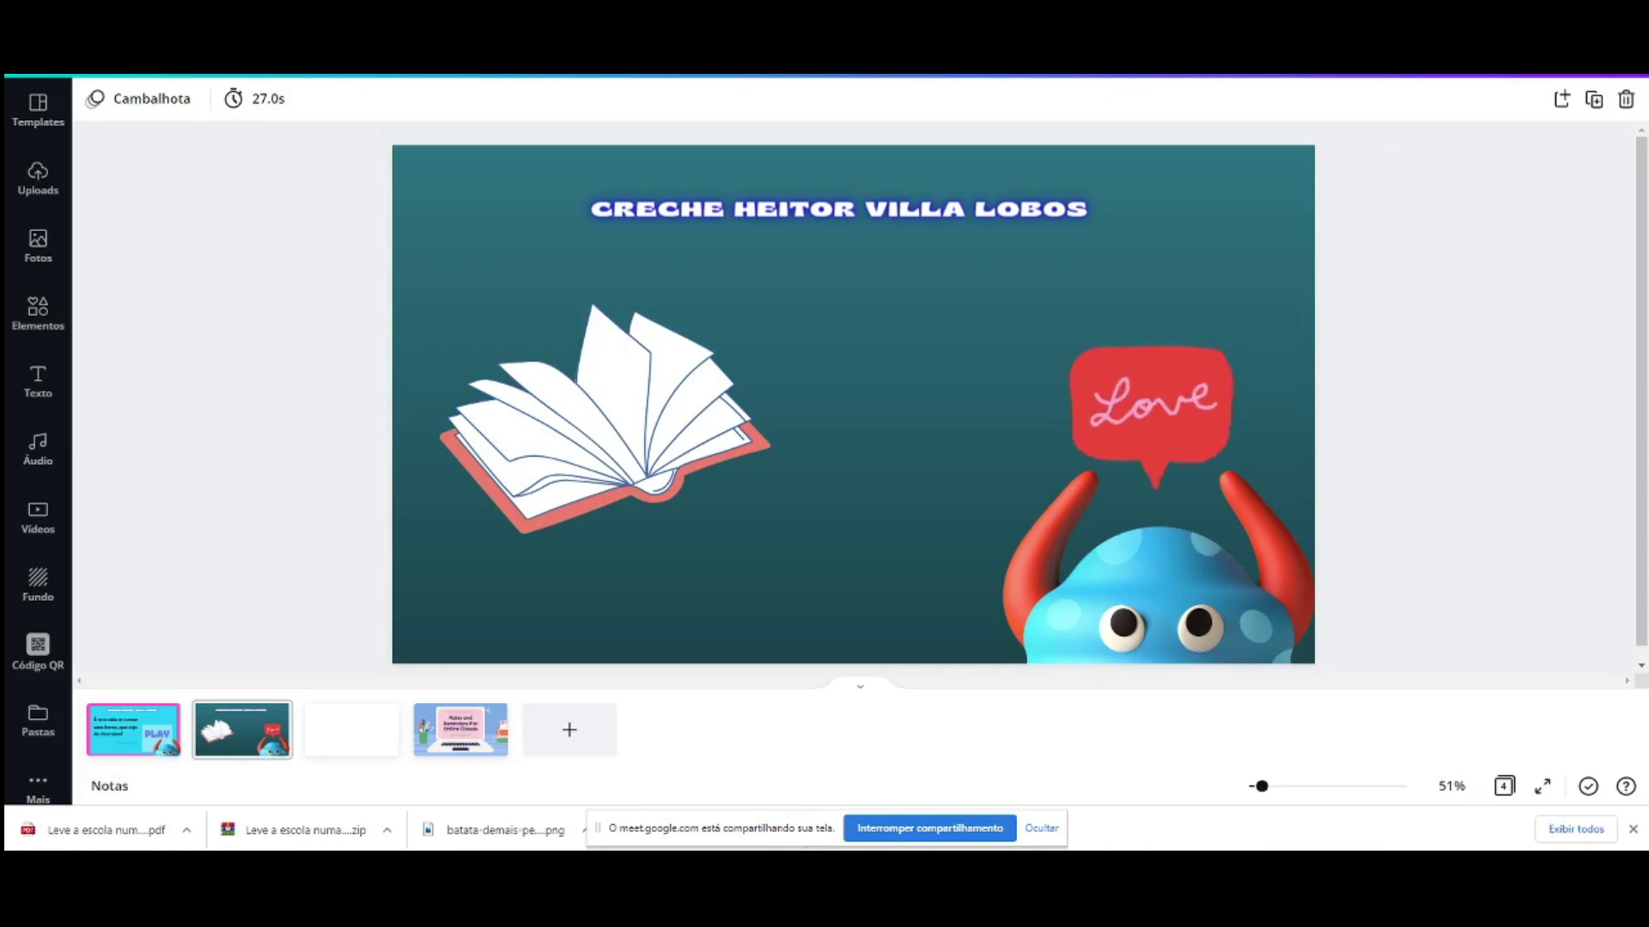
key(ctrl+Tab)
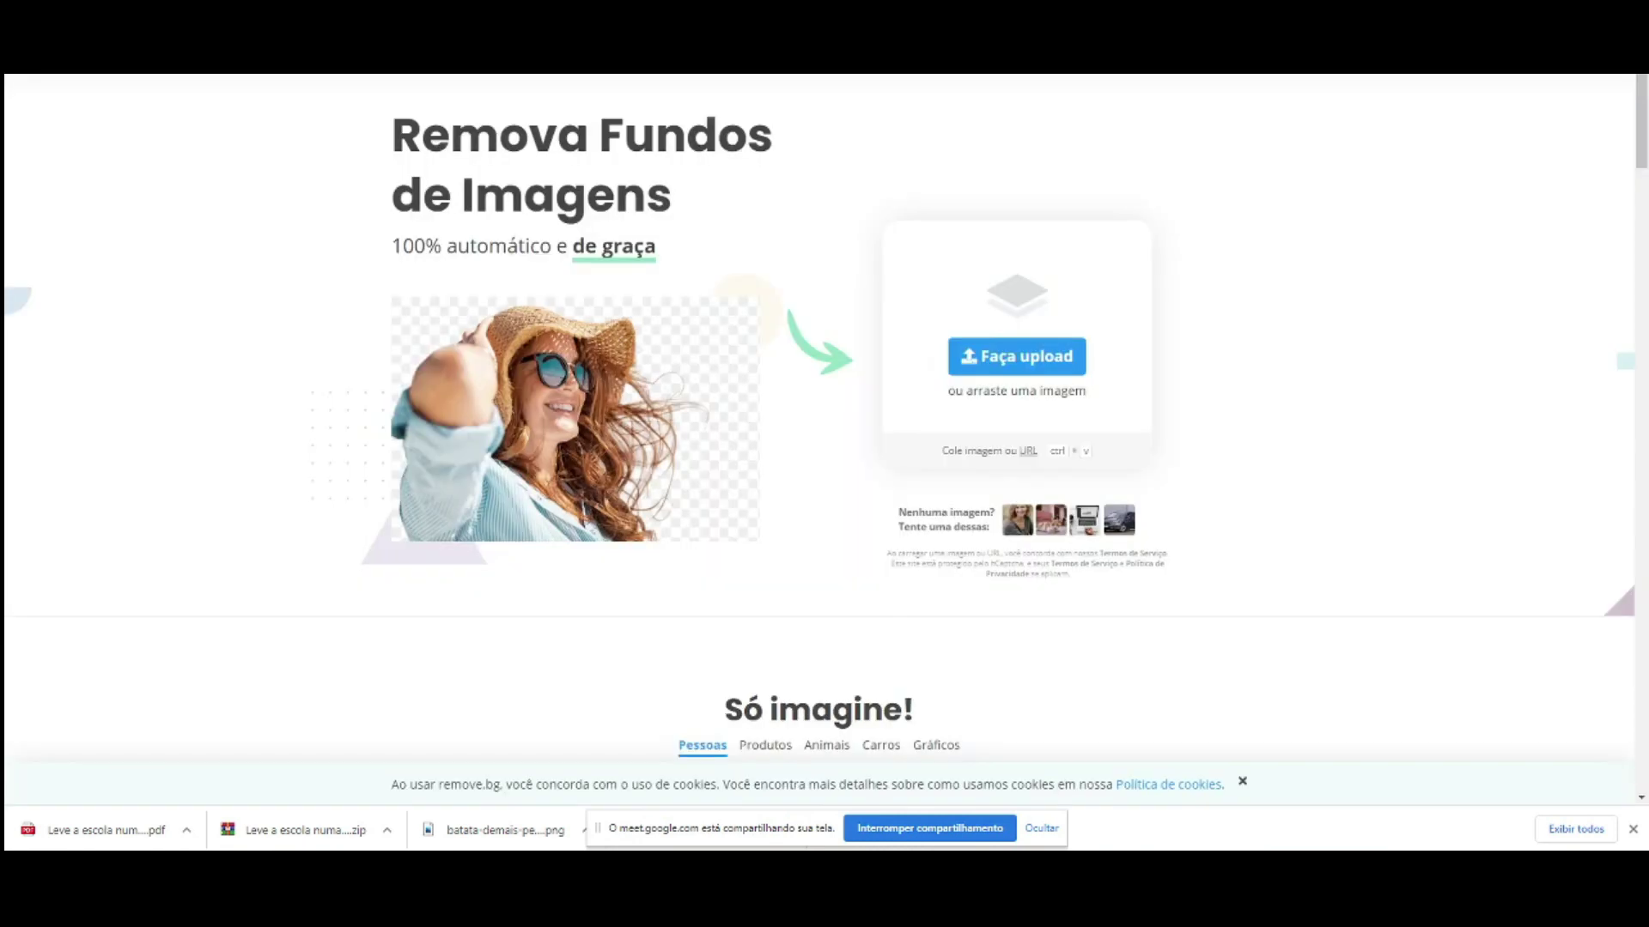
key(ctrl+Tab)
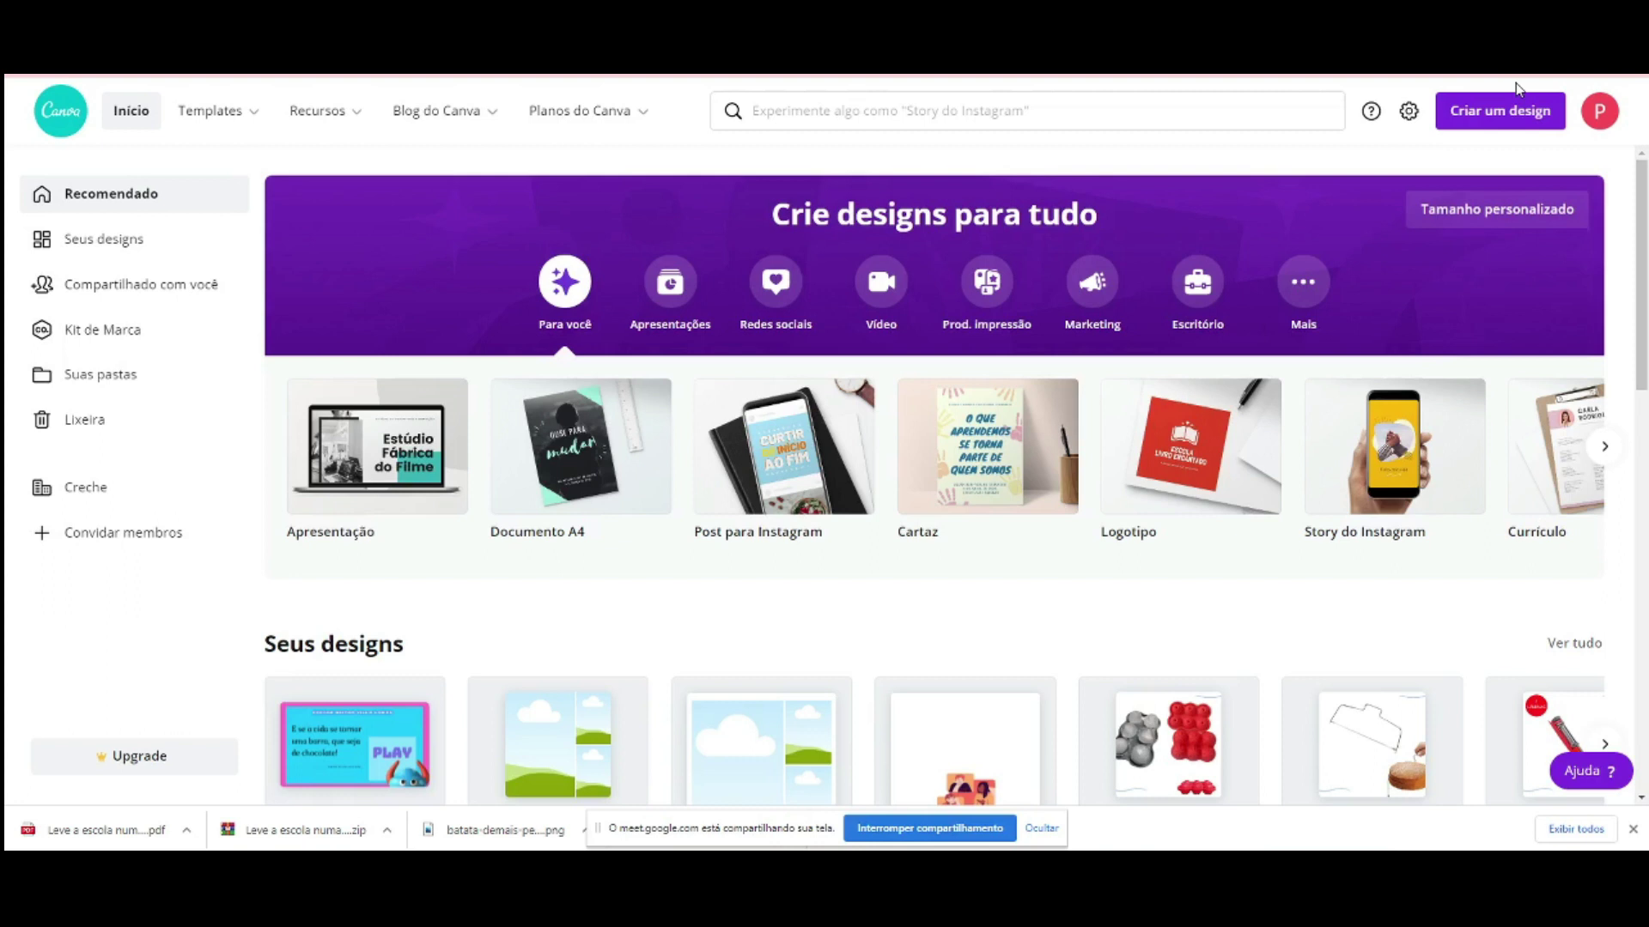
Step: View the download options and available file formats for the design Leve a escola numa boa under Seus designs, and close them without downloading
scroll(1374, 442, down, 2)
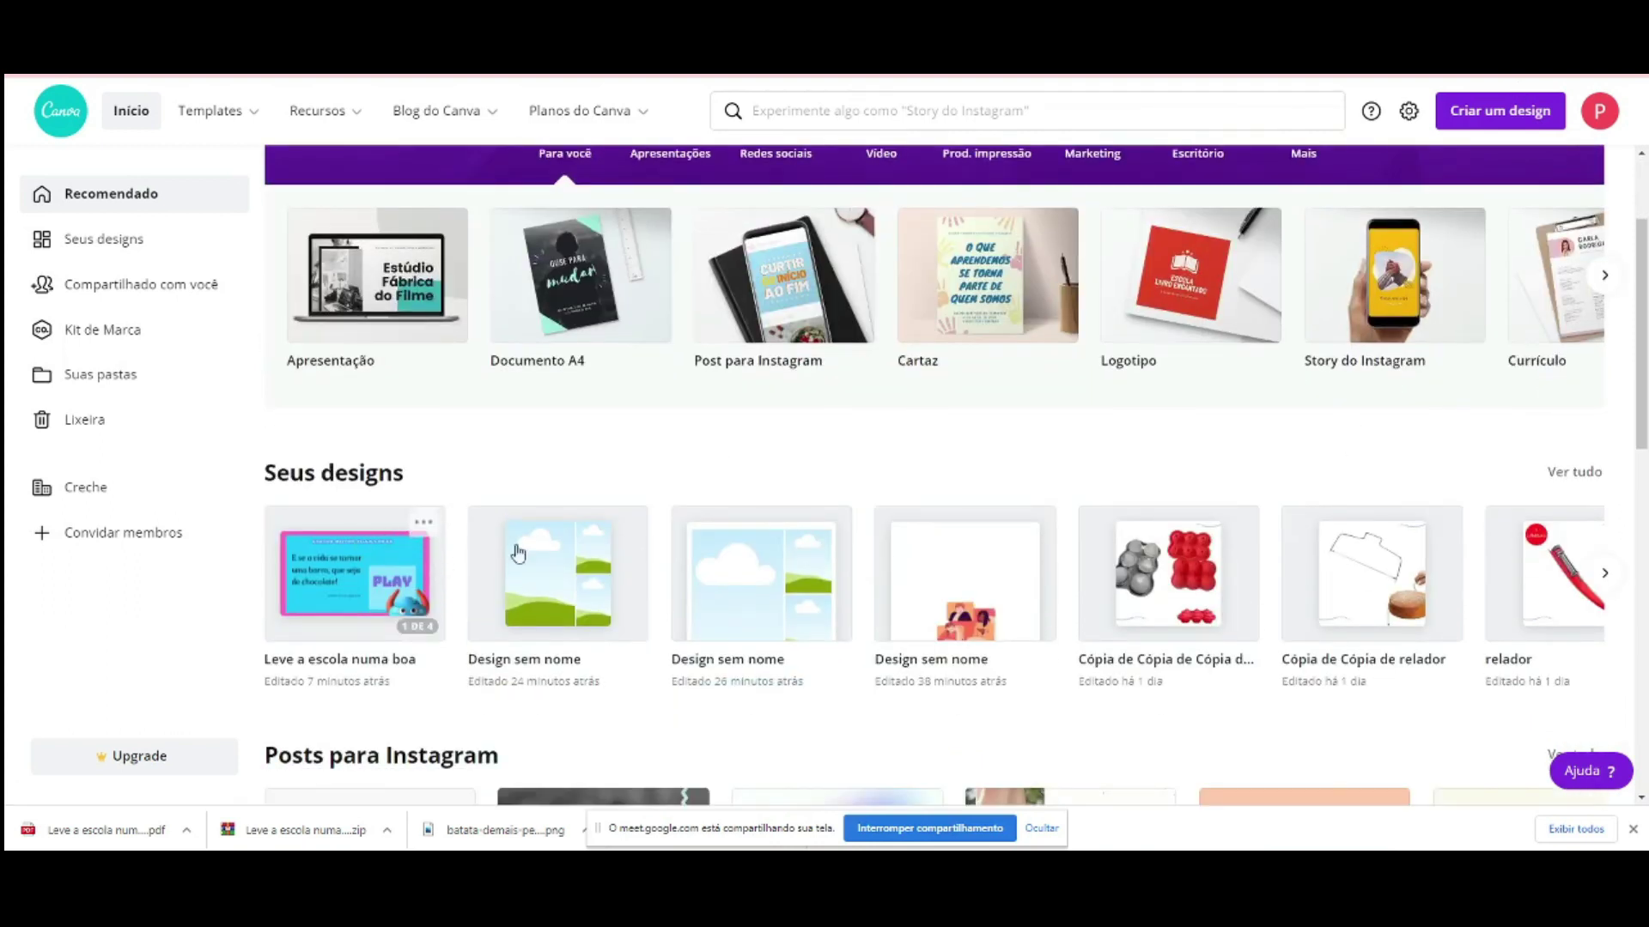
mouse_move(402, 556)
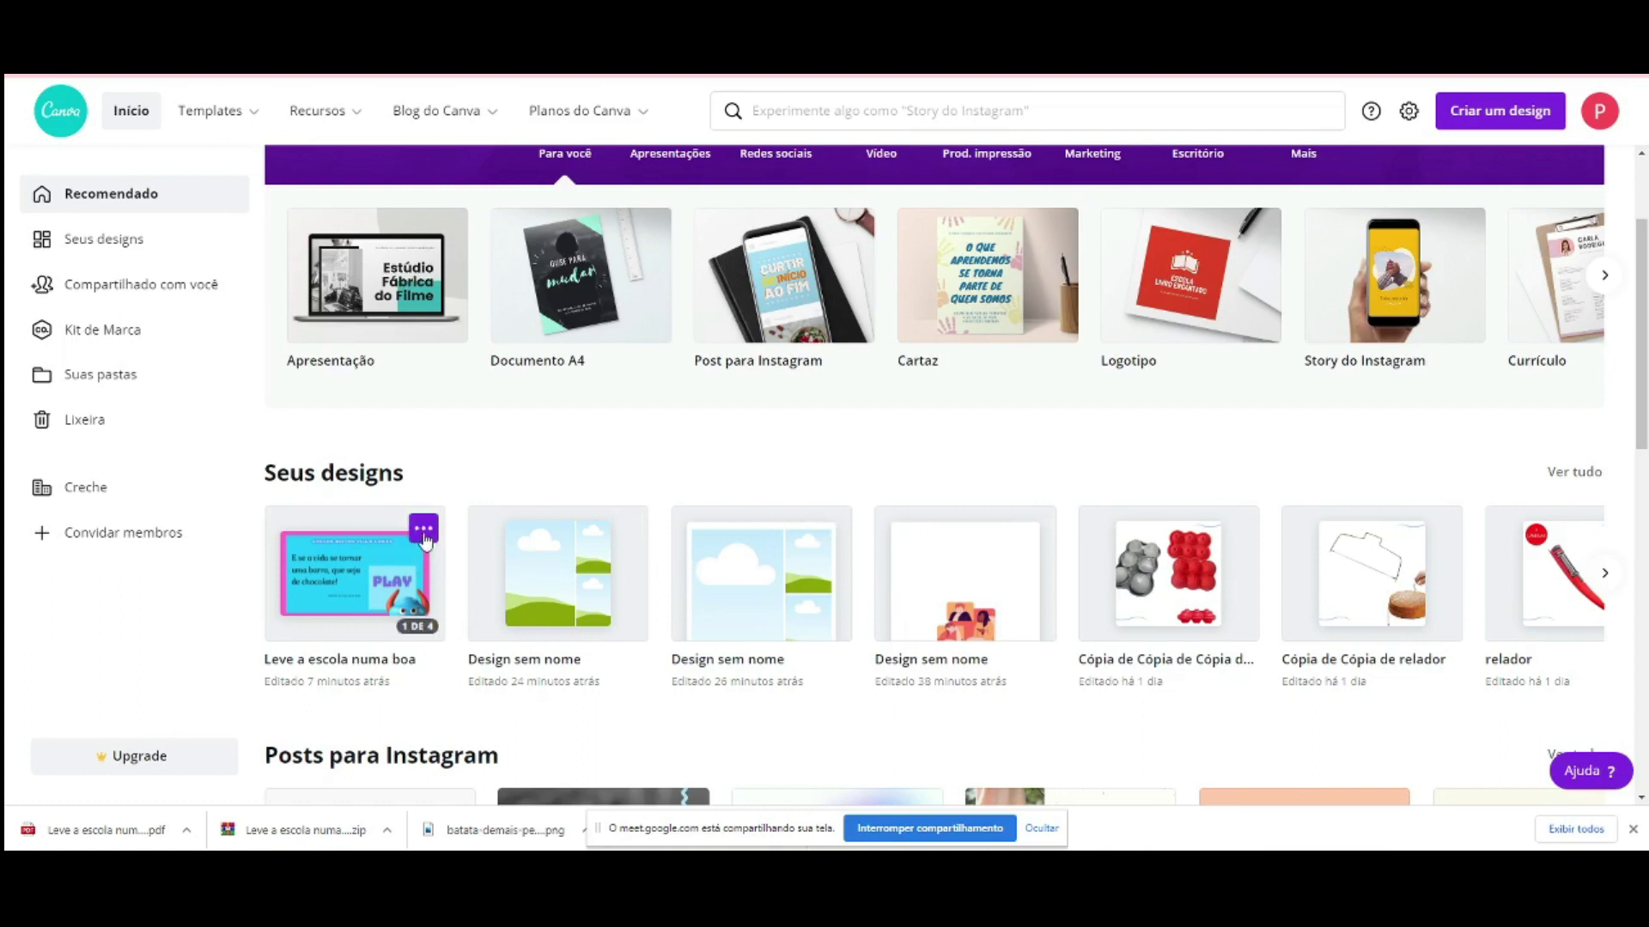
click(425, 530)
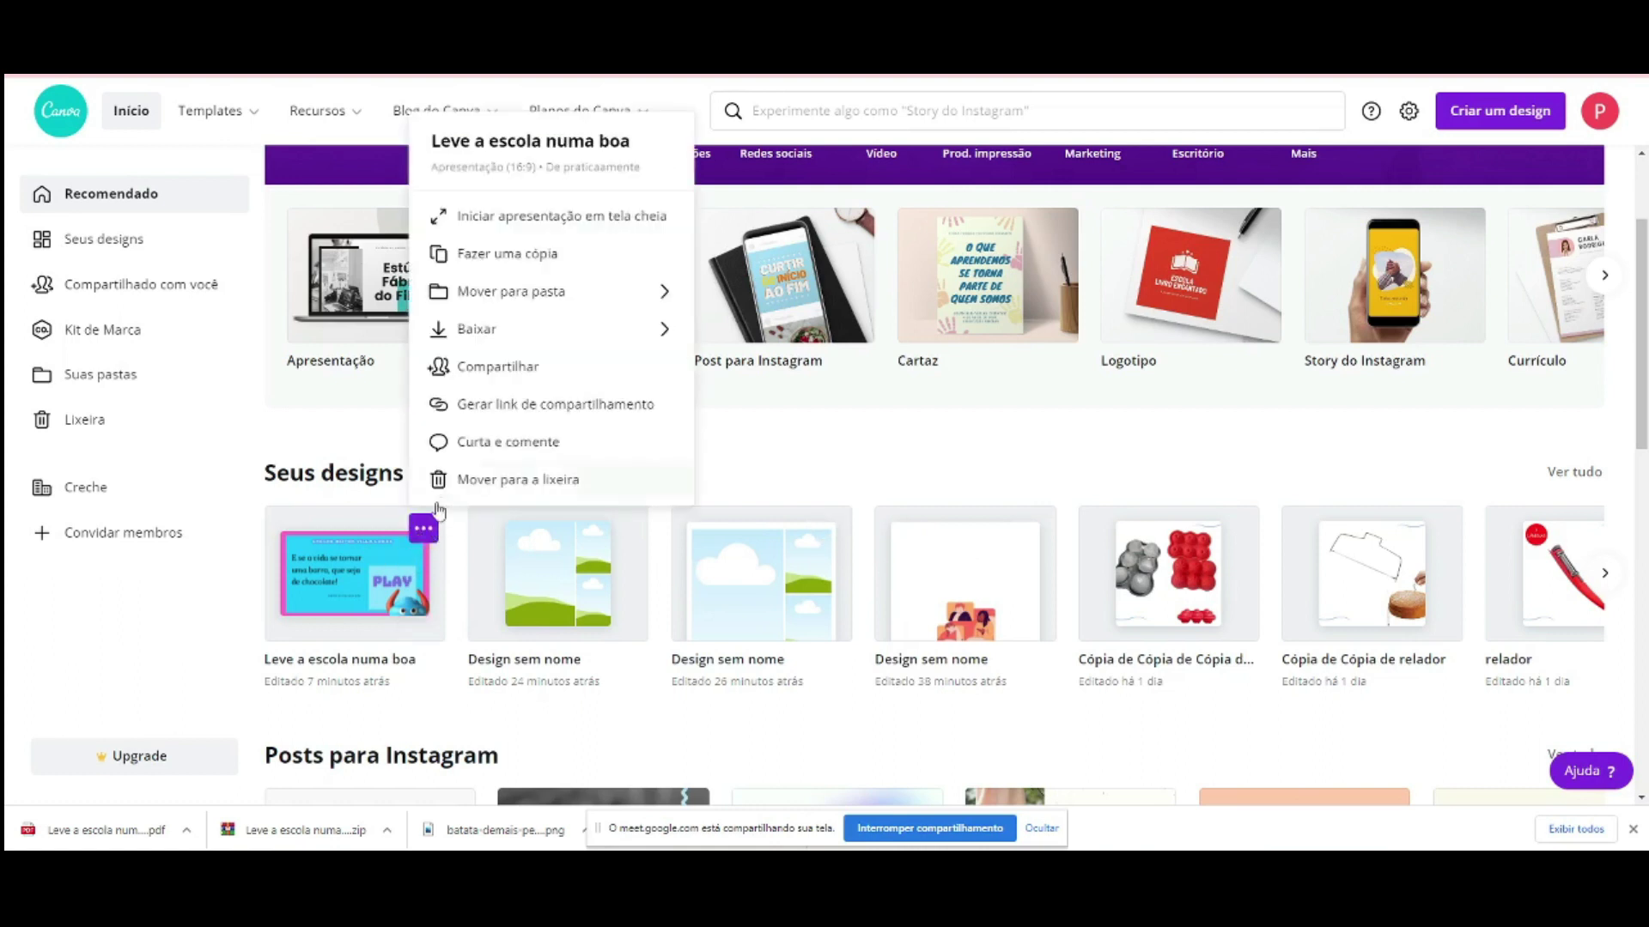
click(525, 327)
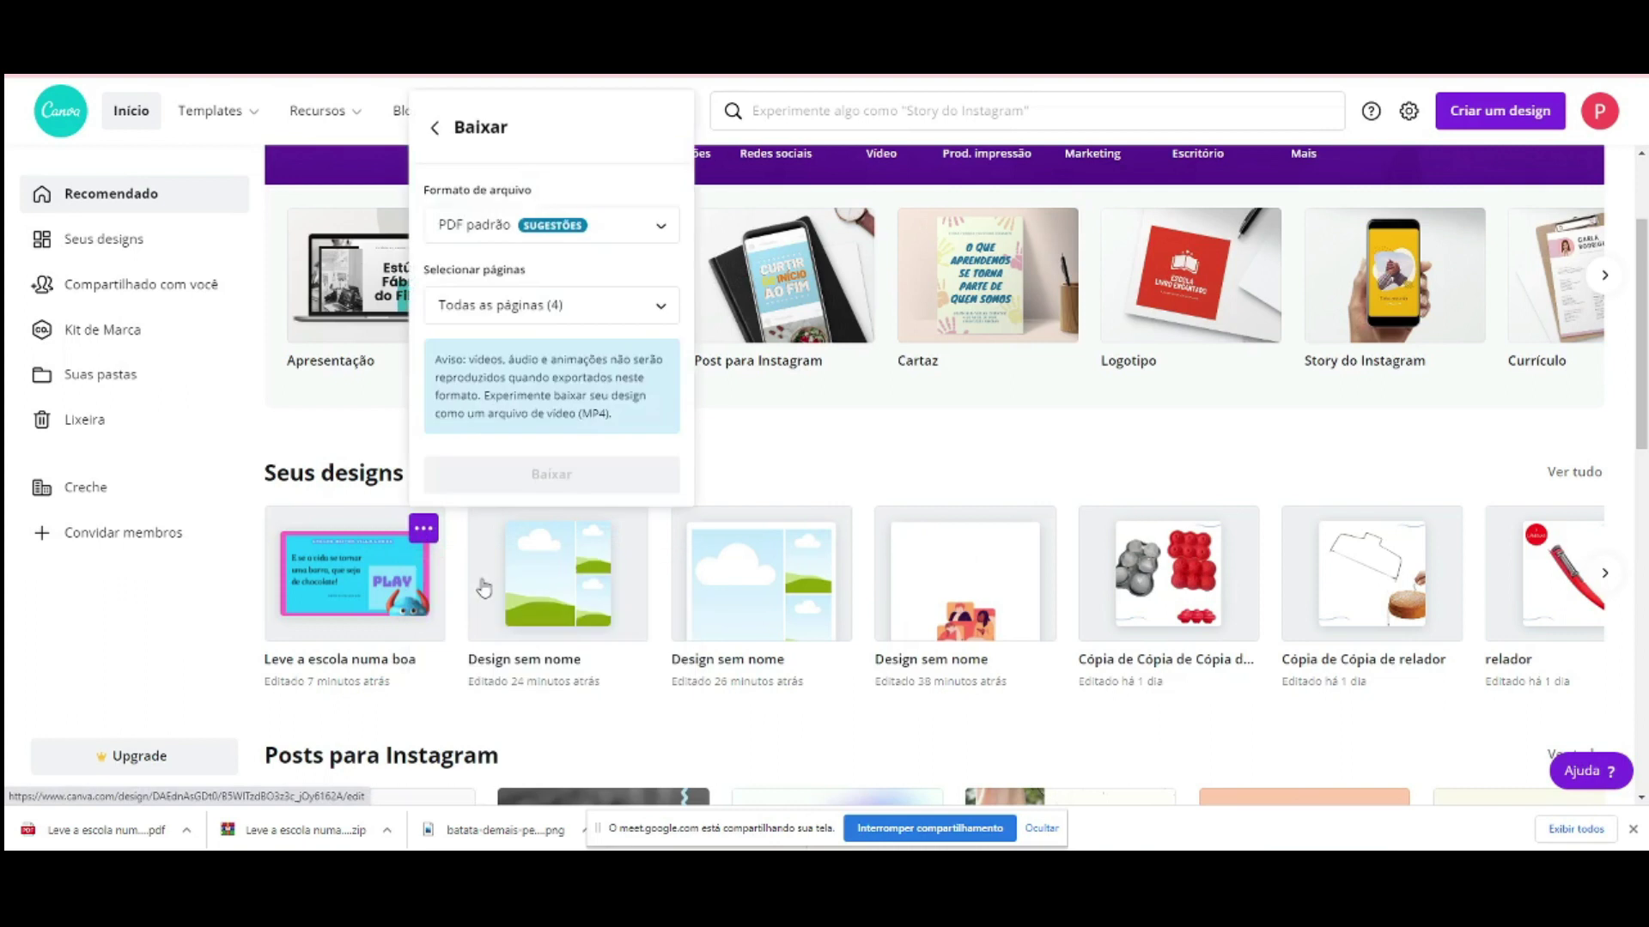
click(501, 220)
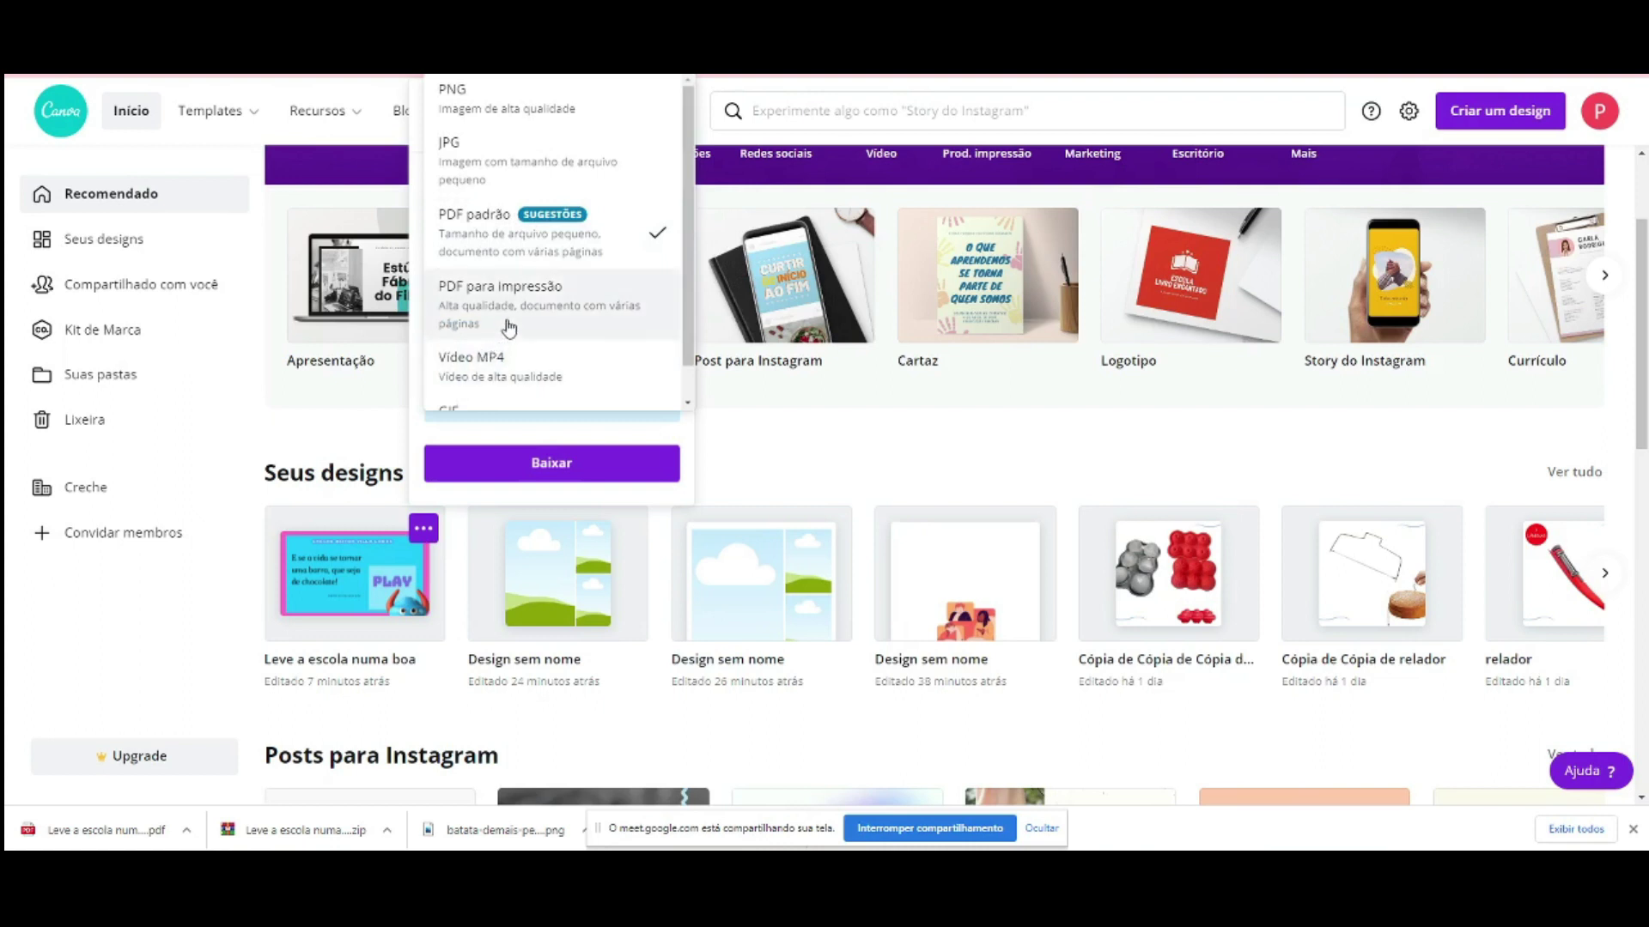
click(759, 460)
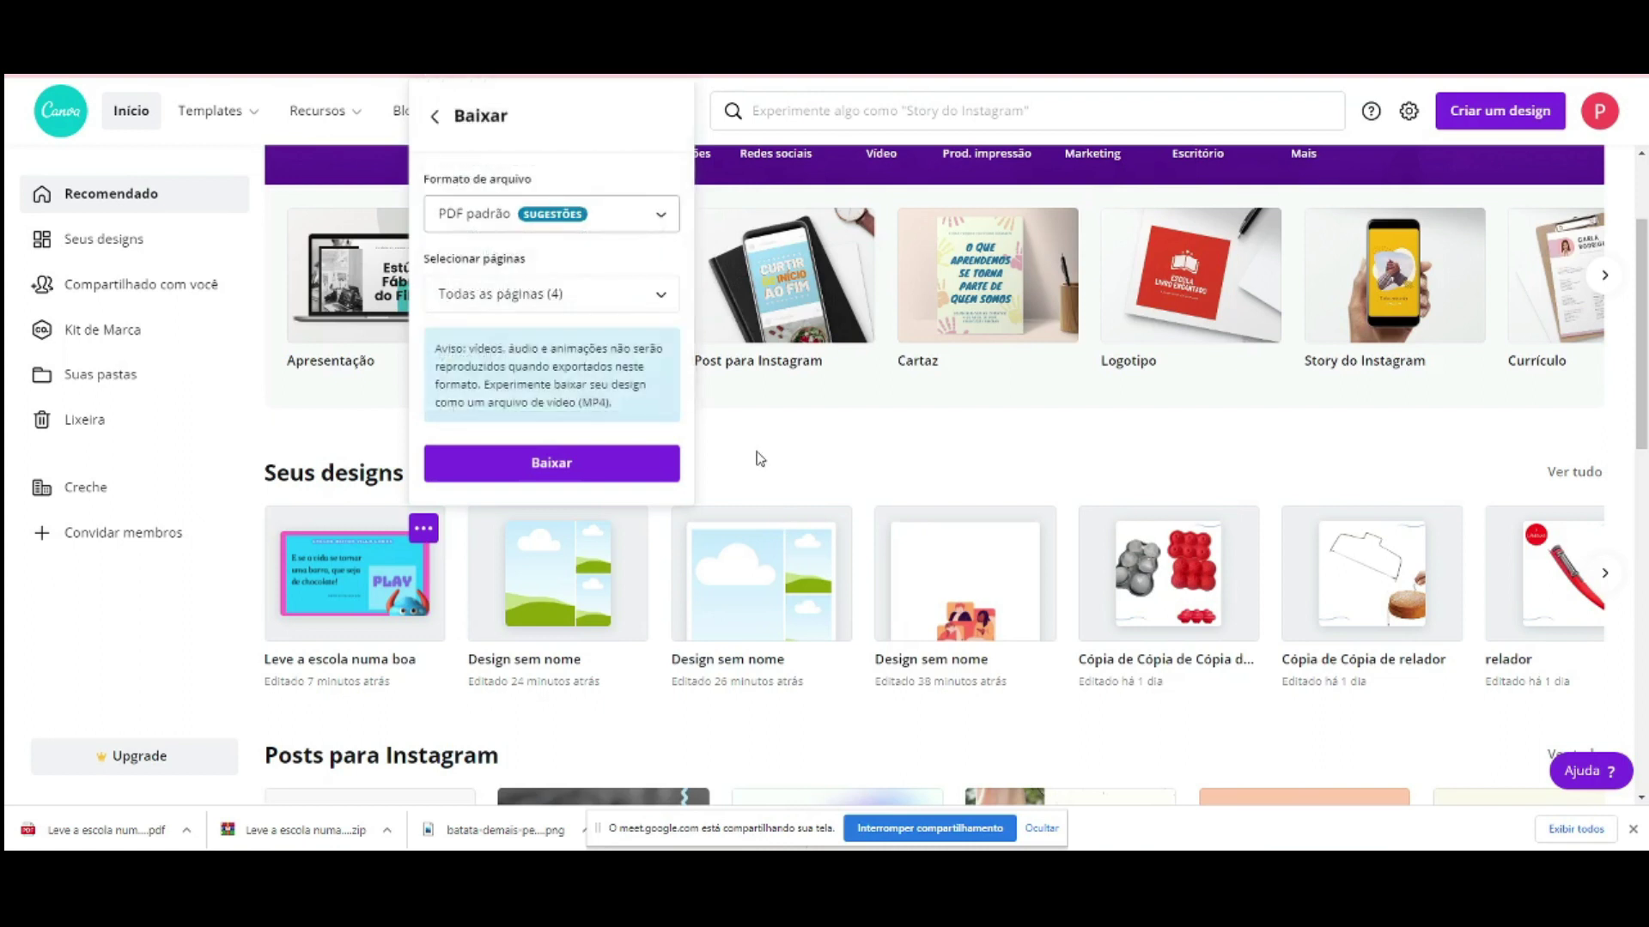
click(753, 472)
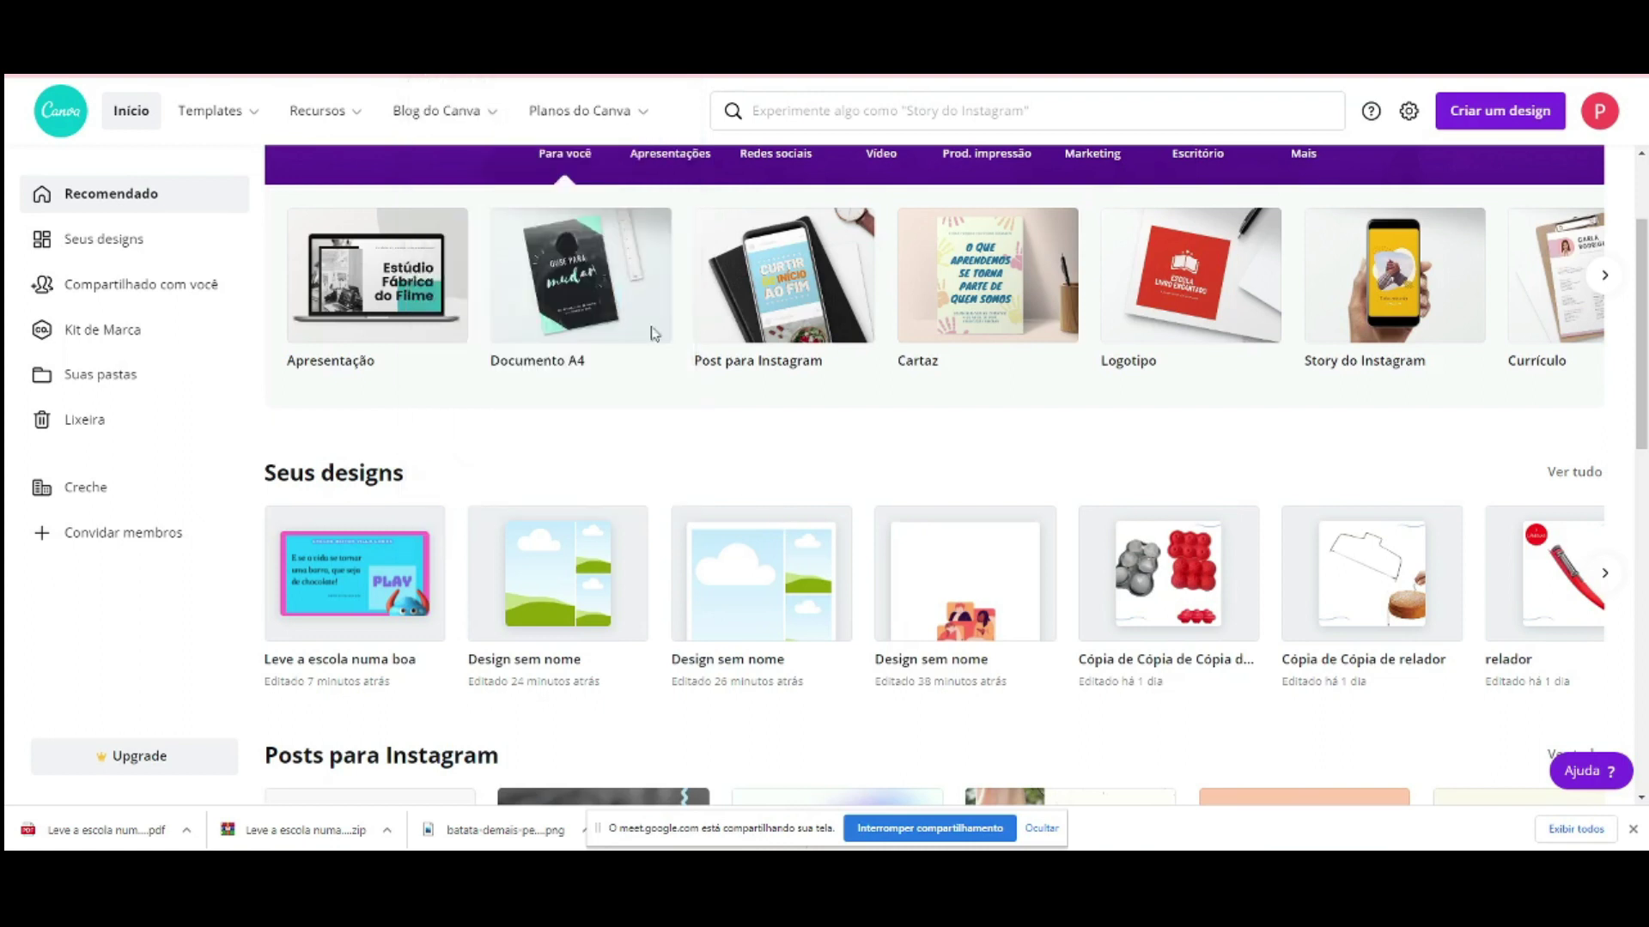
Step: Stop sharing the screen and return to the Google Meet call
click(964, 829)
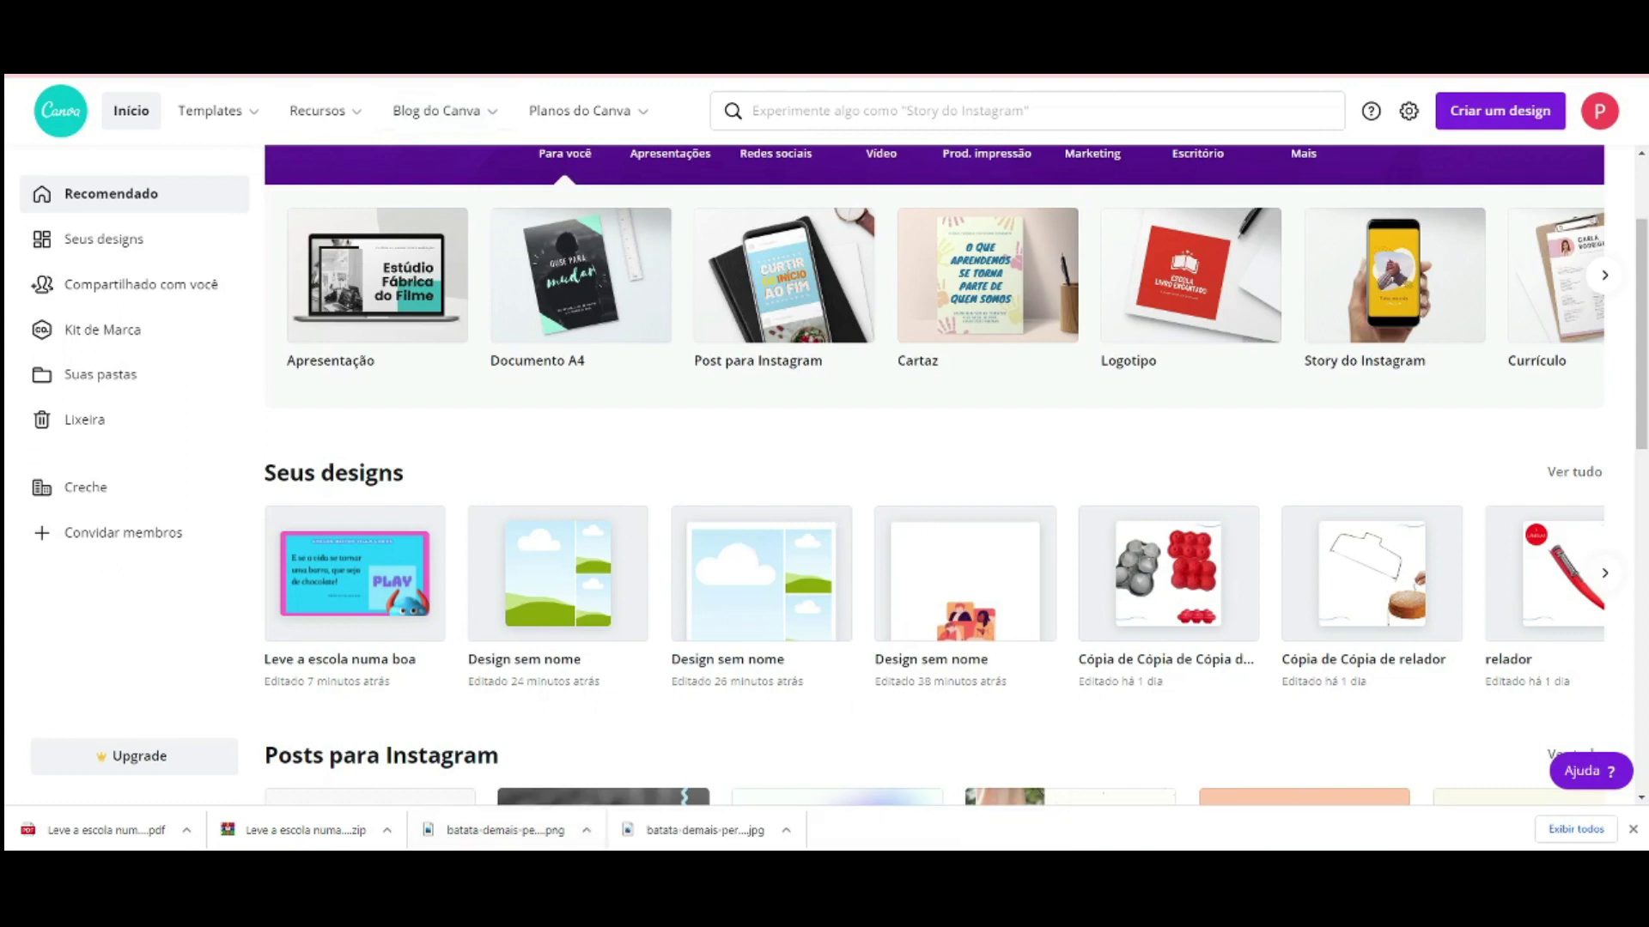
click(221, 760)
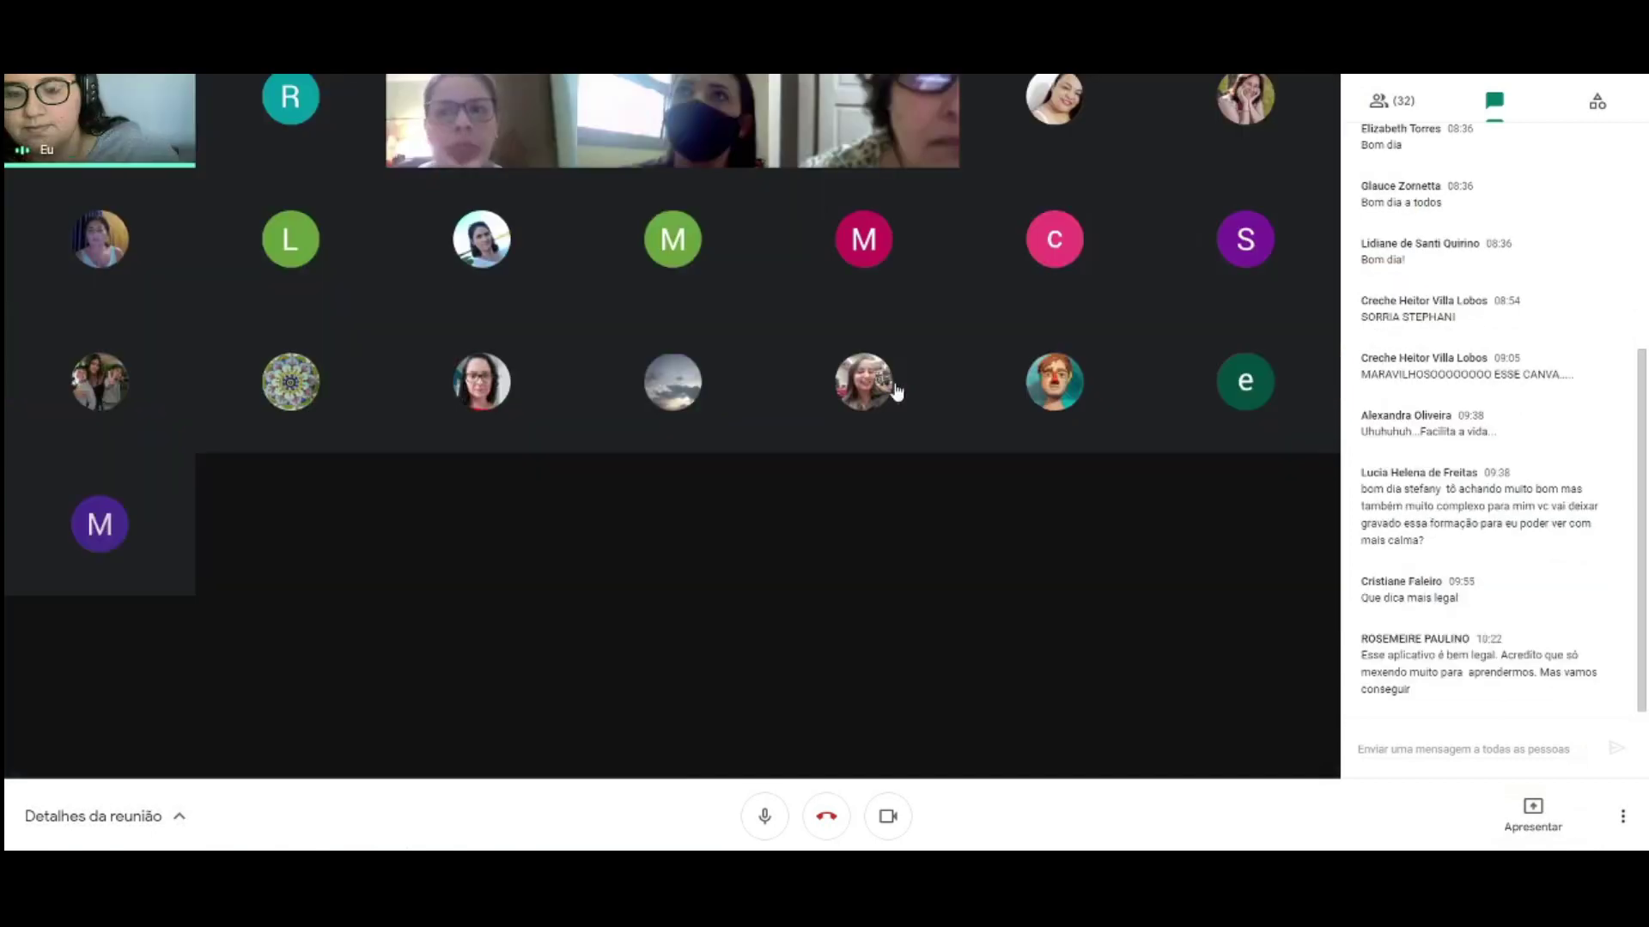